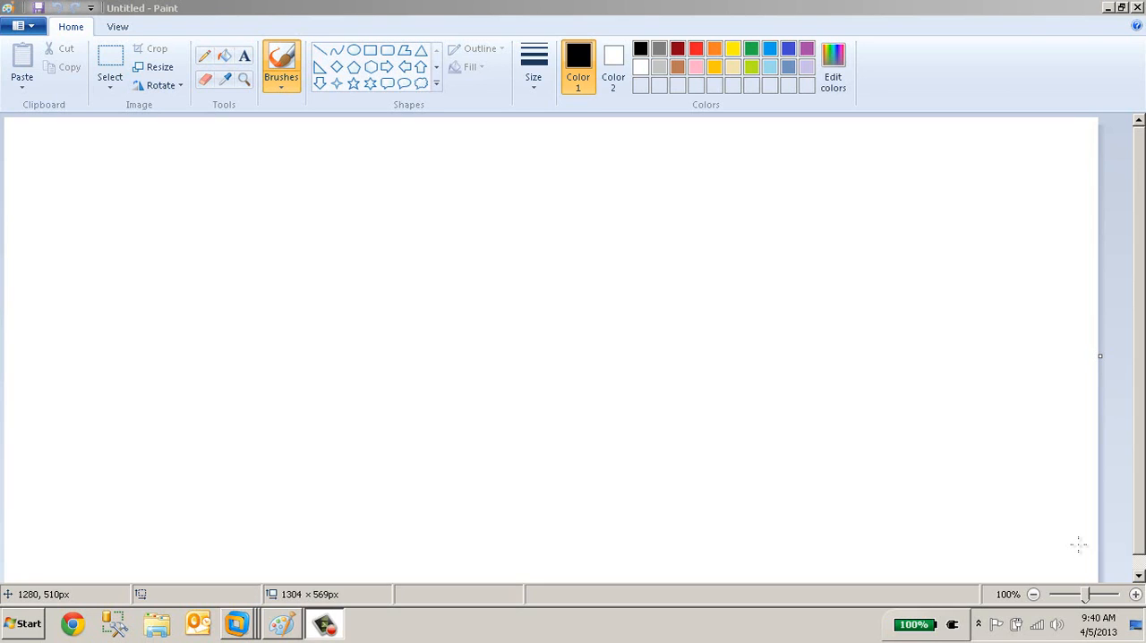
Draw two upright red rectangles side by side with the brush and write VSQL under the first and NODE 3 under the second.
left_click(541, 268)
left_click(276, 63)
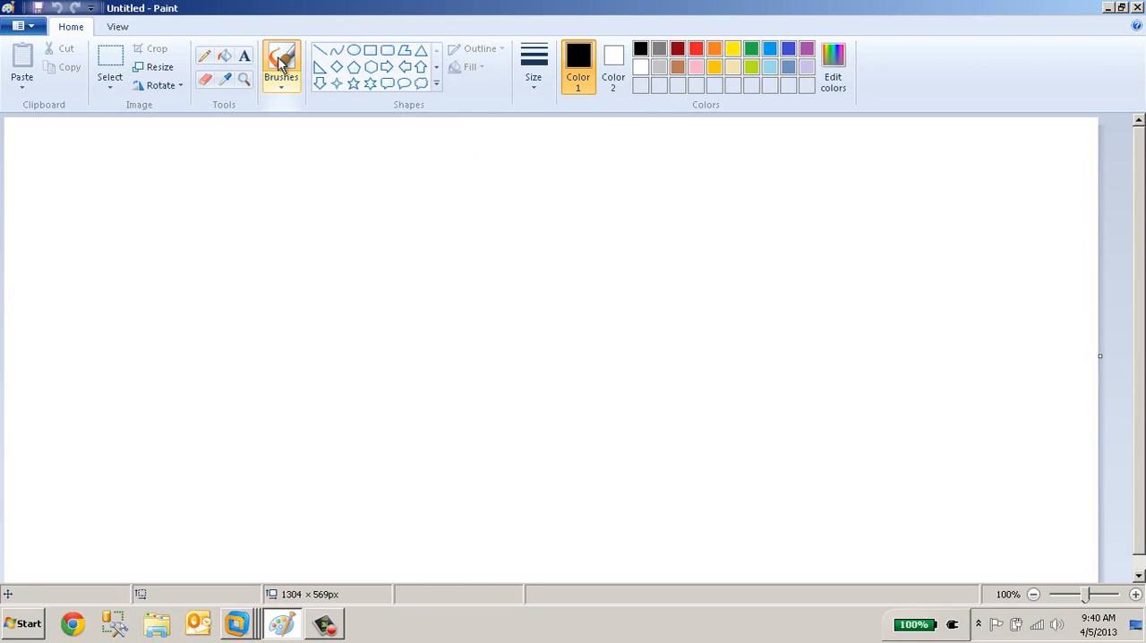
left_click(697, 49)
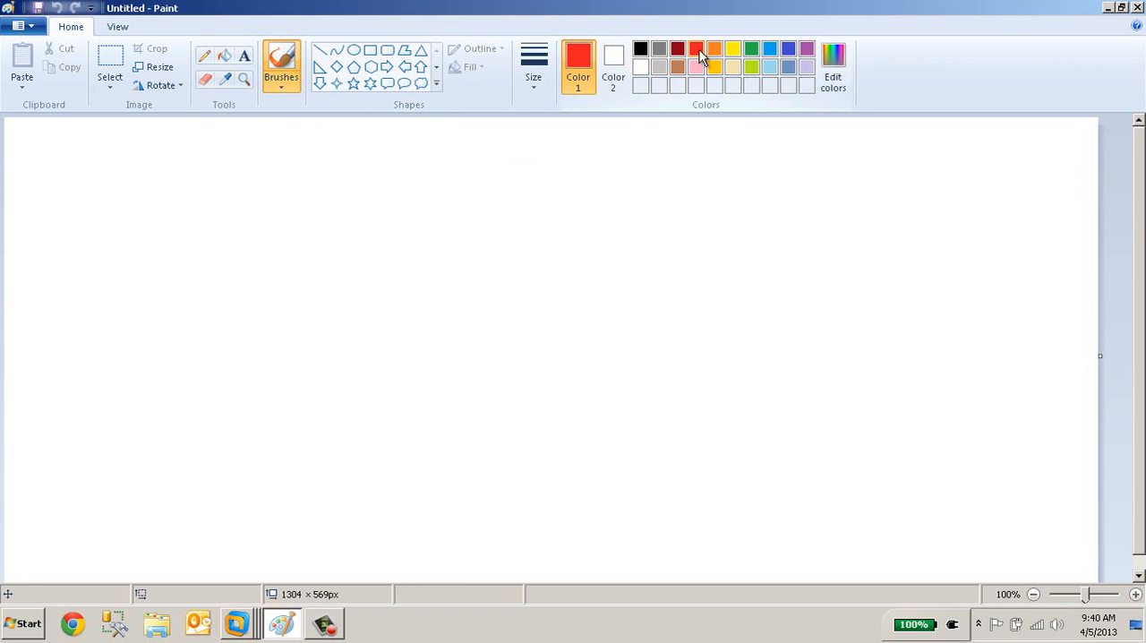
mouse_move(238, 183)
left_mouse_down()
mouse_move(240, 294)
mouse_move(299, 174)
mouse_move(241, 171)
mouse_move(240, 186)
left_mouse_up()
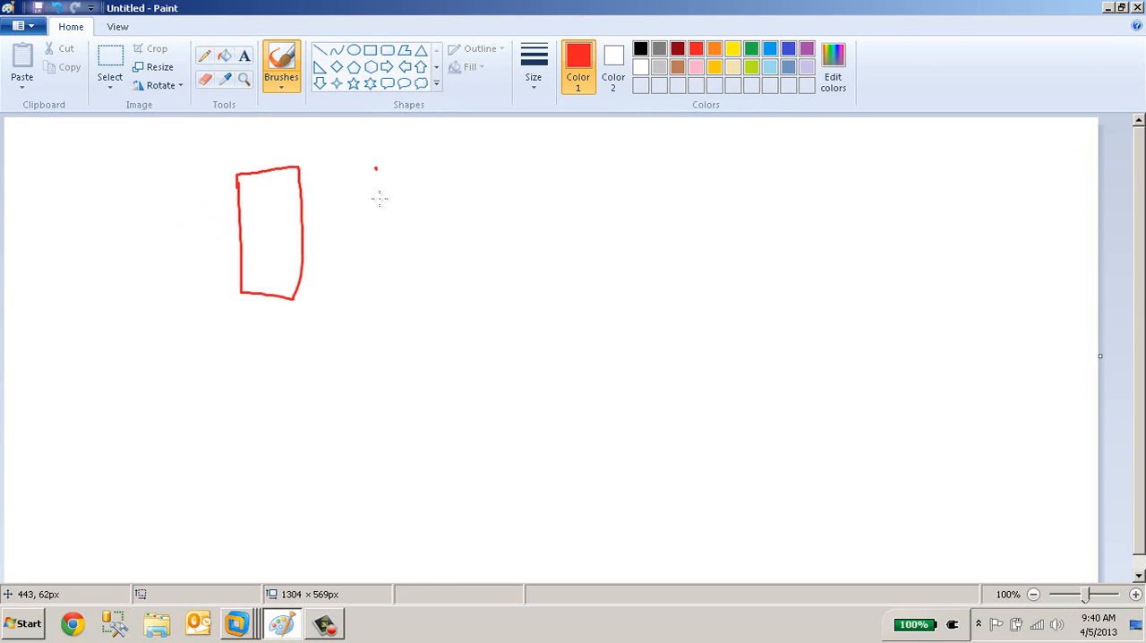
mouse_move(376, 170)
left_mouse_down()
mouse_move(389, 290)
mouse_move(422, 169)
mouse_move(374, 161)
left_mouse_up()
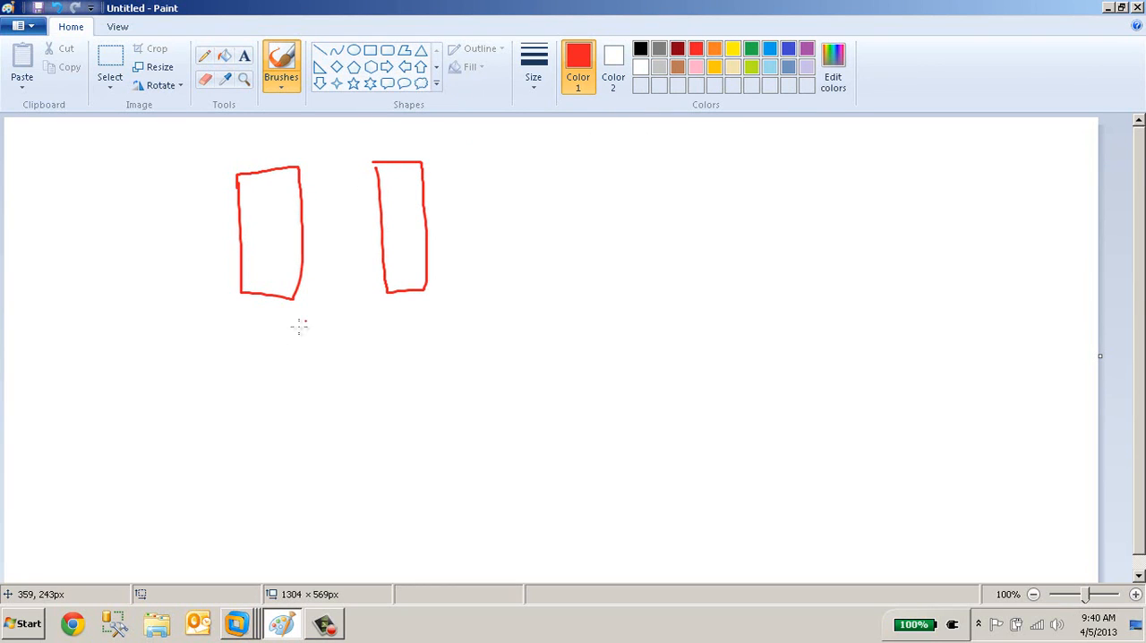
mouse_move(244, 315)
left_mouse_down()
mouse_move(255, 334)
mouse_move(265, 312)
mouse_move(276, 337)
mouse_move(317, 345)
mouse_move(318, 333)
left_mouse_up()
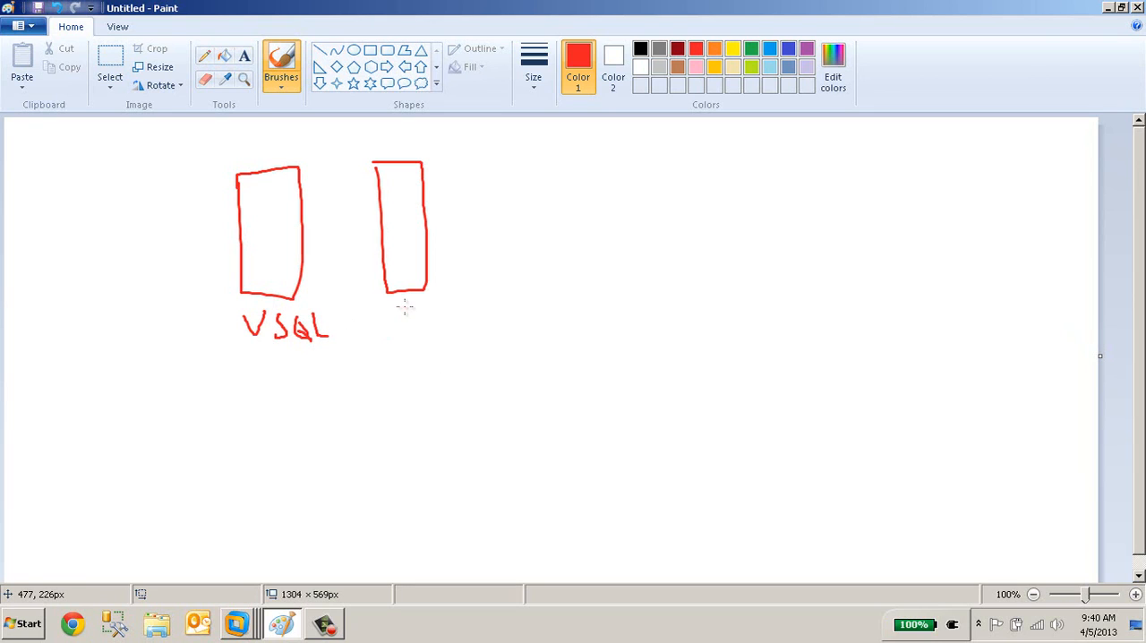
mouse_move(405, 308)
left_mouse_down()
mouse_move(404, 334)
mouse_move(423, 305)
mouse_move(442, 307)
mouse_move(453, 328)
mouse_move(475, 322)
mouse_move(483, 303)
mouse_move(501, 313)
mouse_move(490, 331)
left_mouse_up()
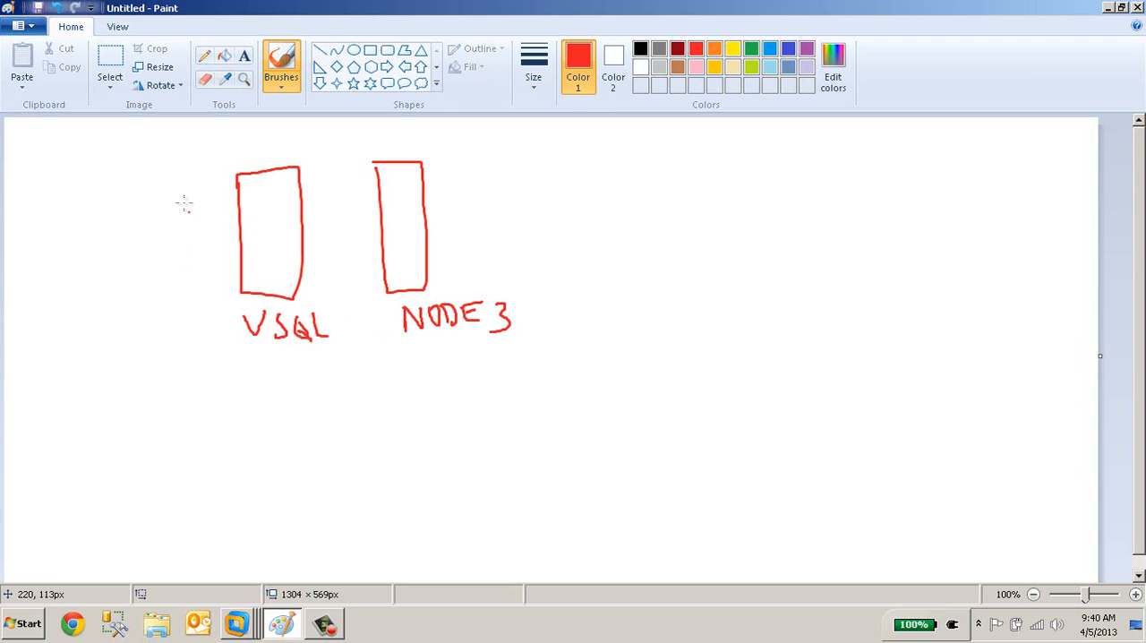
Draw an N1 box beside the VSQL box marked N2, enclose both in a loop, and draw a curved arrow from the underlined VSQL to NODE 3.
mouse_move(169, 180)
left_mouse_down()
mouse_move(171, 261)
mouse_move(187, 296)
mouse_move(210, 235)
mouse_move(191, 174)
mouse_move(168, 172)
mouse_move(195, 198)
mouse_move(265, 191)
mouse_move(278, 205)
left_mouse_up()
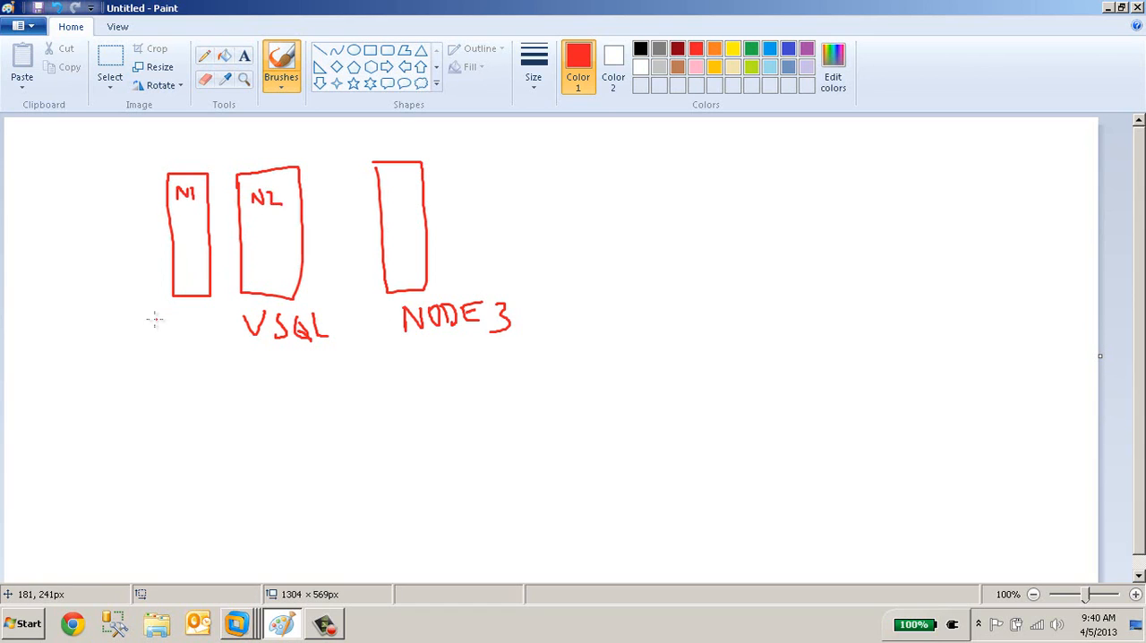
mouse_move(155, 319)
left_mouse_down()
mouse_move(282, 307)
mouse_move(327, 218)
mouse_move(257, 149)
mouse_move(141, 192)
mouse_move(137, 280)
mouse_move(163, 320)
left_mouse_up()
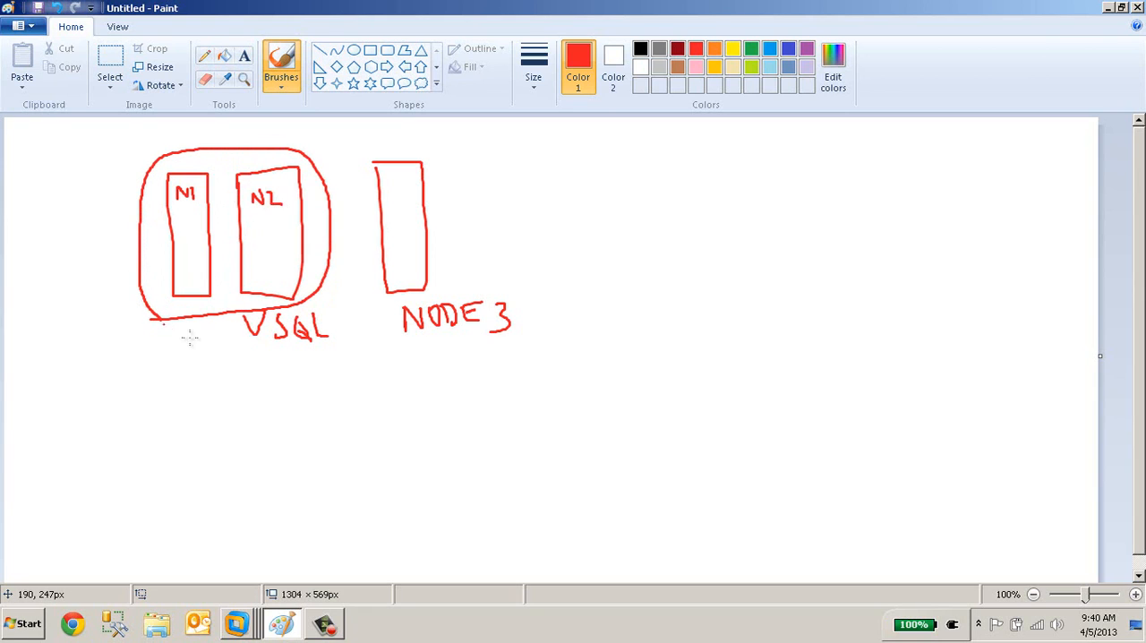
mouse_move(257, 353)
left_mouse_down()
mouse_move(323, 352)
mouse_move(307, 385)
mouse_move(427, 405)
mouse_move(460, 360)
mouse_move(458, 342)
mouse_move(467, 352)
left_mouse_up()
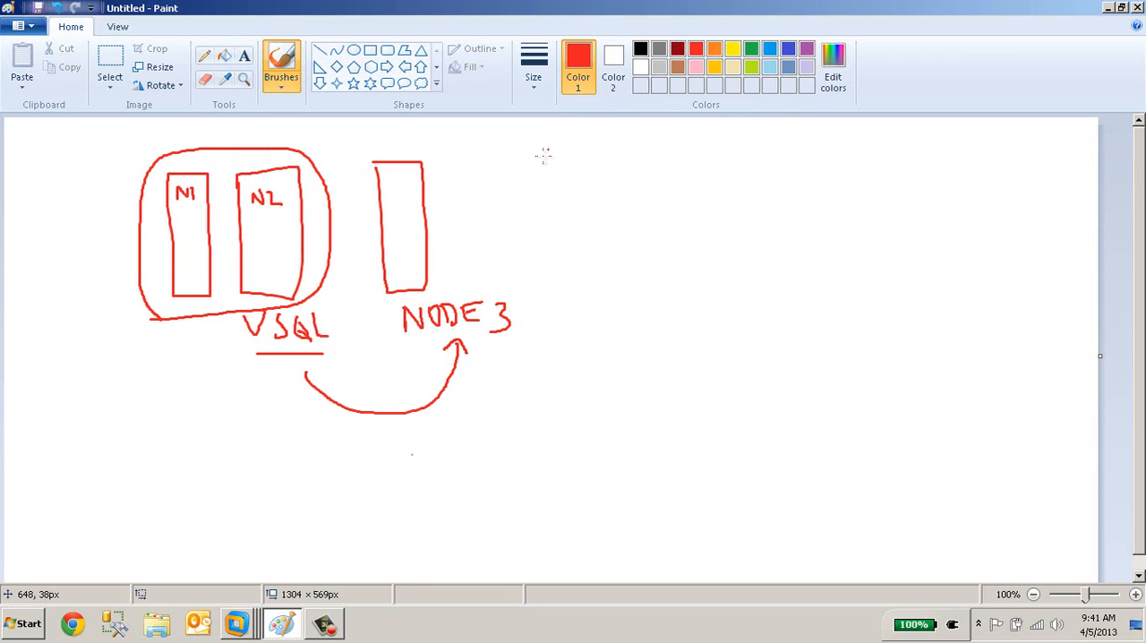
Draw a long vertical divider beside the NODE 3 diagram and three separate upright rectangles in the empty area beyond it.
left_click_drag(522, 151, 532, 539)
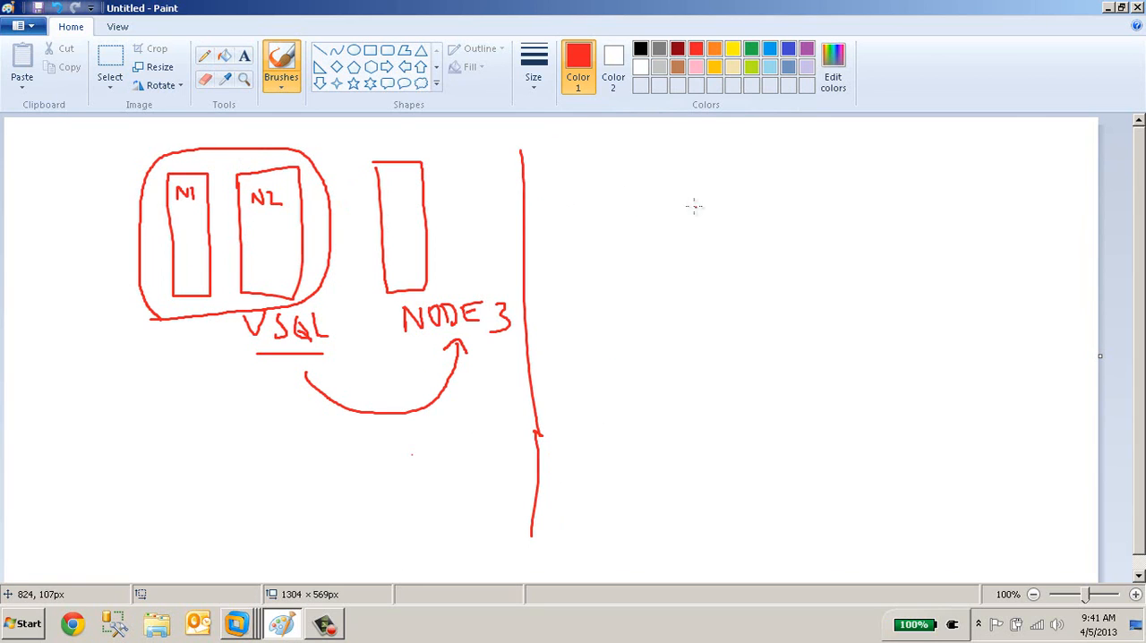
mouse_move(626, 172)
left_mouse_down()
mouse_move(633, 279)
mouse_move(687, 292)
mouse_move(685, 162)
mouse_move(624, 168)
left_mouse_up()
mouse_move(751, 163)
left_mouse_down()
mouse_move(761, 292)
mouse_move(800, 197)
mouse_move(745, 164)
left_mouse_up()
left_click_drag(870, 164, 869, 185)
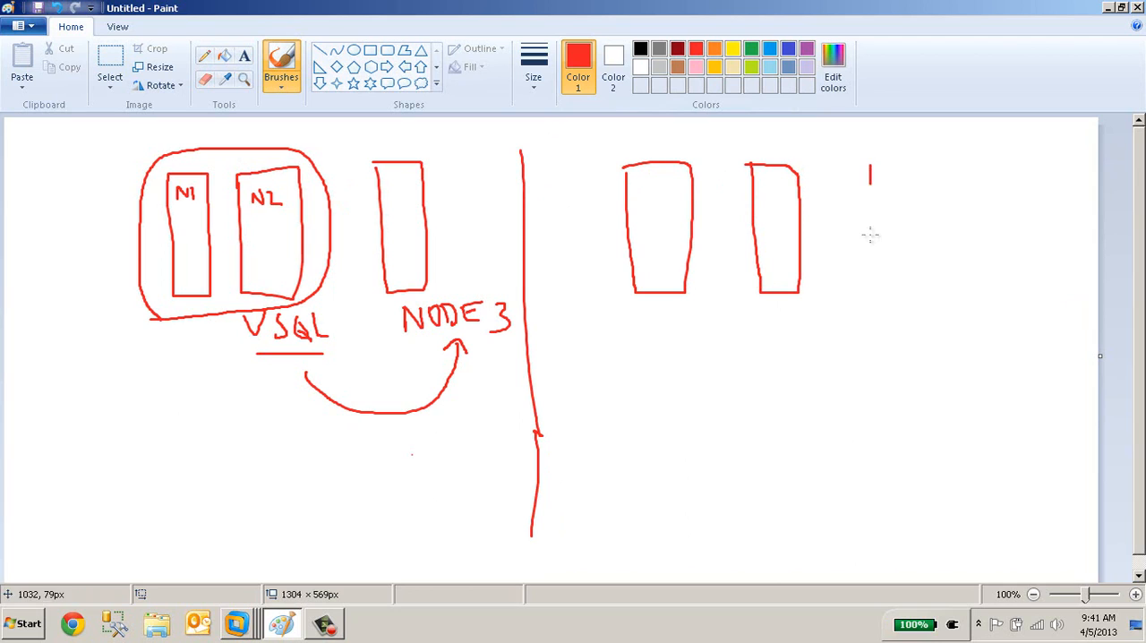
mouse_move(869, 234)
left_mouse_down()
mouse_move(939, 289)
mouse_move(934, 159)
mouse_move(861, 163)
left_mouse_up()
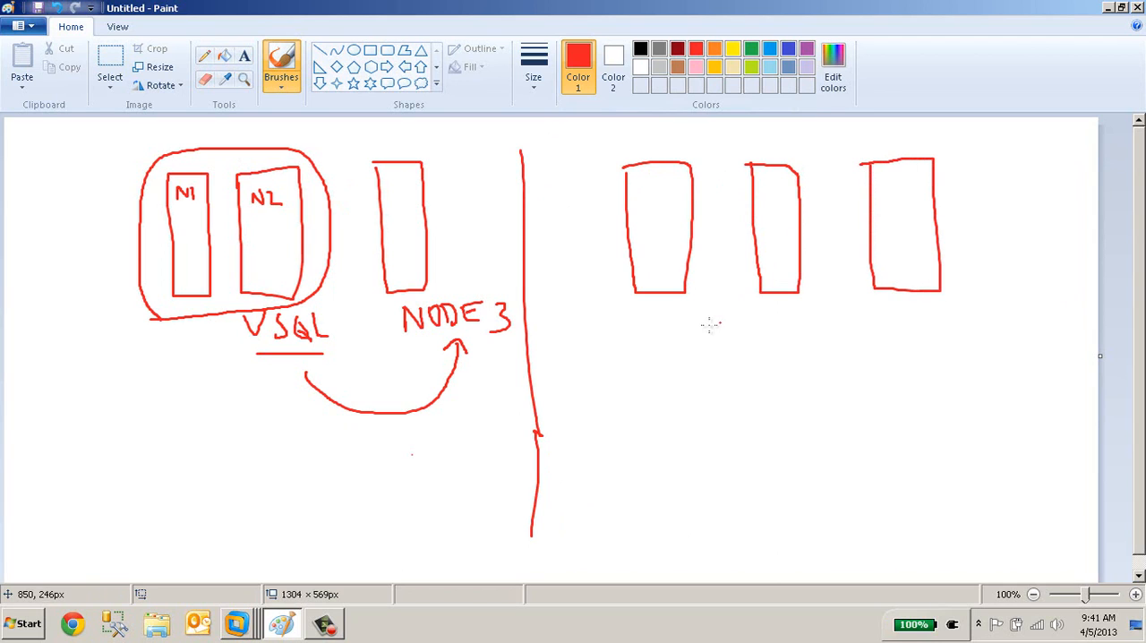
Write the labels N1, N2 and N3 beneath the three new rectangles.
mouse_move(647, 337)
left_mouse_down()
mouse_move(667, 319)
mouse_move(683, 335)
left_mouse_up()
mouse_move(762, 333)
left_mouse_down()
mouse_move(801, 315)
mouse_move(828, 328)
left_mouse_up()
mouse_move(903, 326)
left_mouse_down()
mouse_move(919, 301)
mouse_move(940, 308)
mouse_move(927, 325)
left_mouse_up()
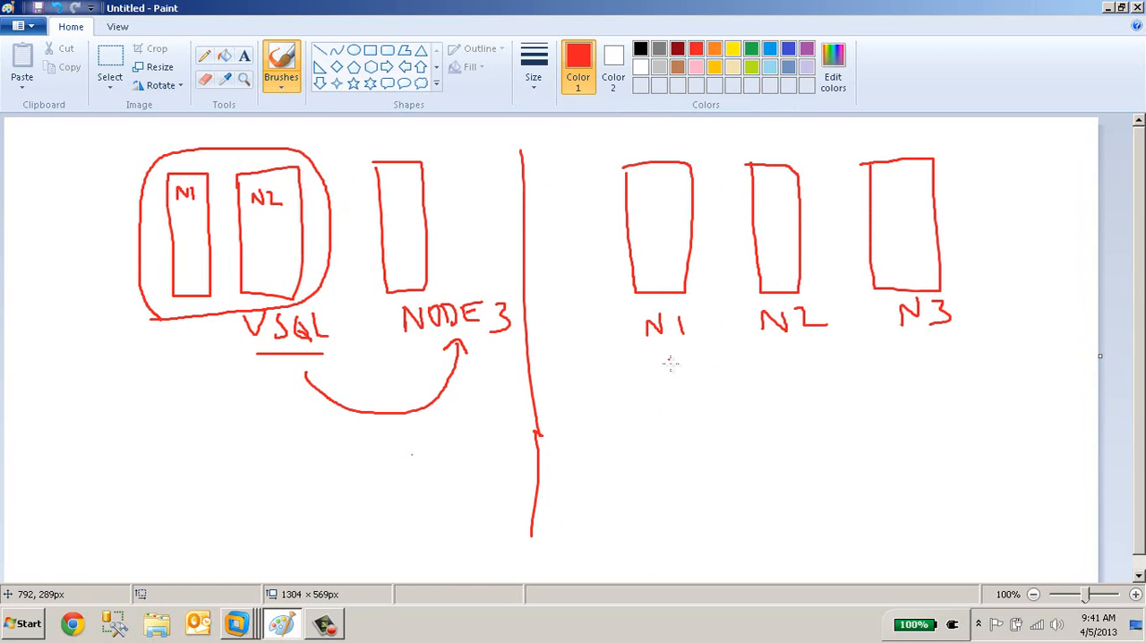
left_click_drag(785, 368, 811, 365)
Circle the VSQL label, and underline N1, N2 and N3 with curves linking N1 to N2 and N2 to N3.
mouse_move(262, 352)
left_mouse_down()
mouse_move(349, 336)
mouse_move(322, 303)
mouse_move(259, 300)
mouse_move(233, 319)
mouse_move(240, 352)
mouse_move(265, 360)
left_mouse_up()
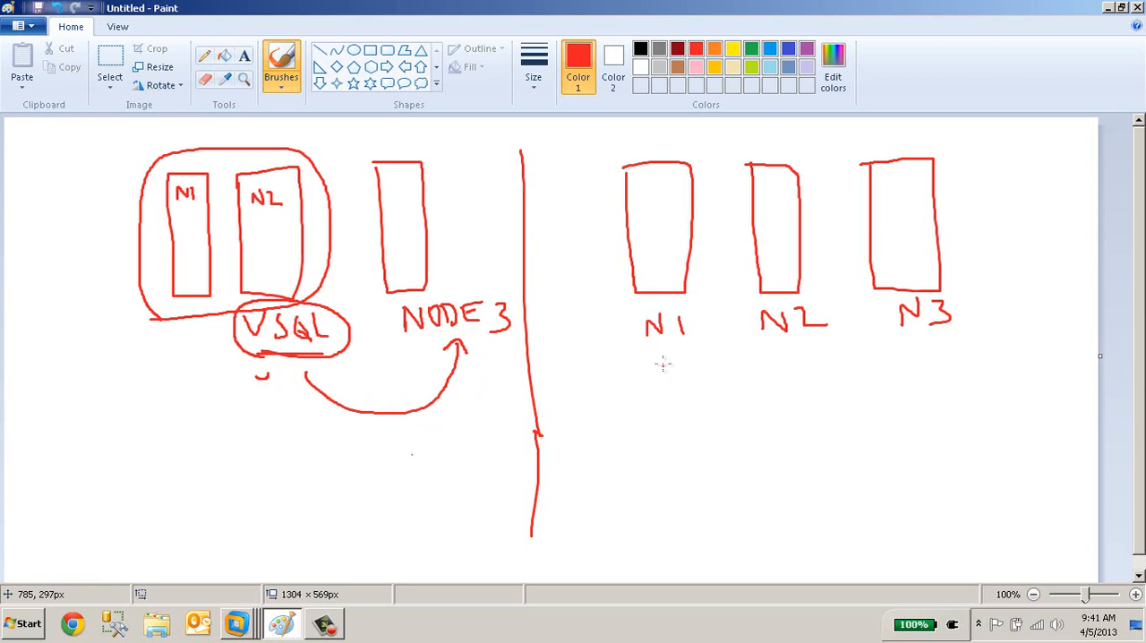
left_click_drag(653, 355, 688, 354)
left_click_drag(773, 352, 942, 338)
mouse_move(678, 381)
left_mouse_down()
mouse_move(794, 388)
mouse_move(804, 369)
mouse_move(920, 385)
mouse_move(927, 352)
left_mouse_up()
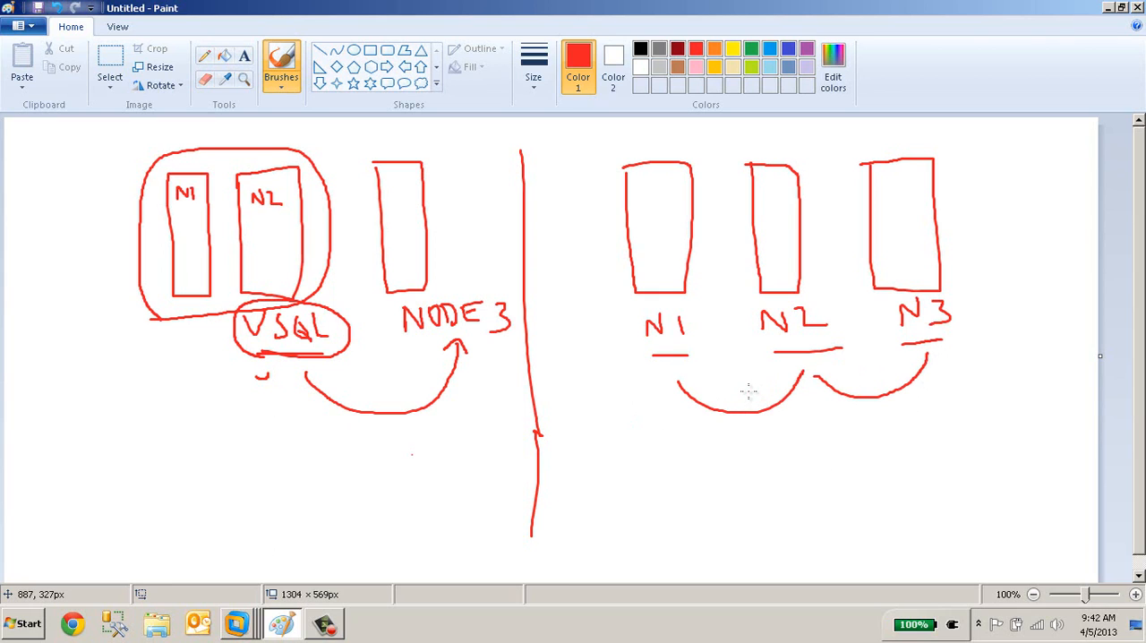
Draw a double-headed arrow between VSQL and NODE 3, retrace the curved arrow below it, and underline N1 again.
mouse_move(352, 351)
left_mouse_down()
mouse_move(404, 356)
mouse_move(347, 353)
mouse_move(346, 362)
left_mouse_up()
mouse_move(351, 401)
left_mouse_down()
mouse_move(389, 414)
mouse_move(449, 403)
mouse_move(468, 369)
mouse_move(458, 347)
left_mouse_up()
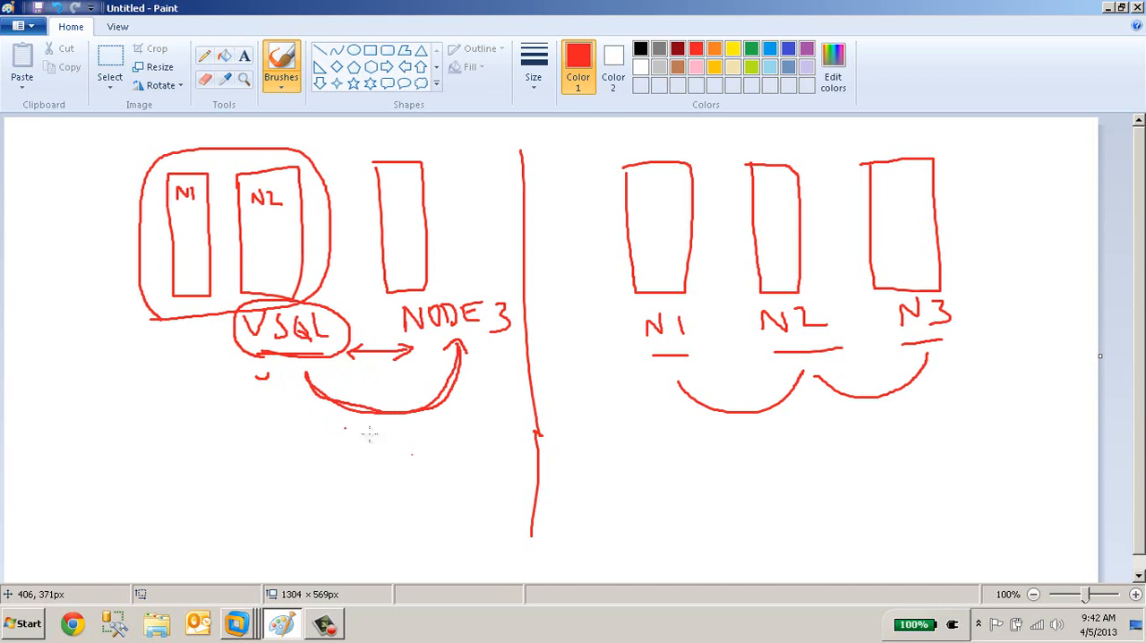
left_click_drag(654, 356, 699, 357)
Write S1 below the VSQL diagram and S2 below the three-node diagram, with a long horizontal line above S2.
mouse_move(234, 491)
left_mouse_down()
mouse_move(213, 505)
mouse_move(205, 541)
left_mouse_up()
left_click_drag(274, 489, 279, 549)
mouse_move(823, 500)
left_mouse_down()
mouse_move(803, 536)
mouse_move(870, 507)
mouse_move(860, 534)
mouse_move(896, 535)
left_mouse_up()
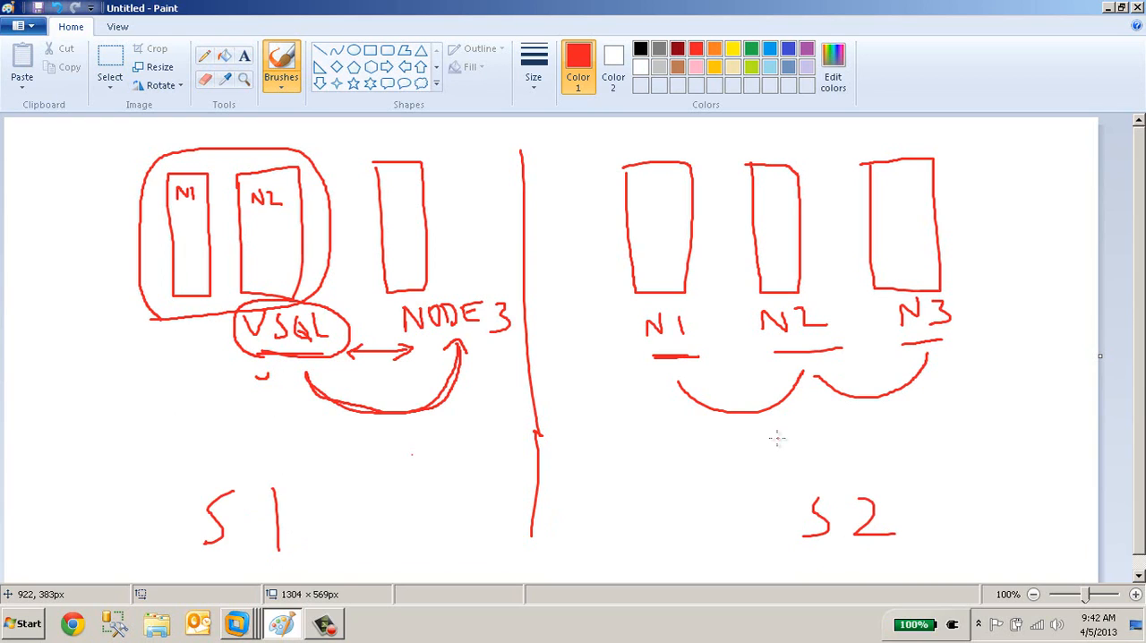
left_click_drag(691, 454, 933, 462)
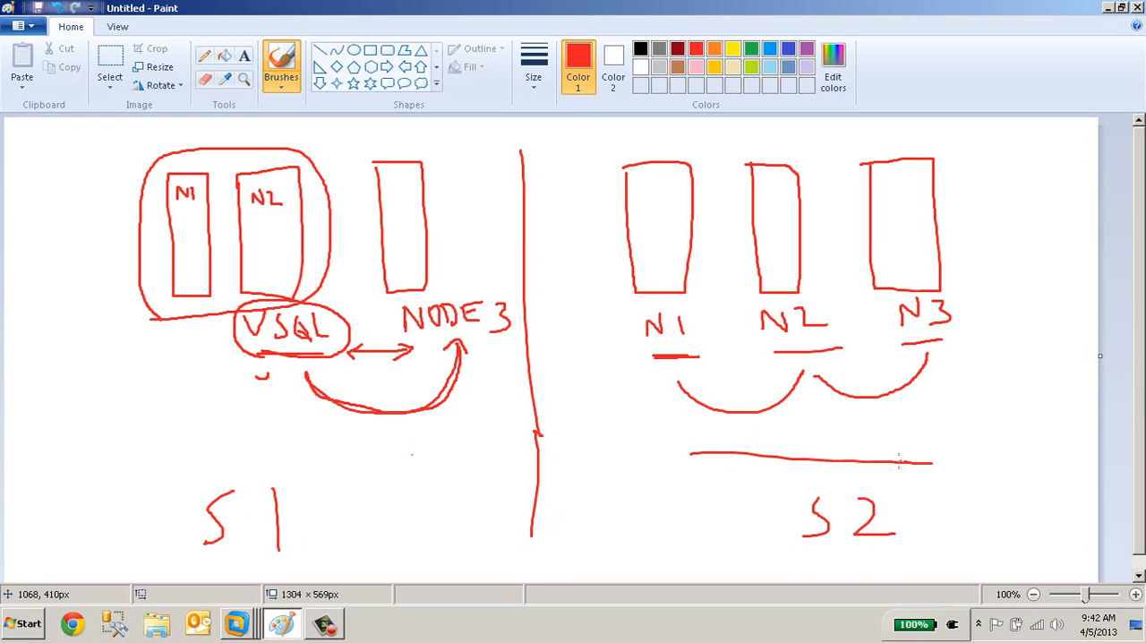
Switch to VMware Workstation and view the Node1 machine full screen to examine its NODE1, NODE2 and NODE3 SQL Server connections.
left_click(240, 621)
left_click(208, 444)
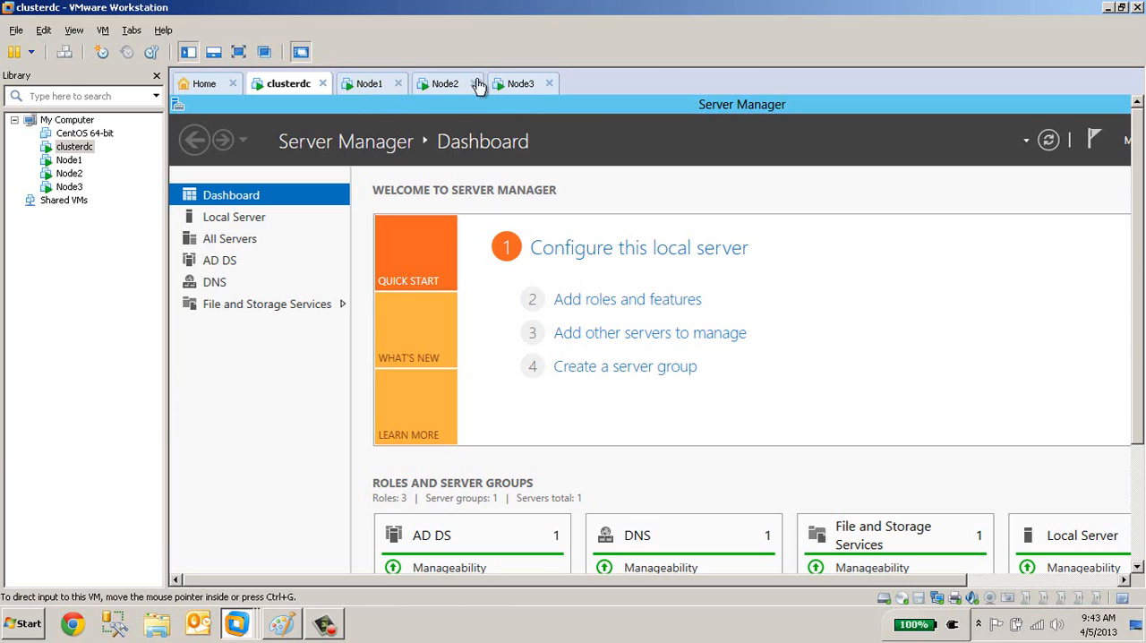
left_click(367, 85)
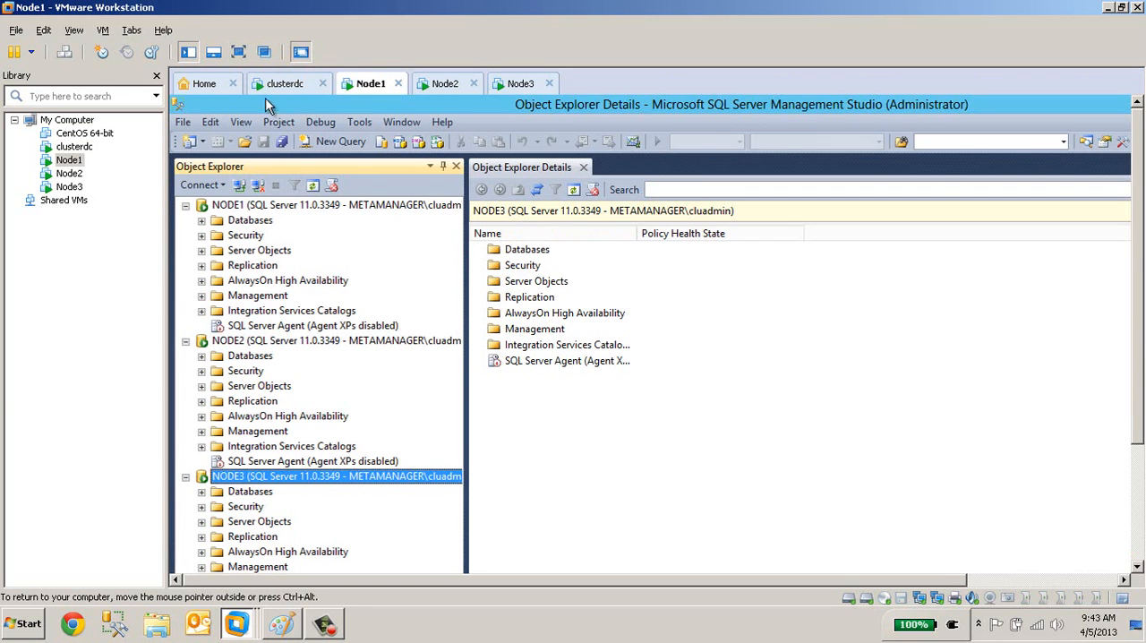
left_click(239, 51)
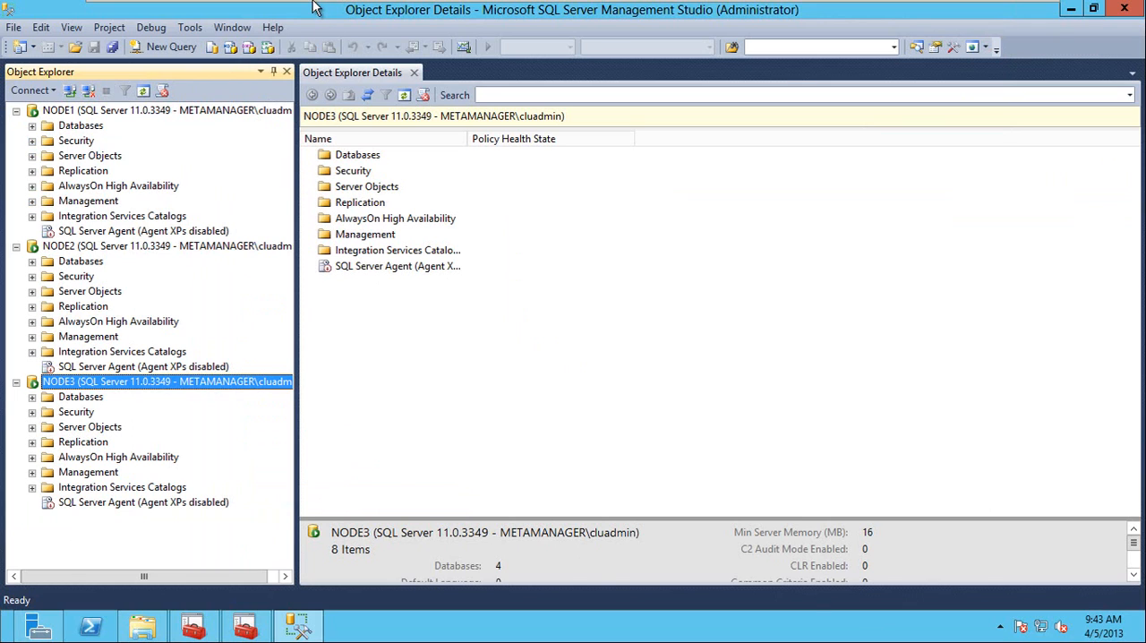
mouse_move(318, 13)
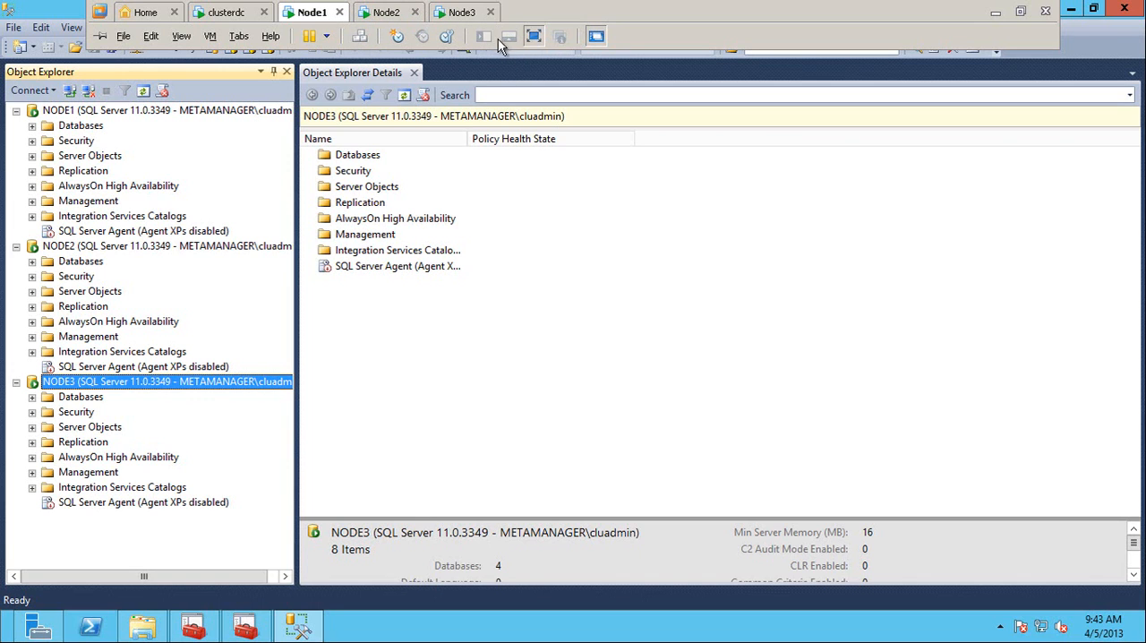
left_click(534, 34)
Switch back to Paint, add check marks inside N1 and N2 and RS inside N3, and draw a line above each group.
left_click(282, 624)
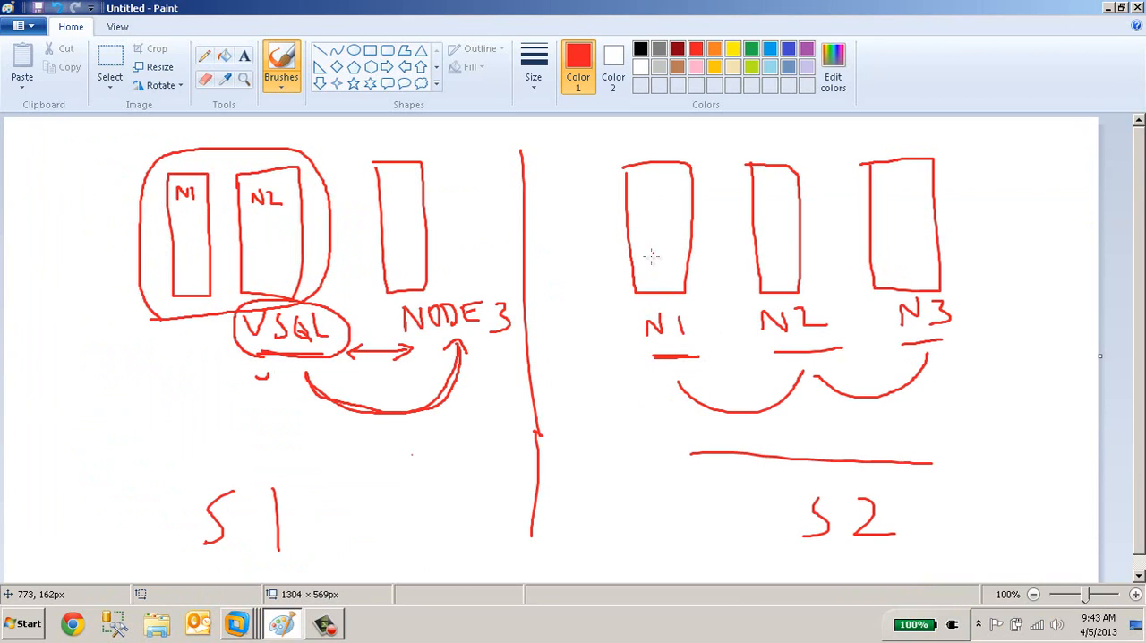
left_click_drag(638, 235, 676, 212)
mouse_move(763, 231)
left_mouse_down()
mouse_move(774, 244)
mouse_move(798, 214)
left_mouse_up()
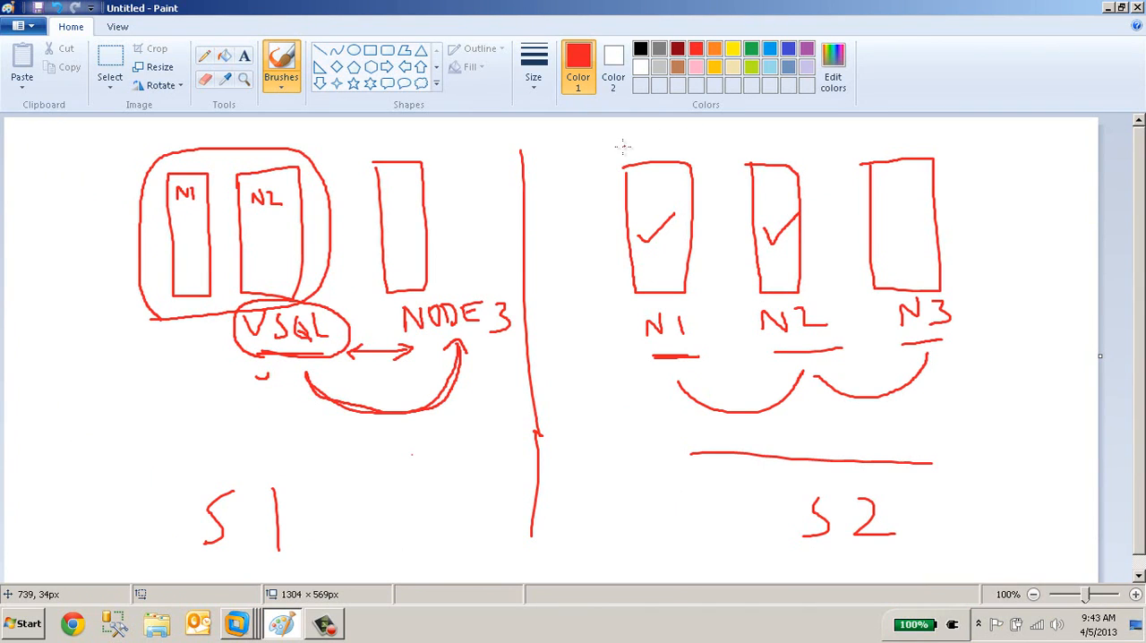
left_click_drag(619, 146, 776, 143)
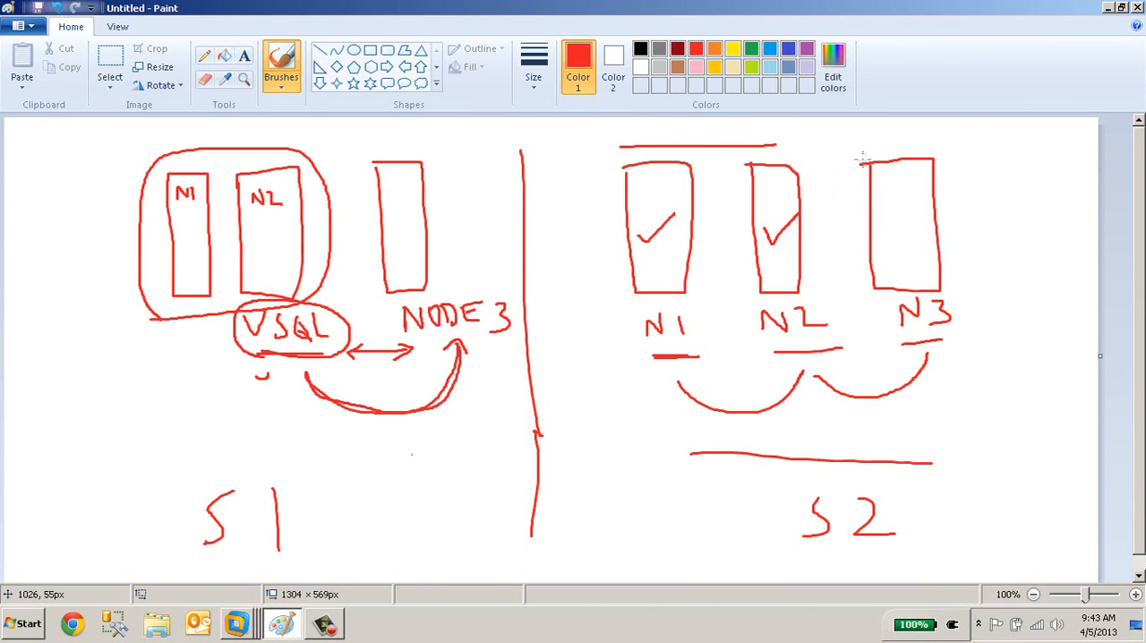
left_click_drag(856, 145, 926, 141)
mouse_move(895, 202)
left_mouse_down()
mouse_move(891, 237)
mouse_move(926, 231)
left_mouse_up()
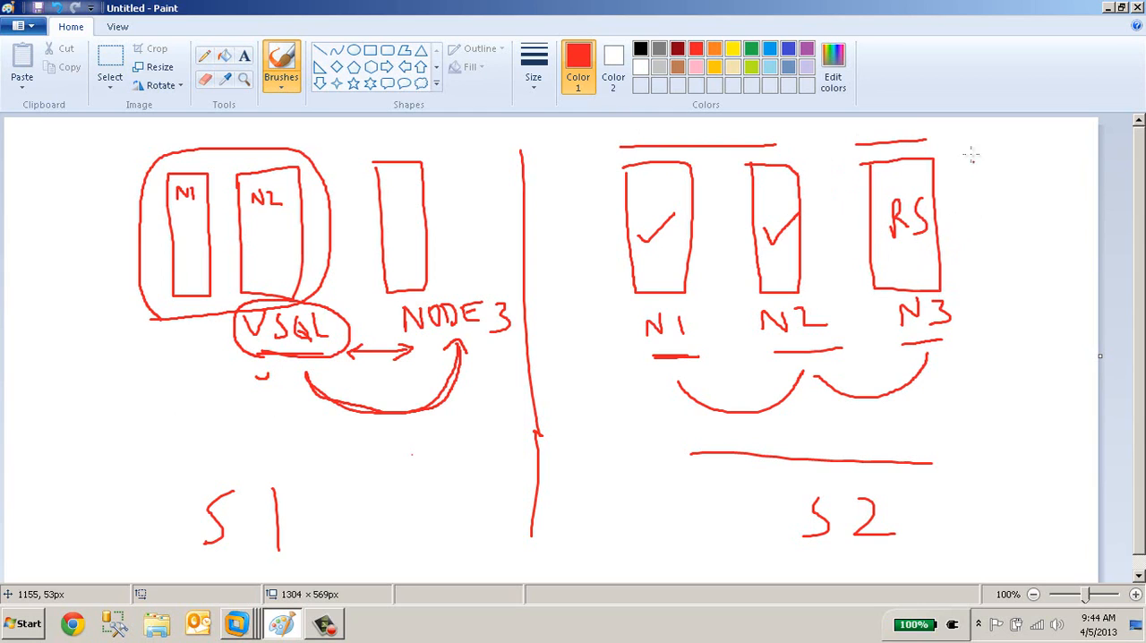
Draw two red arrows pointing into the outer side of the N3 box.
left_click_drag(1029, 192, 950, 228)
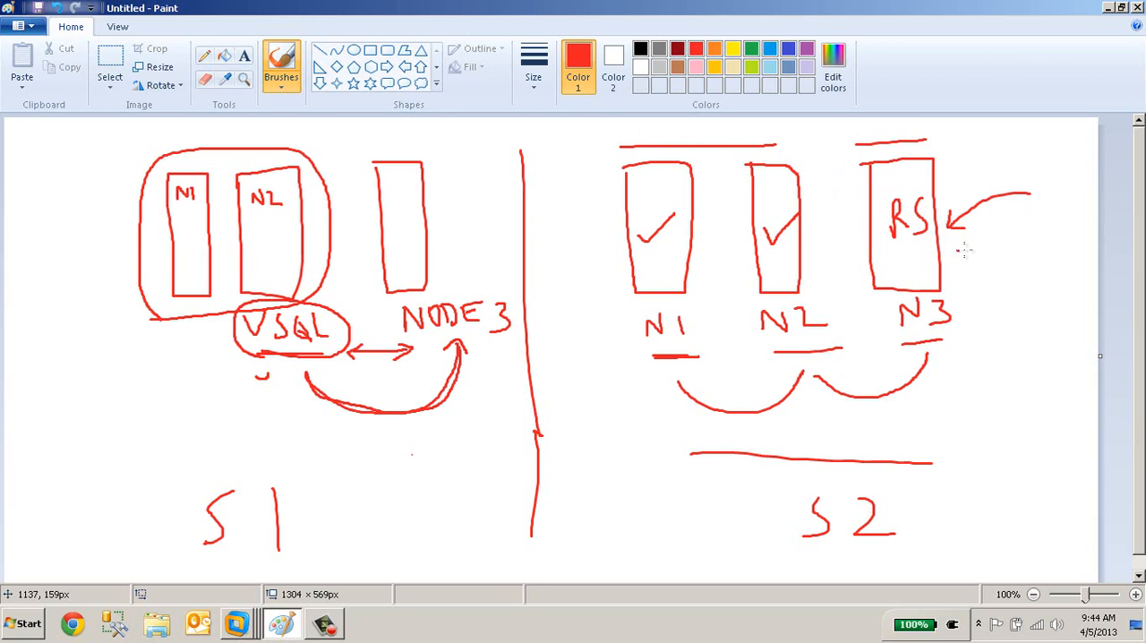
left_click_drag(958, 250, 1034, 257)
mouse_move(964, 238)
left_mouse_down()
mouse_move(947, 253)
mouse_move(964, 261)
left_mouse_up()
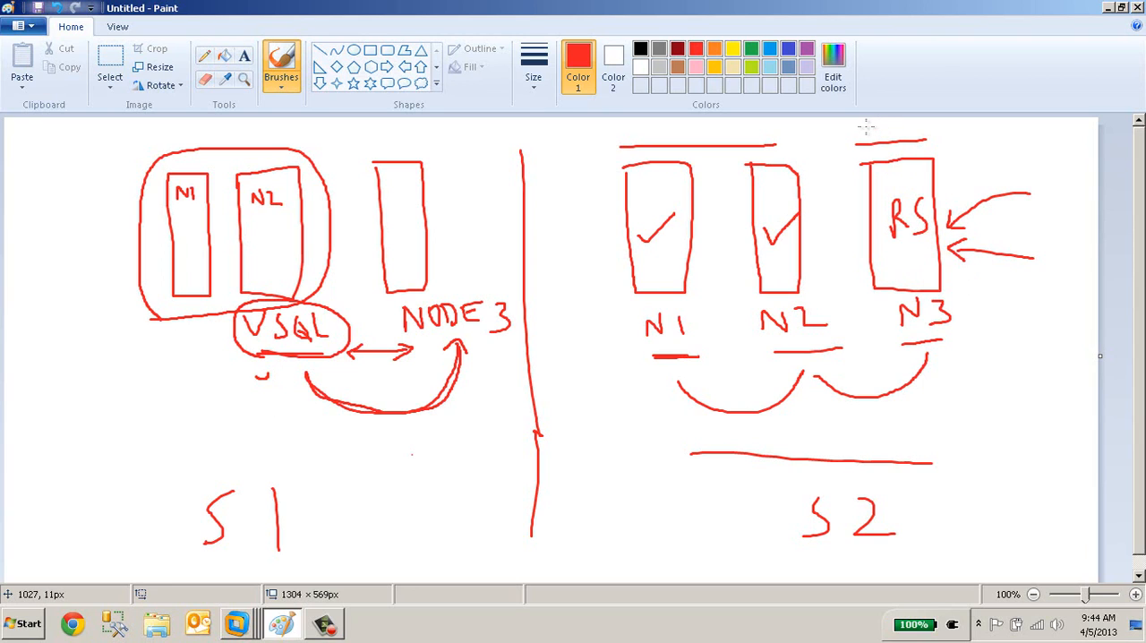
Write RDS above N3 and P above the N1 and N2 boxes, and draw a double-headed arrow between N1 and N2.
left_click_drag(874, 128, 874, 139)
mouse_move(873, 126)
left_mouse_down()
mouse_move(897, 139)
mouse_move(922, 125)
mouse_move(914, 141)
left_mouse_up()
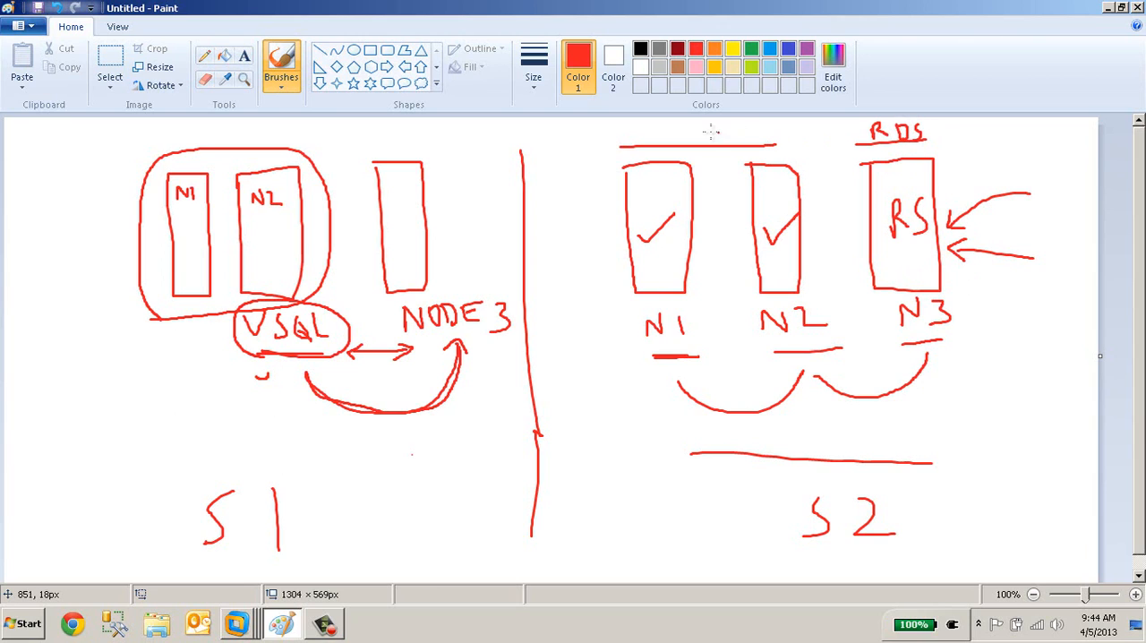
left_click_drag(707, 127, 708, 138)
mouse_move(702, 224)
left_mouse_down()
mouse_move(748, 218)
mouse_move(738, 229)
mouse_move(701, 225)
mouse_move(711, 231)
left_mouse_up()
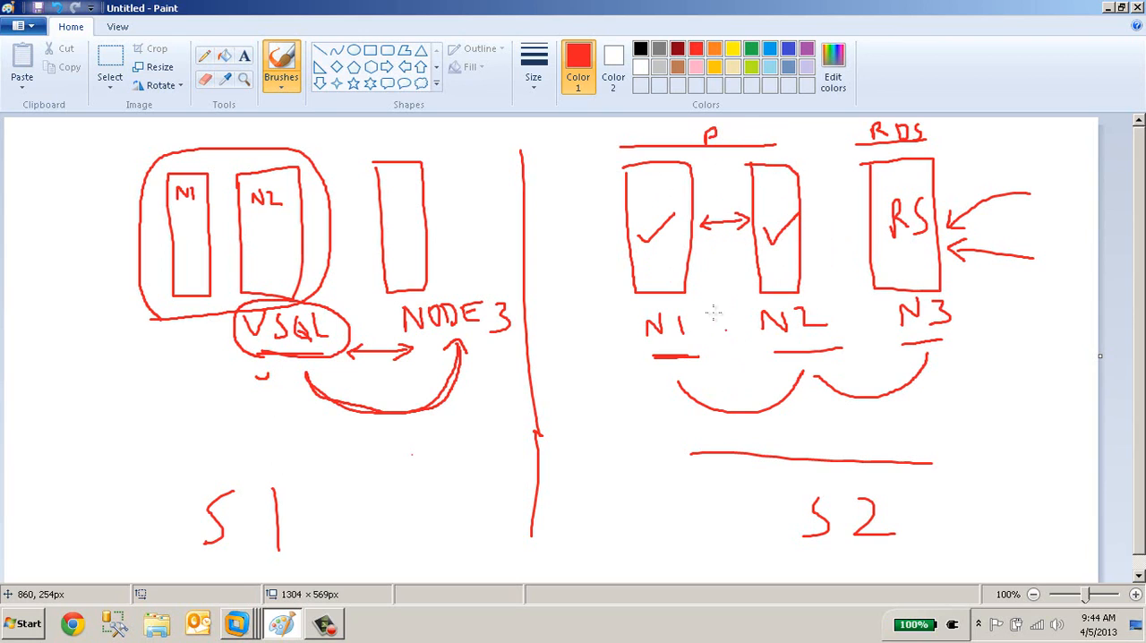
In blue, draw a curved arrow from N1 to N3 labelled AS and a vertical line separating N2 from N3.
left_click(769, 48)
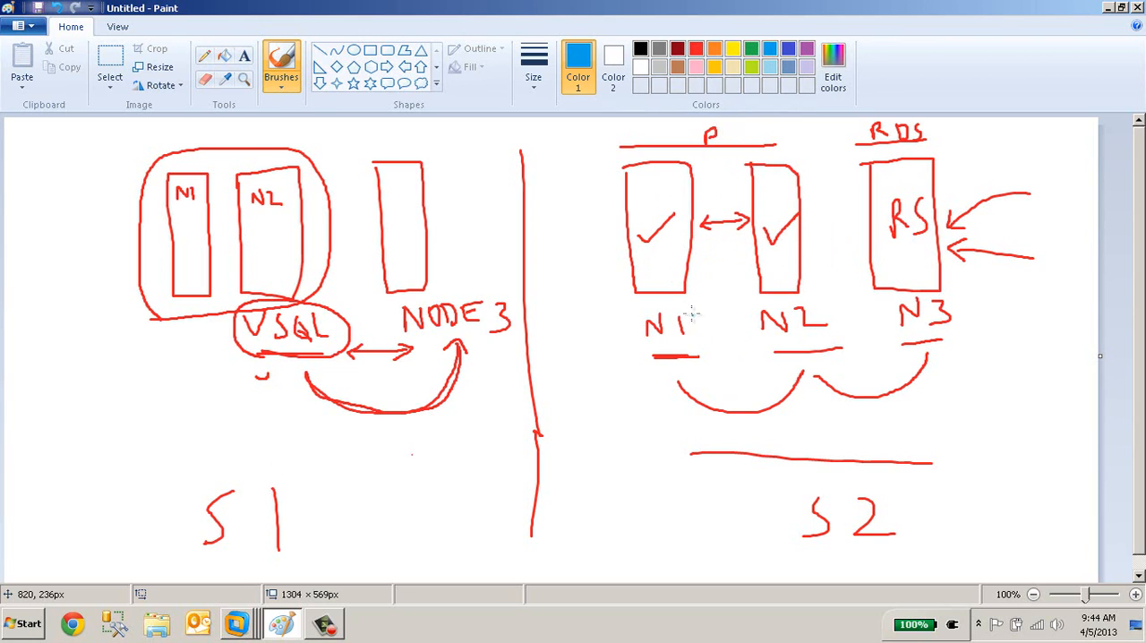
mouse_move(682, 304)
left_mouse_down()
mouse_move(825, 338)
mouse_move(870, 285)
mouse_move(860, 342)
left_mouse_up()
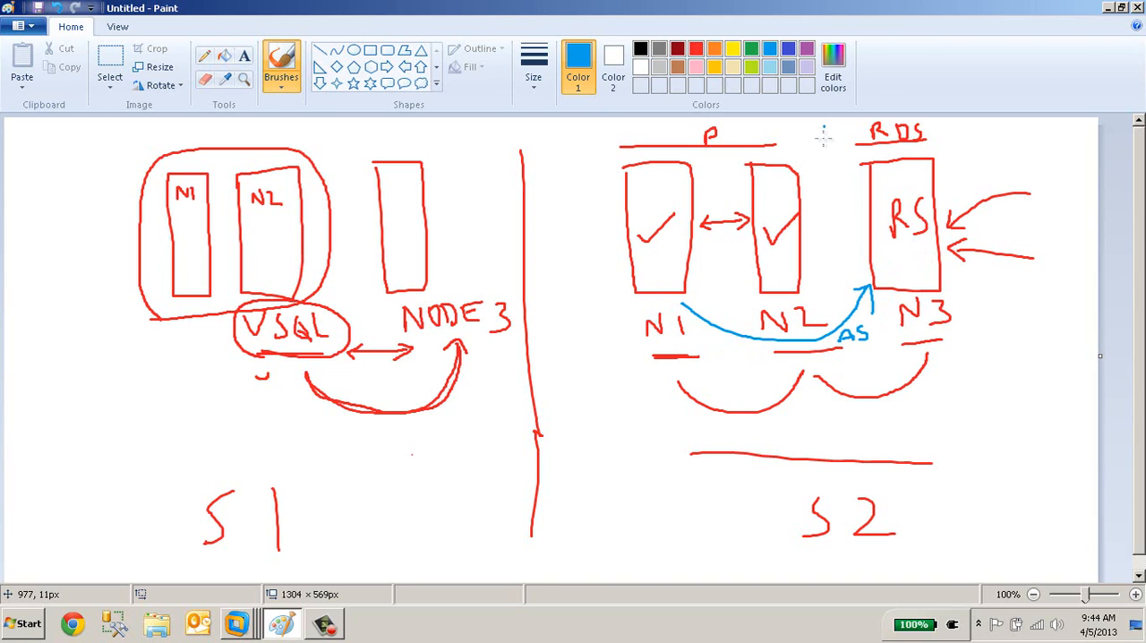
left_click_drag(824, 135, 820, 440)
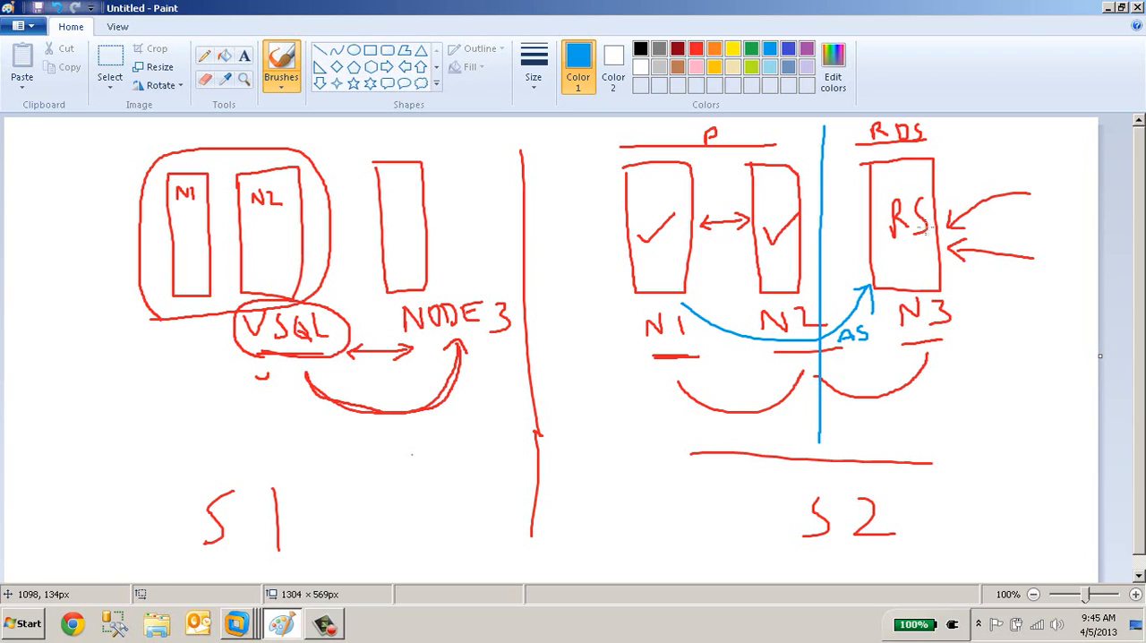
Double-underline RS inside the N3 box in blue and retrace the horizontal line above S2.
left_click_drag(889, 255, 932, 260)
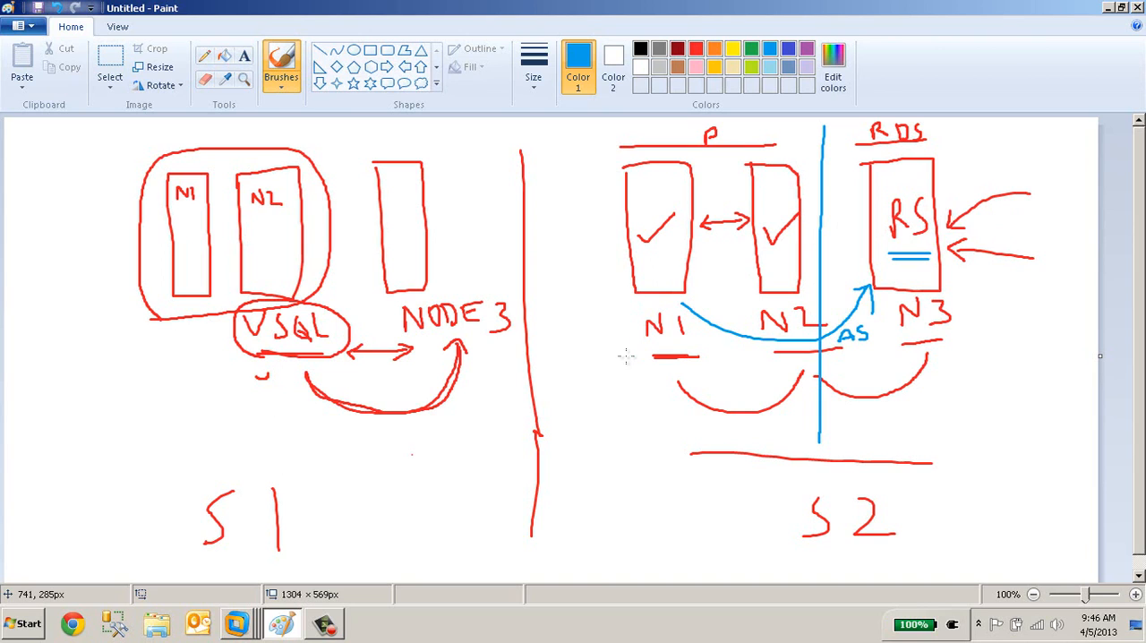
left_click_drag(667, 456, 914, 455)
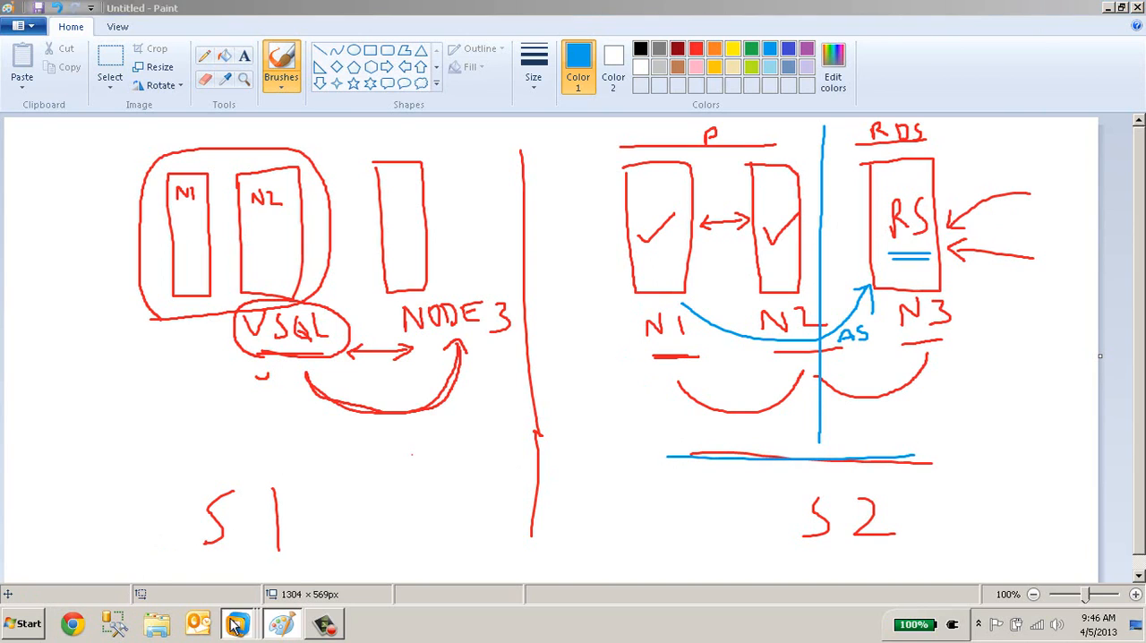
Switch to VMware Workstation and show the Node1 virtual machine in full screen.
mouse_move(236, 624)
left_click(226, 441)
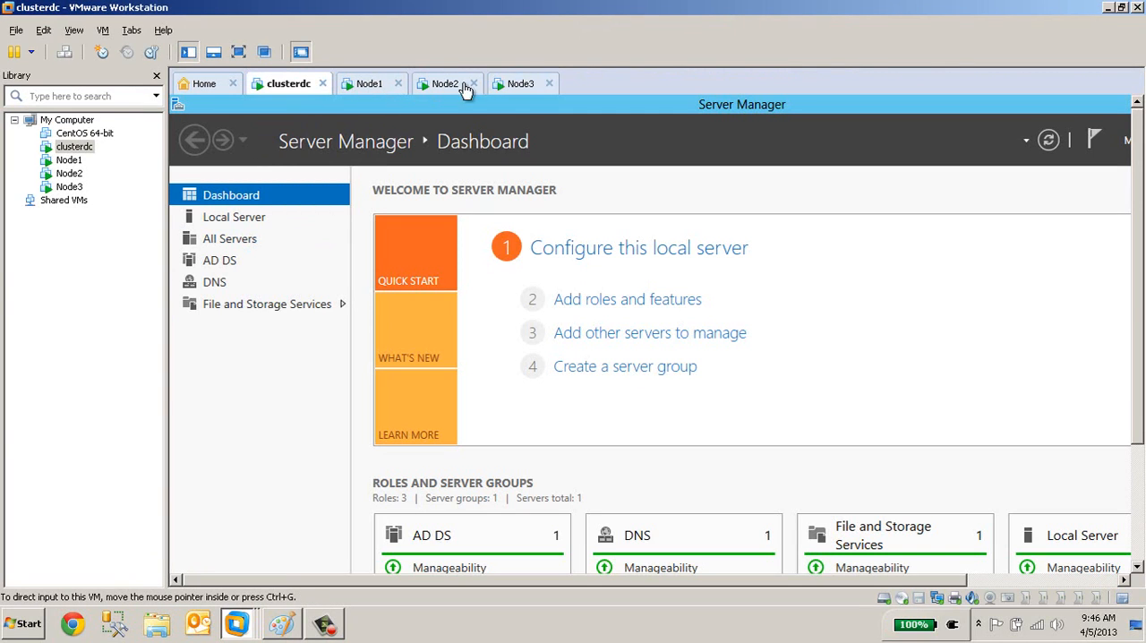
left_click(370, 87)
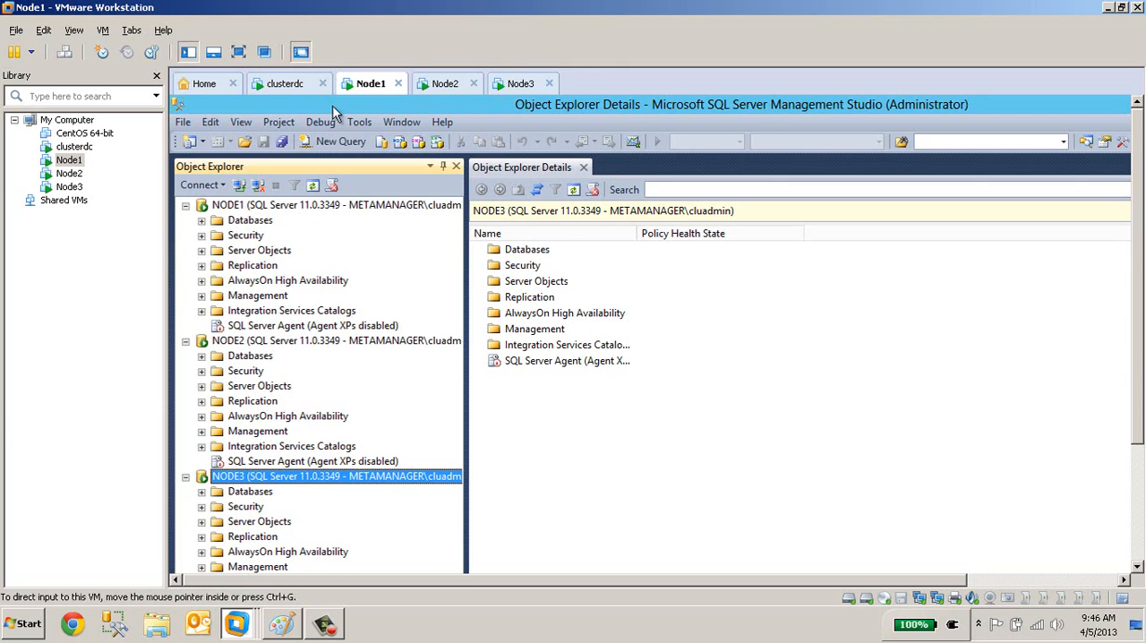
left_click(239, 49)
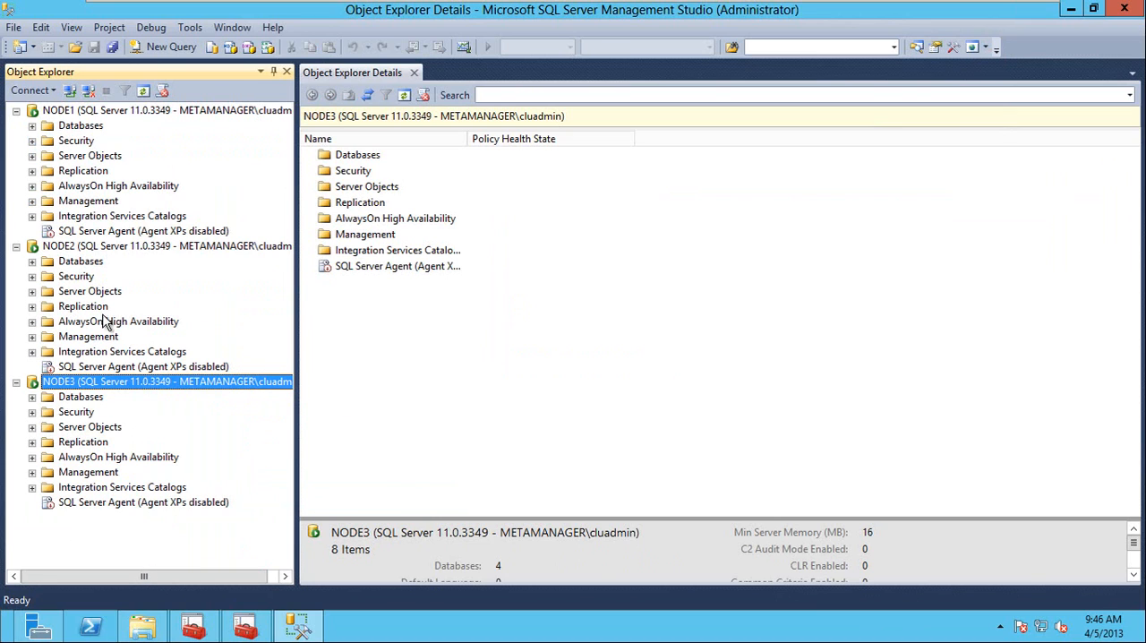
In Failover Cluster Manager, start creating a cluster and add node1, node2 and node3 as its servers.
left_click(192, 626)
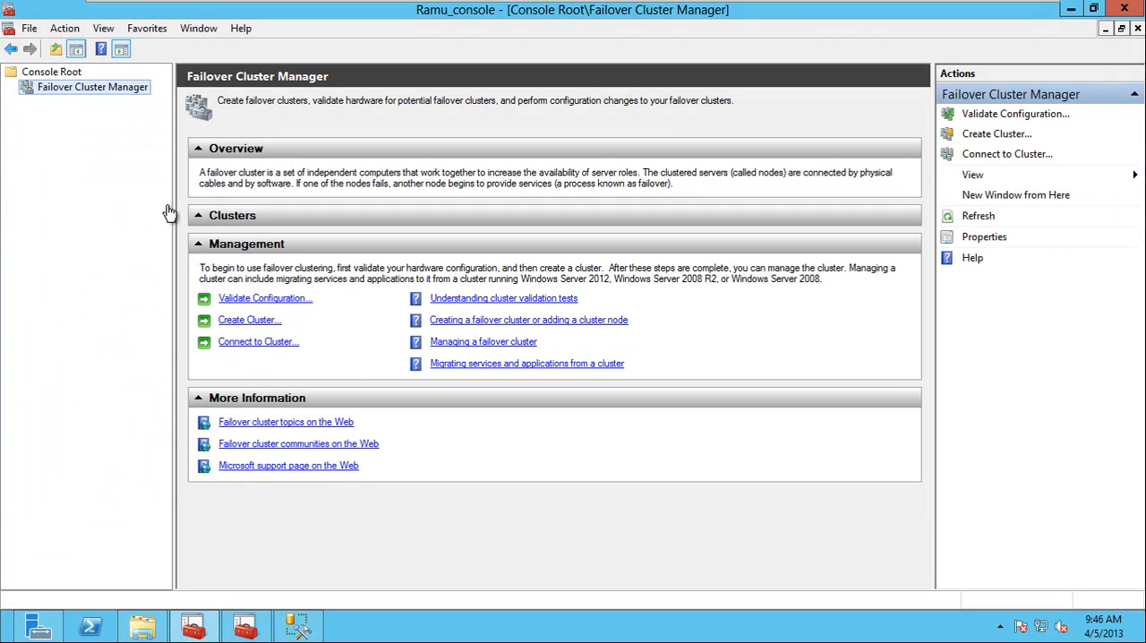
right_click(55, 90)
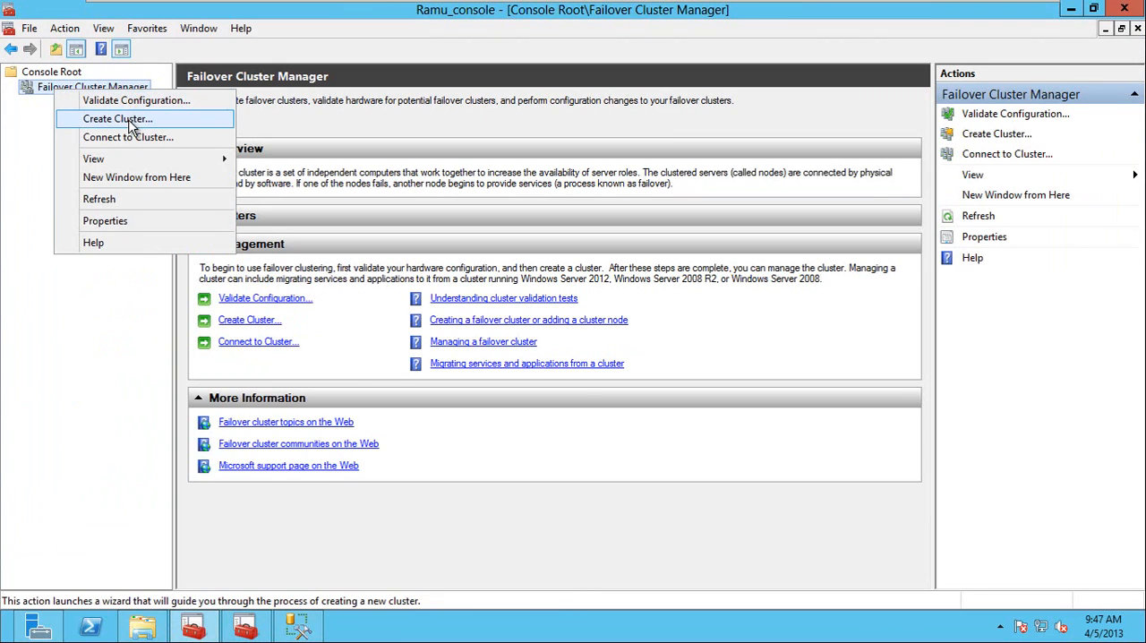
left_click(117, 119)
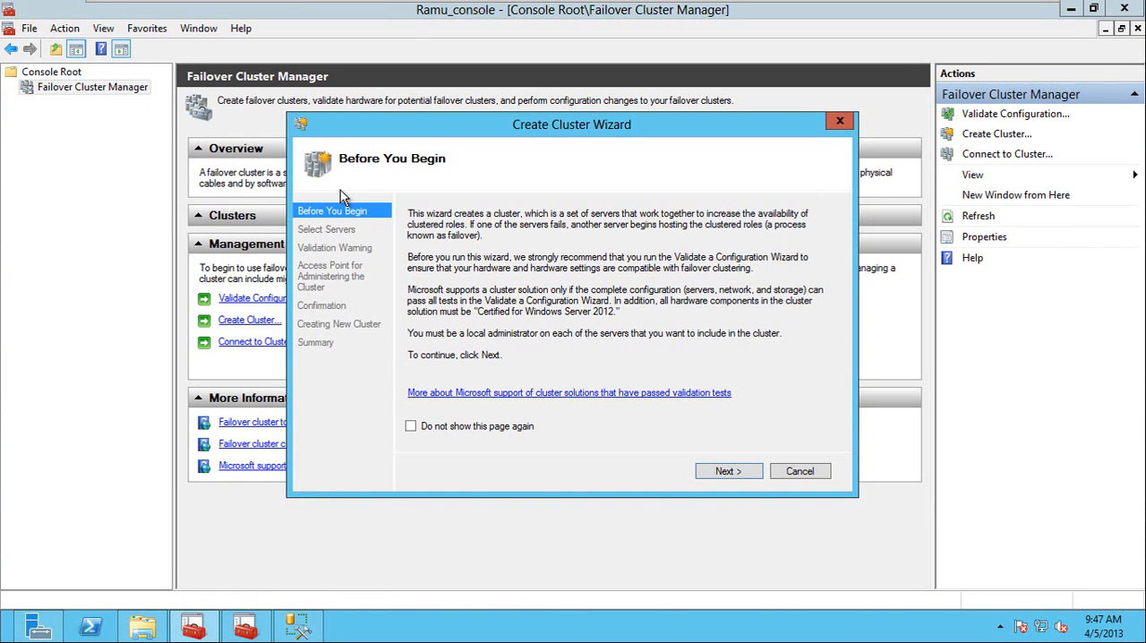
left_click(727, 473)
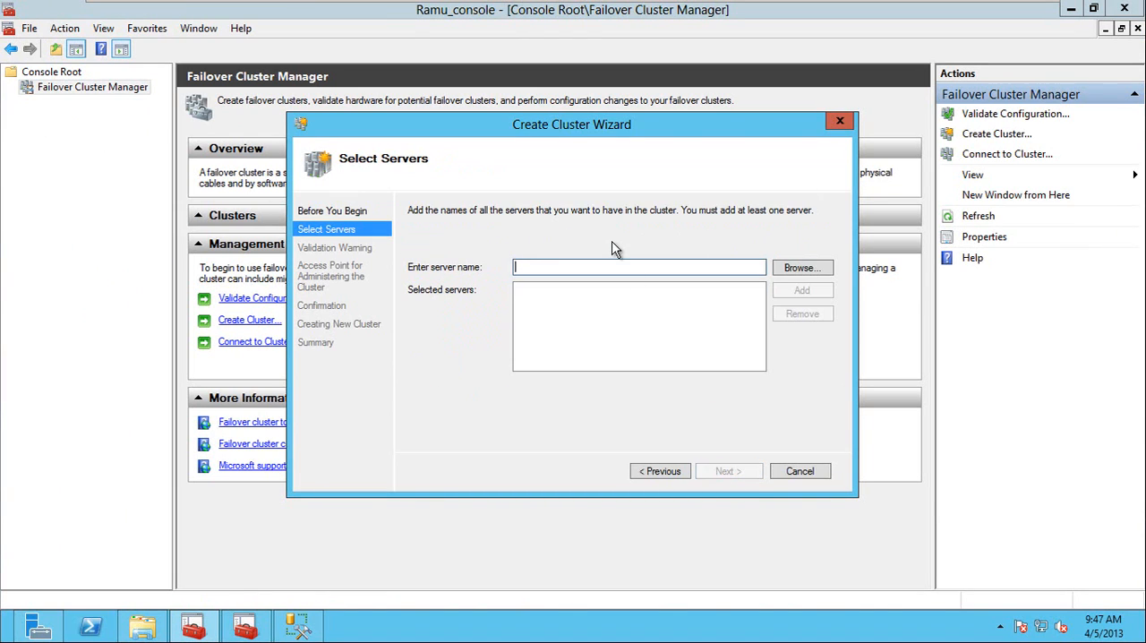
type("no")
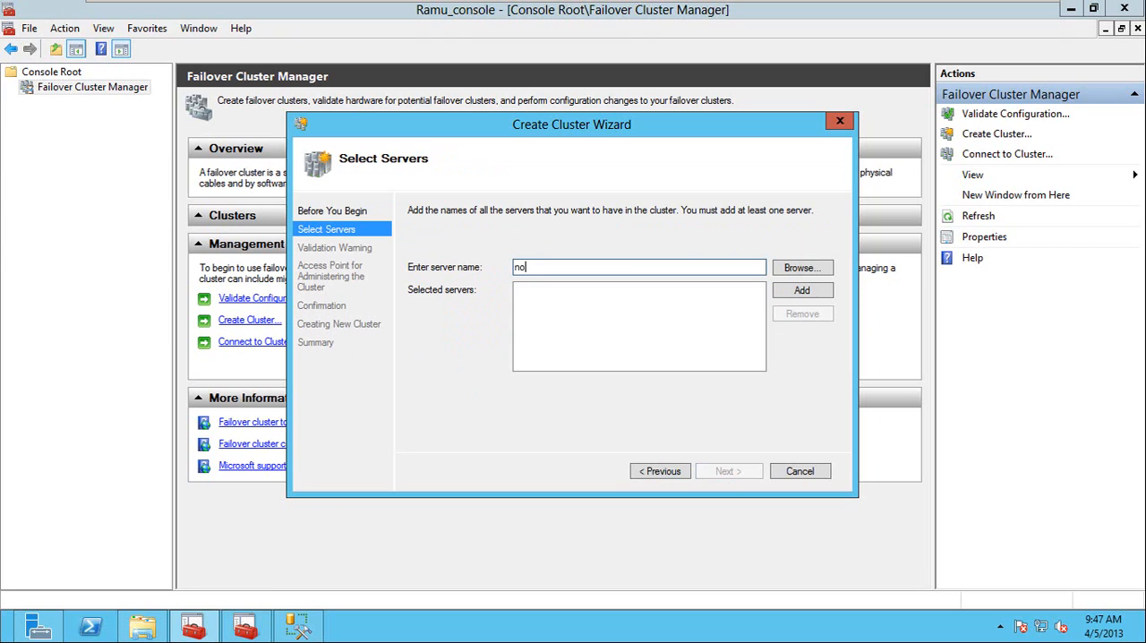
type("de1;node2;node3")
left_click(816, 297)
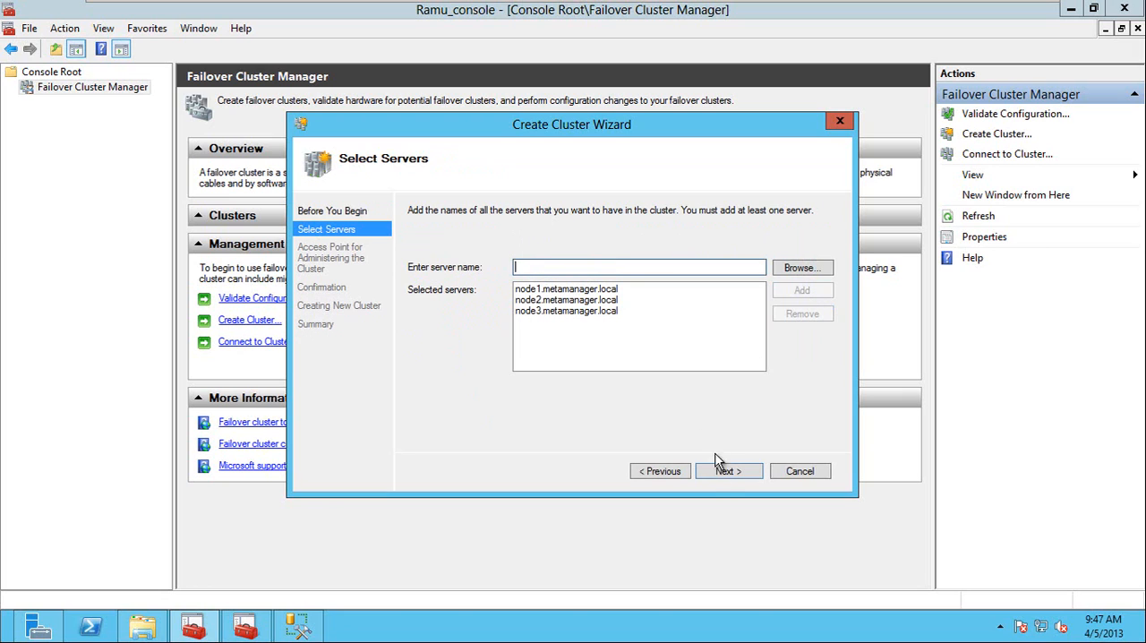
left_click(724, 476)
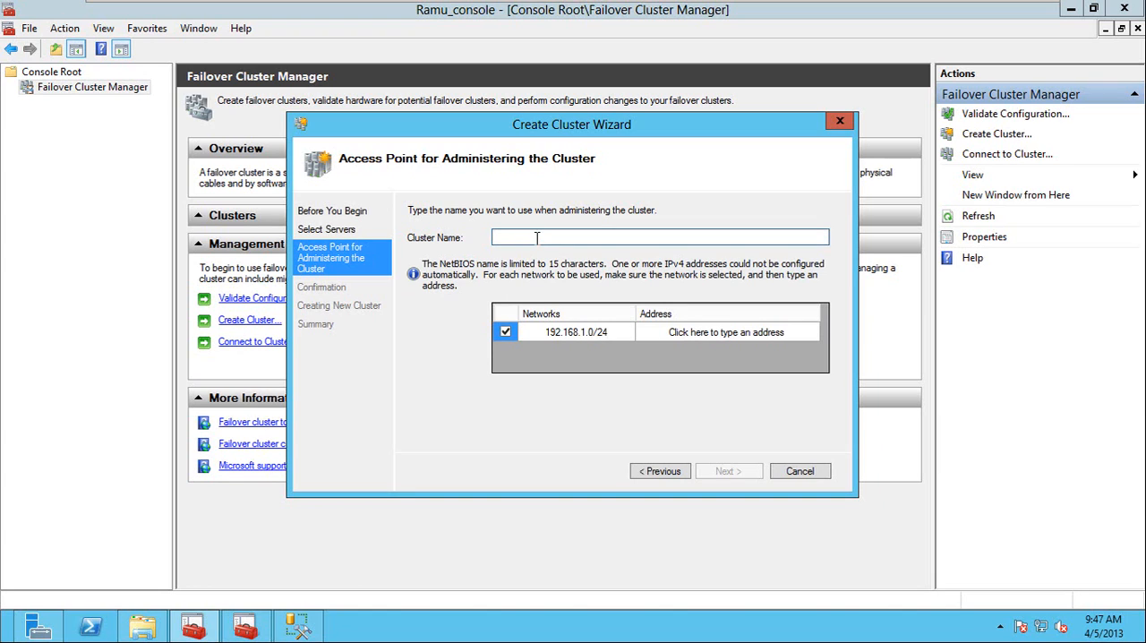
Name the cluster WINCLUS, give it the address 192.168.1.114 and complete its creation.
type("WINCLUS")
left_click(807, 334)
type("114")
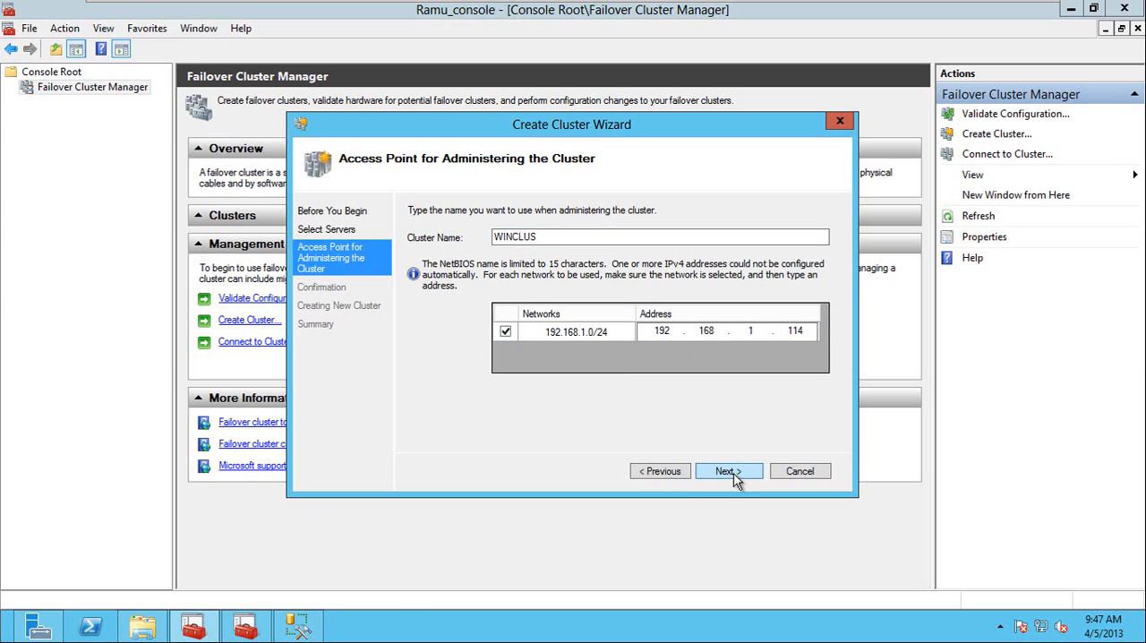
left_click(736, 480)
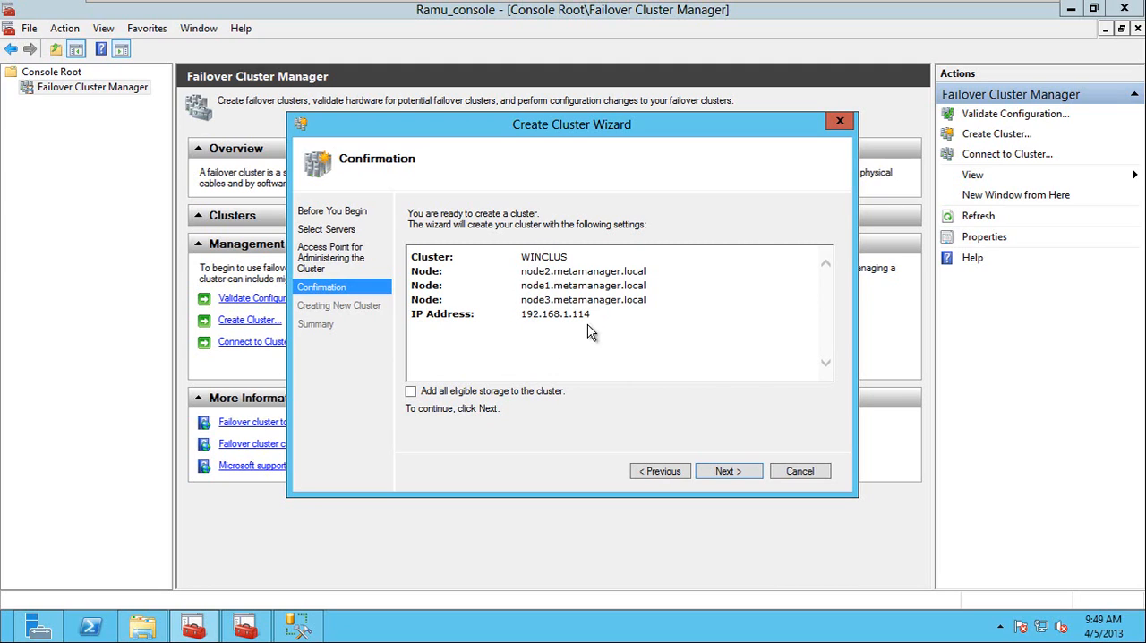
left_click(720, 471)
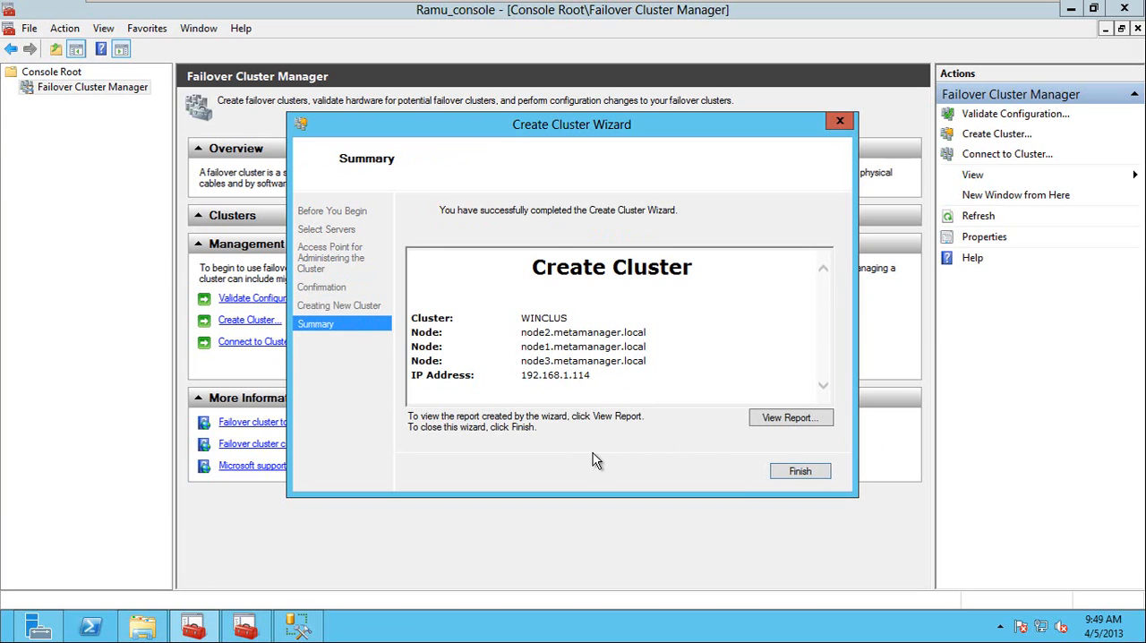
left_click(799, 471)
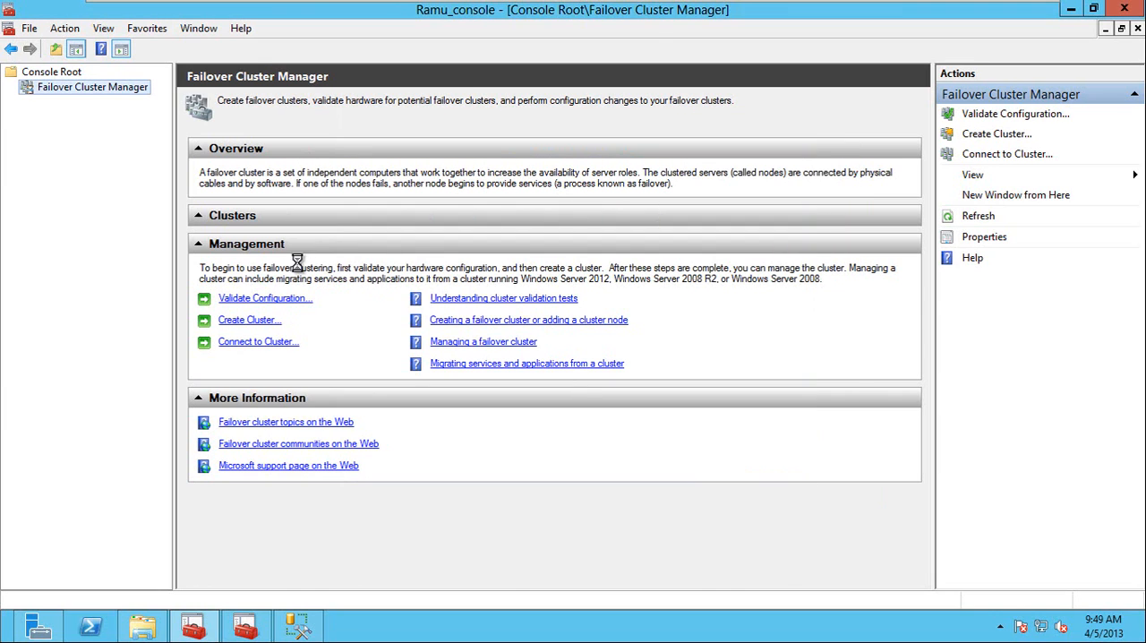
Expand the WINCLUS cluster and review its roles and nodes.
left_click(83, 101)
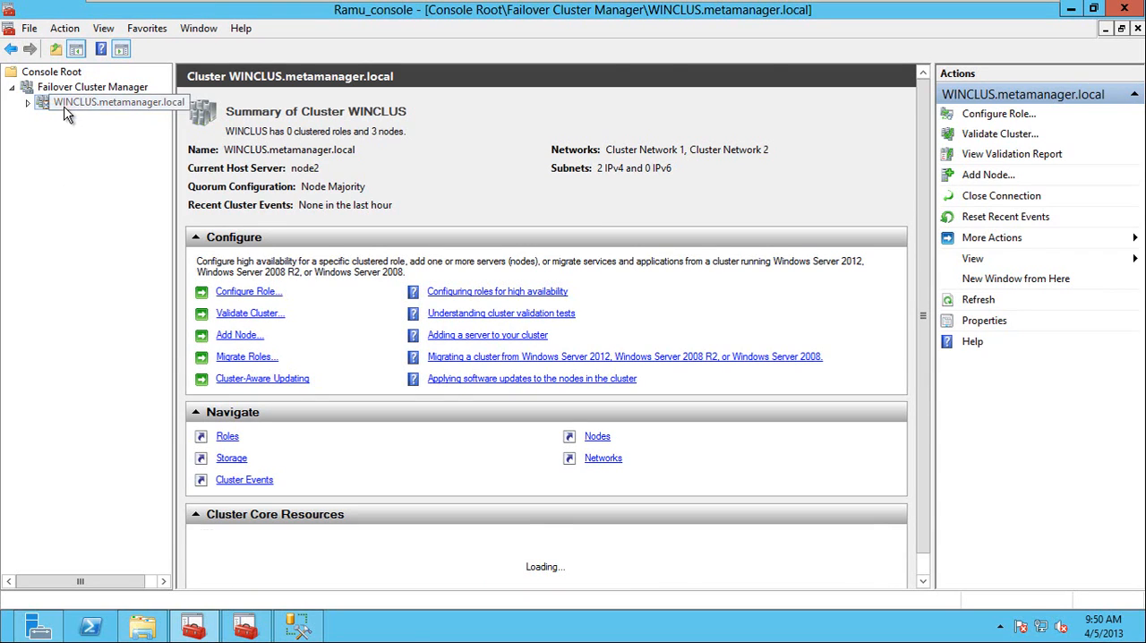
left_click(28, 103)
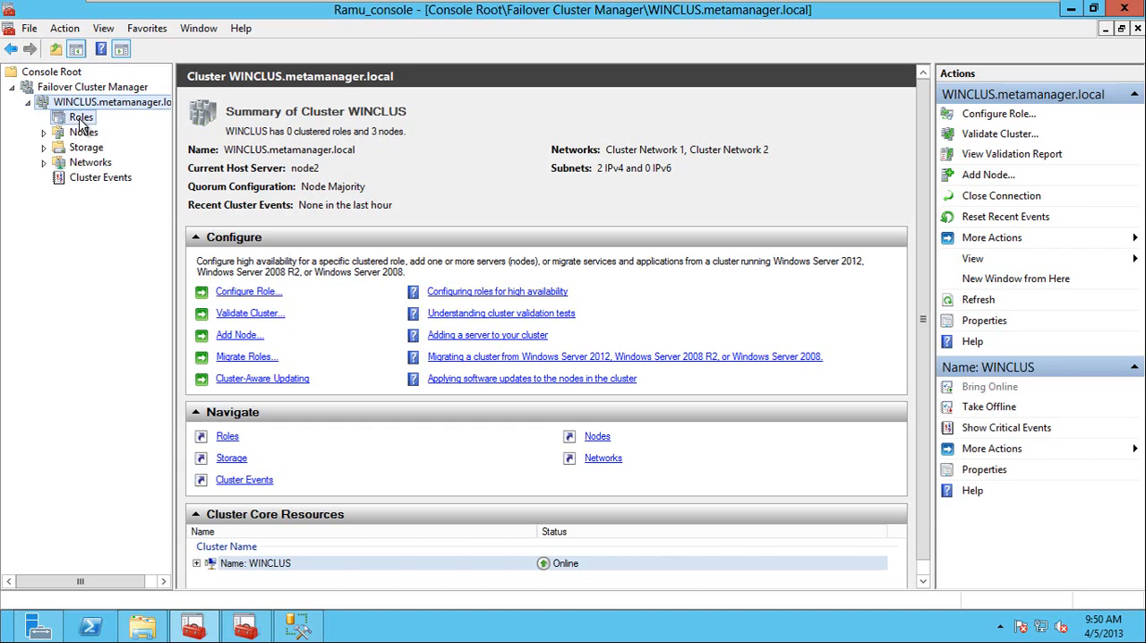
left_click(79, 120)
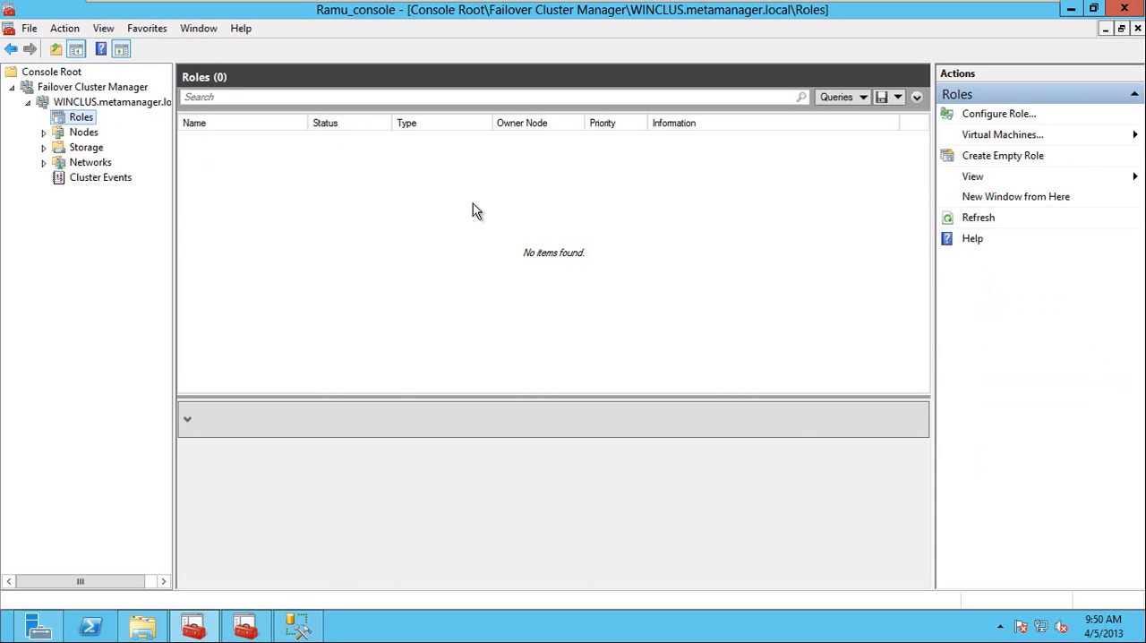
left_click(80, 133)
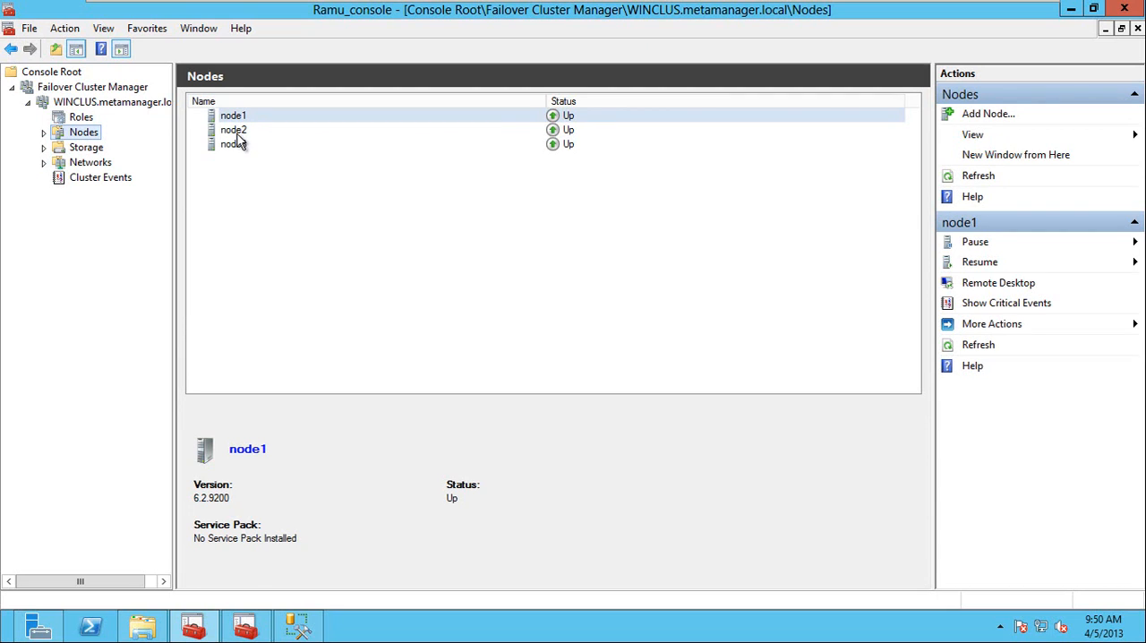
left_click(43, 133)
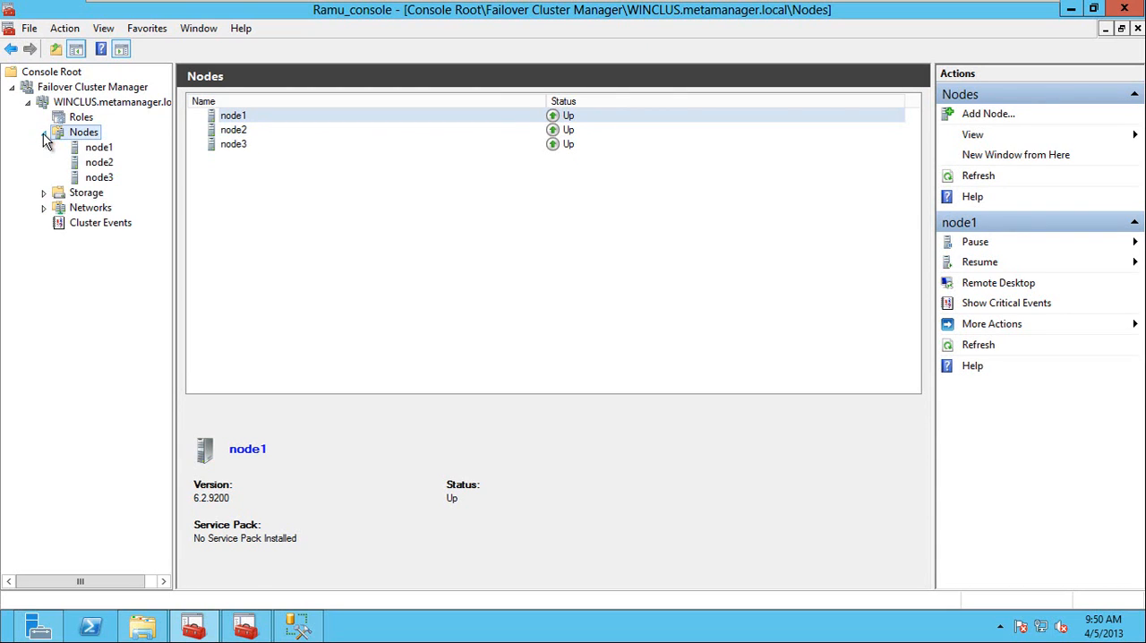
Expand the cluster's storage and check its disks and pools.
left_click(43, 194)
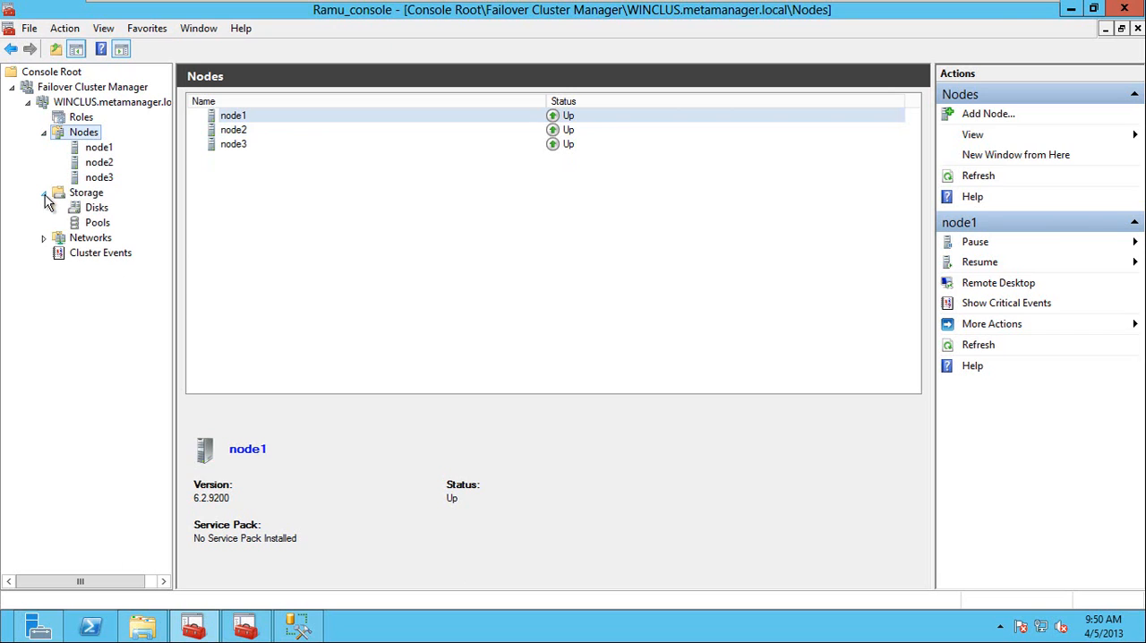
left_click(86, 193)
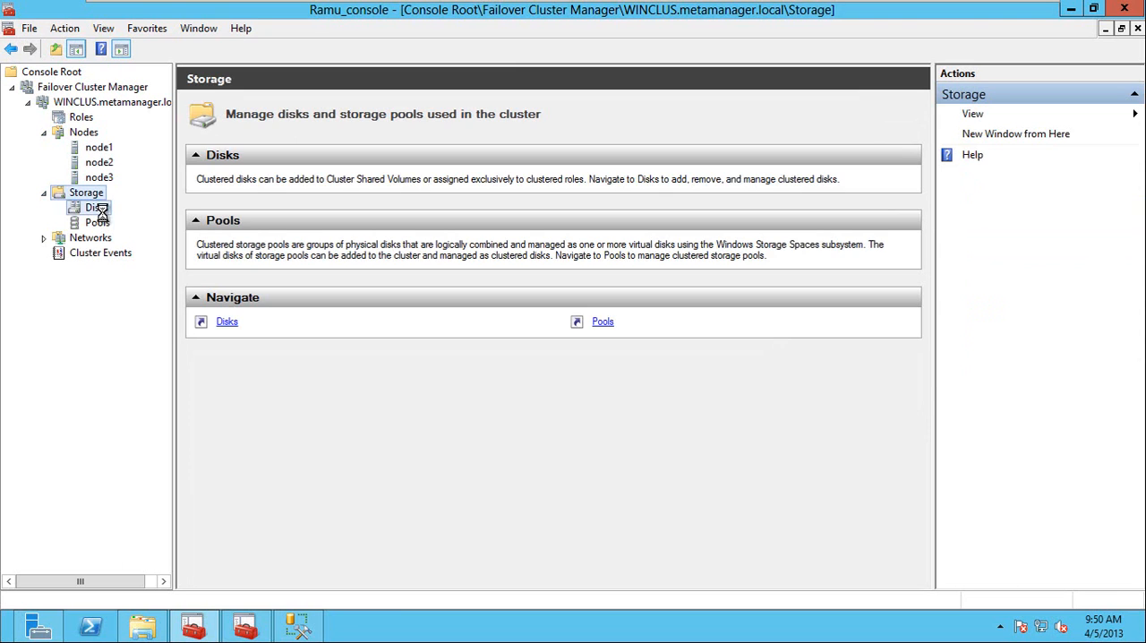
left_click(99, 208)
left_click(104, 223)
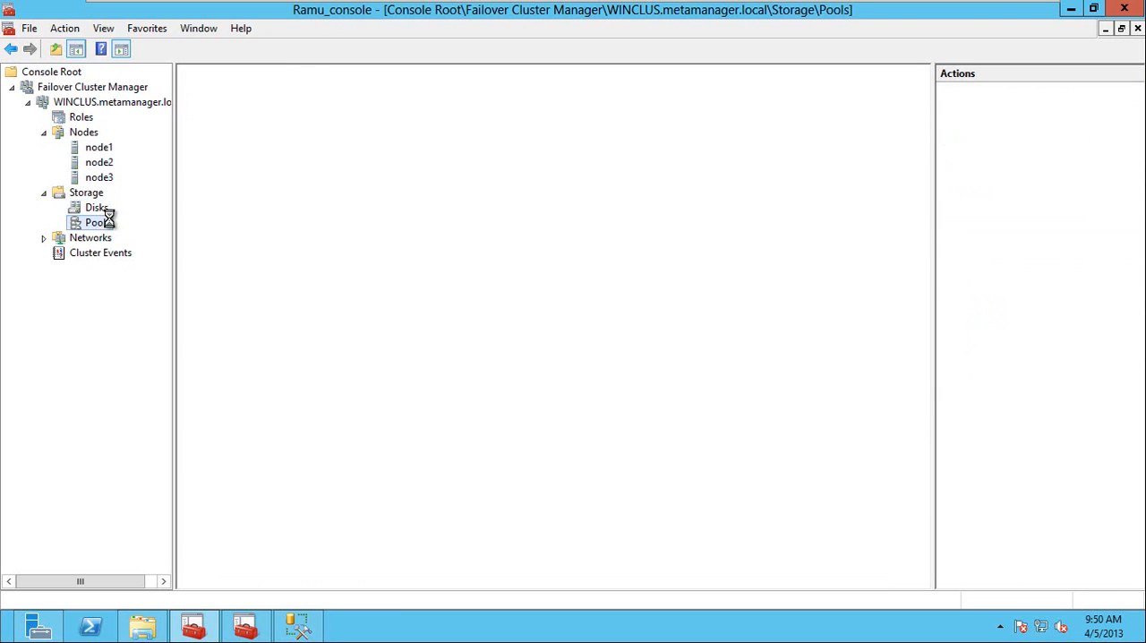
left_click(98, 209)
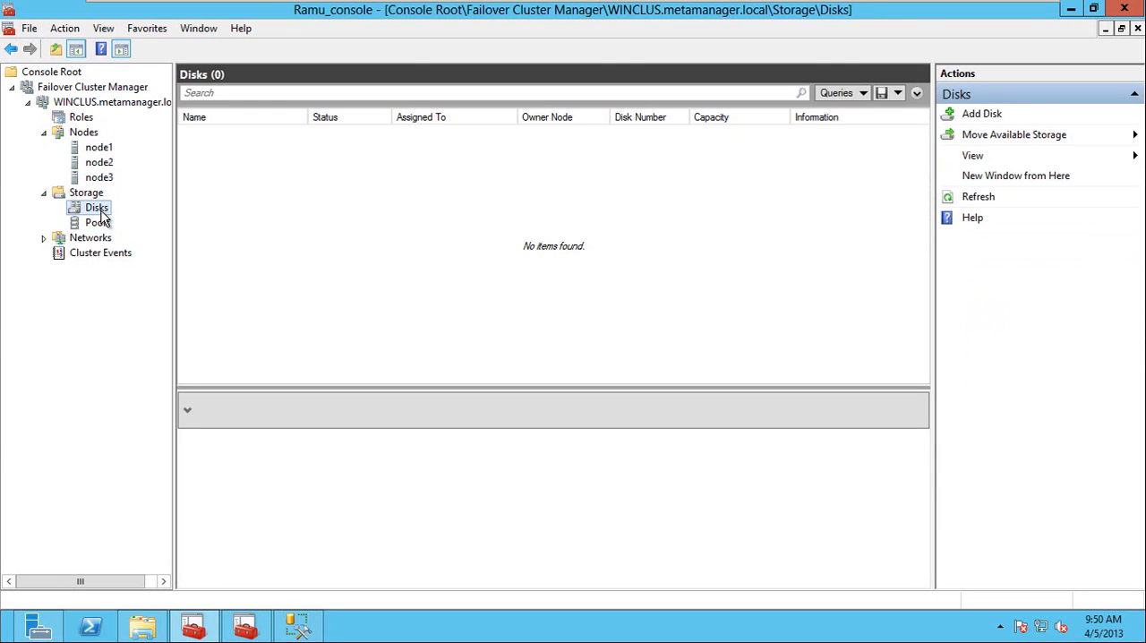
Review the cluster's networks, including Cluster Network 2, and its cluster events.
double_click(86, 239)
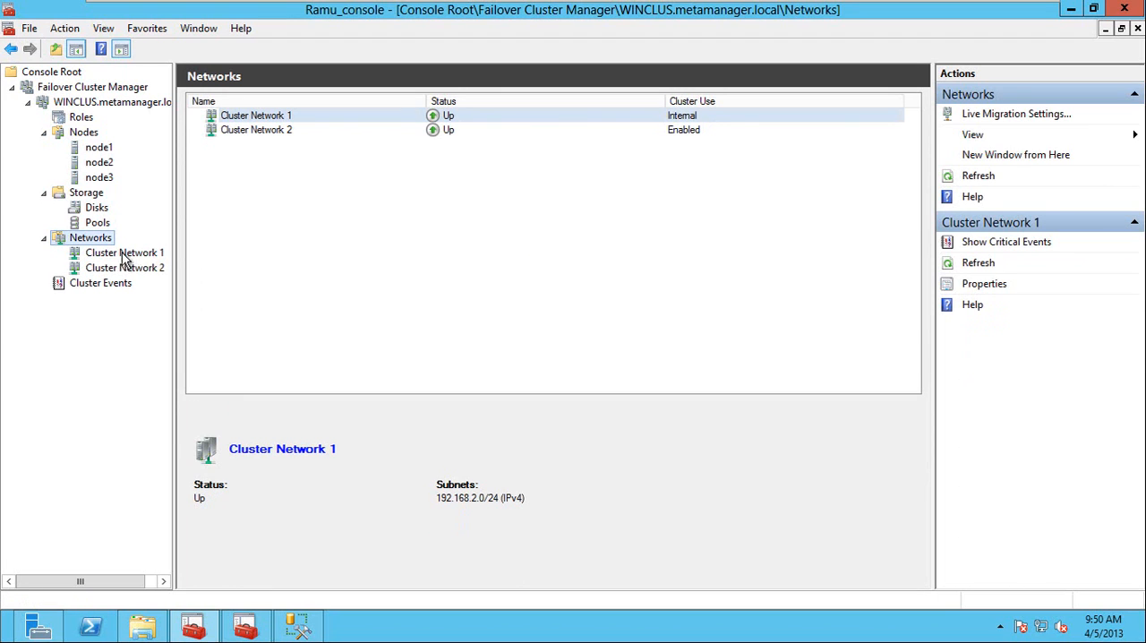
left_click(273, 134)
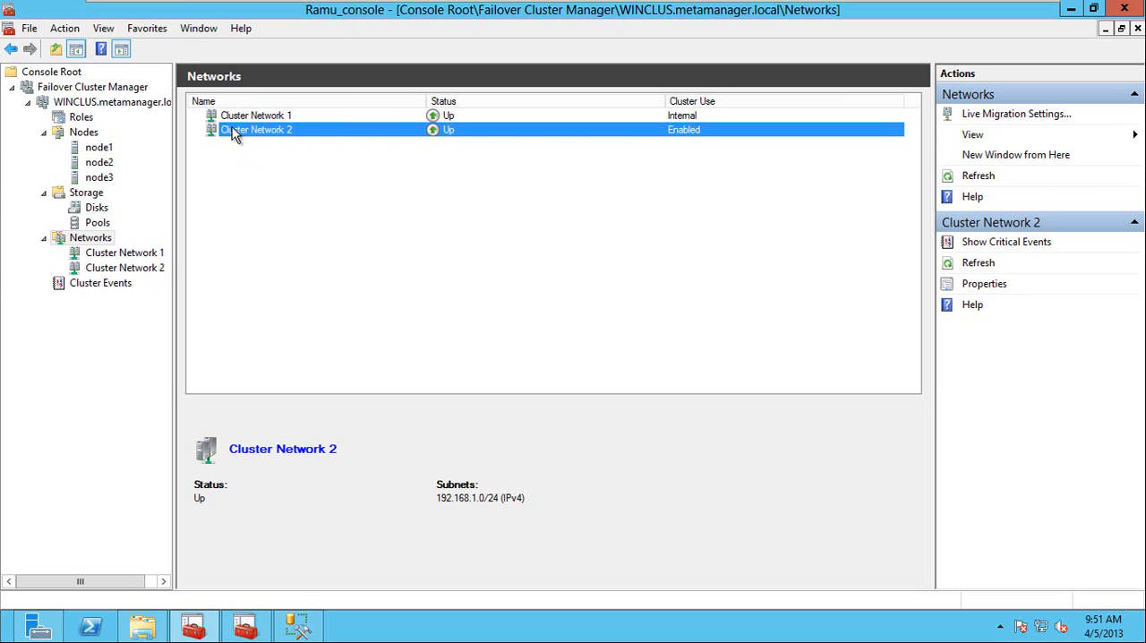
left_click(116, 283)
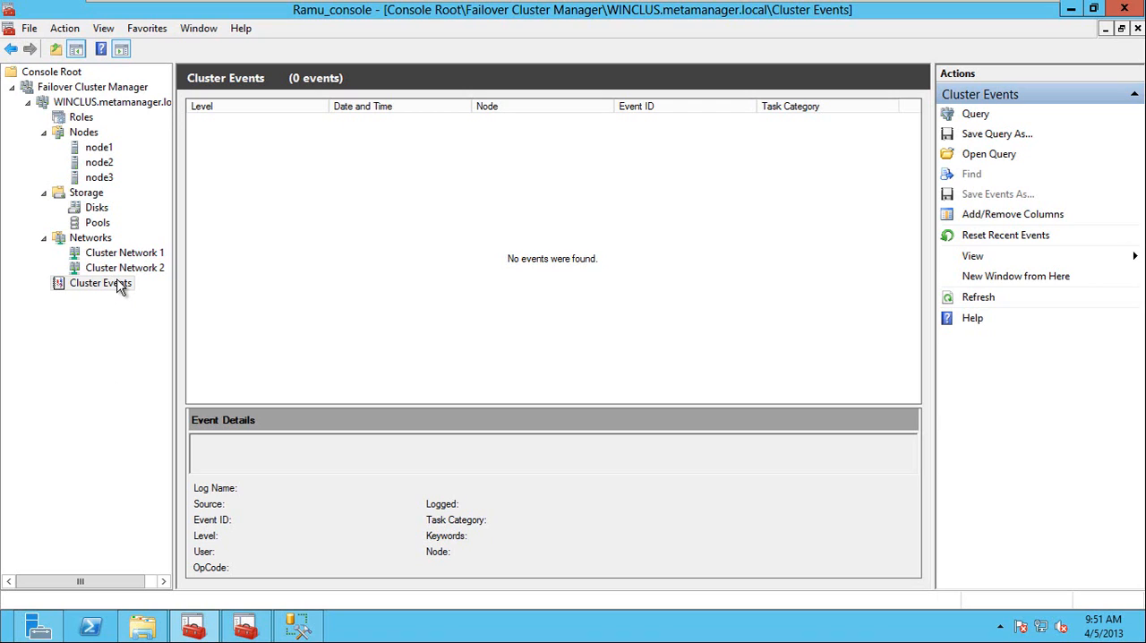
Return to the WINCLUS summary and inspect the name and IP address under its core resources.
left_click(97, 101)
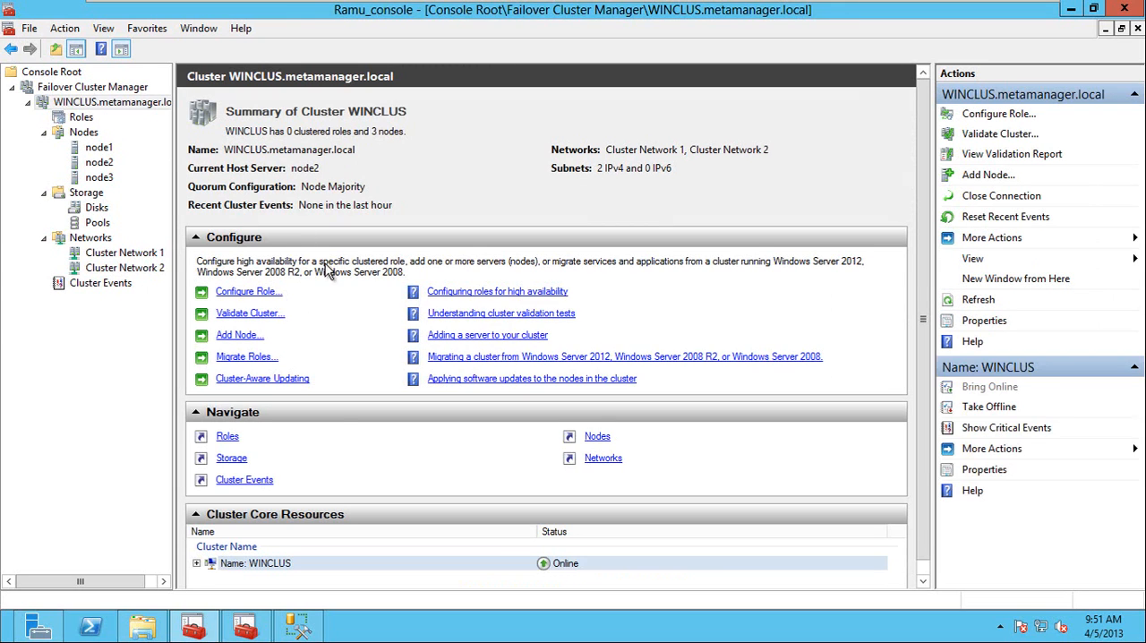
left_click(197, 562)
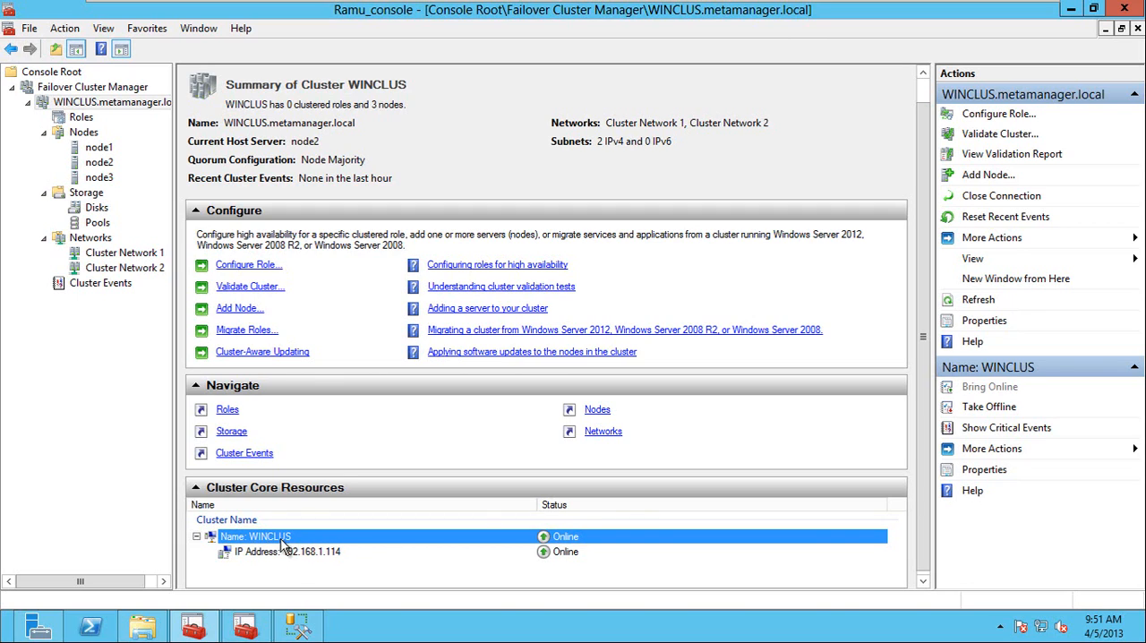
left_click(298, 552)
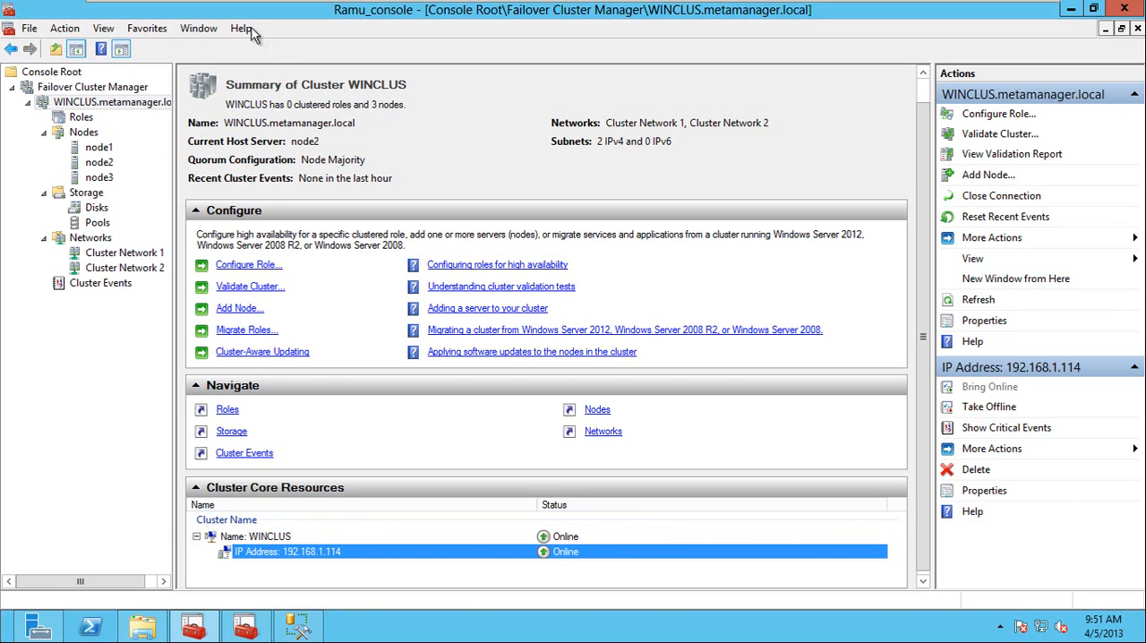
Switch to SQL Server Configuration Manager on Node1 and open the SQL Server (MSSQLSERVER) AlwaysOn High Availability properties to check the failover cluster name.
left_click(245, 629)
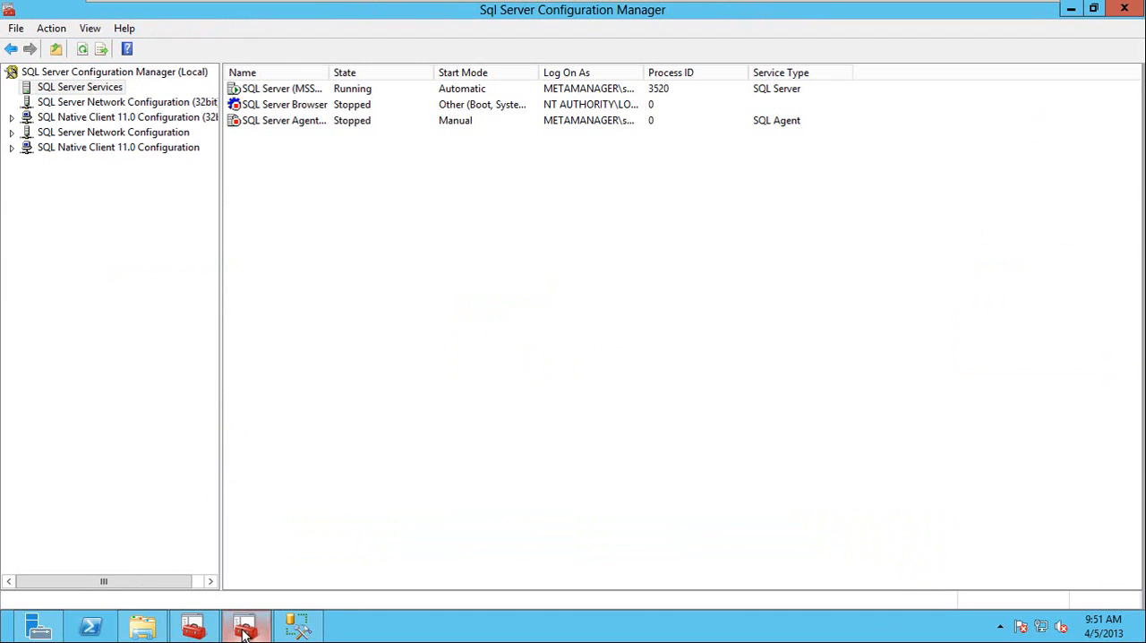
right_click(265, 94)
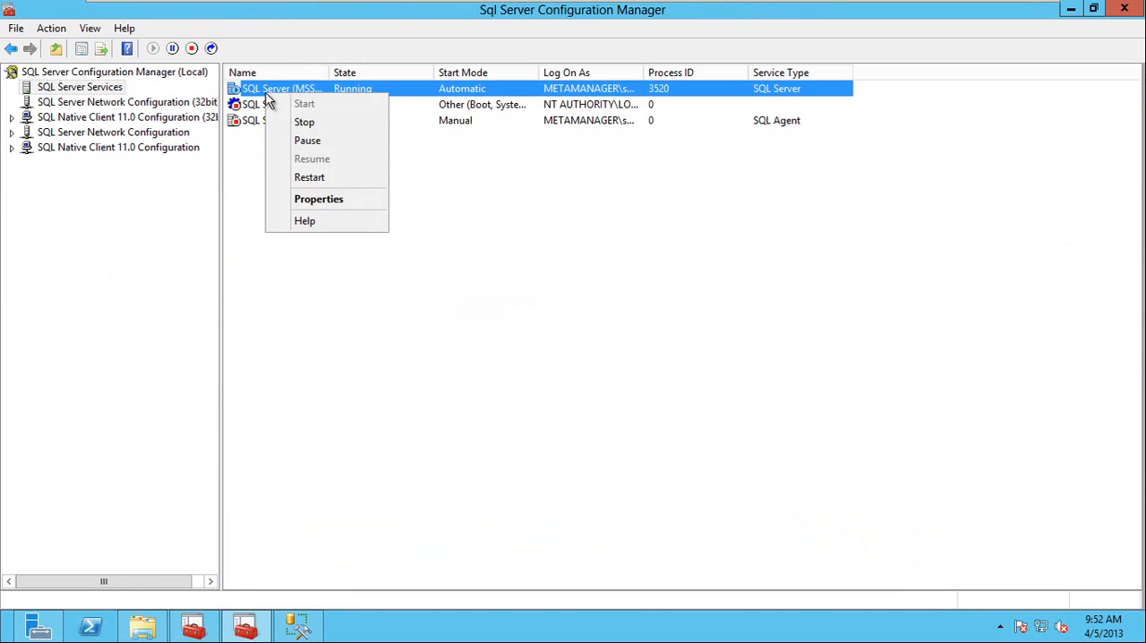
left_click(391, 330)
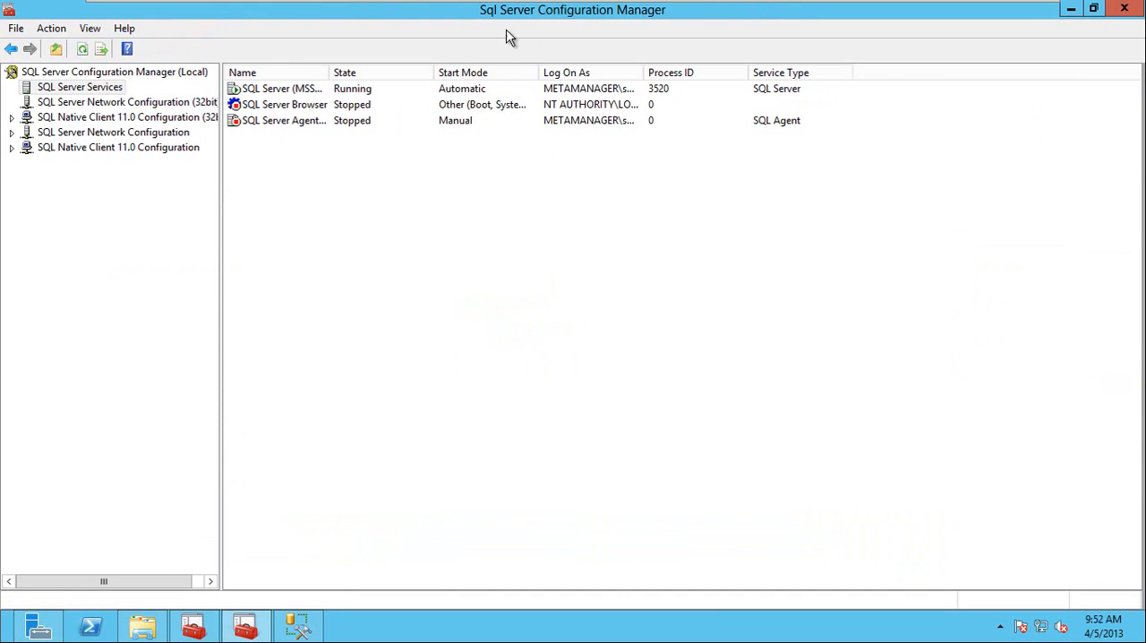
right_click(275, 92)
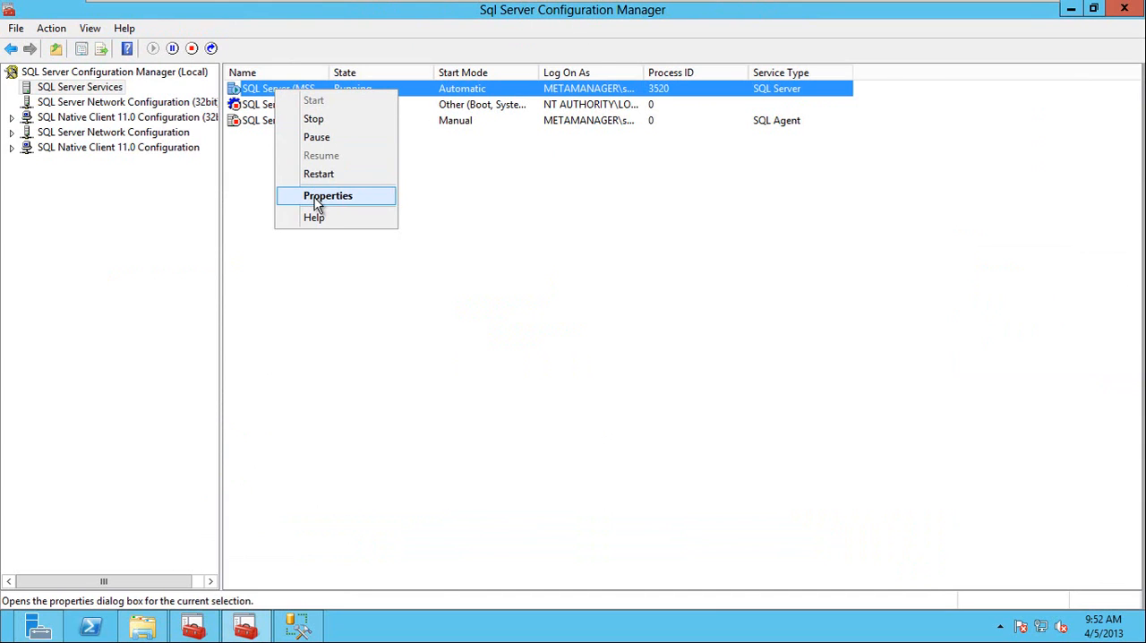
left_click(315, 205)
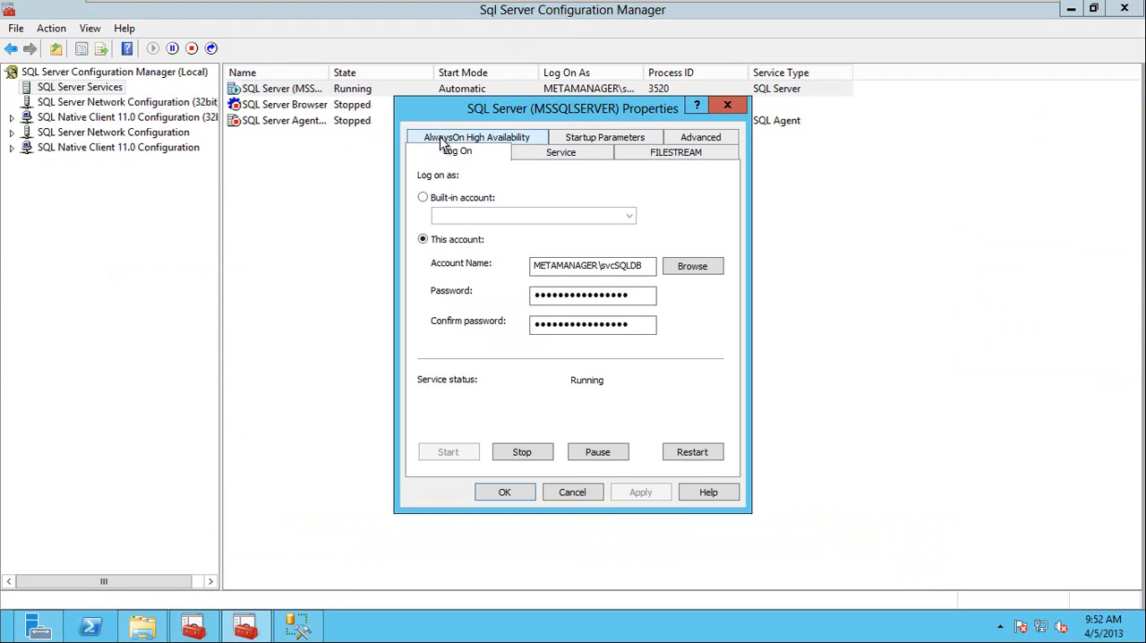
left_click(440, 141)
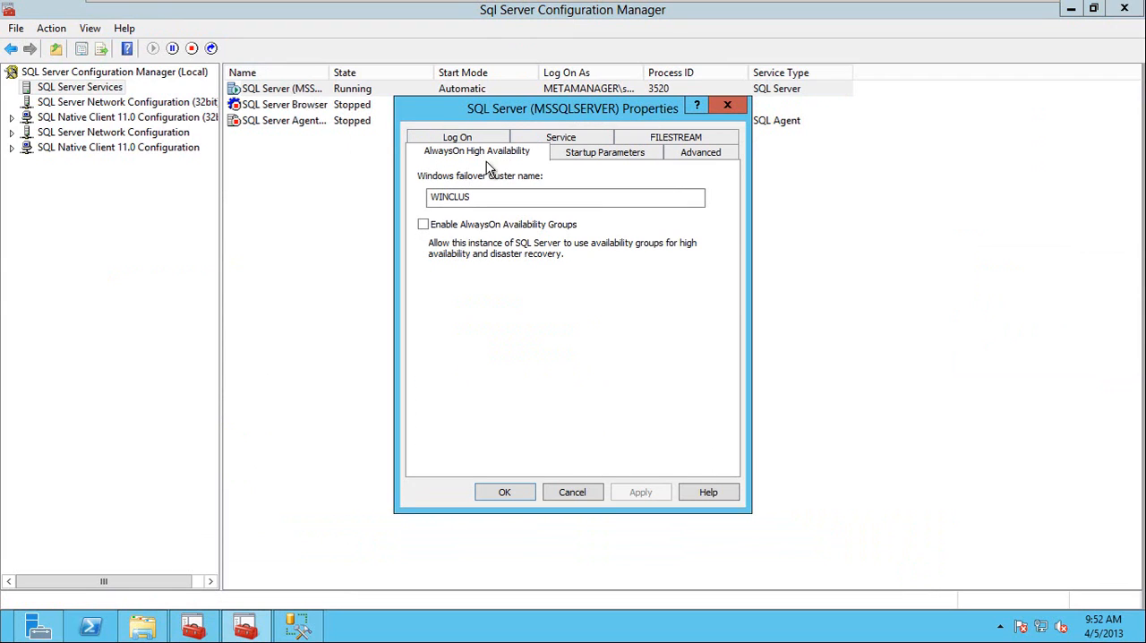
left_click_drag(491, 204, 414, 199)
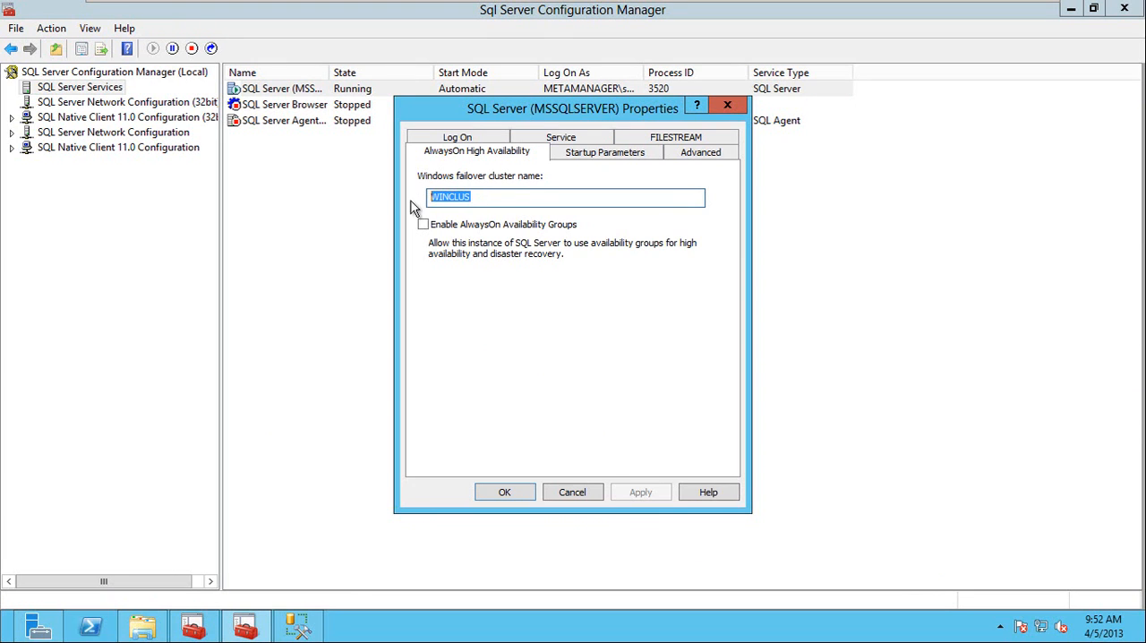
Enable AlwaysOn Availability Groups for the SQL Server (MSSQLSERVER) service on Node1 and save its properties.
mouse_move(454, 4)
left_click_drag(494, 200, 497, 252)
left_click(423, 225)
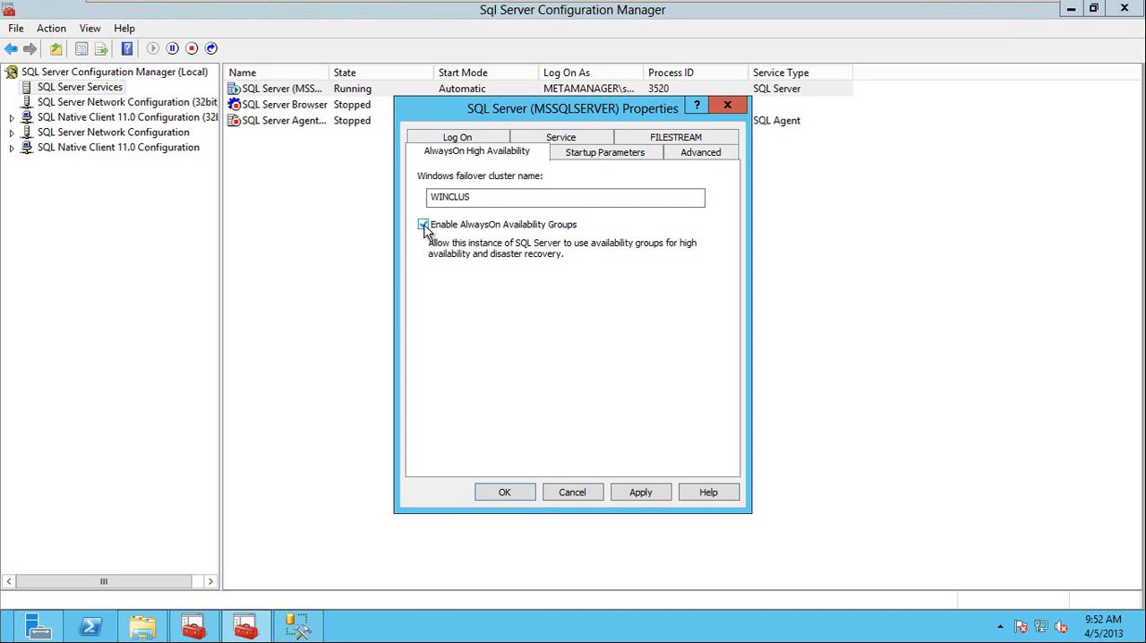
left_click(640, 495)
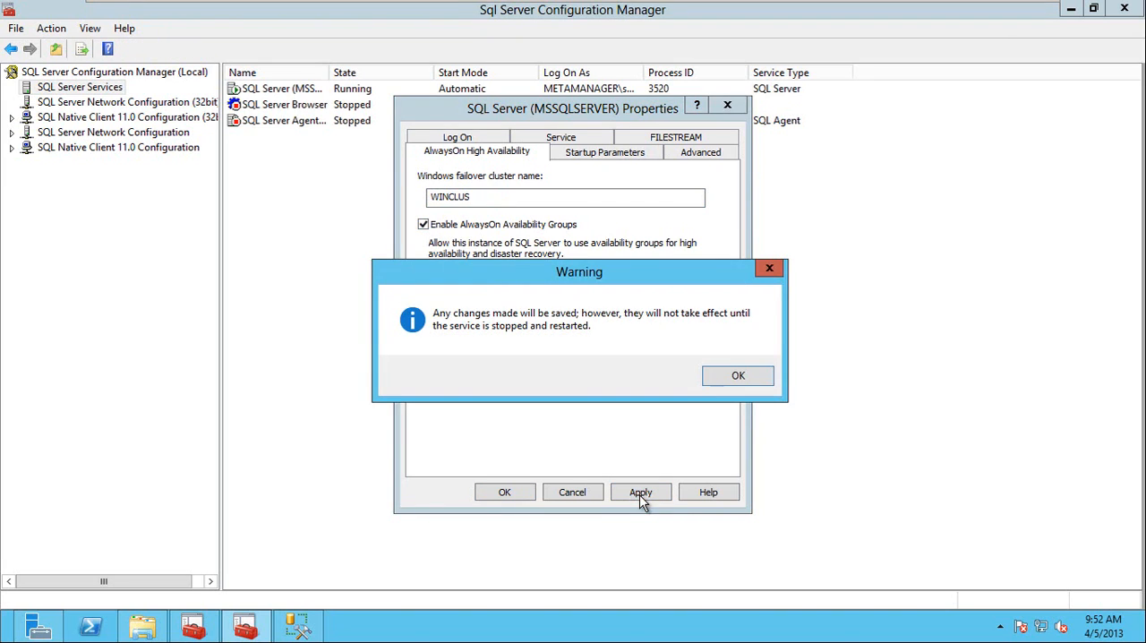
left_click(736, 380)
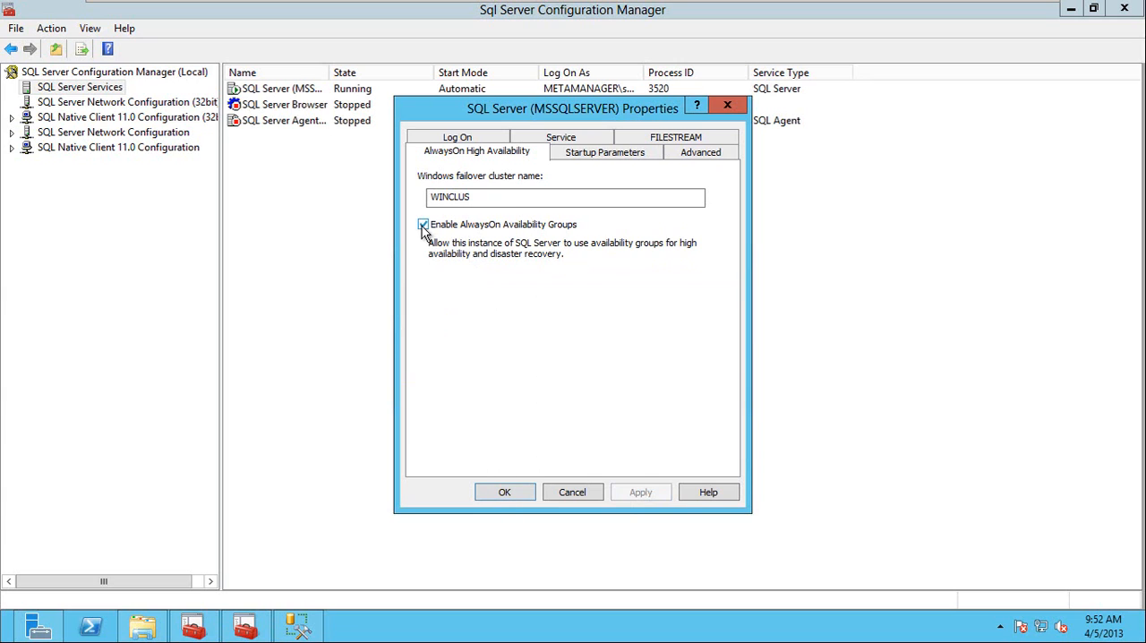
left_click(504, 495)
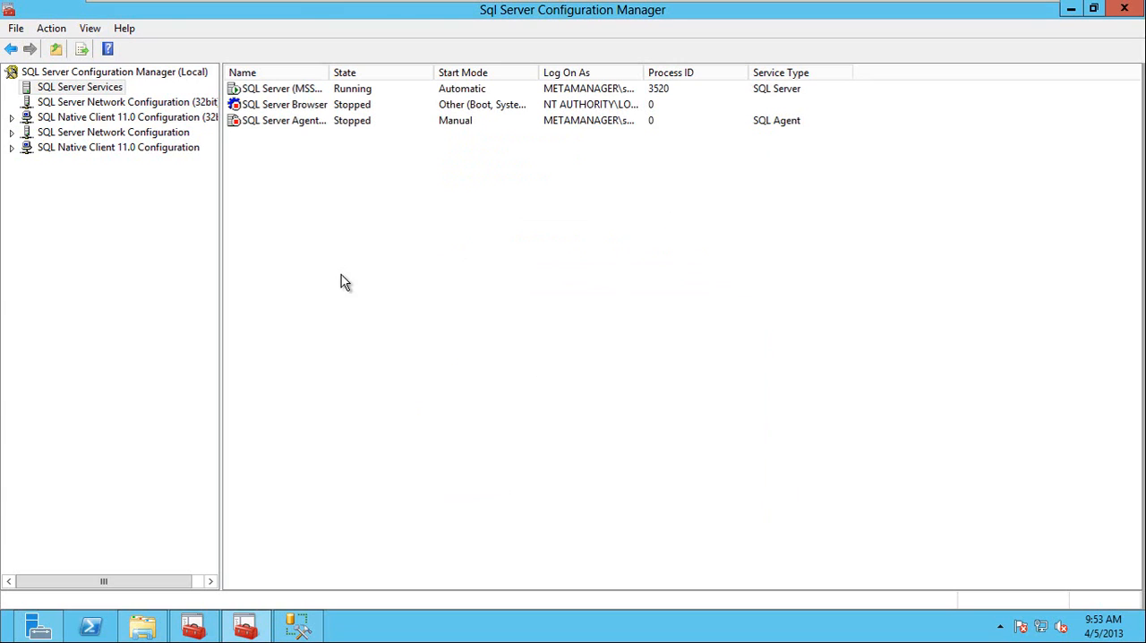
Switch to the Node2 virtual machine and enable AlwaysOn Availability Groups in its SQL Server (MSSQLSERVER) service properties.
mouse_move(307, 10)
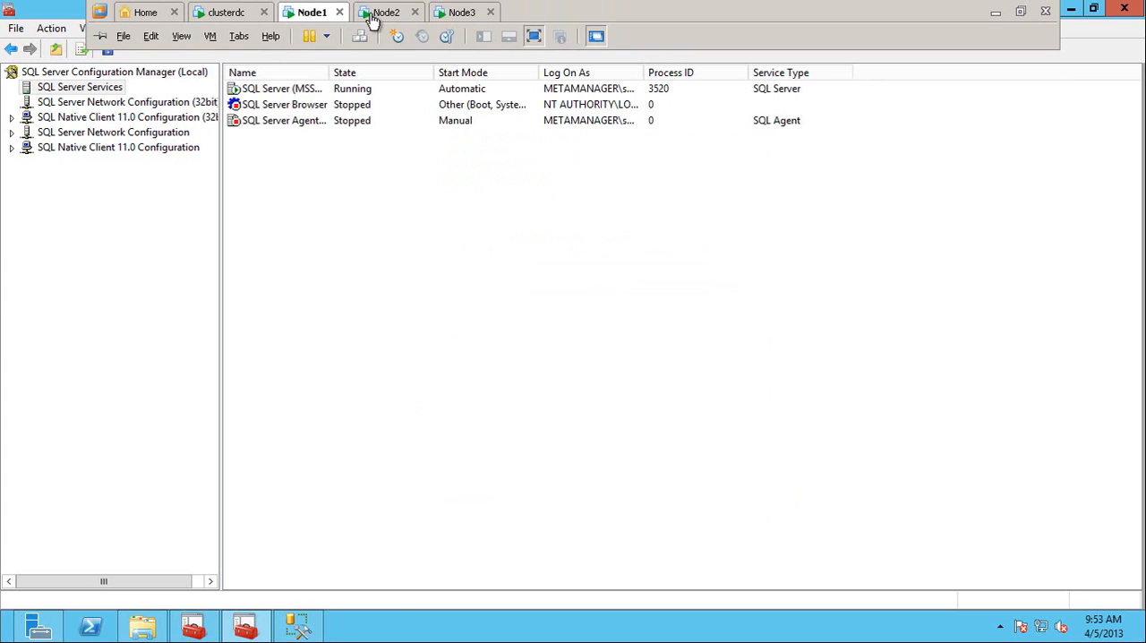
left_click(379, 16)
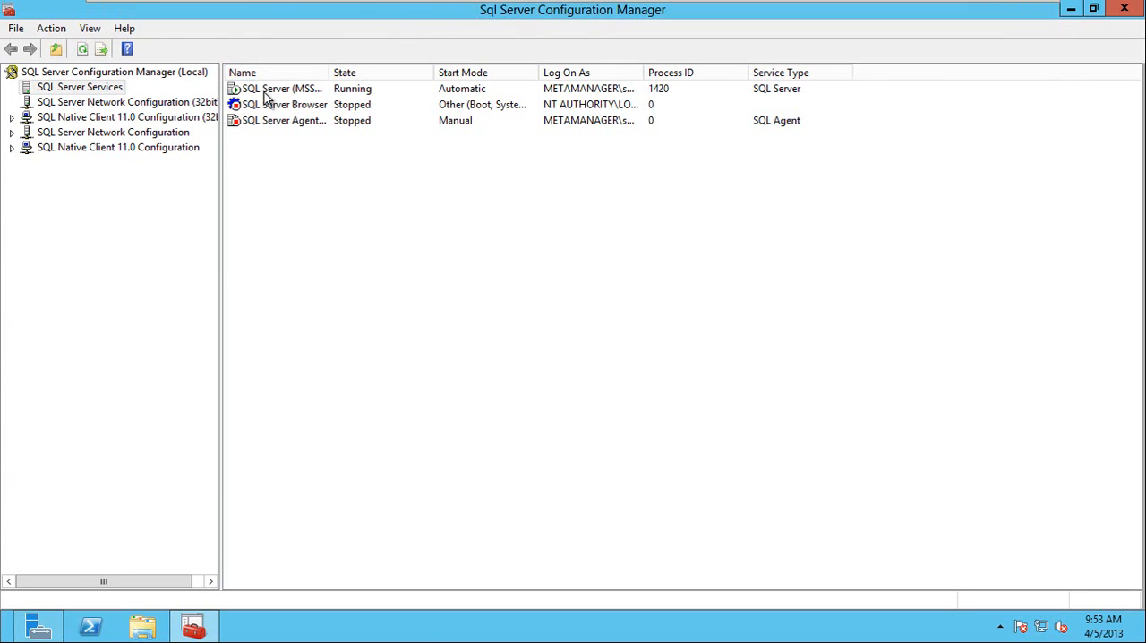
left_click(262, 90)
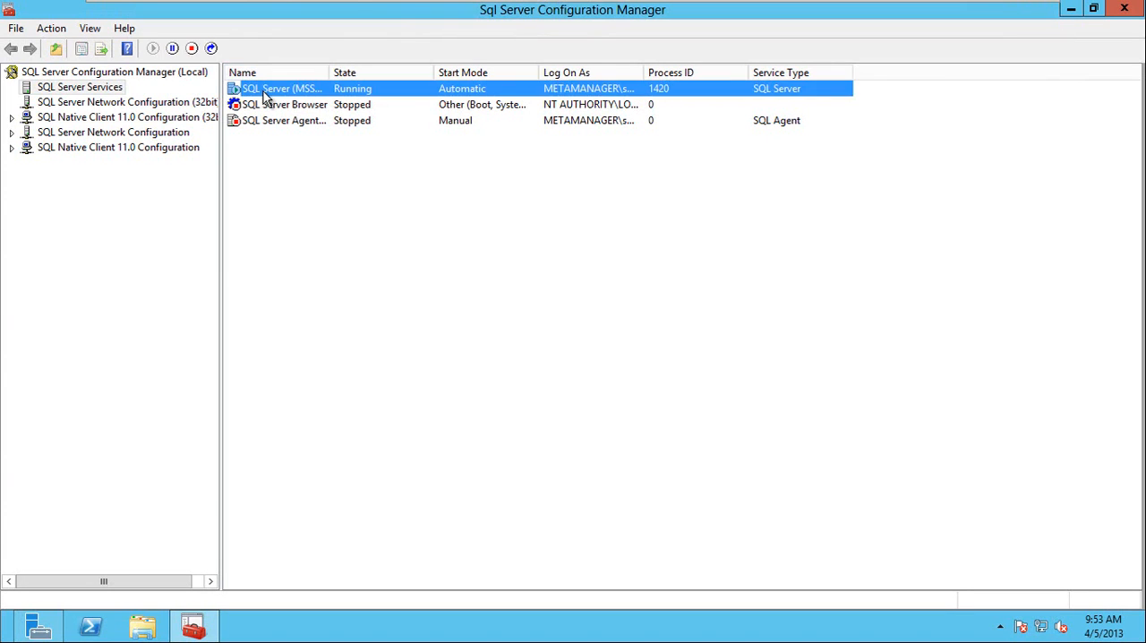
right_click(265, 95)
left_click(301, 199)
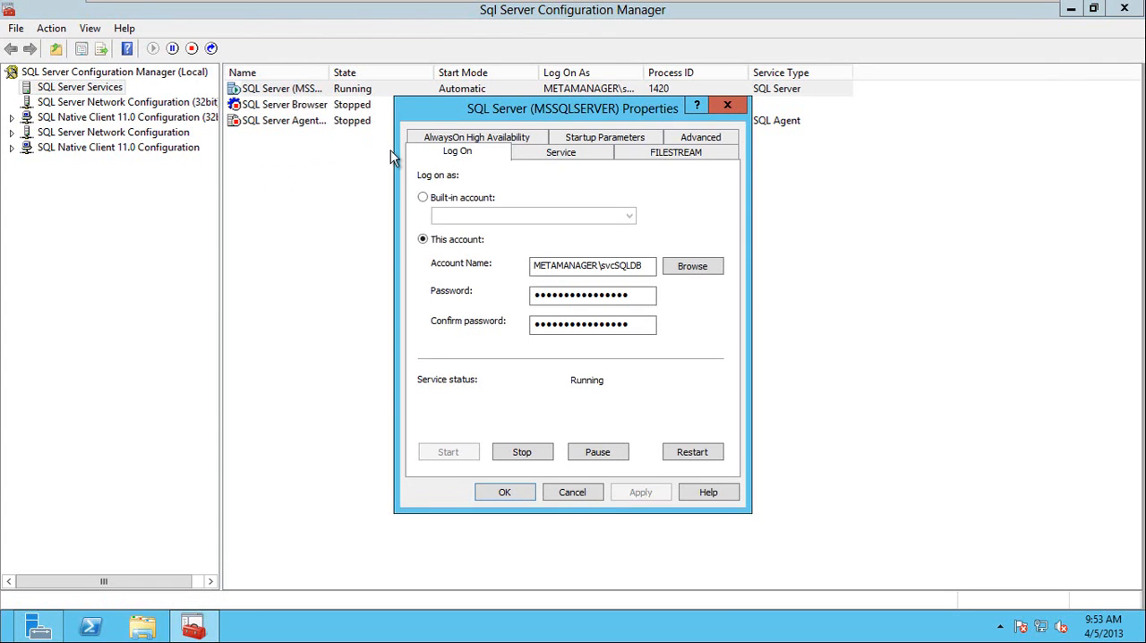
left_click(474, 139)
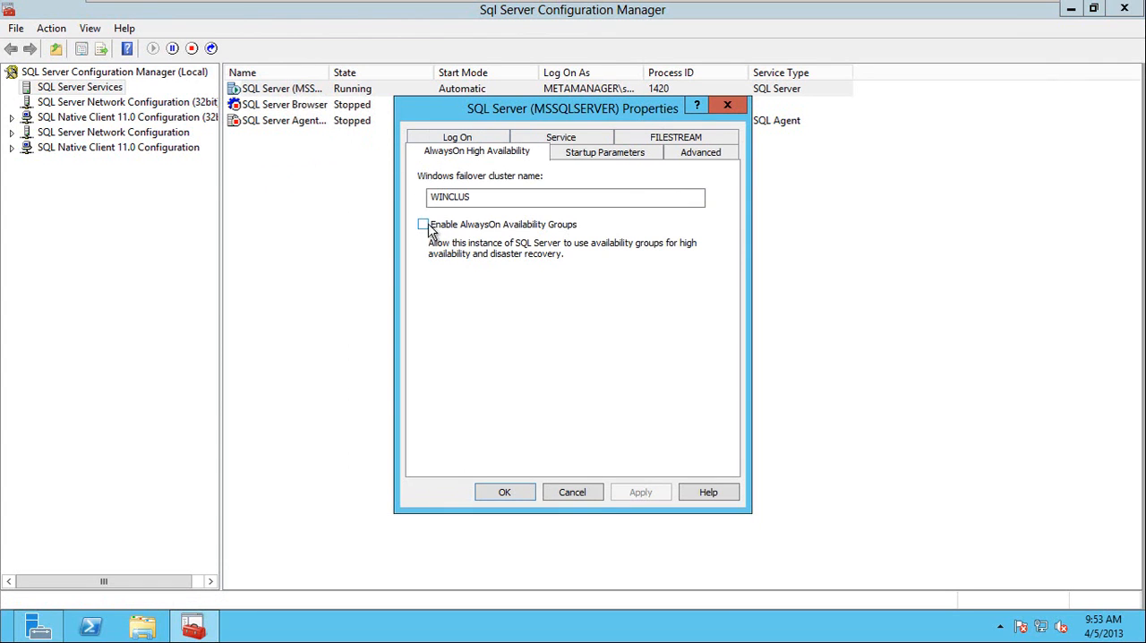
left_click(424, 225)
left_click(504, 491)
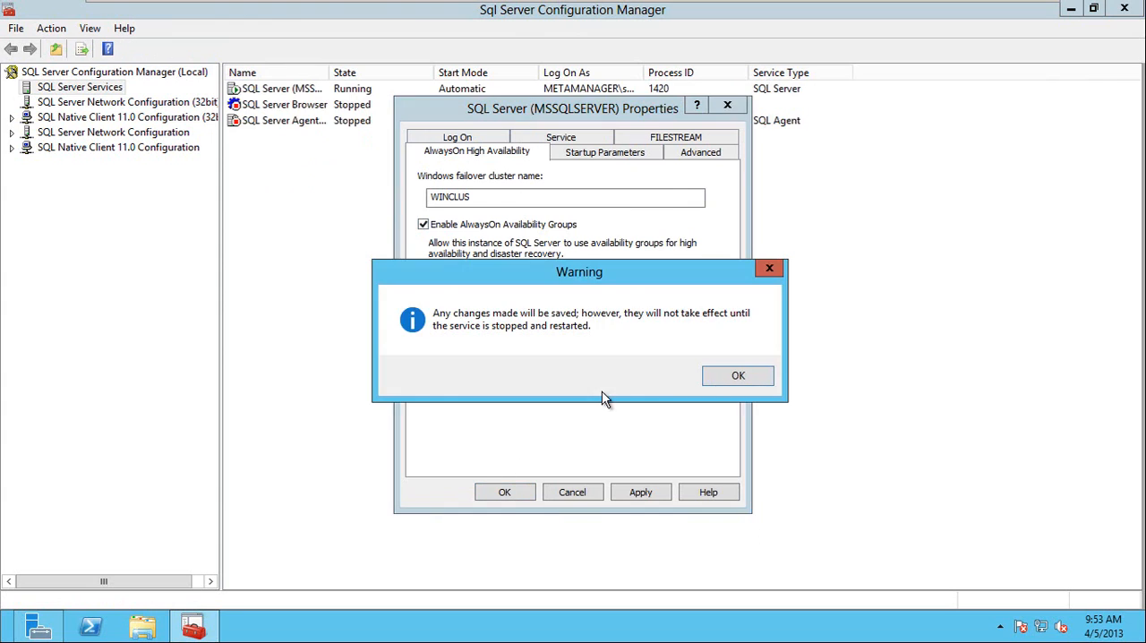
left_click(717, 375)
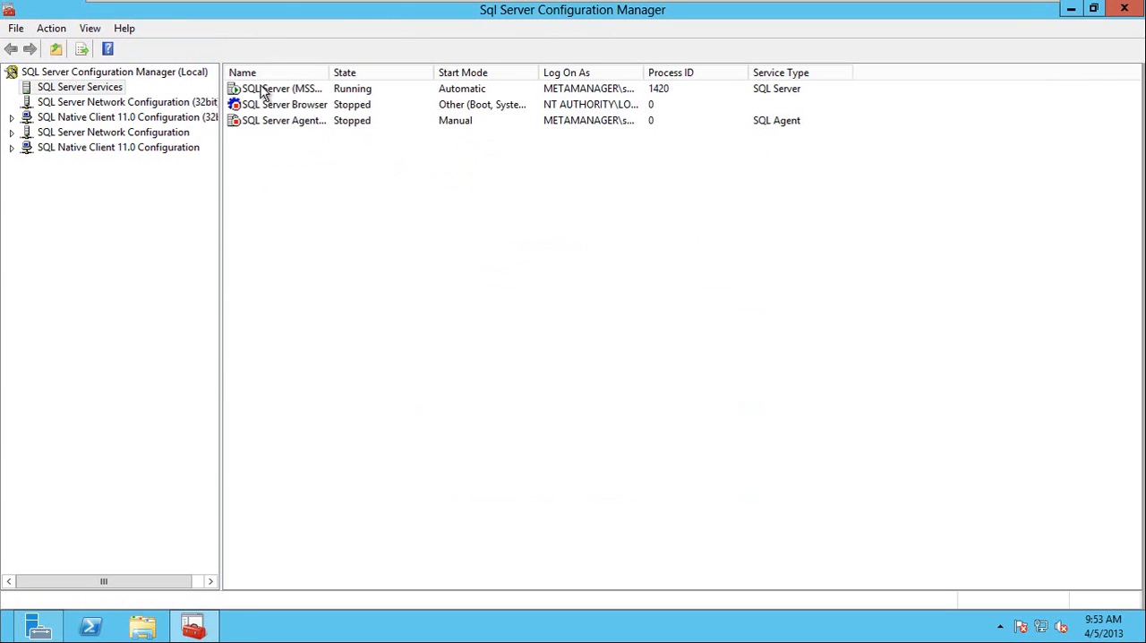
Restart the SQL Server (MSSQLSERVER) service on Node2 and on Node1.
right_click(262, 93)
left_click(304, 170)
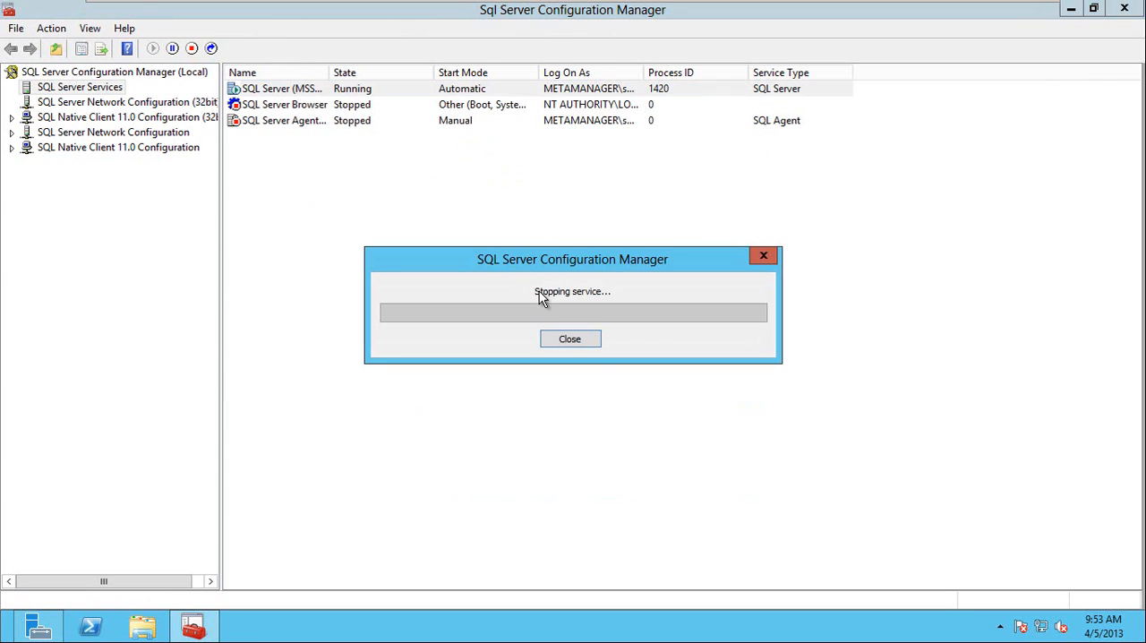
mouse_move(285, 2)
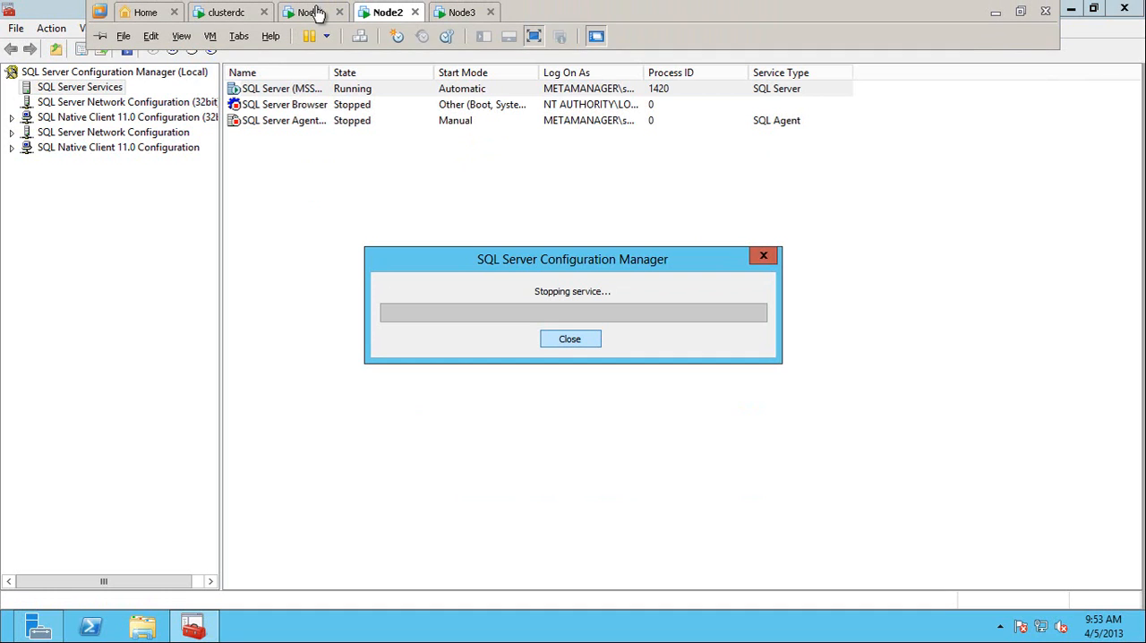
left_click(318, 13)
left_click(277, 90)
right_click(277, 90)
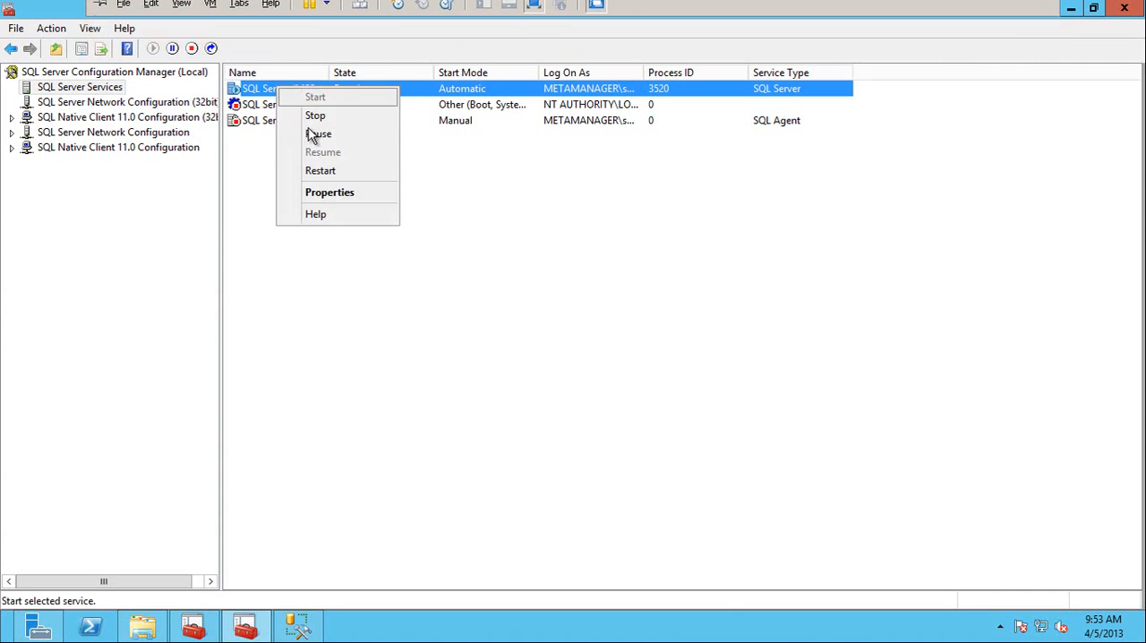
left_click(312, 169)
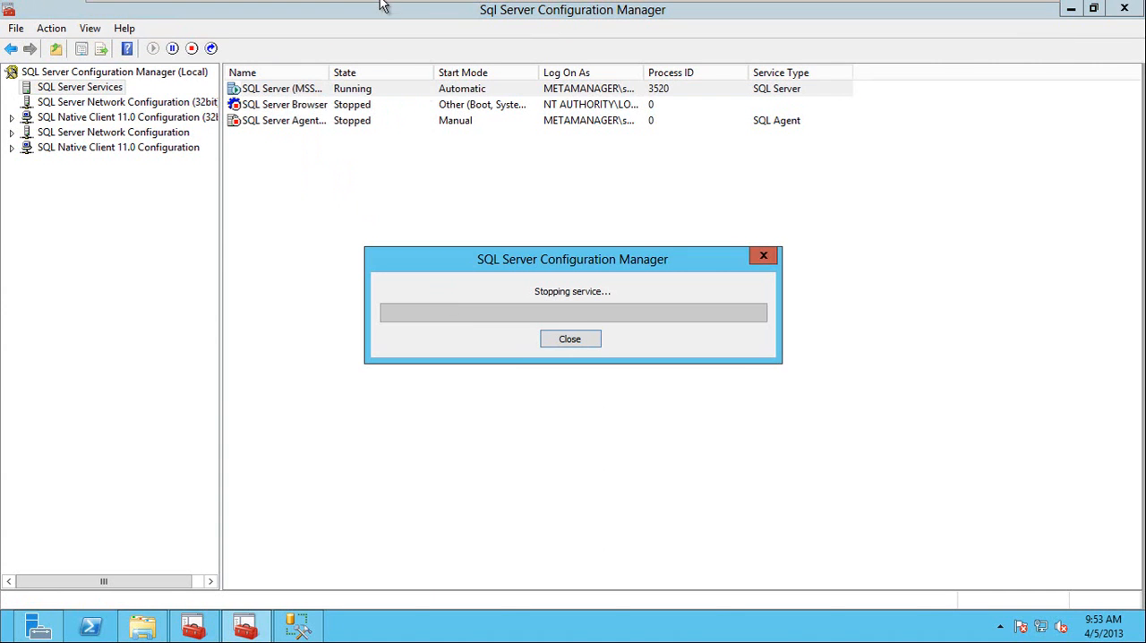
Switch to the Node3 virtual machine and enable AlwaysOn Availability Groups in its SQL Server (MSSQLSERVER) service properties.
mouse_move(383, 4)
left_click(456, 13)
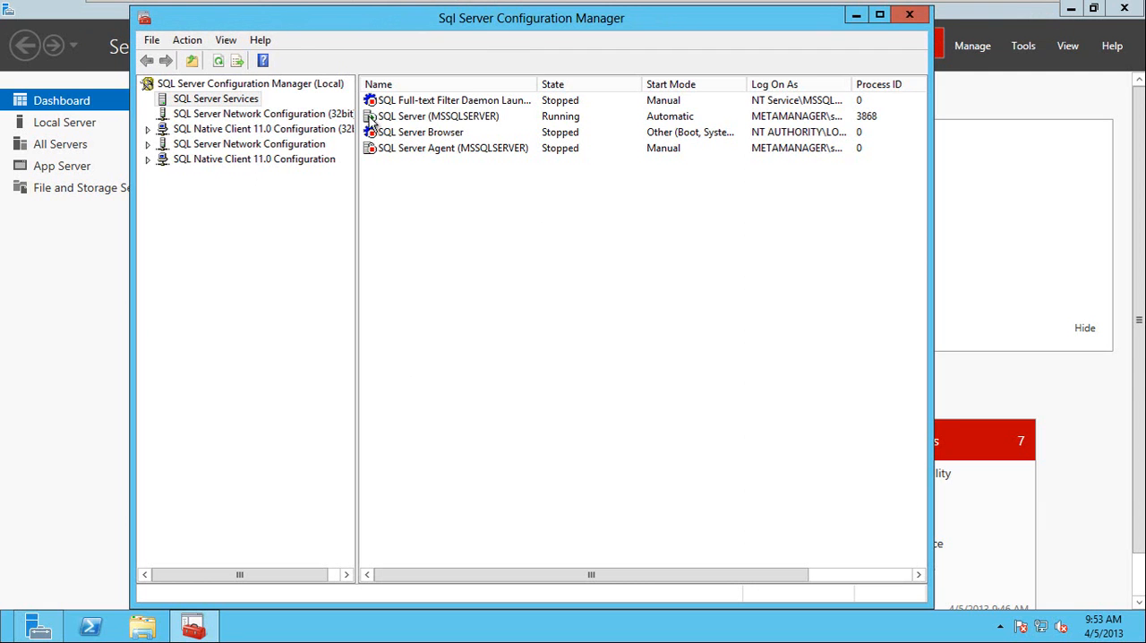
left_click(387, 115)
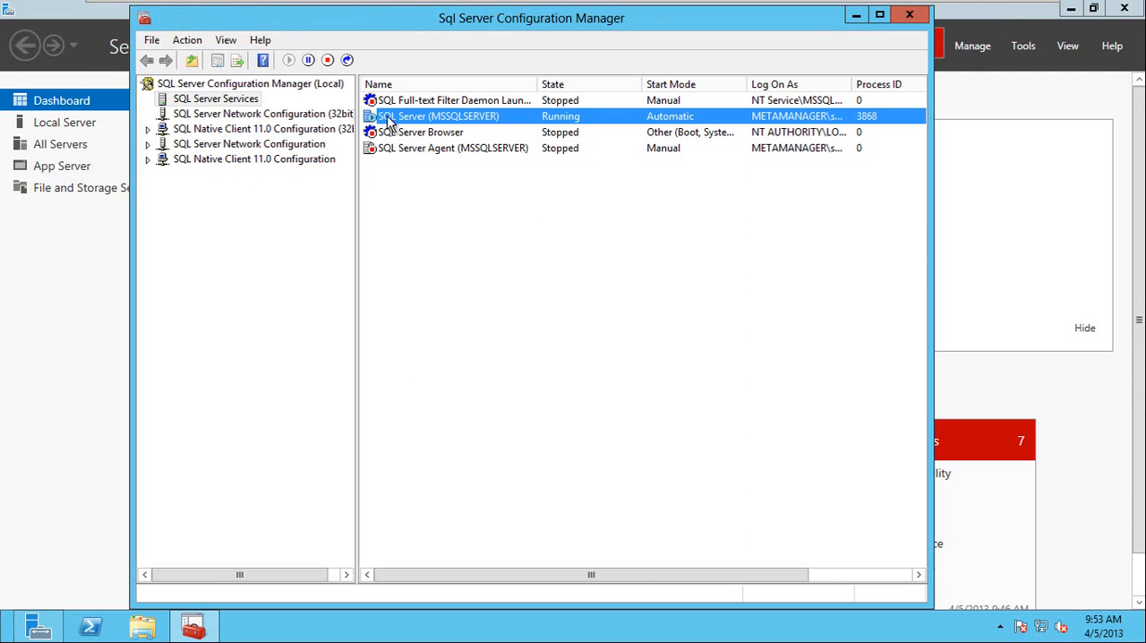
right_click(387, 115)
left_click(423, 224)
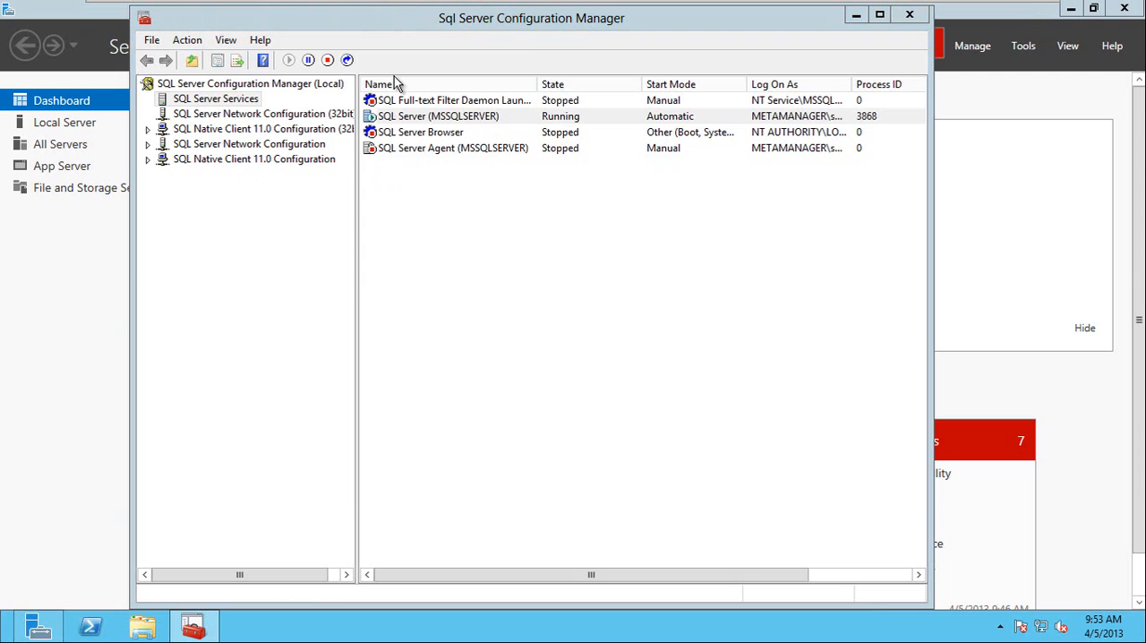
left_click(435, 141)
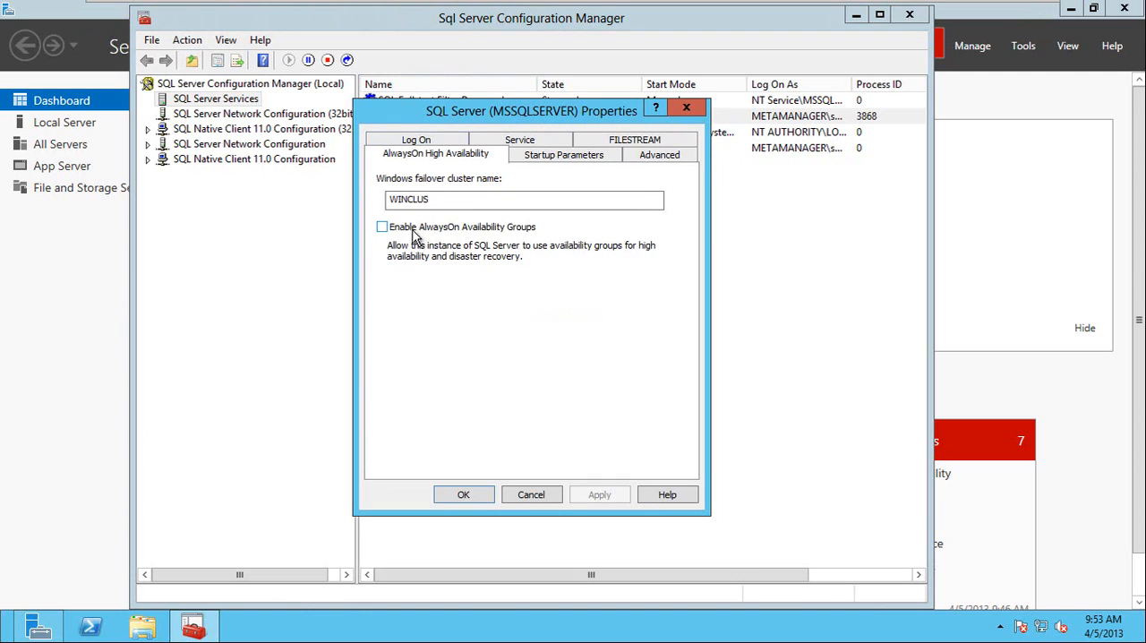
left_click(382, 228)
left_click(463, 494)
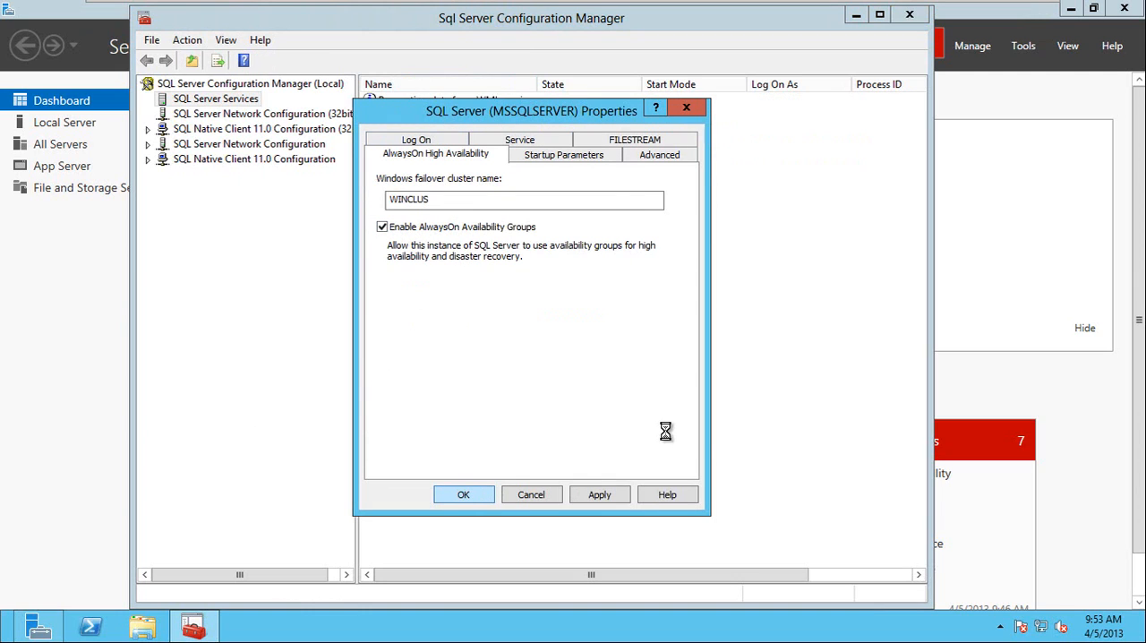
left_click(738, 376)
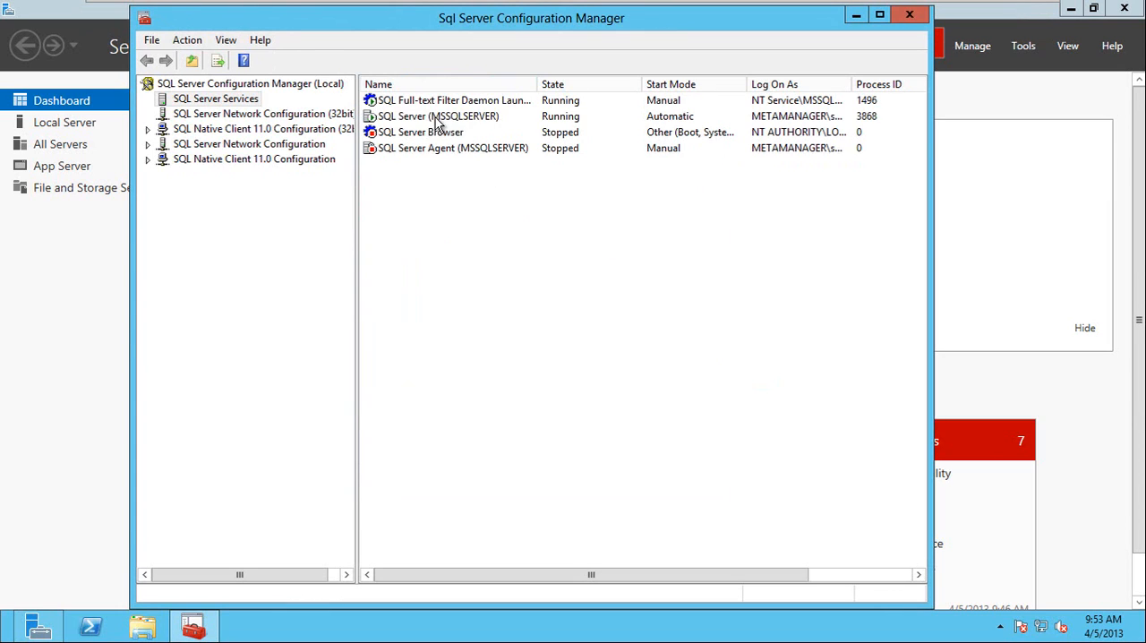
Restart the SQL Server (MSSQLSERVER) service on Node3.
left_click(415, 123)
right_click(415, 122)
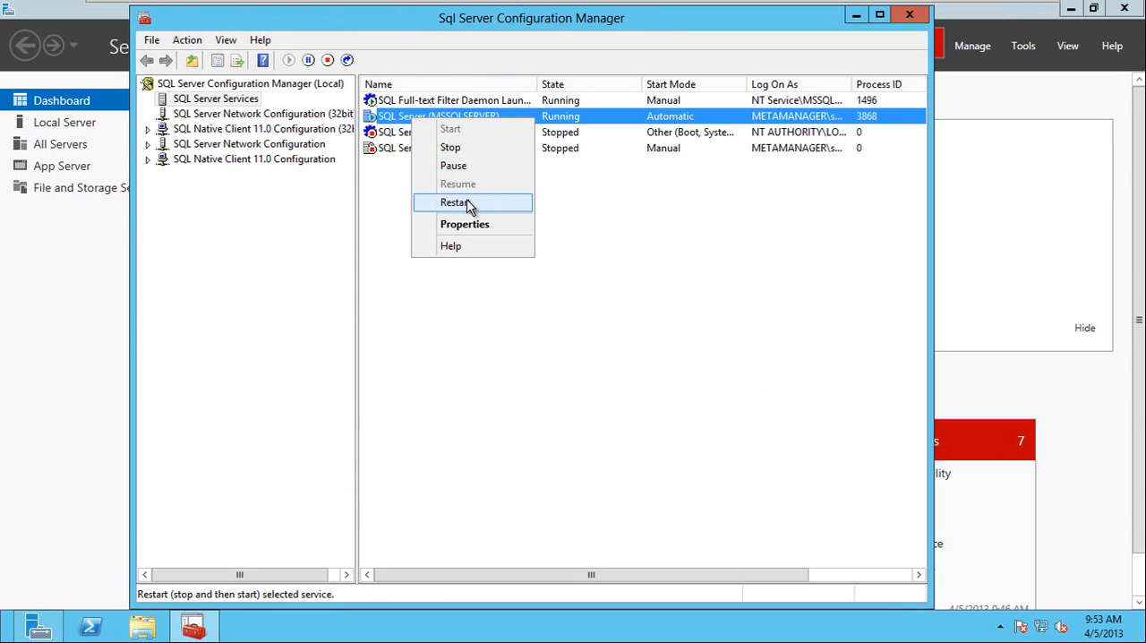
left_click(470, 206)
Stop the SQL Full-text Filter Daemon Launcher service on Node3.
left_click(385, 100)
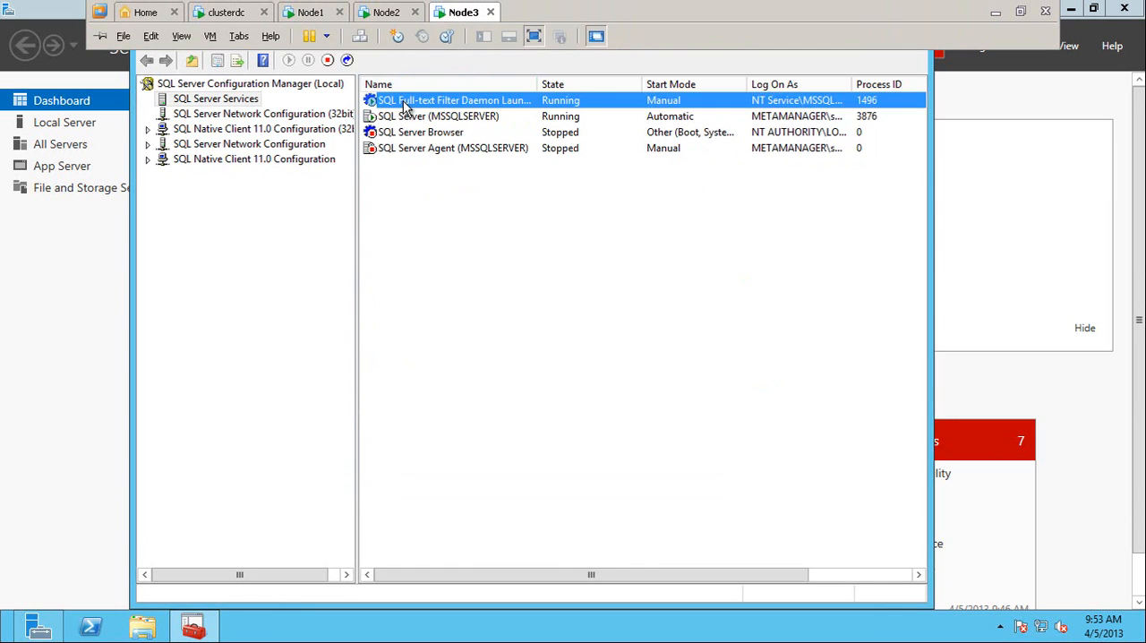
right_click(404, 105)
left_click(431, 132)
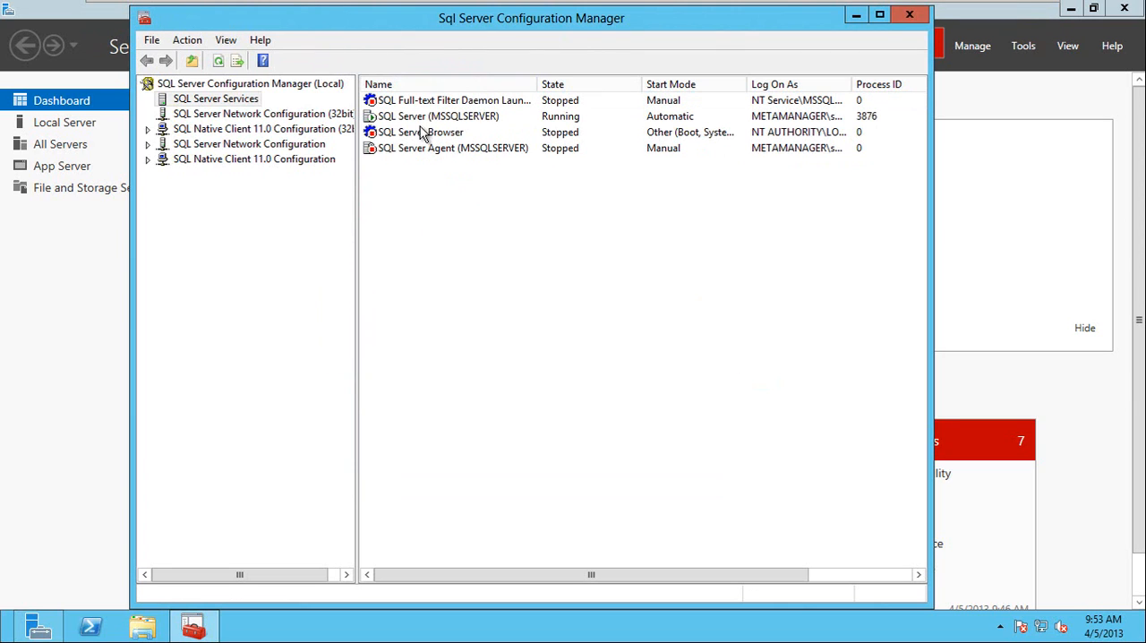
Check the SQL Server service state on Node1, Node2 and Node3, and switch to SQL Server Management Studio on Node1.
left_click(312, 12)
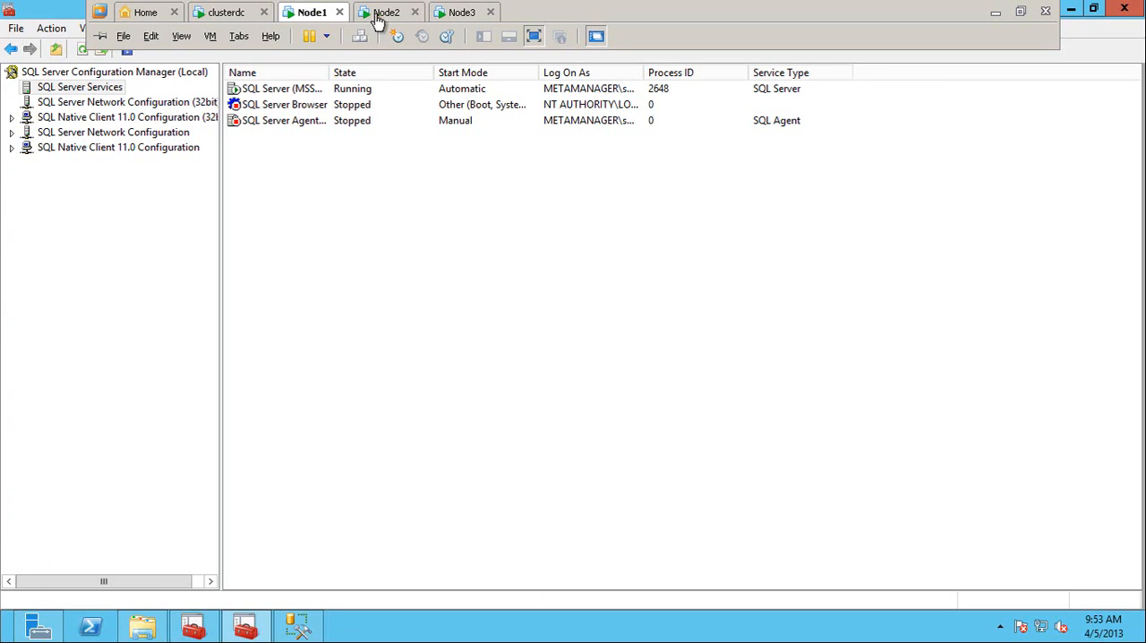
left_click(385, 14)
left_click(455, 13)
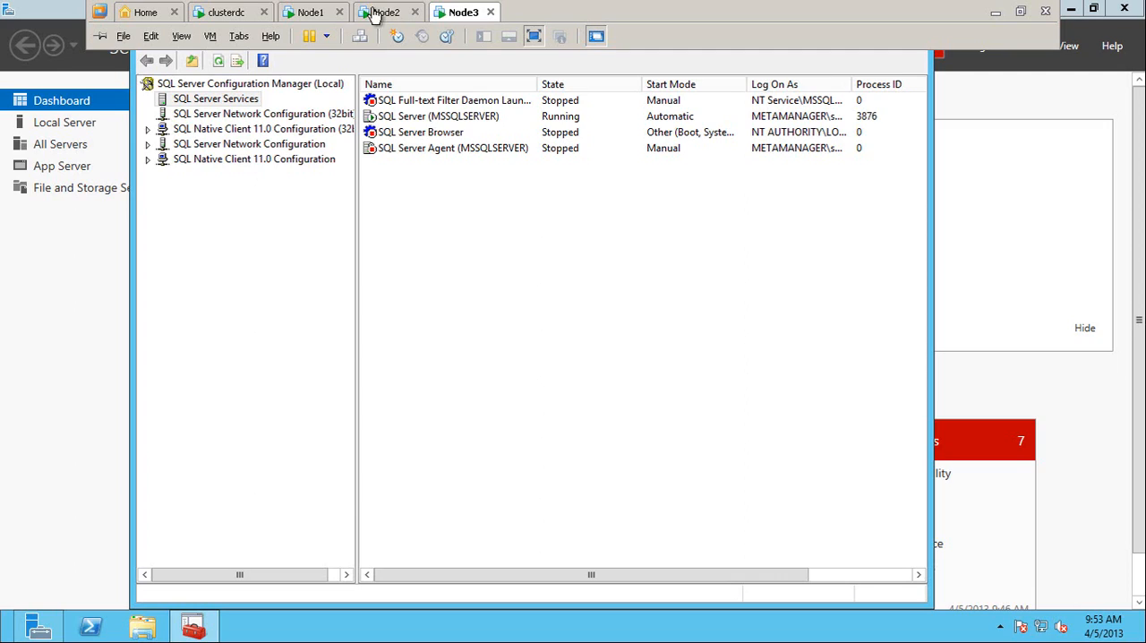
left_click(309, 13)
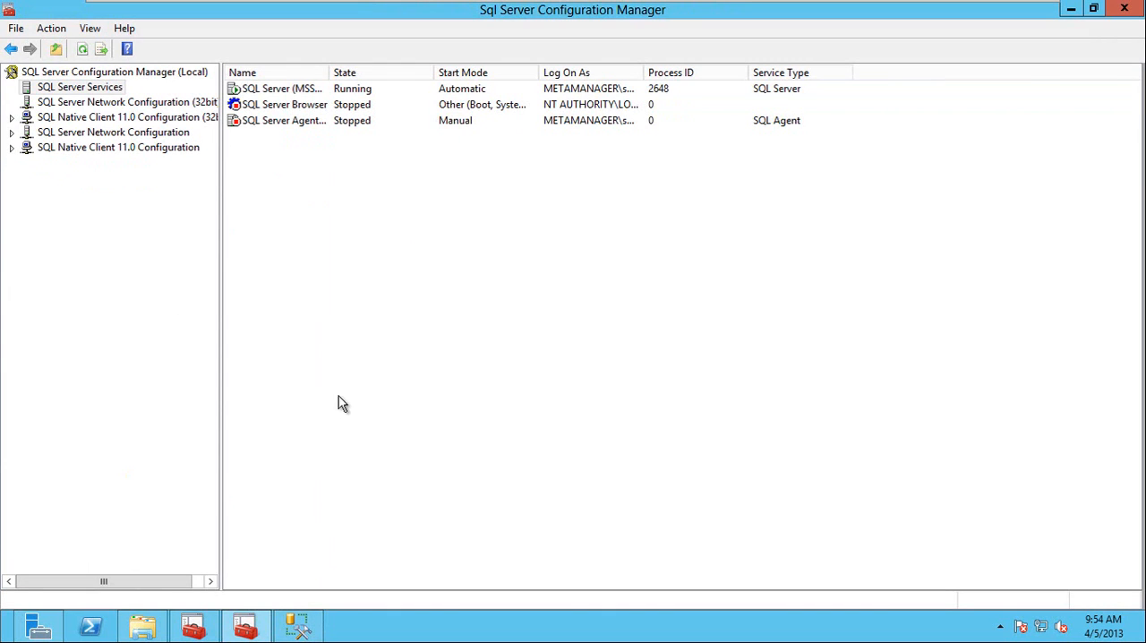
left_click(305, 624)
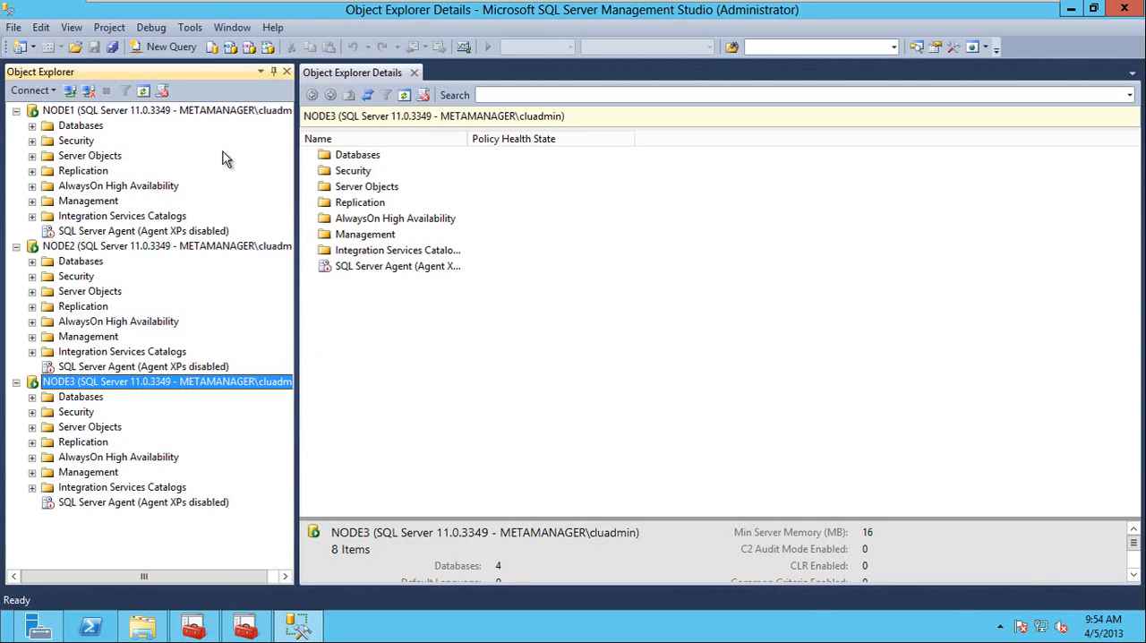
Run the query select SERVERPROPERTY('ishadrenabled') on NODE3 to check whether AlwaysOn is enabled.
left_click(184, 47)
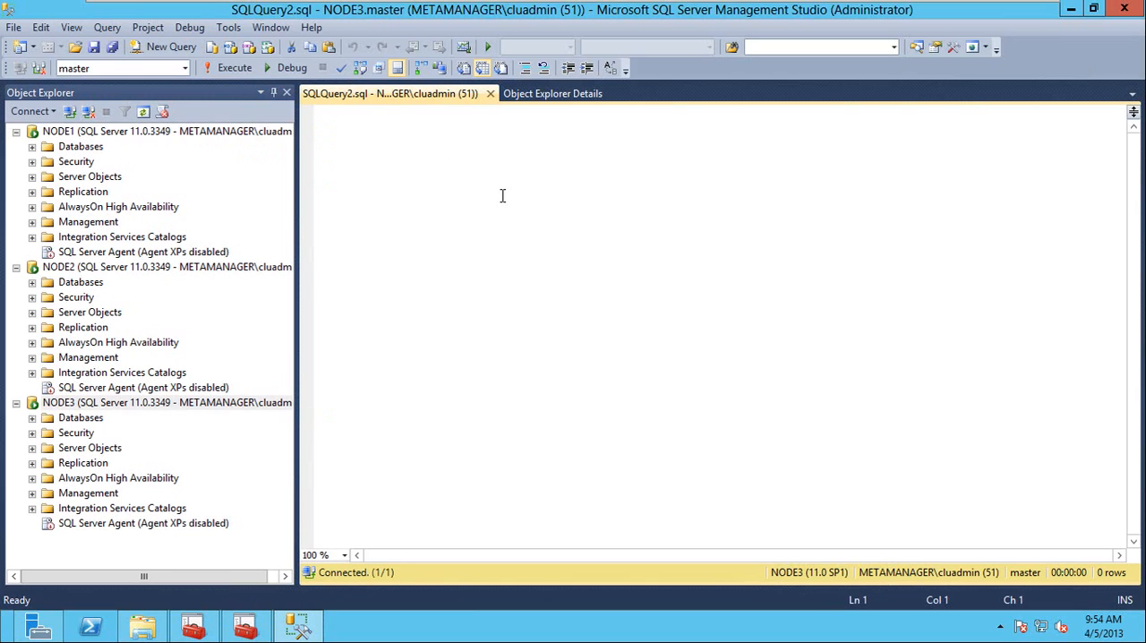
type("selec")
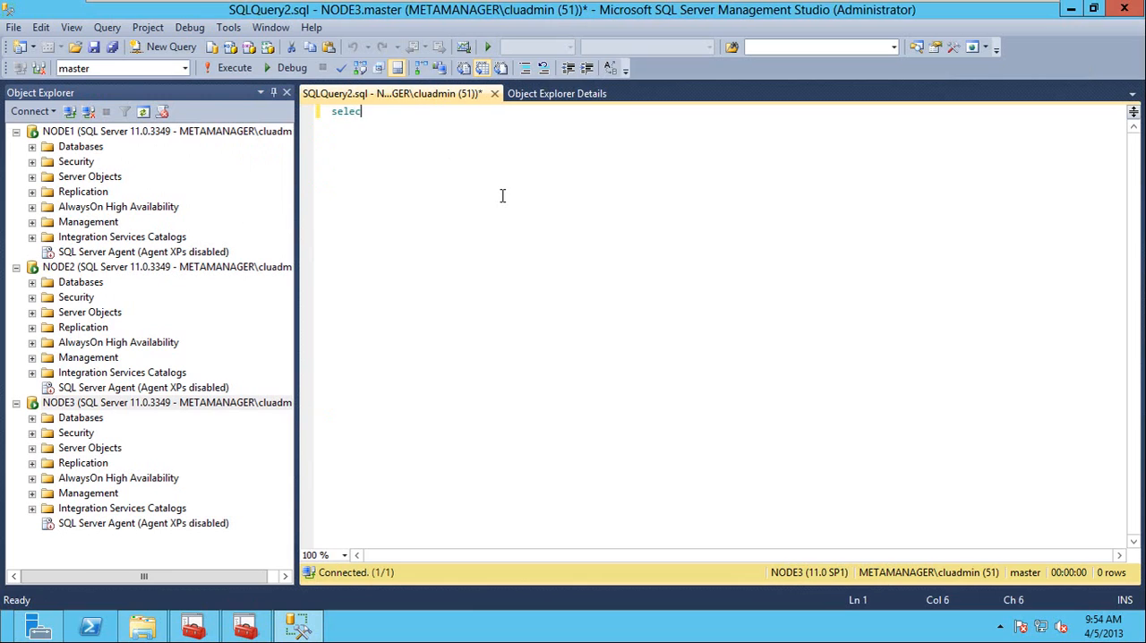
type("t serverp")
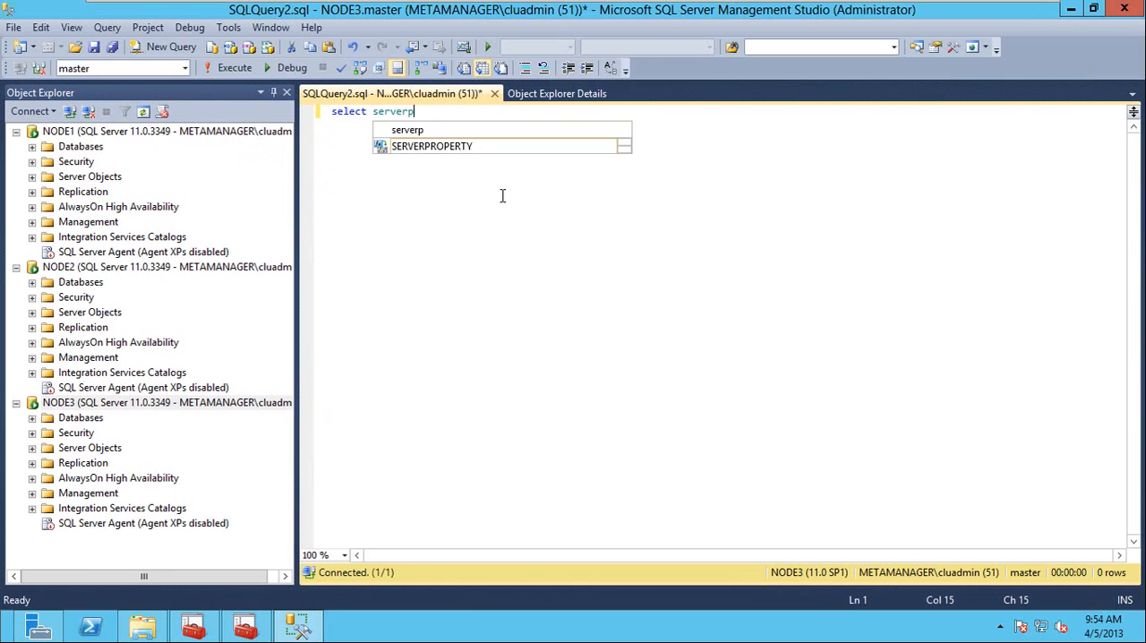
key("Tab")
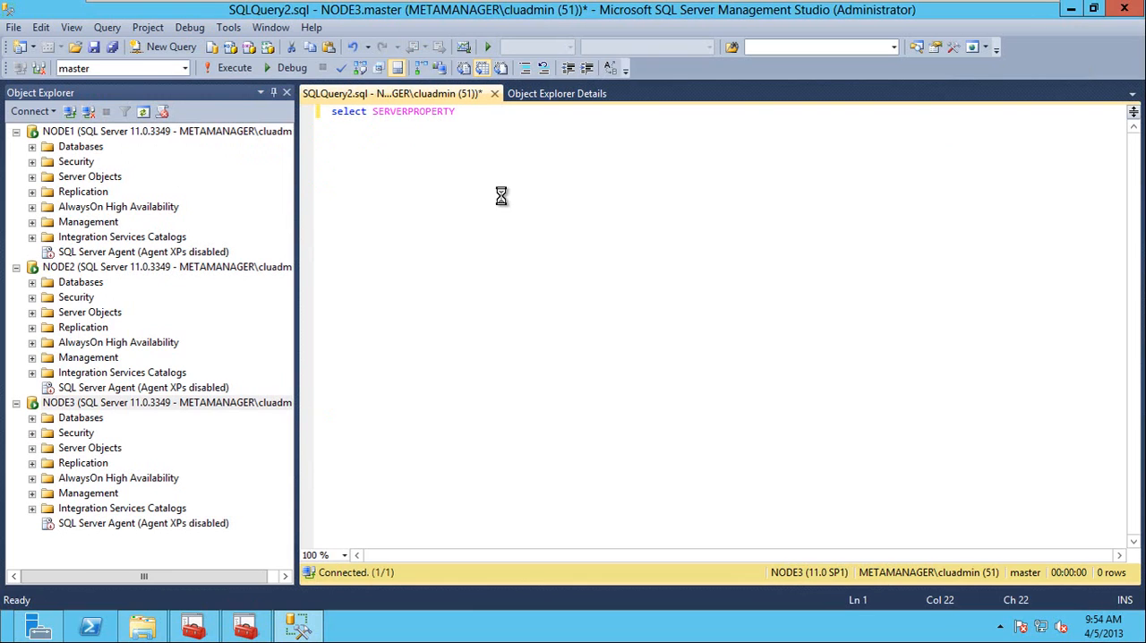
type("()")
type("ishadrenabled')")
key("F5")
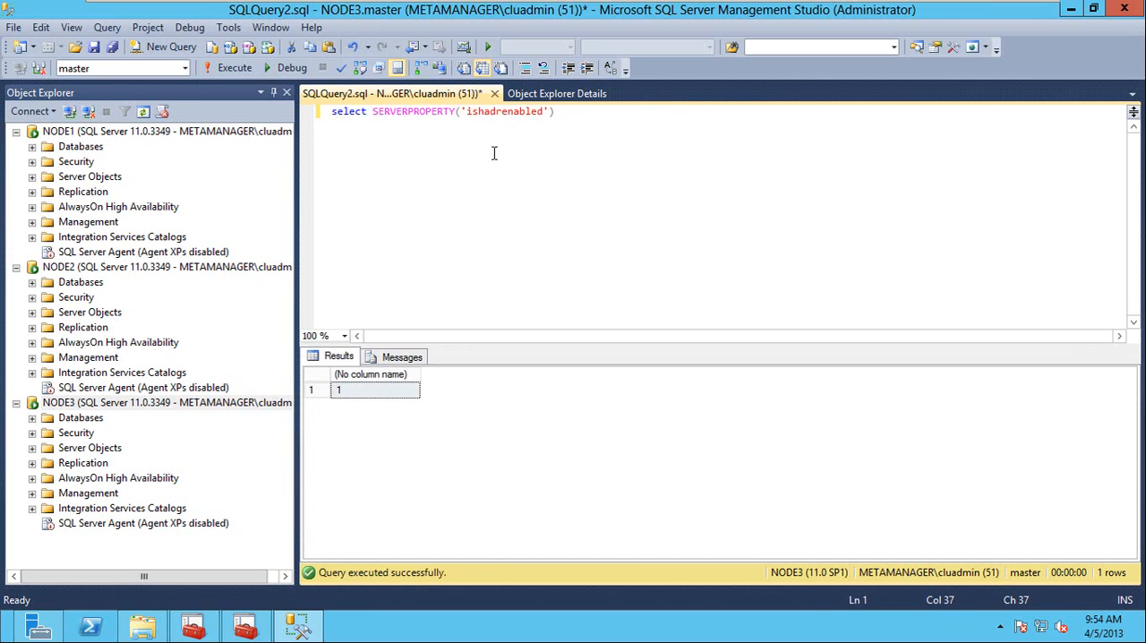
left_click_drag(590, 117, 308, 119)
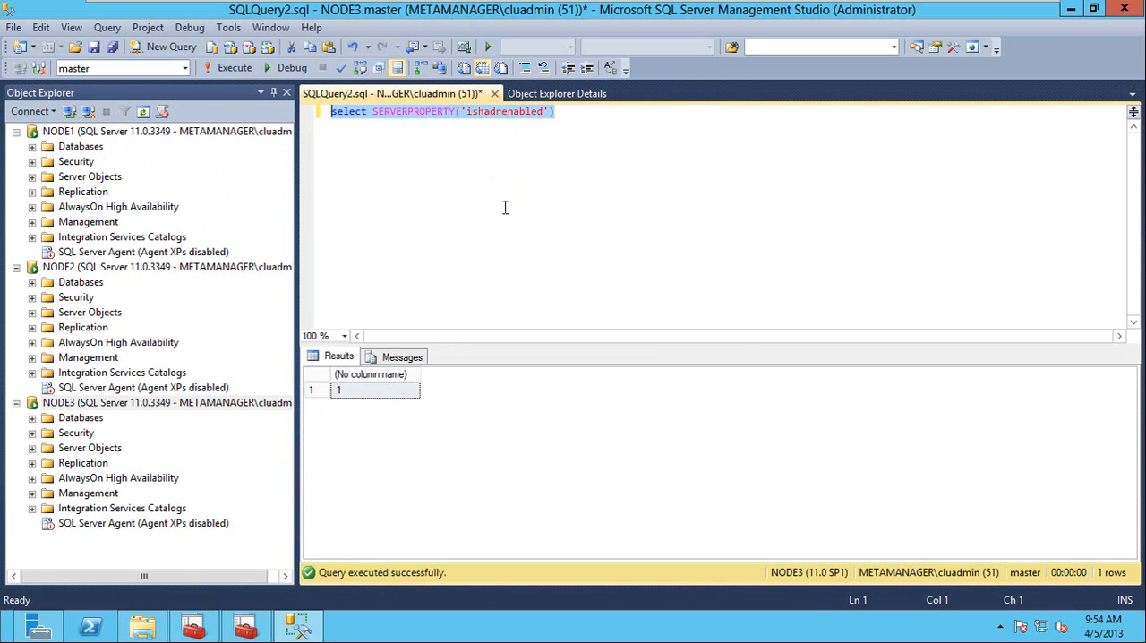
left_click(352, 392)
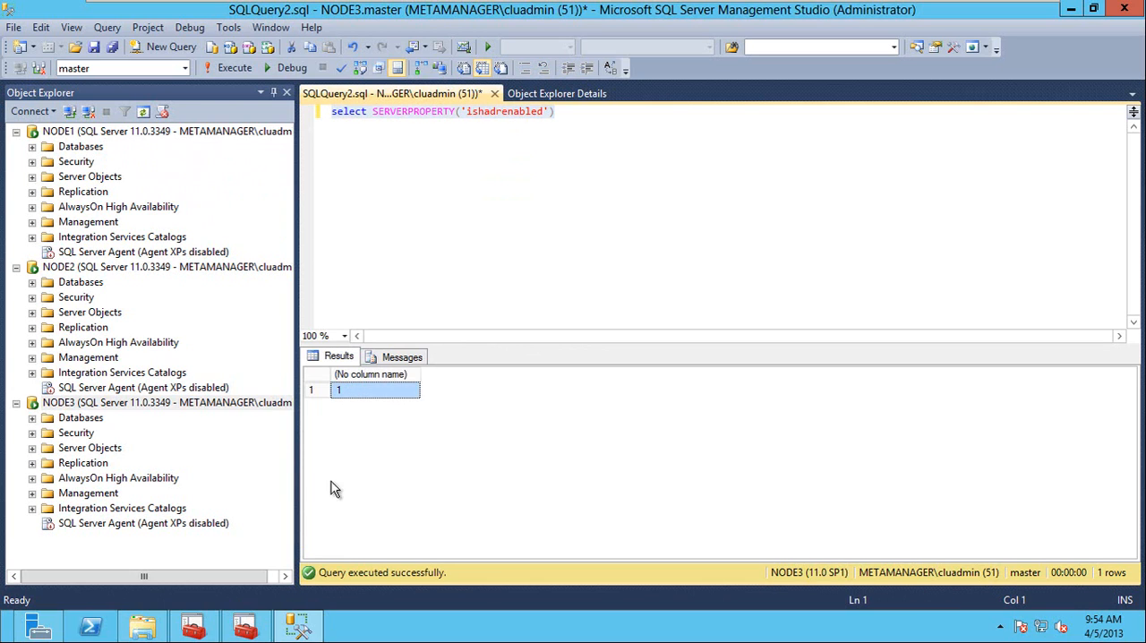
Try to expand AlwaysOn High Availability on NODE1, and refresh the NODE1, NODE2 and NODE3 servers in Object Explorer.
double_click(101, 209)
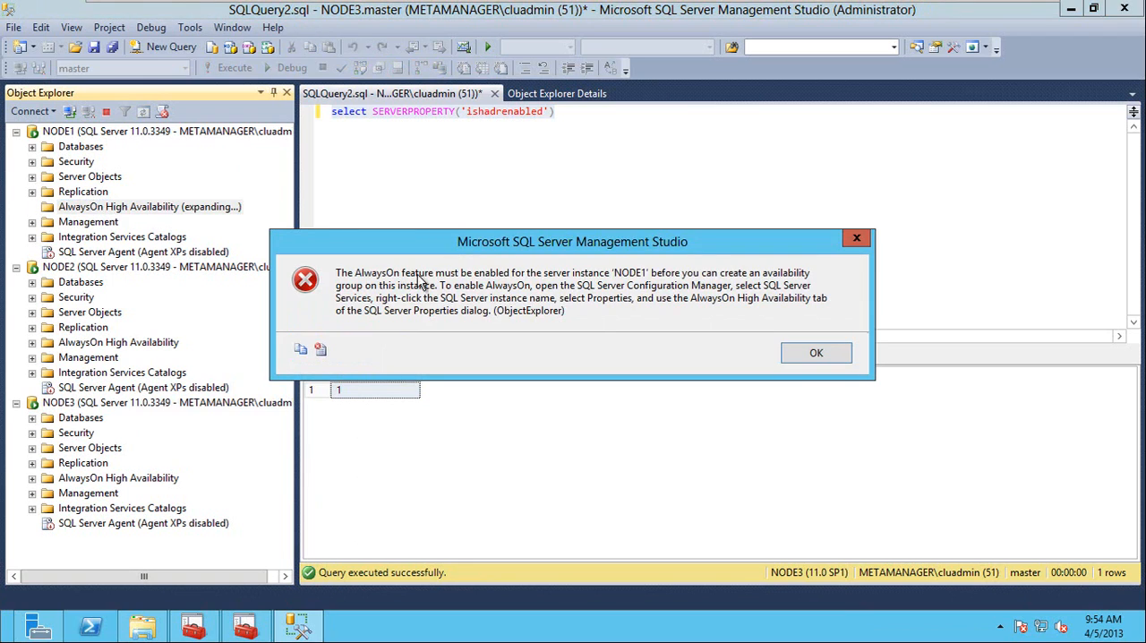
left_click(817, 354)
left_click(86, 132)
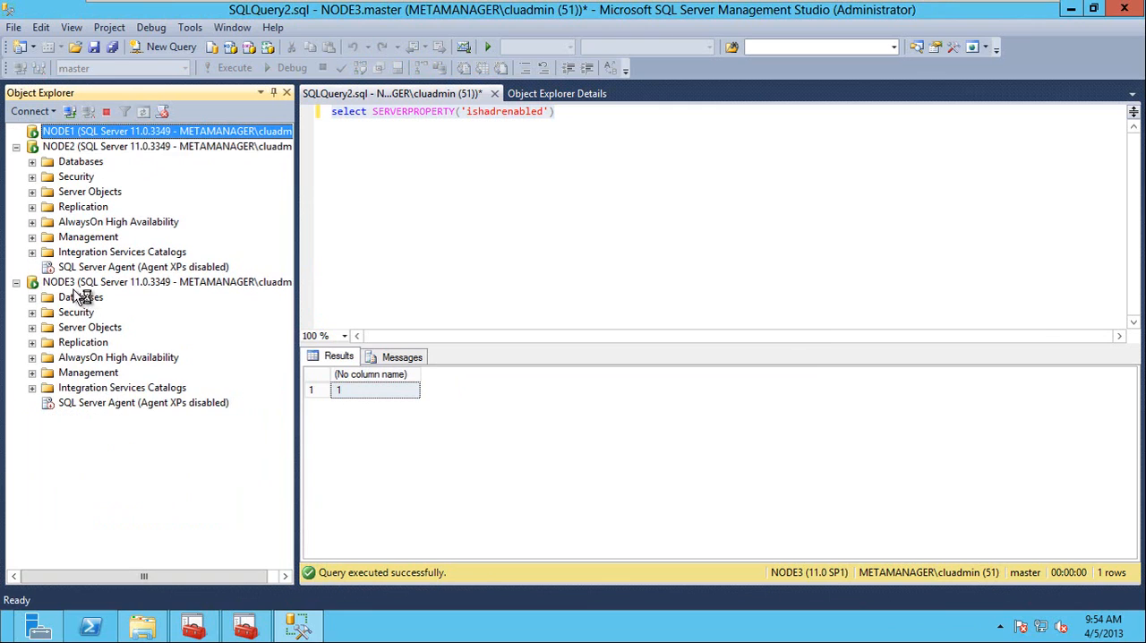
left_click(63, 269)
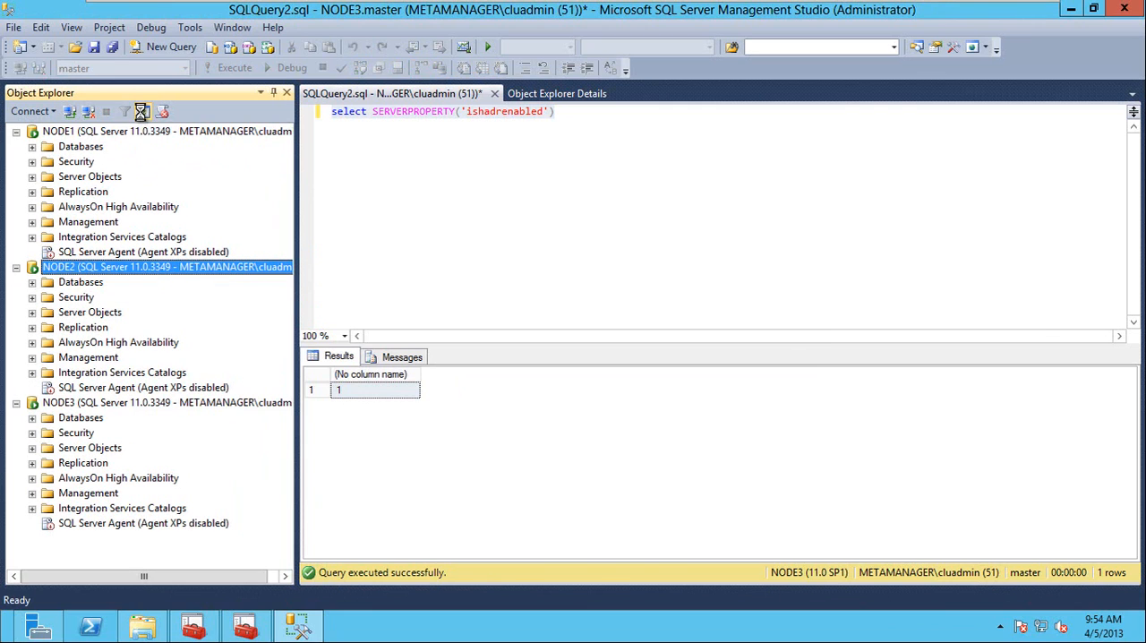
left_click(142, 111)
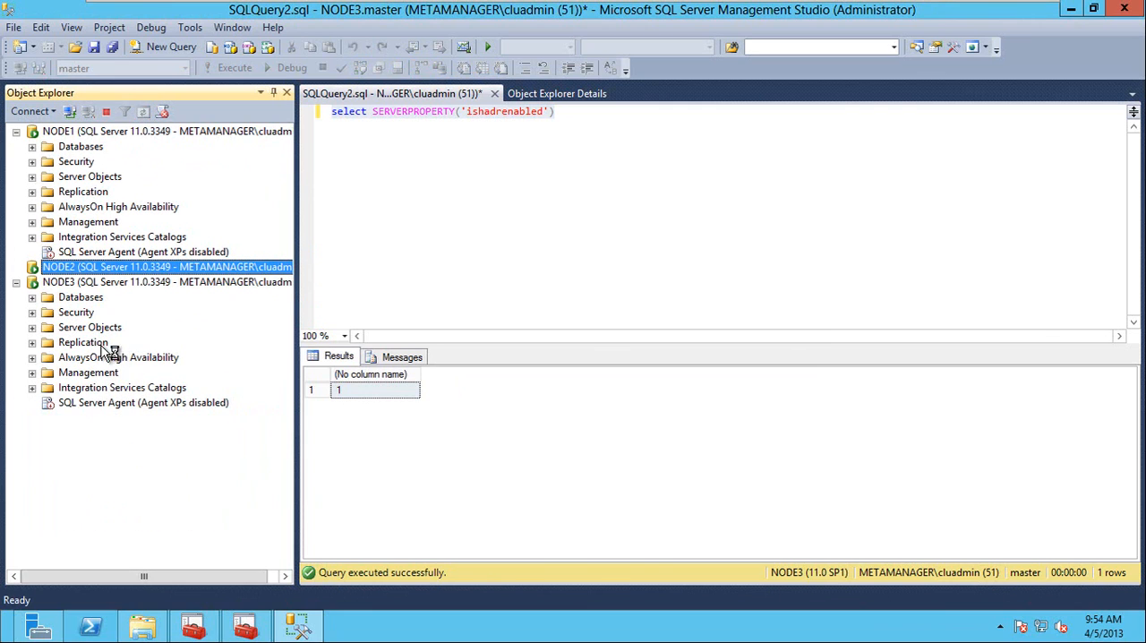
left_click(70, 404)
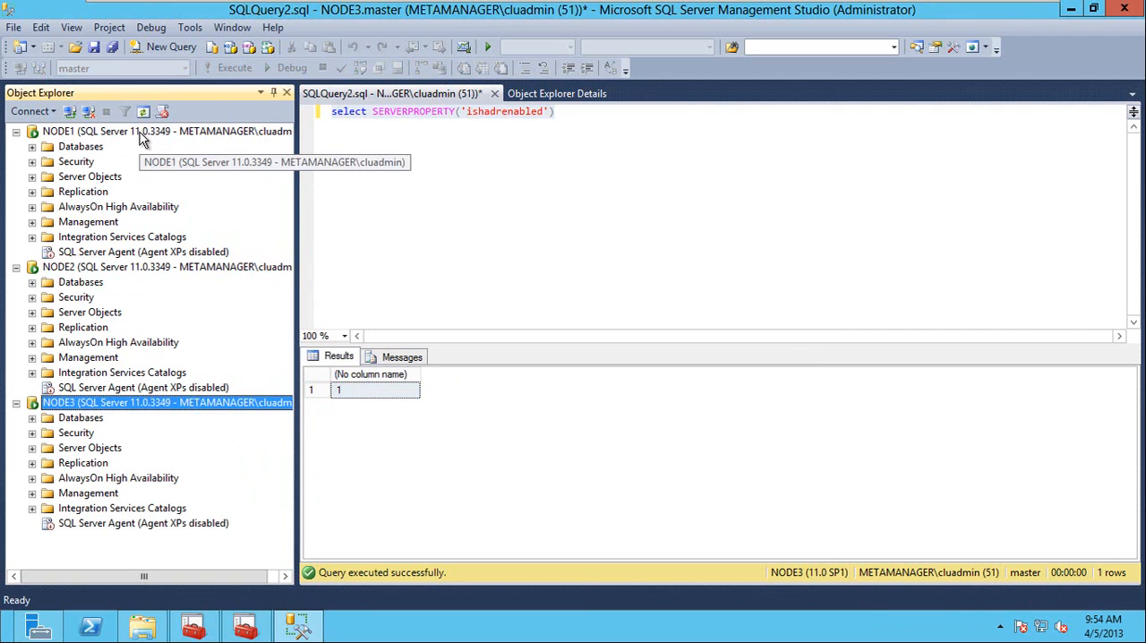
left_click(142, 111)
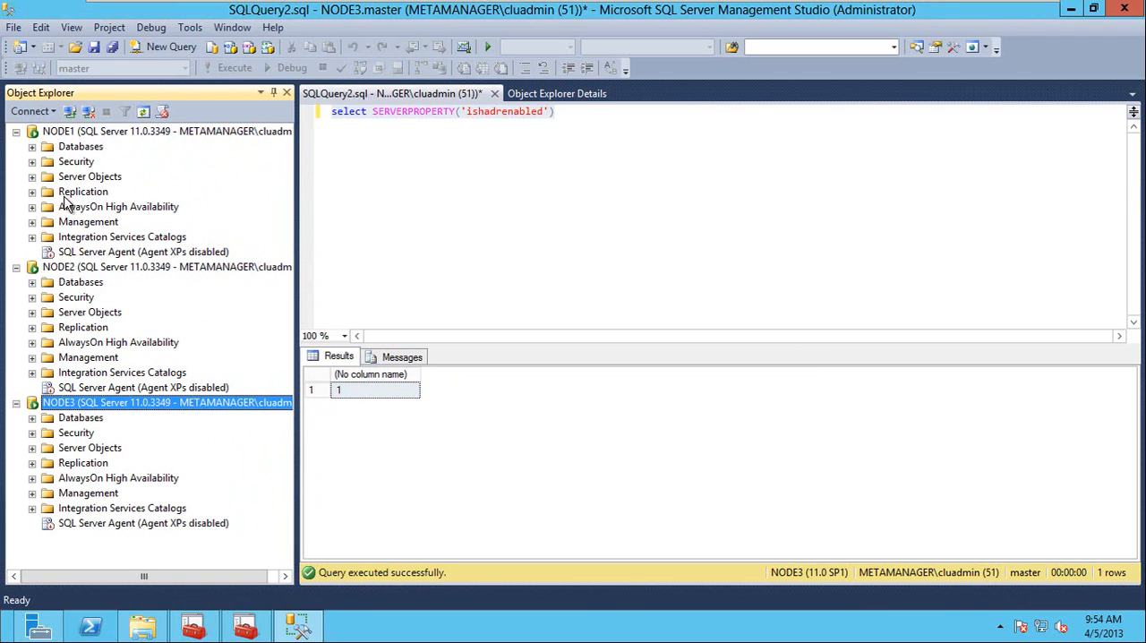
Start a new availability group on NODE1 with the wizard, name it AG1 and proceed to the database selection.
double_click(93, 206)
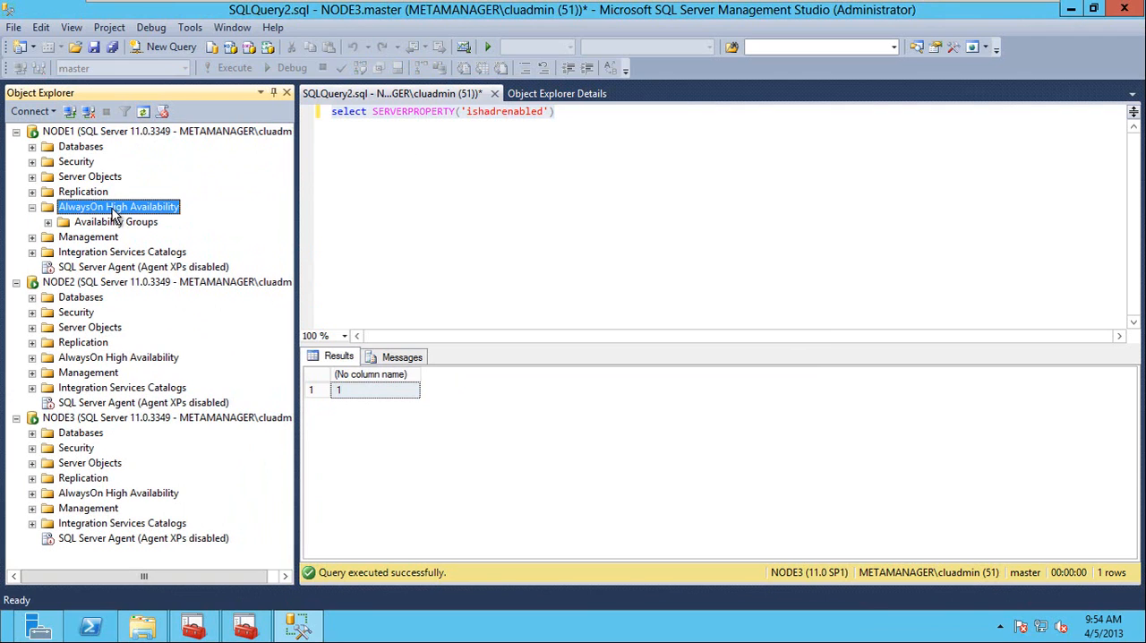
right_click(113, 213)
left_click(218, 219)
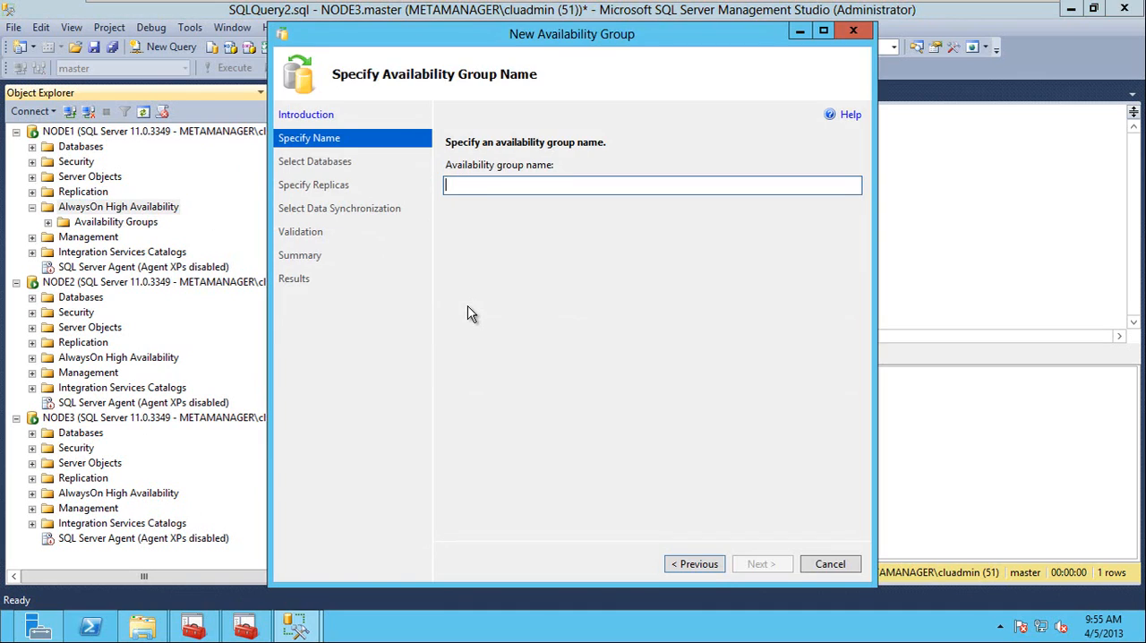
type("AG1")
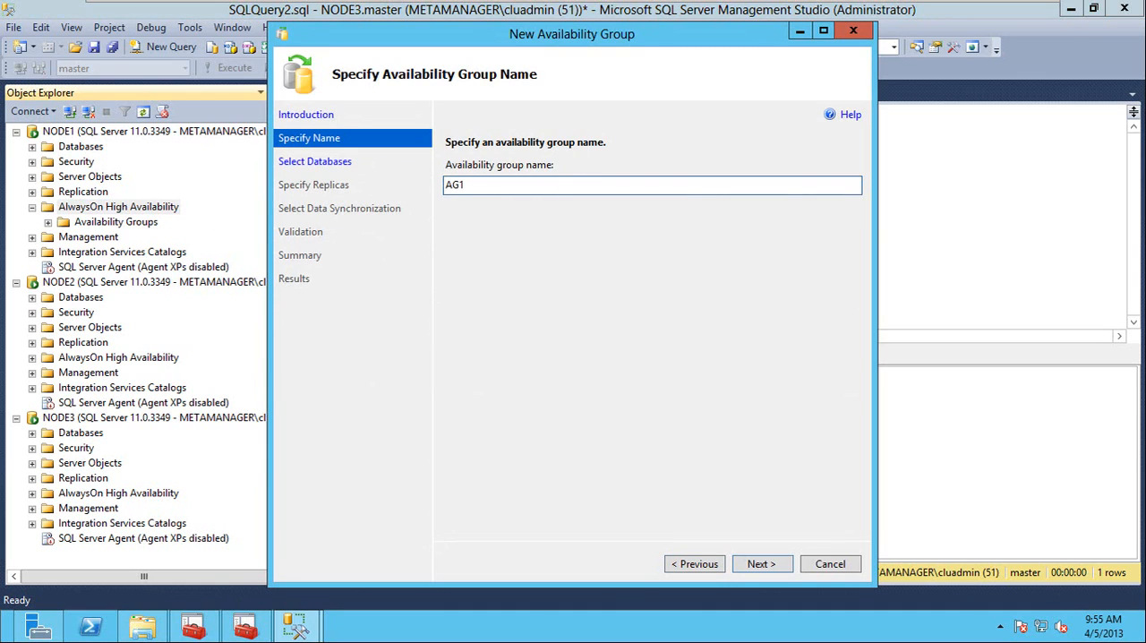
left_click_drag(514, 184, 438, 183)
left_click(491, 185)
double_click(507, 186)
left_click(755, 568)
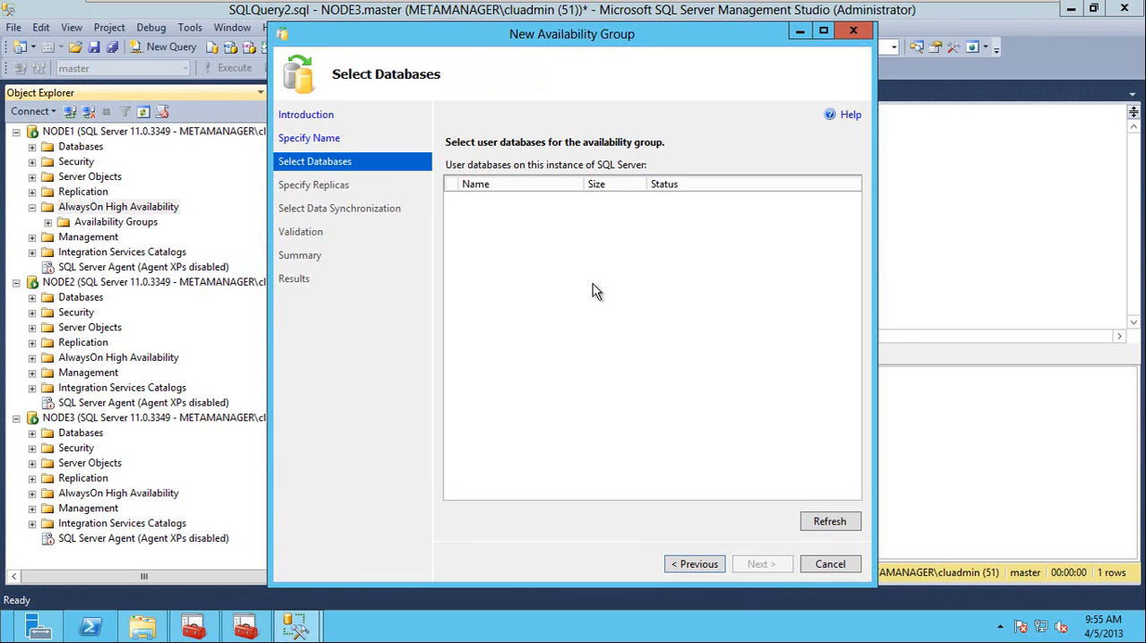
Create a database named test1 with owner sa on NODE1, keeping the default options and file paths.
double_click(79, 148)
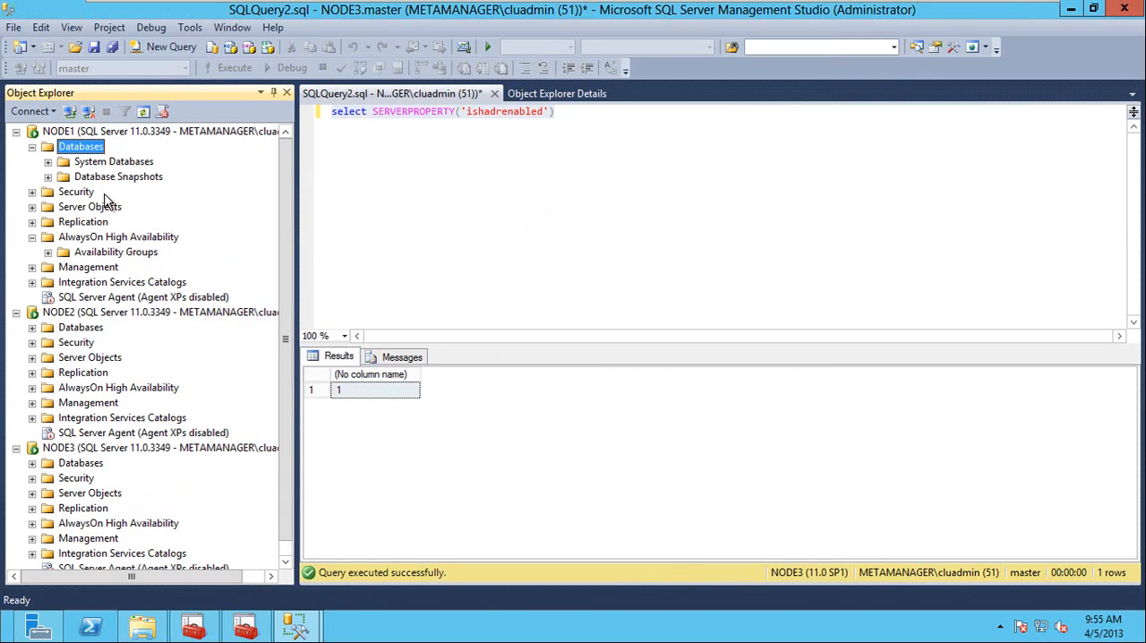
right_click(80, 155)
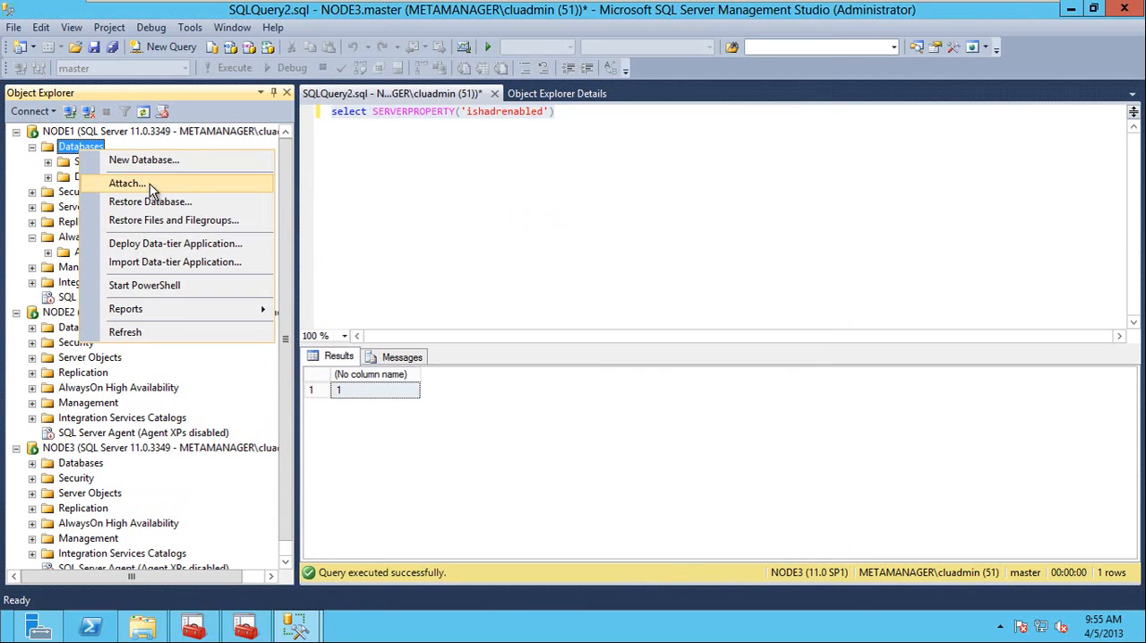
left_click(151, 161)
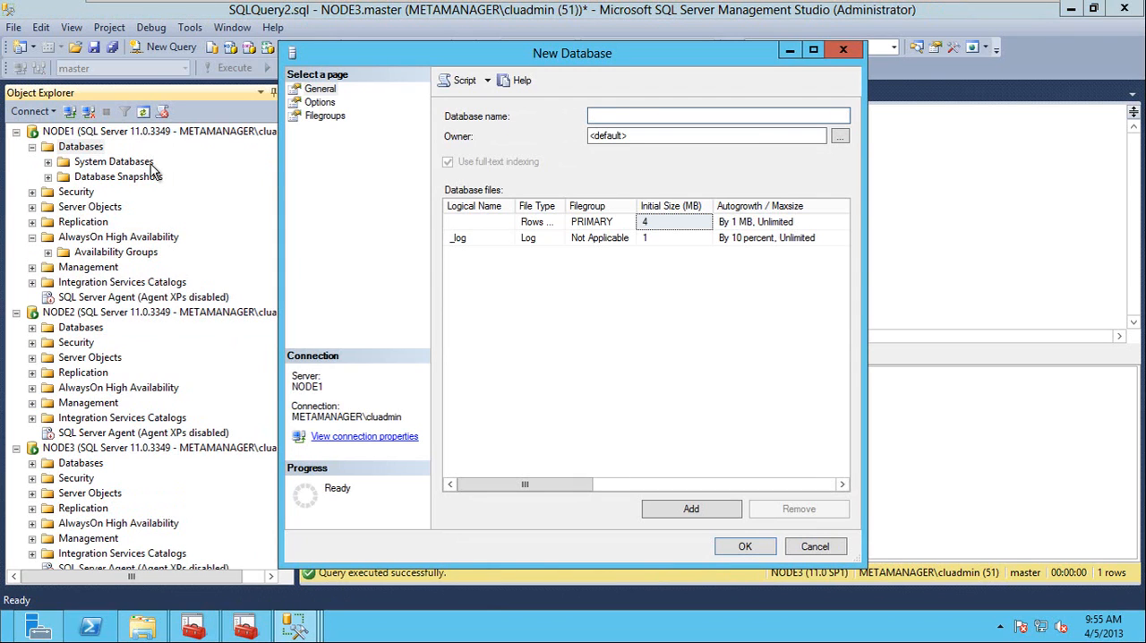
type("test1")
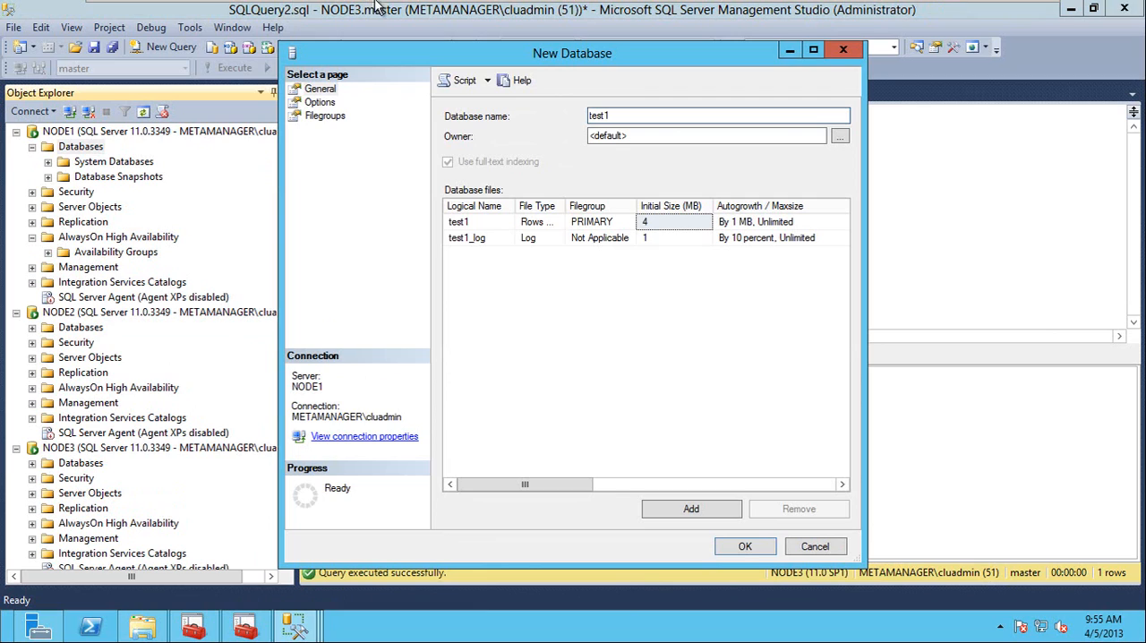
double_click(678, 136)
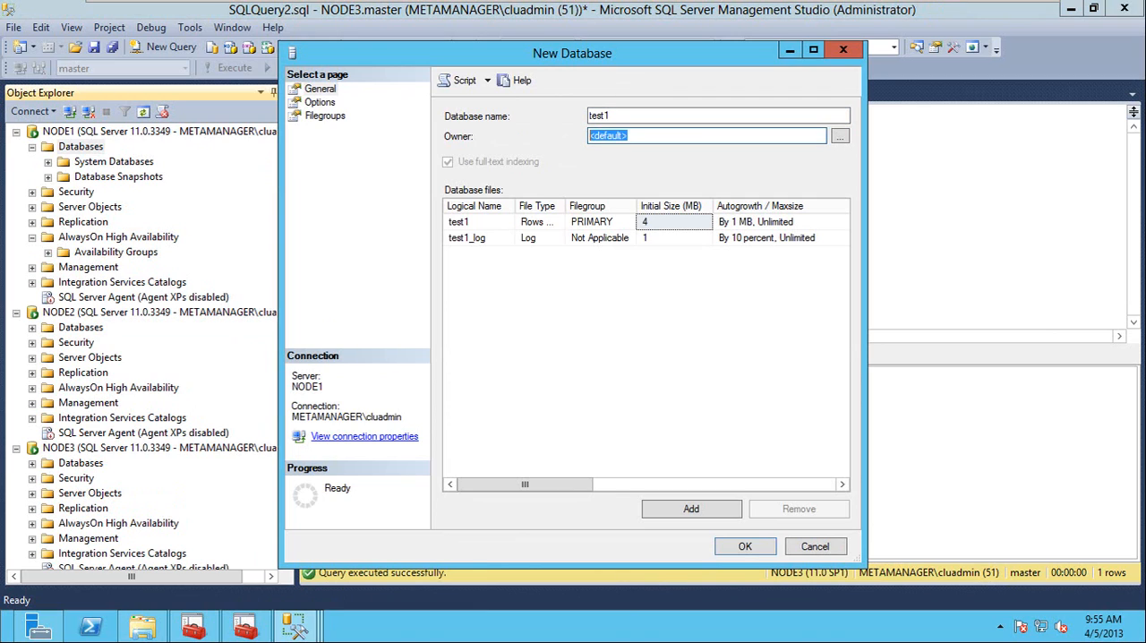
type("sa")
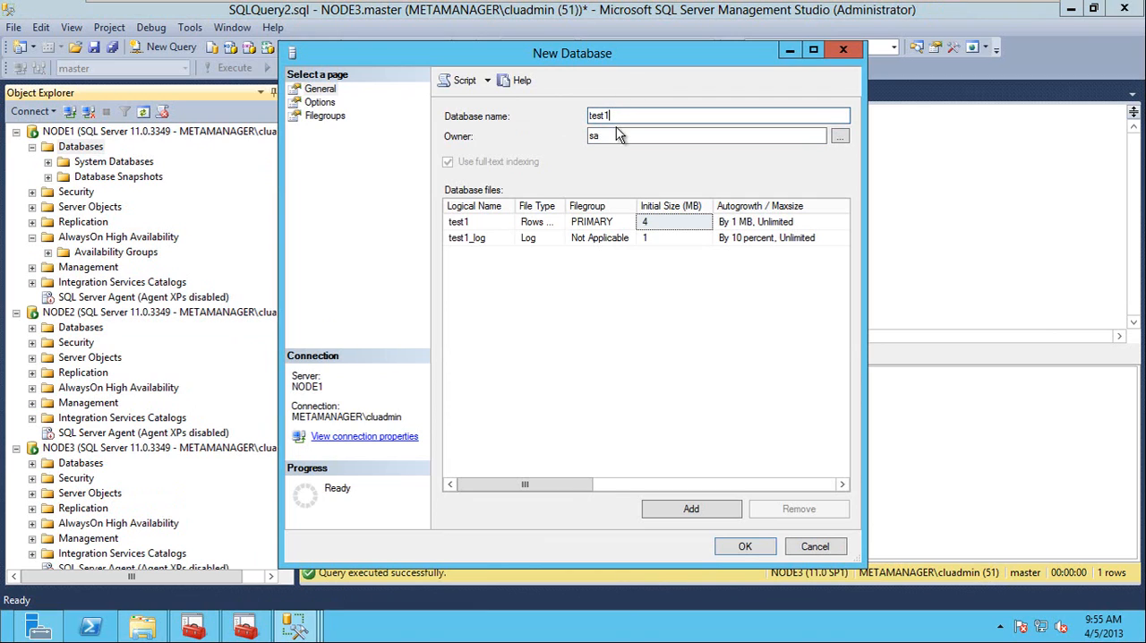
left_click(320, 103)
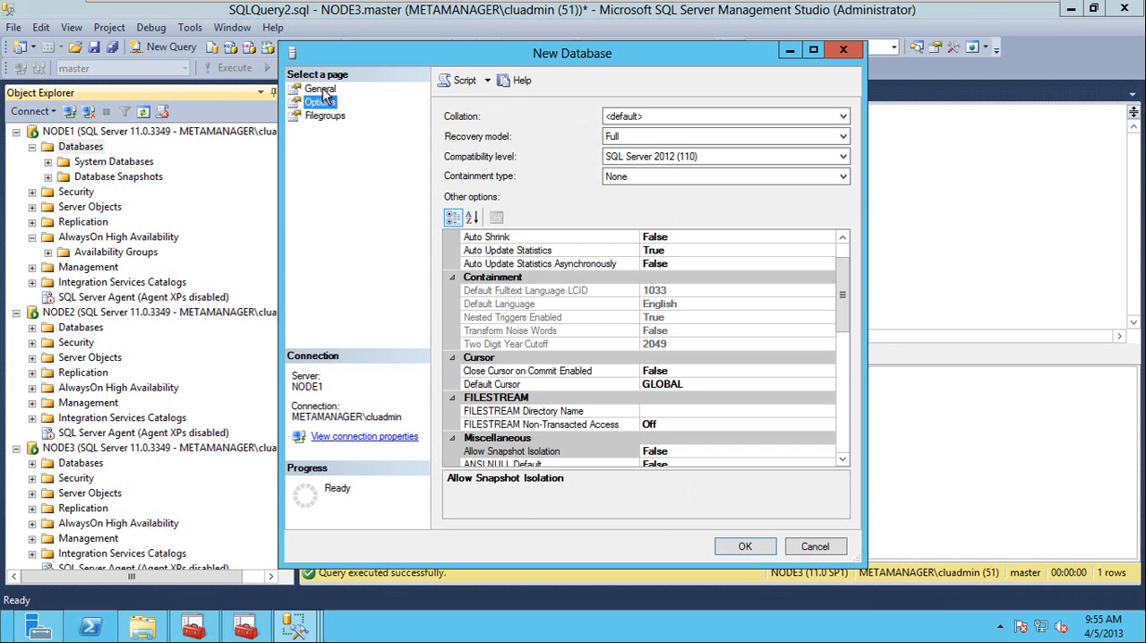
left_click(321, 89)
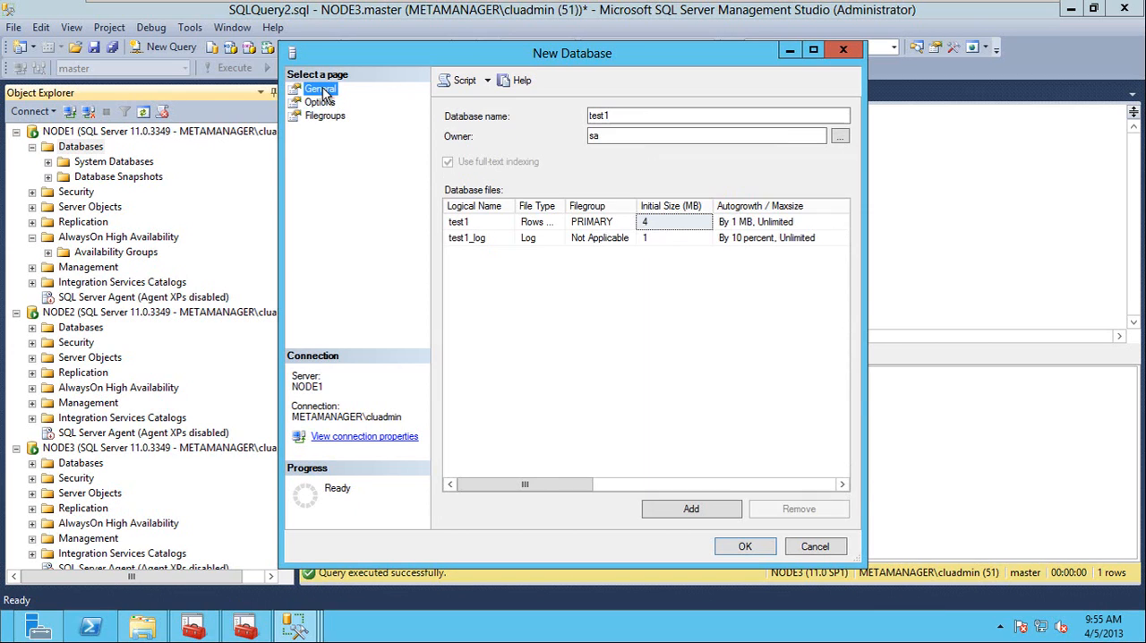
left_click(792, 485)
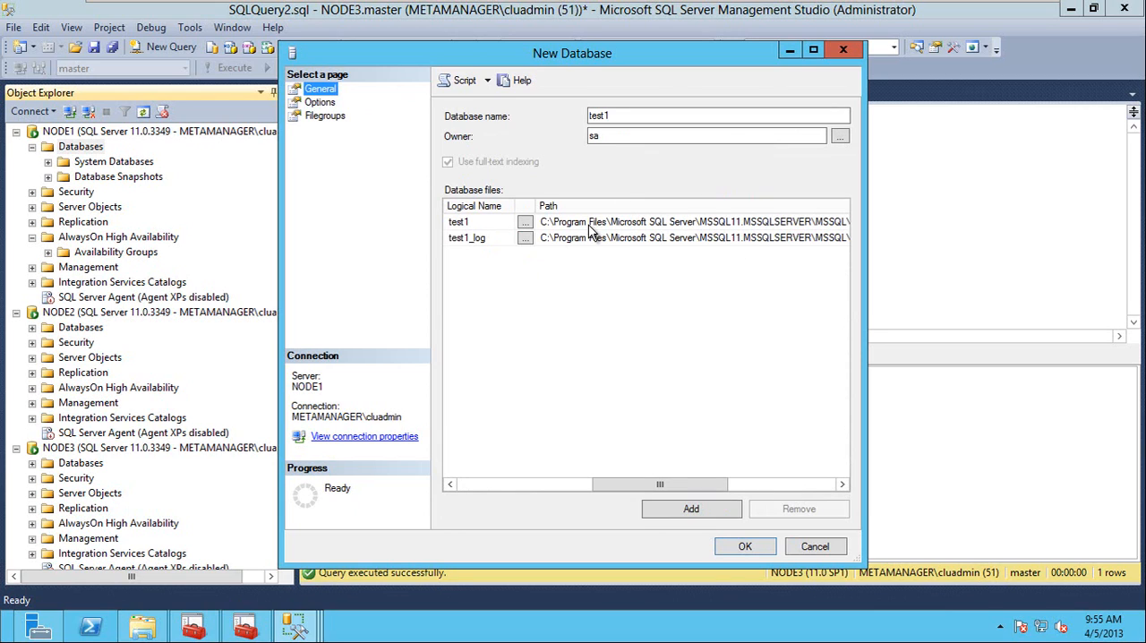
left_click(745, 547)
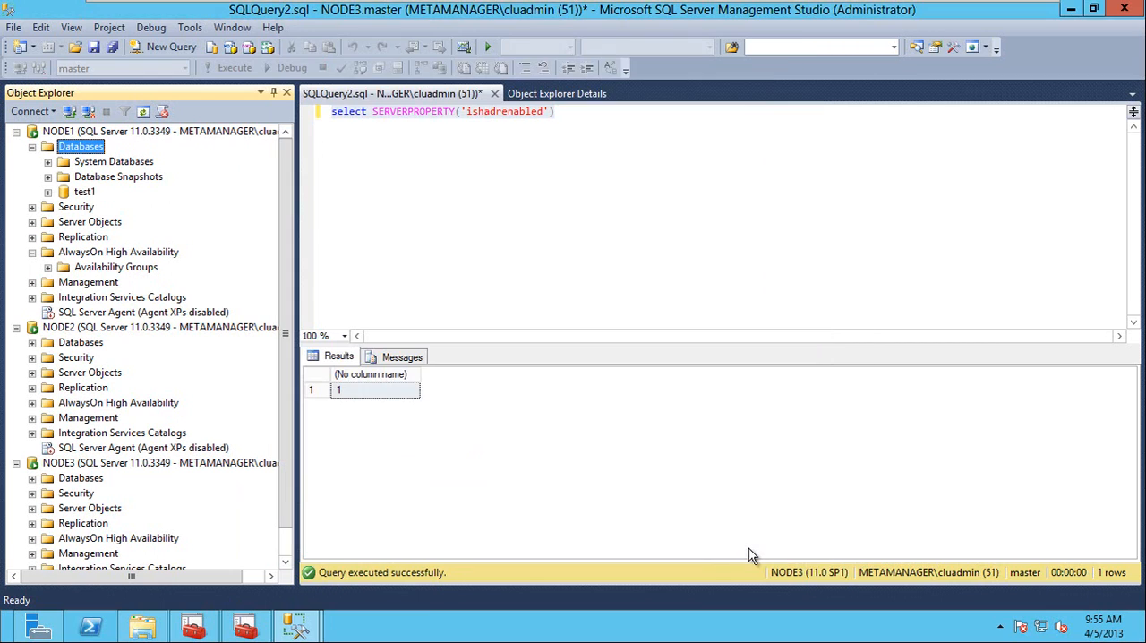
Create a second database named test2 on NODE1 with the default owner and files.
right_click(82, 146)
left_click(145, 154)
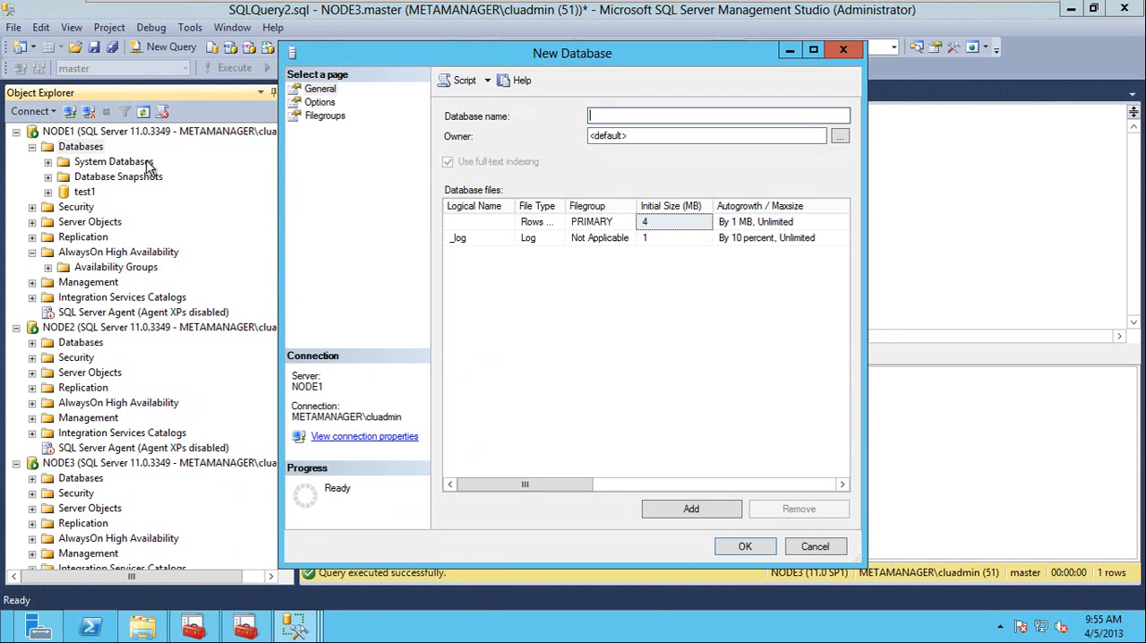
type("test2")
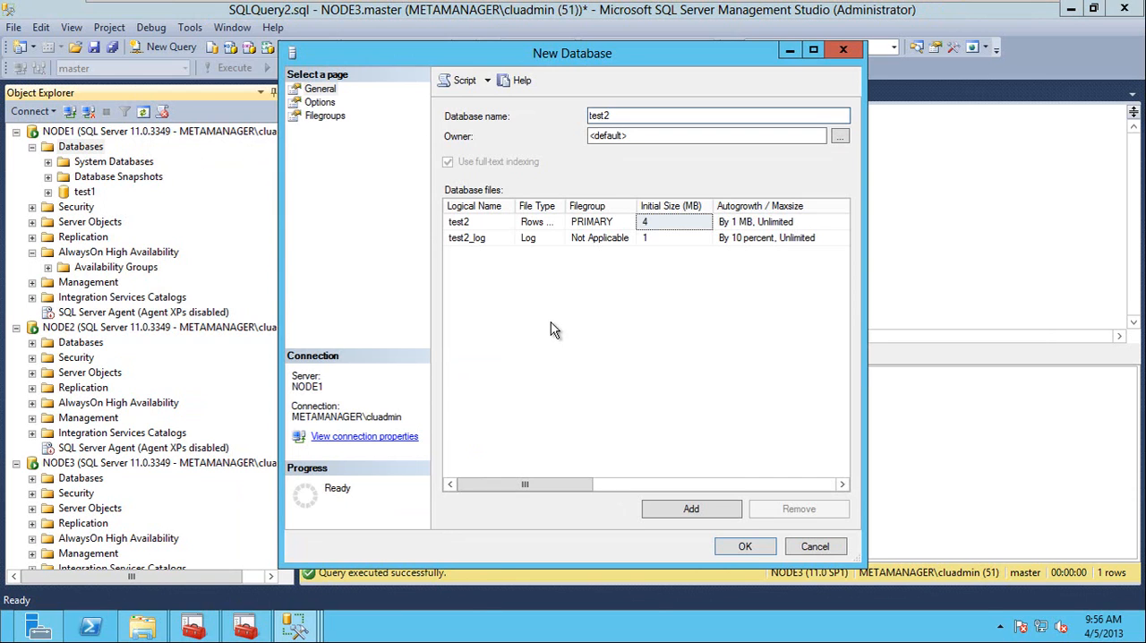
left_click(744, 546)
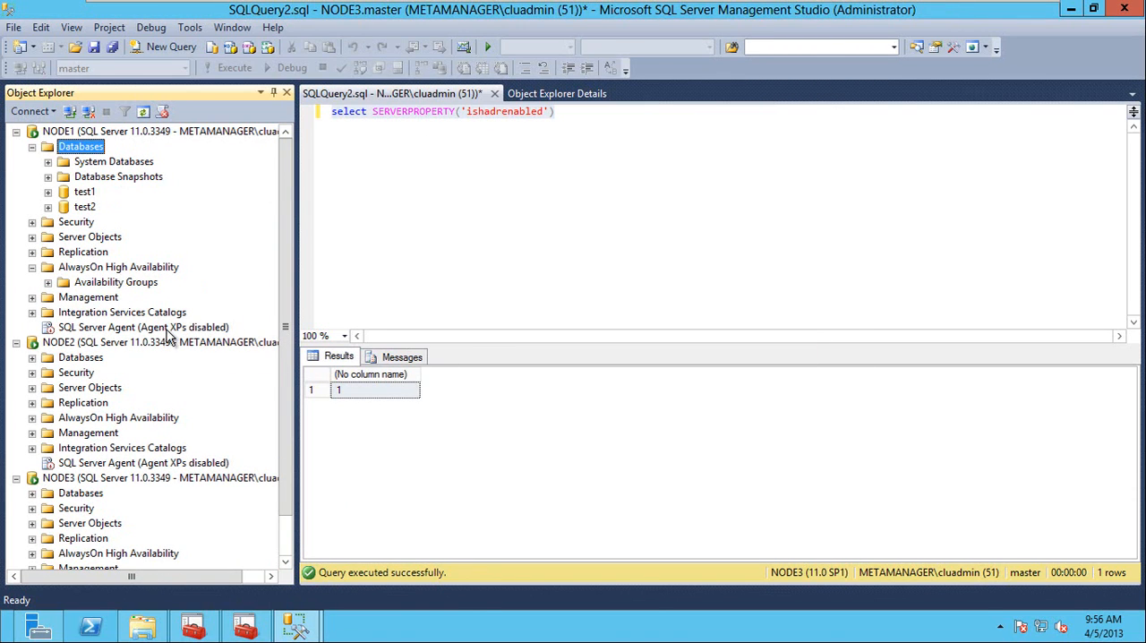
Return to the New Availability Group wizard and refresh its list of user databases.
left_click(295, 625)
left_click(394, 490)
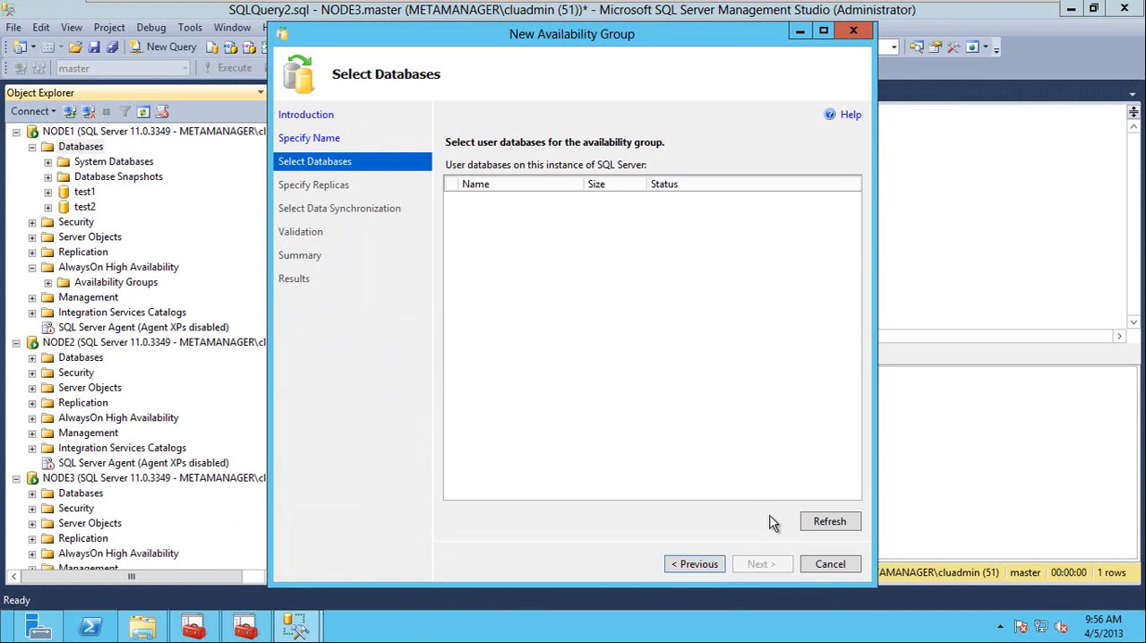
left_click(832, 522)
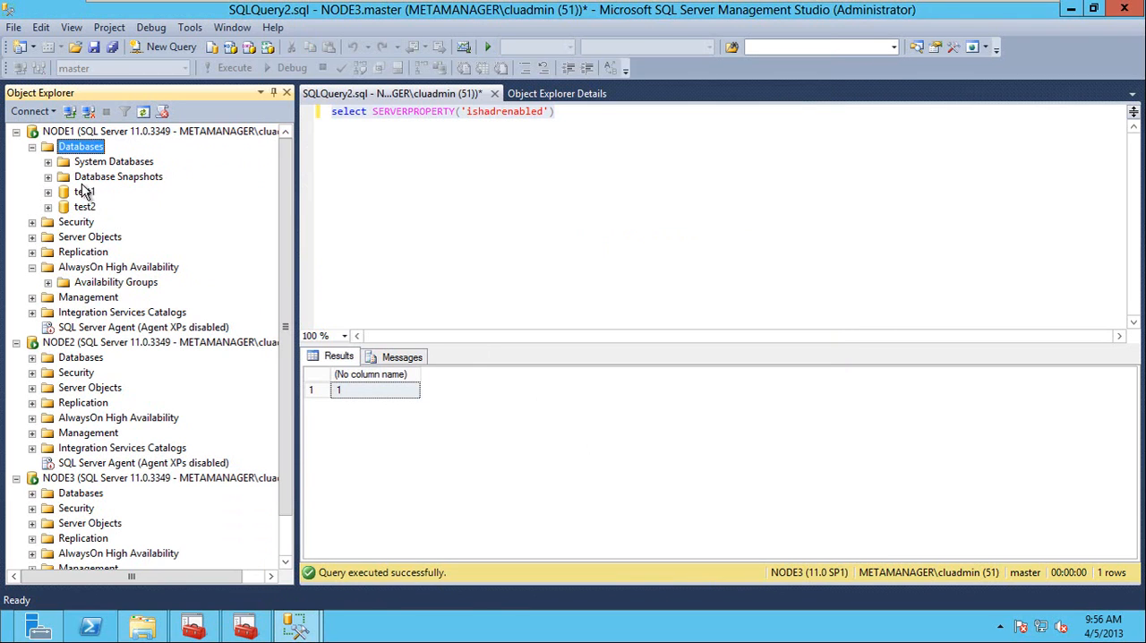
Make a full backup of the test1 database on NODE1, replacing the default destination with c:\test1.bak.
left_click(84, 193)
right_click(82, 195)
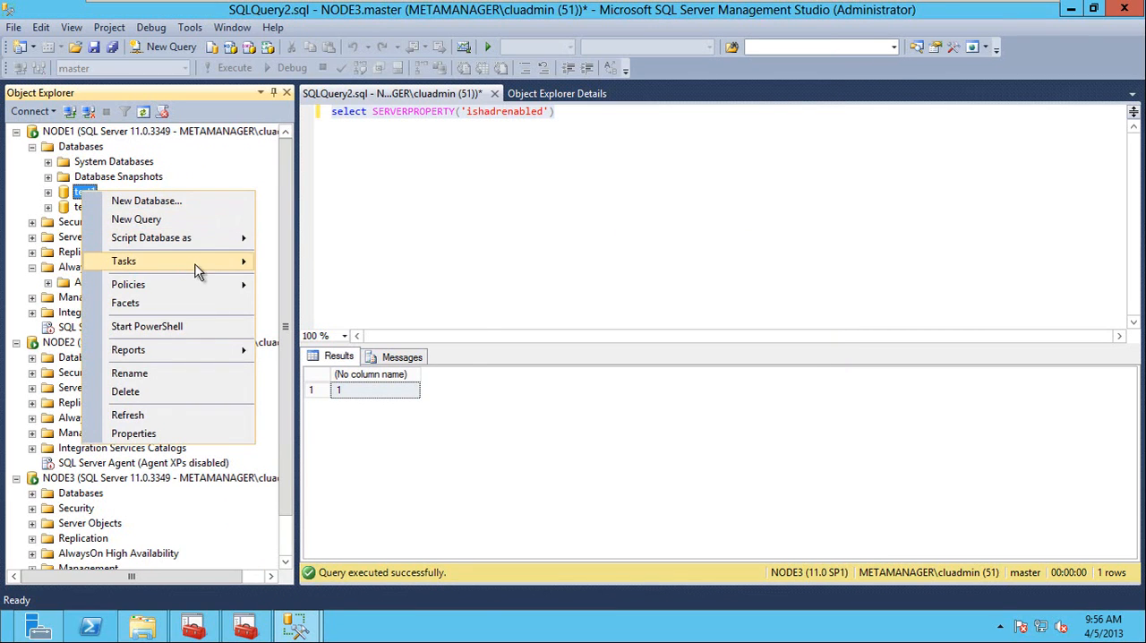
mouse_move(204, 260)
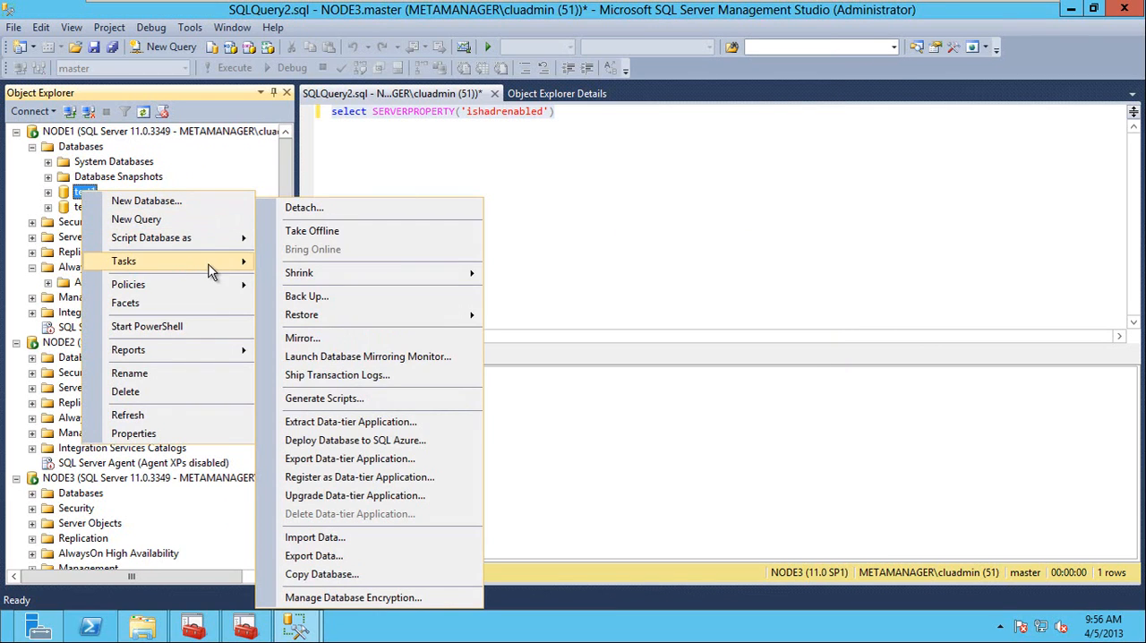
left_click(354, 296)
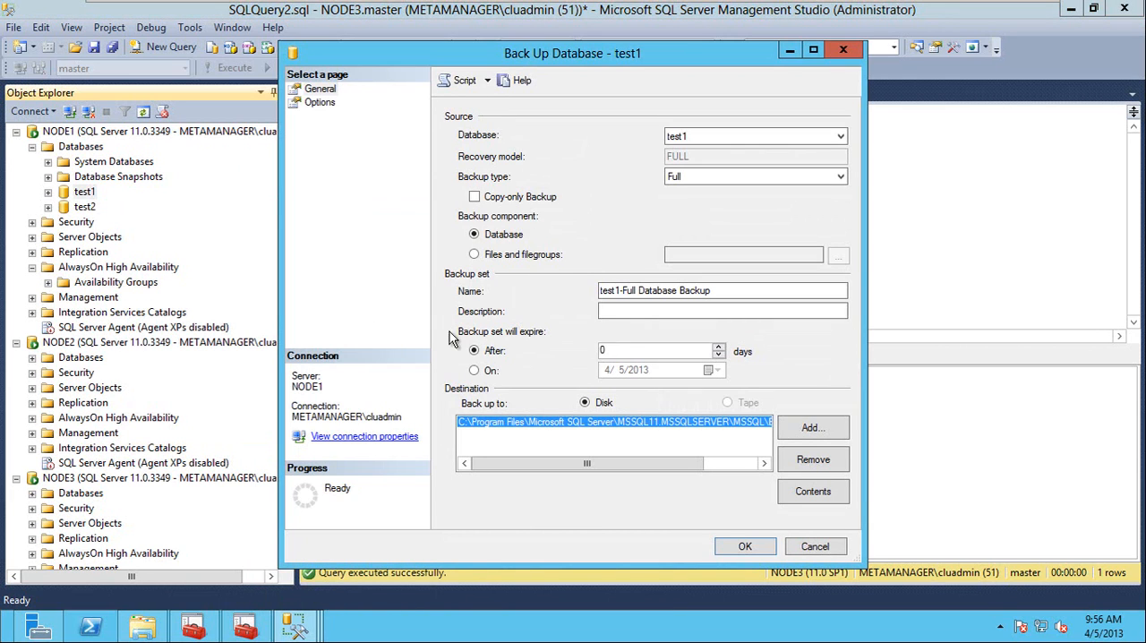
left_click(813, 459)
left_click(819, 435)
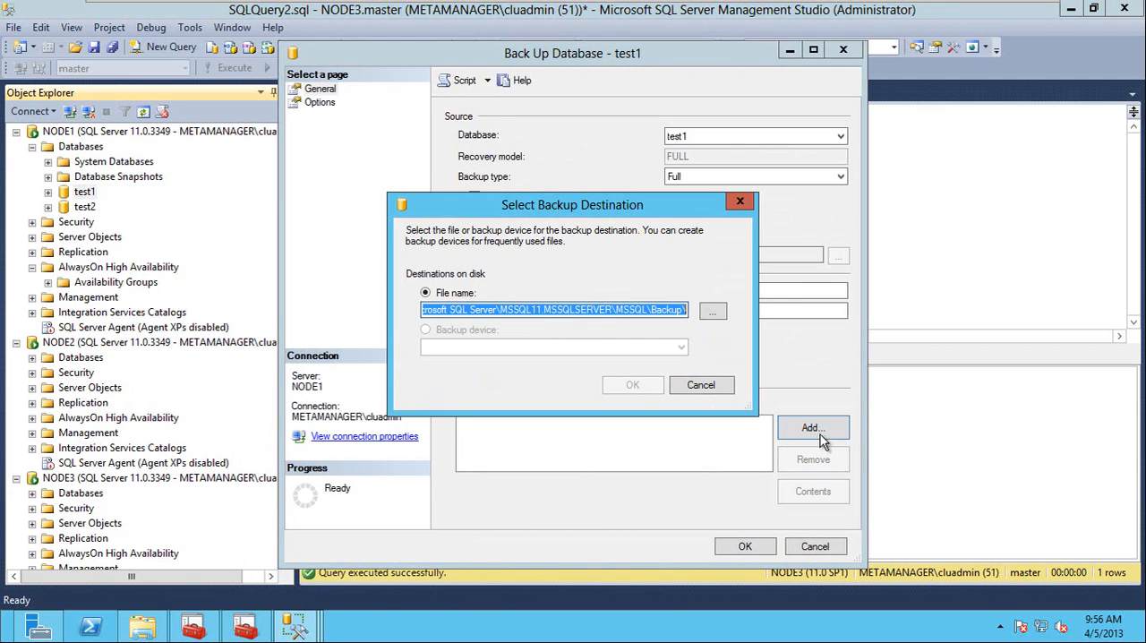
type("c:\\test1.bak")
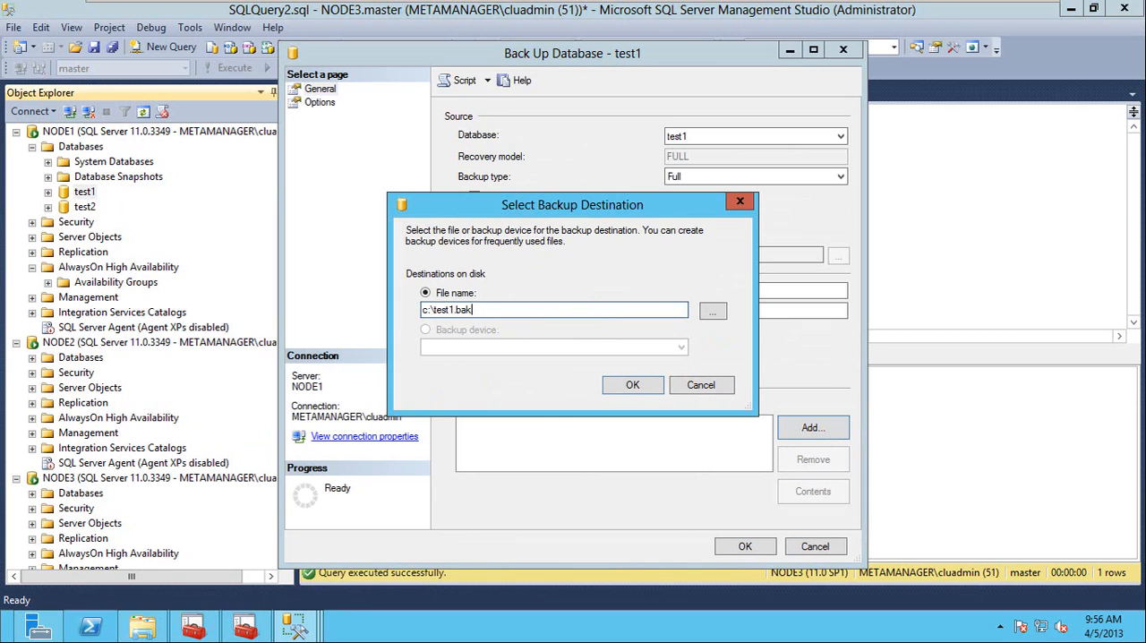
key("ctrl+a")
left_click(619, 384)
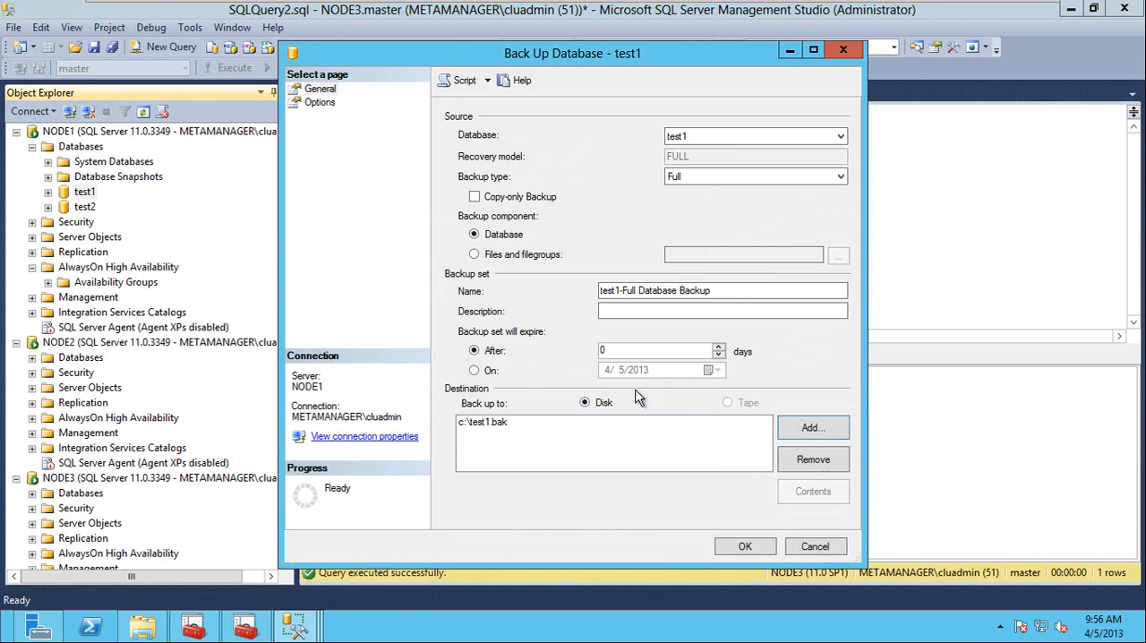
left_click(745, 548)
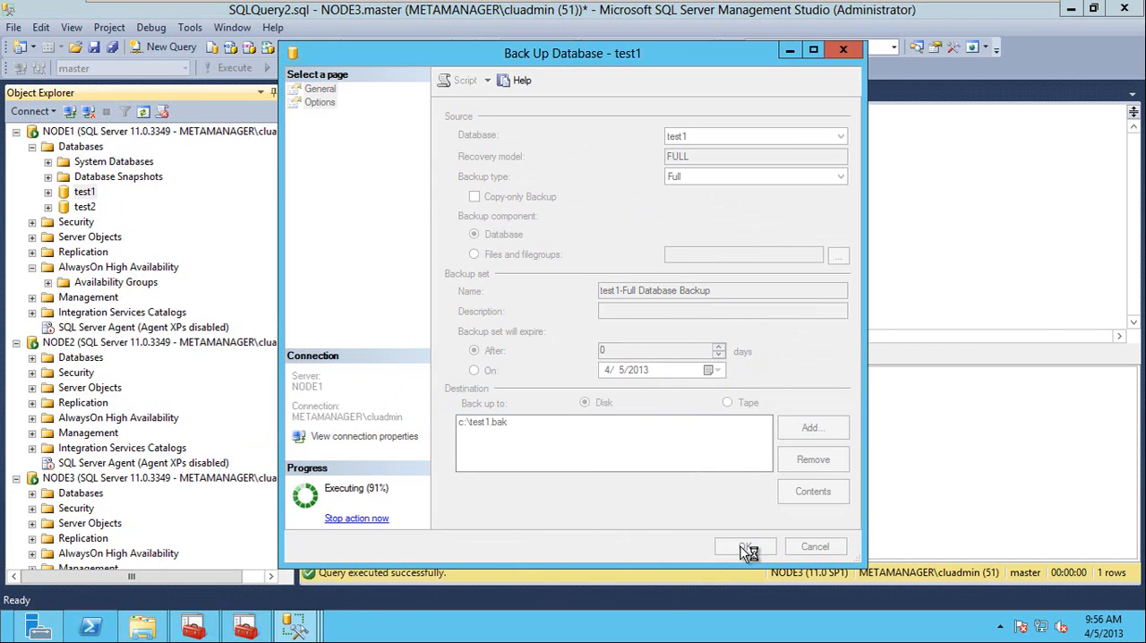
left_click(756, 345)
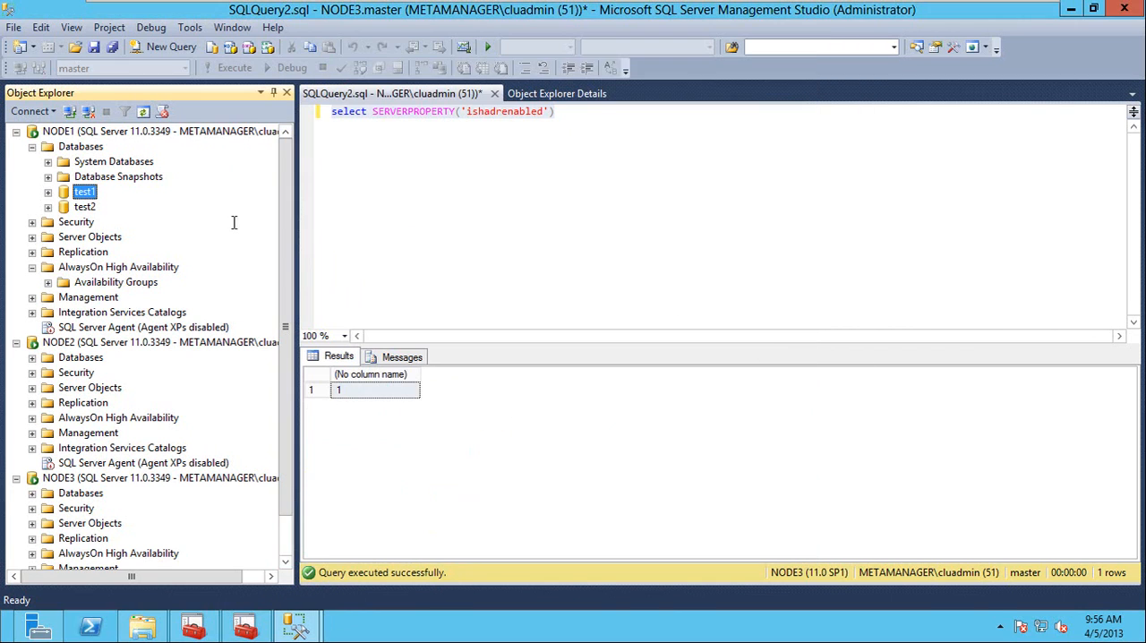
Make a full backup of the test2 database on NODE1, replacing the default destination with c:\test2.bak.
right_click(97, 213)
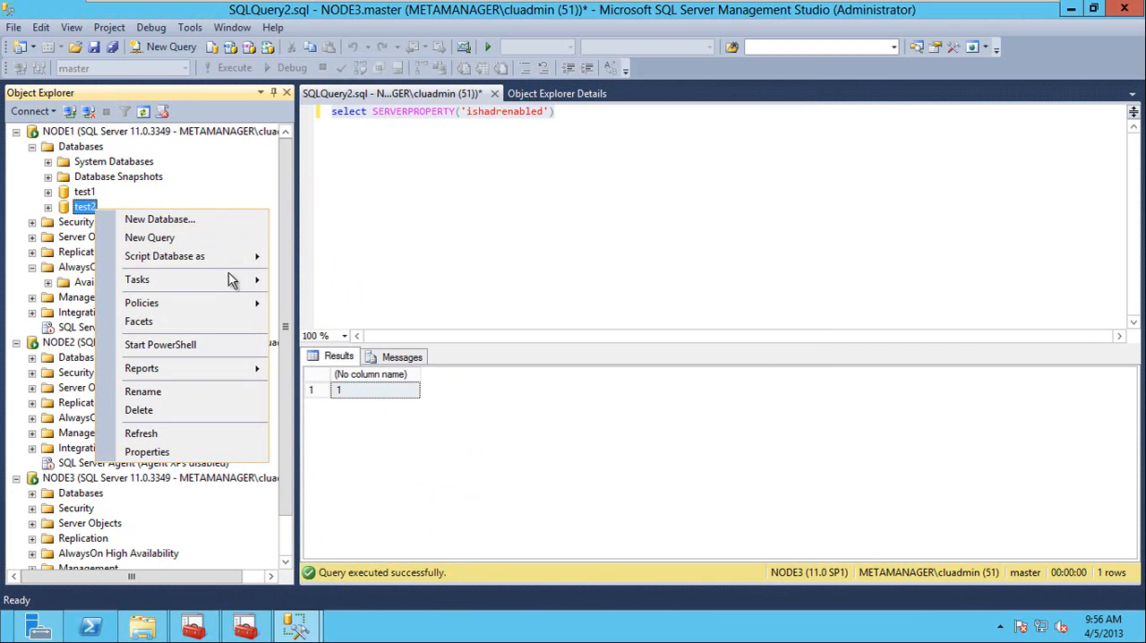
mouse_move(233, 279)
left_click(371, 299)
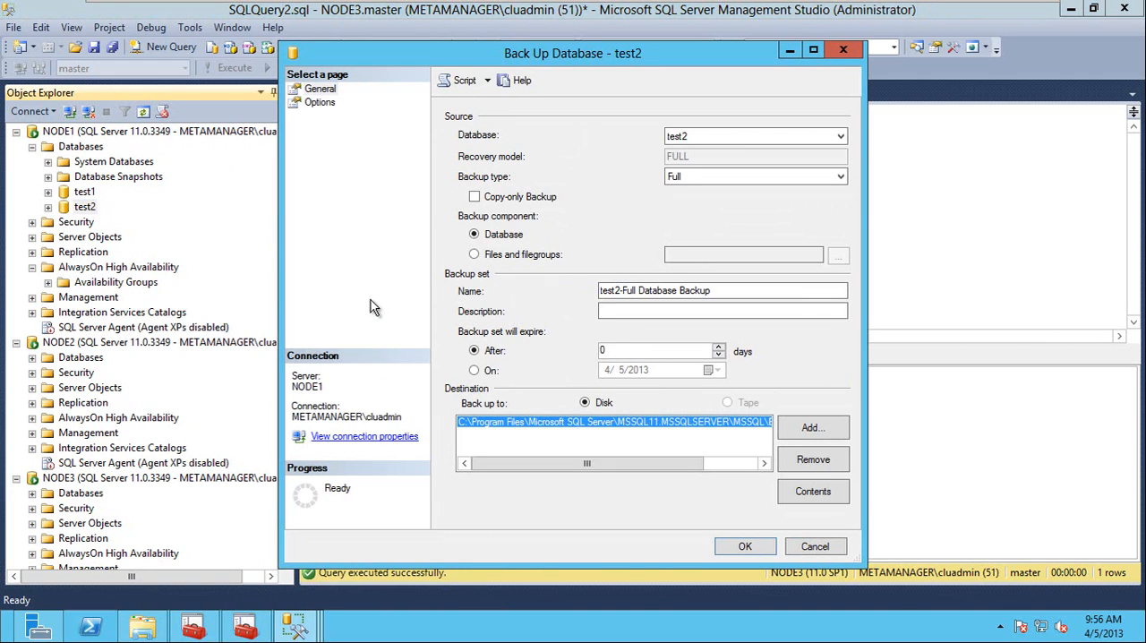
left_click(813, 460)
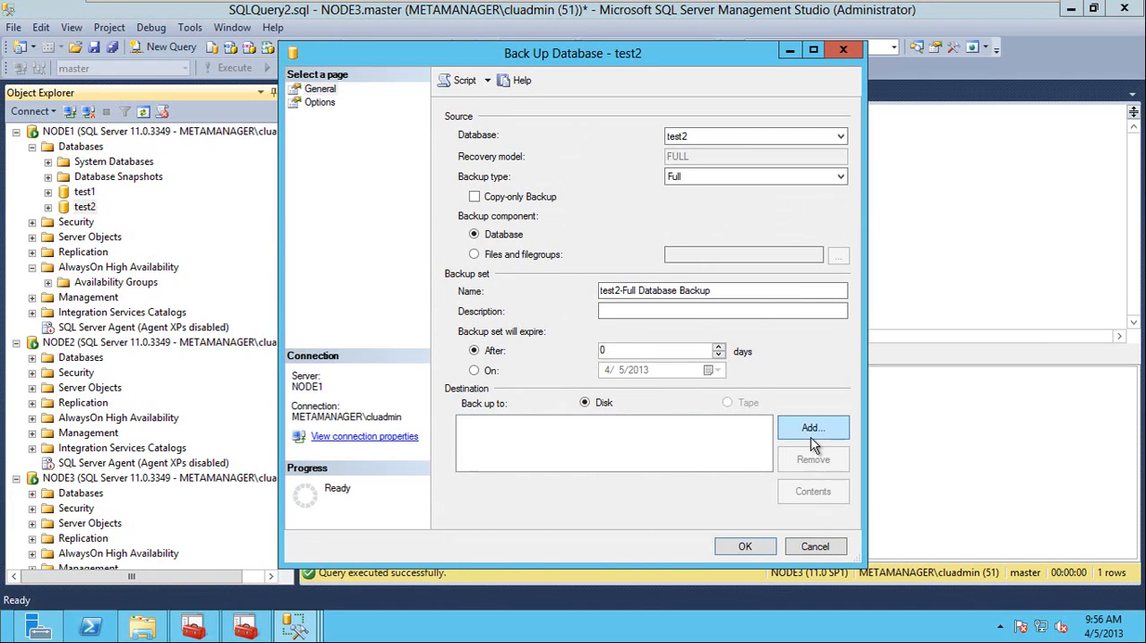
left_click(811, 430)
type("c:\test1.bak")
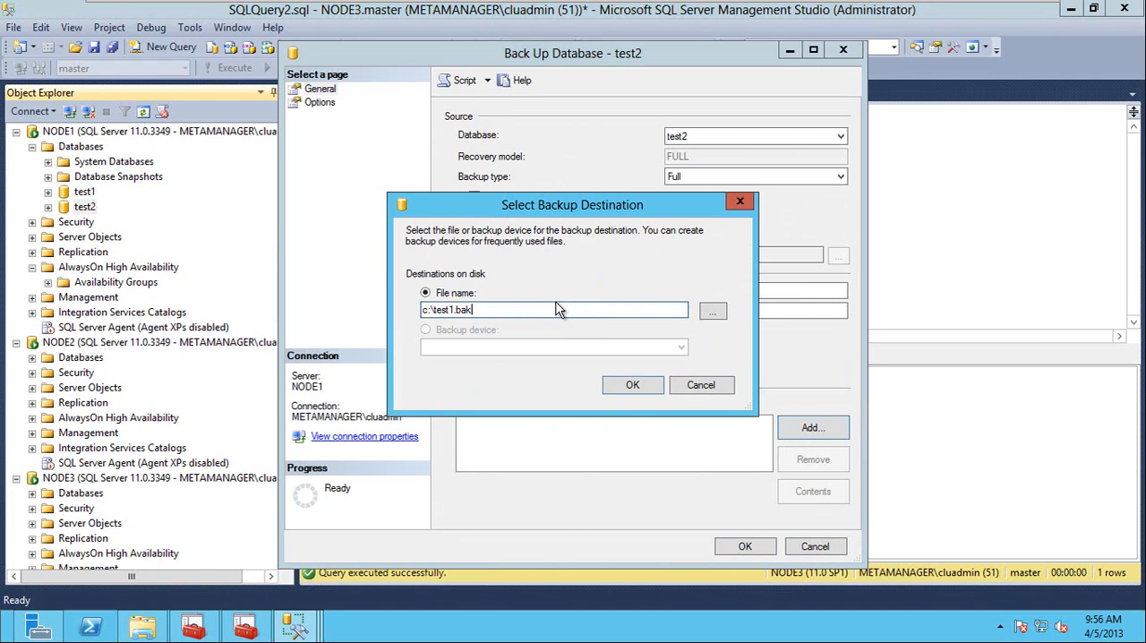
type("2")
left_click(632, 385)
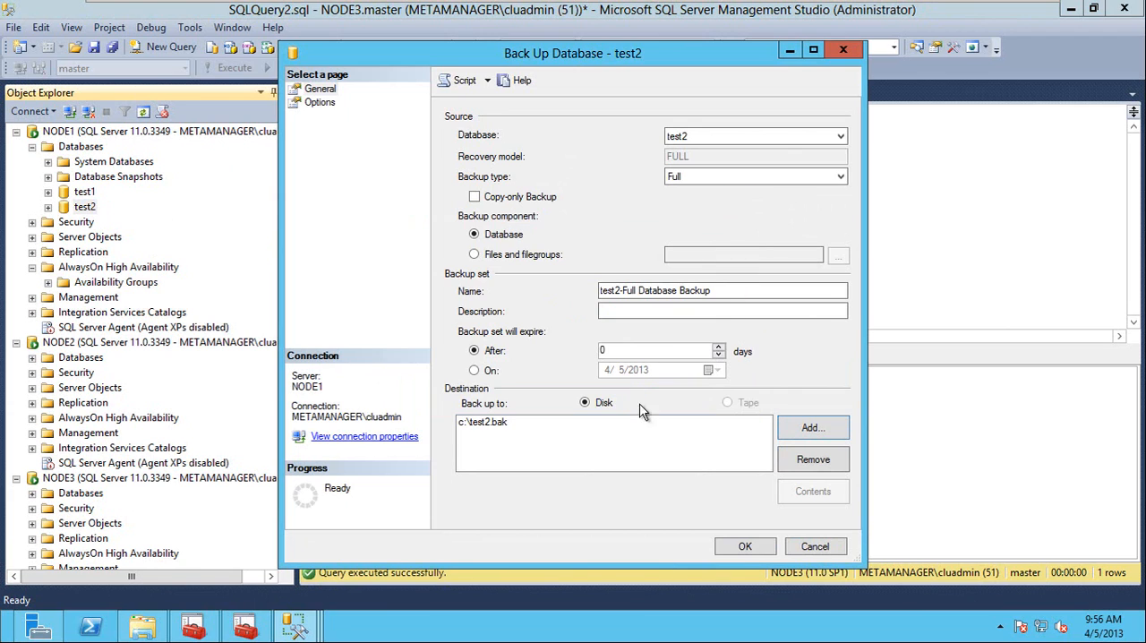
left_click(741, 548)
left_click(780, 338)
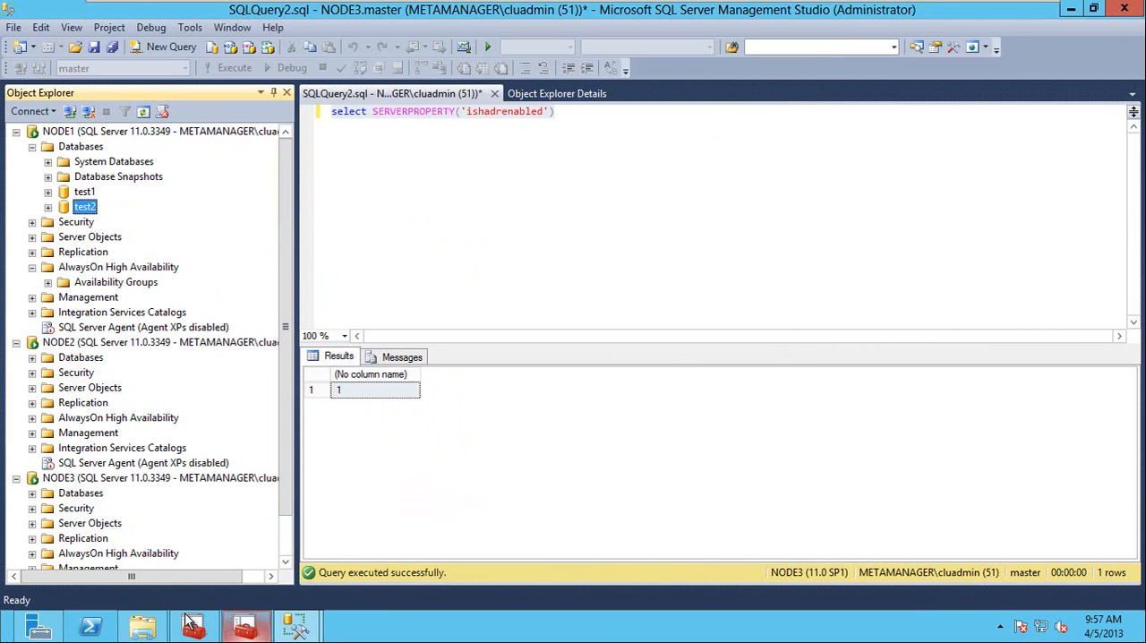
Switch to File Explorer and delete the test1 and test2 .bak and .trn files from Local Disk (C:), granting administrator permission for all items.
left_click(143, 626)
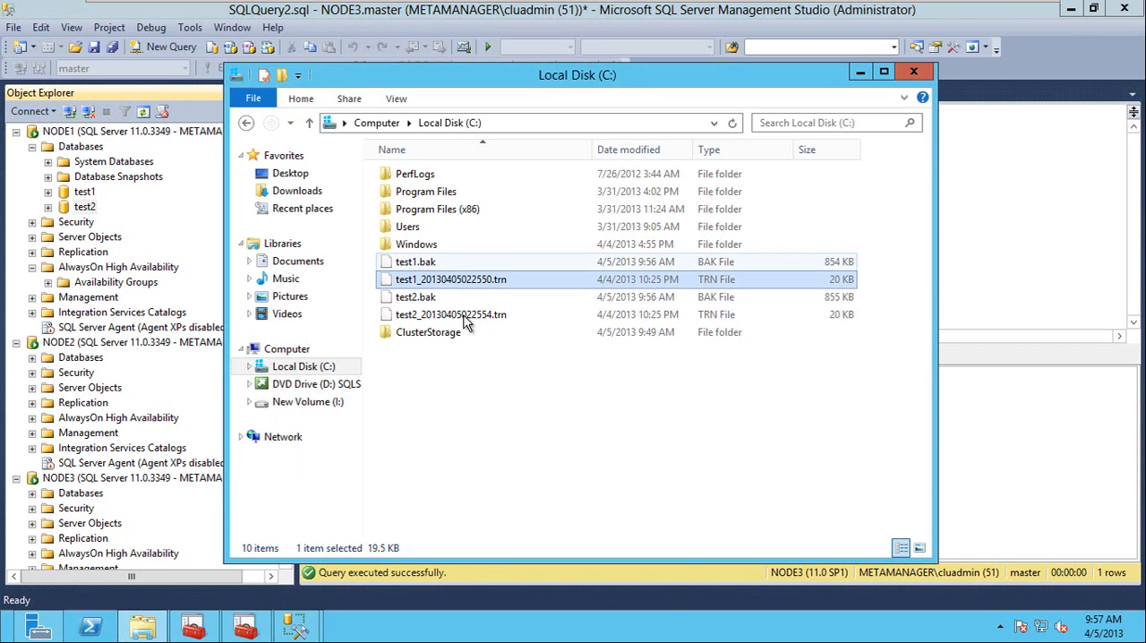
left_click(448, 394)
left_click(408, 265)
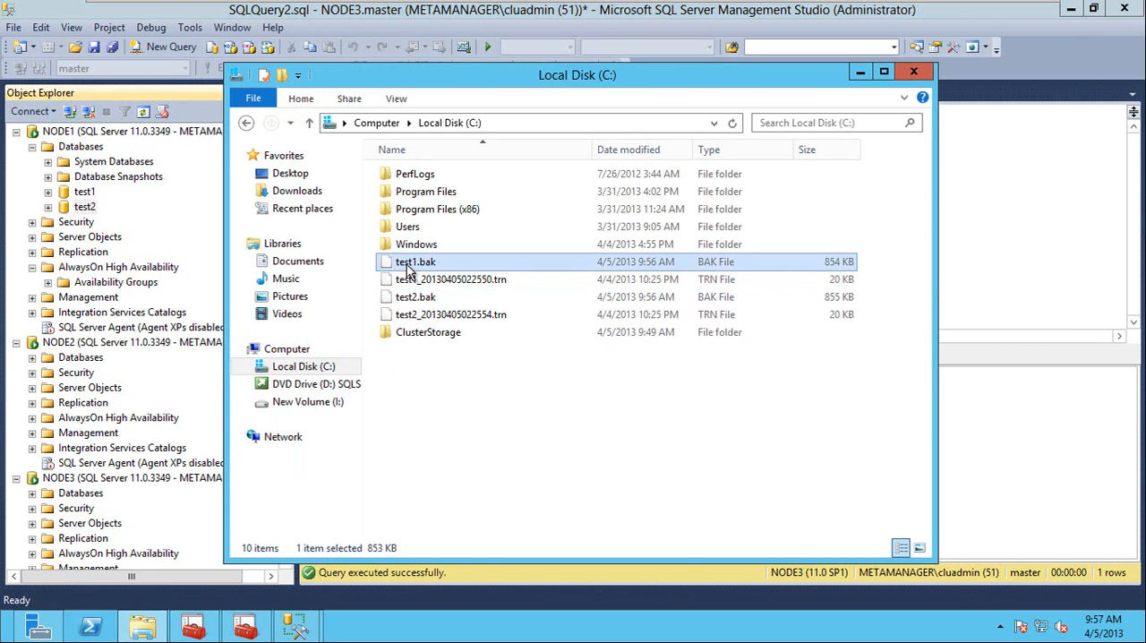
key("shift+Down")
key("shift+Down")
key("shift+Down")
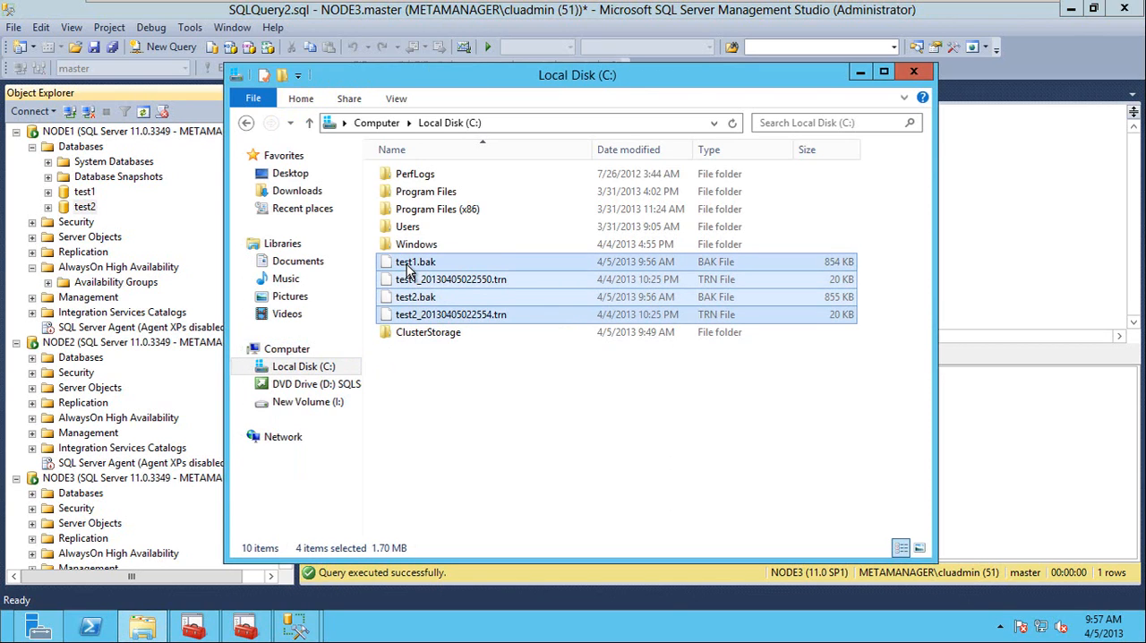
key("Delete")
key("Return")
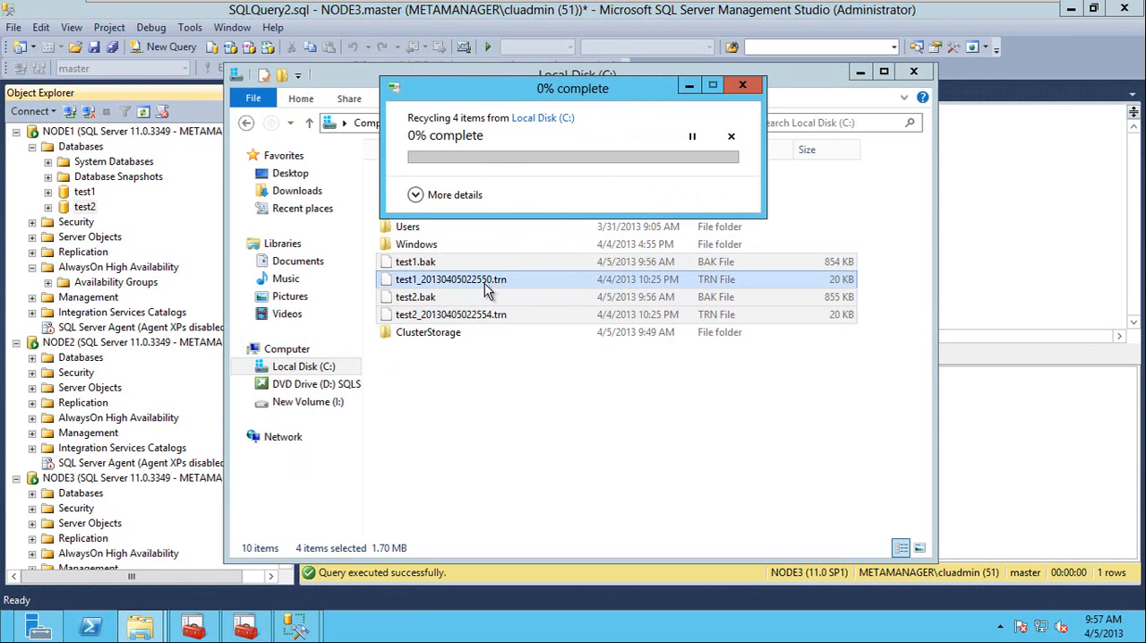
left_click(526, 230)
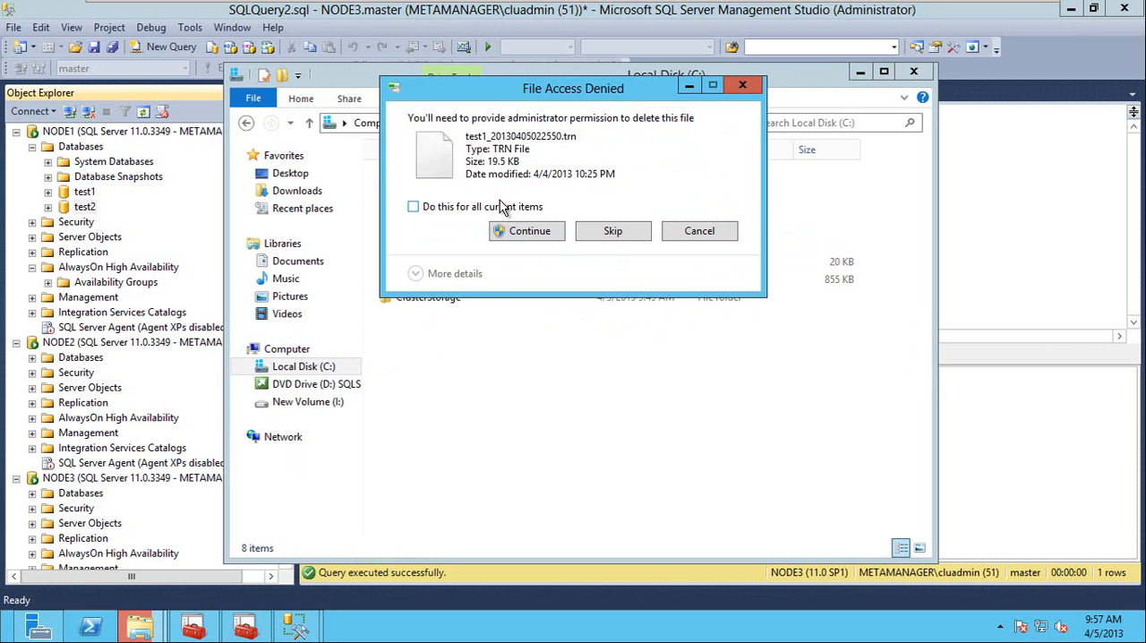
left_click(504, 207)
left_click(528, 235)
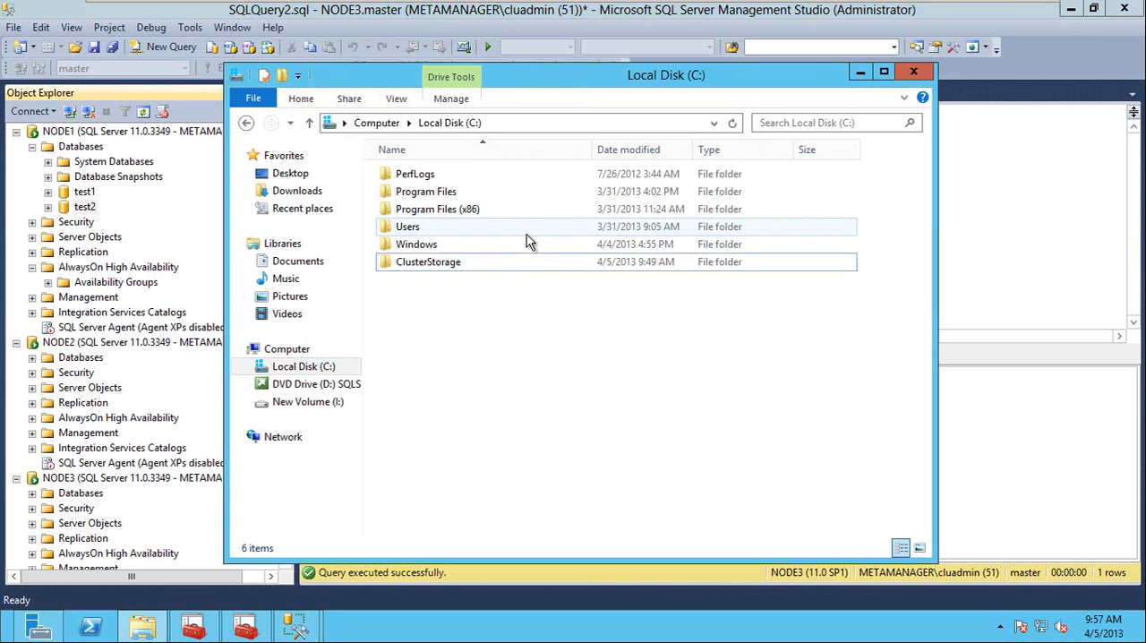
Return to the New Availability Group wizard, refresh its database list, include test1 and test2, and proceed to the replicas.
left_click(297, 624)
left_click(400, 518)
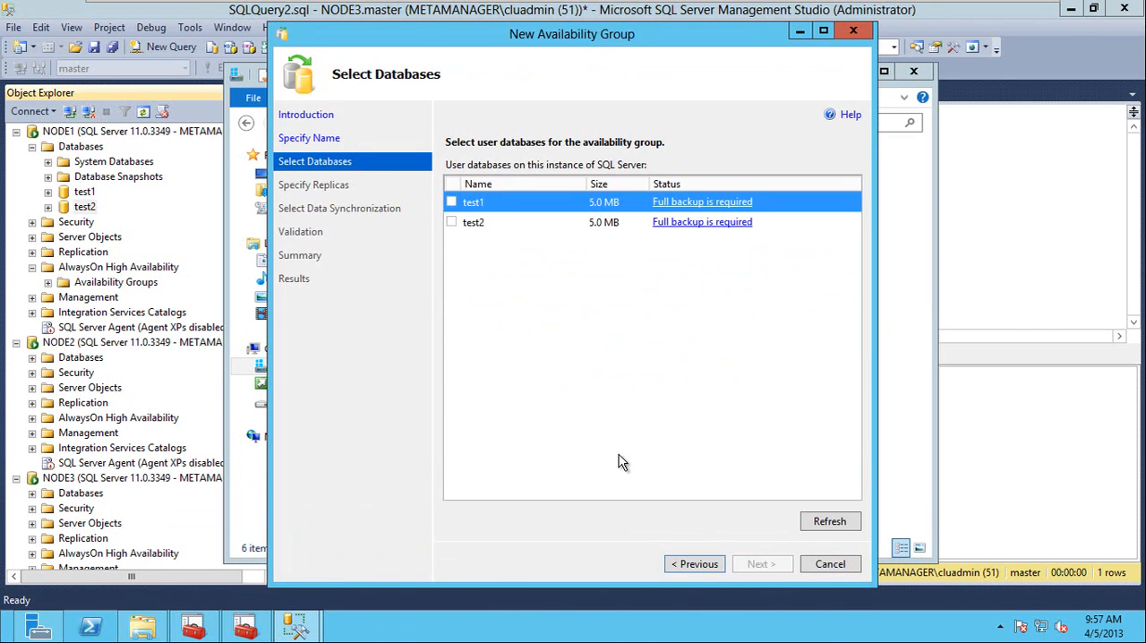
left_click(819, 526)
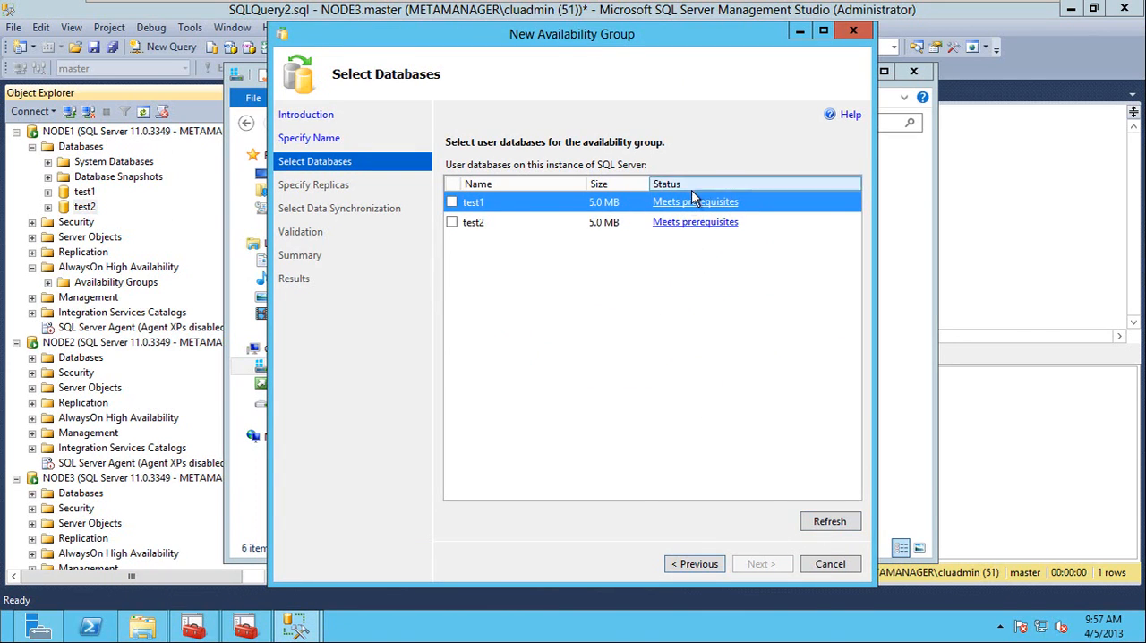
left_click(452, 202)
left_click(452, 222)
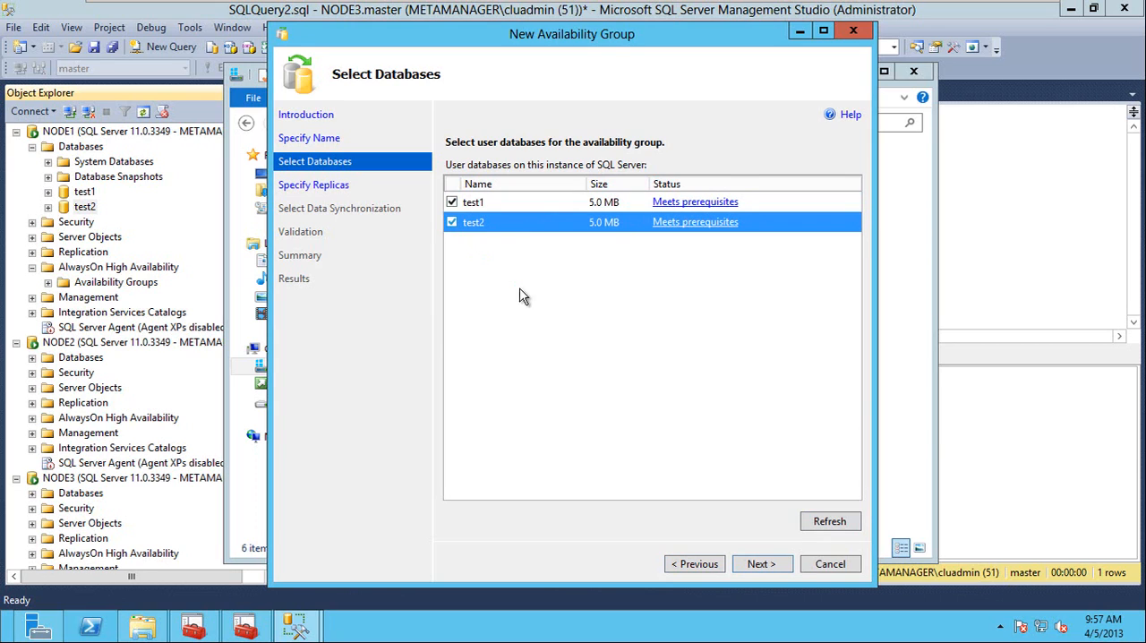
left_click(757, 565)
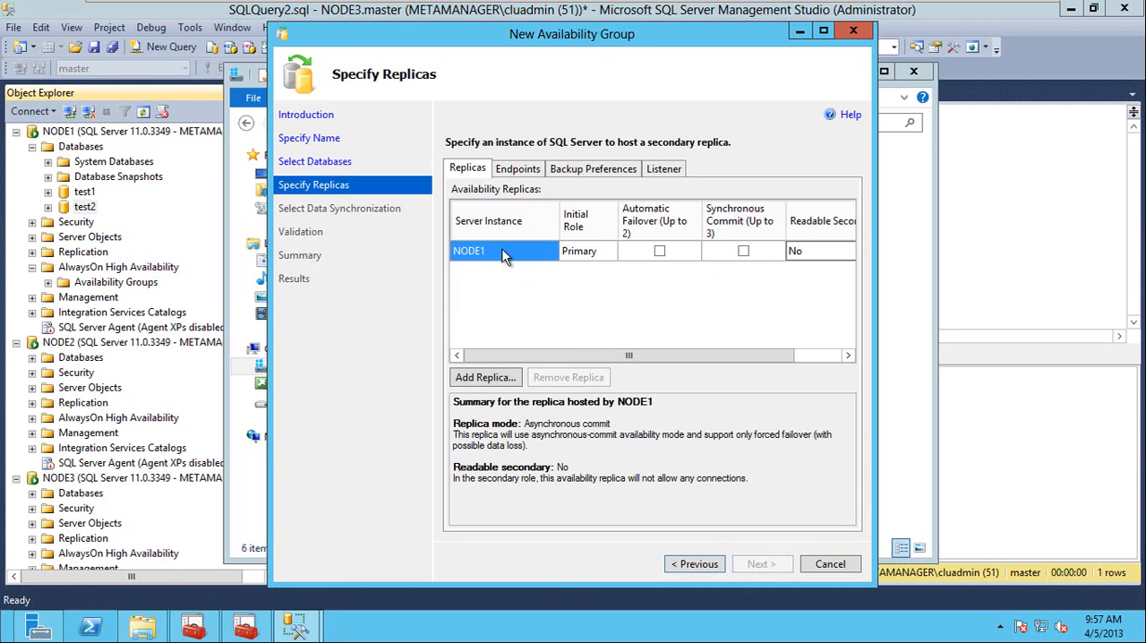
Add NODE2 and NODE3 as secondary replicas of the availability group, connecting with Windows Authentication.
left_click(497, 378)
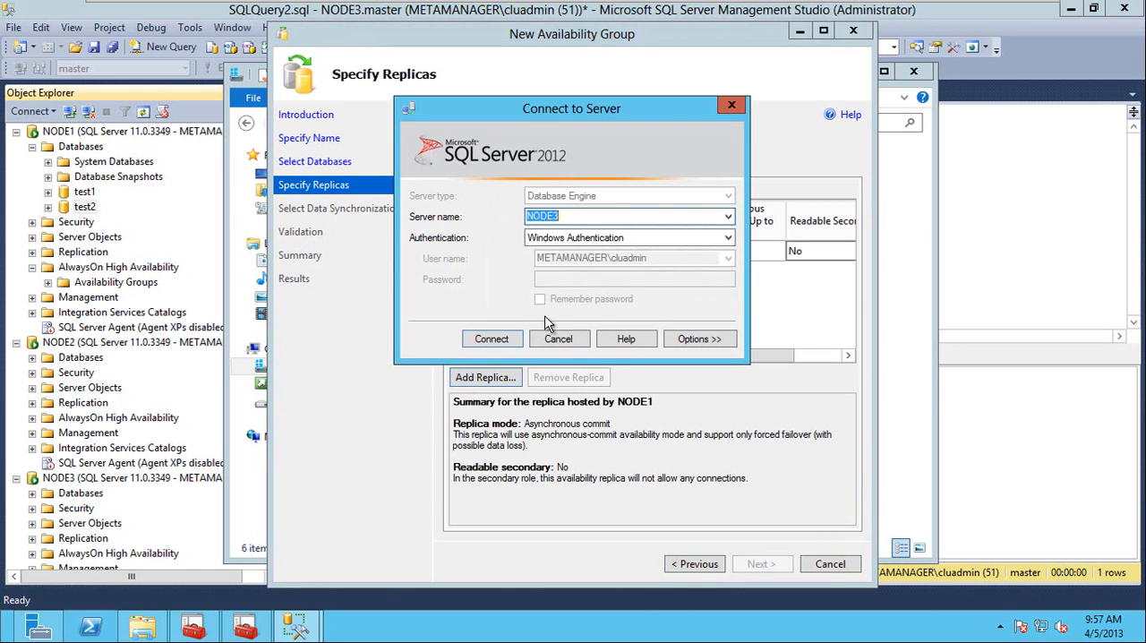
left_click(729, 220)
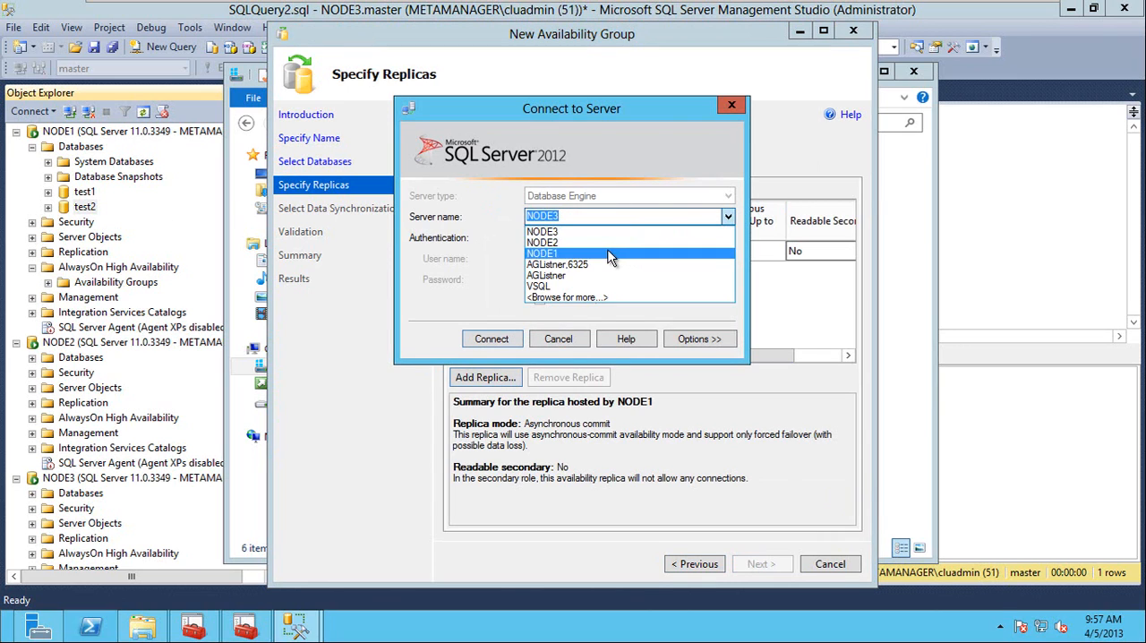
left_click(604, 242)
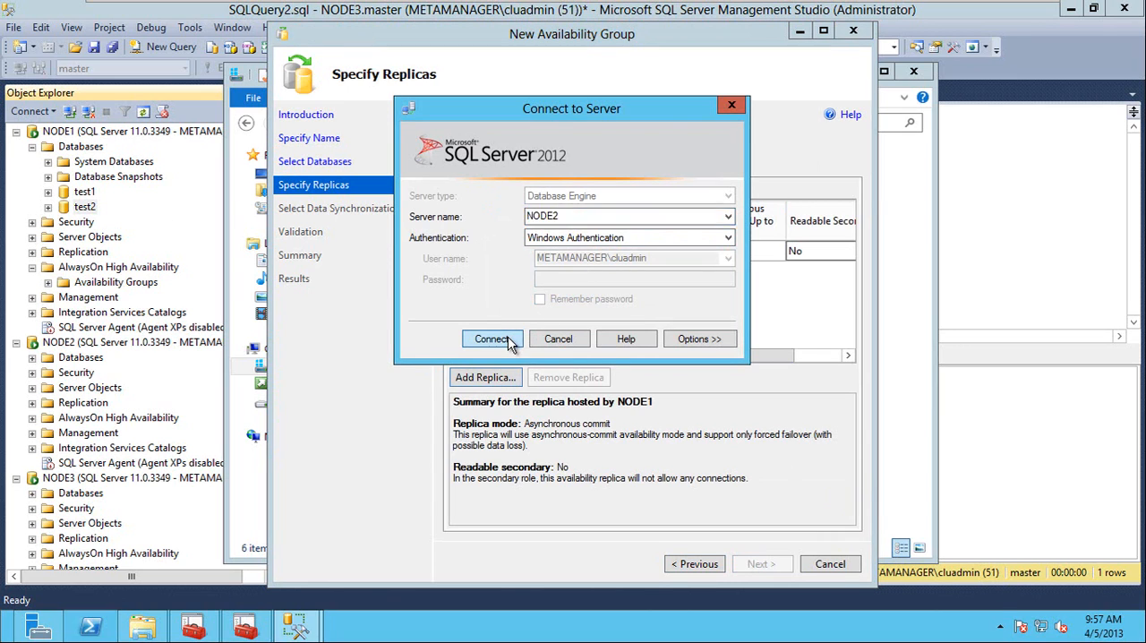
left_click(506, 339)
left_click(497, 378)
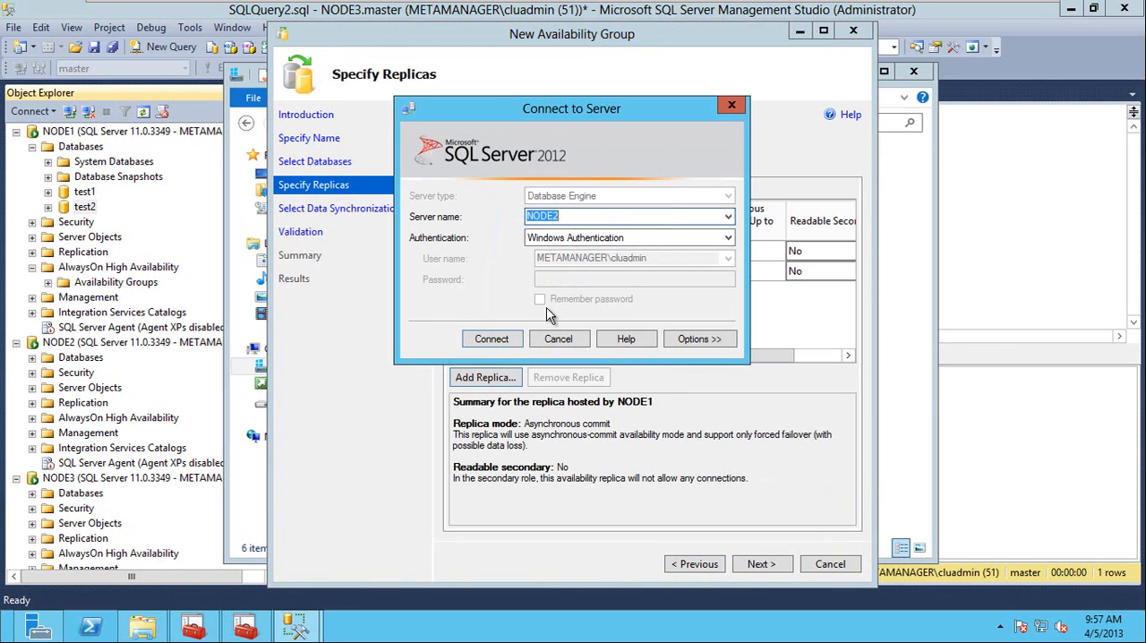
left_click(729, 217)
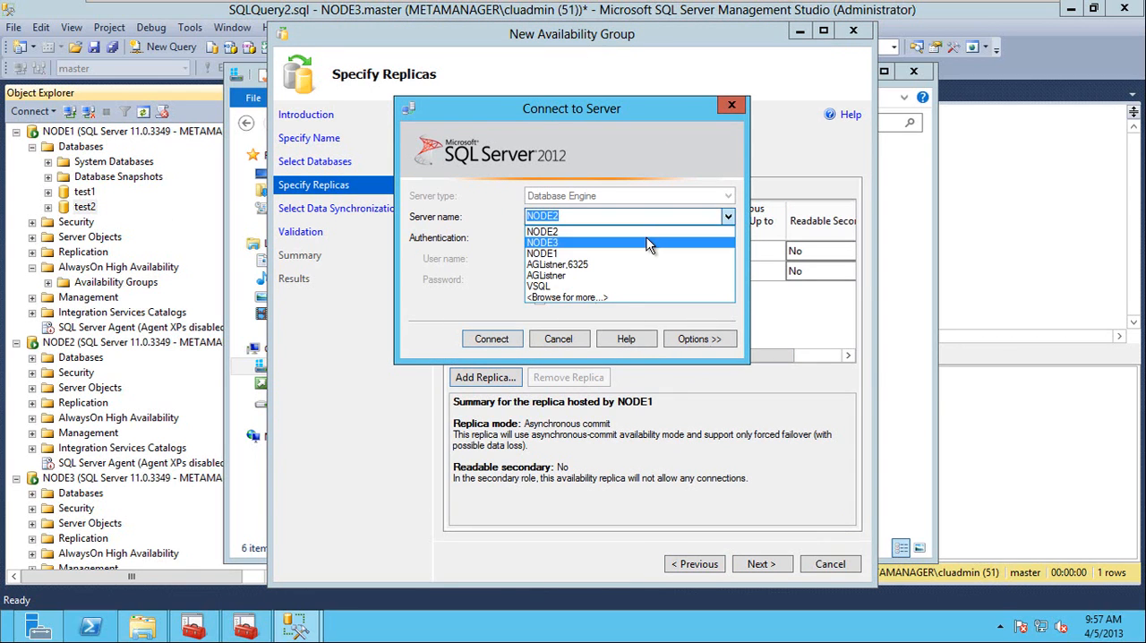
left_click(652, 243)
left_click(504, 340)
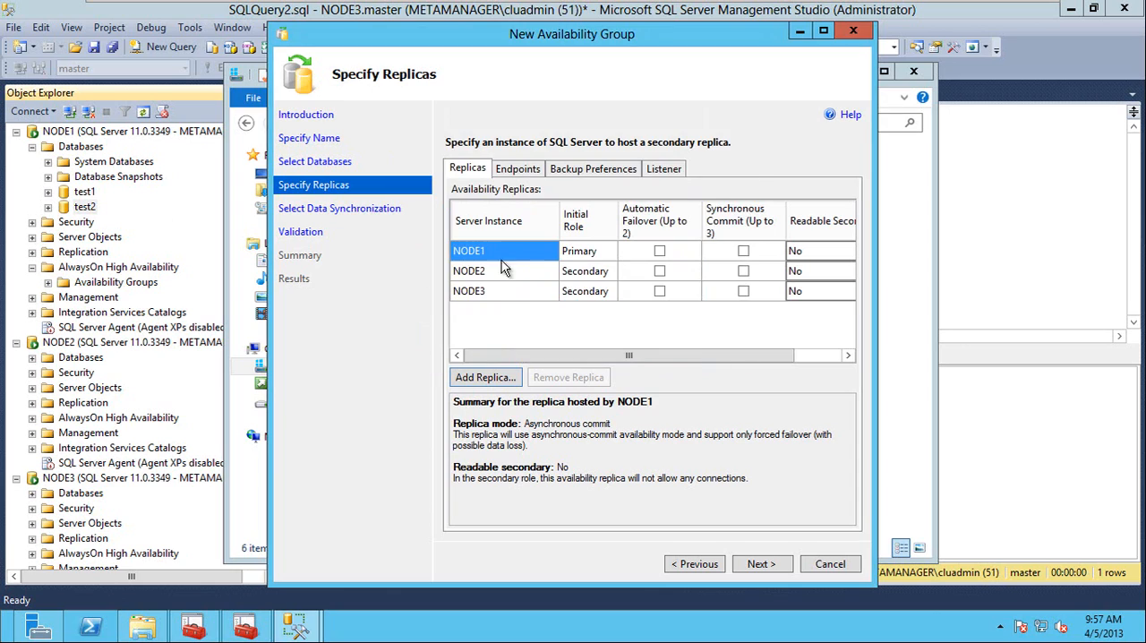
Enable automatic failover with synchronous commit for NODE1 and NODE2, and set NODE3's readable secondary option to Yes.
left_click(660, 251)
left_click(660, 272)
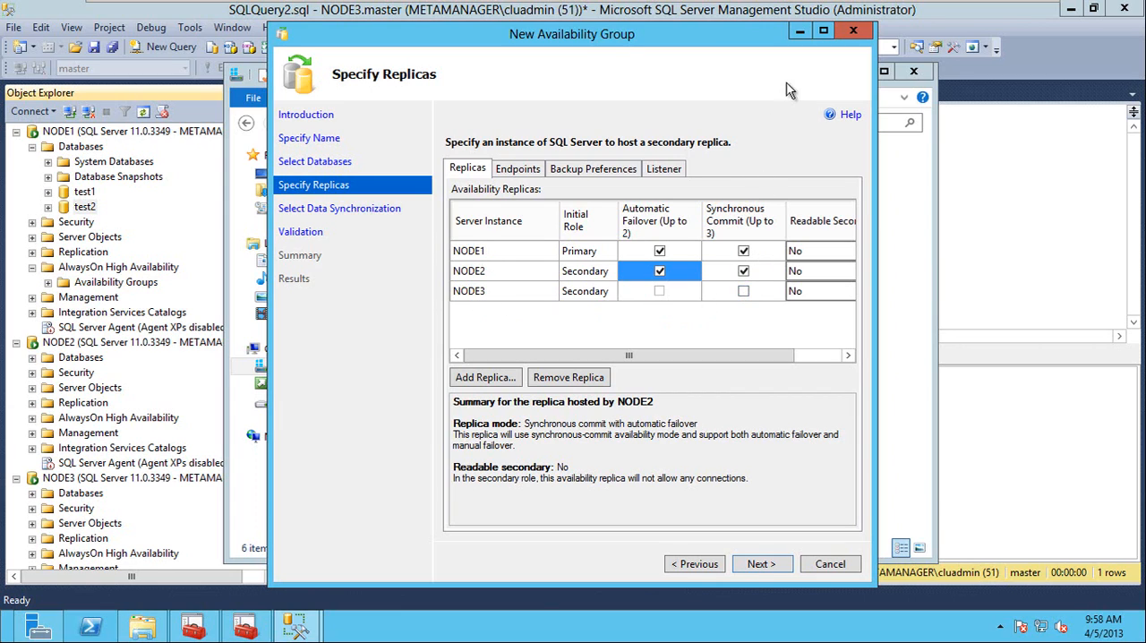
double_click(753, 36)
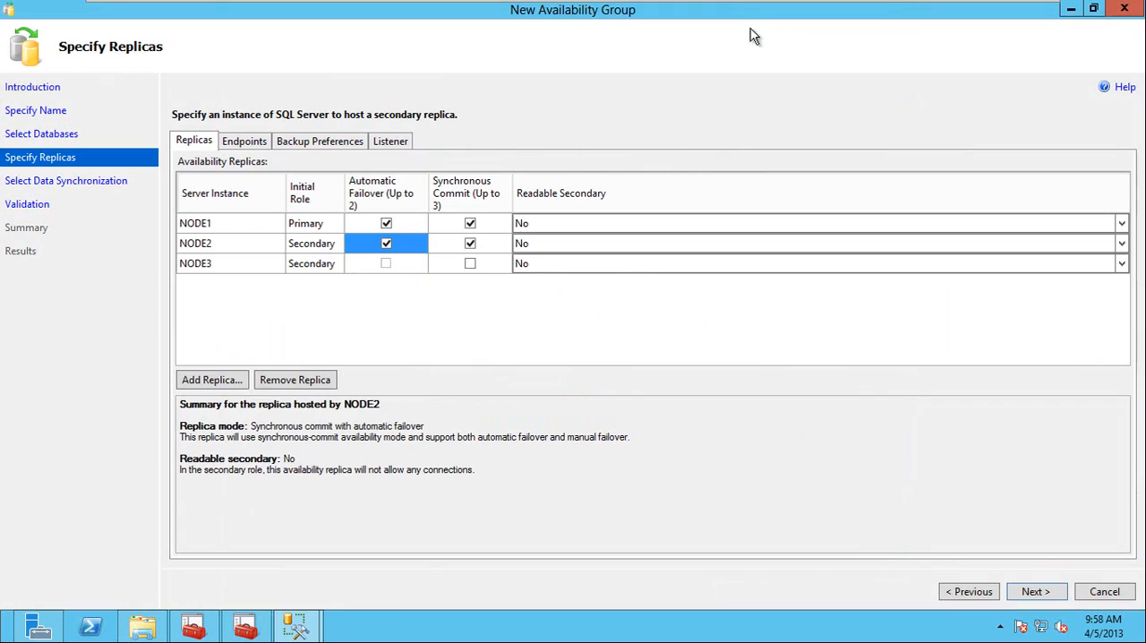
left_click(565, 263)
left_click(565, 262)
left_click(553, 293)
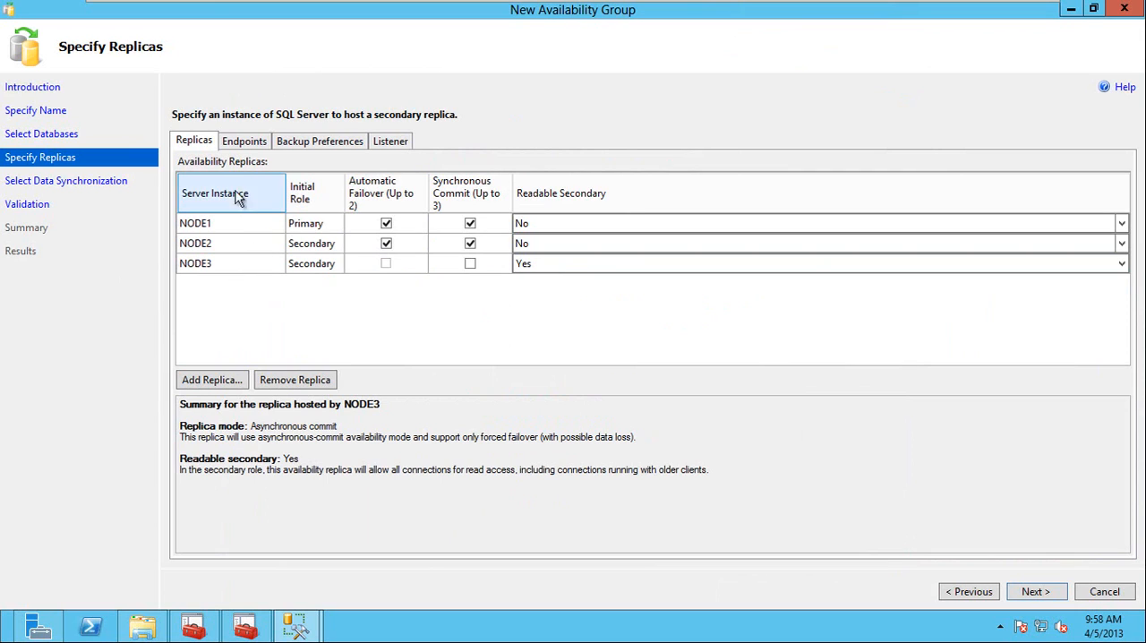
Examine the endpoint URLs, ports and encryption settings of NODE1, NODE2 and NODE3, refresh the endpoint values, and view the backup preferences.
left_click(245, 142)
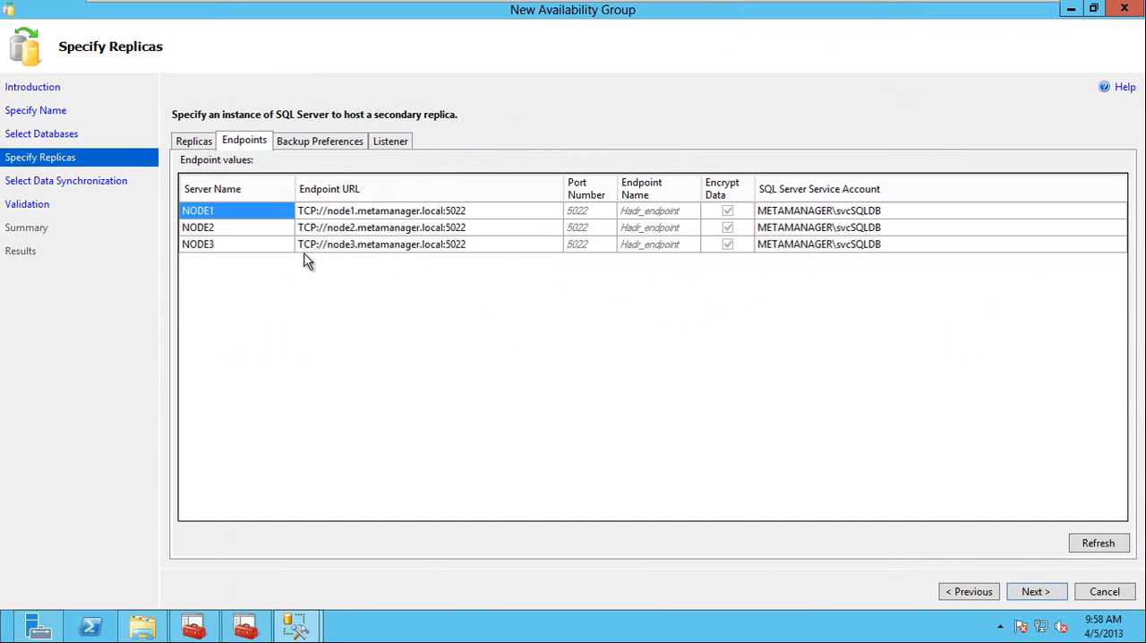
left_click(481, 215)
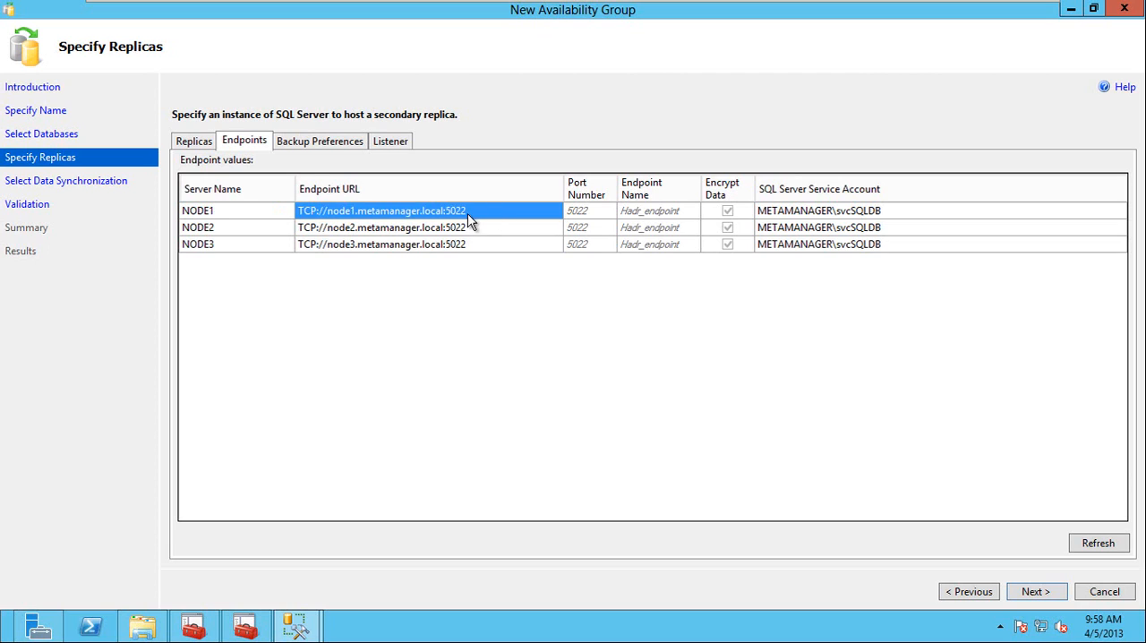
left_click(468, 213)
left_click(465, 210)
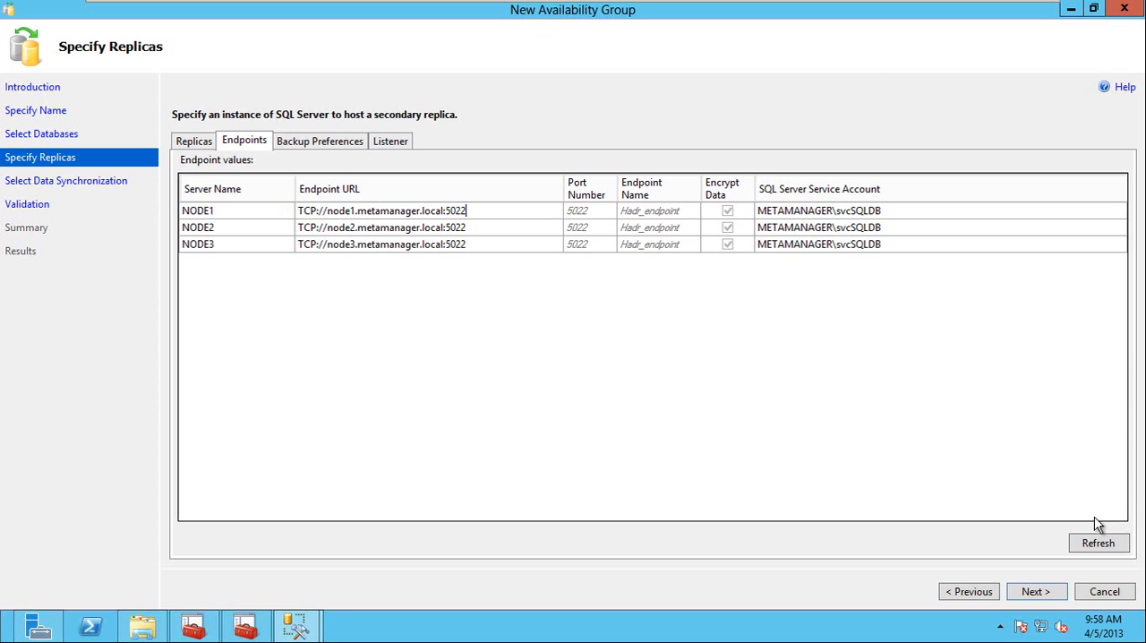
left_click(1099, 548)
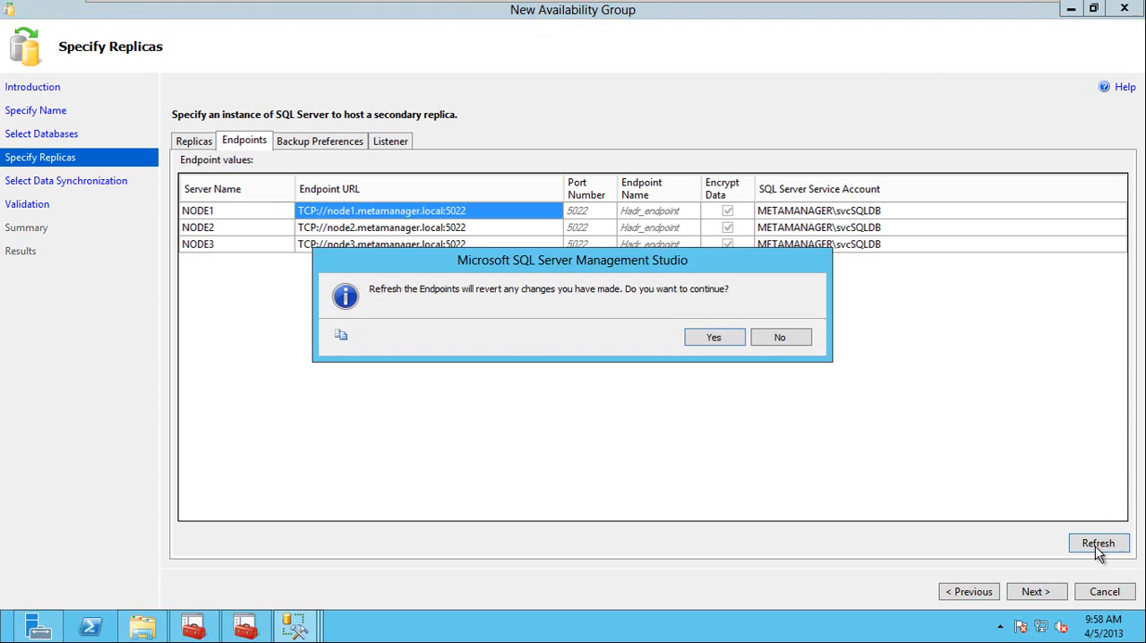
left_click(714, 338)
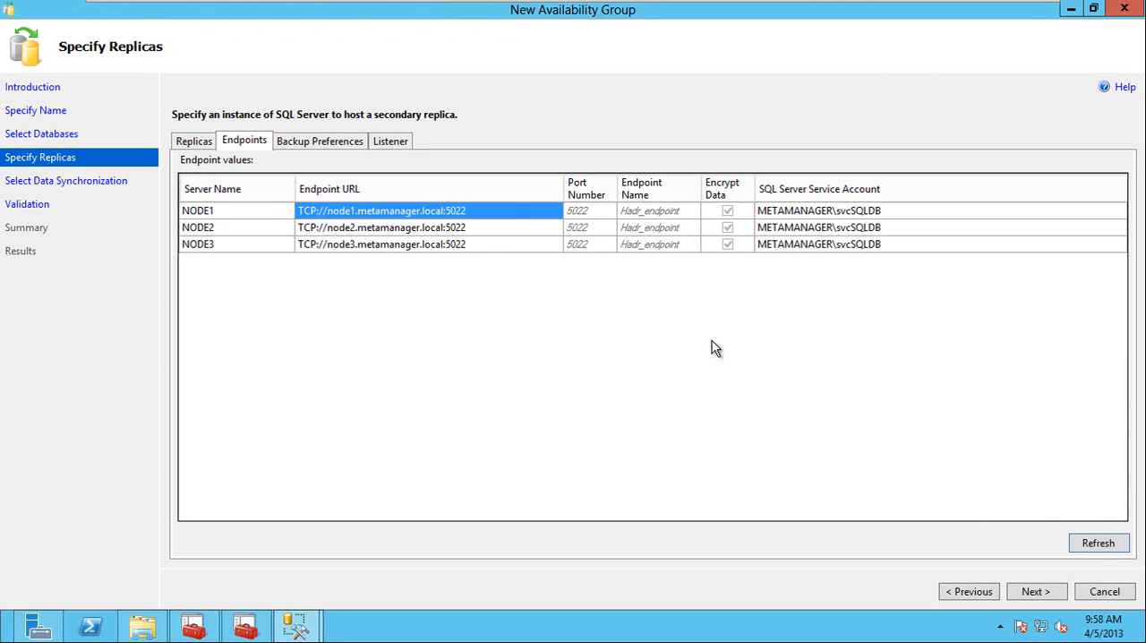
left_click(489, 229)
left_click(493, 212)
left_click(467, 213)
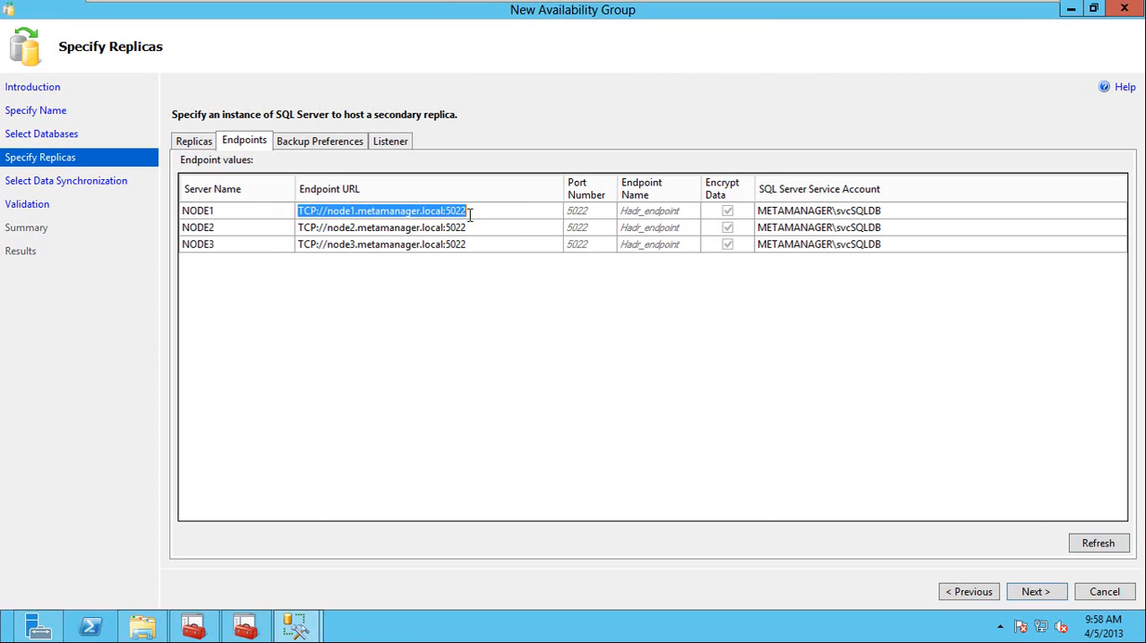
left_click(475, 212)
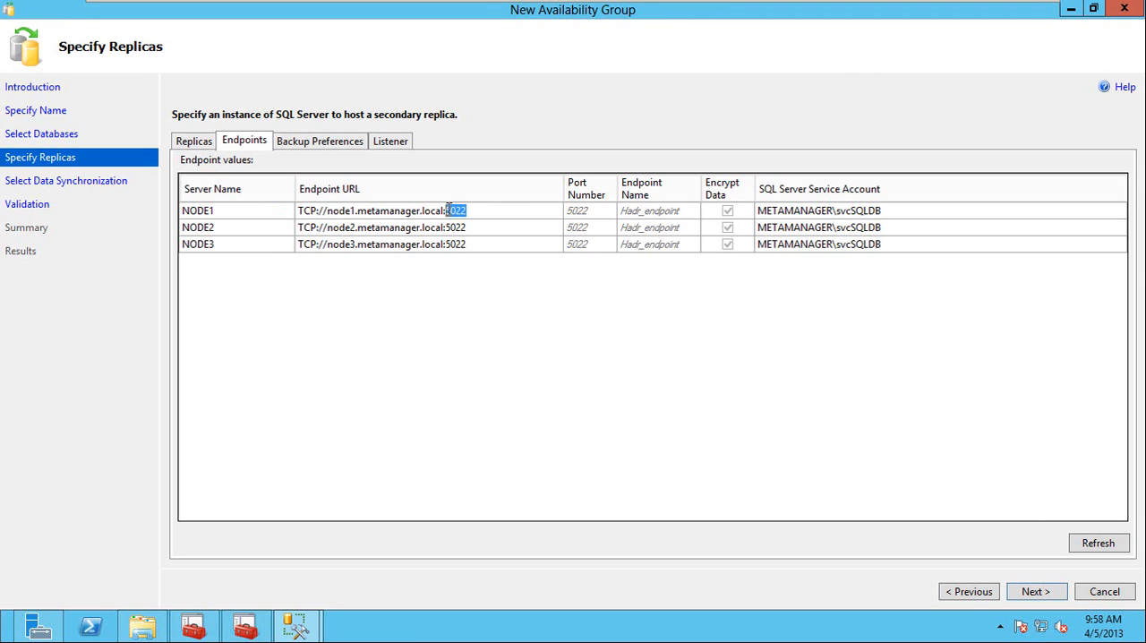
left_click(493, 230)
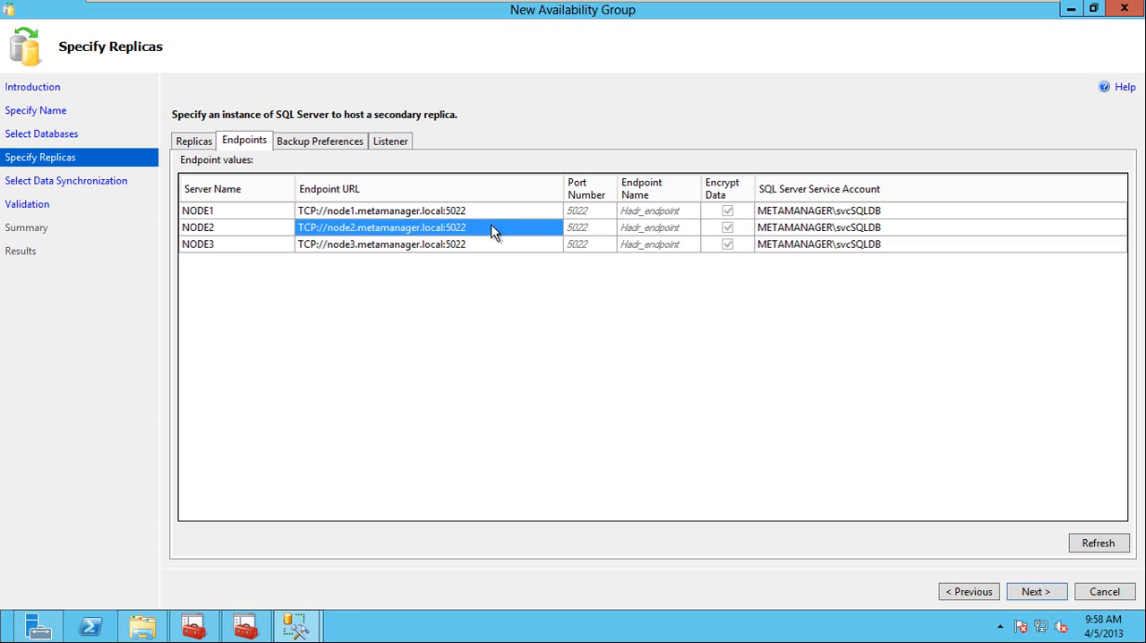
left_click(487, 215)
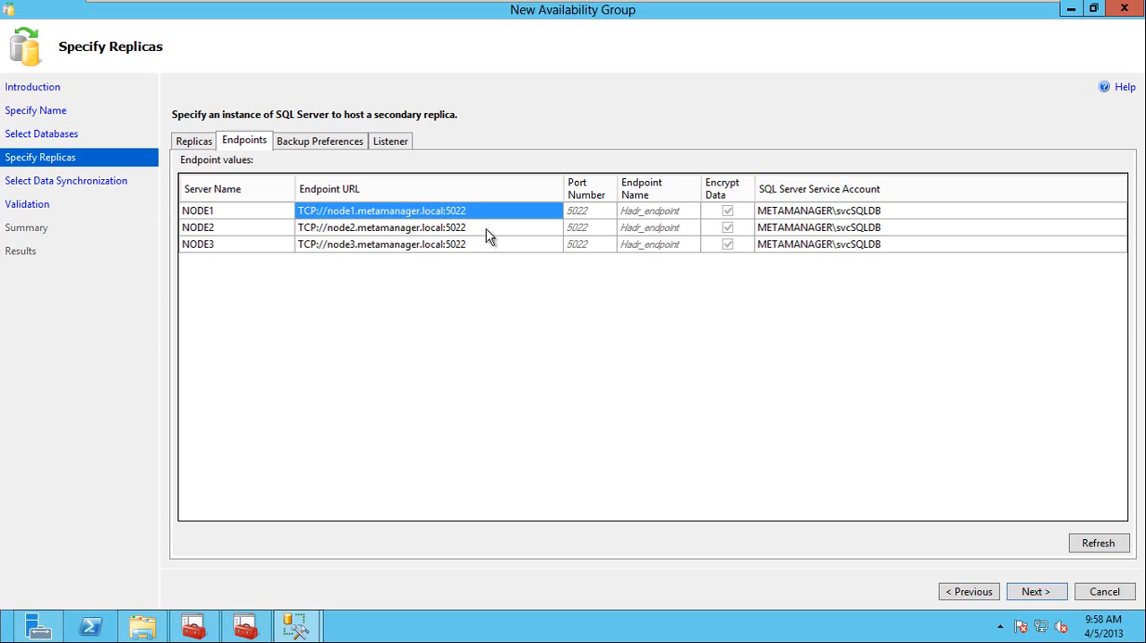
left_click(486, 229)
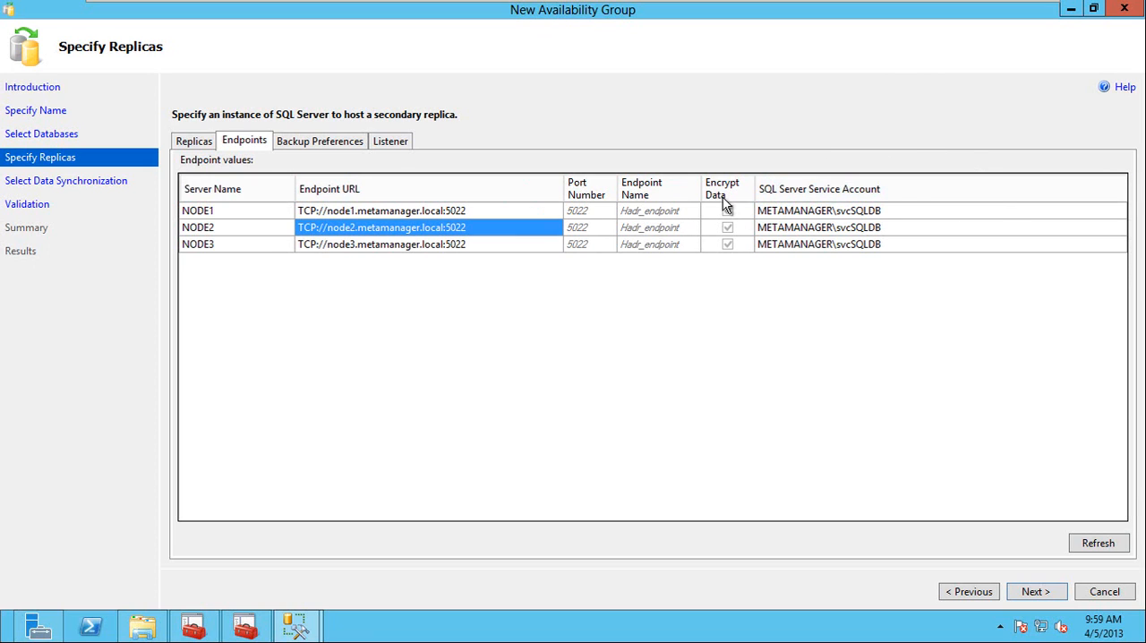
left_click(313, 143)
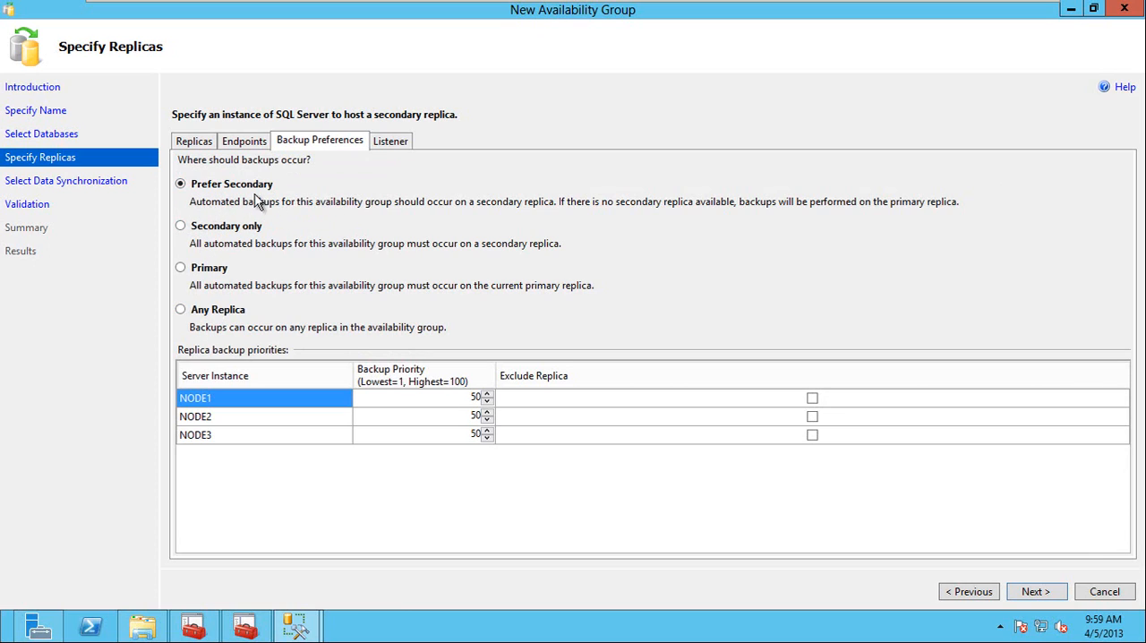
Choose to create an availability group listener with DNS name AGListner and port 6325.
left_click(391, 143)
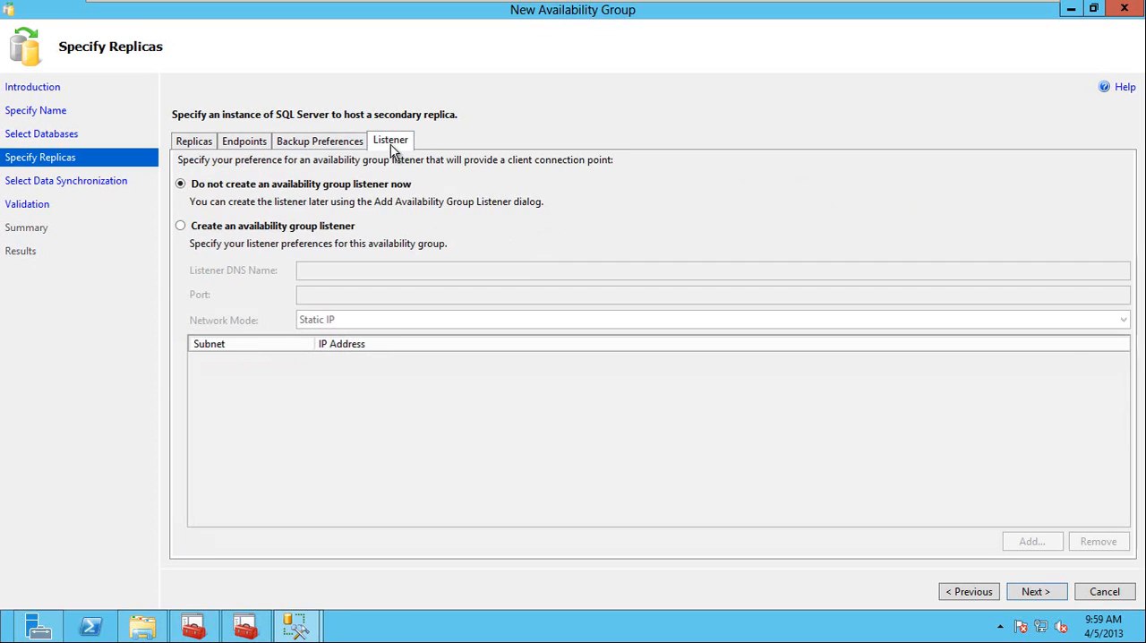
left_click(335, 276)
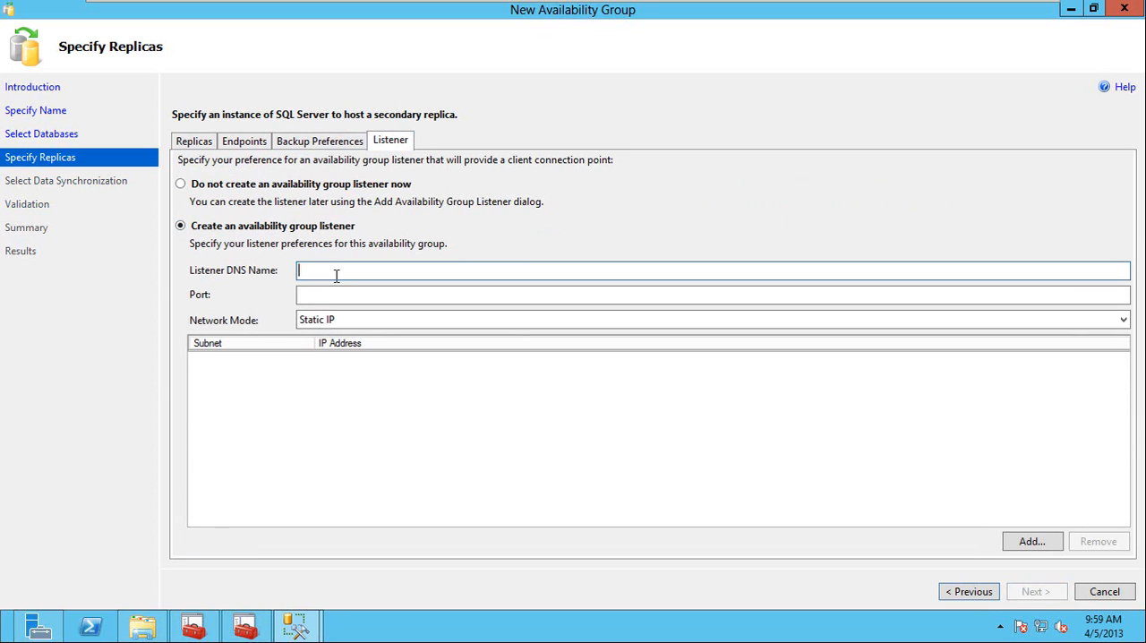
type("AGListner")
left_click(335, 294)
type("6")
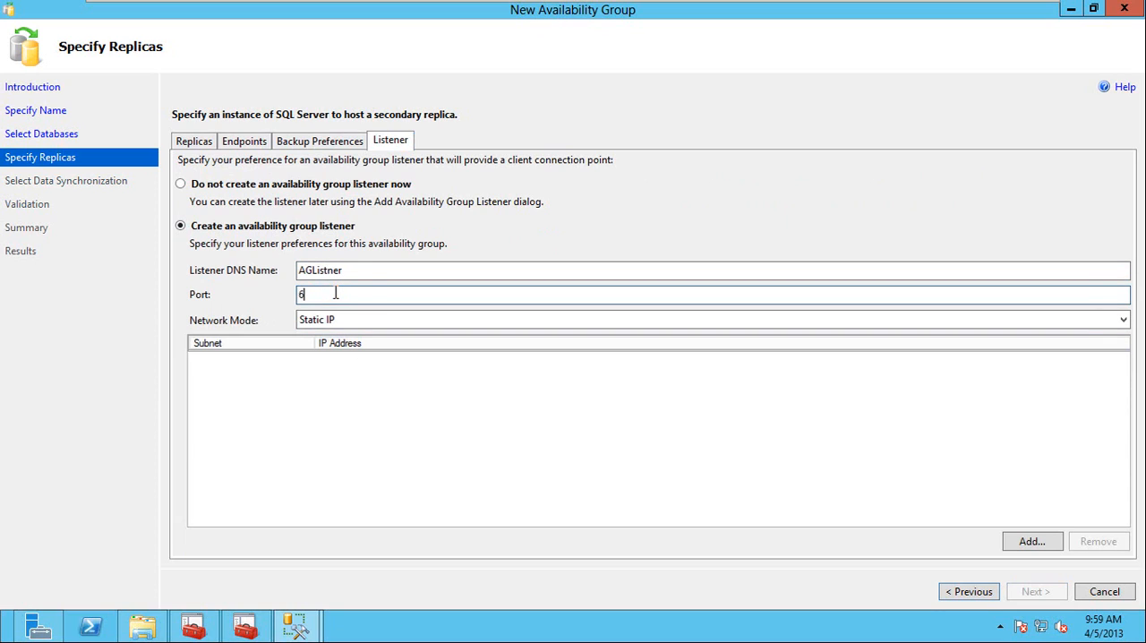
type("325")
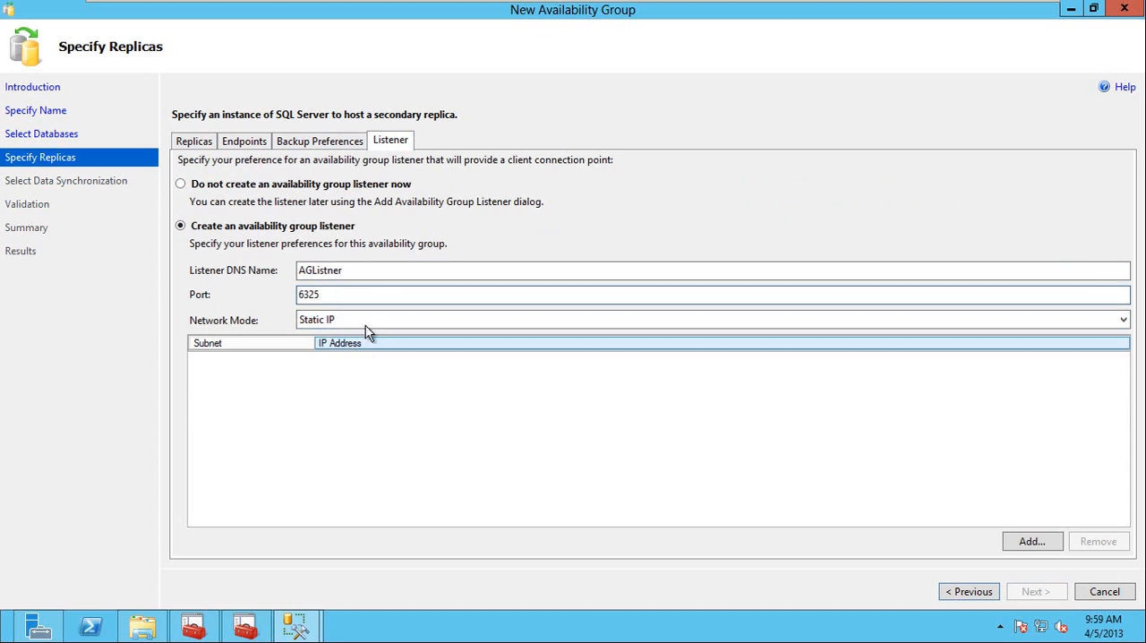
Add static IP address 192.168.1.120 on subnet 192.168.1.0/24 to the listener, and proceed to the initial data synchronization settings.
left_click(1033, 541)
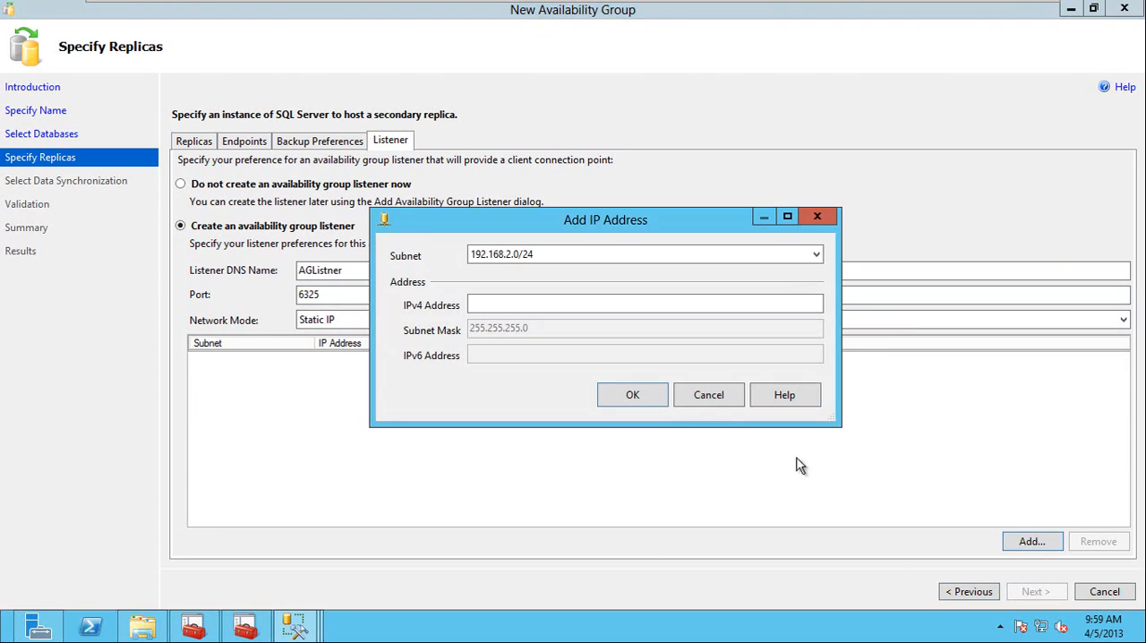
left_click(537, 259)
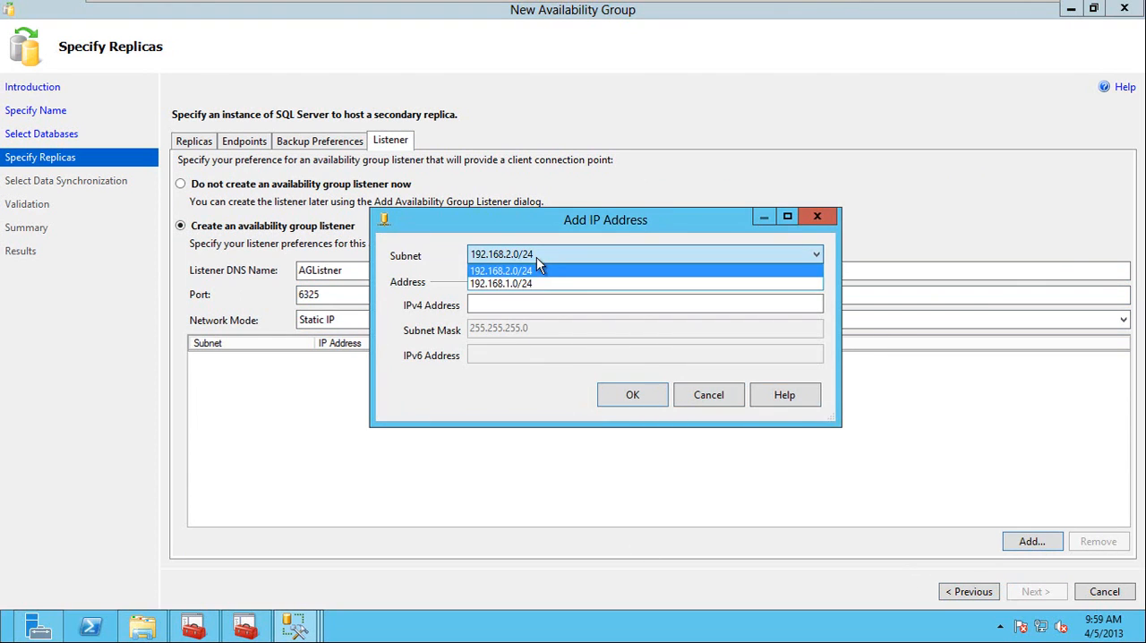
left_click(520, 283)
left_click(514, 300)
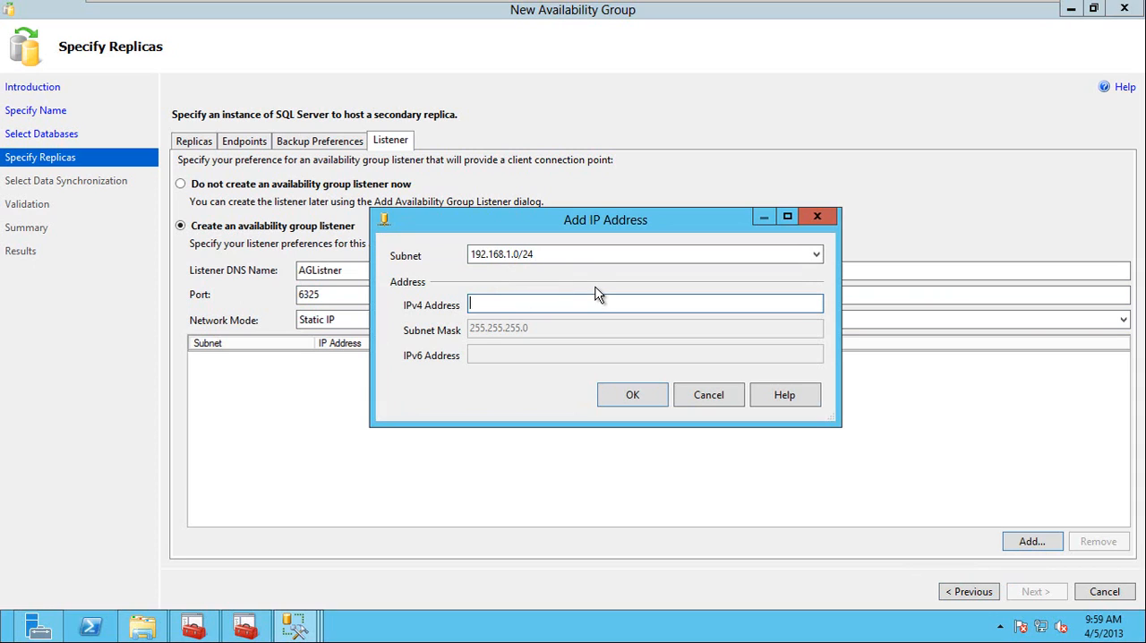
type("192.168.1.120")
left_click(629, 395)
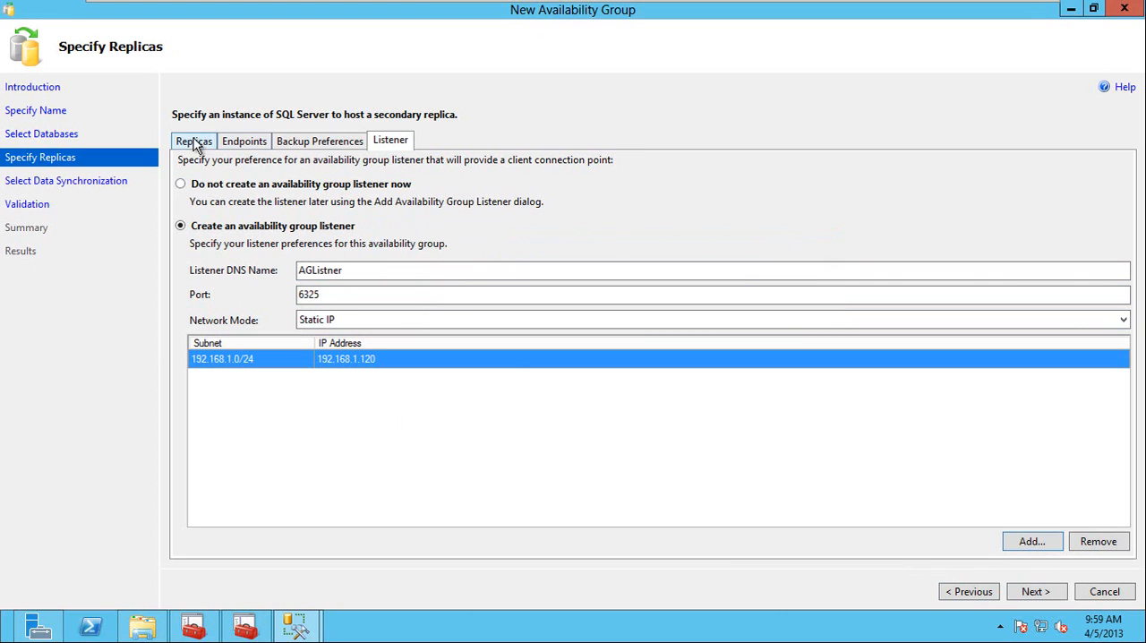
left_click(194, 141)
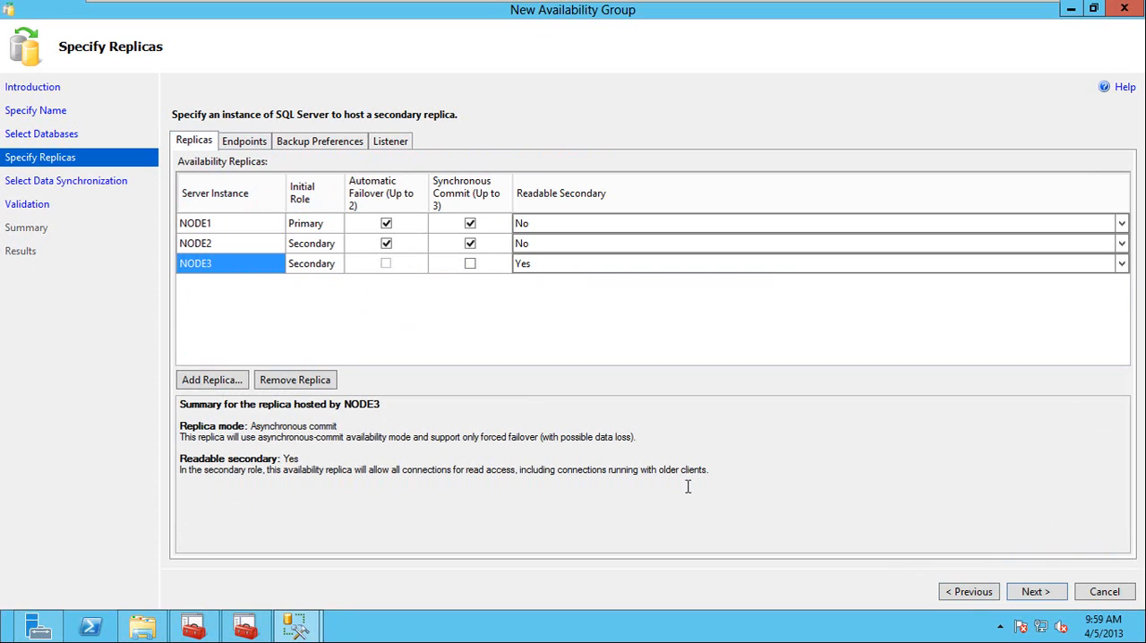
left_click(1040, 595)
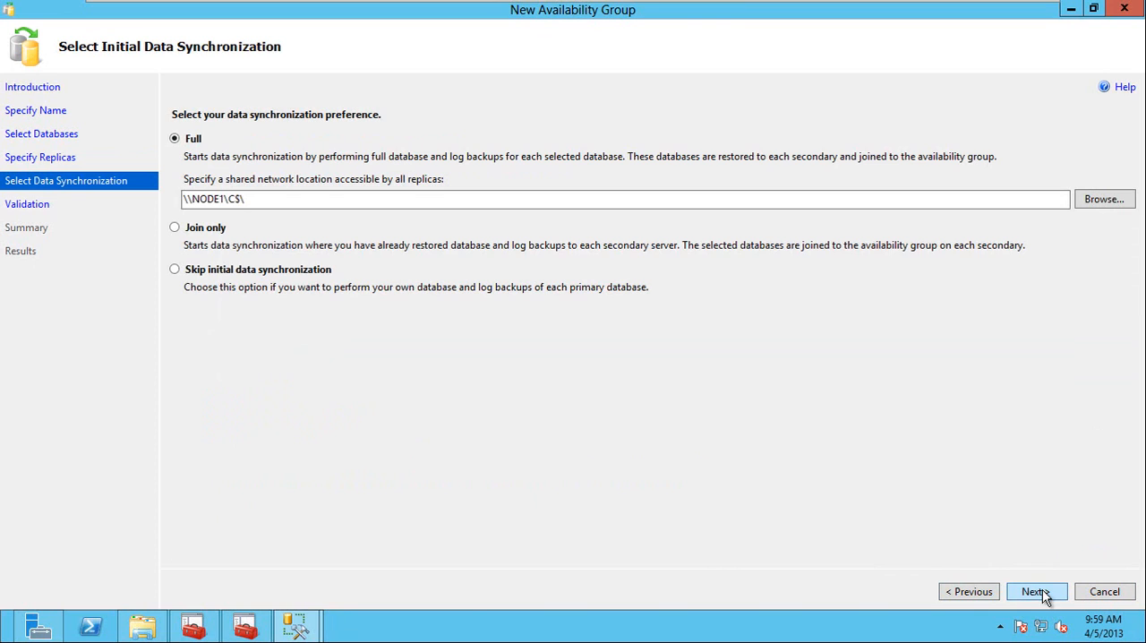
Restore down the wizard, inspect the databases on NODE2 and NODE3 in Object Explorer, and return to the wizard.
left_click(282, 197)
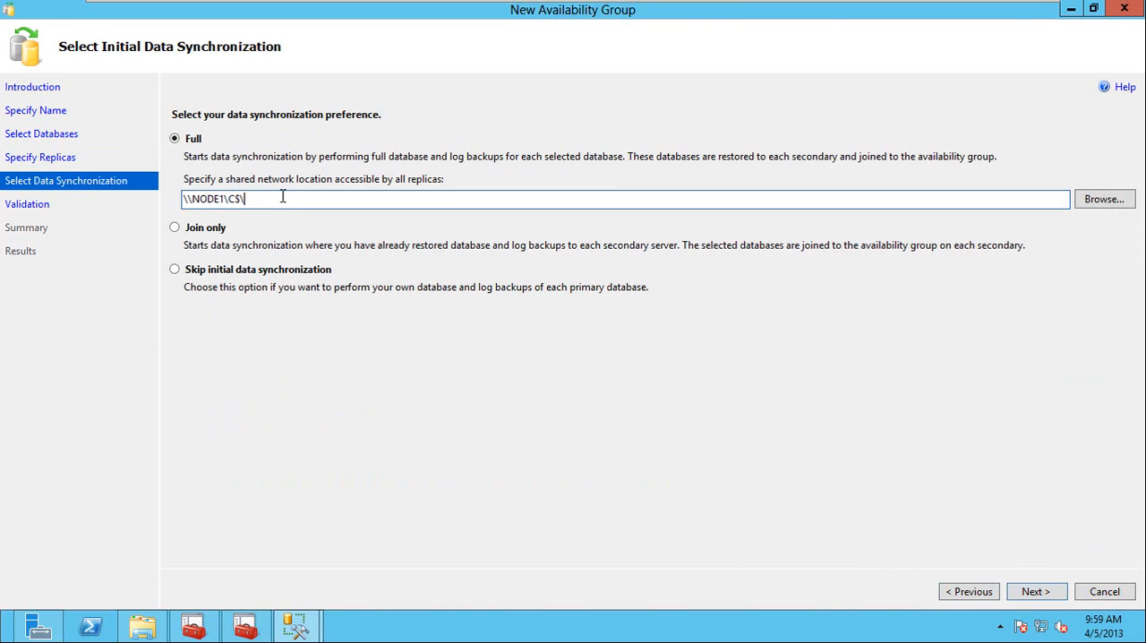
double_click(489, 15)
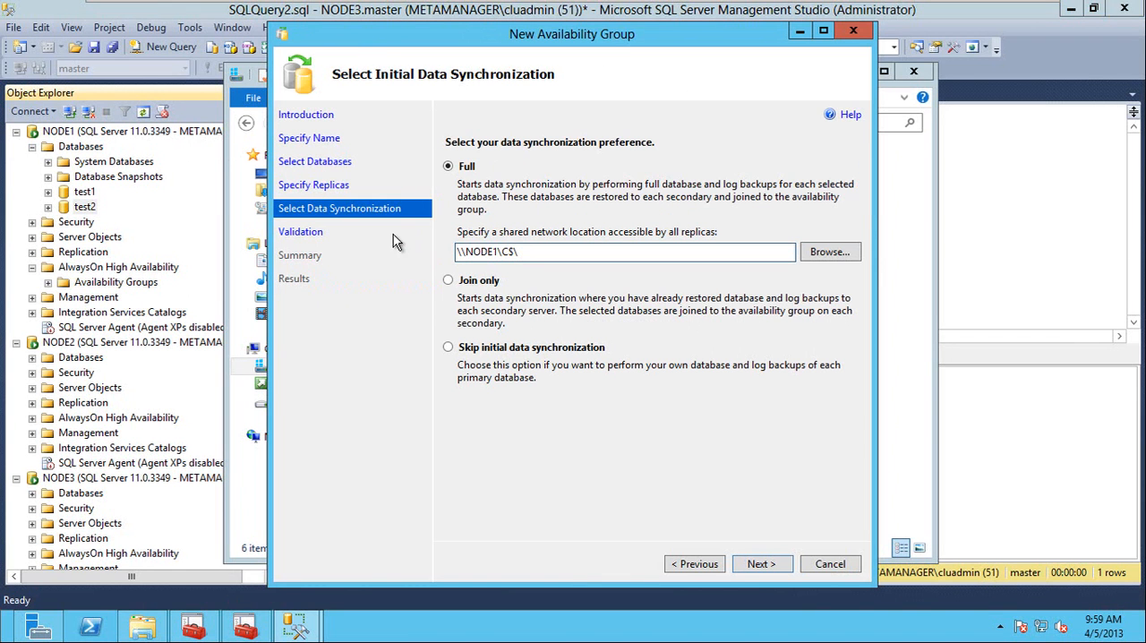
double_click(85, 363)
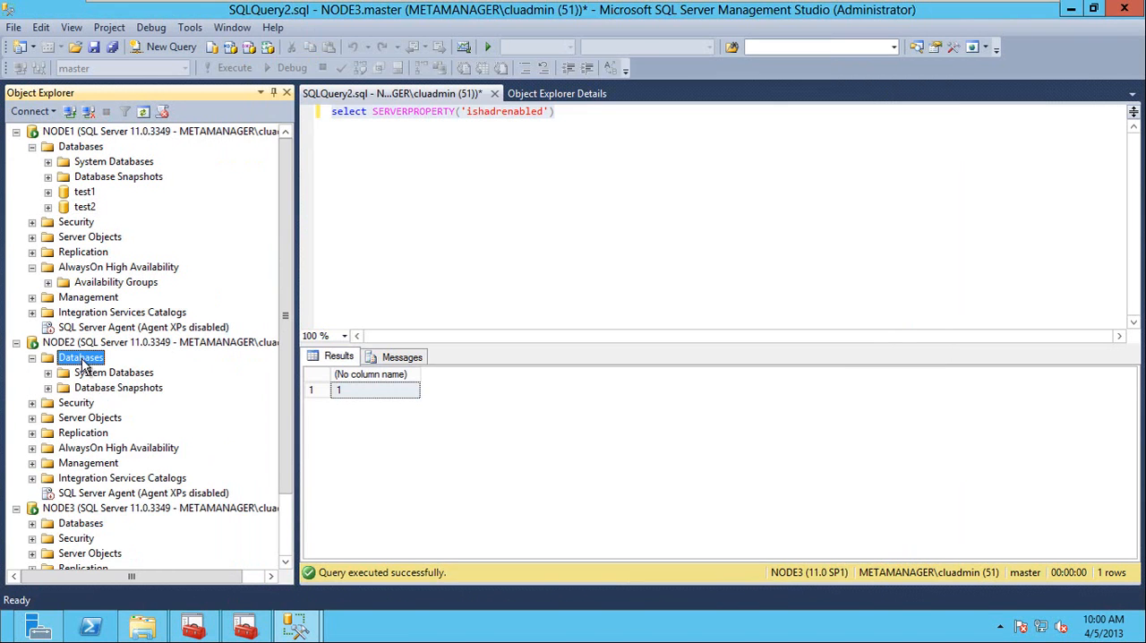
double_click(81, 523)
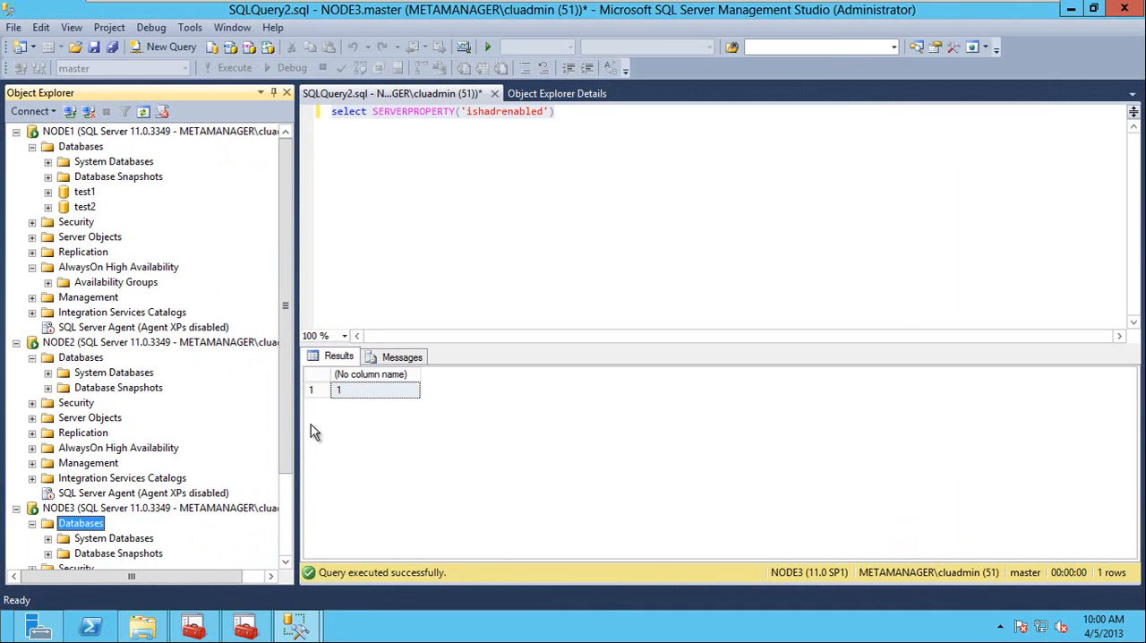
mouse_move(297, 624)
left_click(405, 490)
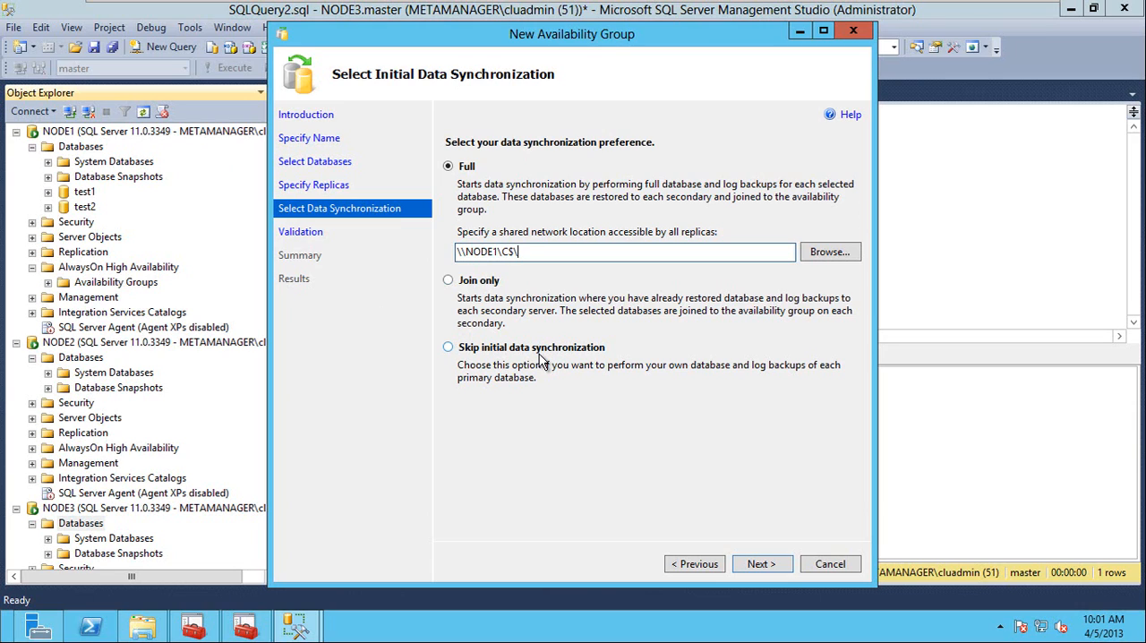
Keep Full data synchronization with the shared location \\NODE1\C$\ and proceed through validation to the summary.
left_click(544, 254)
left_click_drag(564, 252, 432, 250)
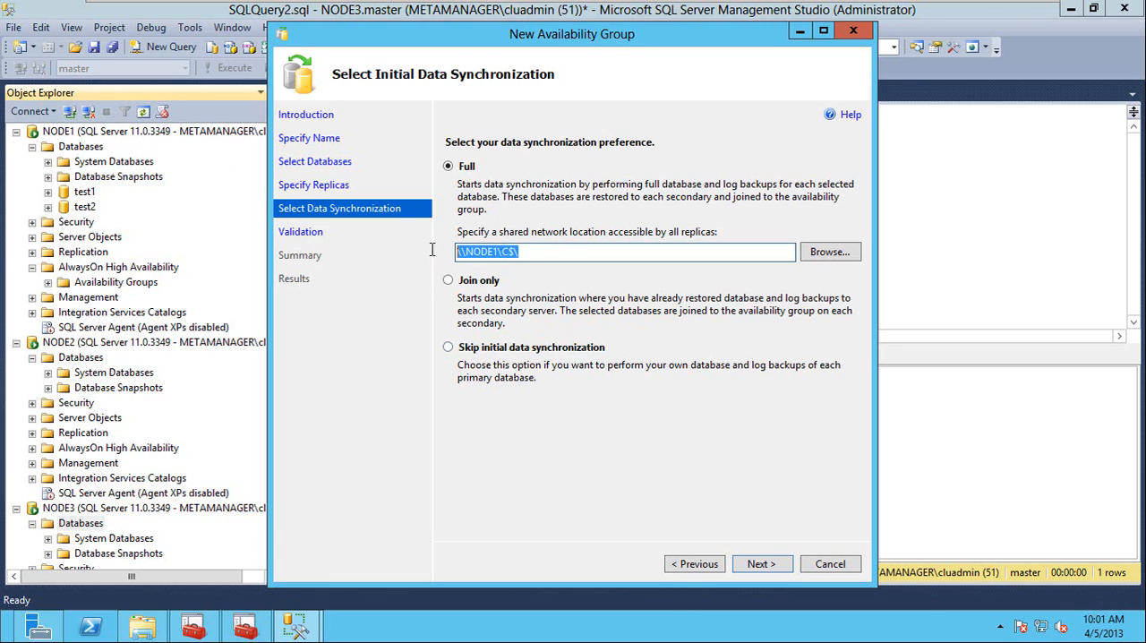
left_click(543, 251)
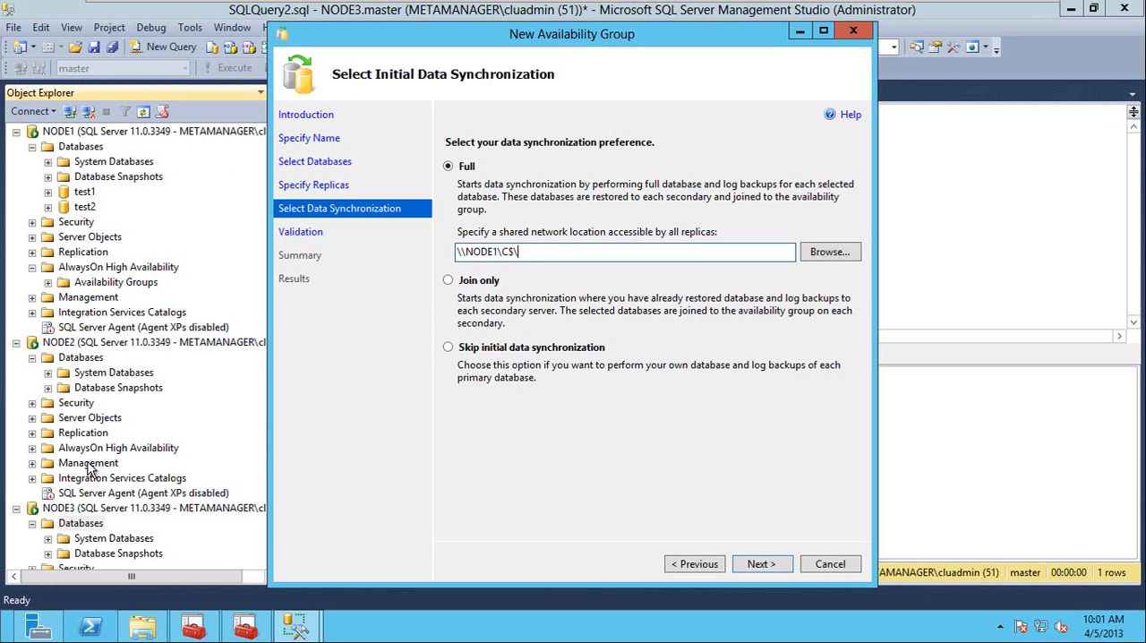
left_click(761, 564)
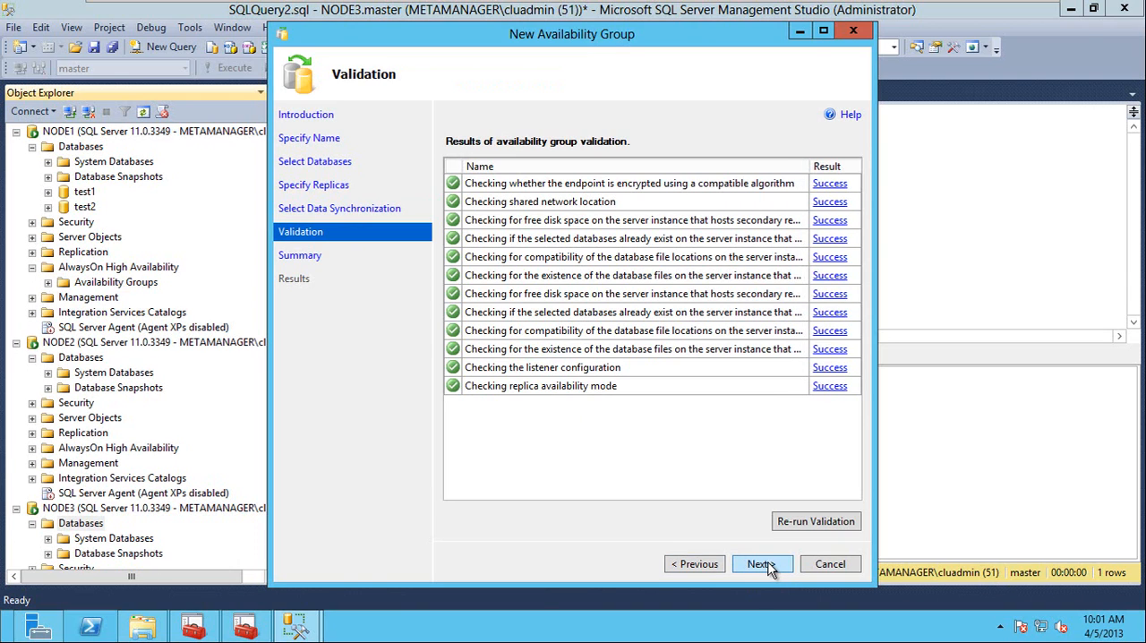
left_click(761, 564)
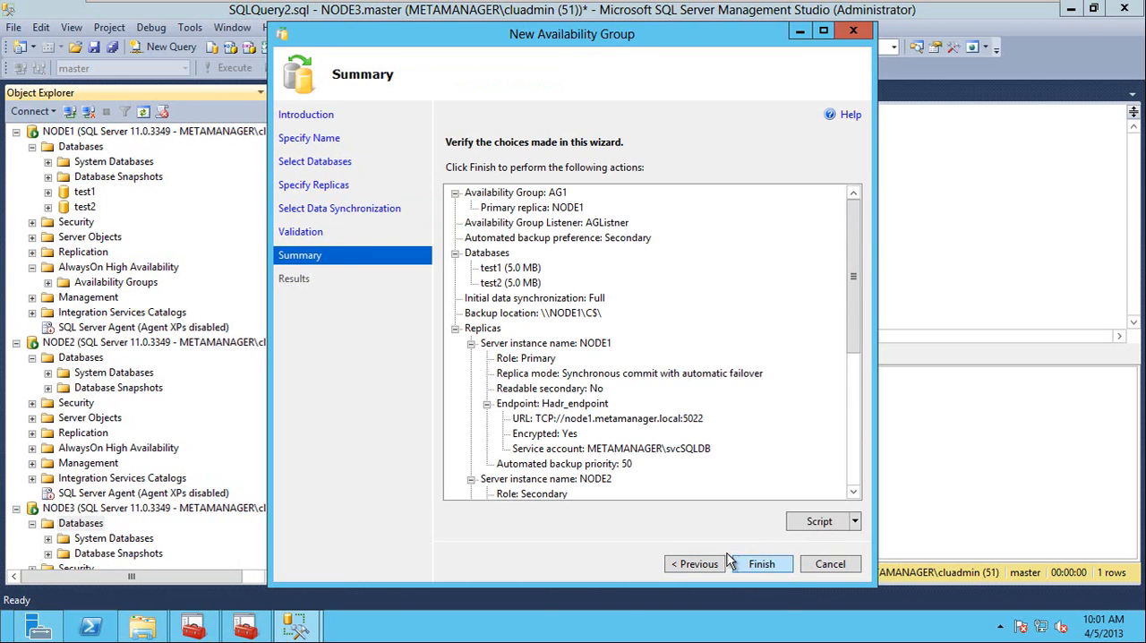
Go back to the validation page, maximize the wizard to review the full check names, and return to the summary.
left_click(696, 564)
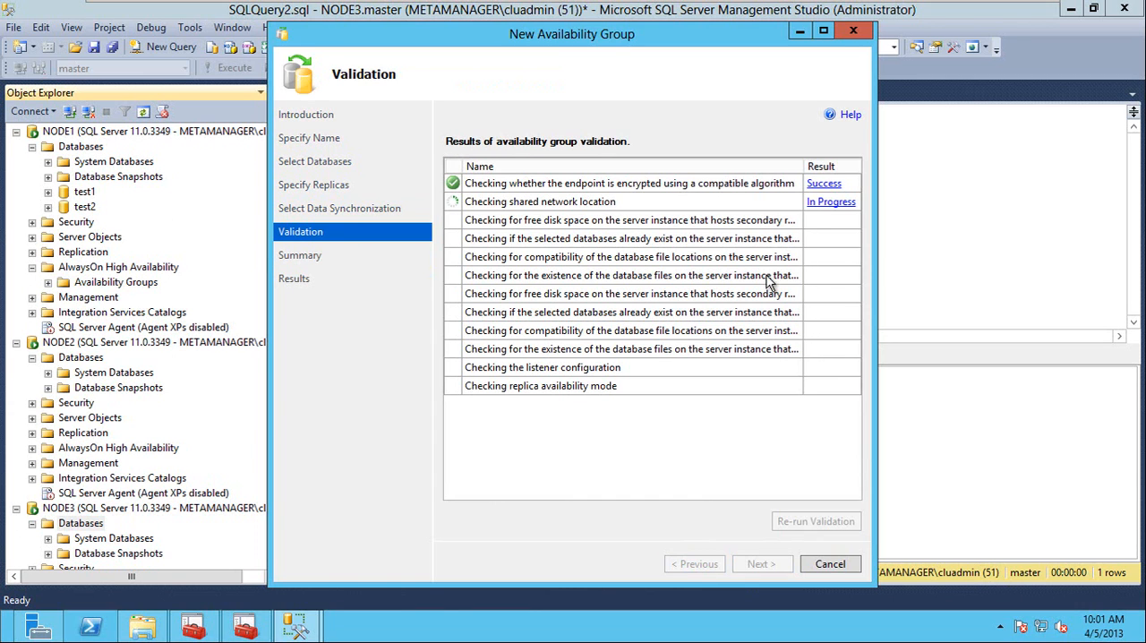
left_click(824, 32)
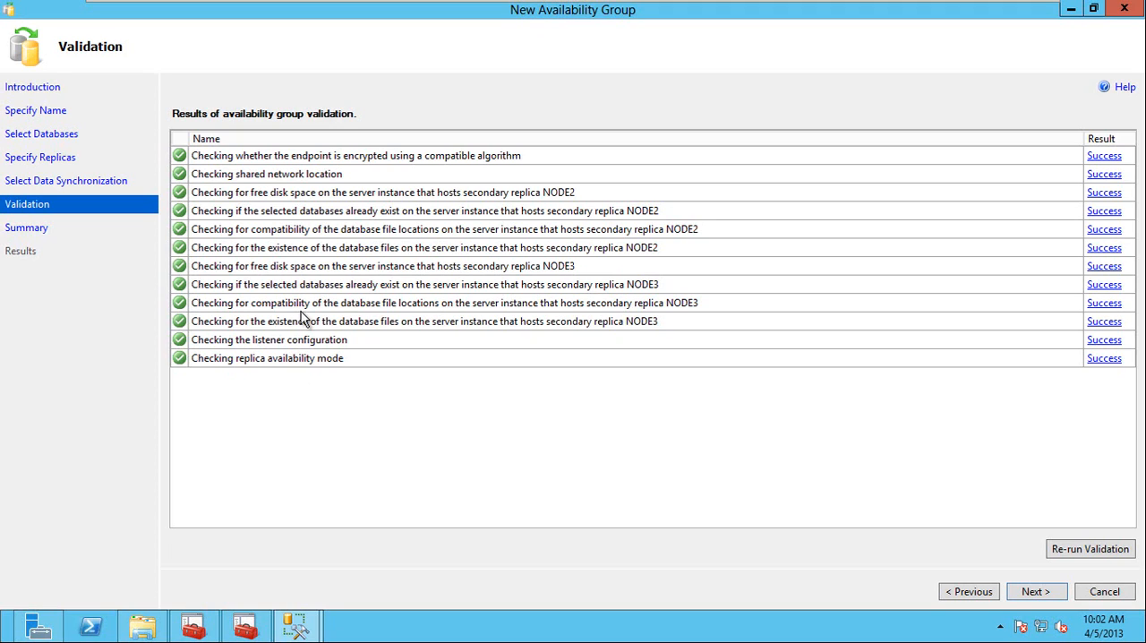
left_click(1038, 593)
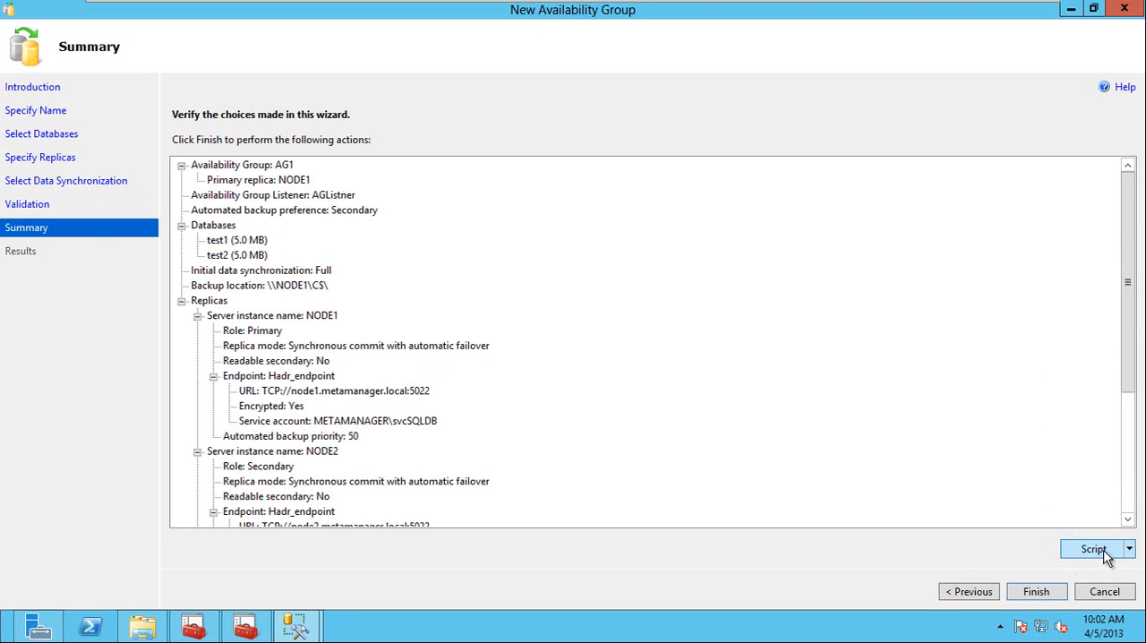
Finish the wizard to create availability group AG1, restore down its window, and show more details of the progress.
left_click(1034, 594)
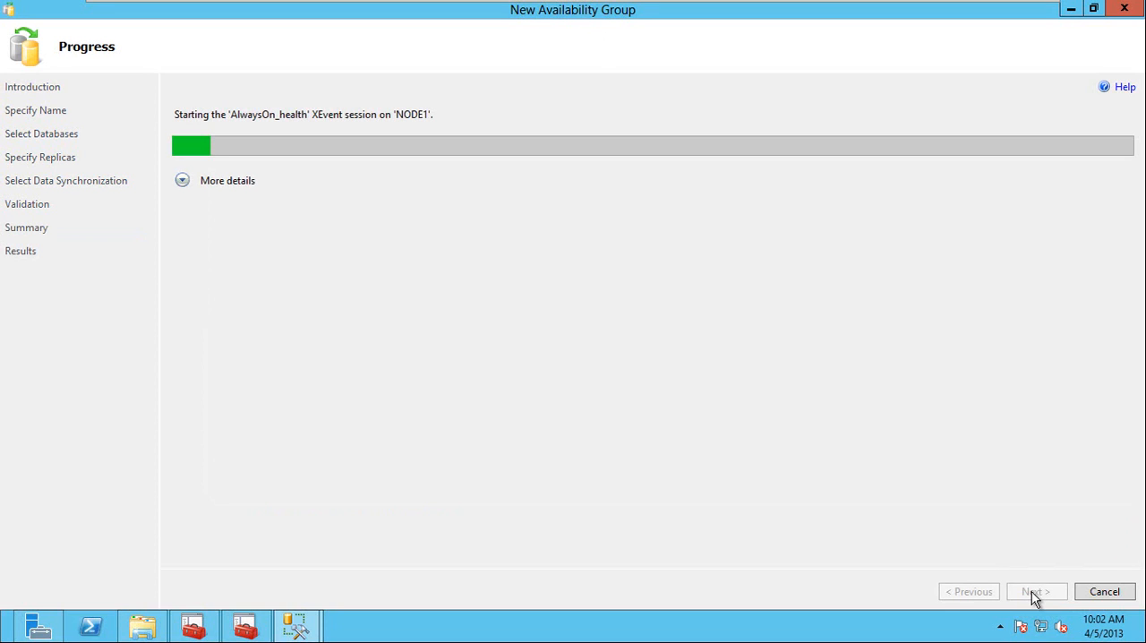
double_click(940, 19)
left_click(456, 209)
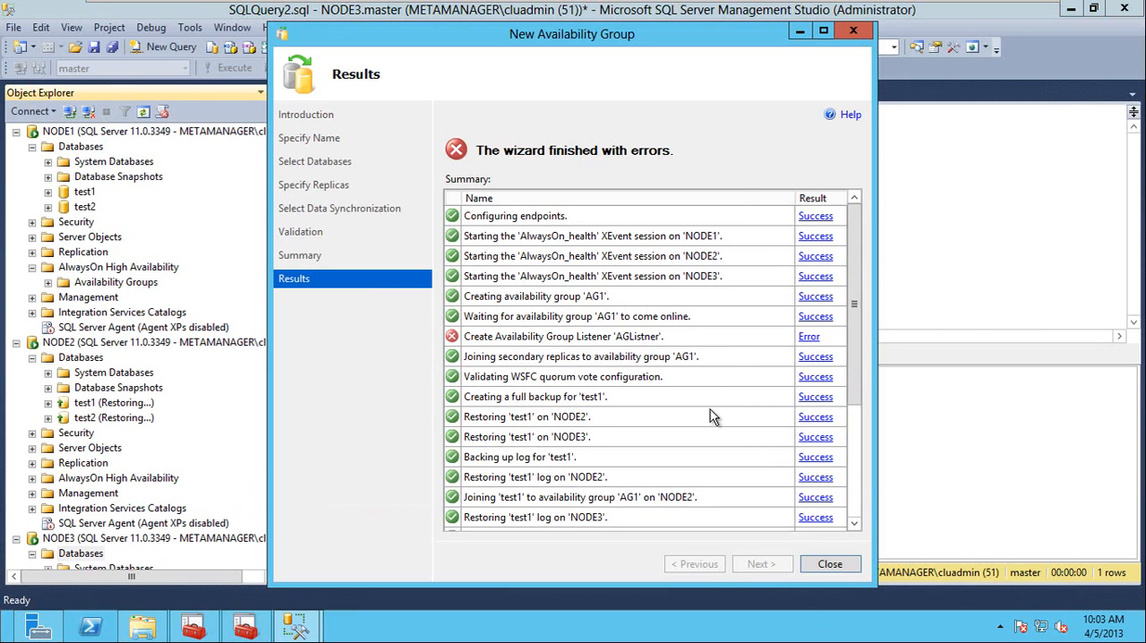
Read the error details for the listener creation, then inspect the AG1 role's summary and resources in Failover Cluster Manager.
left_click(810, 338)
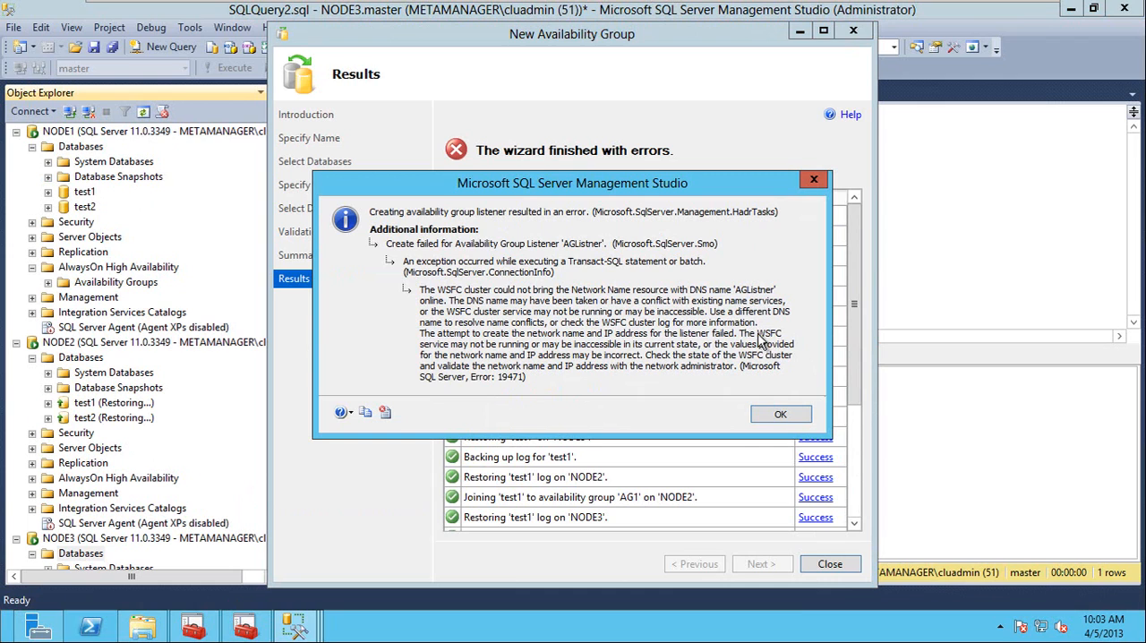
left_click(777, 415)
left_click(193, 627)
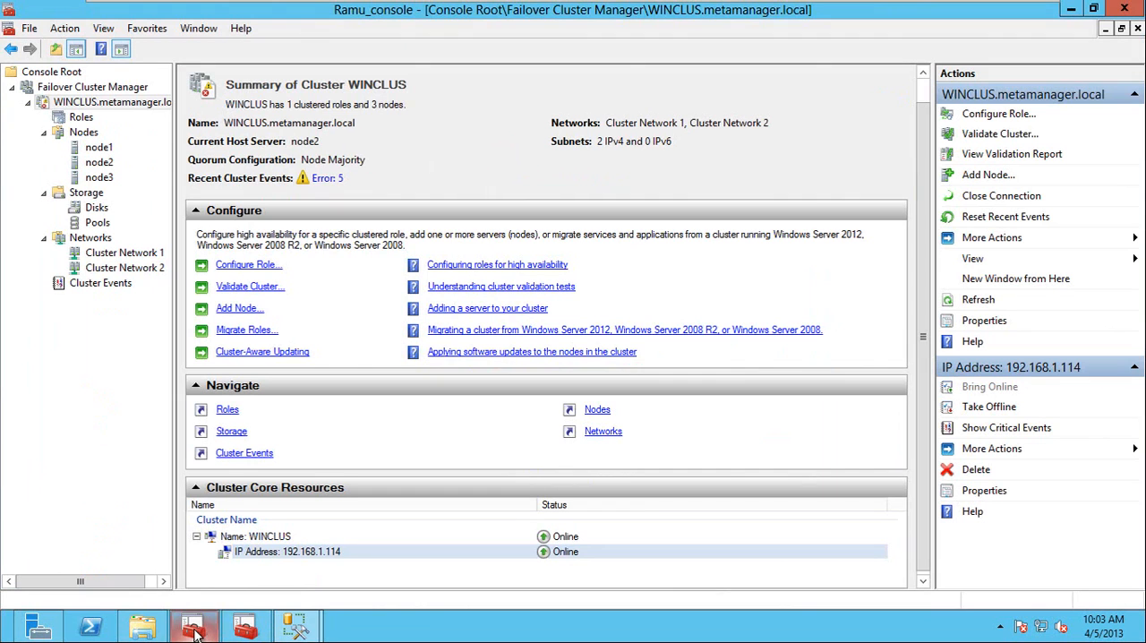
left_click(80, 119)
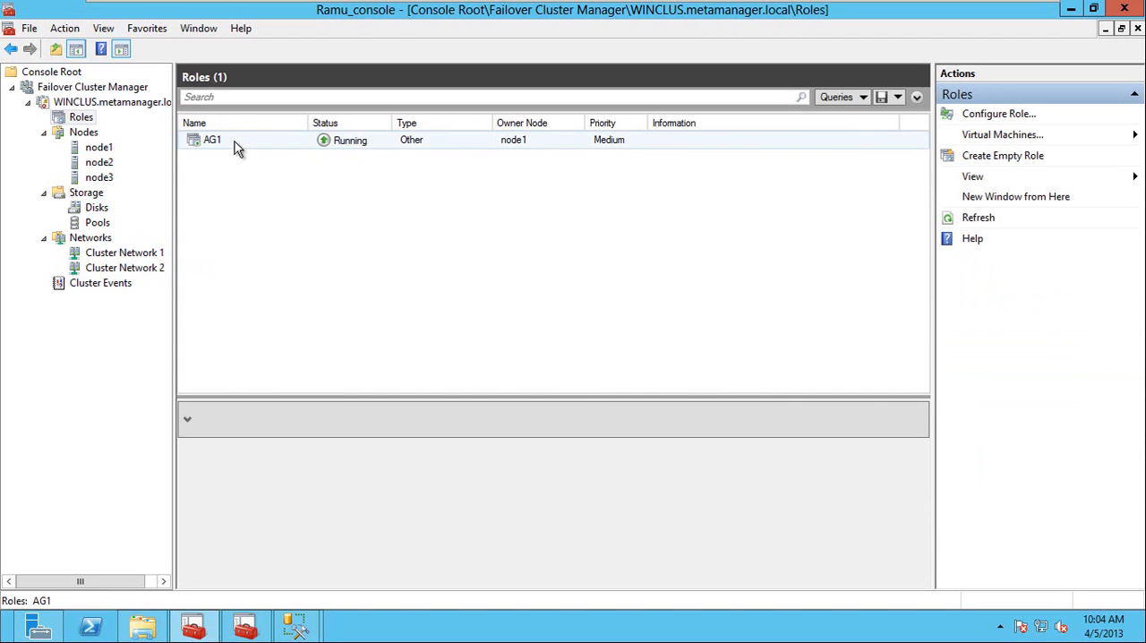
left_click(234, 141)
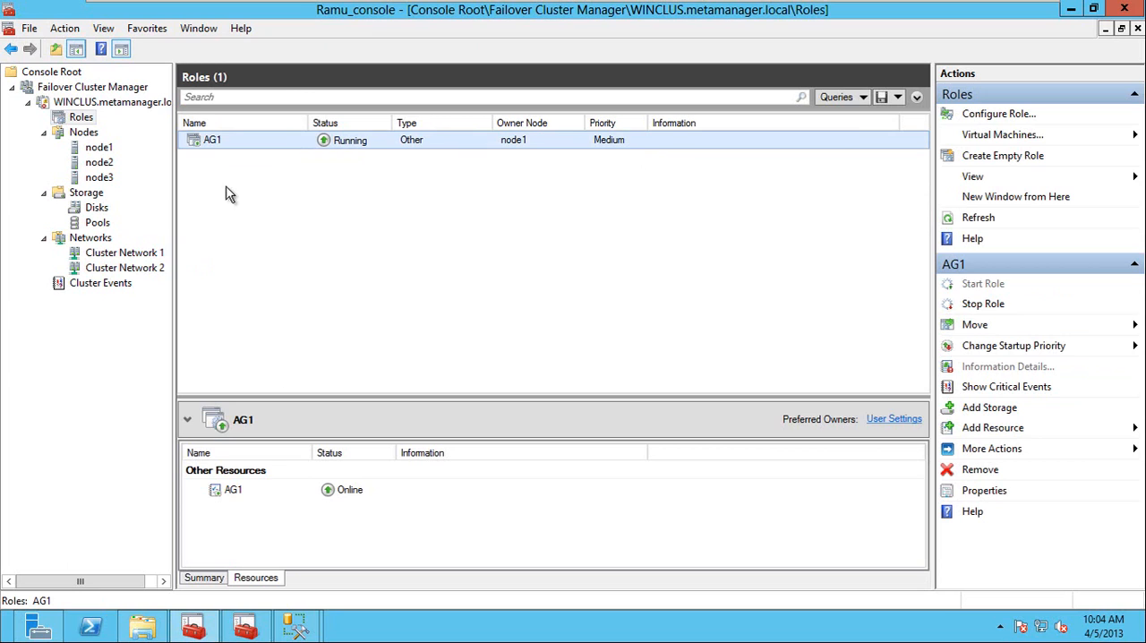
left_click(217, 580)
left_click(274, 579)
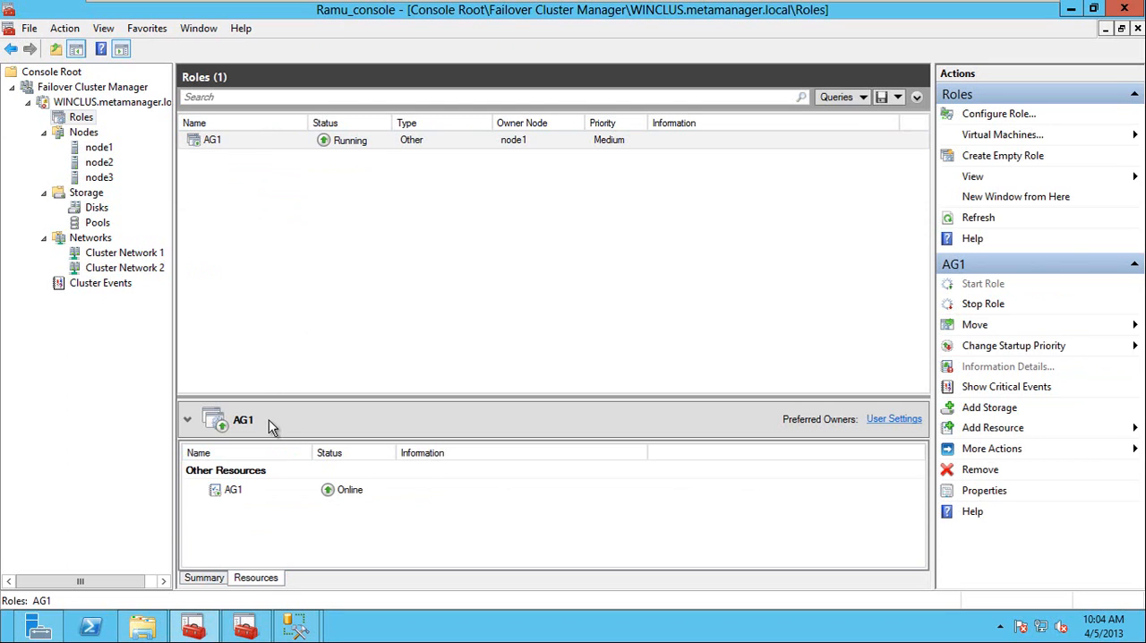
Return to the New Availability Group wizard results and close the wizard.
mouse_move(285, 625)
left_click(396, 528)
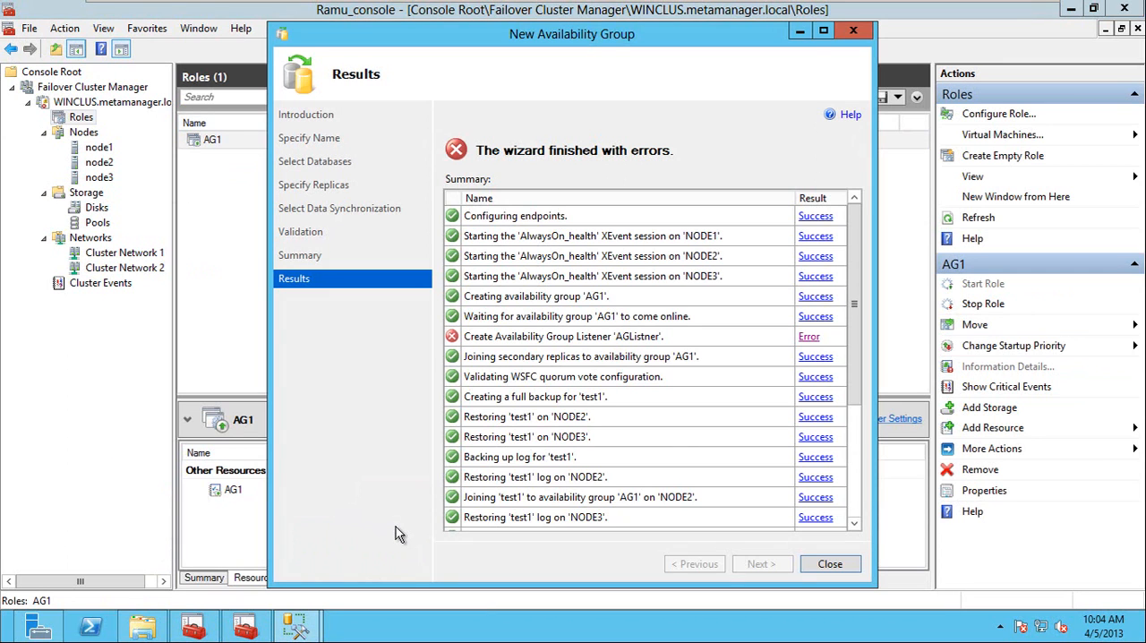
left_click(830, 564)
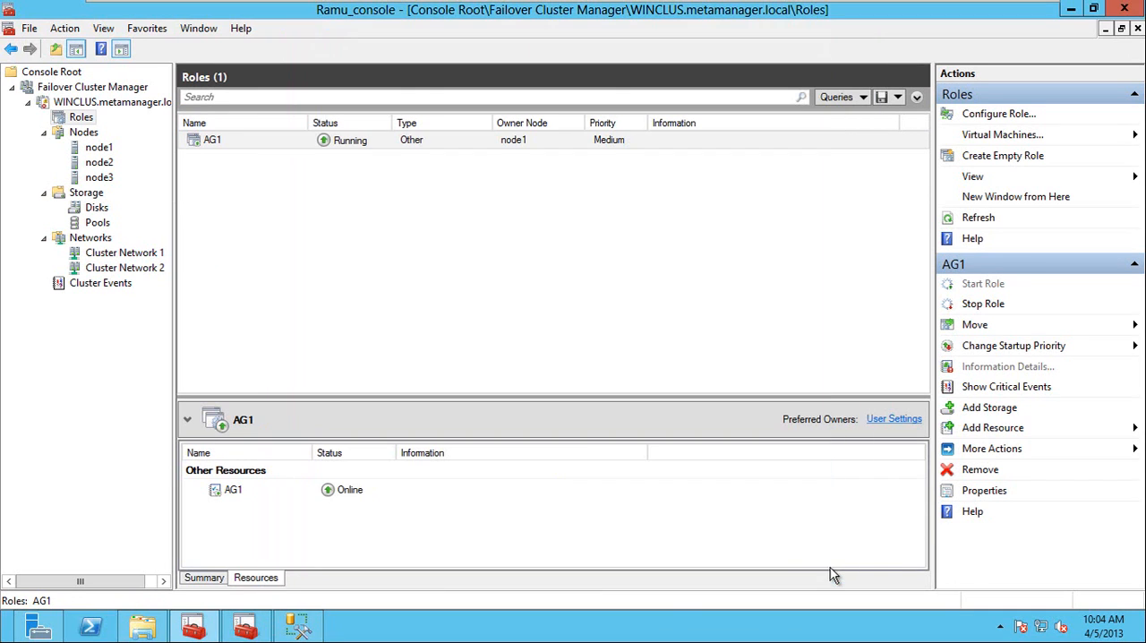
In Management Studio, refresh AlwaysOn High Availability on NODE1 and inspect AG1's listeners and availability databases.
left_click(299, 629)
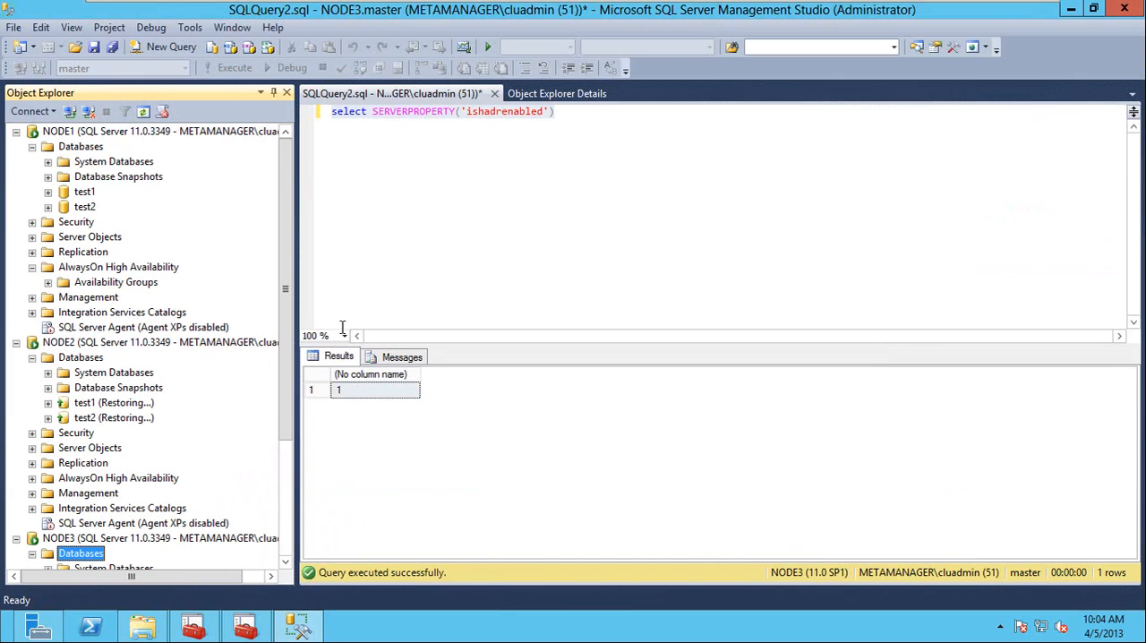
right_click(104, 268)
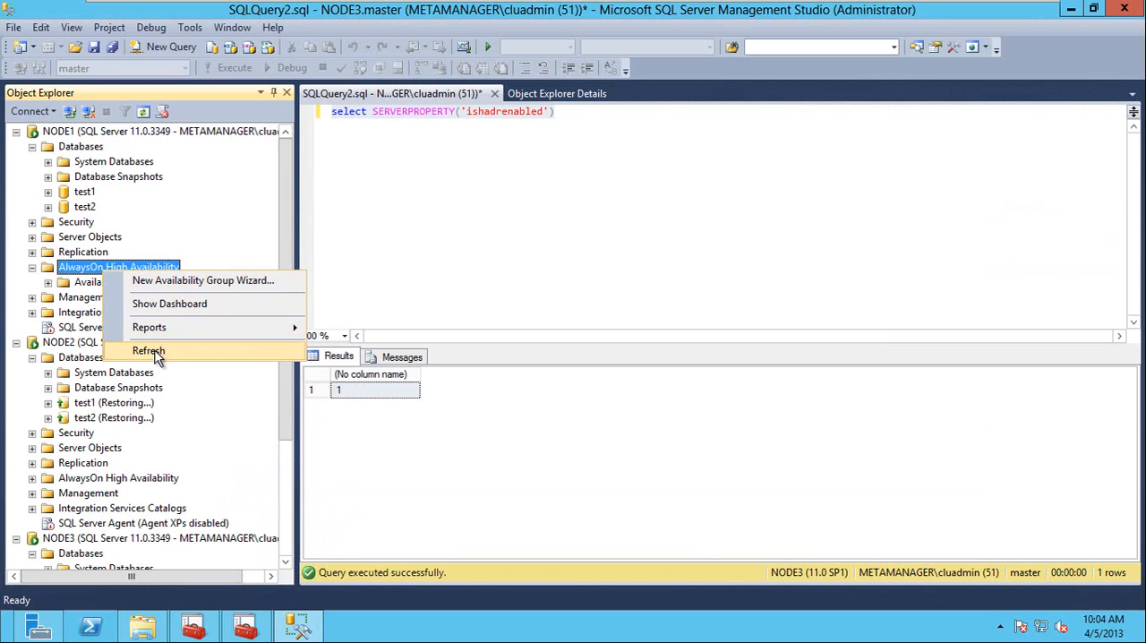
left_click(155, 352)
double_click(125, 283)
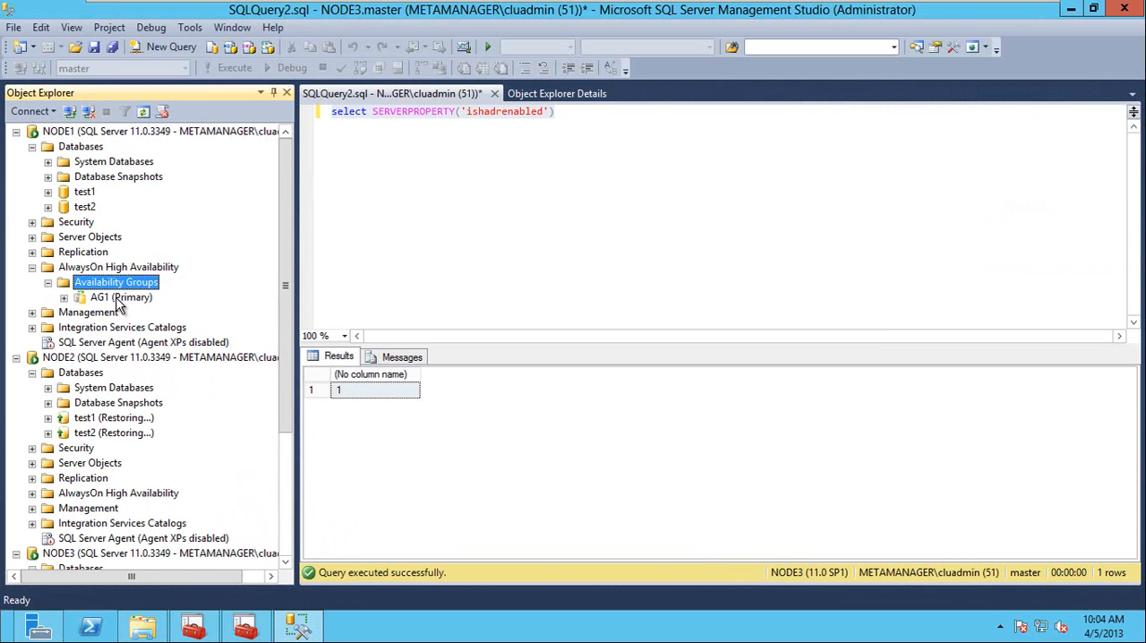
double_click(120, 298)
left_click(142, 342)
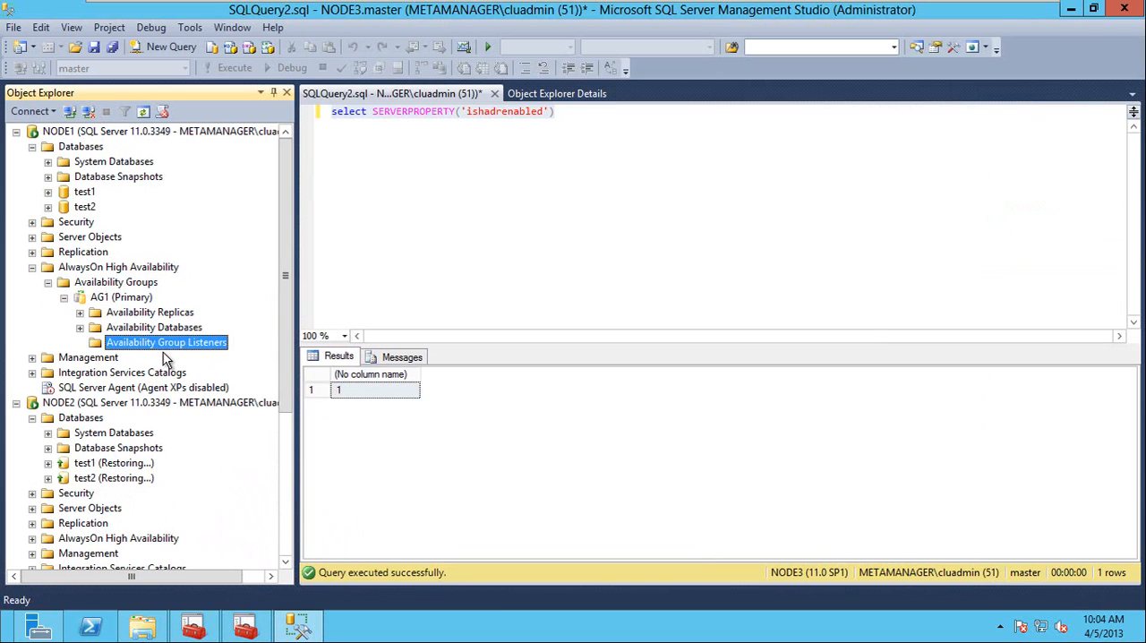
double_click(144, 328)
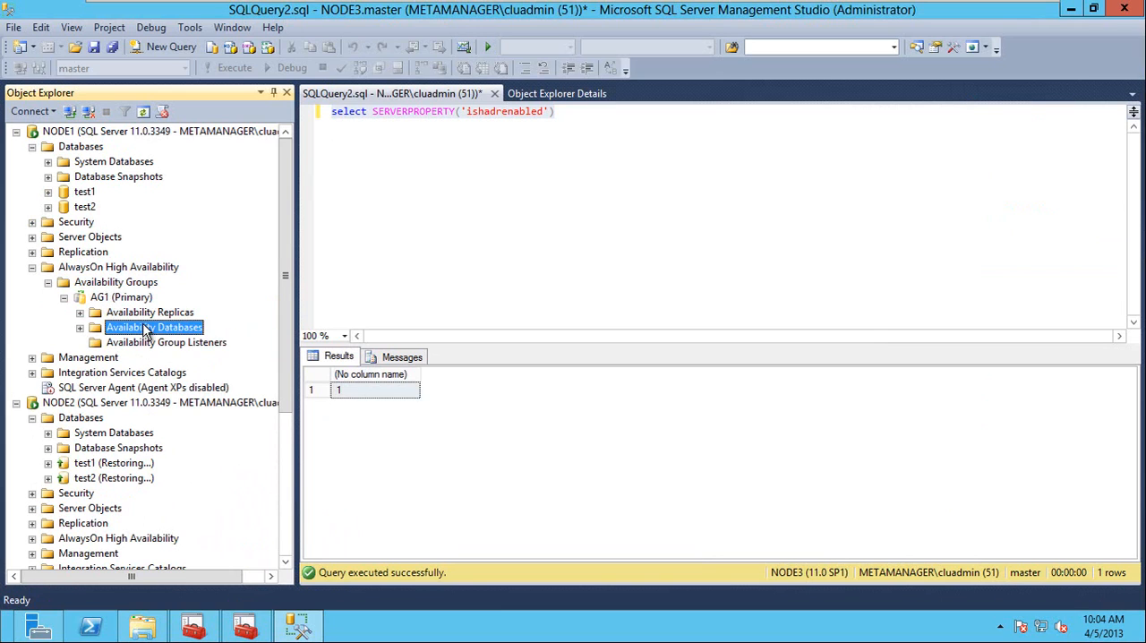
Start a new listener for AG1 with DNS name AGListner, port 6325 and Static IP network mode.
right_click(154, 376)
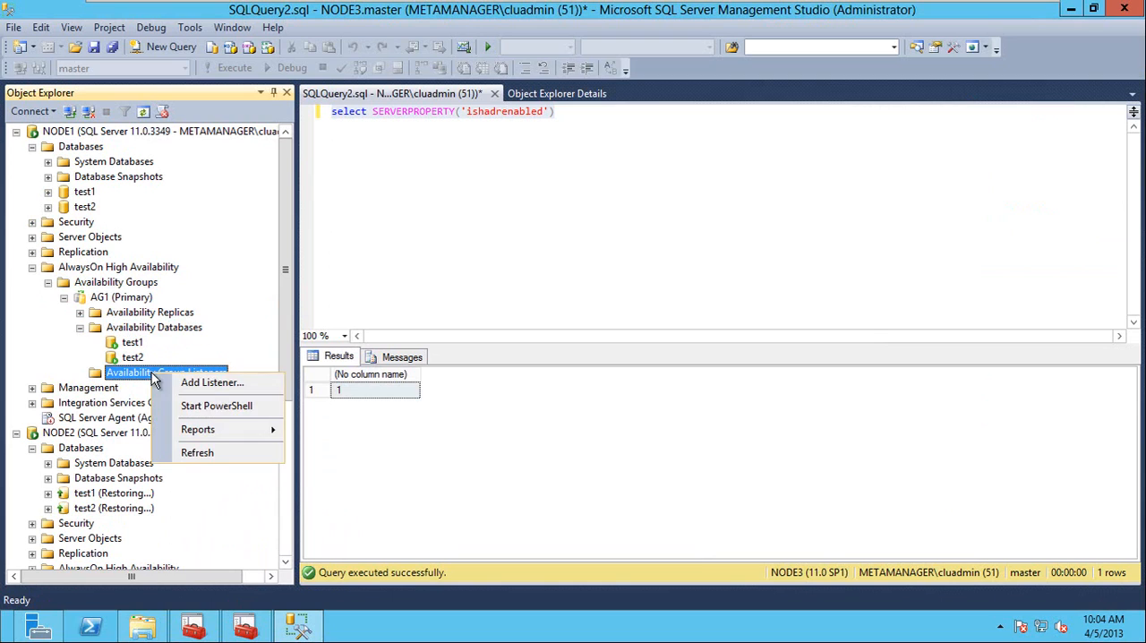
left_click(231, 392)
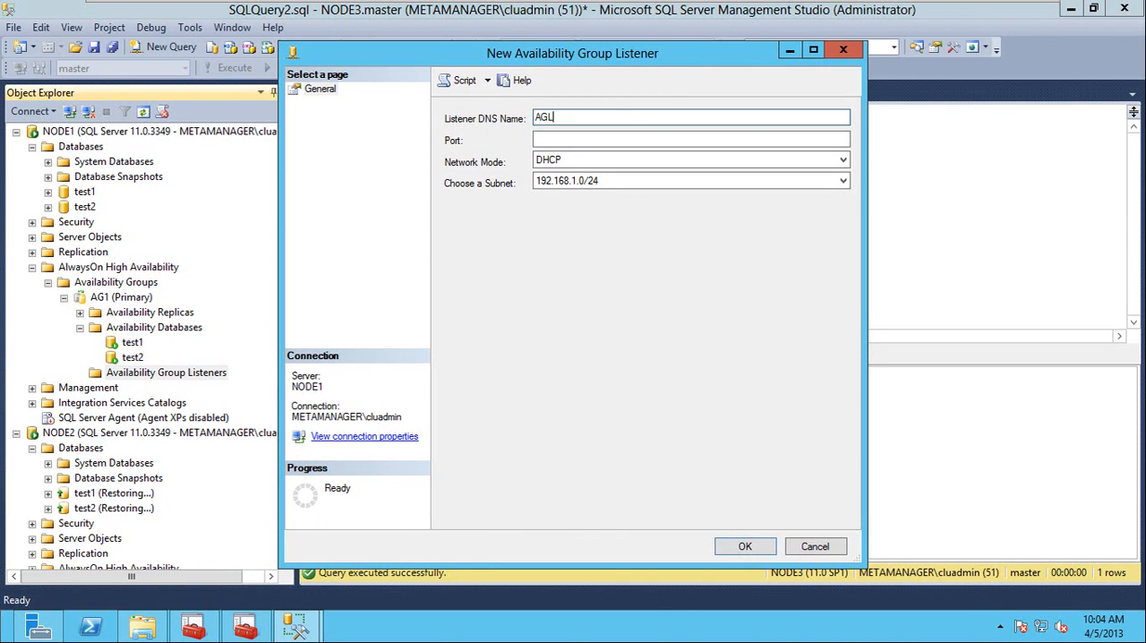
key("Tab")
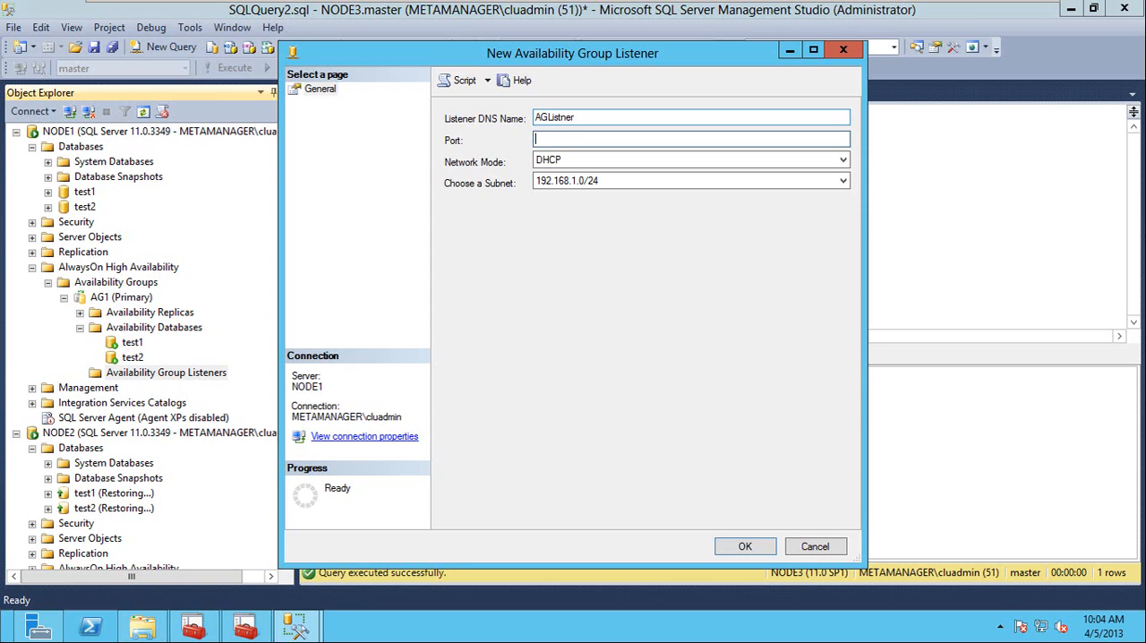
type("6325")
key("Tab")
key("Down")
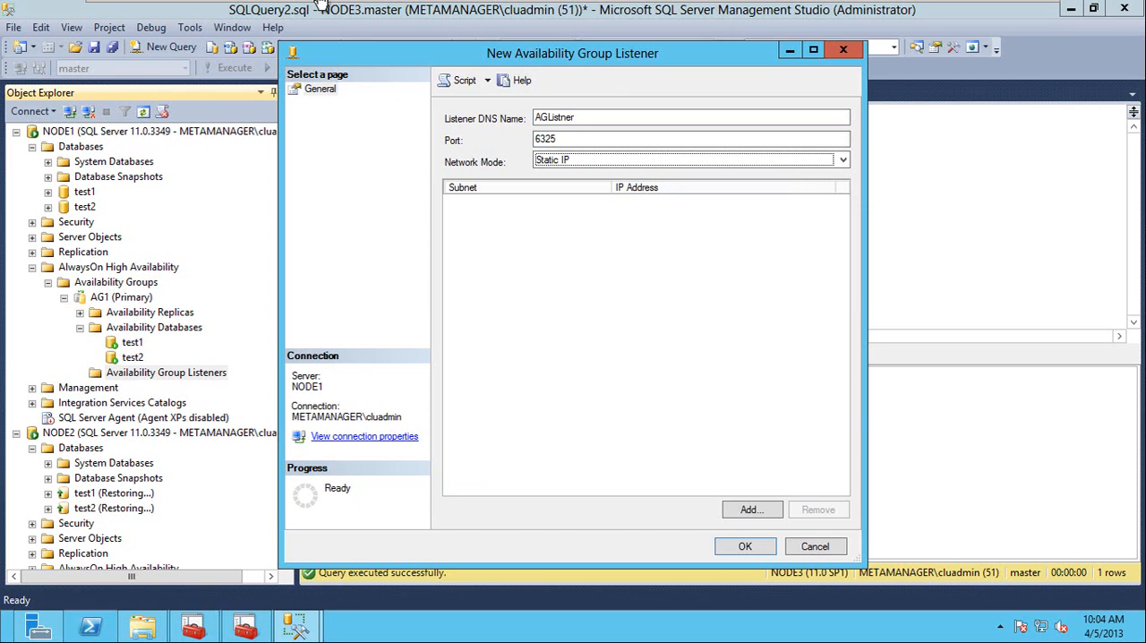
Switch to the domain controller and examine the metamanager.local forward and 1.168.192 reverse lookup zones in DNS Manager, then close it.
left_click(230, 12)
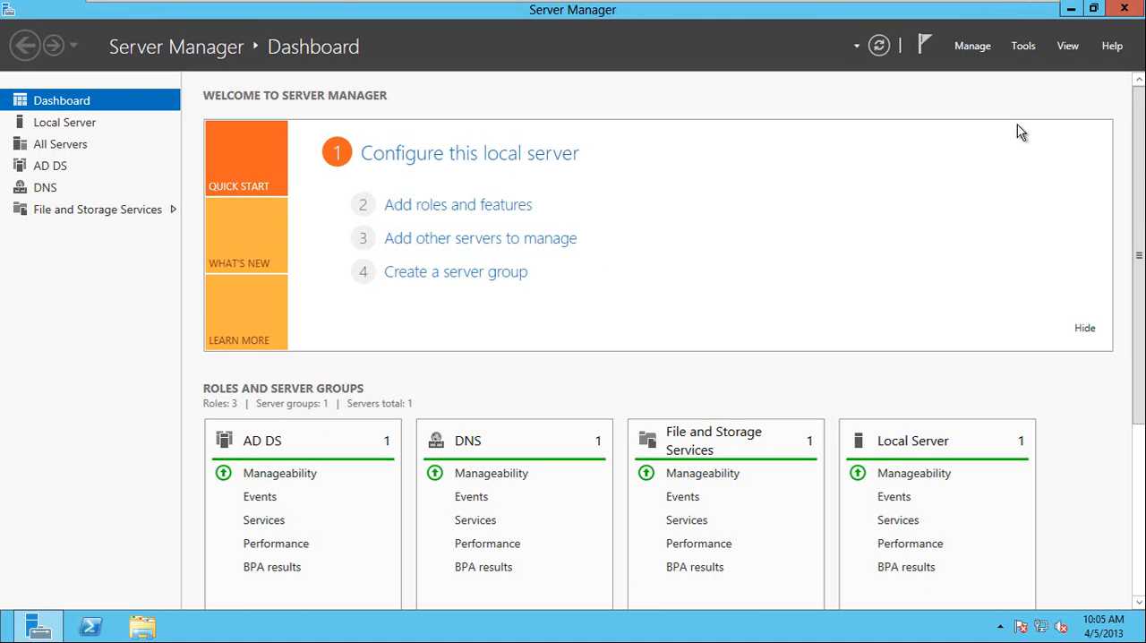
left_click(1029, 44)
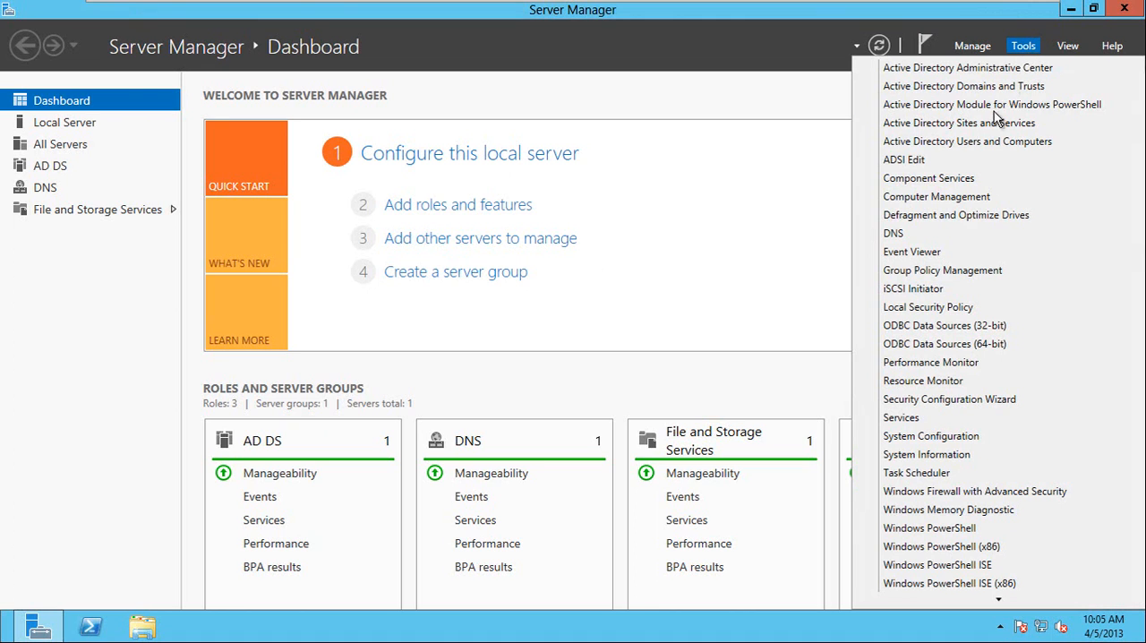
left_click(915, 235)
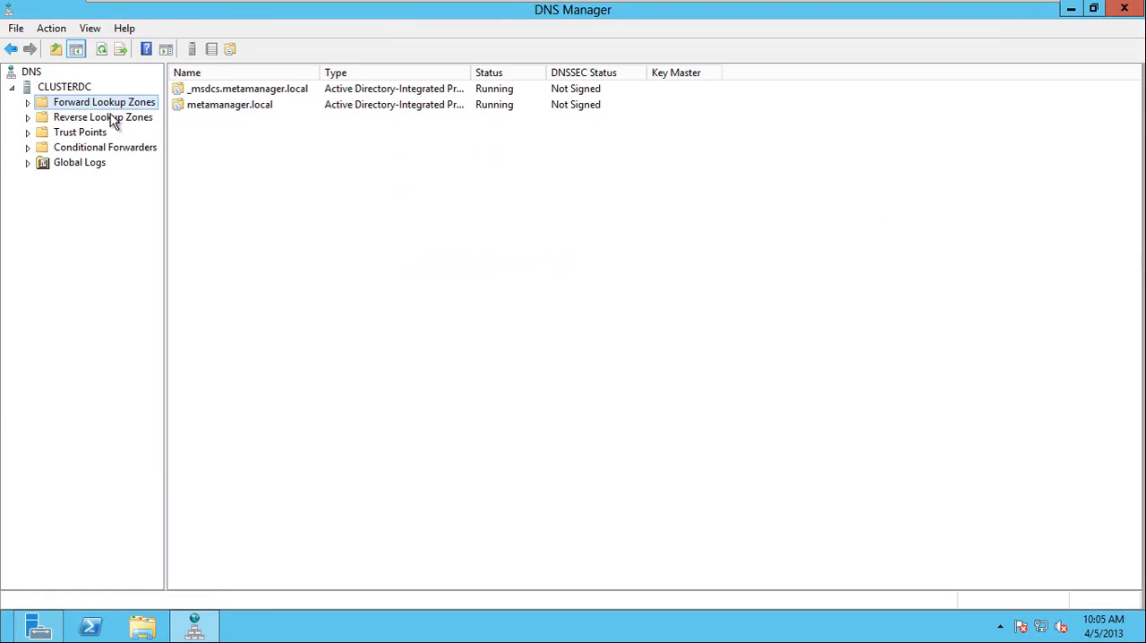
double_click(85, 105)
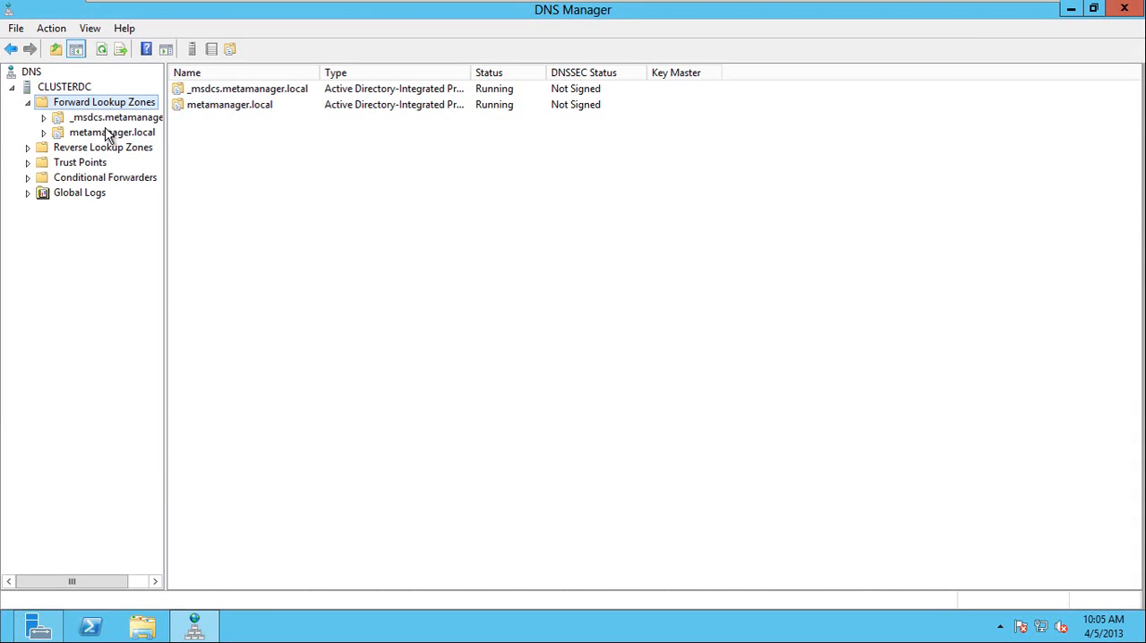
left_click(105, 132)
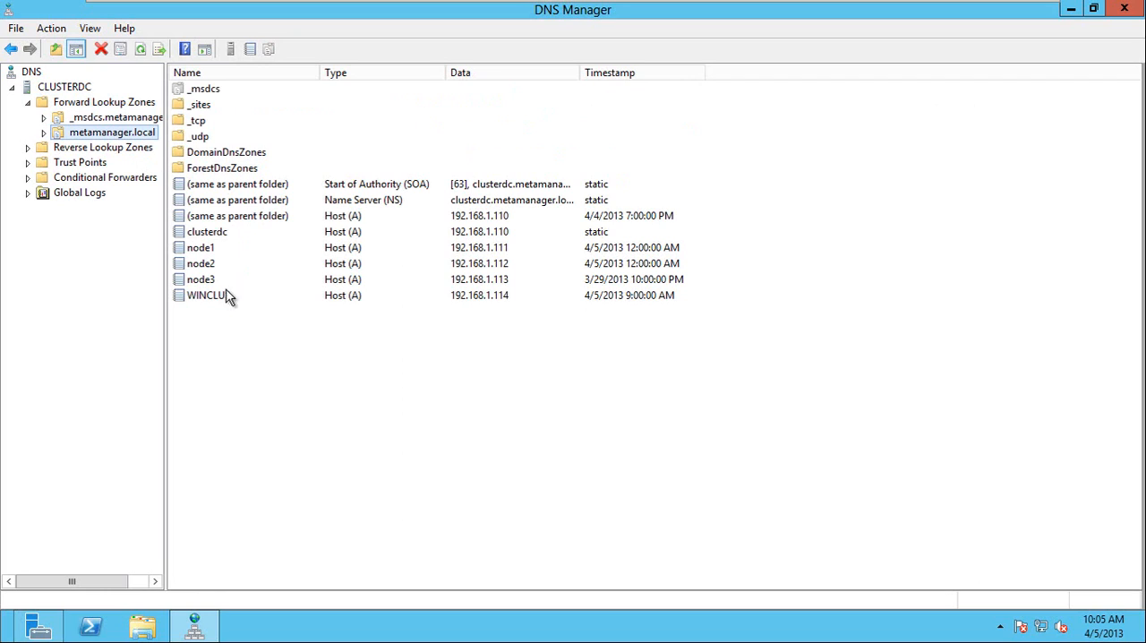
double_click(98, 139)
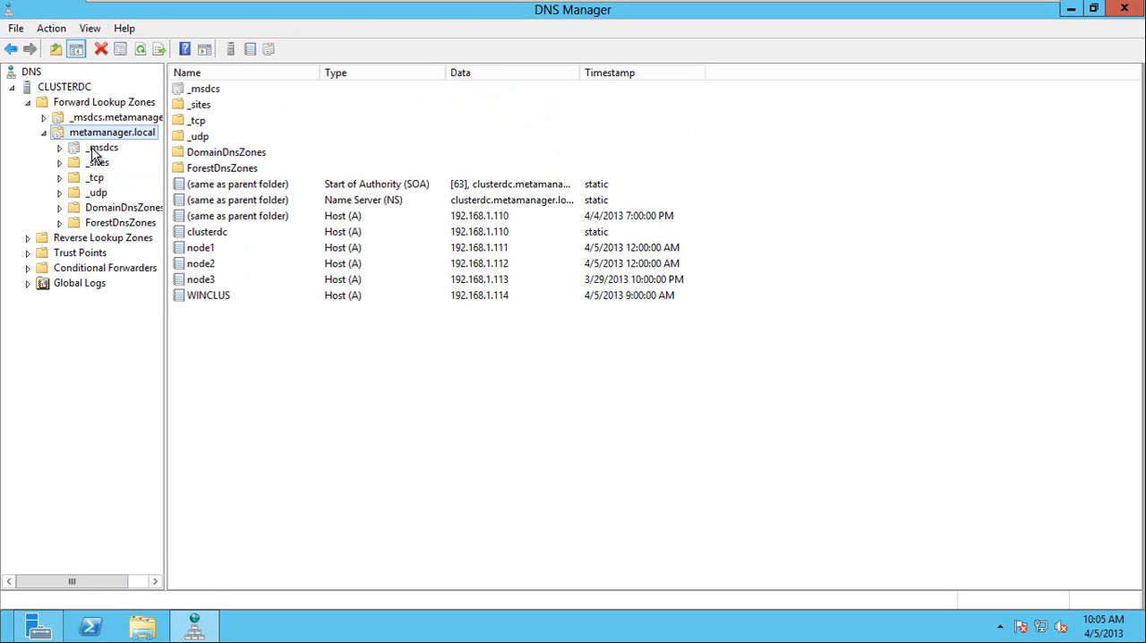
double_click(87, 239)
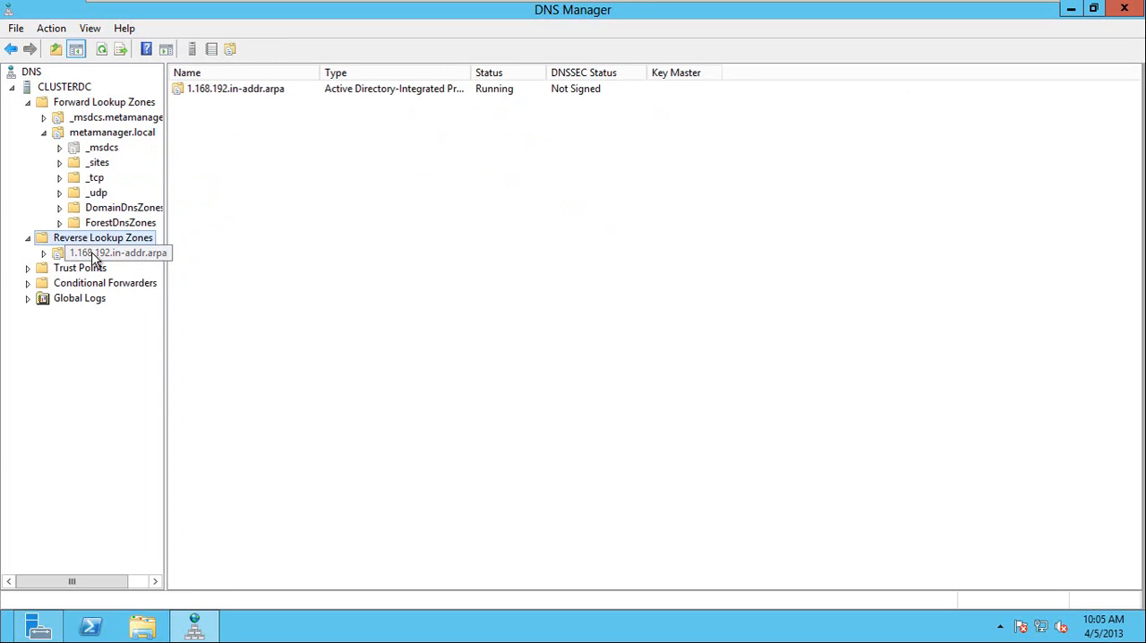
left_click(95, 255)
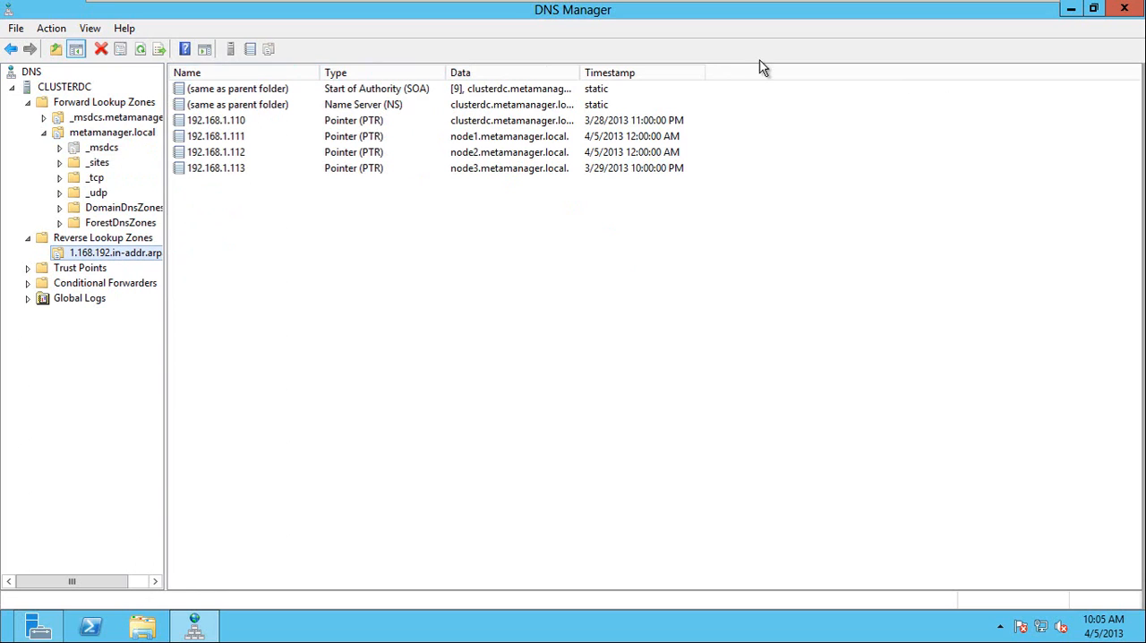
left_click(1124, 8)
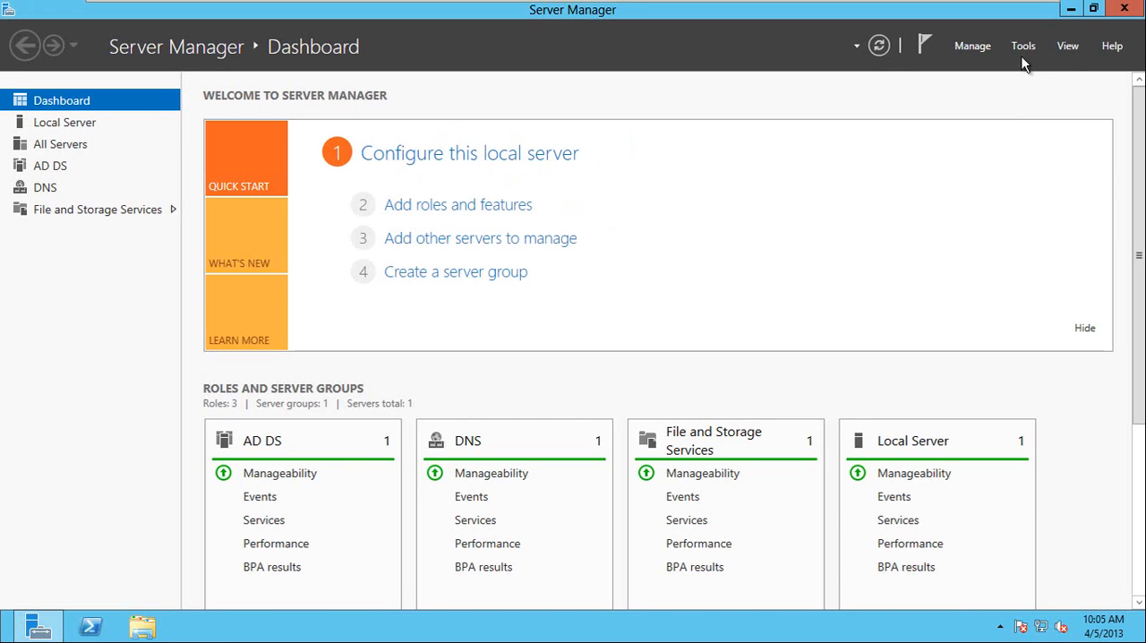
Open Active Directory Users and Computers and delete the AGListner computer object from the Computers container.
left_click(1023, 50)
left_click(995, 149)
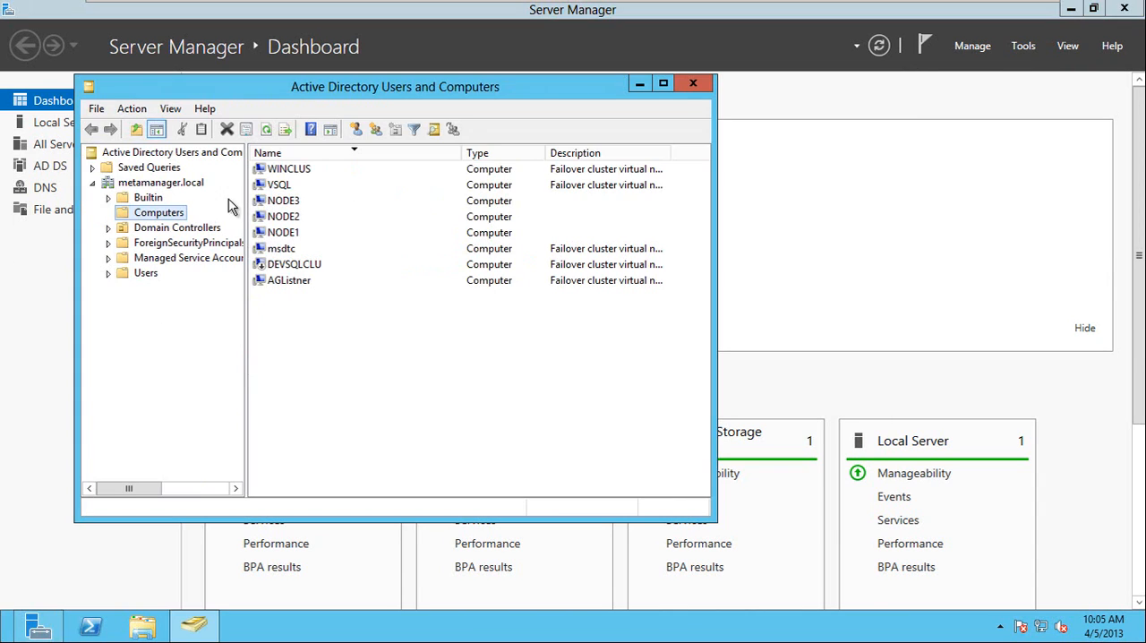
left_click(286, 283)
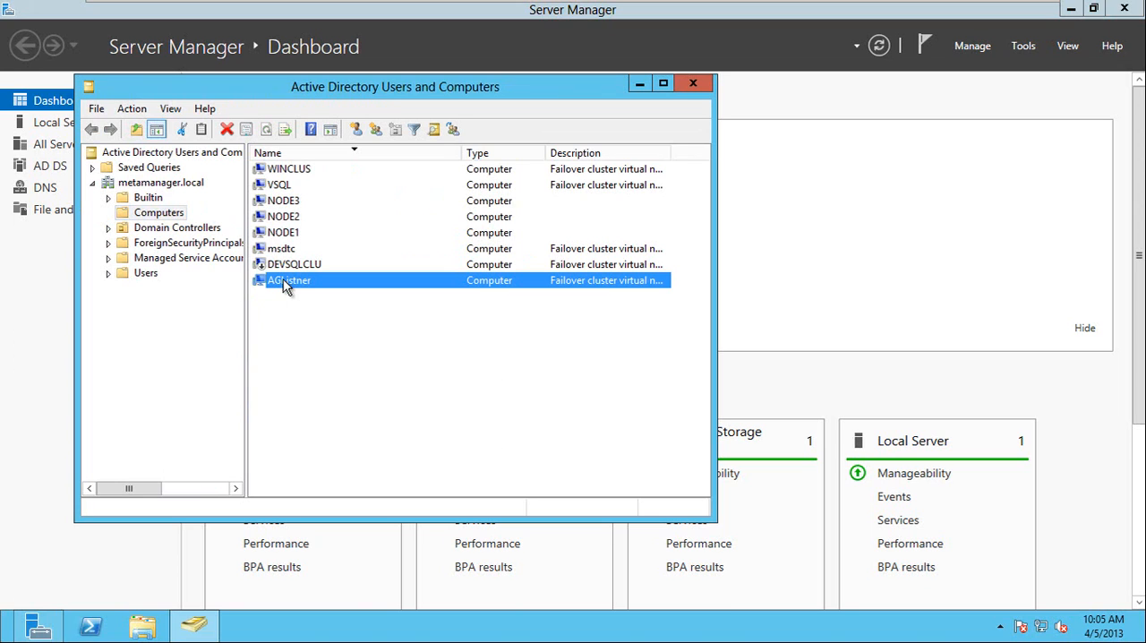
right_click(285, 281)
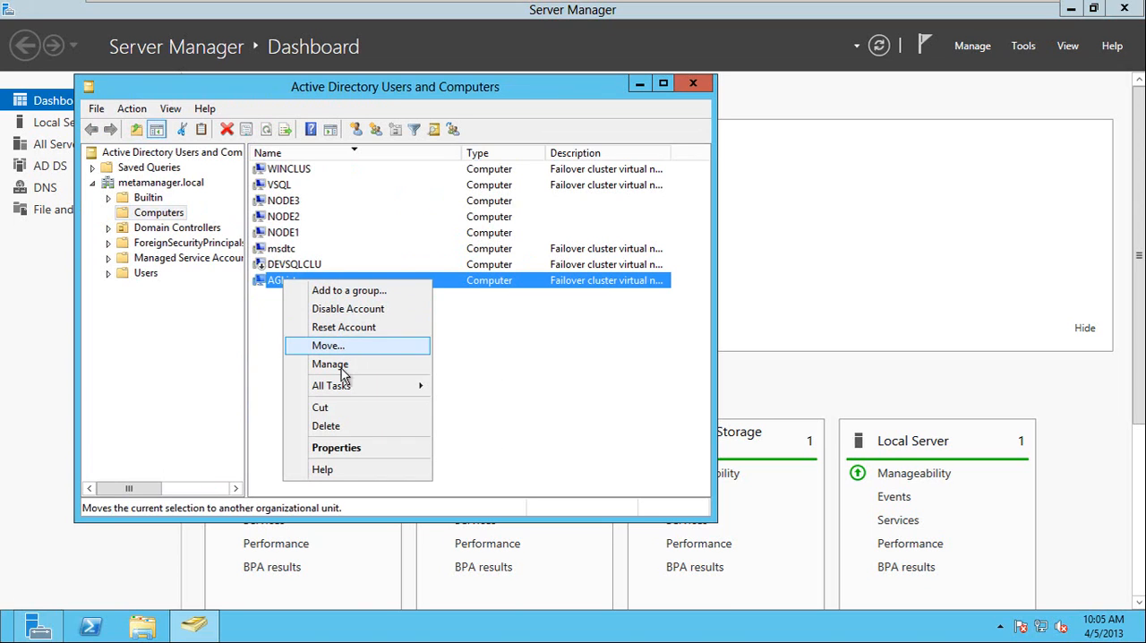
left_click(345, 427)
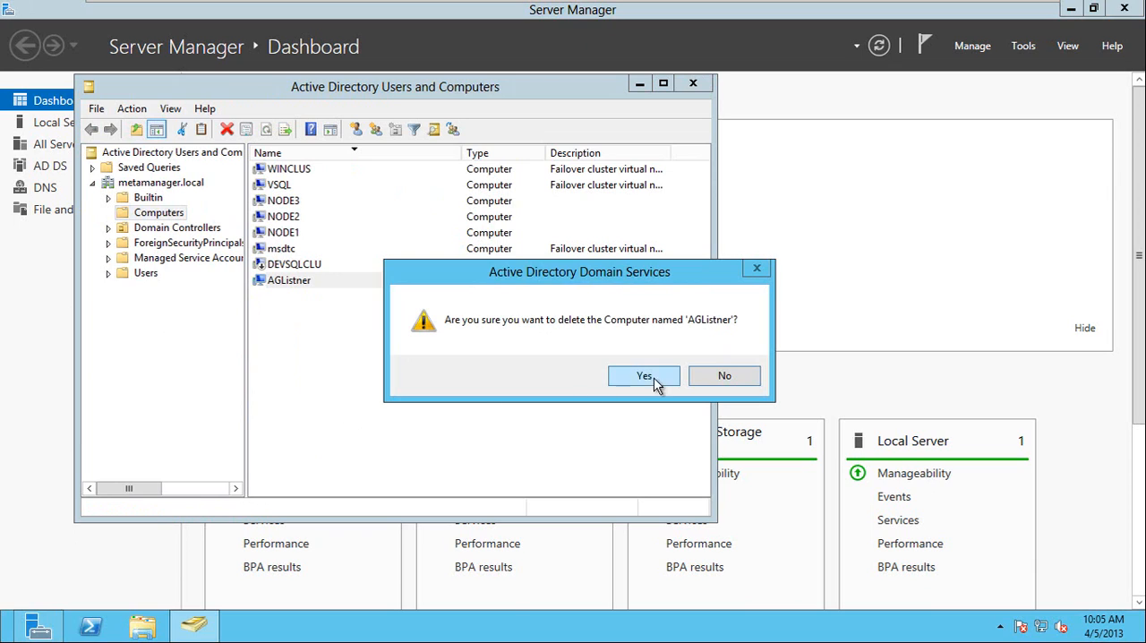
left_click(644, 376)
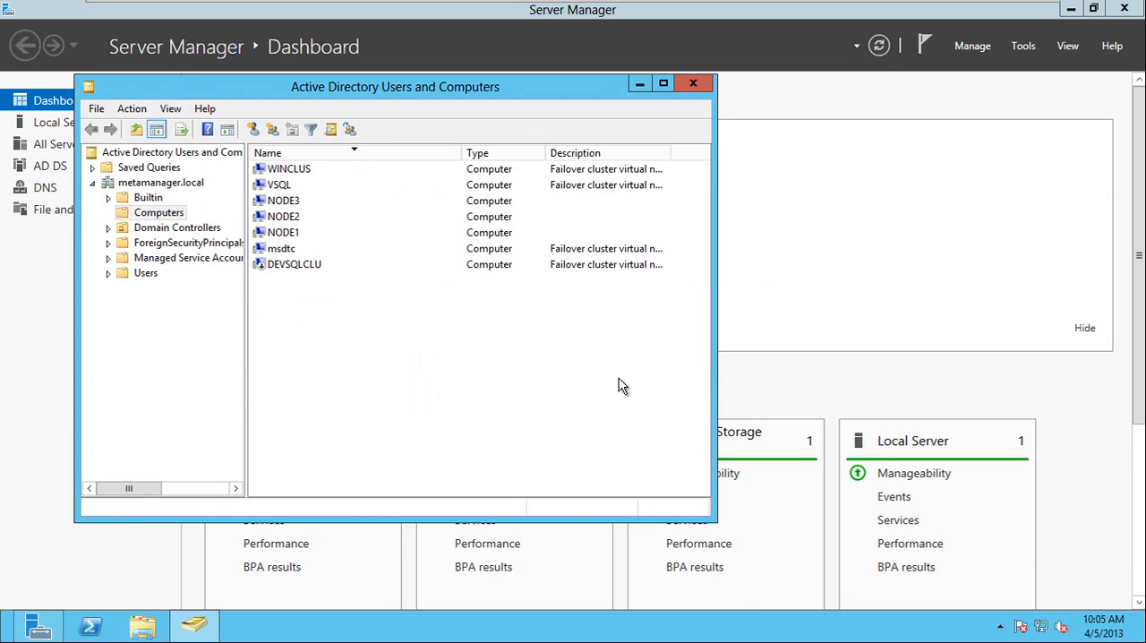
Delete the DEVSQLCLU computer object from the Computers container and confirm the deletion.
left_click(297, 269)
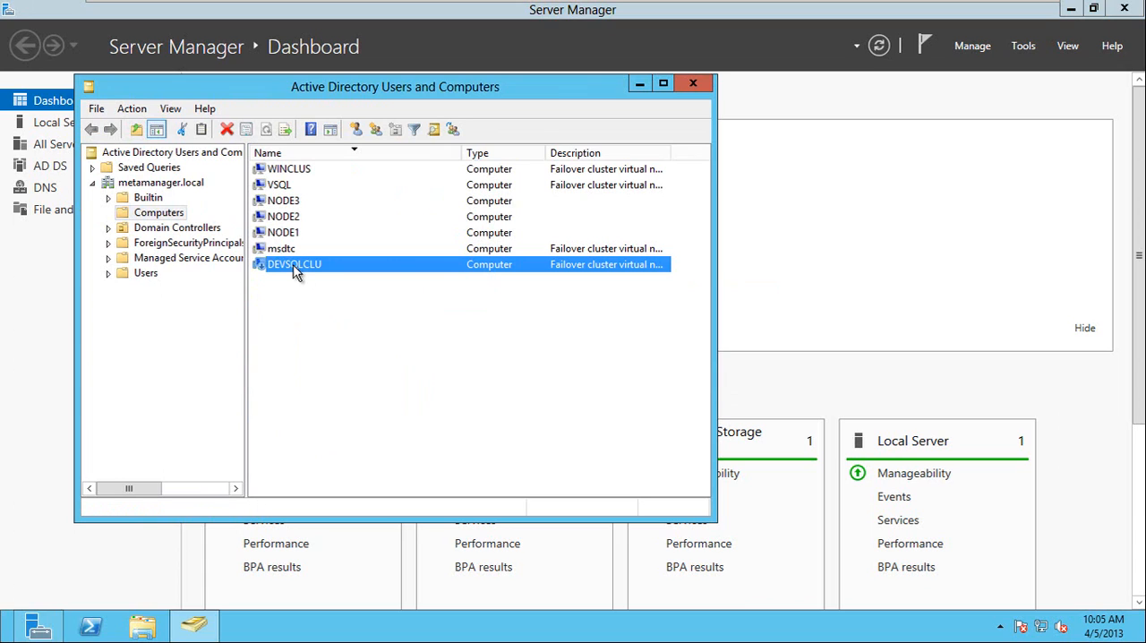
right_click(301, 272)
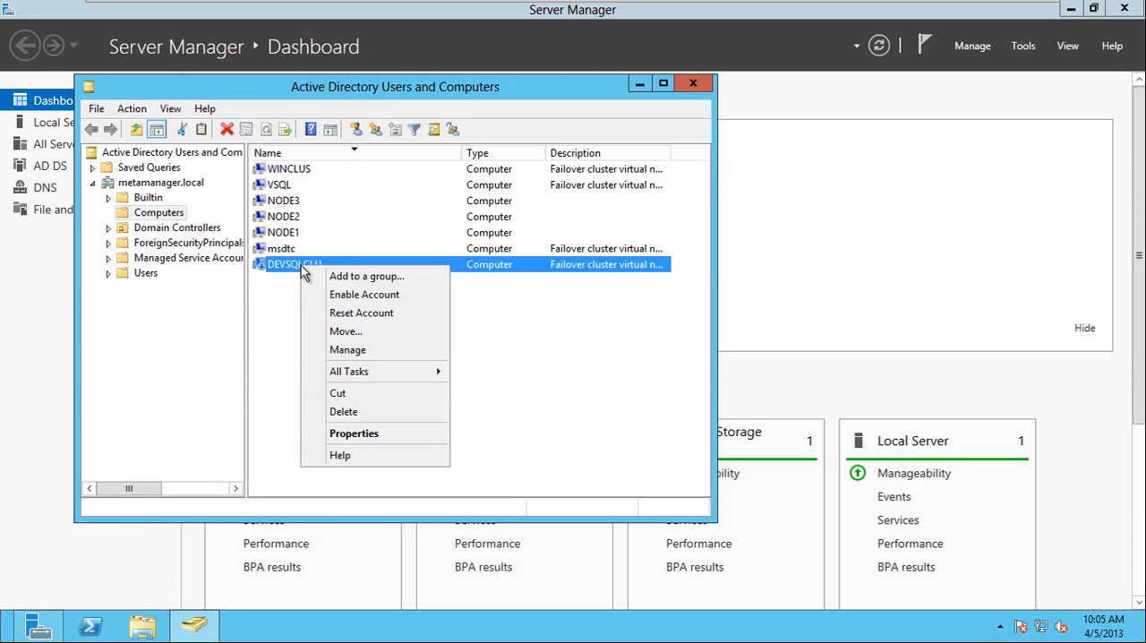
left_click(343, 412)
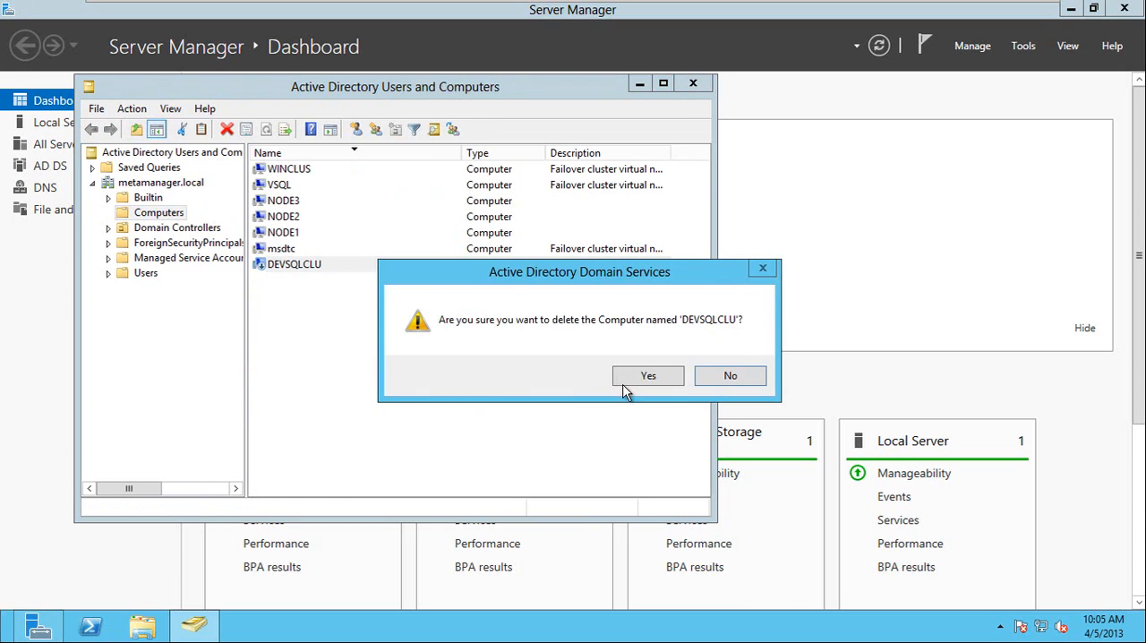
left_click(650, 379)
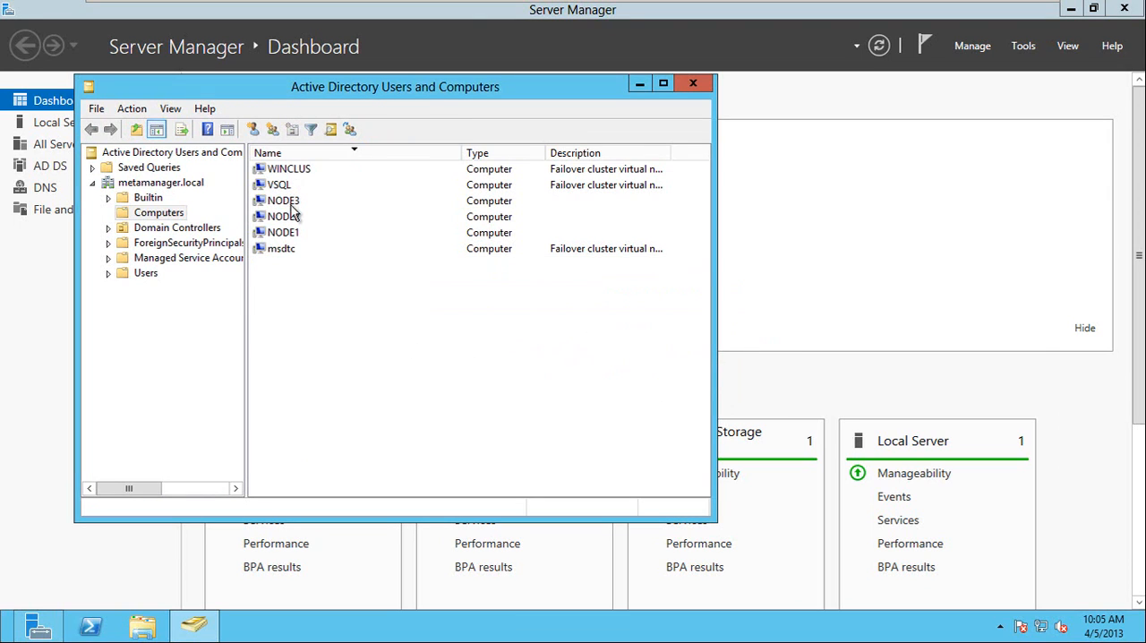
Delete the VSQL computer object from the Computers container and confirm the deletion.
left_click(279, 190)
right_click(279, 190)
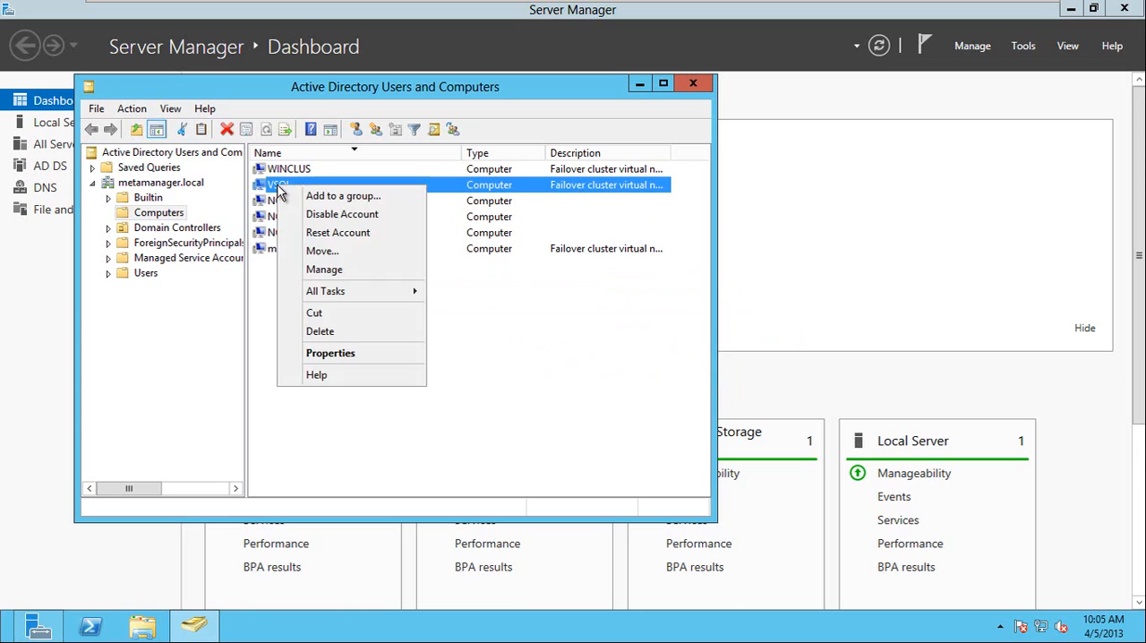
left_click(327, 334)
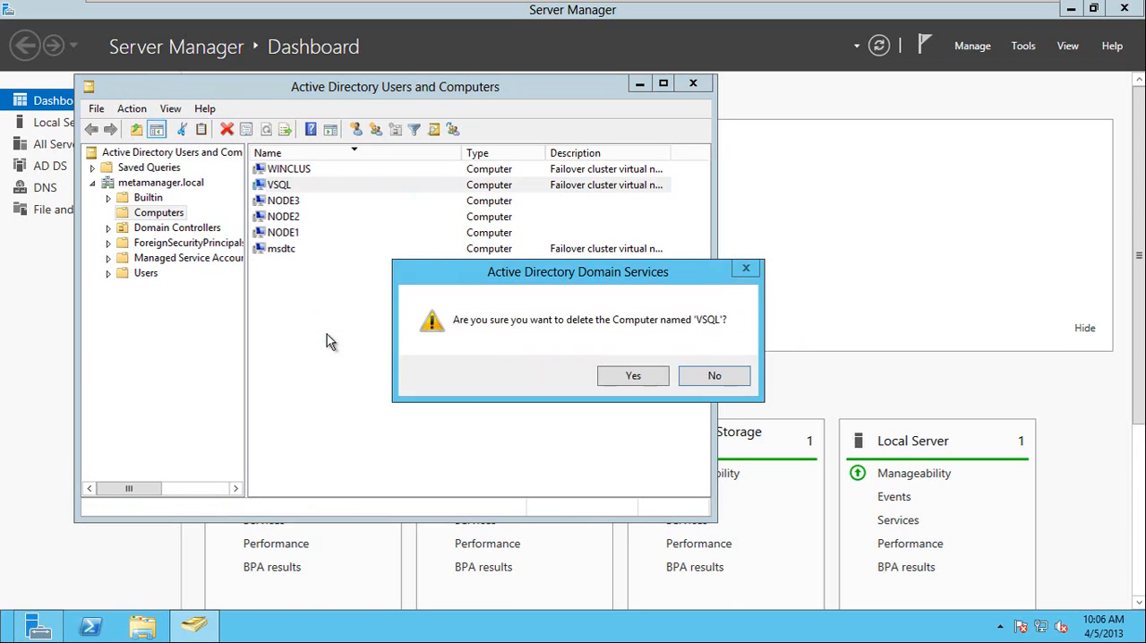
left_click(626, 376)
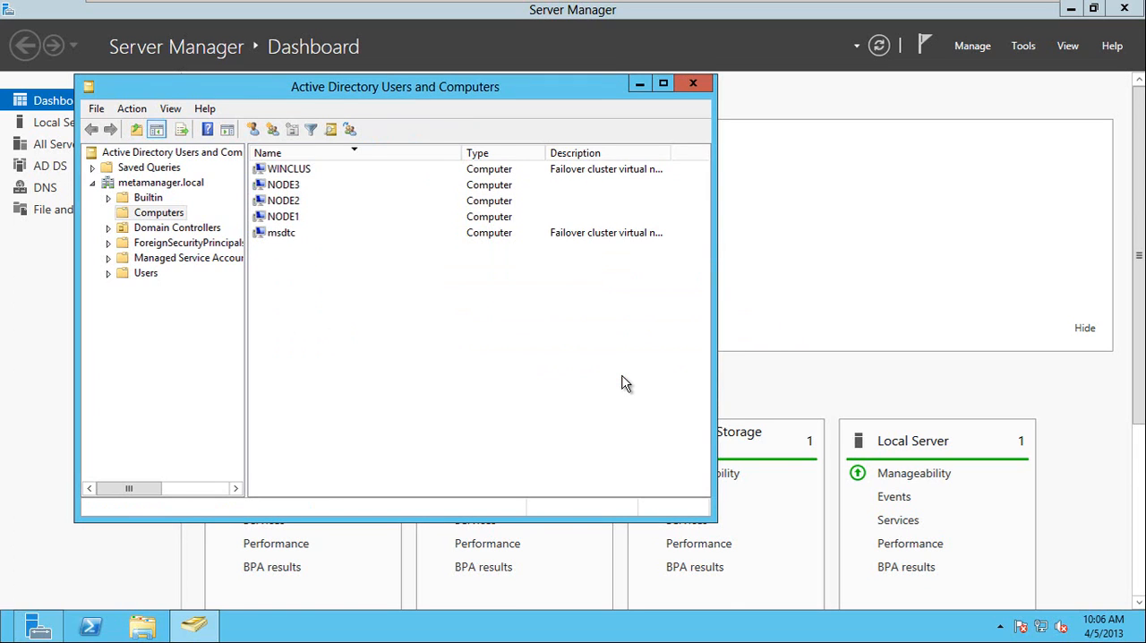
Delete the msdtc computer object from the Computers container and confirm the deletion.
left_click(283, 235)
right_click(285, 235)
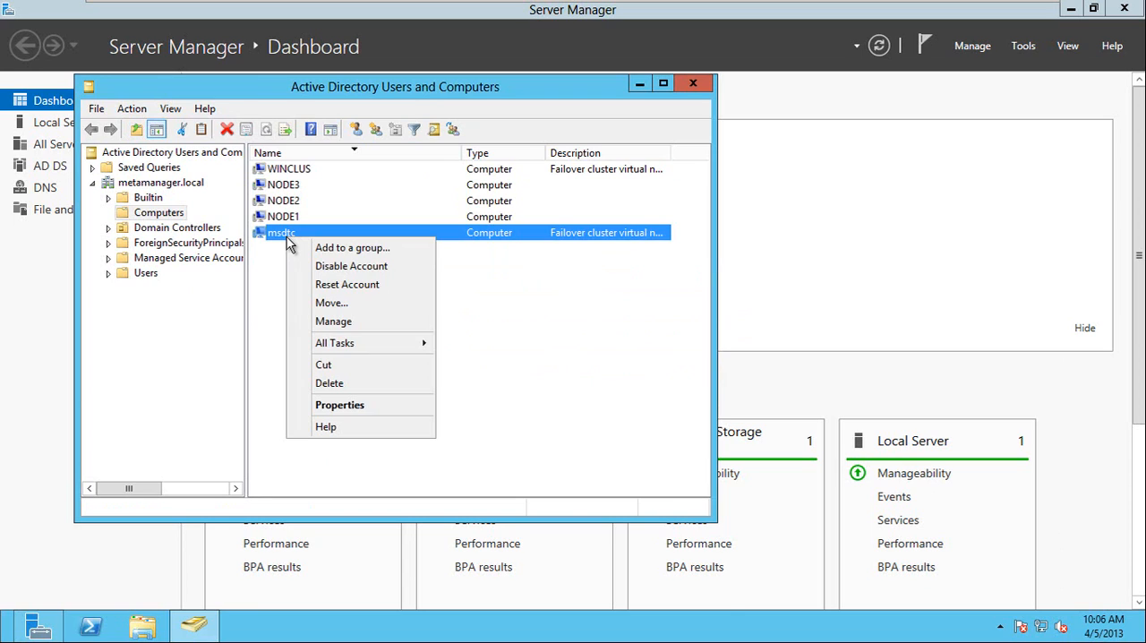
left_click(365, 384)
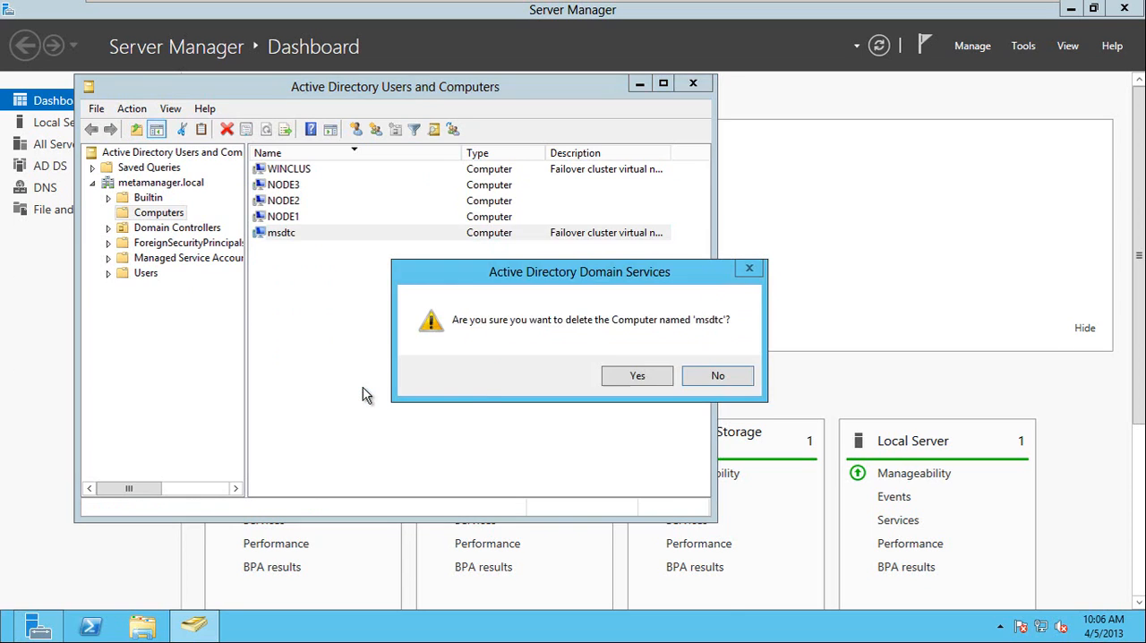
left_click(643, 380)
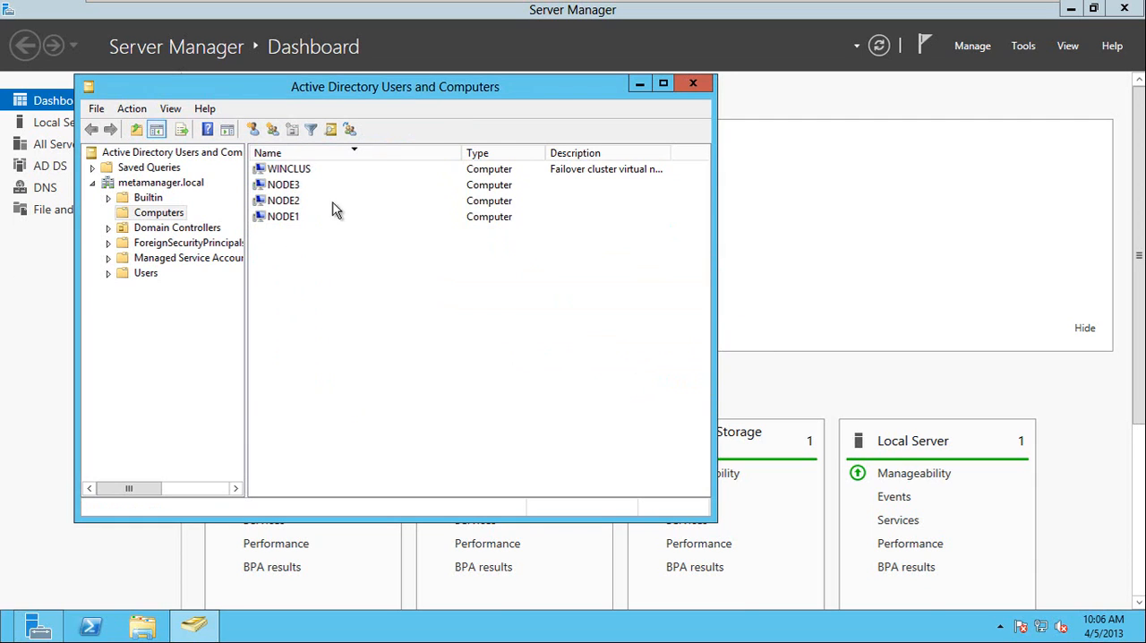
Close Active Directory Users and Computers and switch back to the Node1 virtual machine with the new listener dialog.
left_click(691, 83)
mouse_move(419, 7)
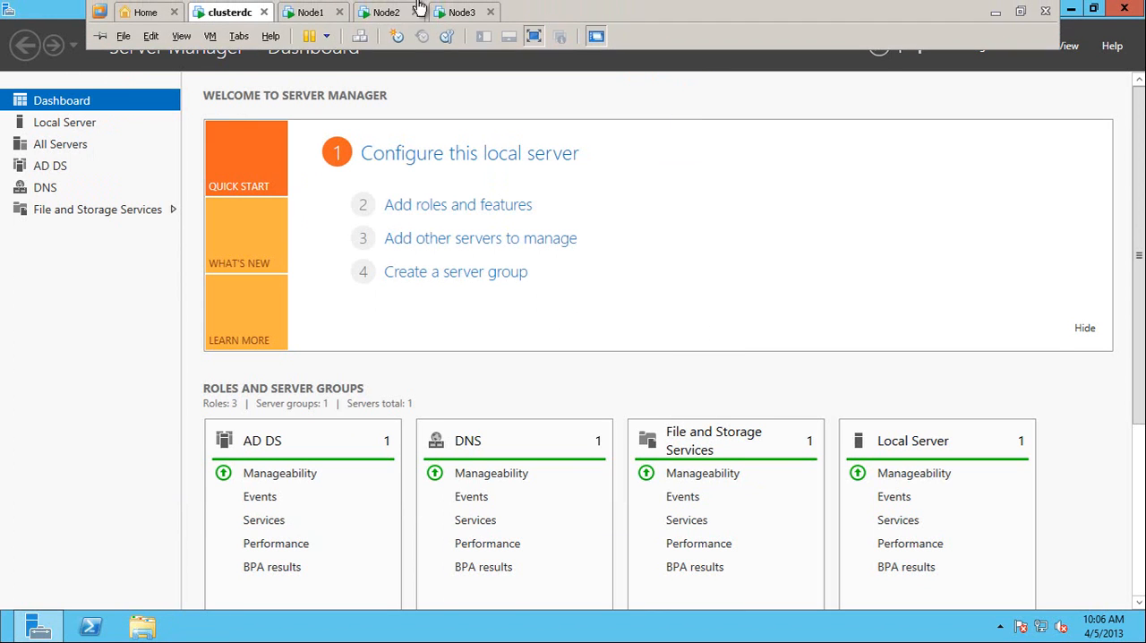
left_click(319, 12)
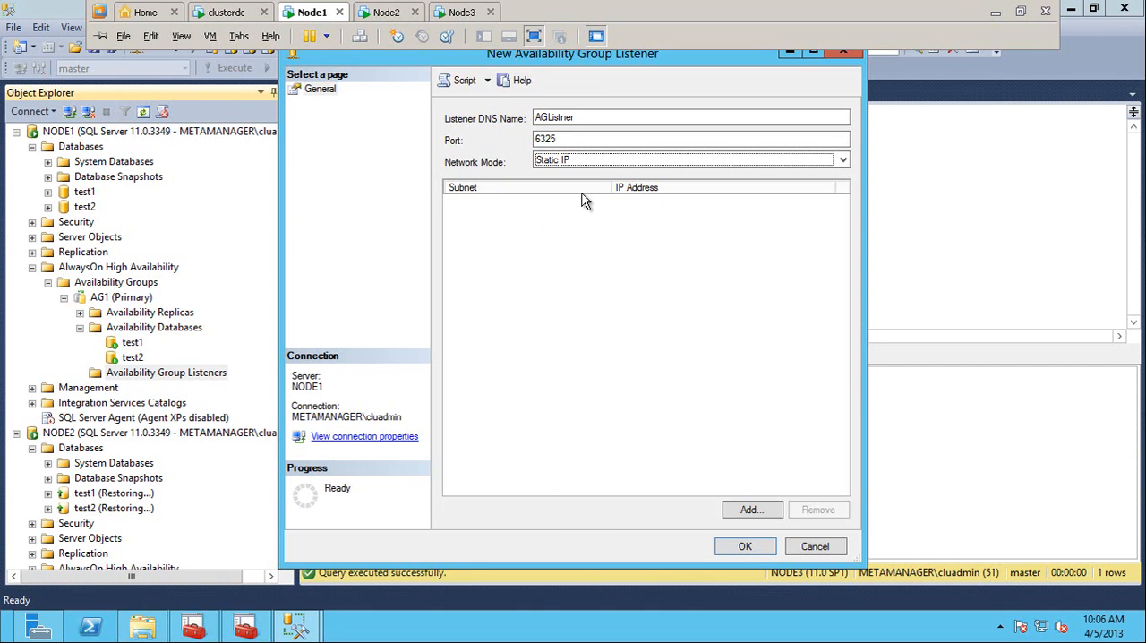
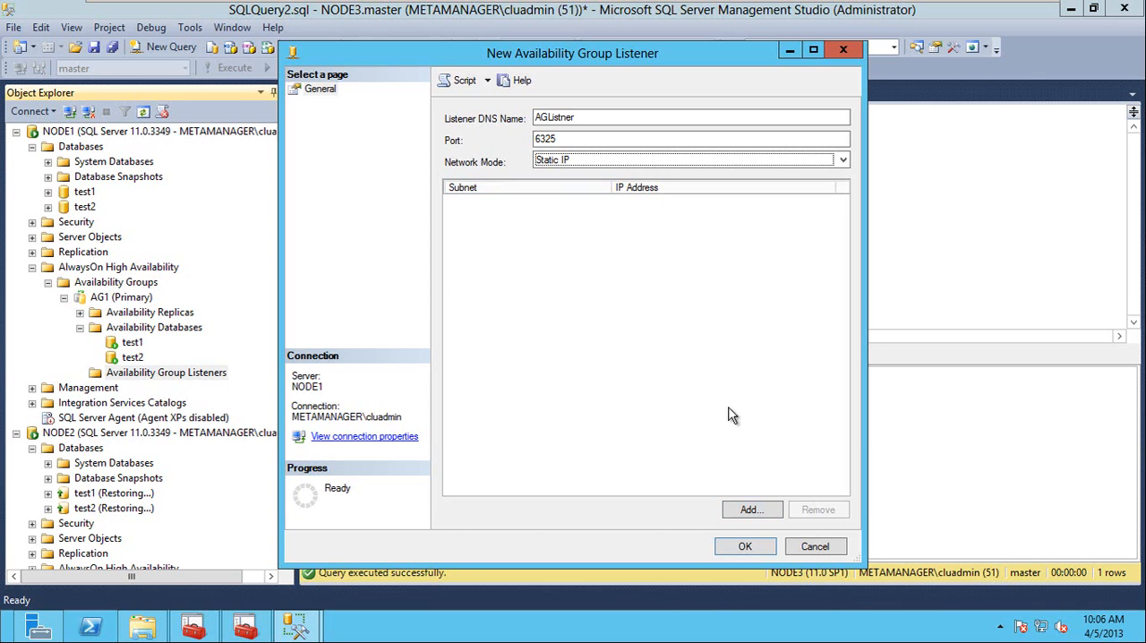
Add static IP 192.168.1.120 on subnet 192.168.1.0/24 to the AGListner listener and create the listener.
left_click(752, 510)
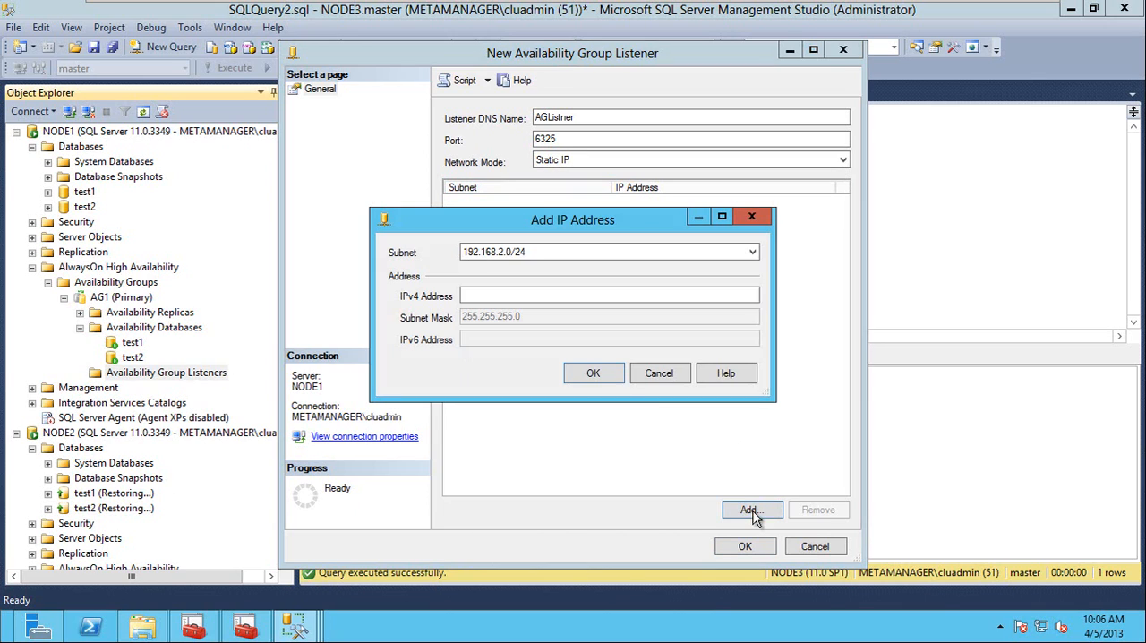
left_click(526, 251)
left_click(502, 276)
left_click(507, 295)
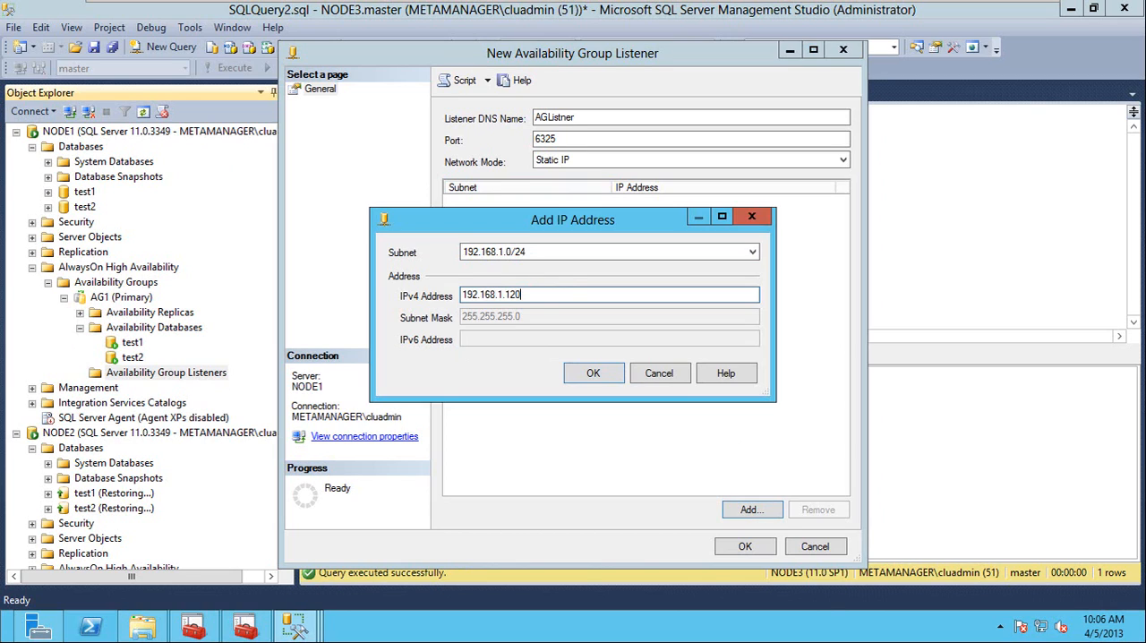
left_click_drag(537, 296, 507, 296)
left_click(599, 379)
left_click(741, 546)
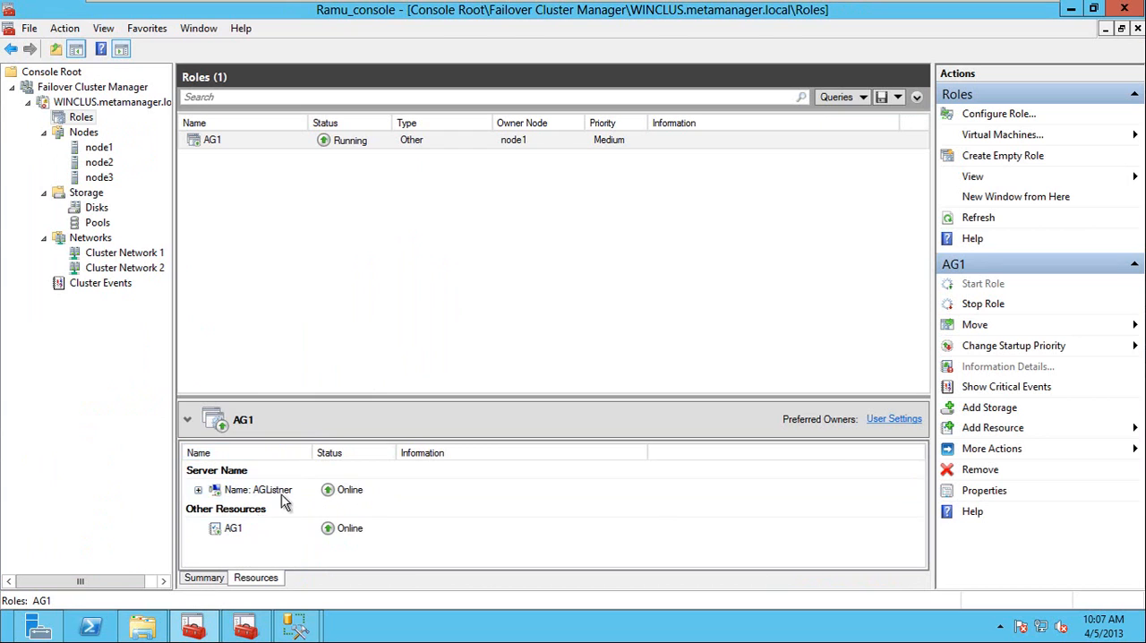
Check the new listener under AG1, and expand the AGListner server name in Failover Cluster Manager's AG1 resources.
left_click(297, 625)
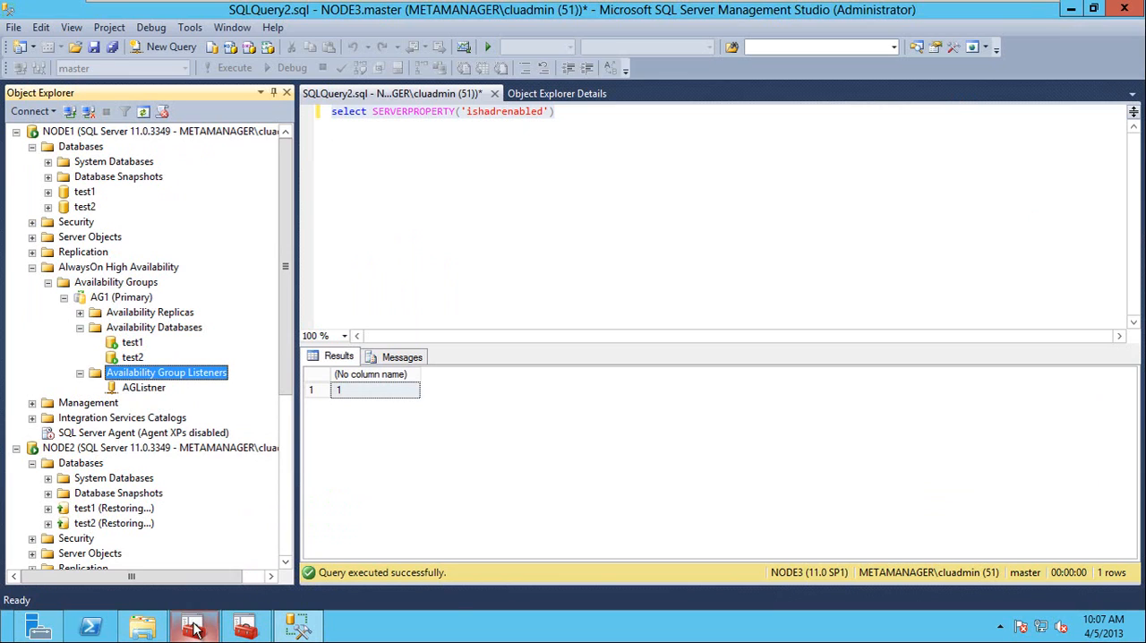
mouse_move(194, 629)
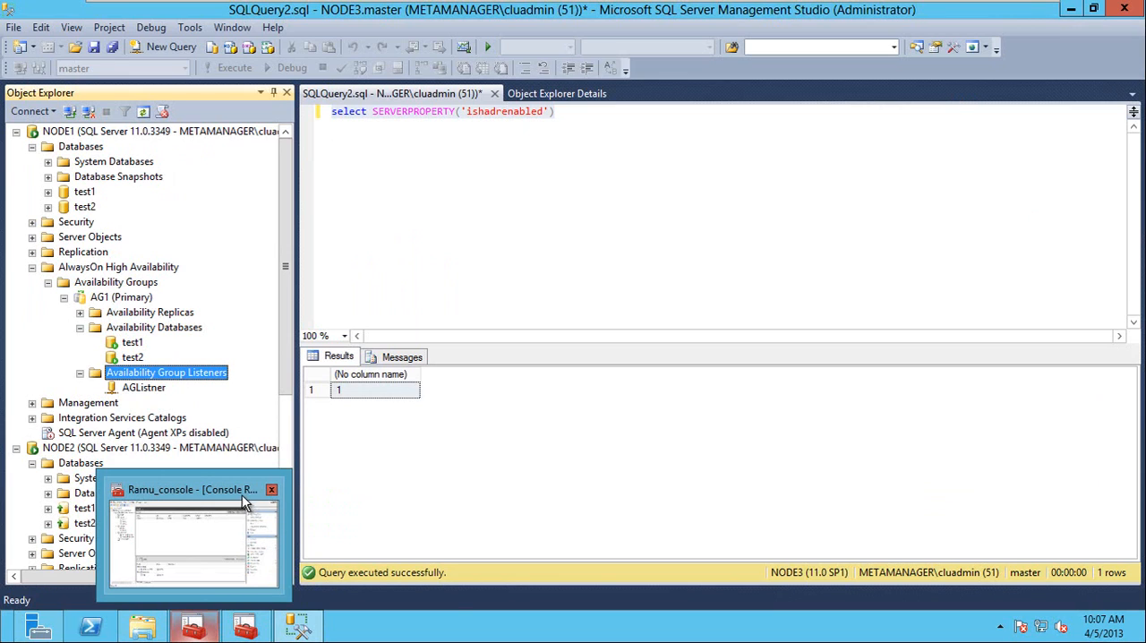
left_click(646, 137)
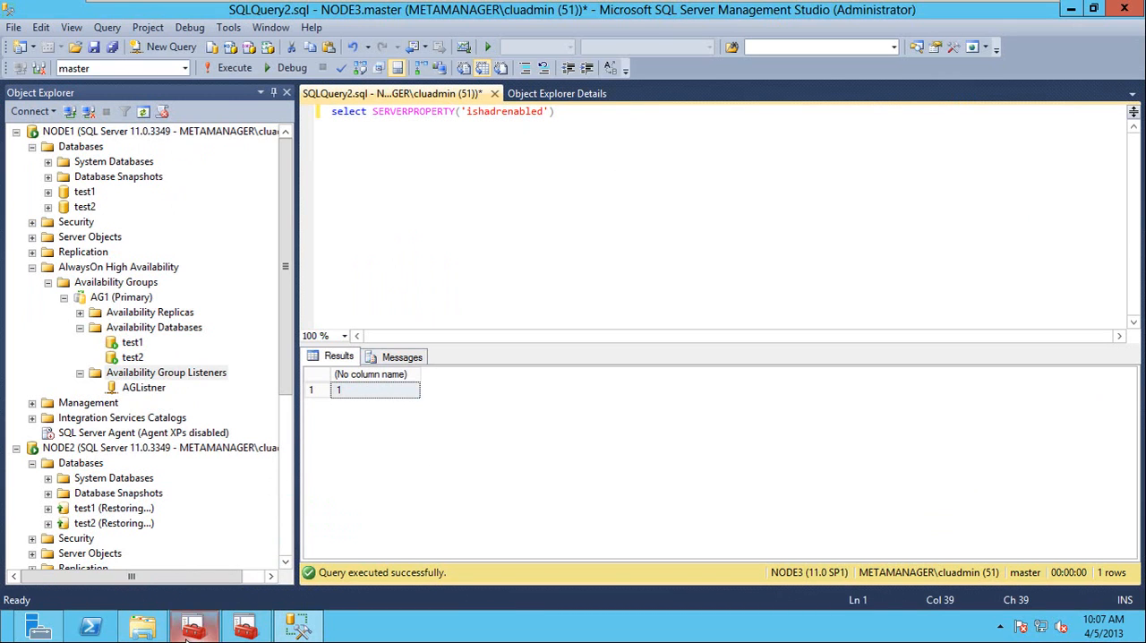
left_click(208, 619)
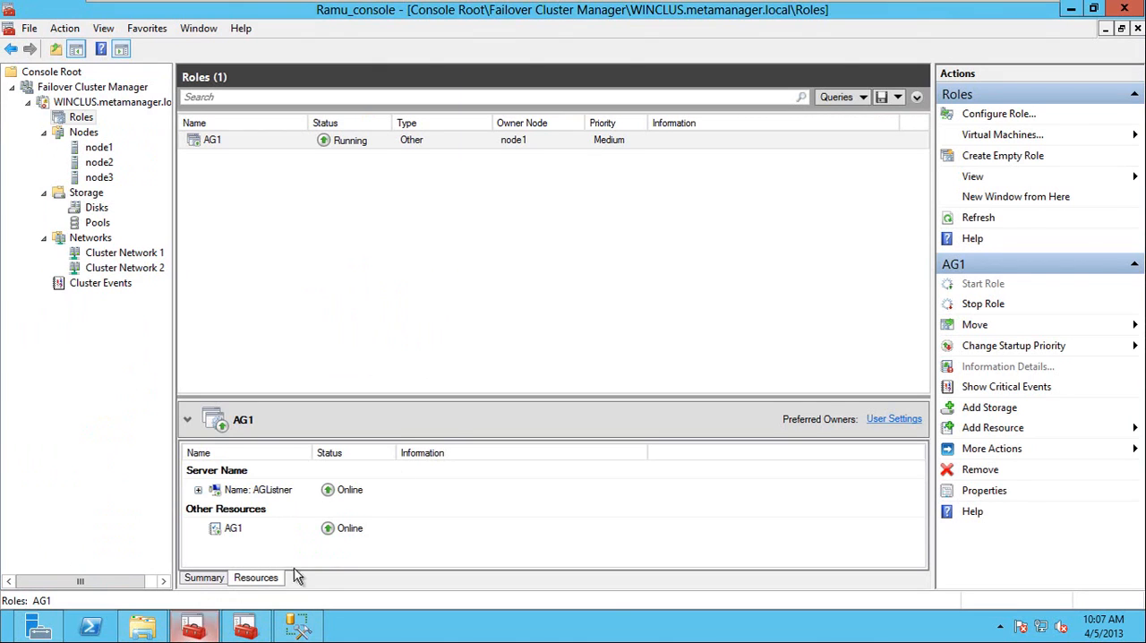
left_click(198, 490)
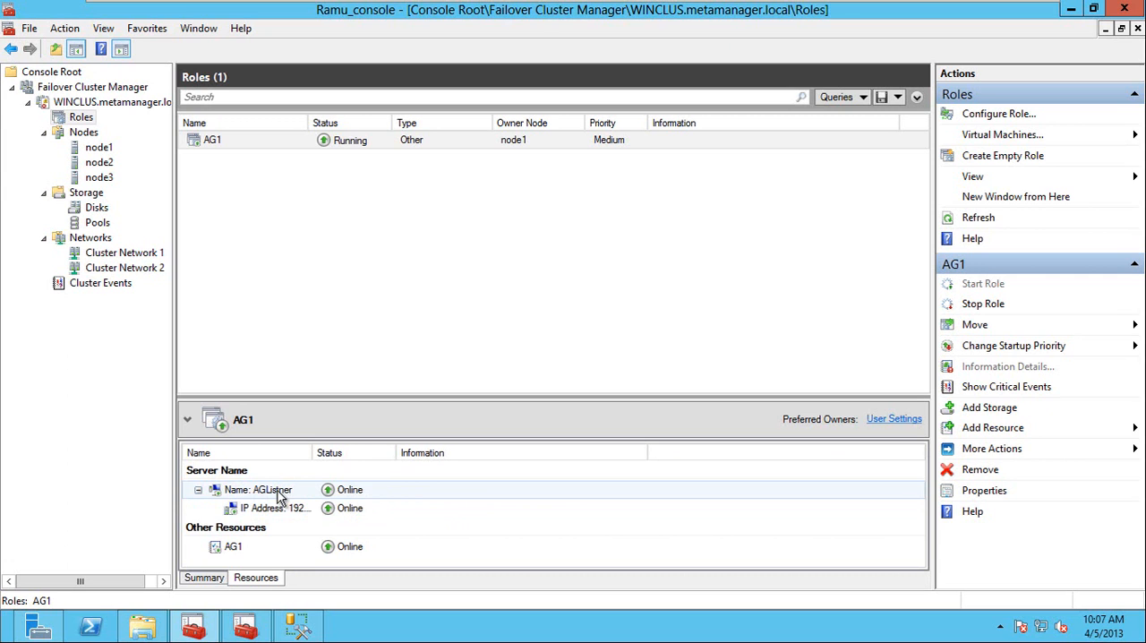
Switch back to SQL Server Management Studio and connect Object Explorer to AGListner,6325 with Windows Authentication.
left_click(301, 628)
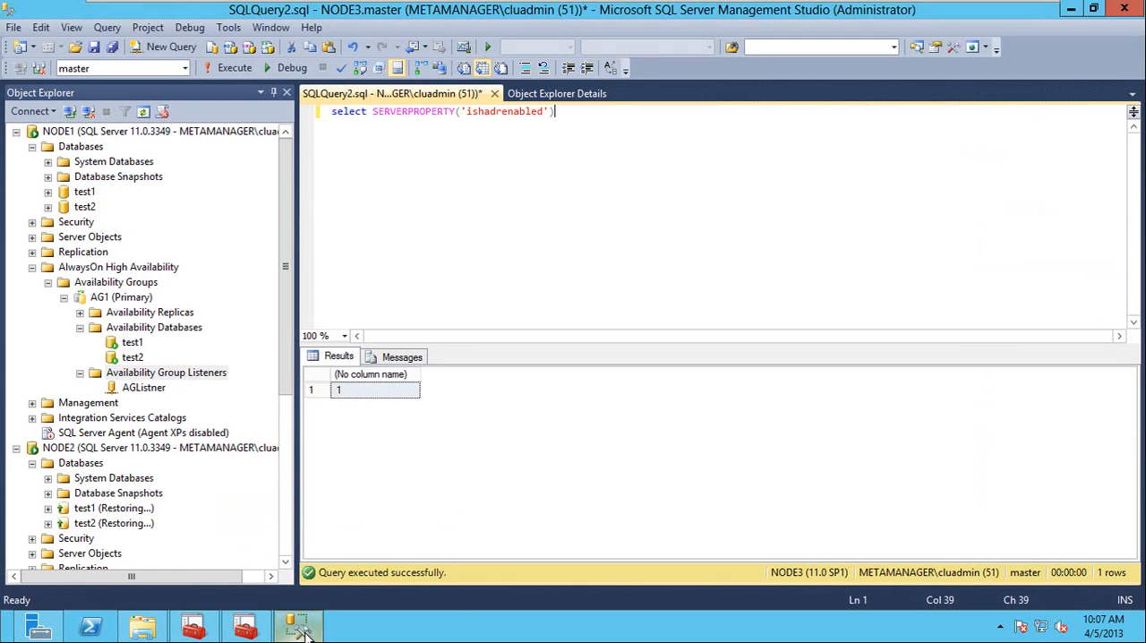
left_click(284, 478)
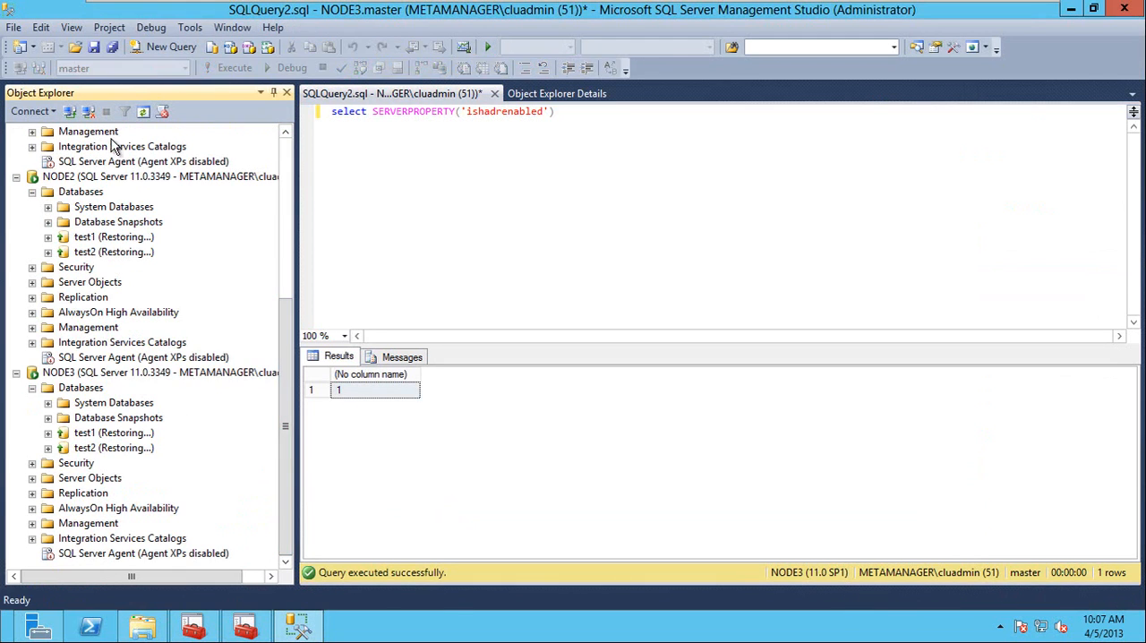
left_click(40, 111)
left_click(75, 130)
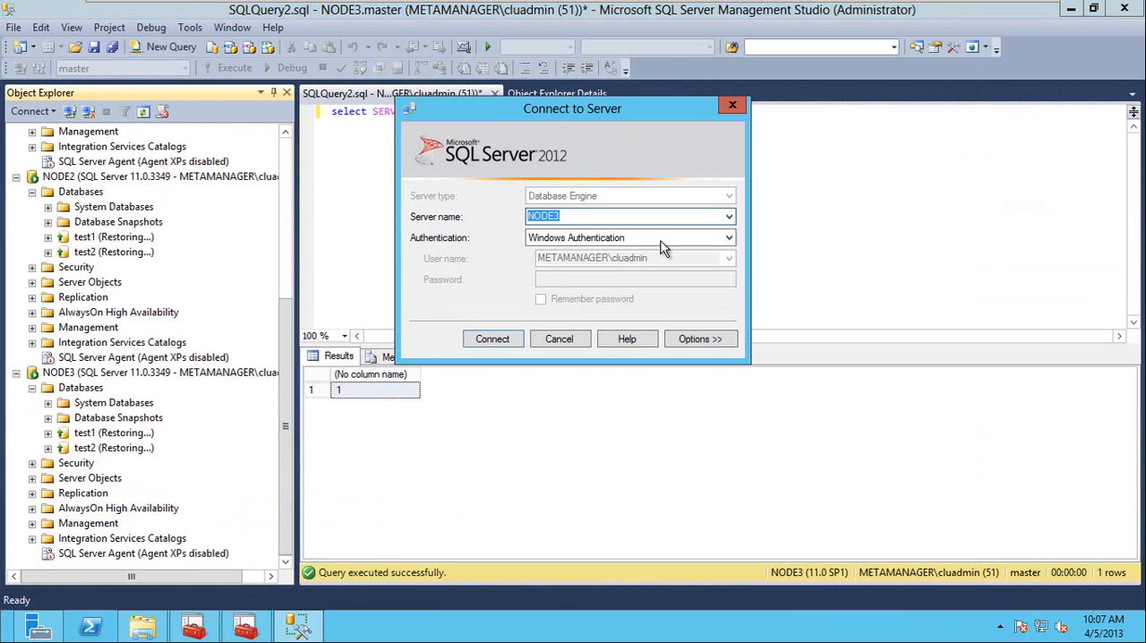
left_click(730, 217)
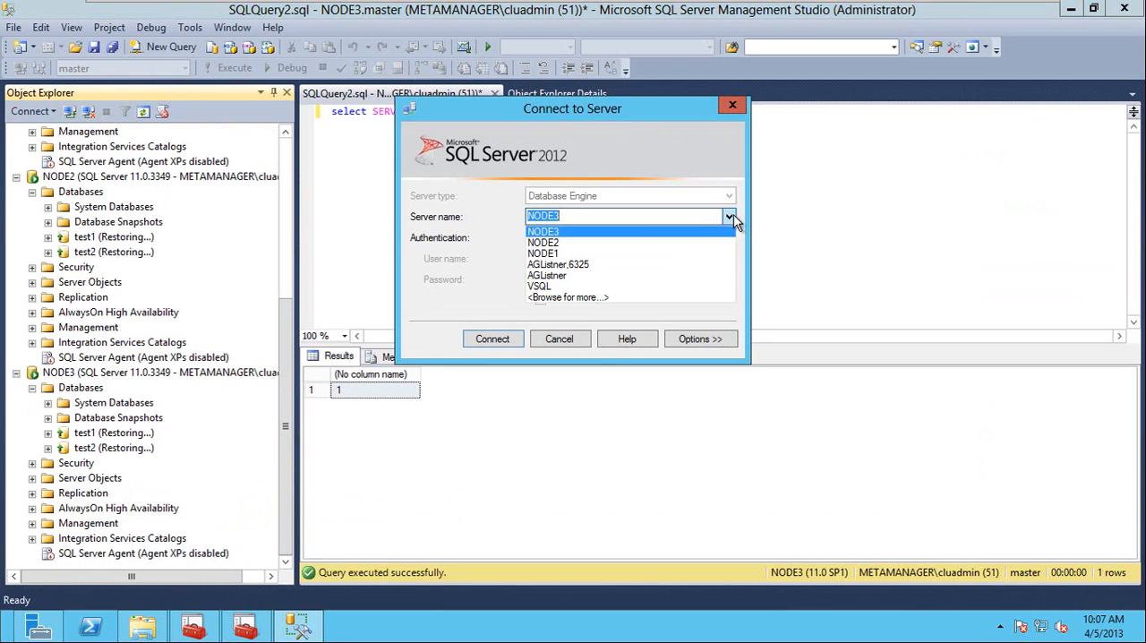
left_click(569, 265)
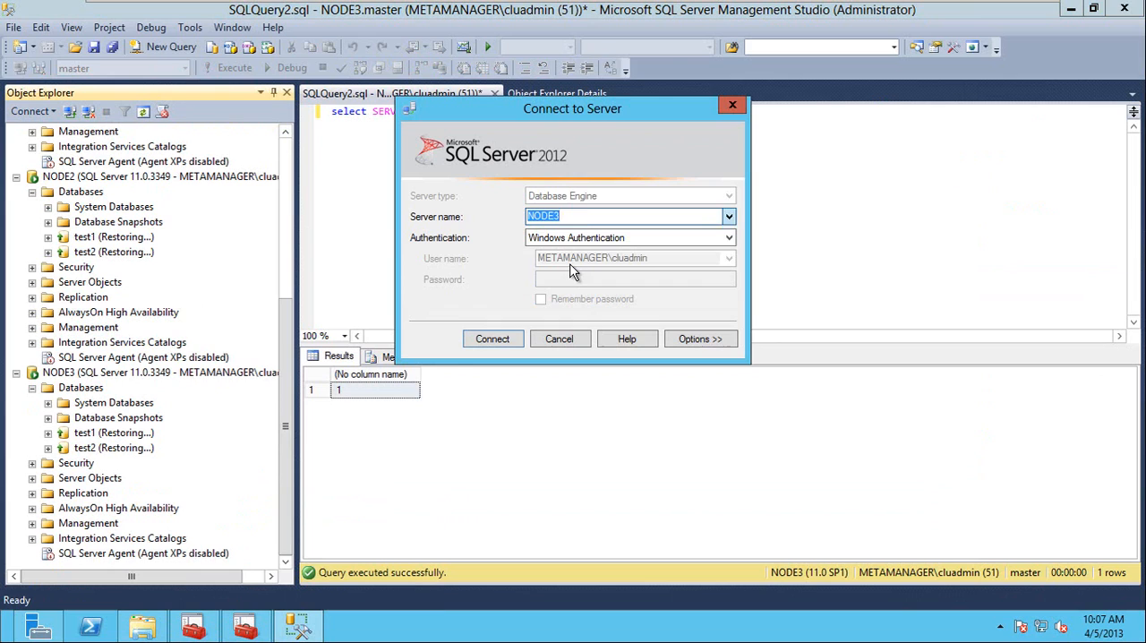
left_click(491, 338)
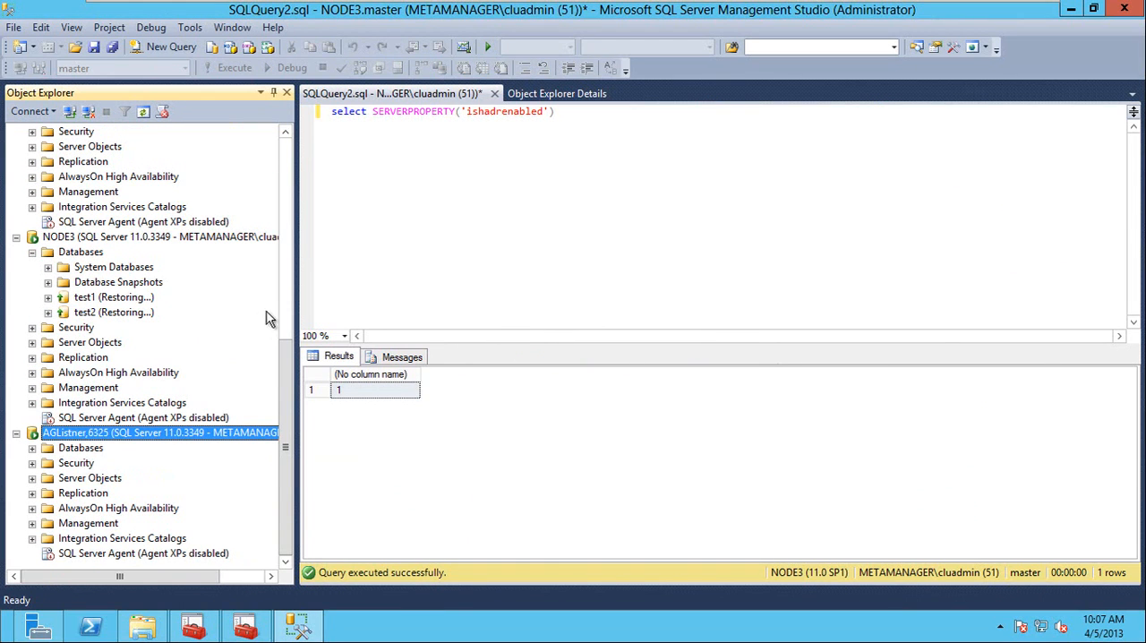
left_click(627, 126)
key("ctrl+a")
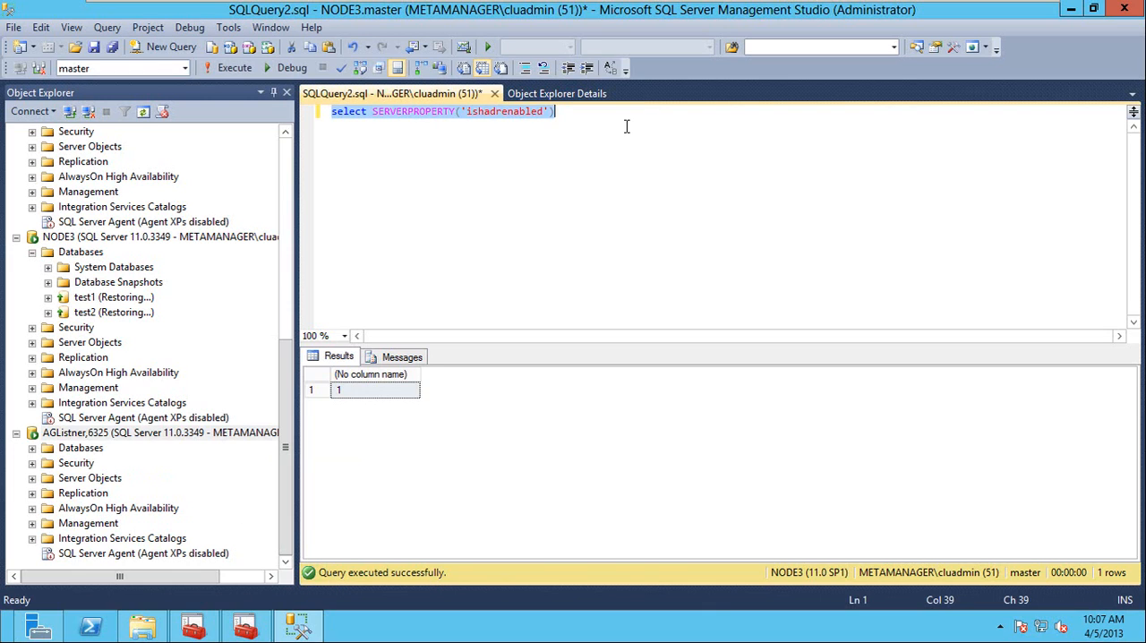
type("select @@server")
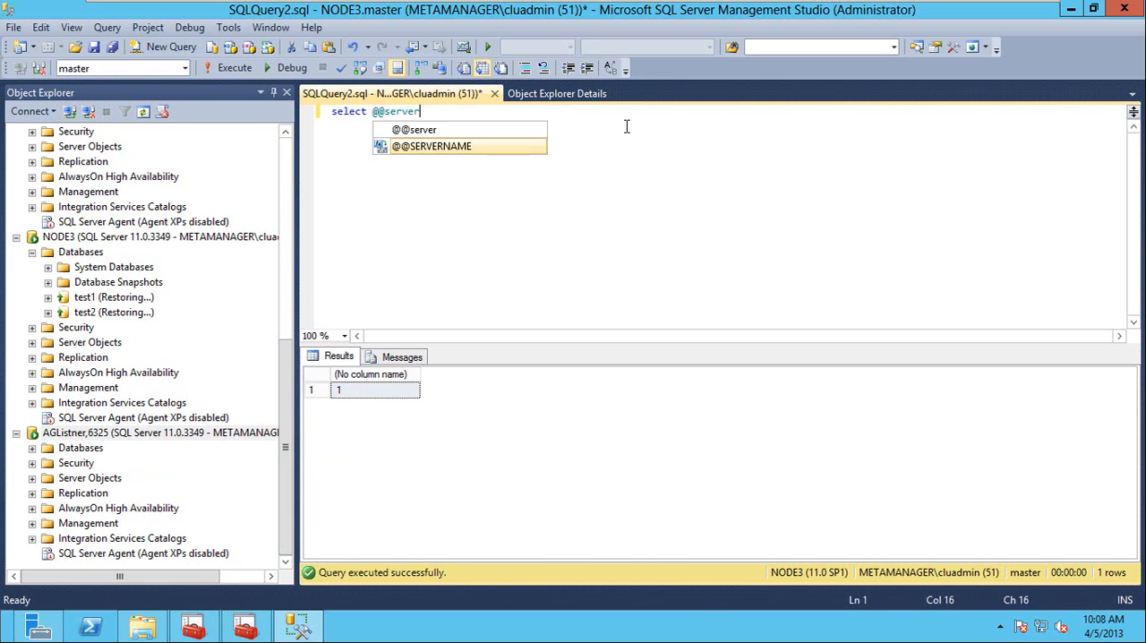
key("Tab")
key("F5")
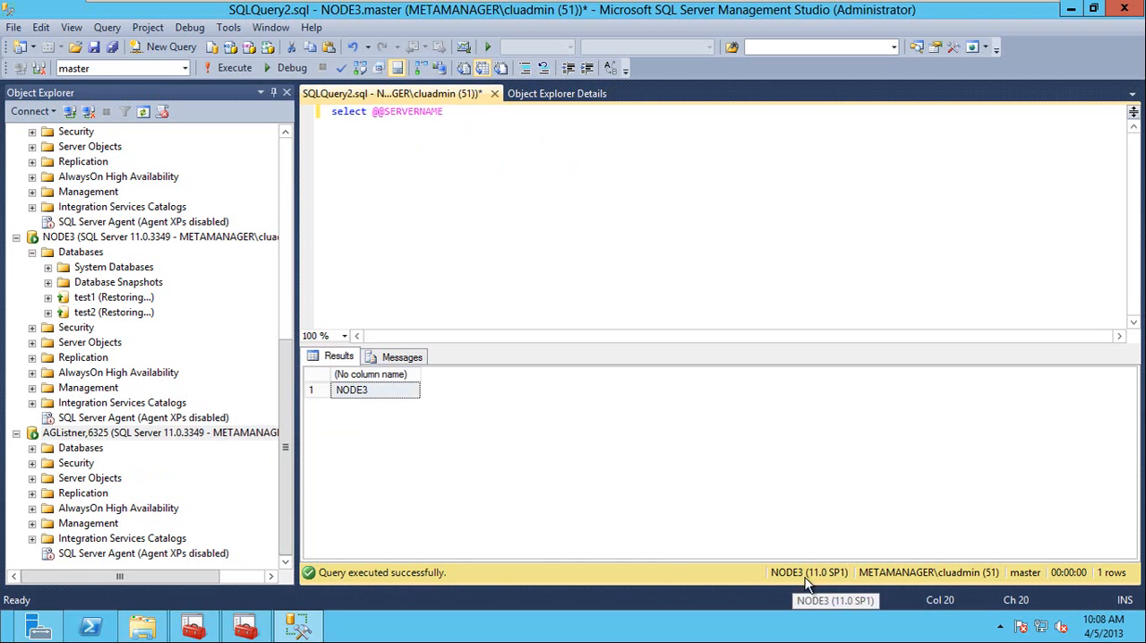
Change the query's connection to AGListner,6325 and execute the server name query again.
right_click(502, 180)
mouse_move(825, 291)
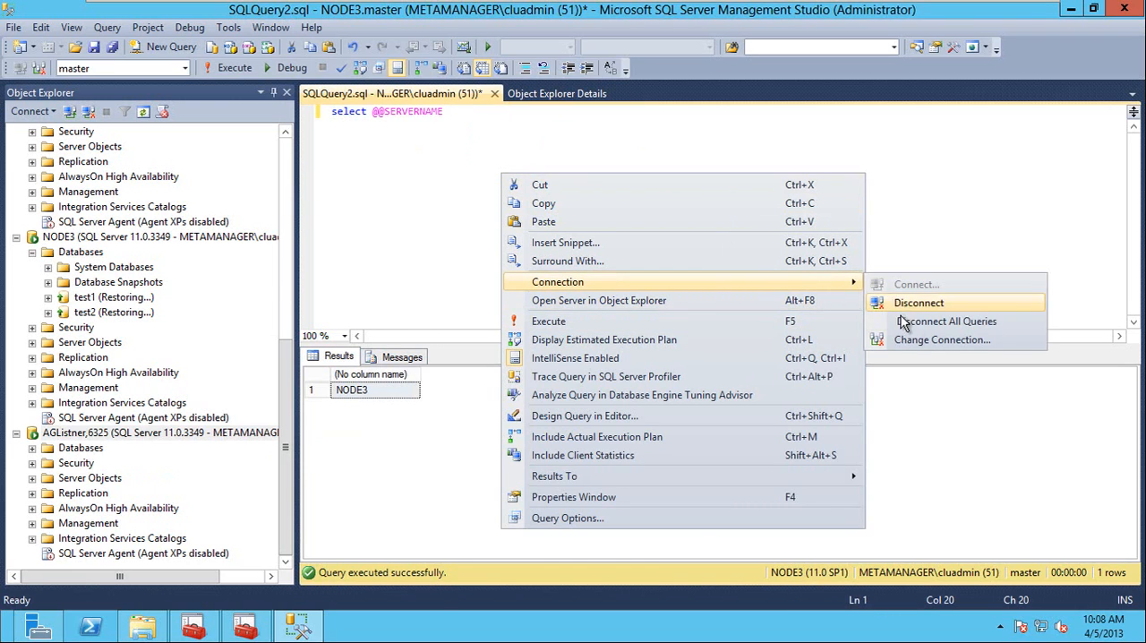
left_click(905, 343)
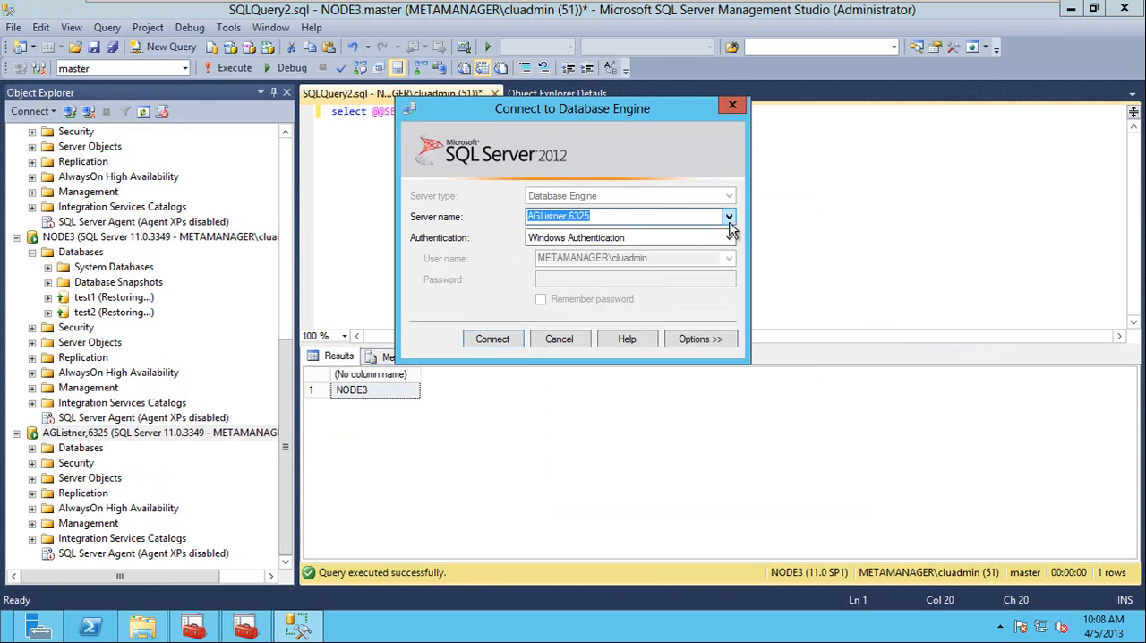
left_click(502, 344)
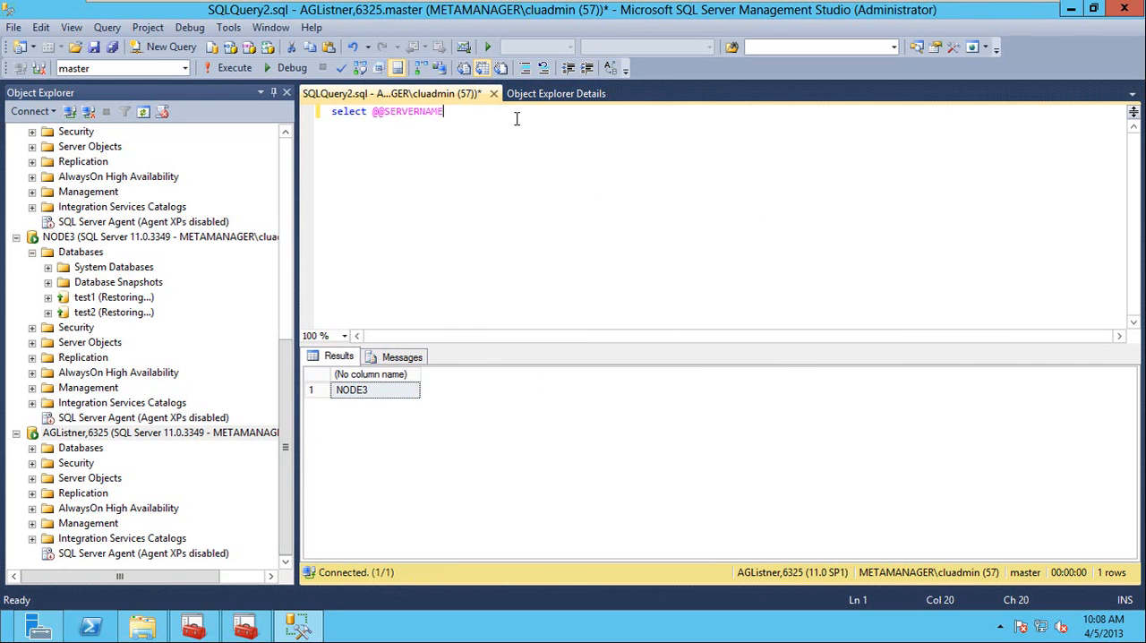
key("F5")
left_click(367, 394)
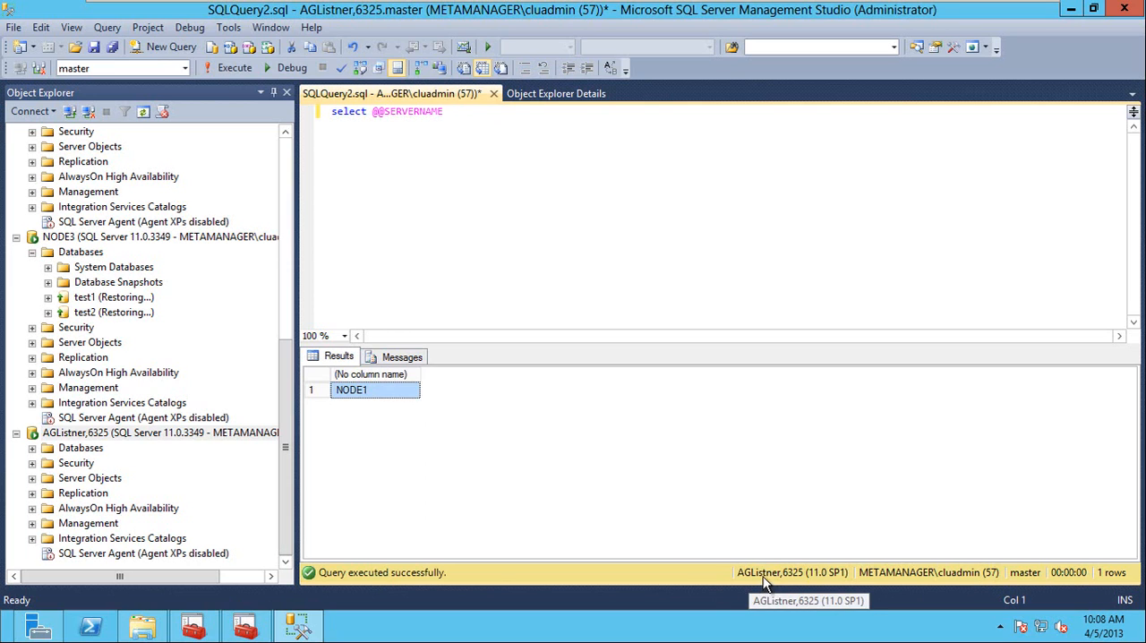
Refresh the AG1 availability group under NODE1 and expand its Availability Databases folder.
left_click(286, 157)
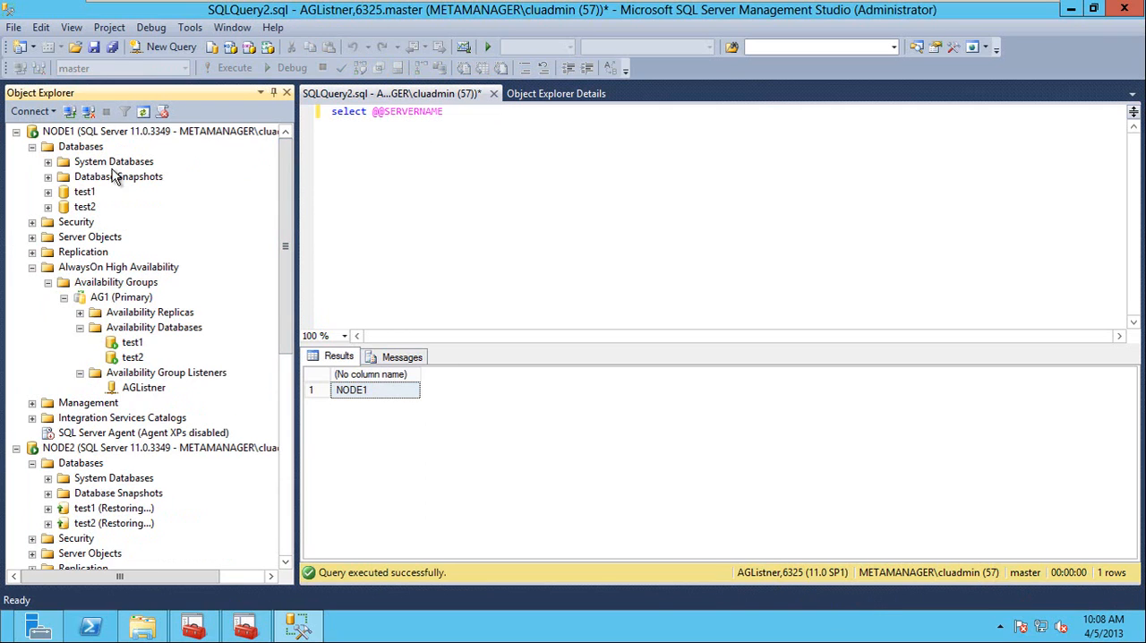
right_click(102, 297)
left_click(147, 477)
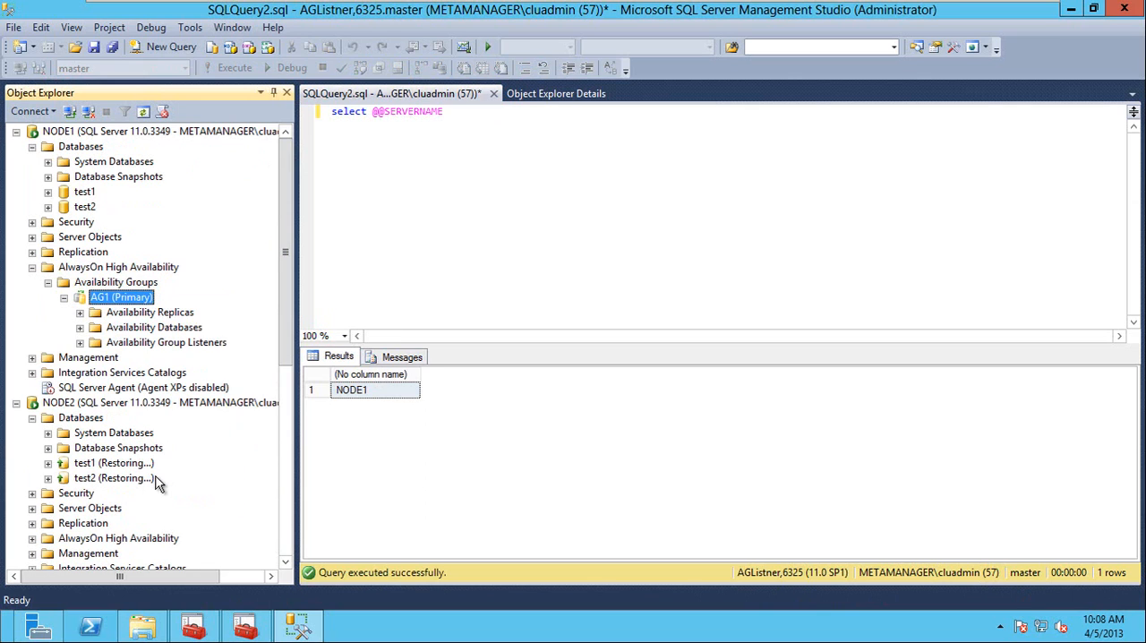
double_click(138, 328)
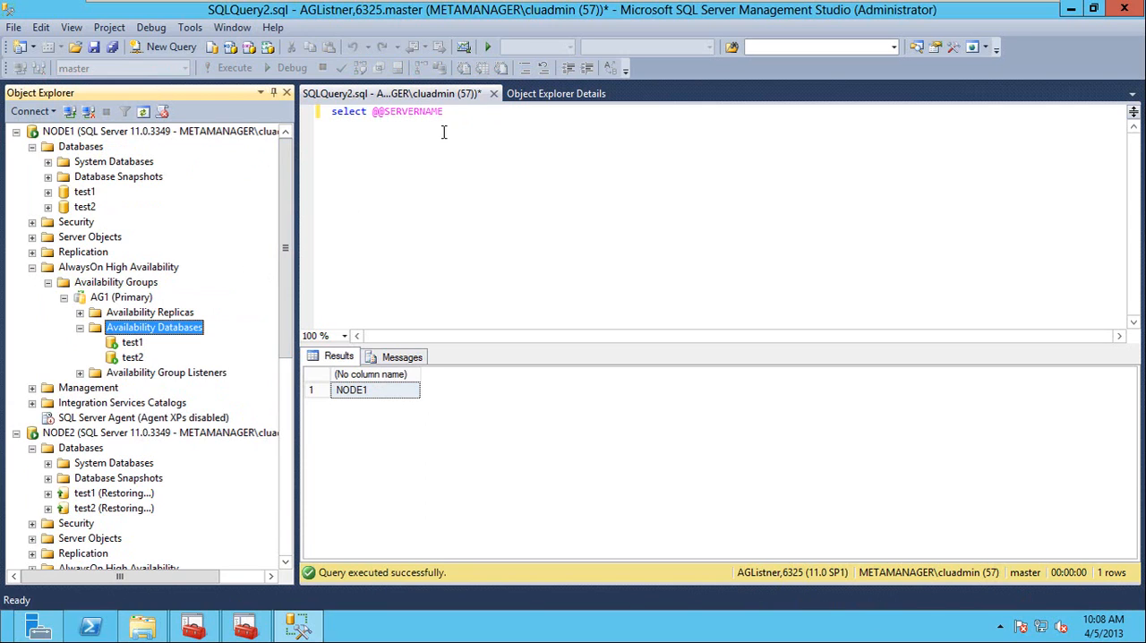
Close the server name query without saving it, and disconnect AGListner,6325 from Object Explorer.
left_click(493, 94)
left_click(634, 413)
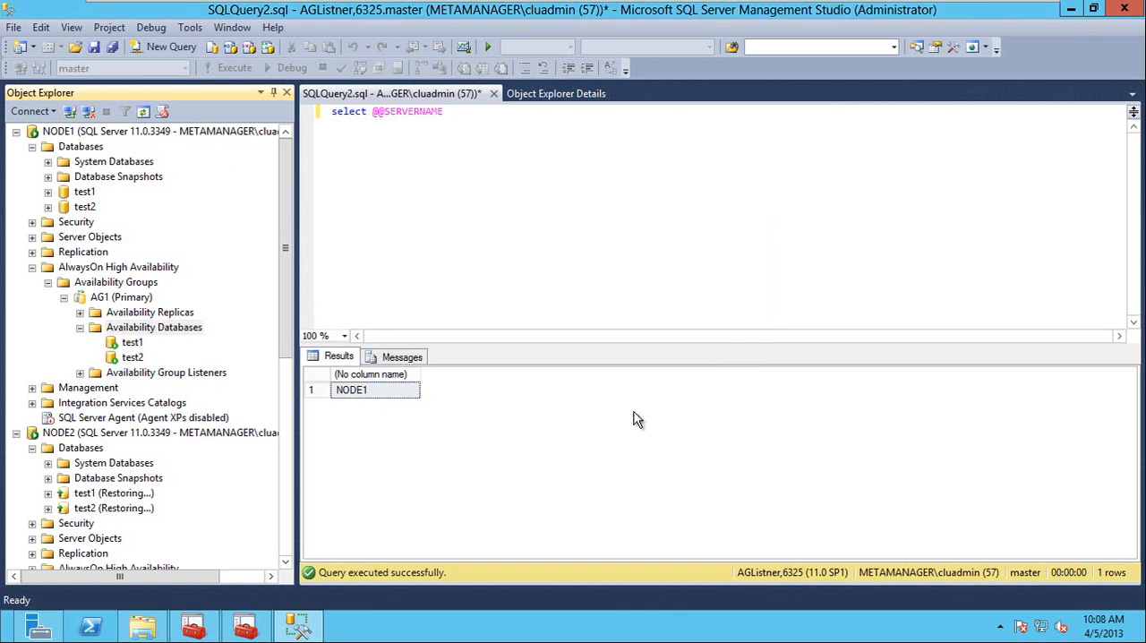
scroll(288, 518, "down", 8)
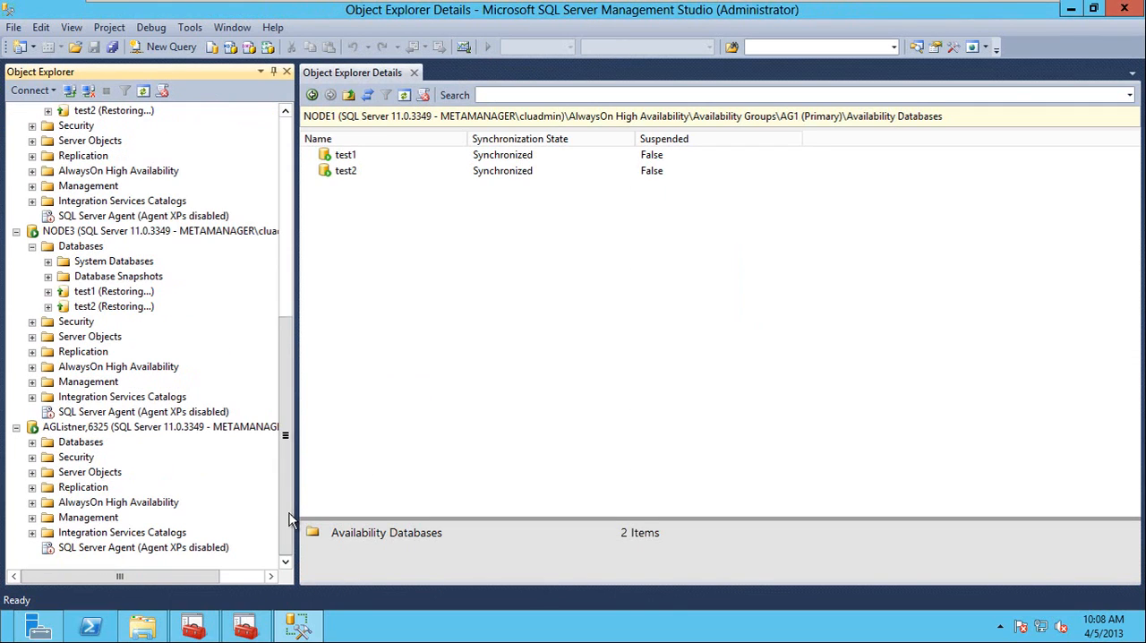
right_click(79, 431)
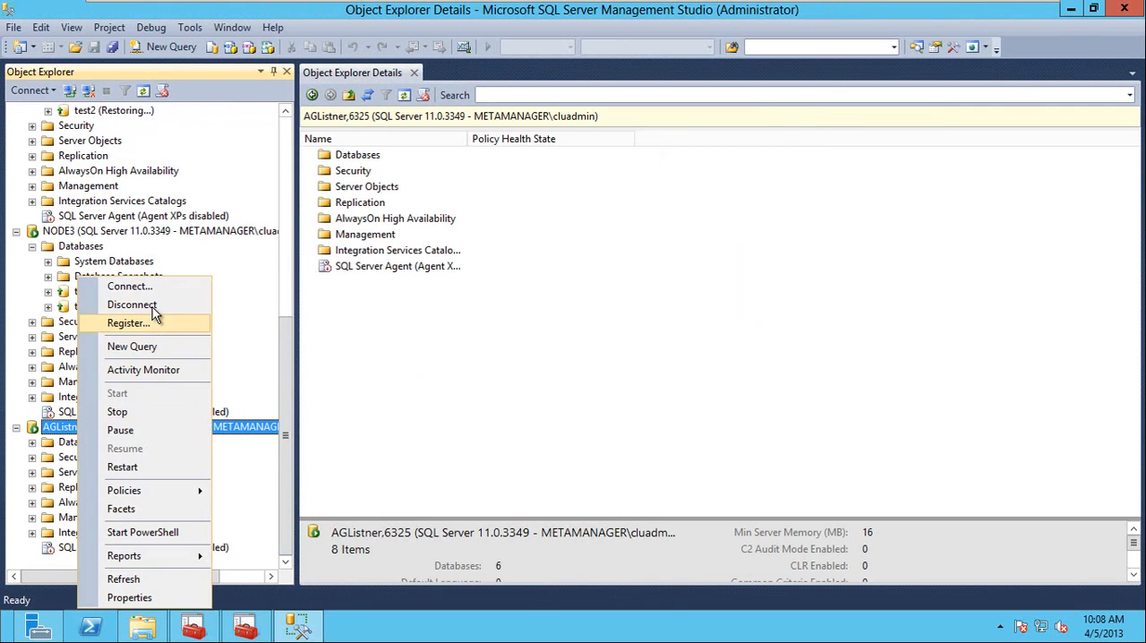
left_click(153, 306)
scroll(220, 220, "up", 6)
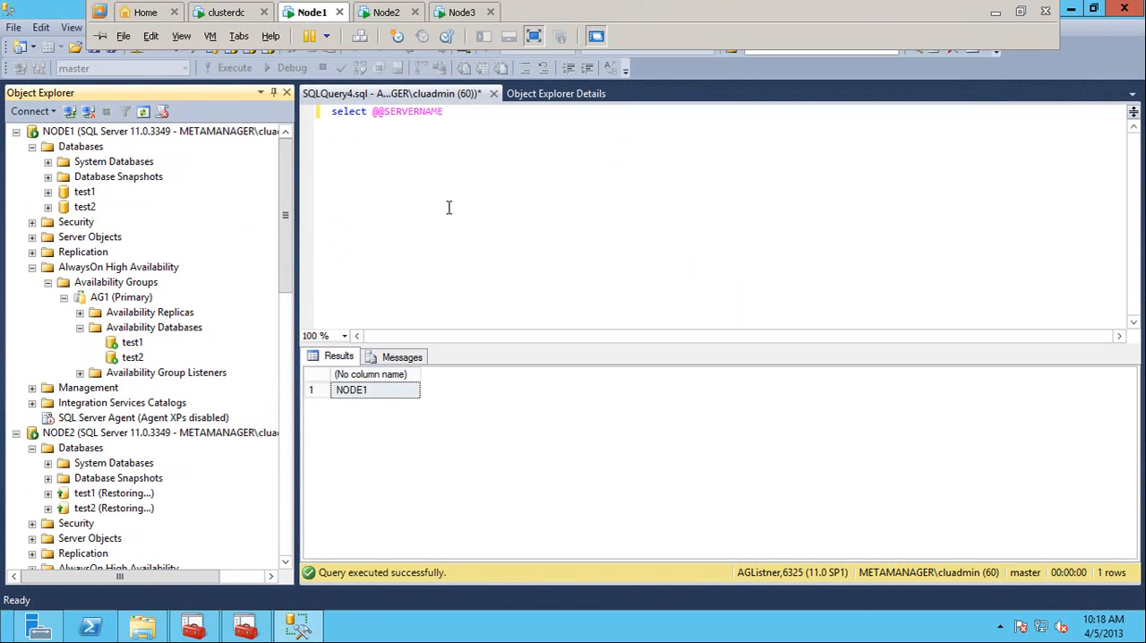
left_click(448, 206)
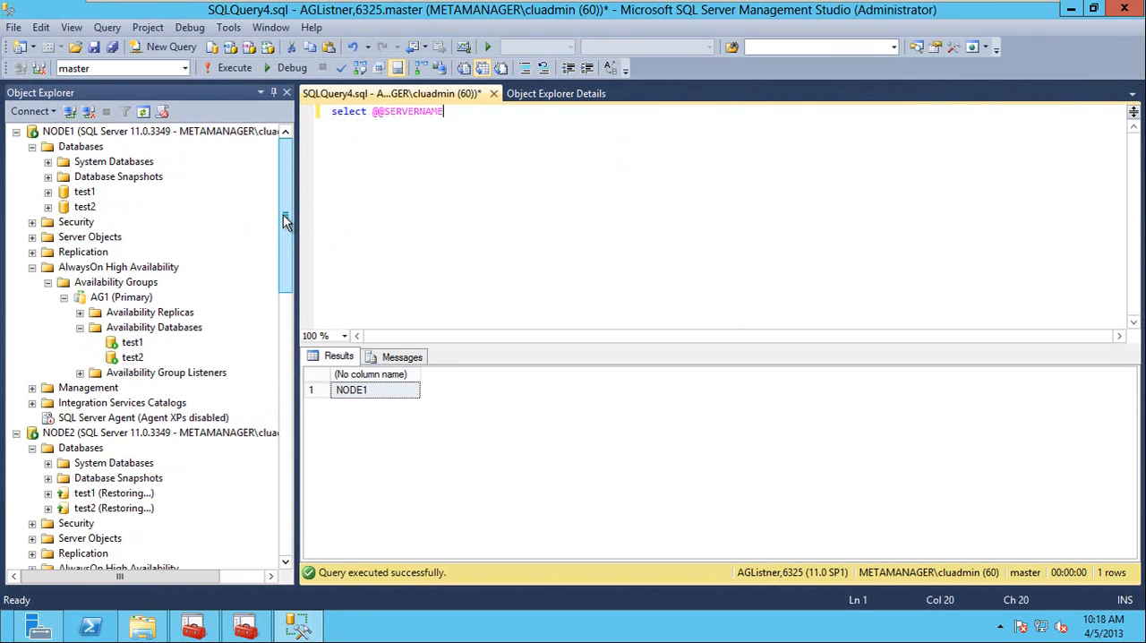
Open the AG1 availability group's properties and set NODE1's connections in primary role to Allow all connections.
right_click(134, 301)
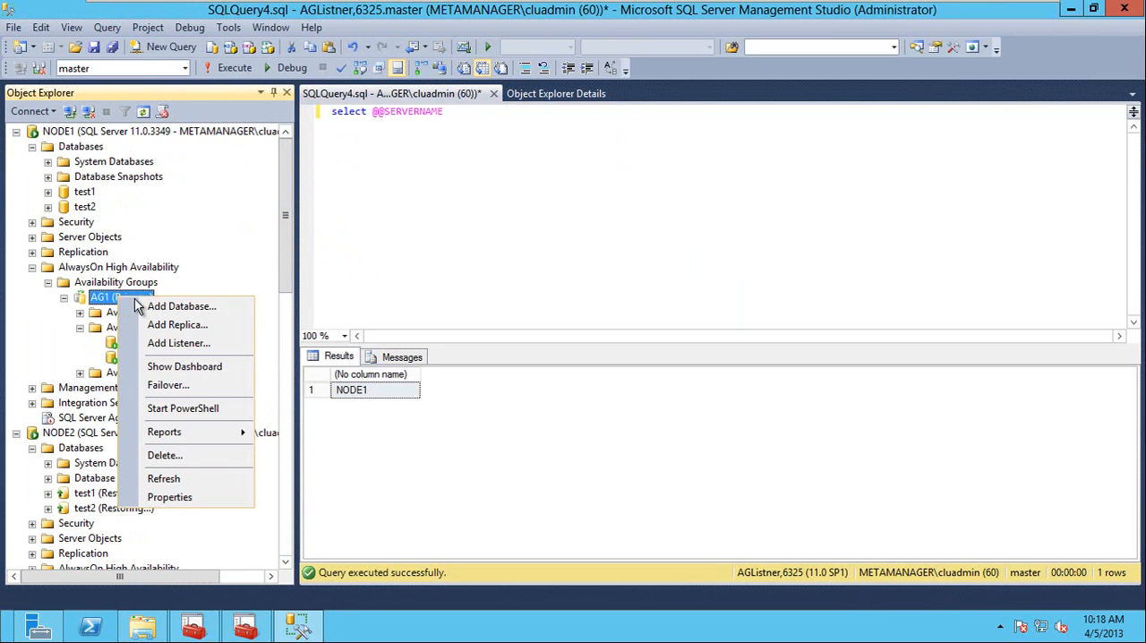
left_click(179, 497)
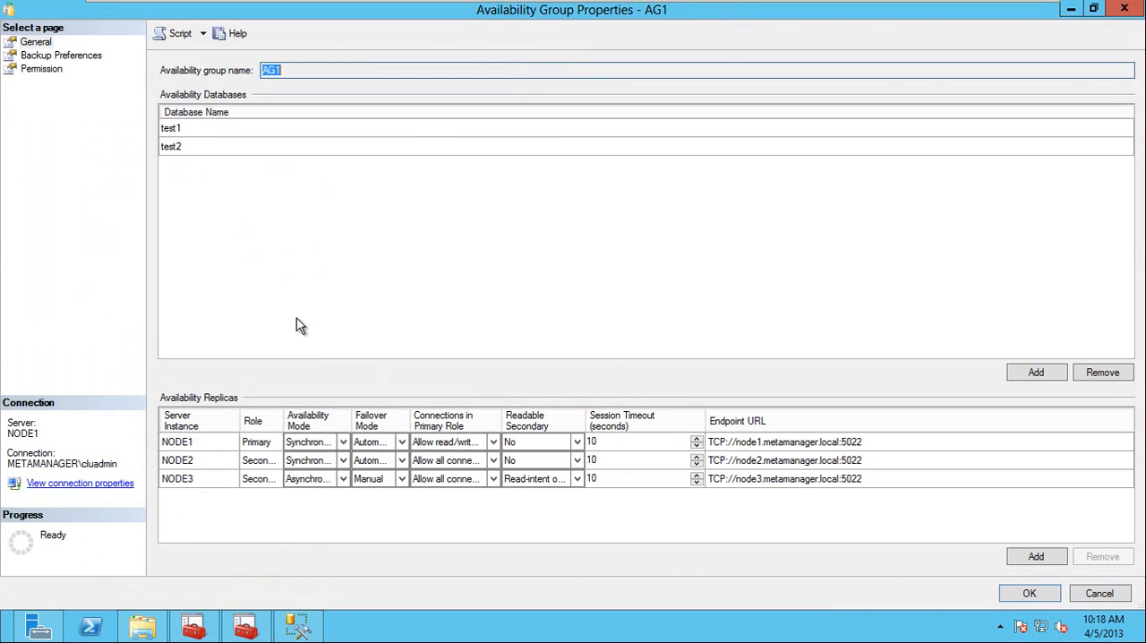
left_click(259, 446)
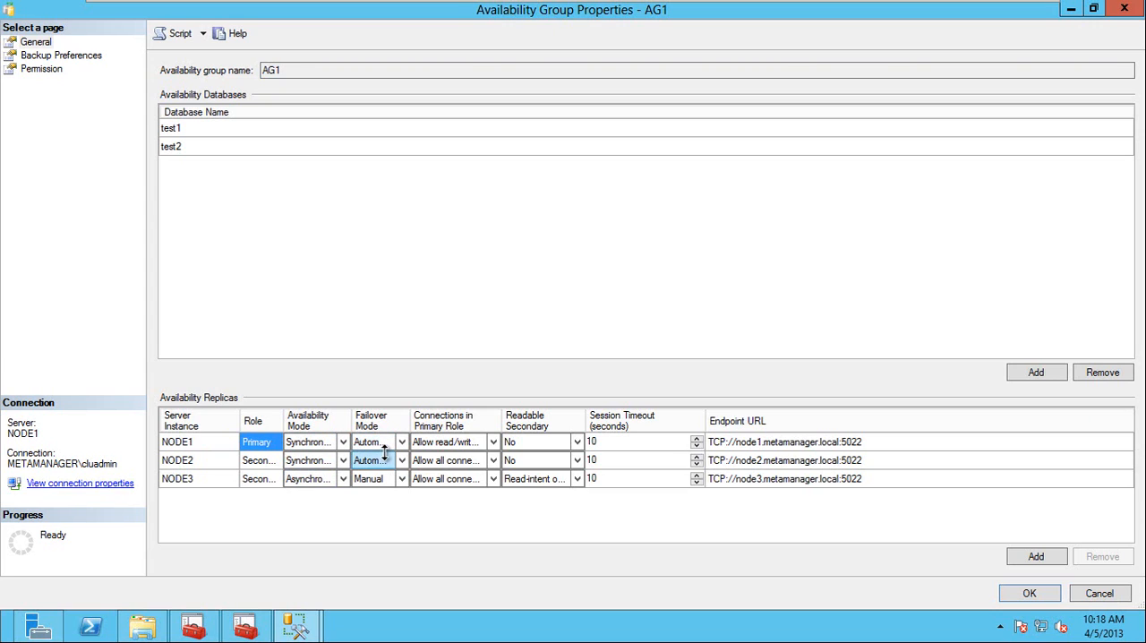
left_click(493, 443)
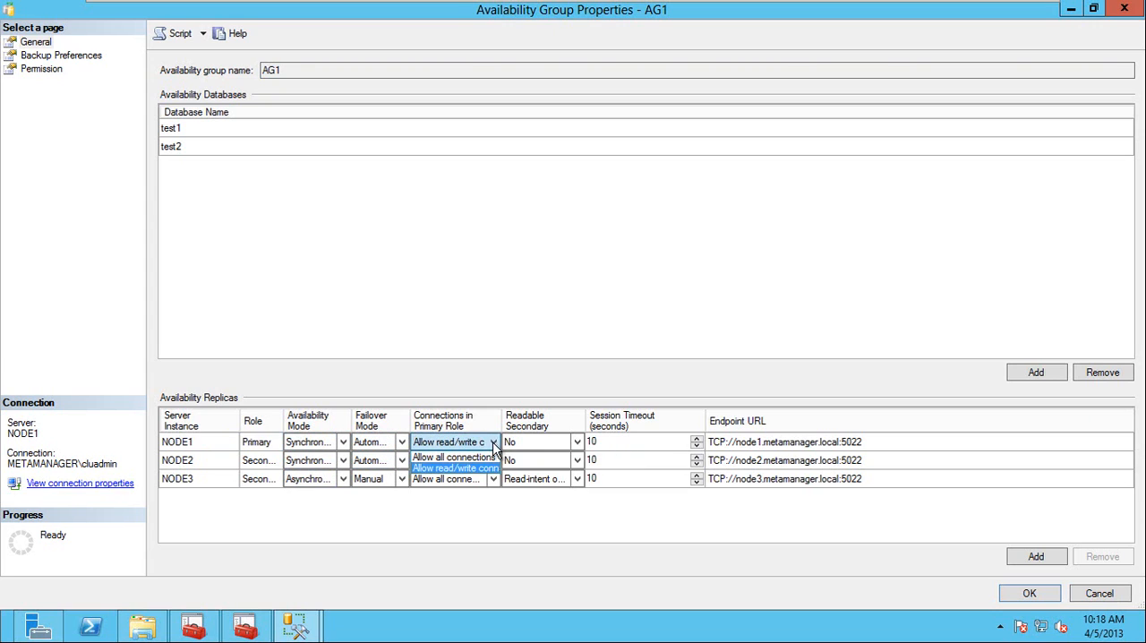
left_click(471, 460)
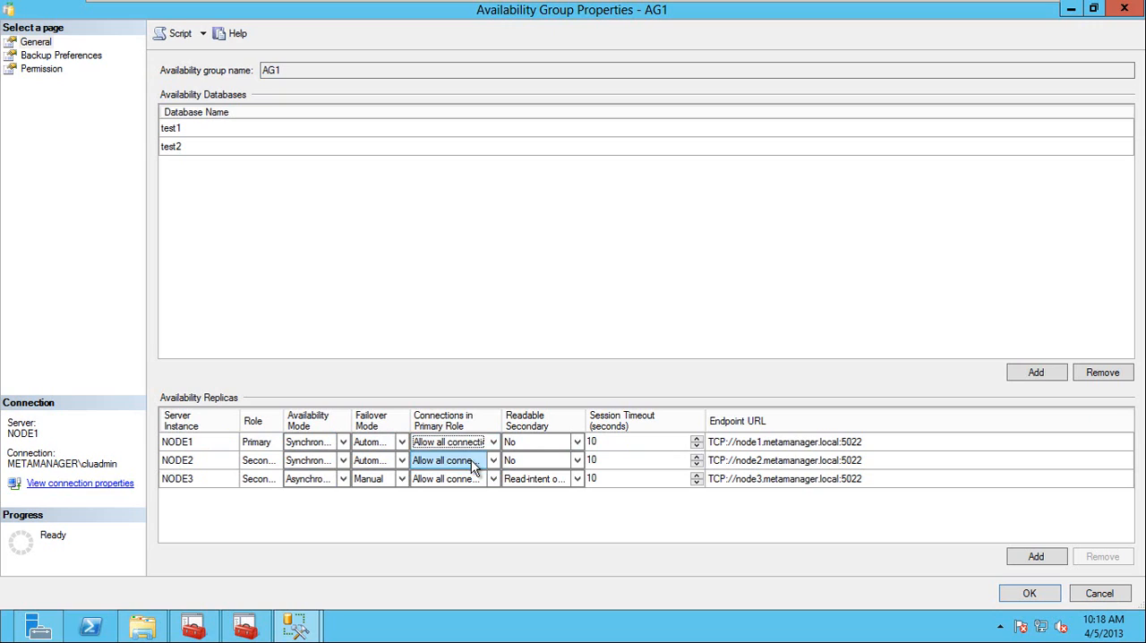
left_click(634, 443)
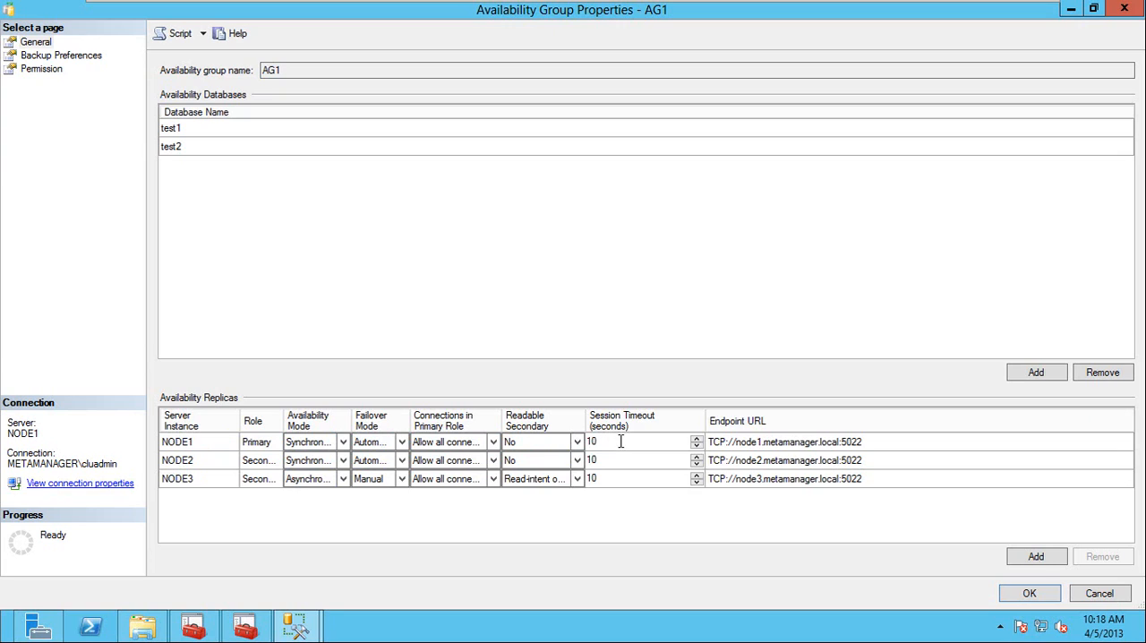
Select NODE1's session timeout value and accept the AG1 availability group properties.
left_click_drag(621, 442, 586, 441)
left_click(1029, 594)
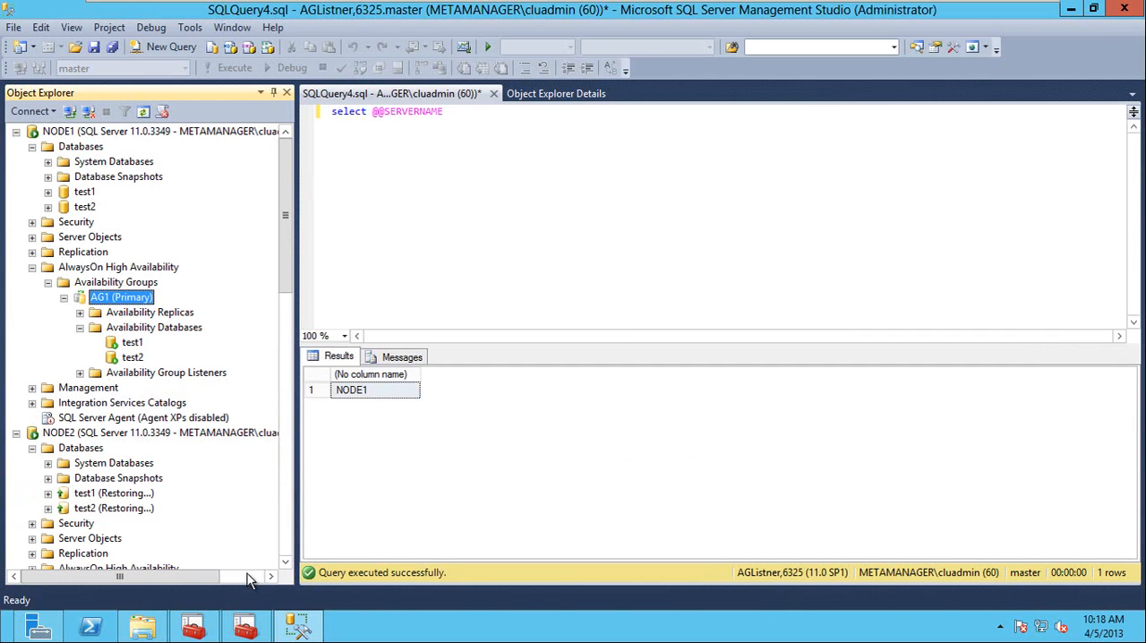
mouse_move(197, 631)
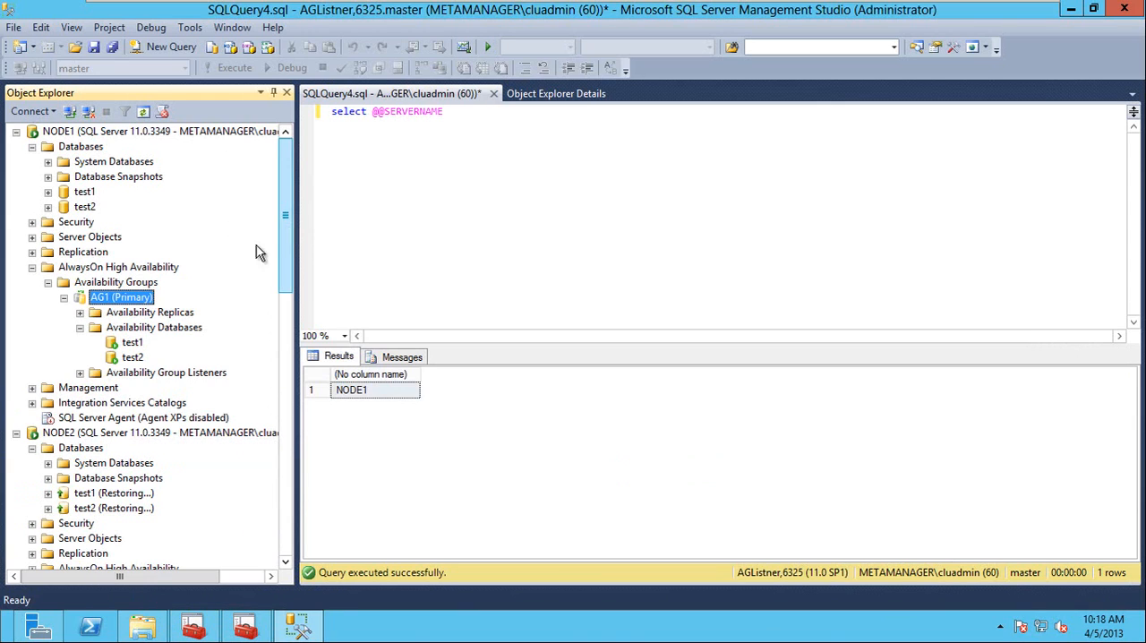
scroll(288, 252, "down", 1)
scroll(288, 252, "up", 1)
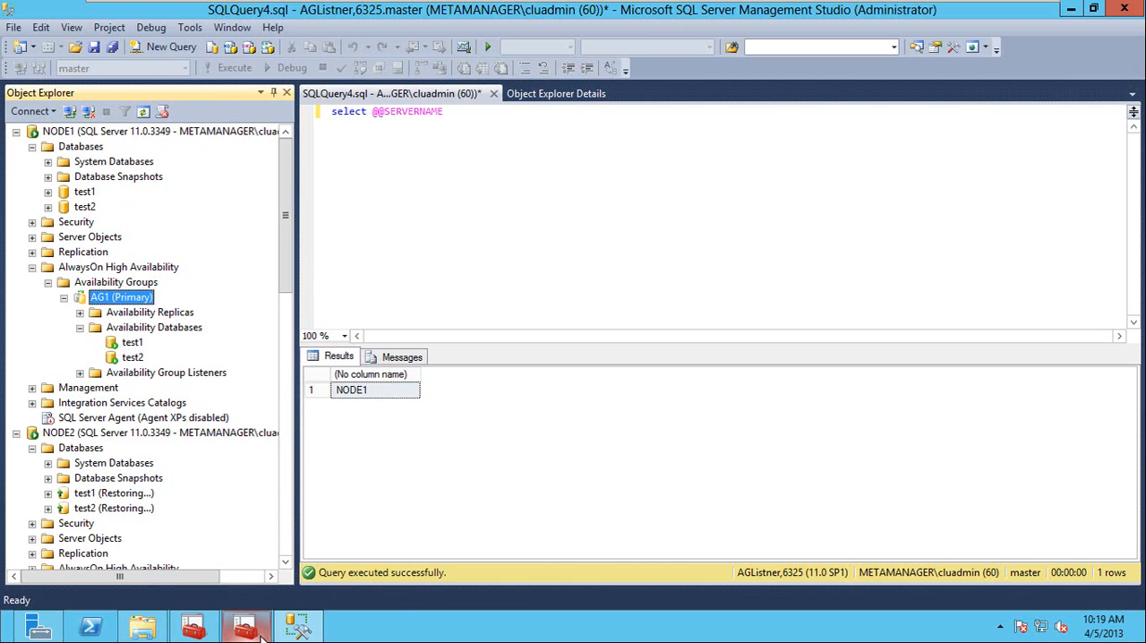
Switch to Failover Cluster Manager and open the failover settings in the AG1 role's properties.
left_click(190, 632)
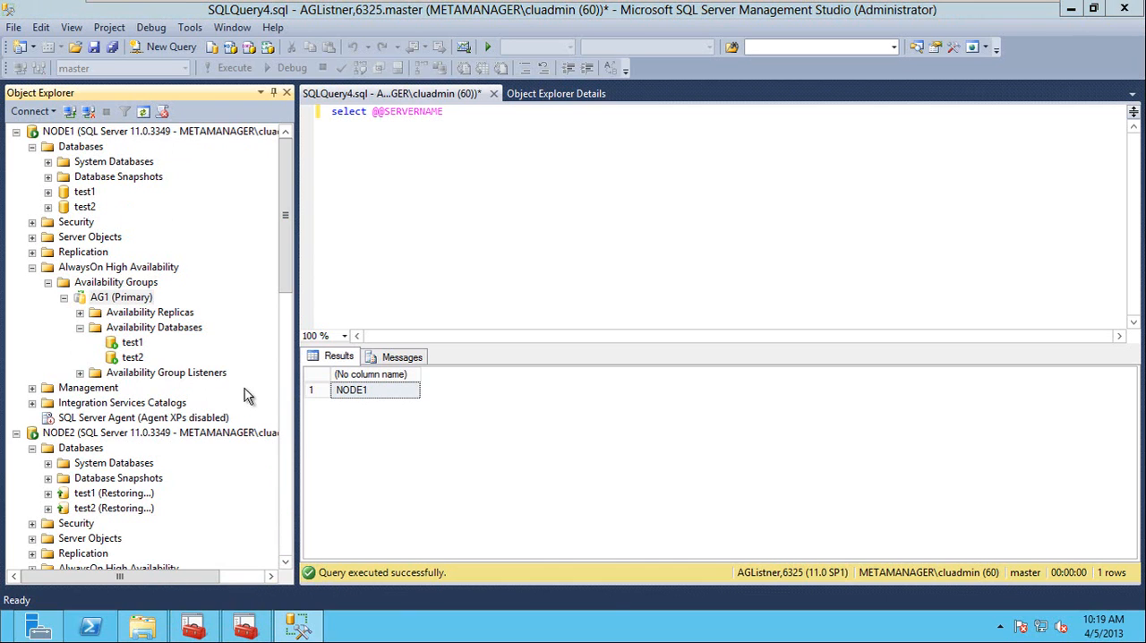
left_click(193, 626)
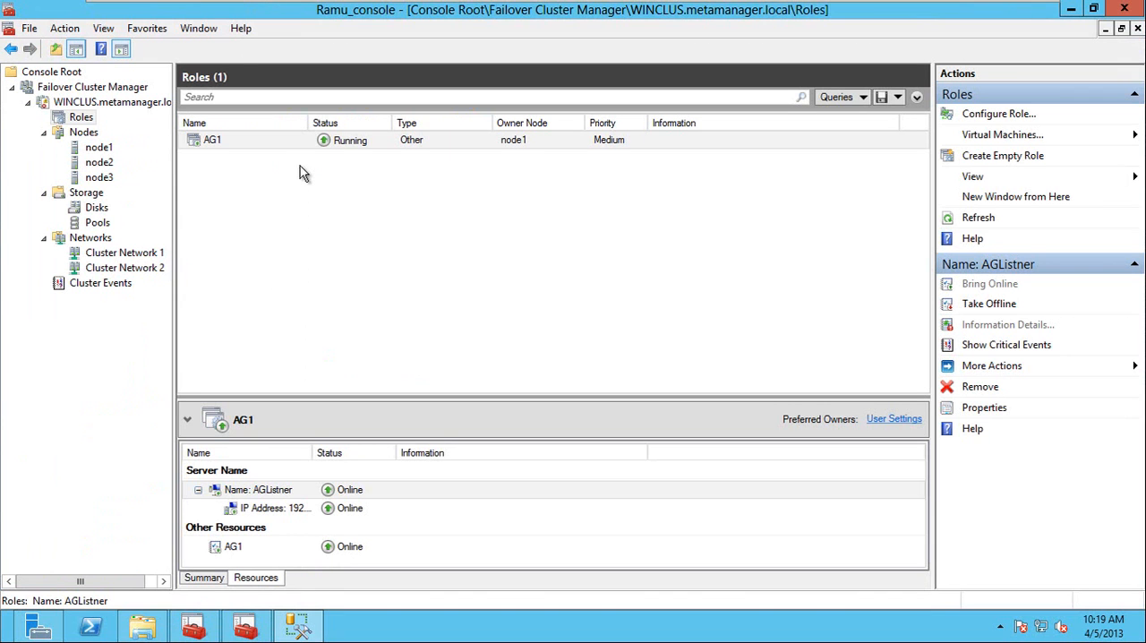
right_click(257, 143)
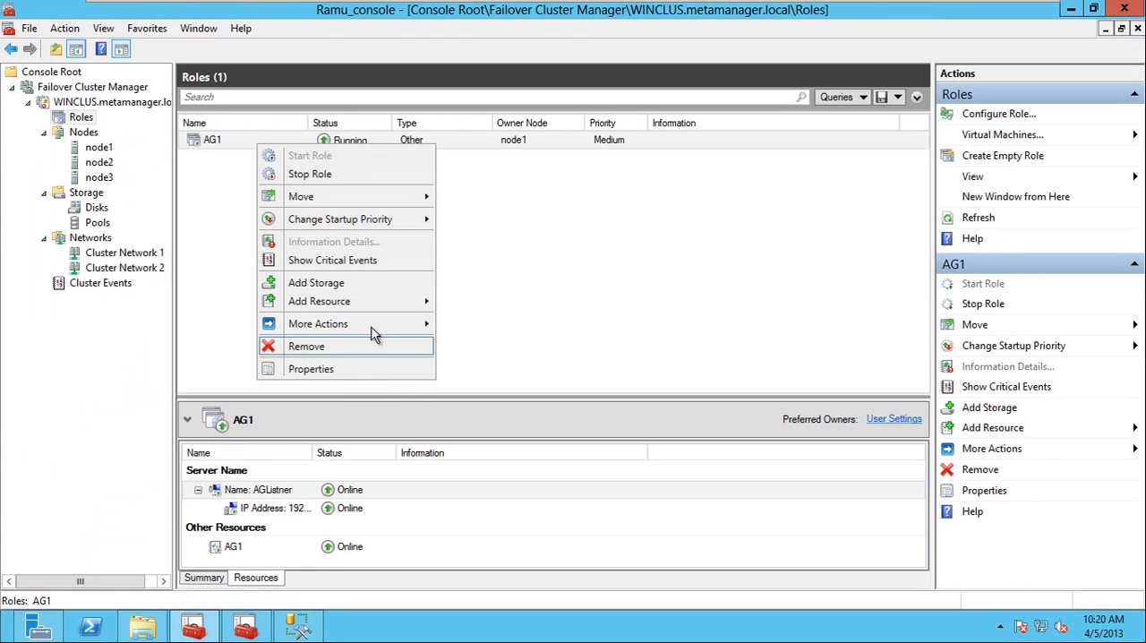
left_click(363, 376)
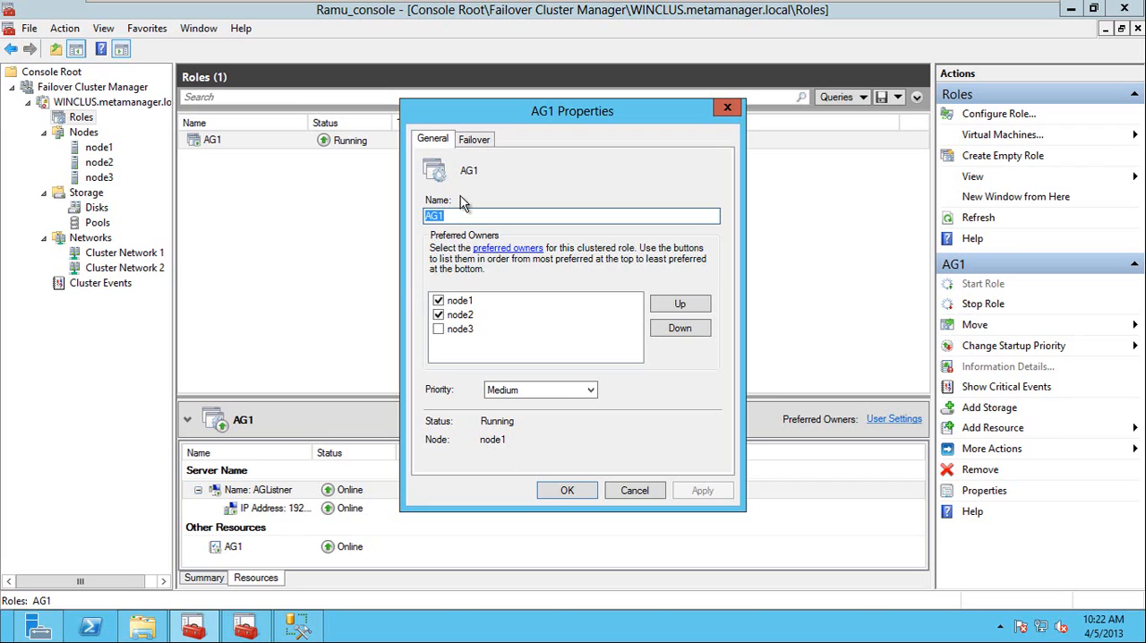
left_click(472, 140)
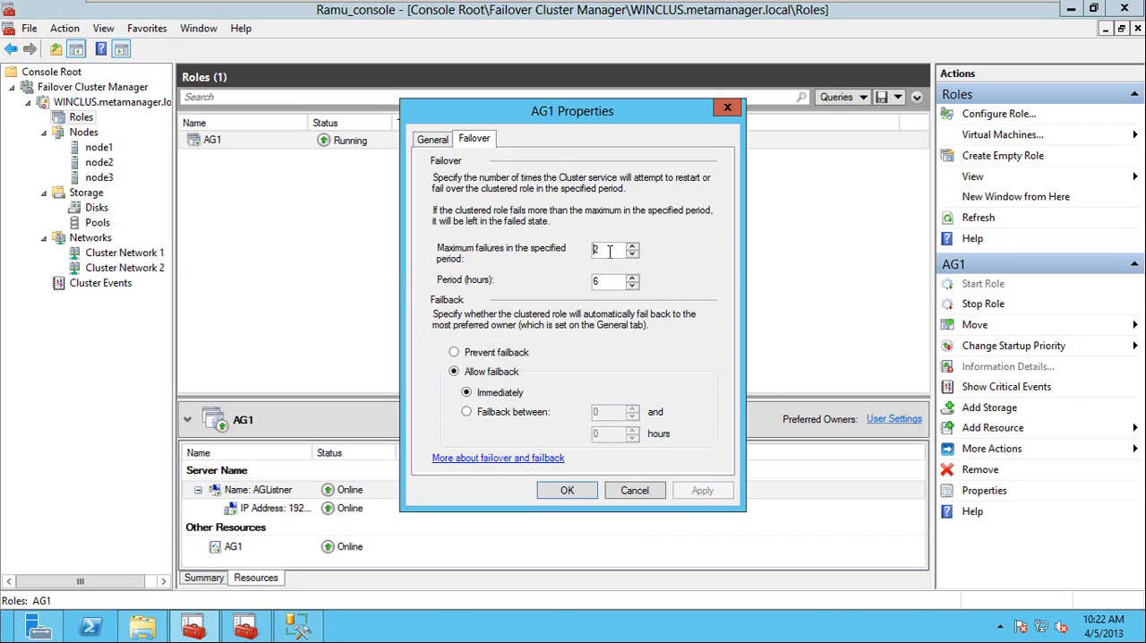
Set the AG1 role's maximum failures in the specified period to 2 and accept the properties.
left_click(610, 251)
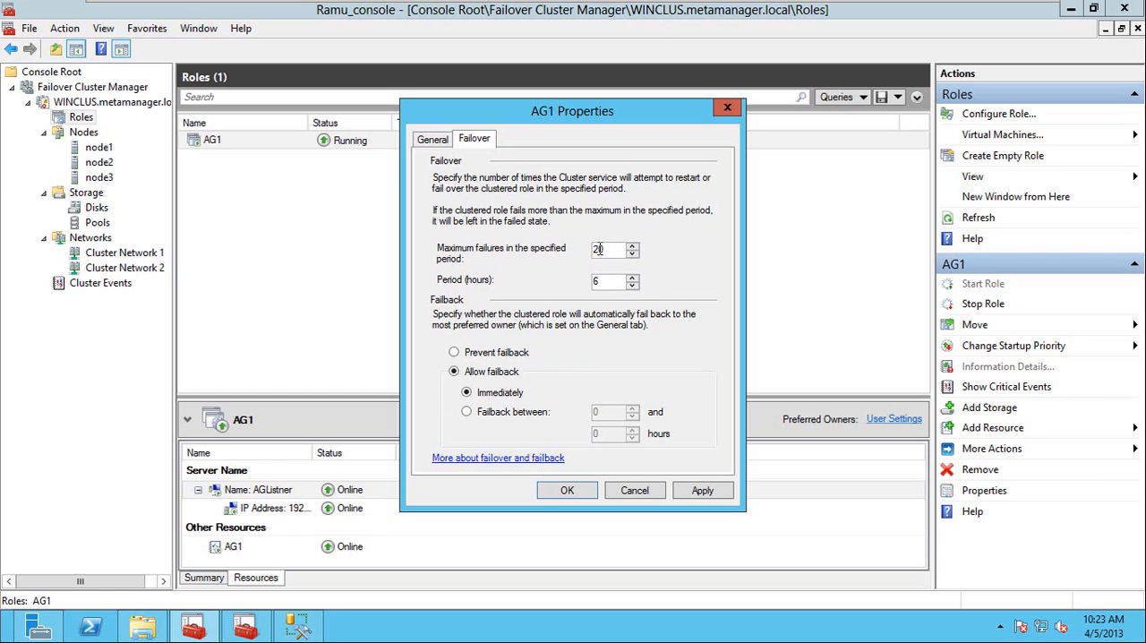
left_click_drag(609, 249, 578, 250)
type("2")
mouse_move(606, 249)
left_click(615, 249)
left_click(612, 281)
left_click(612, 249)
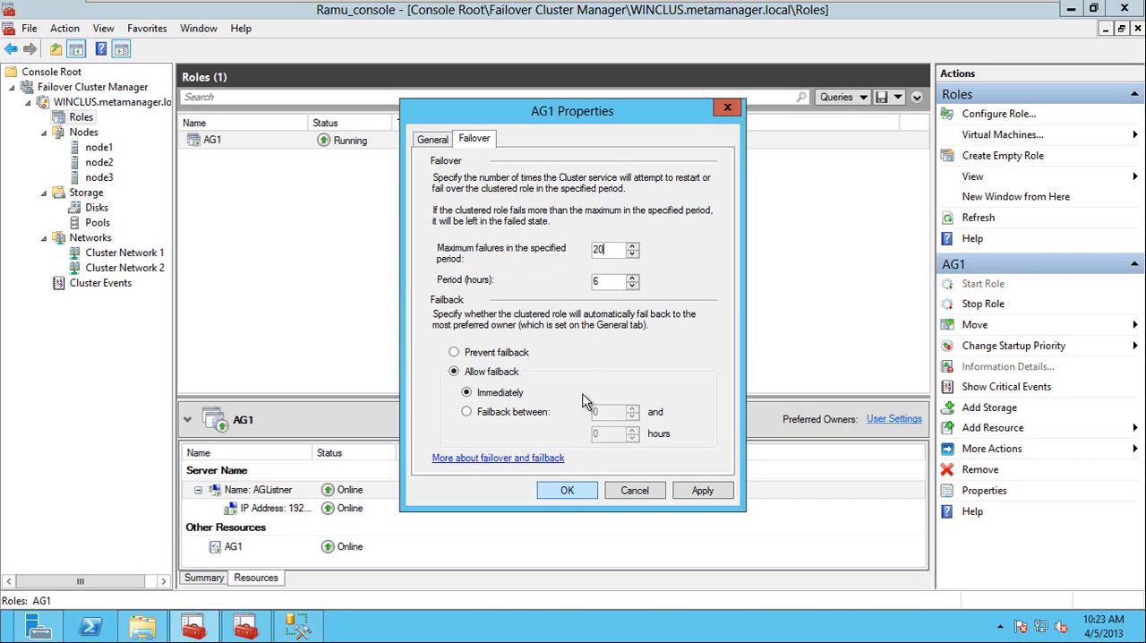
left_click(573, 490)
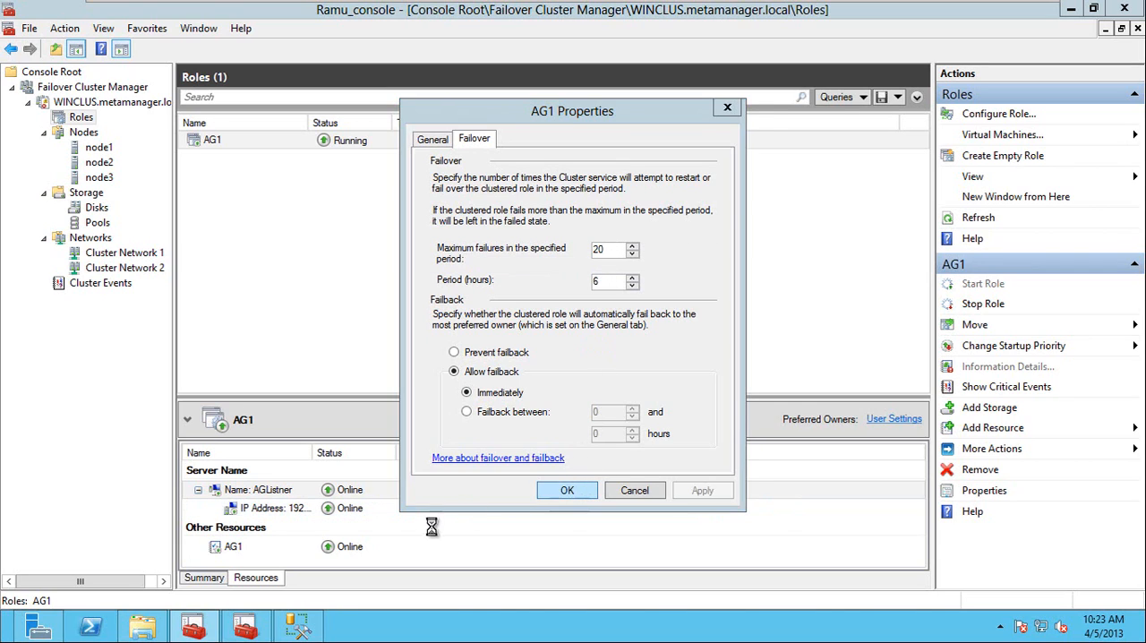
Switch to SQL Server Management Studio, view the AlwaysOn High Availability dashboard of AGListner,6325, and close it.
left_click(298, 625)
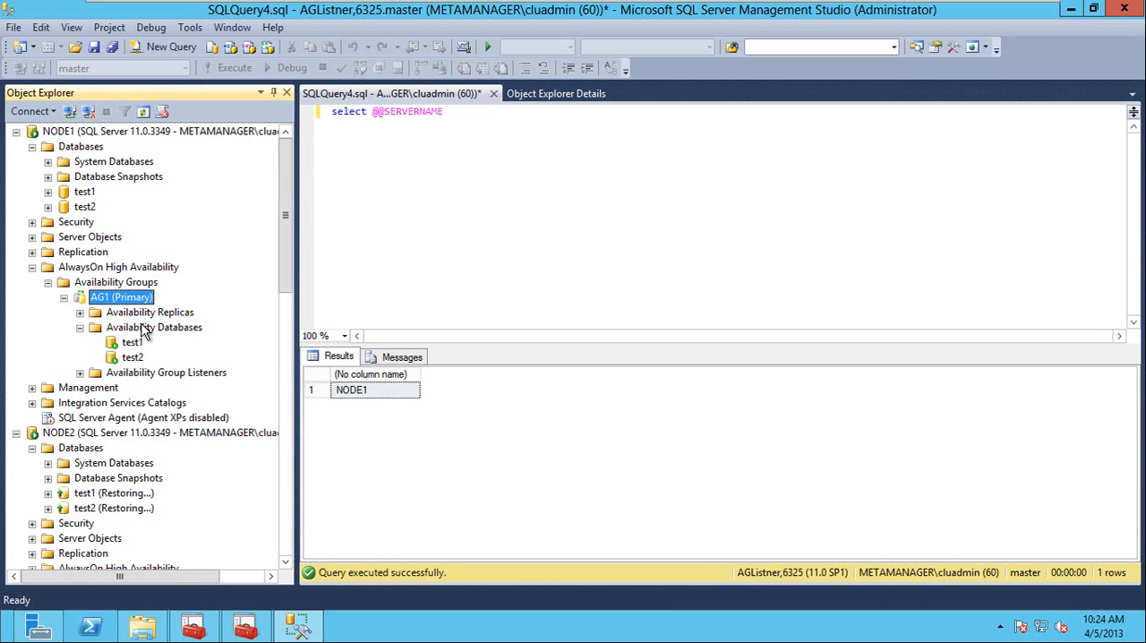
scroll(291, 439, "down", 12)
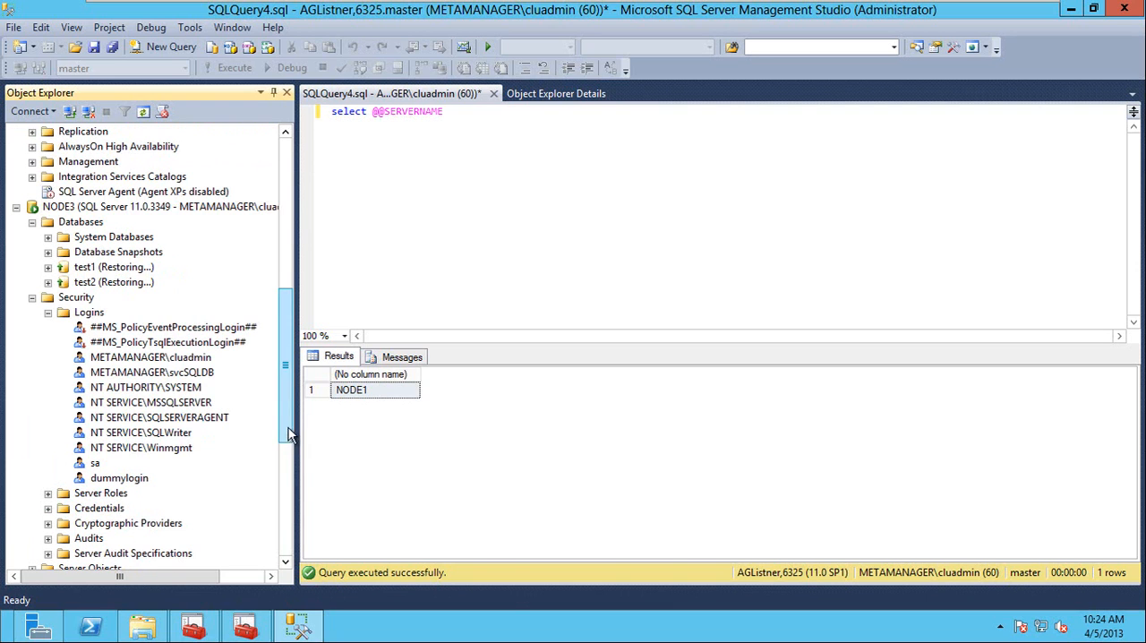
left_click(85, 343)
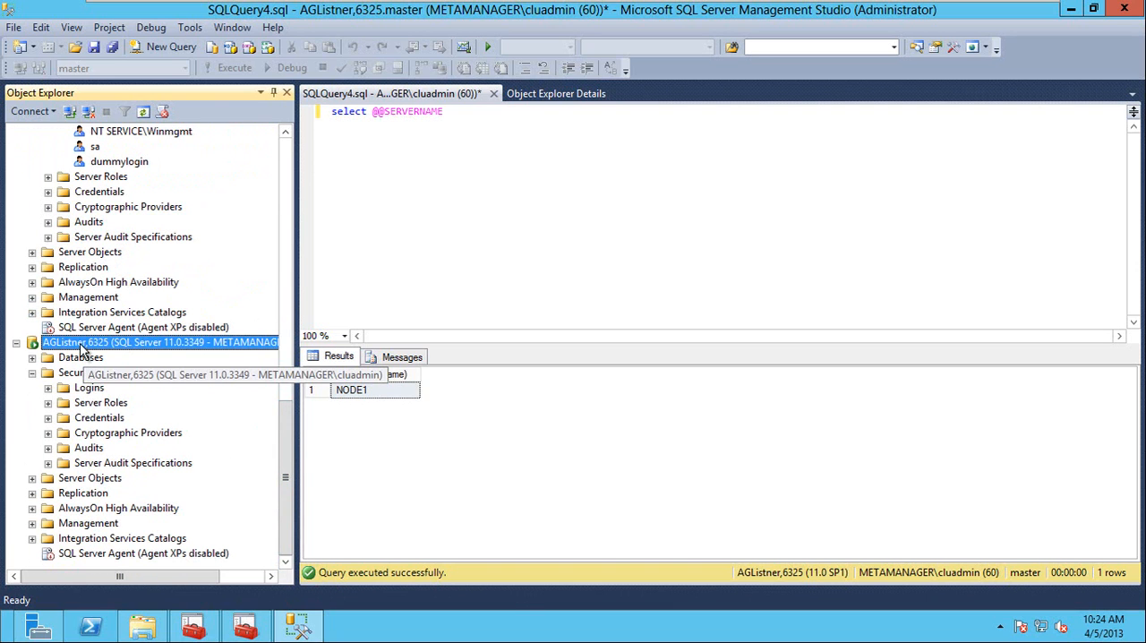
left_click(112, 511)
double_click(111, 512)
right_click(111, 512)
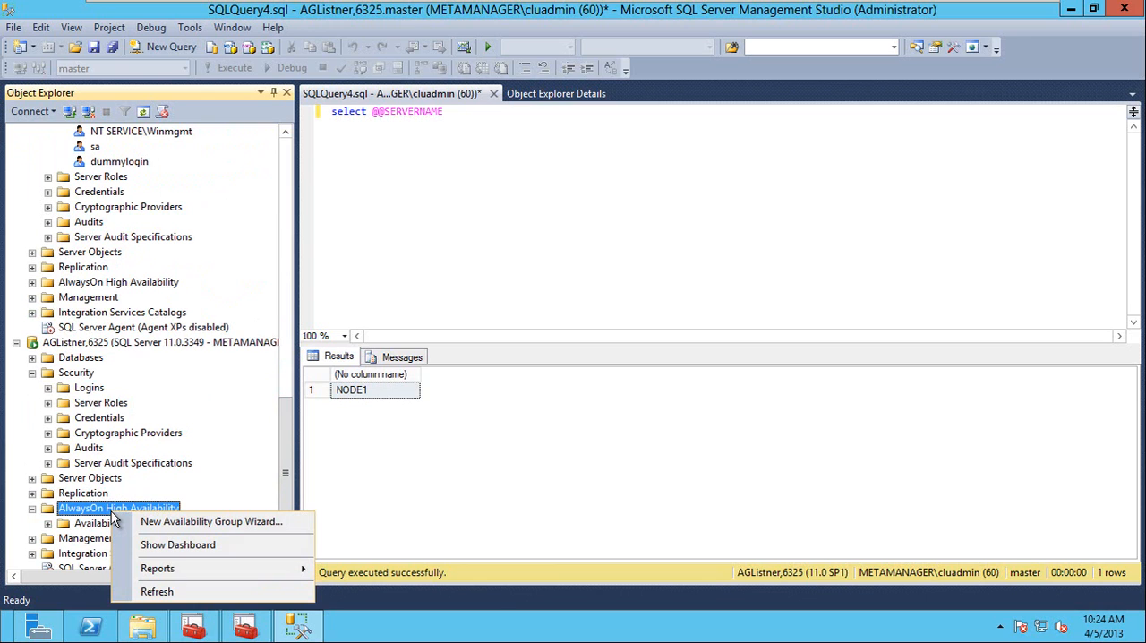
left_click(178, 546)
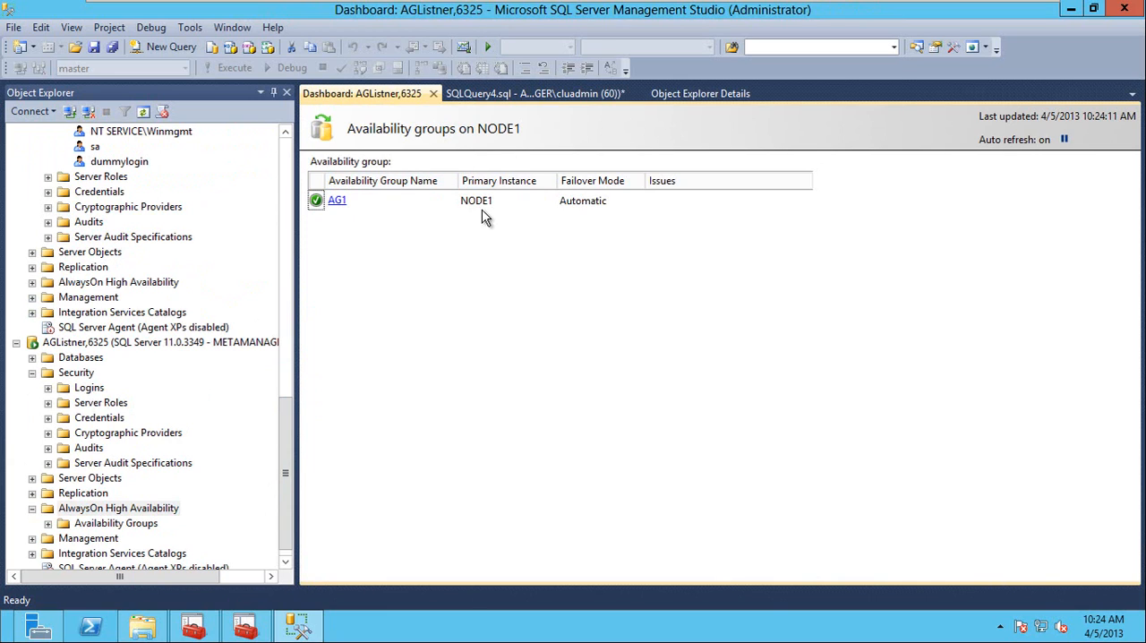
left_click(434, 94)
Expand the availability groups under AGListner,6325 and show the dashboard for AG1.
double_click(103, 521)
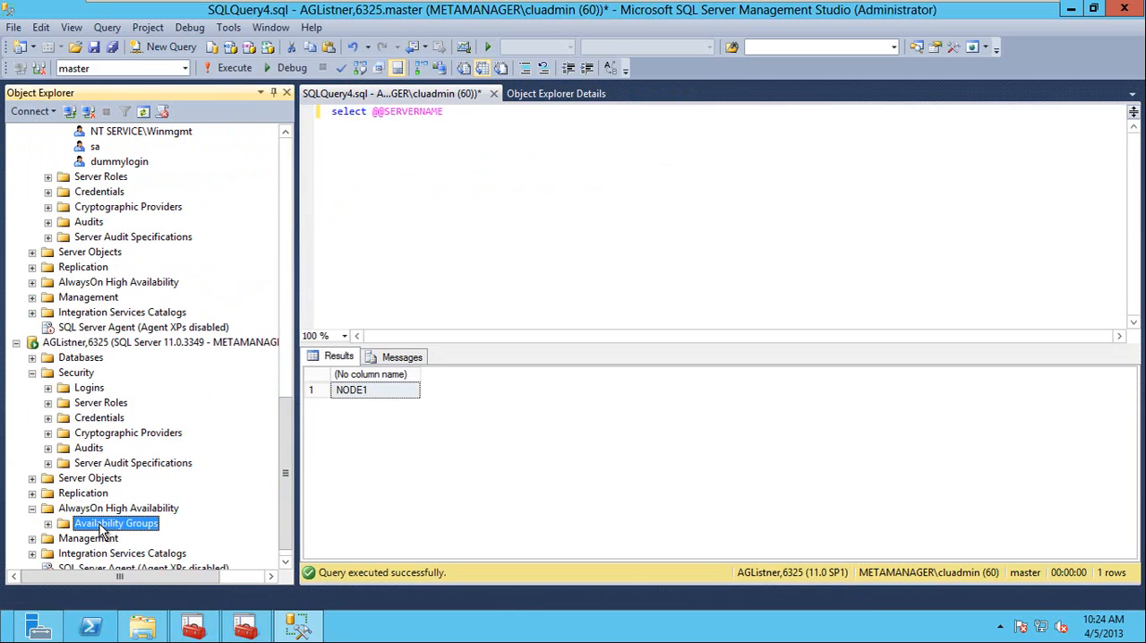
left_click(105, 538)
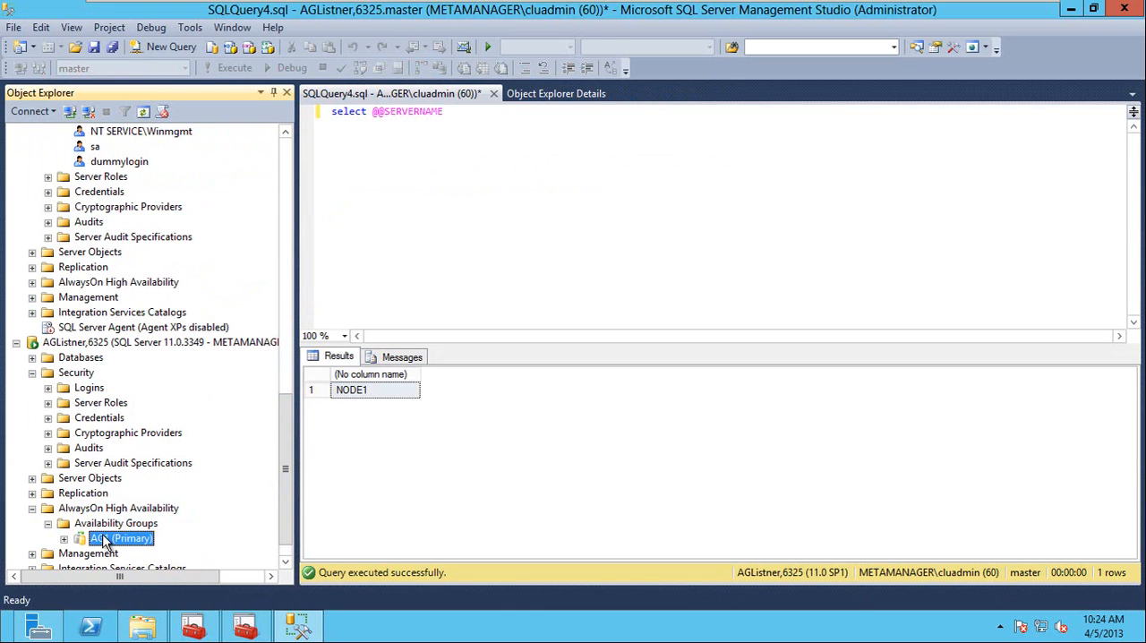
right_click(105, 538)
left_click(172, 467)
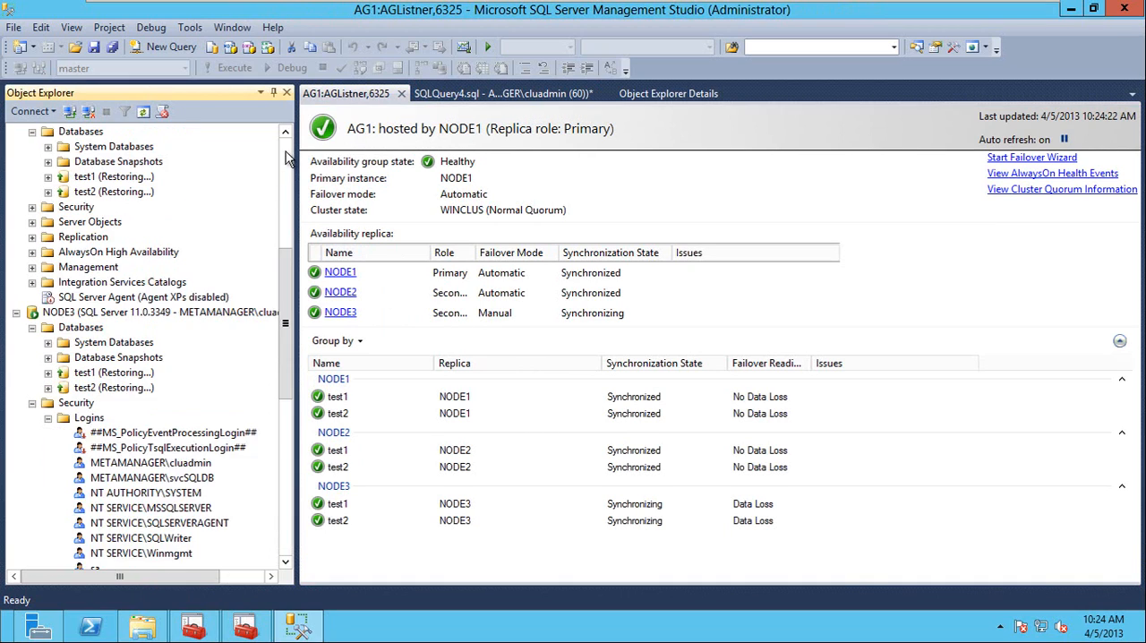
Stop the MSSQLSERVER service on NODE1 and confirm the stop.
left_click(287, 158)
right_click(92, 134)
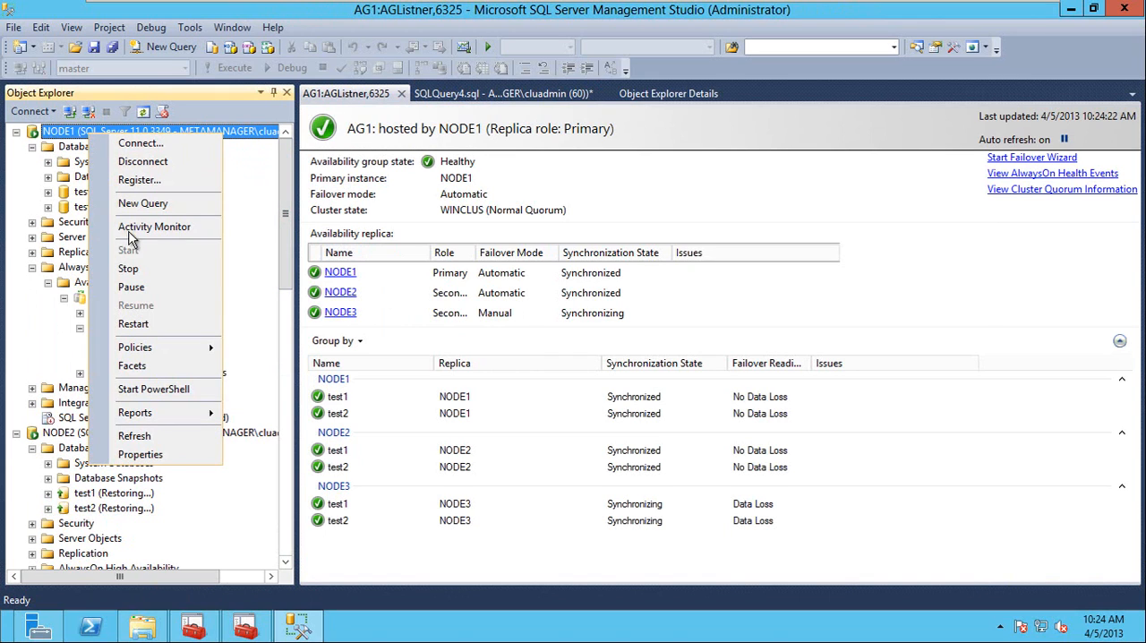
left_click(130, 270)
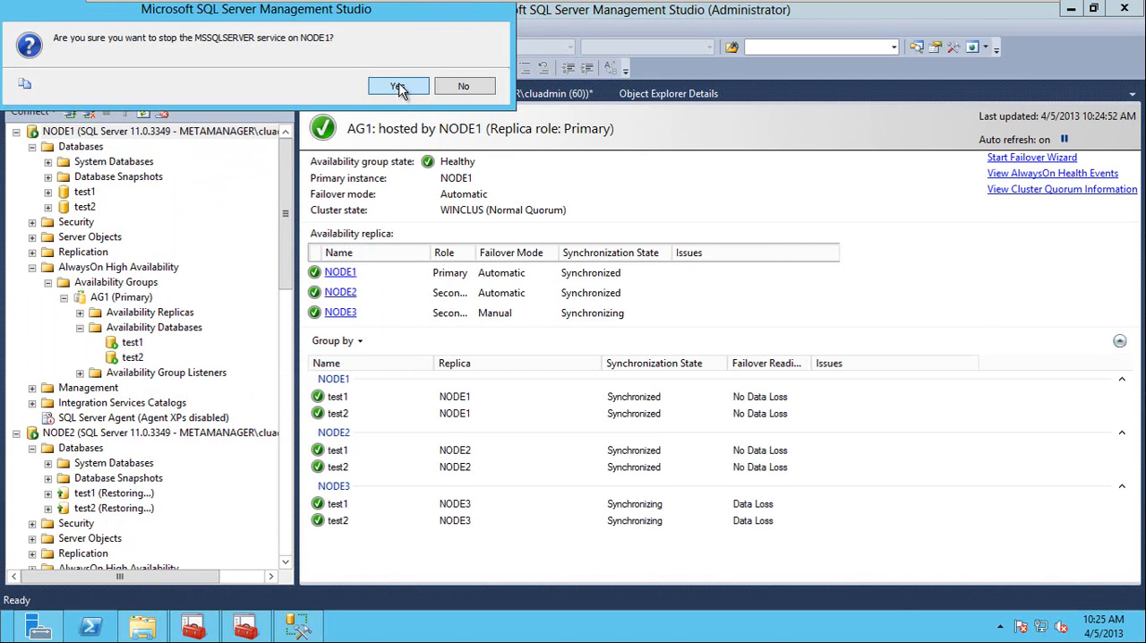
left_click(402, 90)
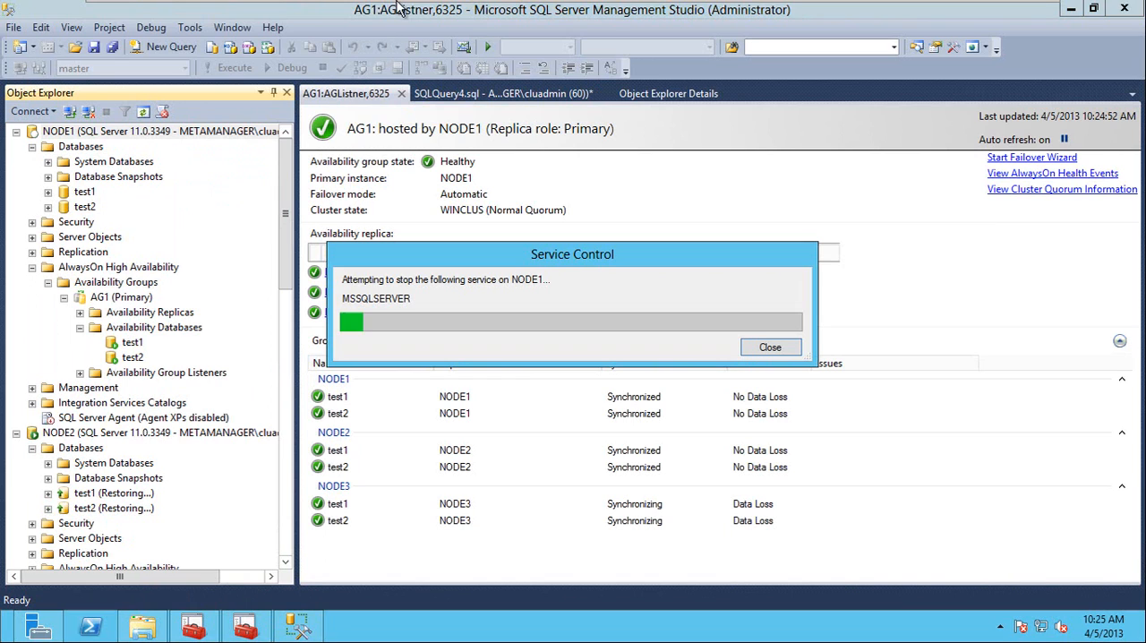
mouse_move(404, 7)
left_click(535, 36)
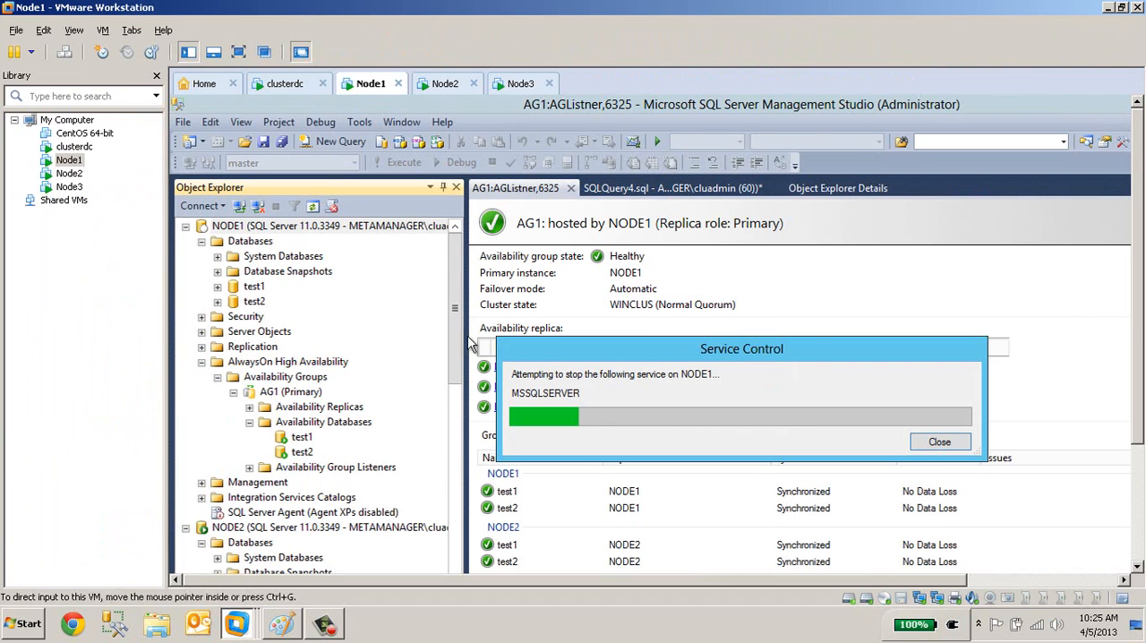
left_click(324, 624)
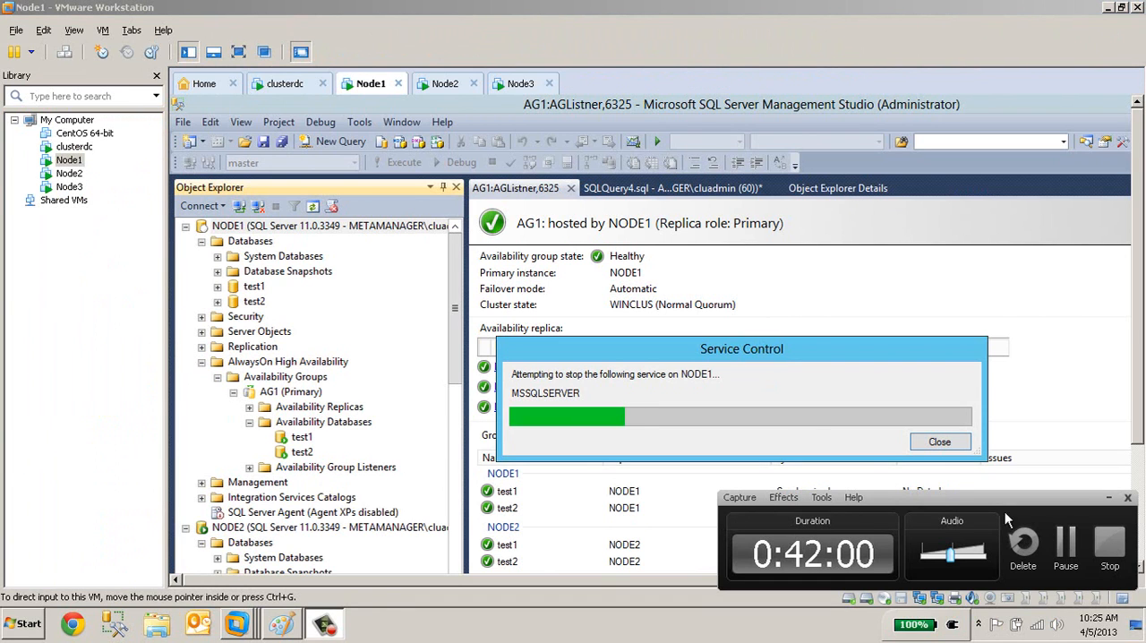
left_click(1067, 548)
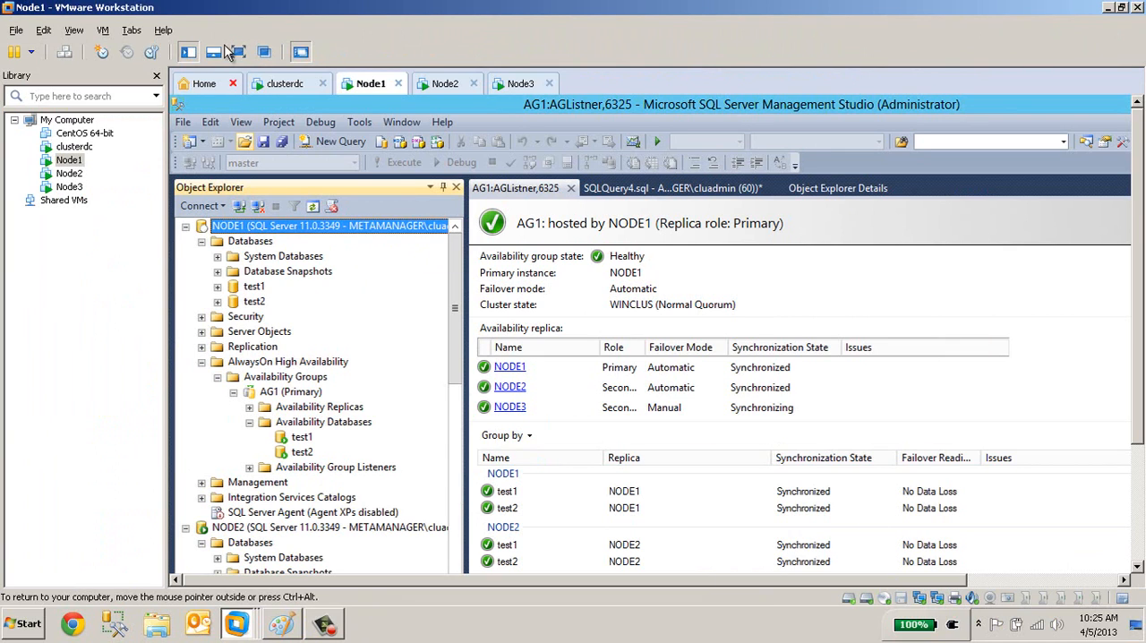
left_click(238, 52)
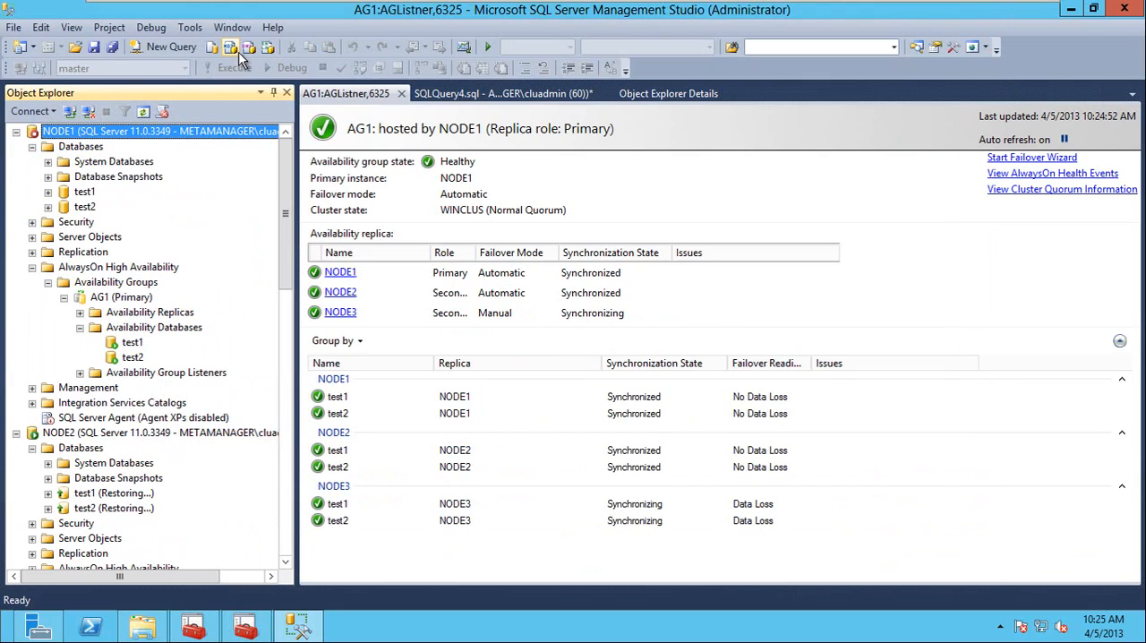
left_click(466, 559)
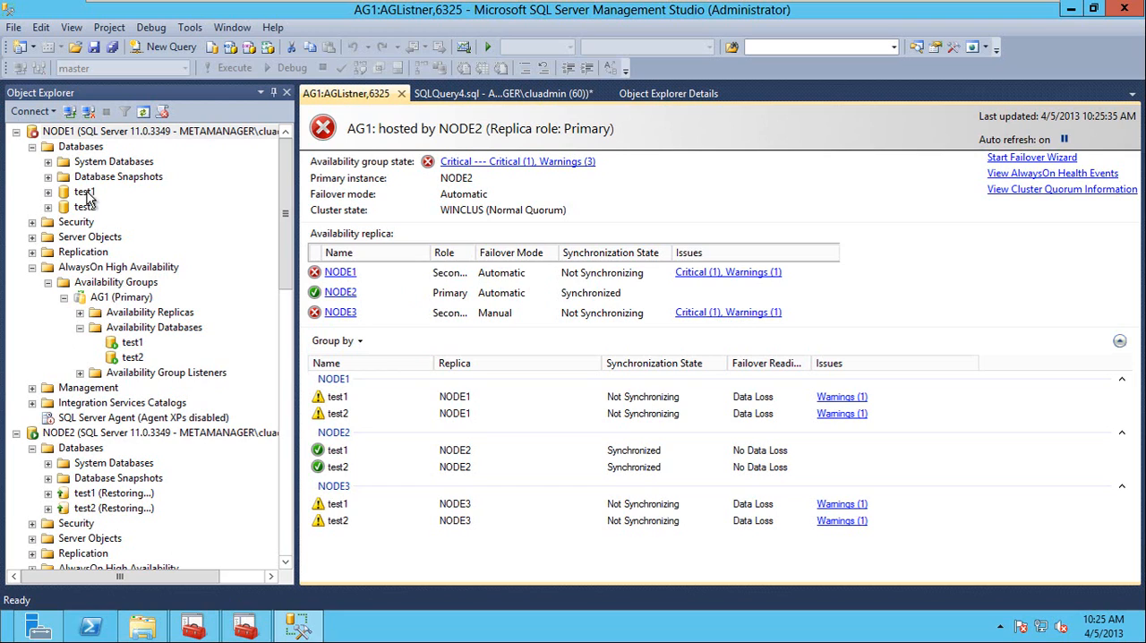
Start the MSSQLSERVER service on NODE1 and widen the Role column in the dashboard's availability replica list.
right_click(73, 133)
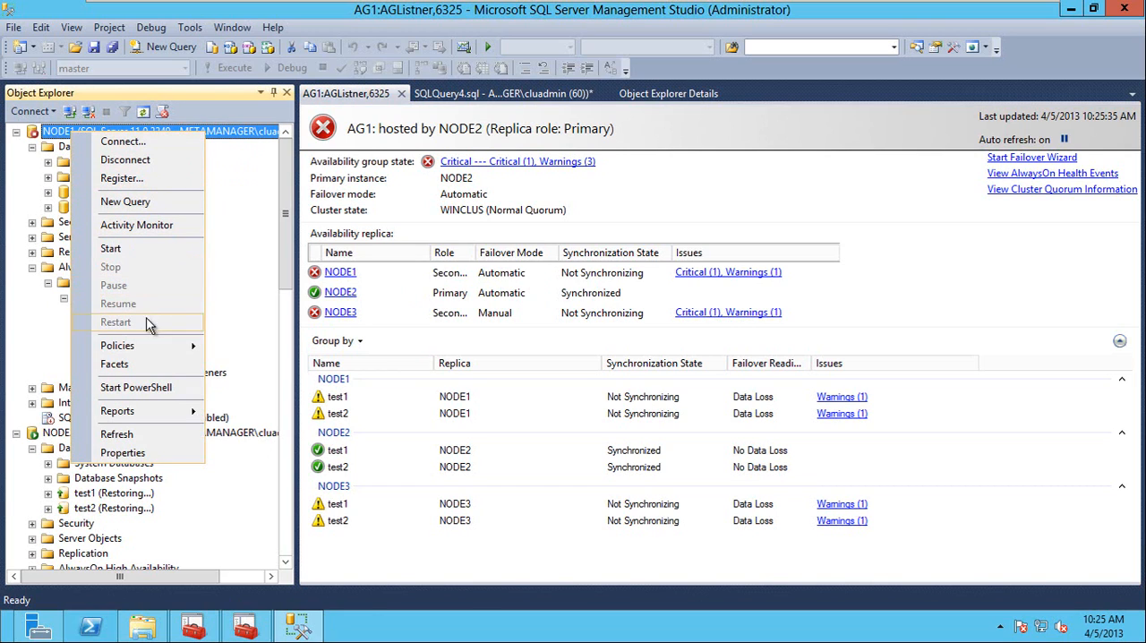
left_click(112, 248)
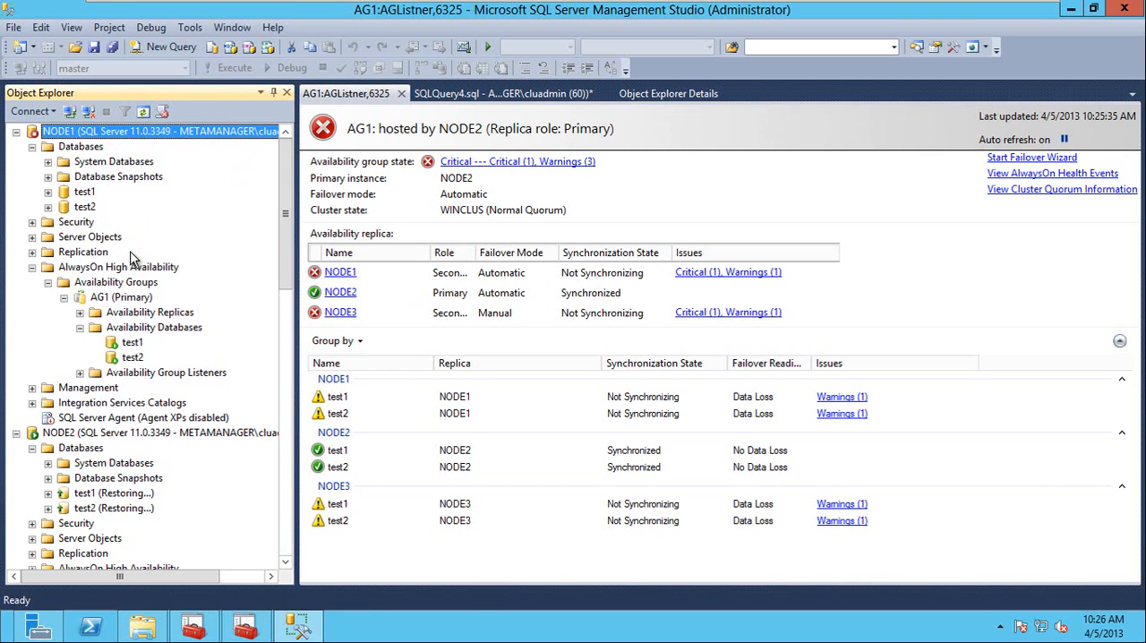
left_click(399, 86)
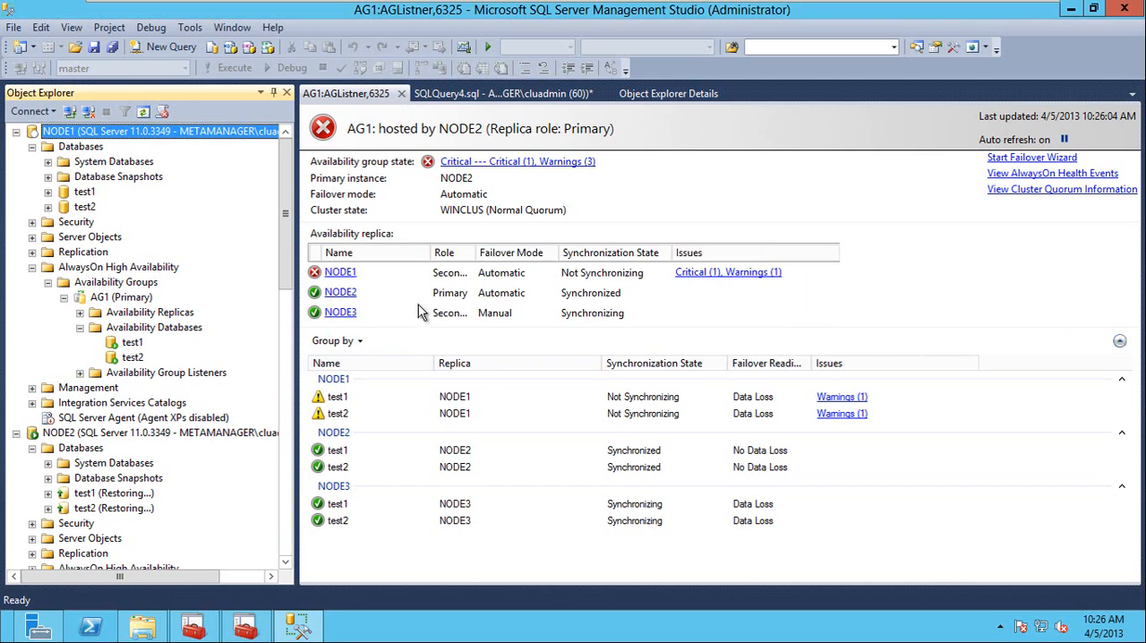
left_click(472, 555)
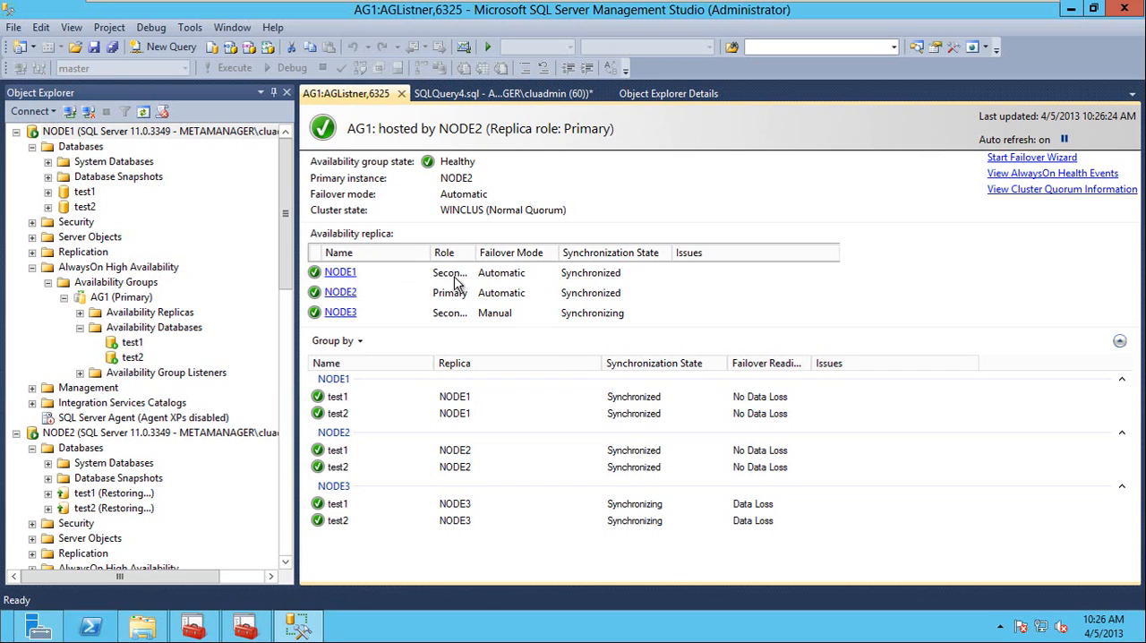
left_click_drag(476, 252, 522, 252)
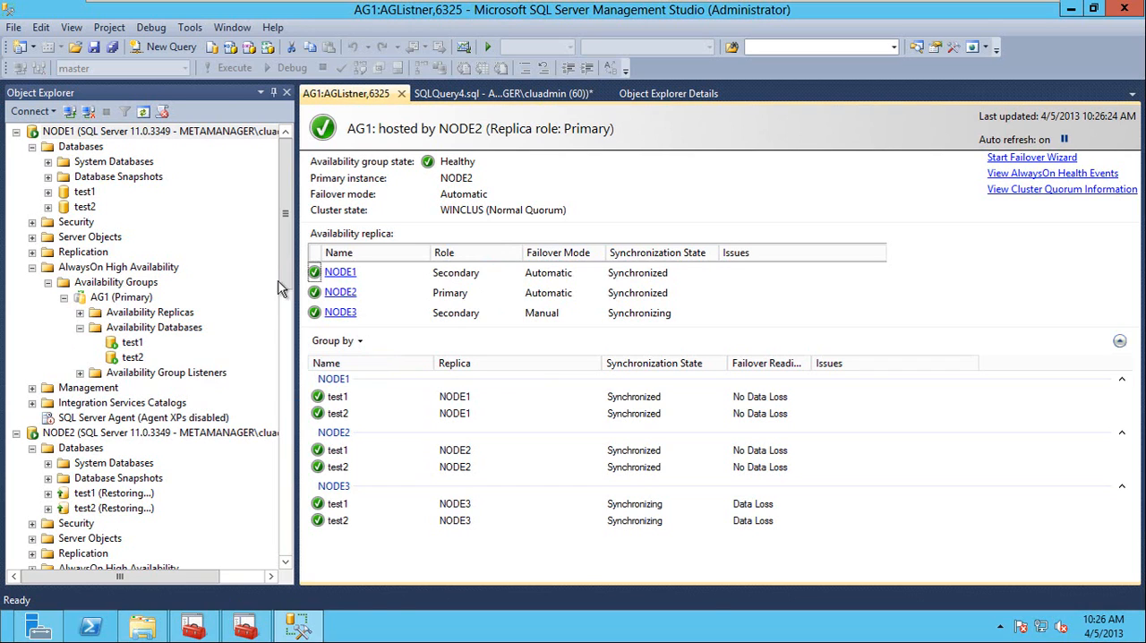
Stop the MSSQLSERVER service on NODE2 and confirm the stop.
right_click(68, 431)
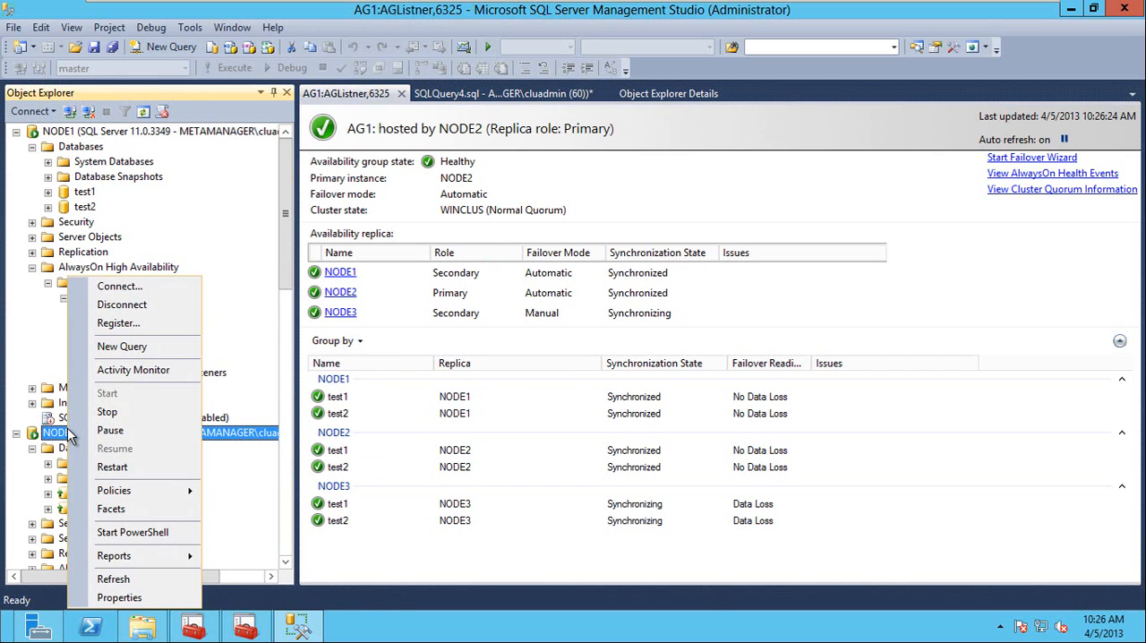
left_click(130, 414)
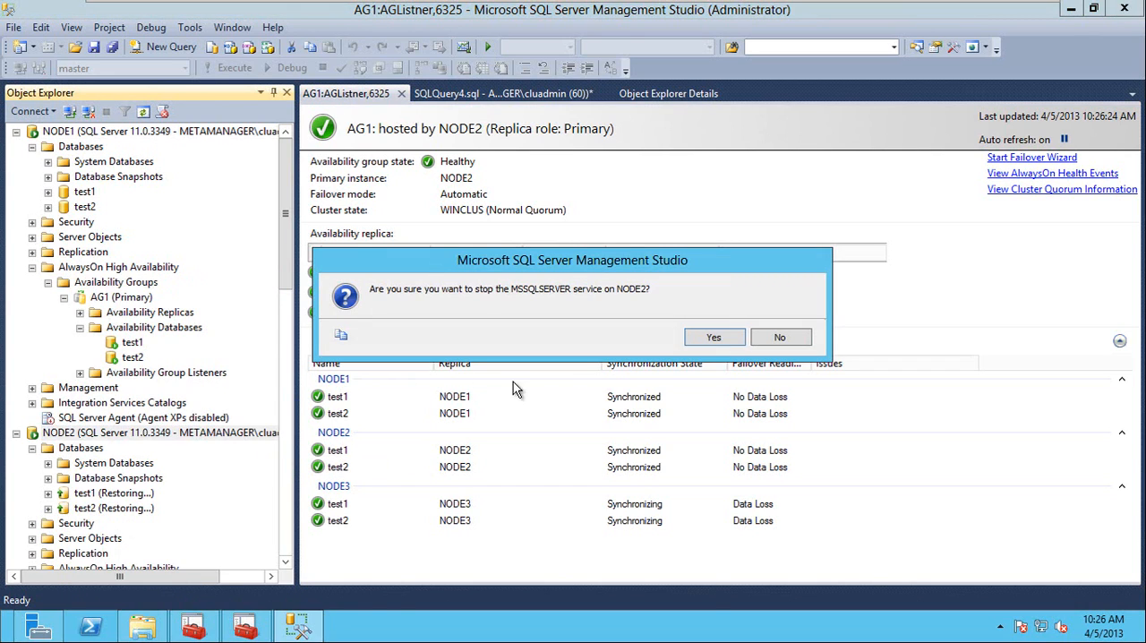
left_click(712, 341)
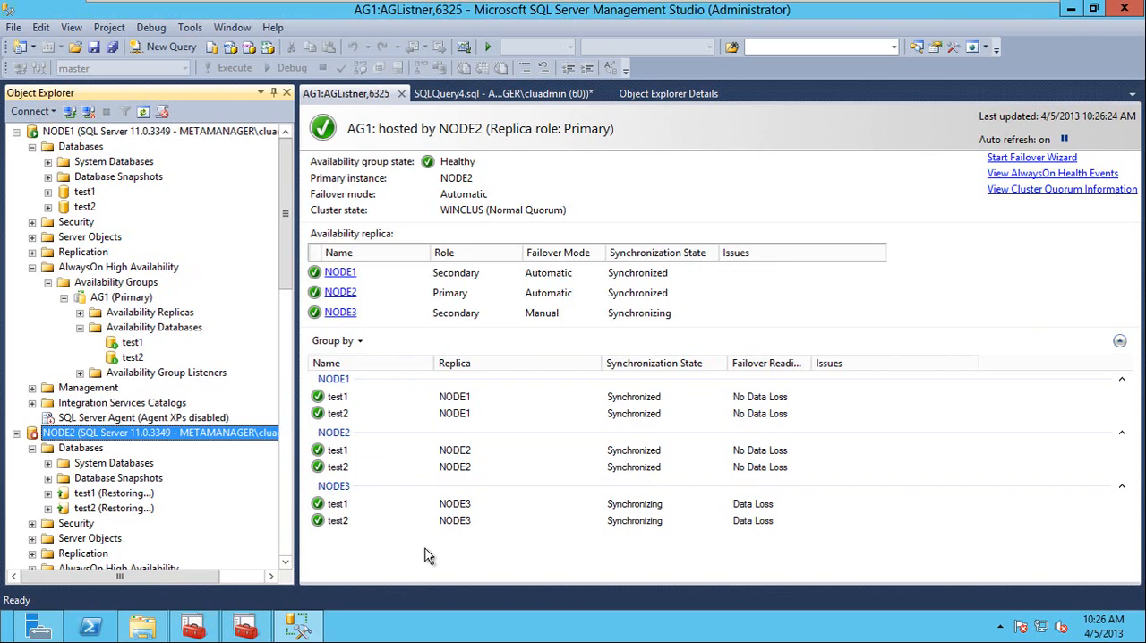
left_click(435, 548)
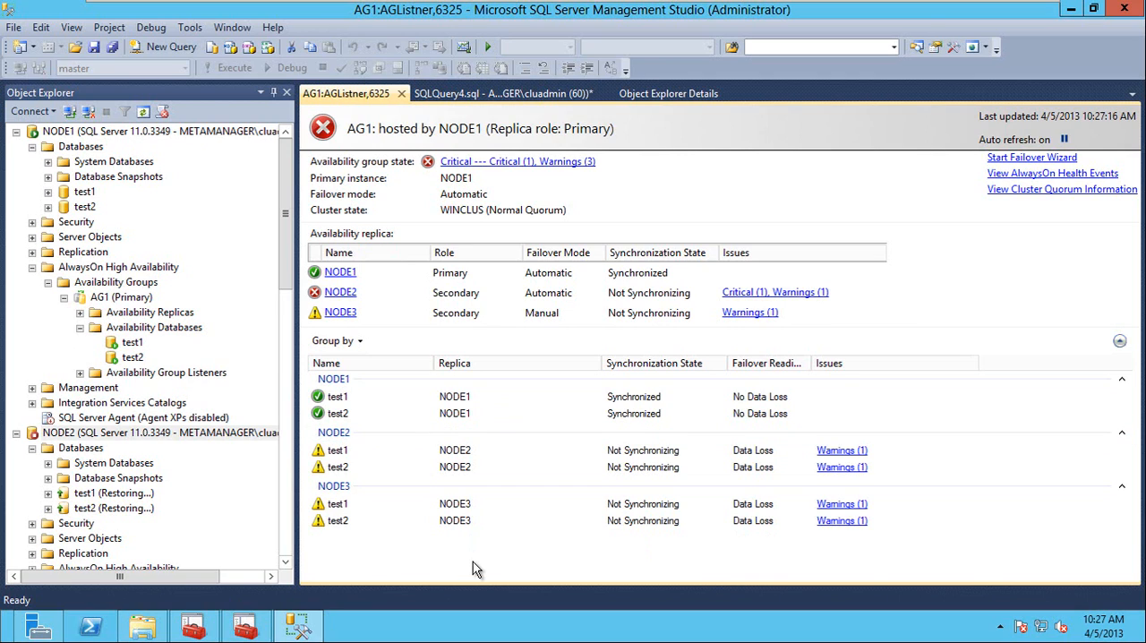
left_click(289, 544)
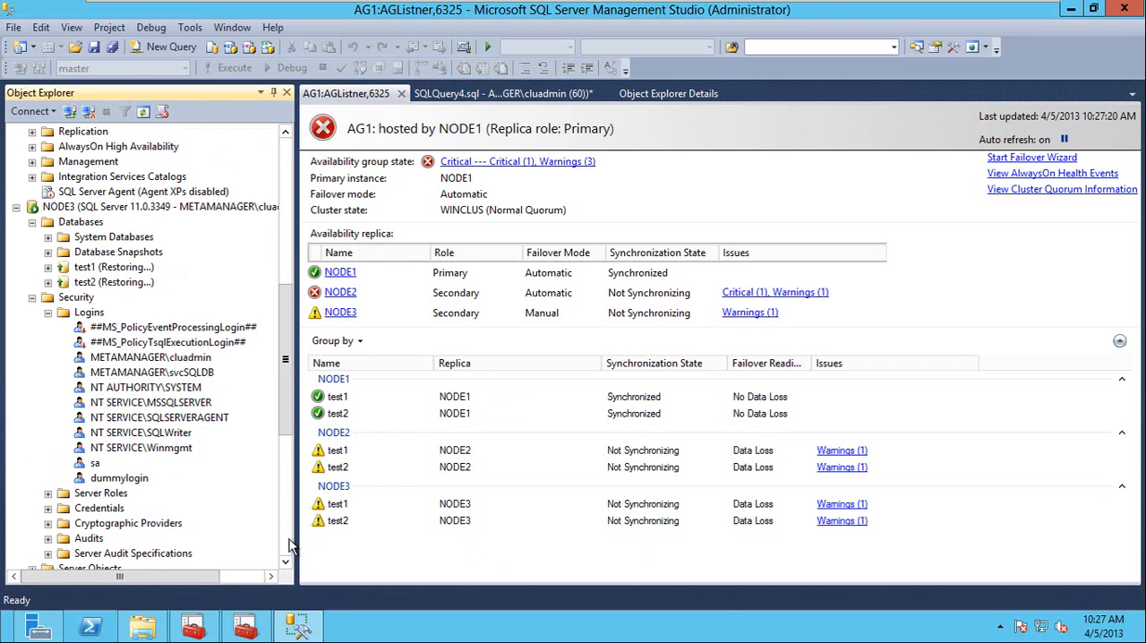
Collapse NODE3's Security folder and expand its AlwaysOn availability groups down to AG1's availability databases.
left_click(31, 297)
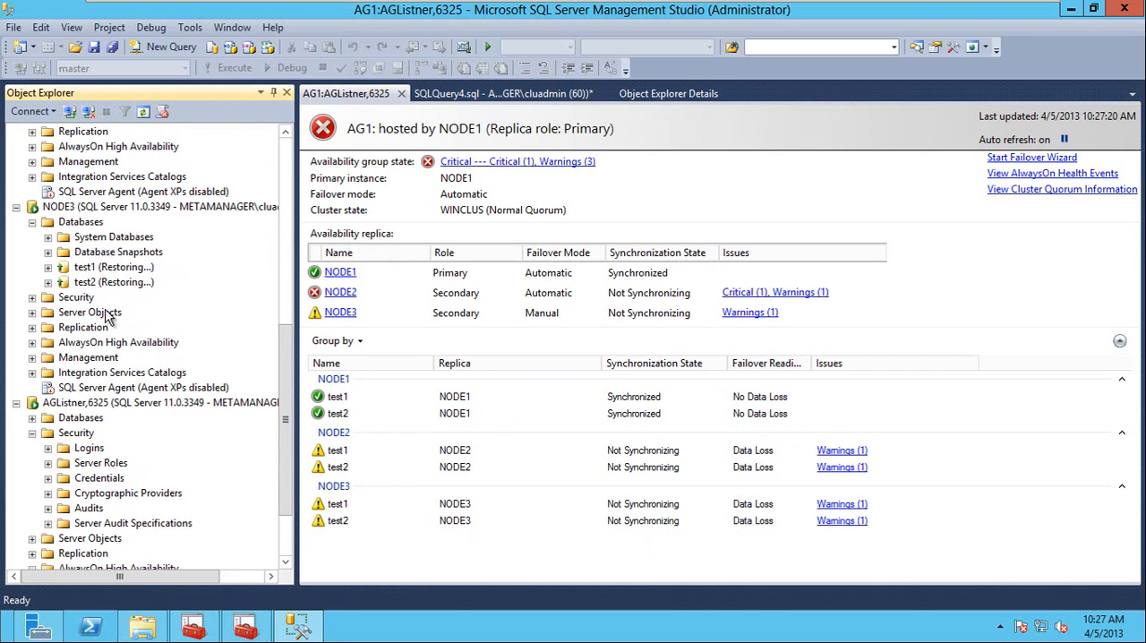
double_click(96, 345)
double_click(106, 358)
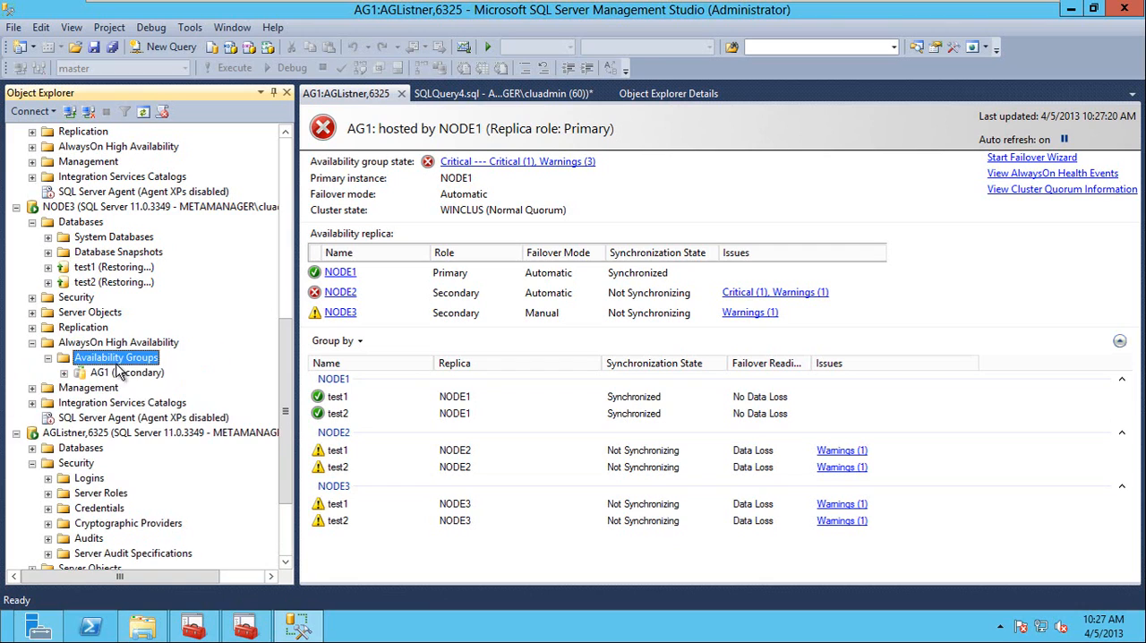
double_click(124, 372)
double_click(132, 405)
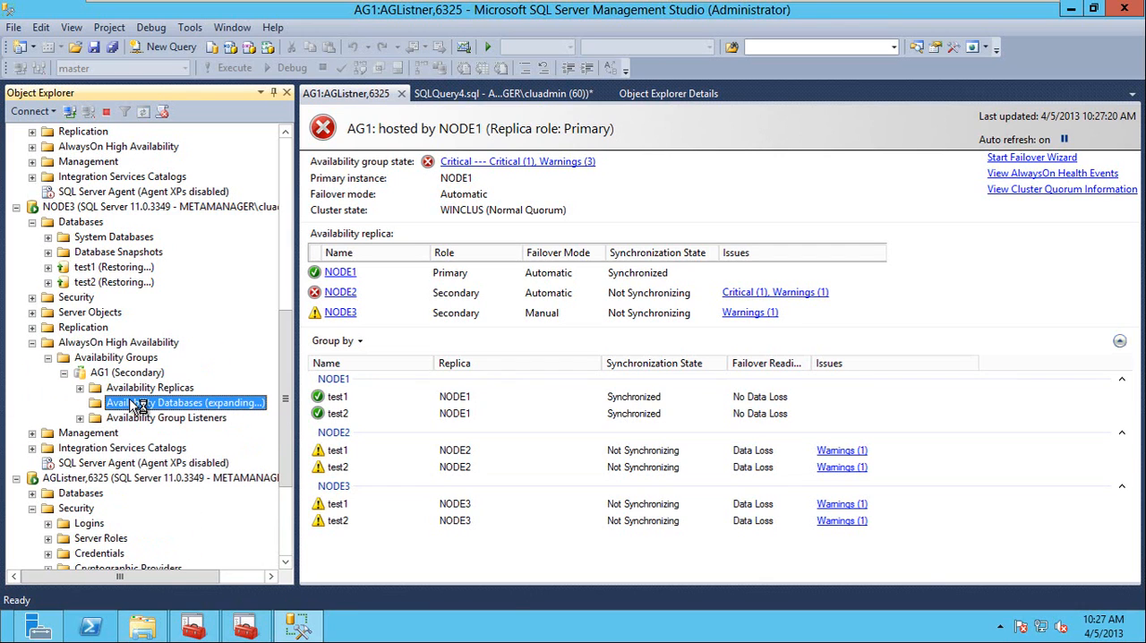
Refresh the availability databases of AG1 under NODE3 and check their state against the AG1 dashboard.
right_click(134, 405)
left_click(174, 456)
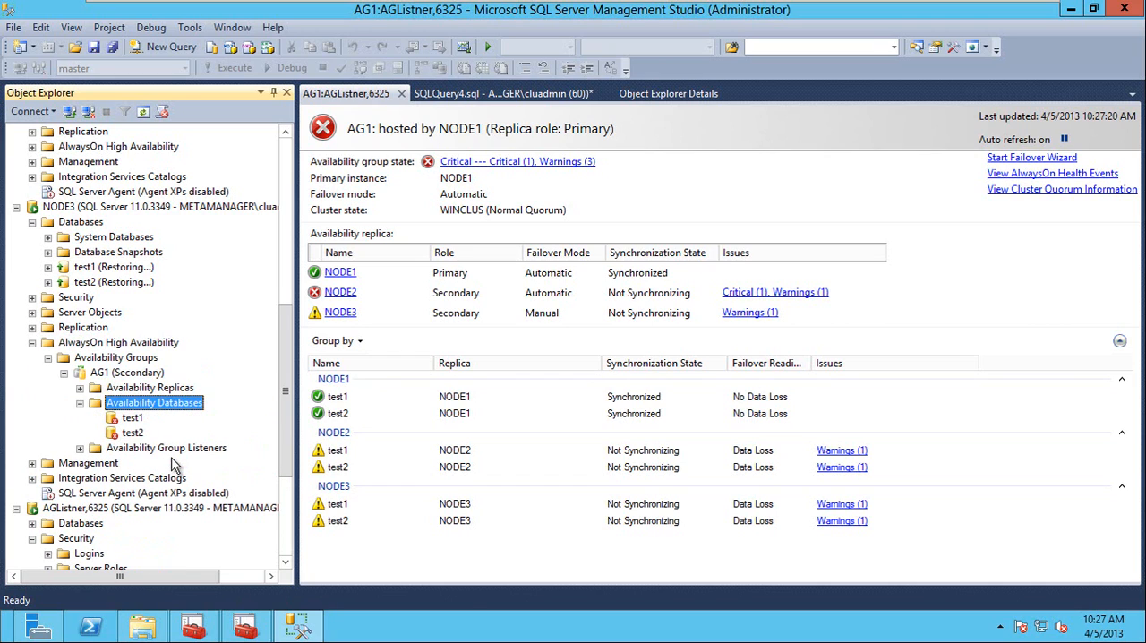
right_click(146, 408)
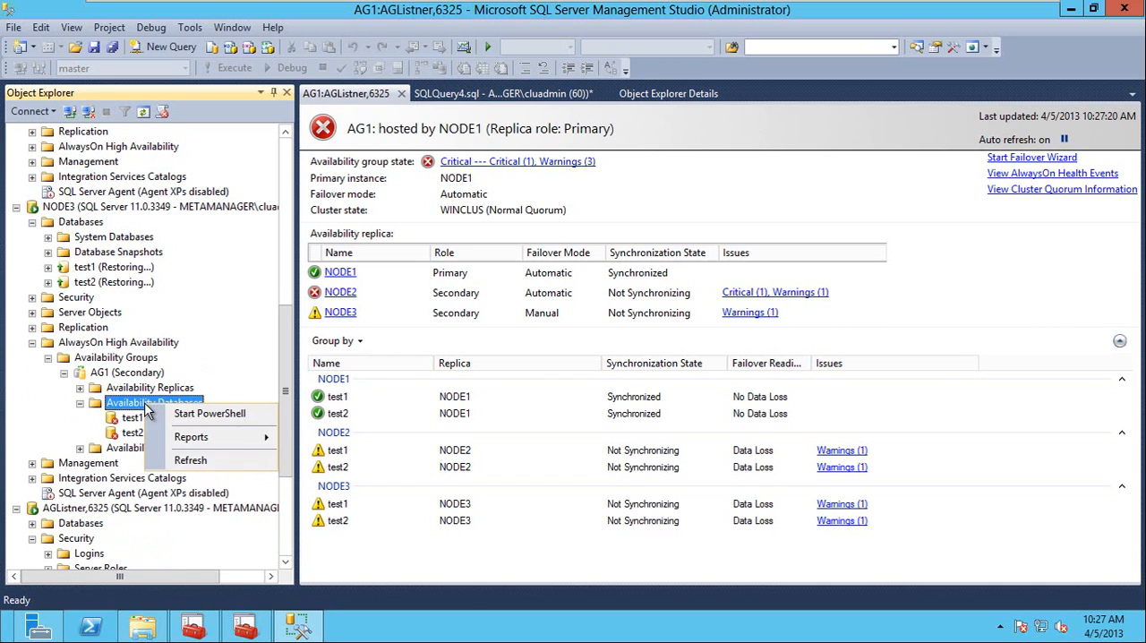
left_click(186, 459)
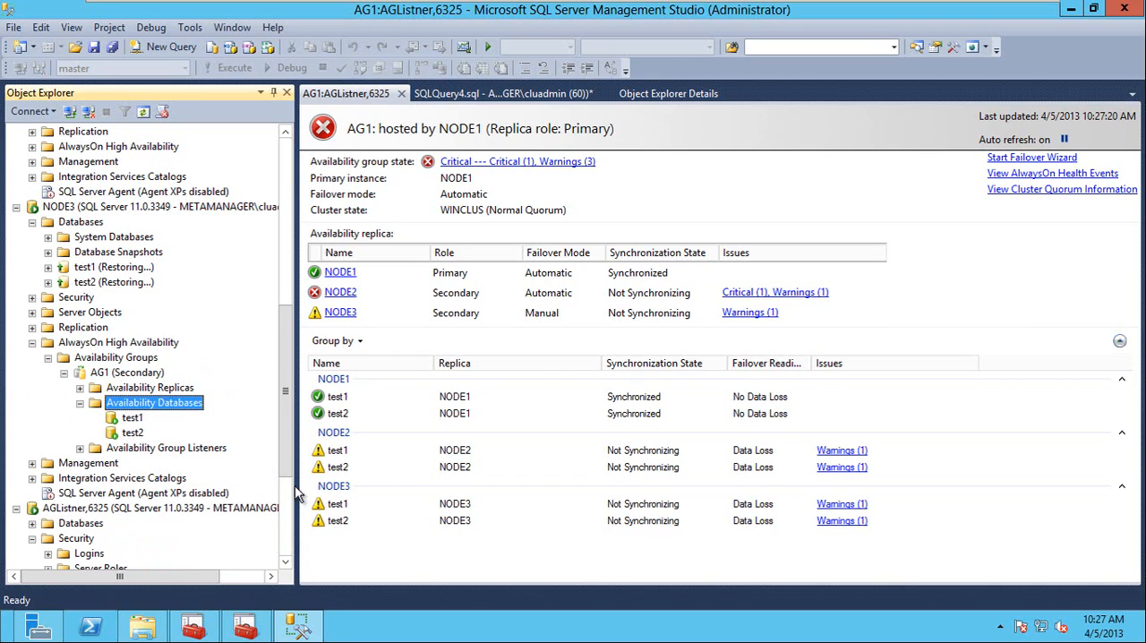
left_click(473, 553)
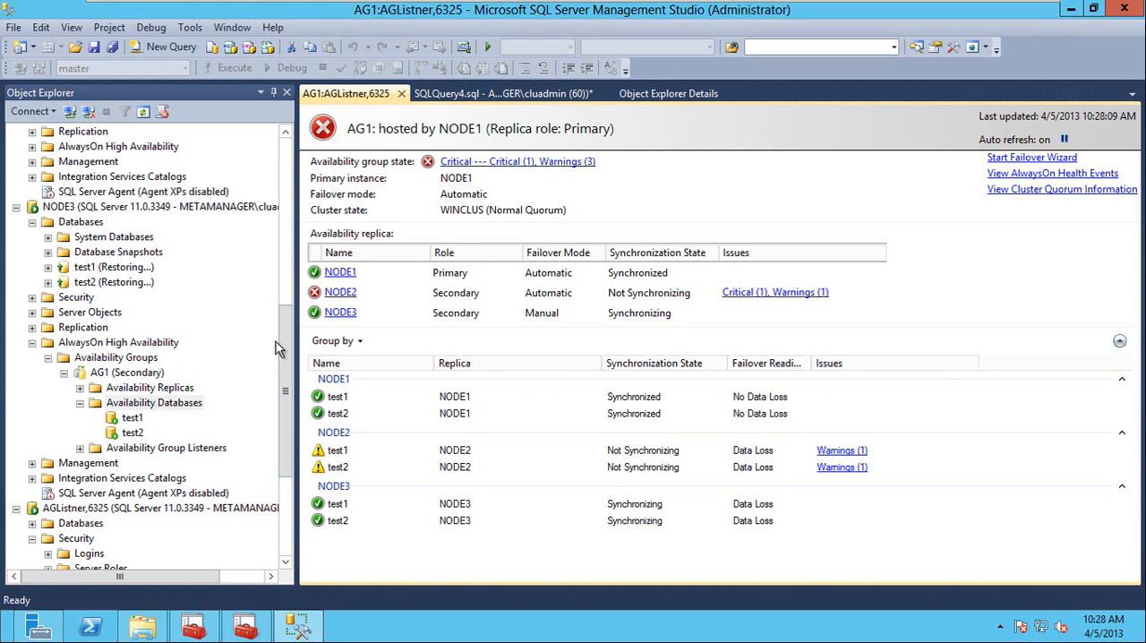
Start the MSSQLSERVER service on NODE2 and confirm the start.
left_click_drag(279, 346, 281, 248)
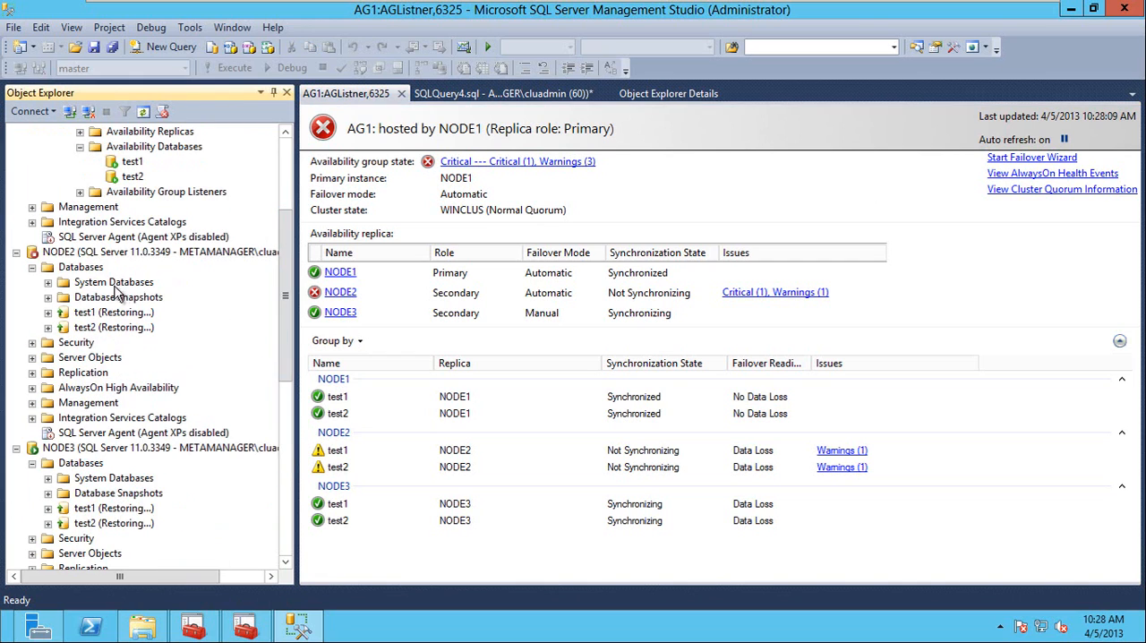
right_click(68, 253)
left_click(113, 369)
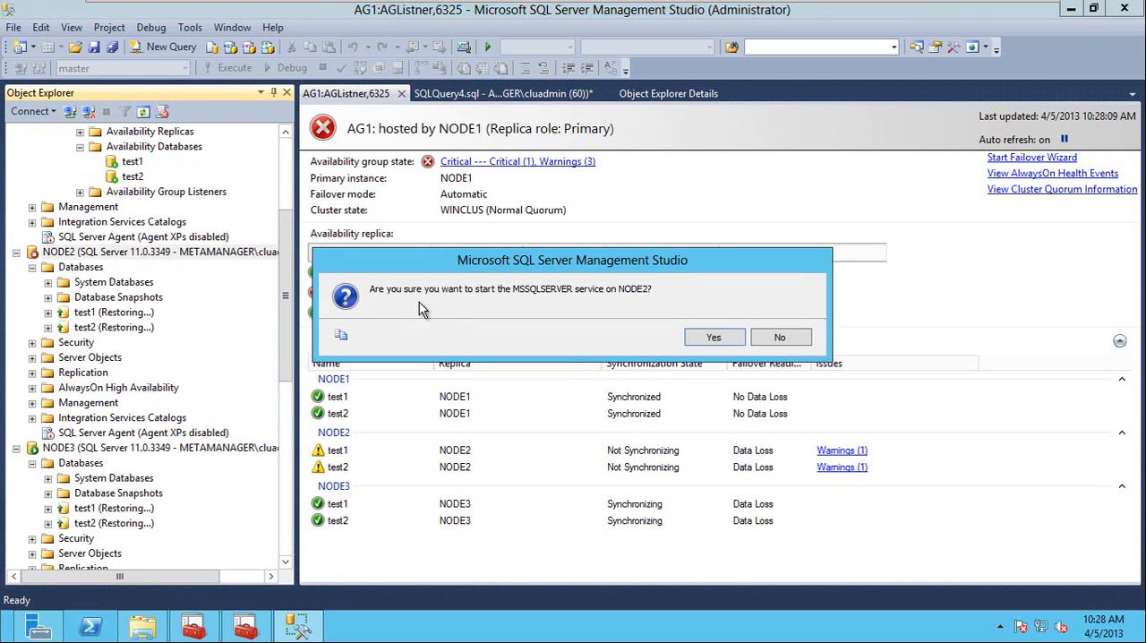
left_click(722, 337)
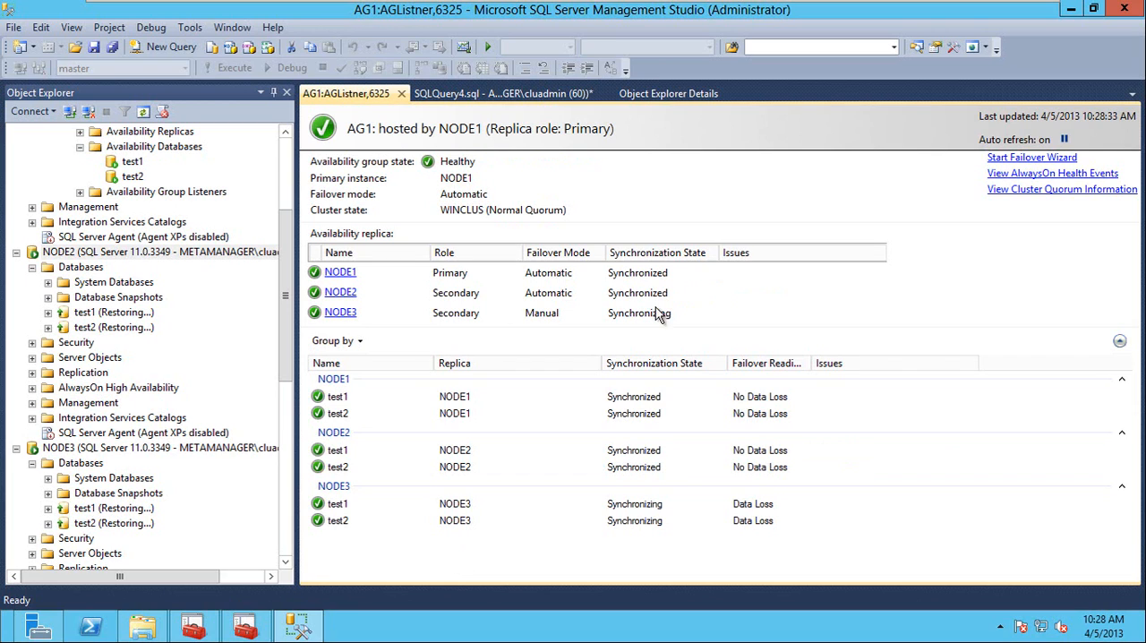
Fail AG1 over to NODE2 with the failover wizard, connecting to the replica with Windows Authentication.
left_click(1046, 160)
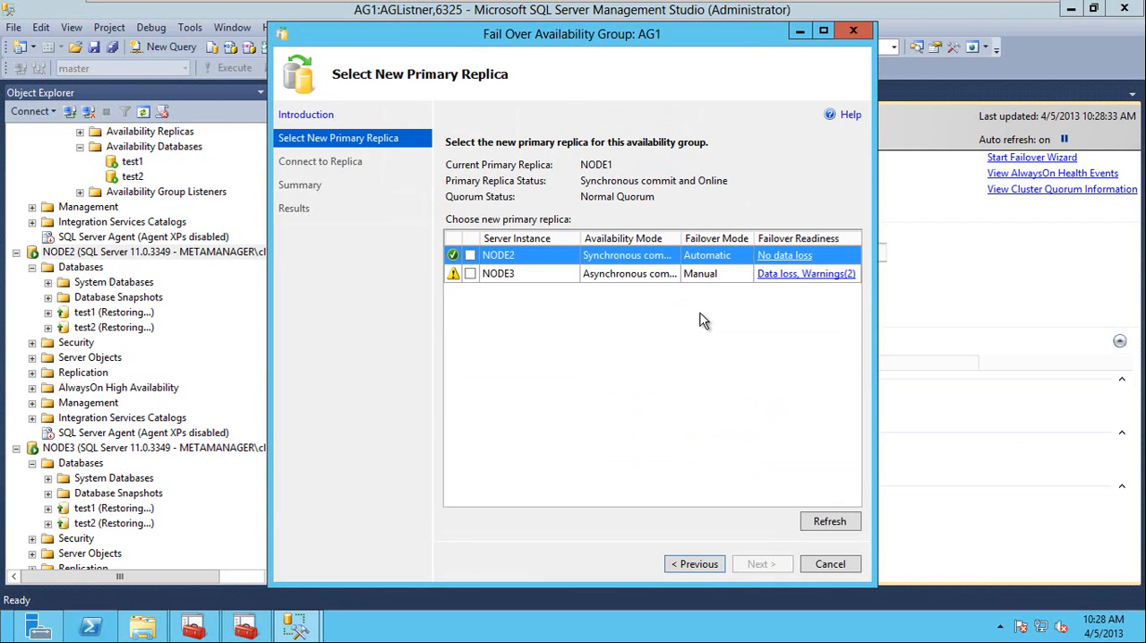
left_click(470, 256)
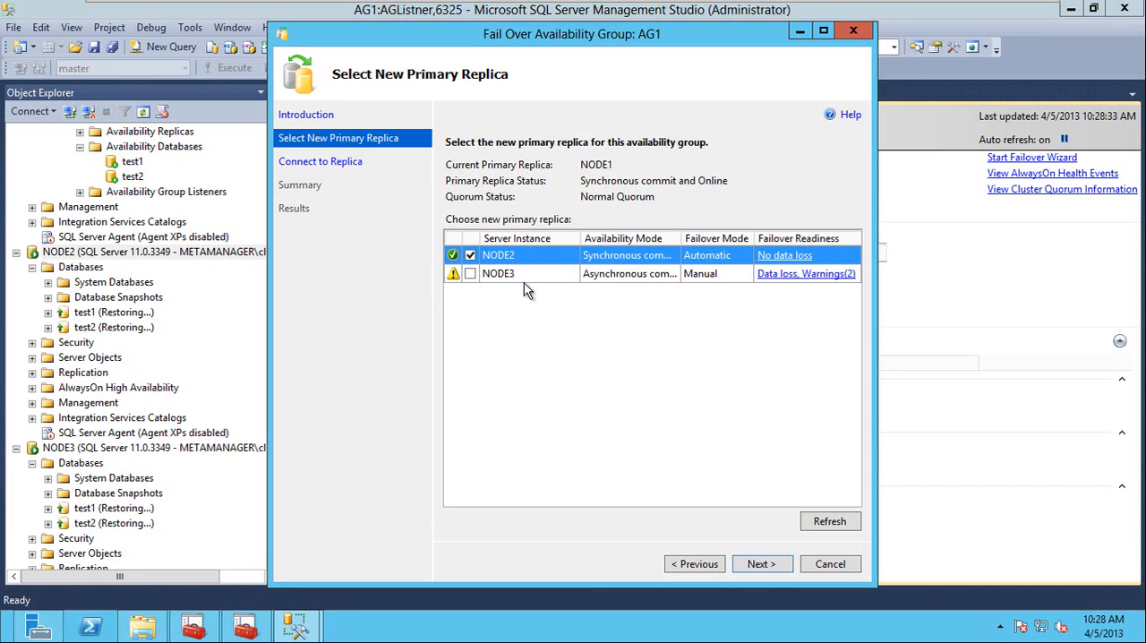
left_click(772, 566)
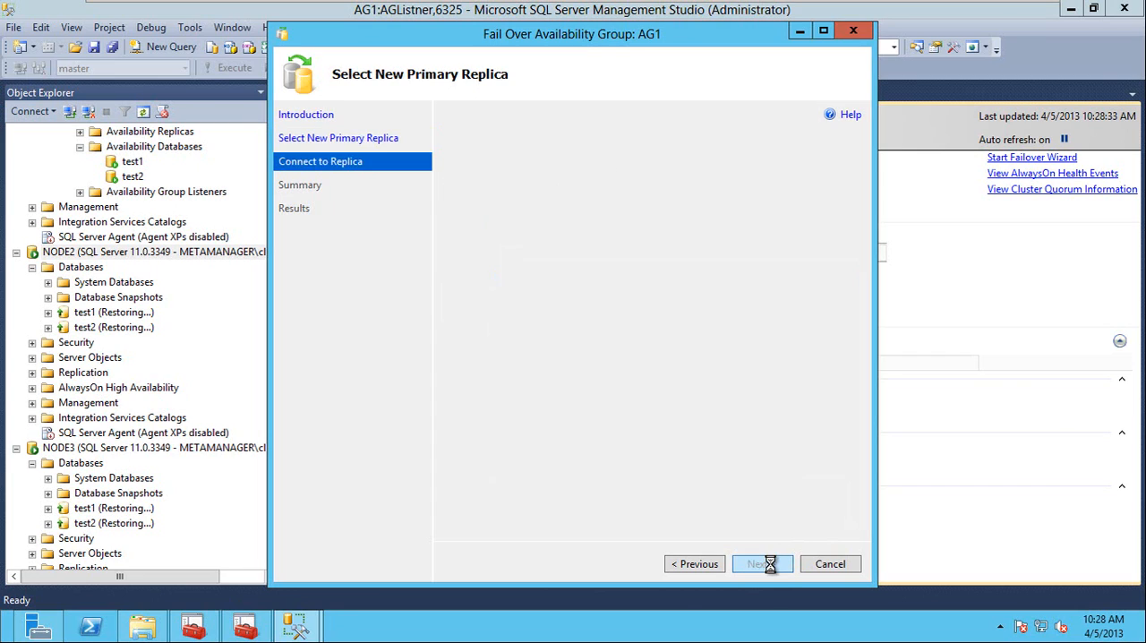
left_click(821, 205)
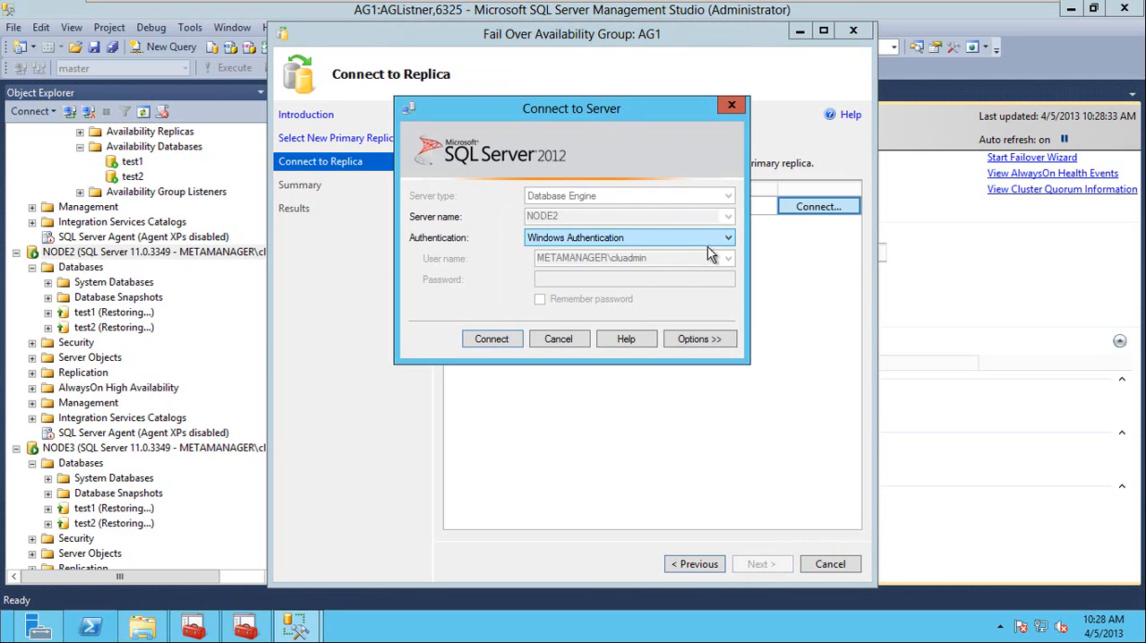
left_click(498, 338)
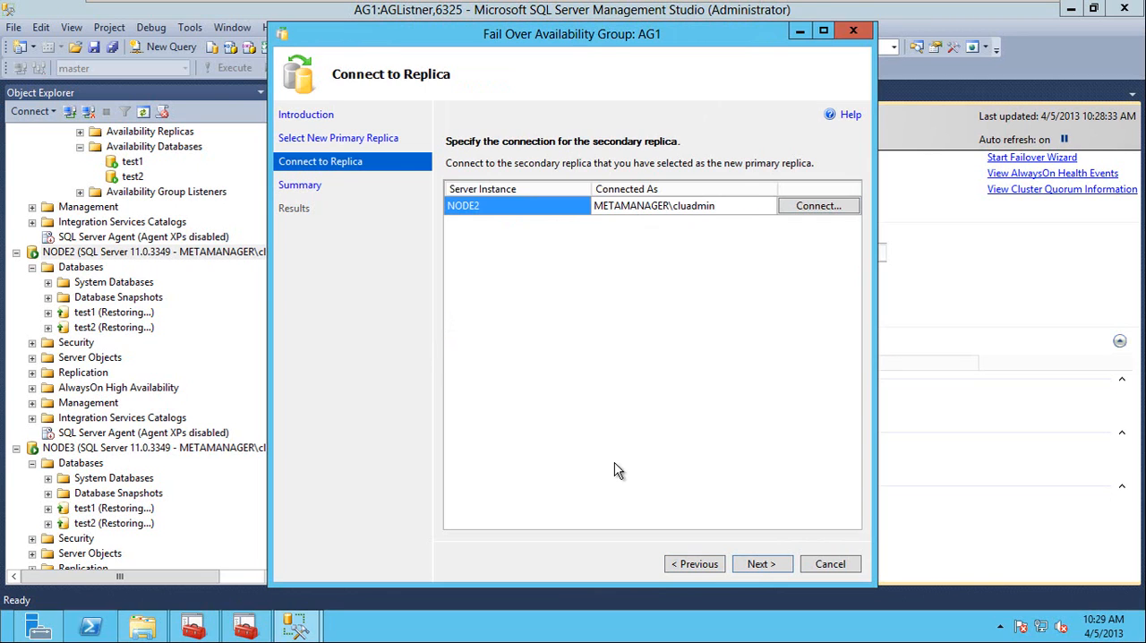
left_click(759, 565)
left_click(762, 563)
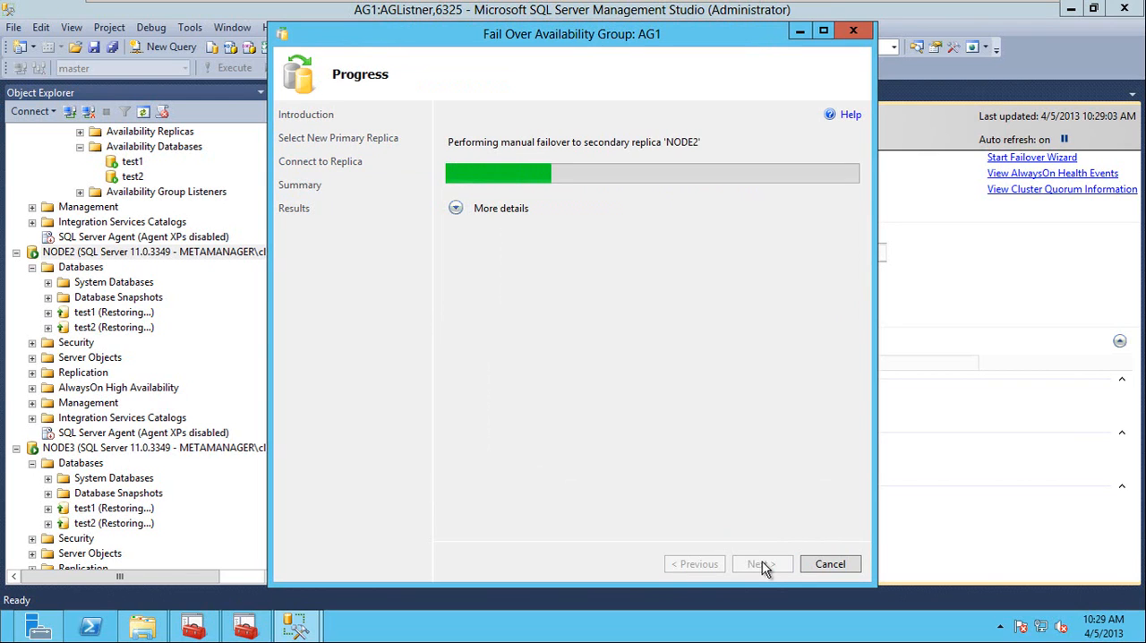
Check the AG1 role's owner node in Failover Cluster Manager, close the failover wizard and view the AG1 dashboard in Management Studio.
left_click(197, 632)
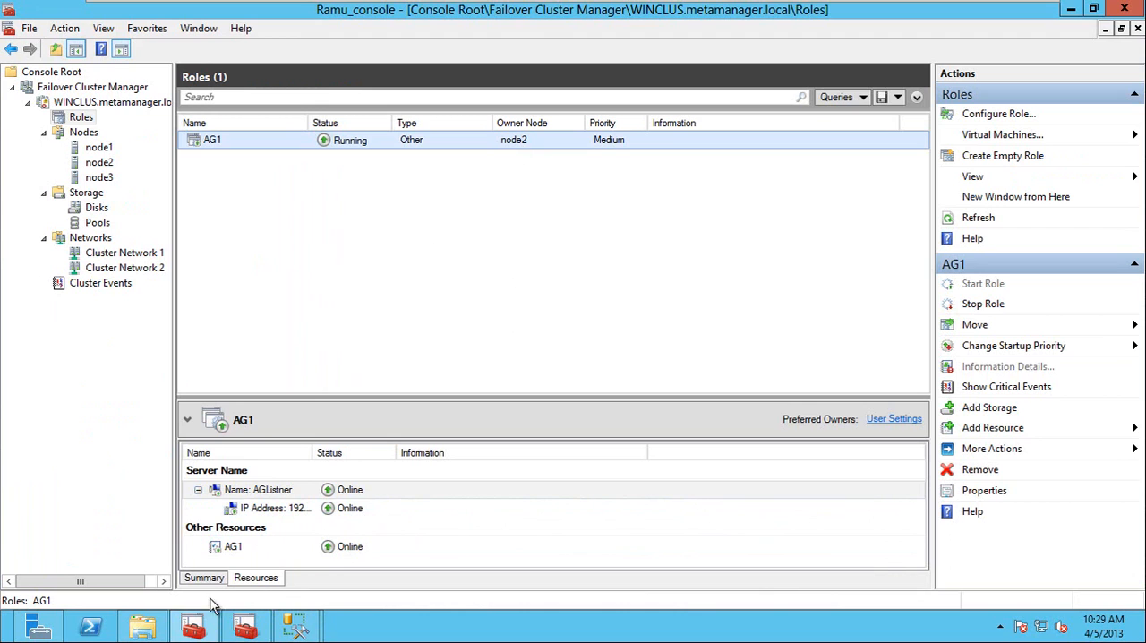
mouse_move(298, 626)
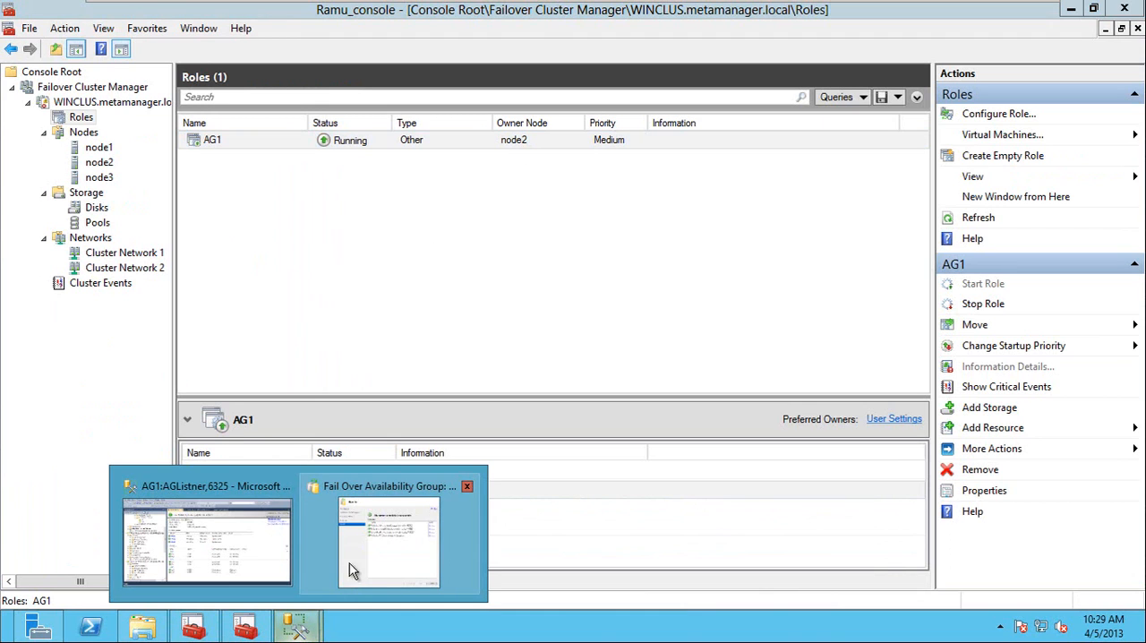
left_click(414, 491)
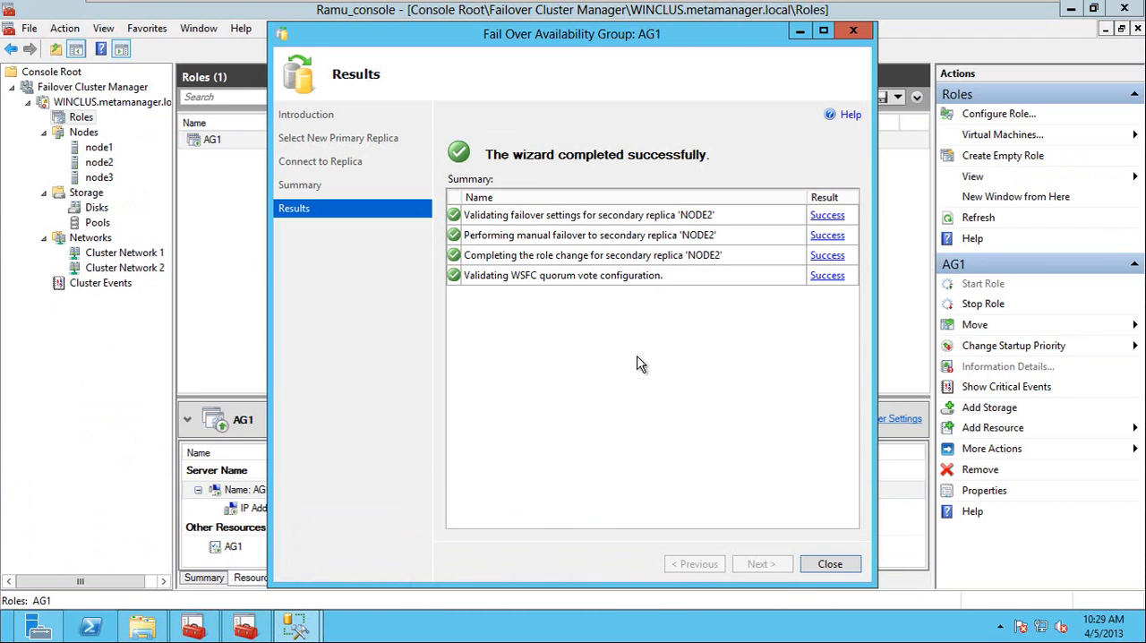
left_click(828, 564)
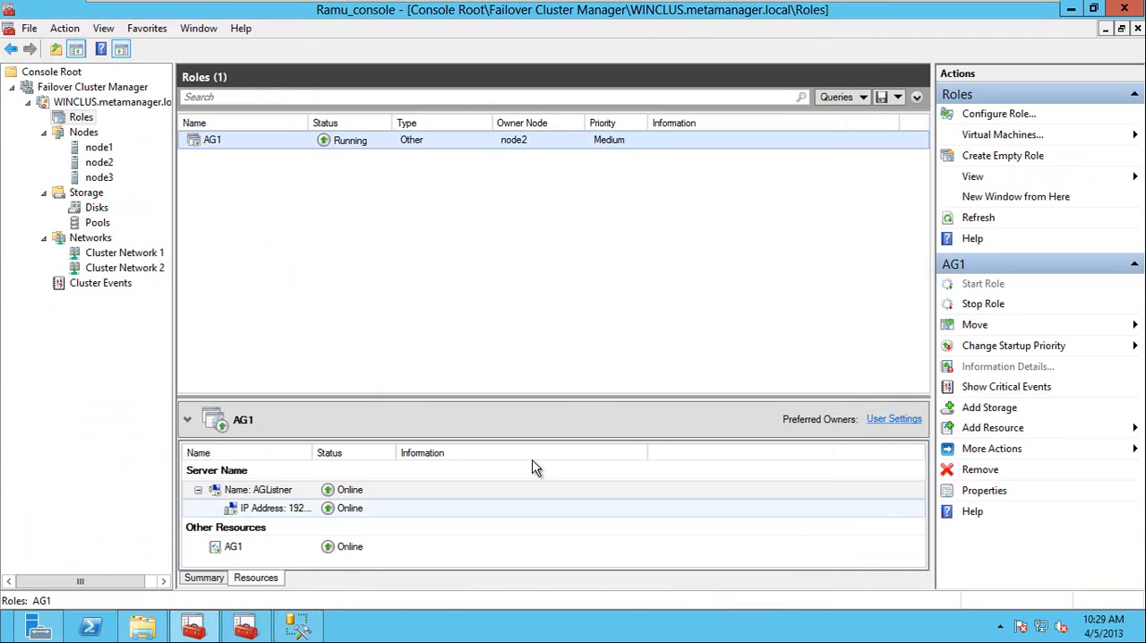
left_click(302, 632)
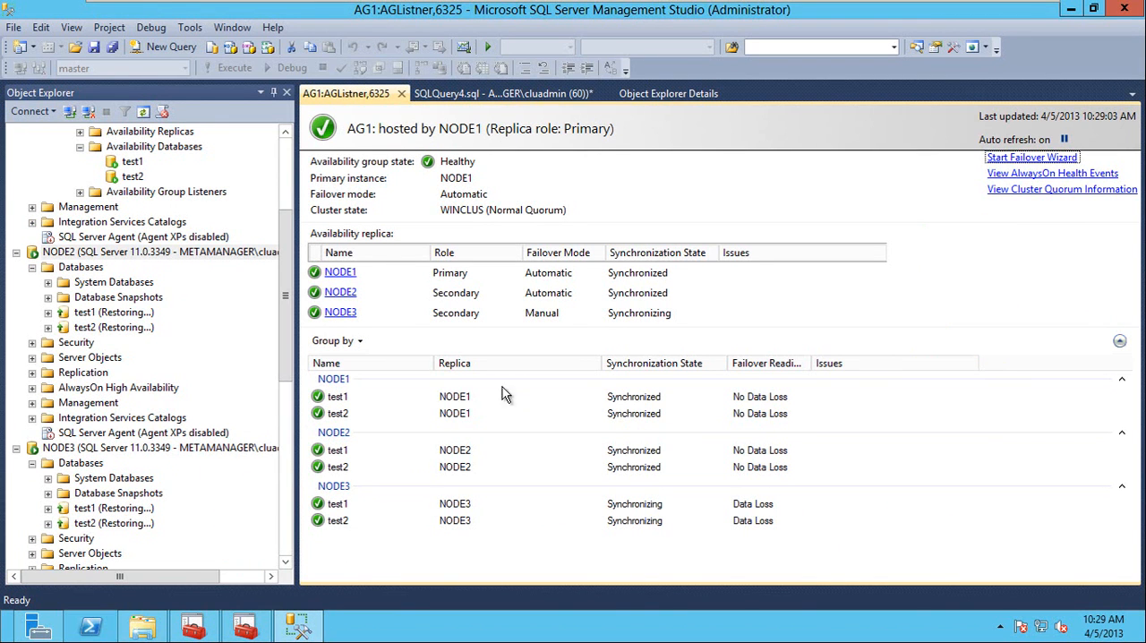
left_click(509, 559)
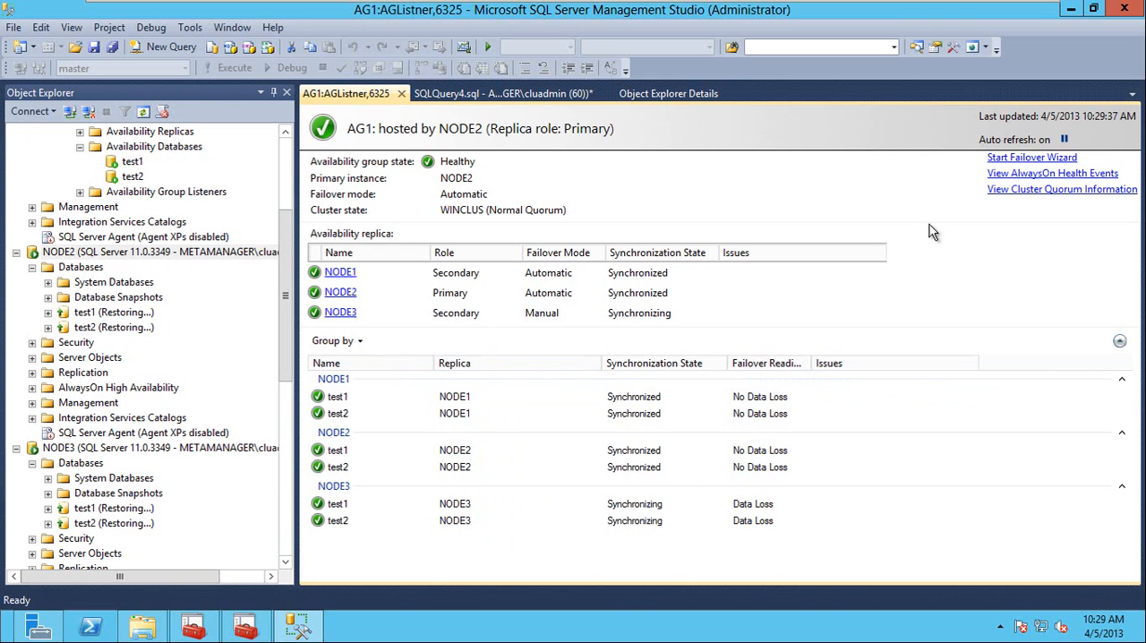
Start another failover of AG1 with NODE3 as the new primary replica and accept the potential data loss.
left_click(1036, 161)
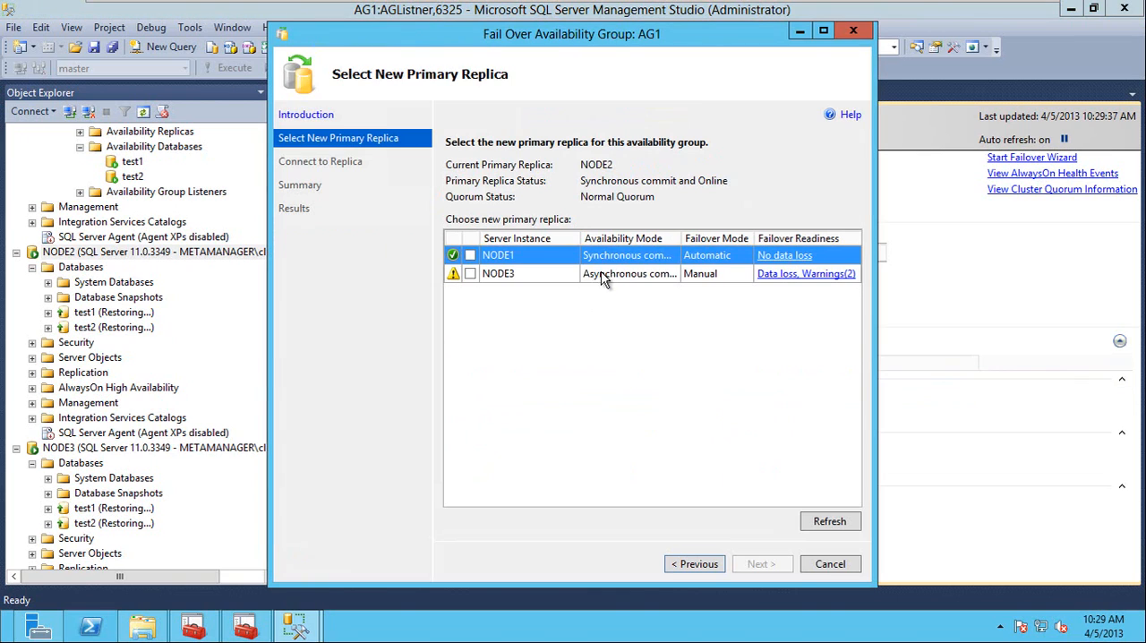
left_click(470, 274)
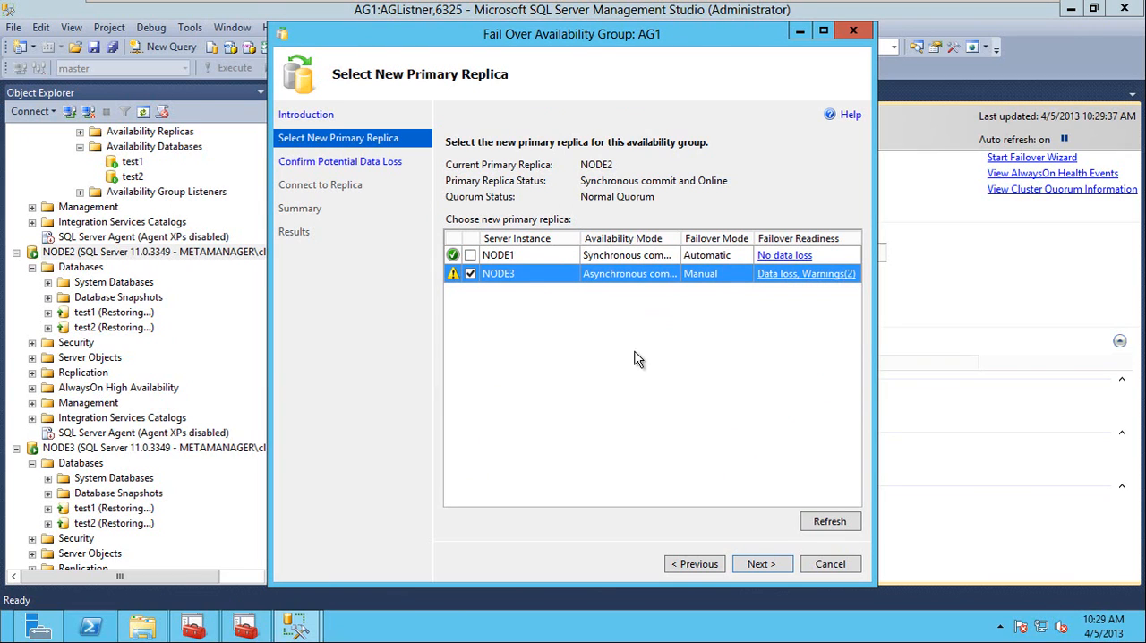
left_click(761, 564)
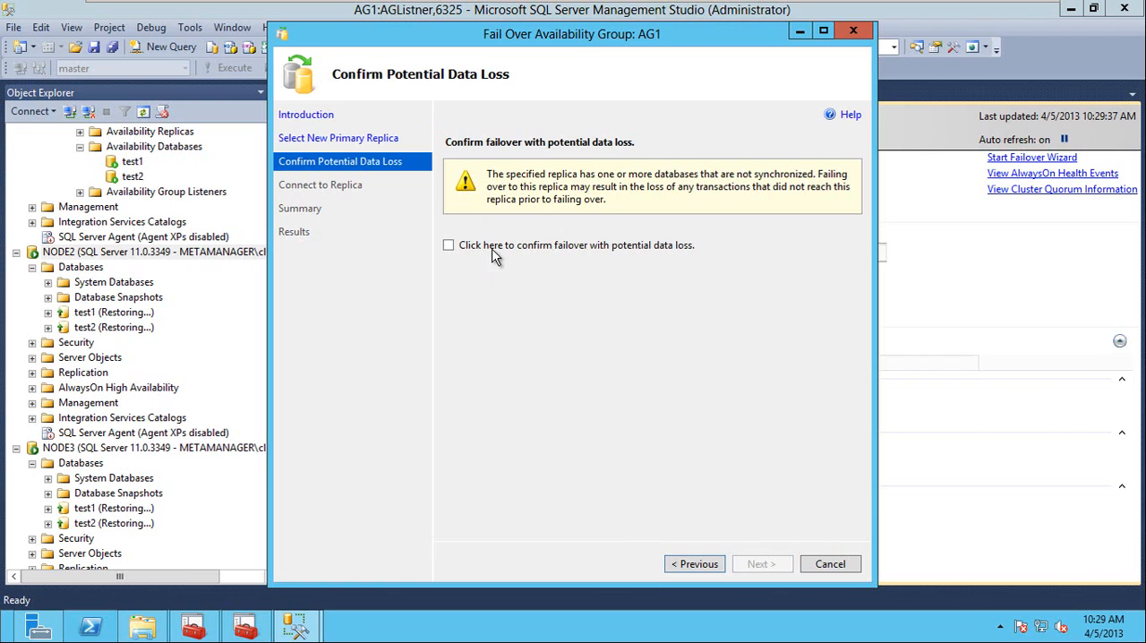
left_click(495, 256)
left_click(761, 564)
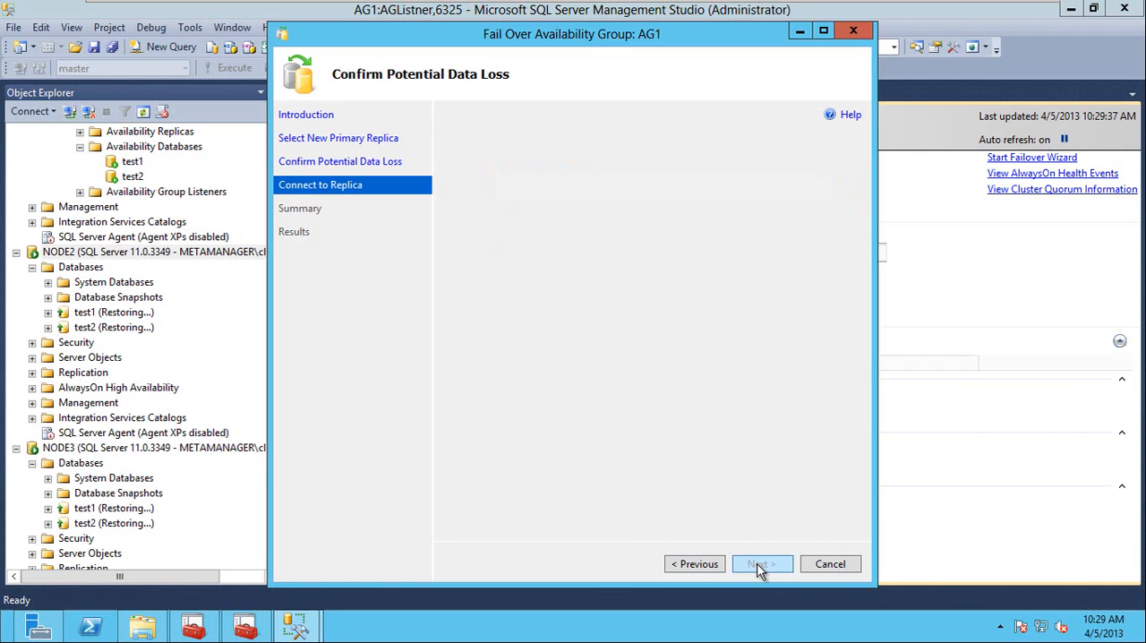
Connect to NODE3 with Windows Authentication and run the forced failover.
left_click(829, 206)
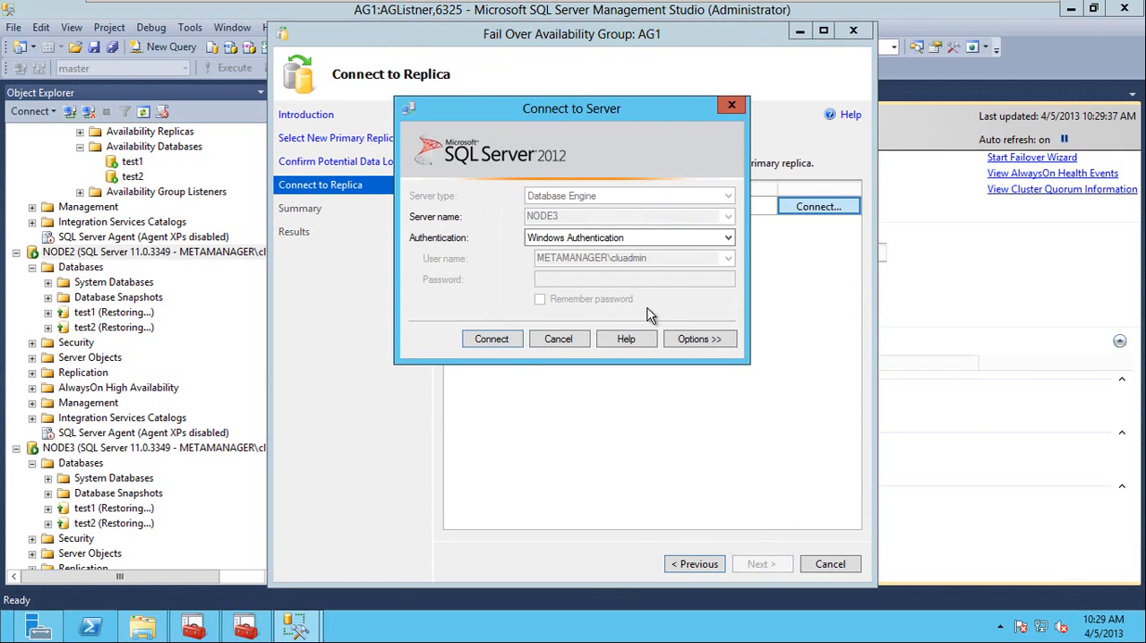
left_click(500, 342)
left_click(761, 564)
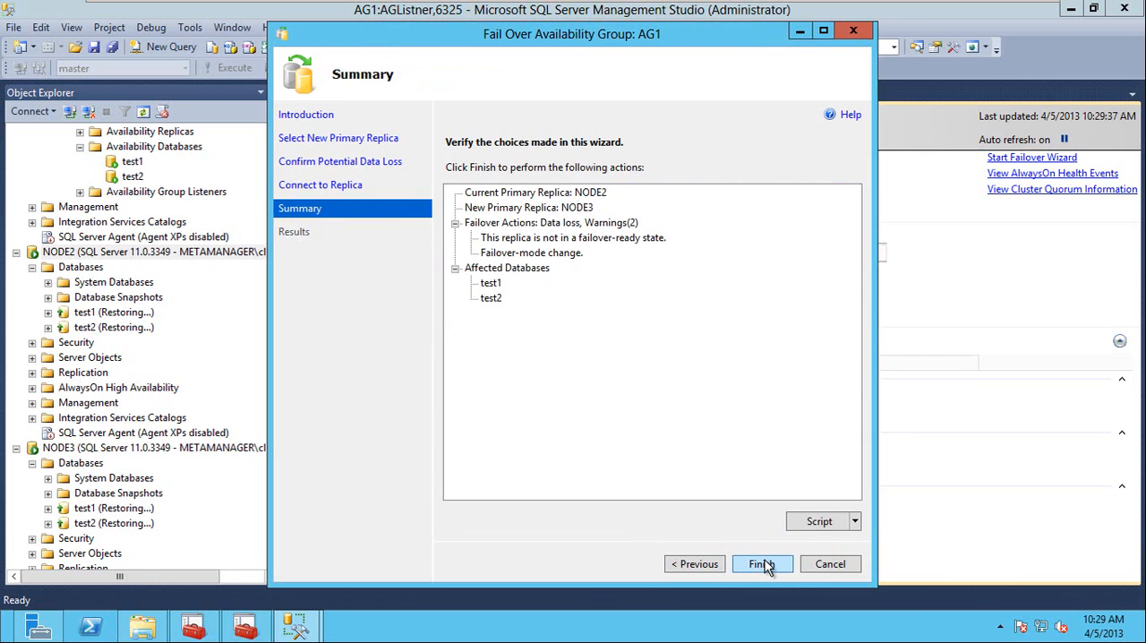
left_click(762, 563)
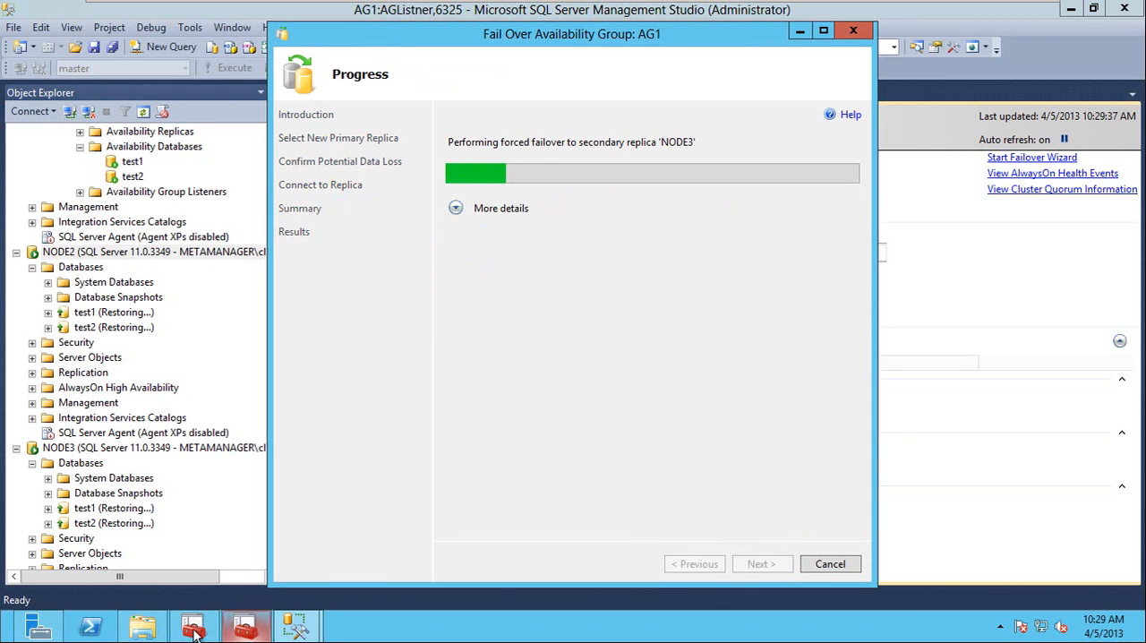
Verify AG1's owner node in Failover Cluster Manager, close the wizard results and return to the dashboard in Management Studio.
left_click(184, 629)
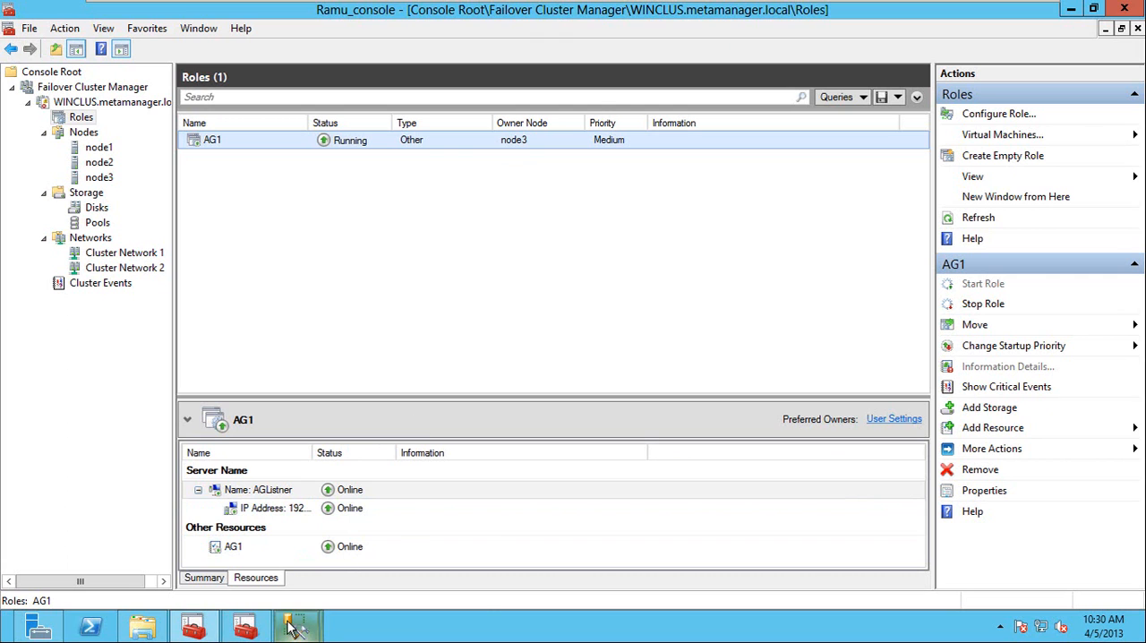
mouse_move(296, 625)
left_click(441, 527)
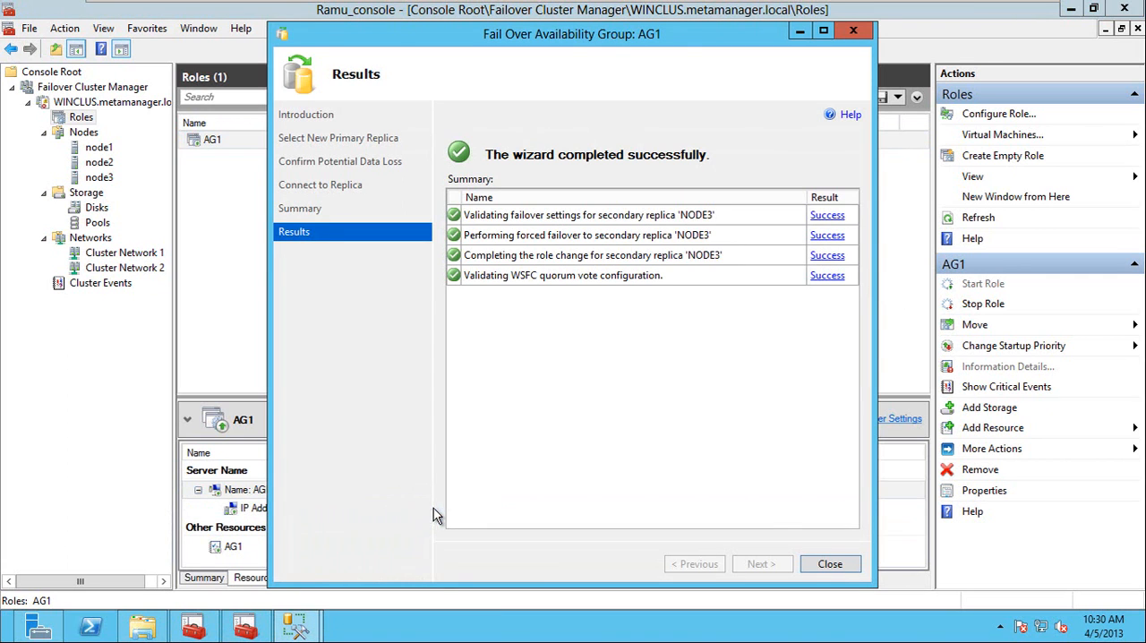
left_click(825, 566)
left_click(296, 618)
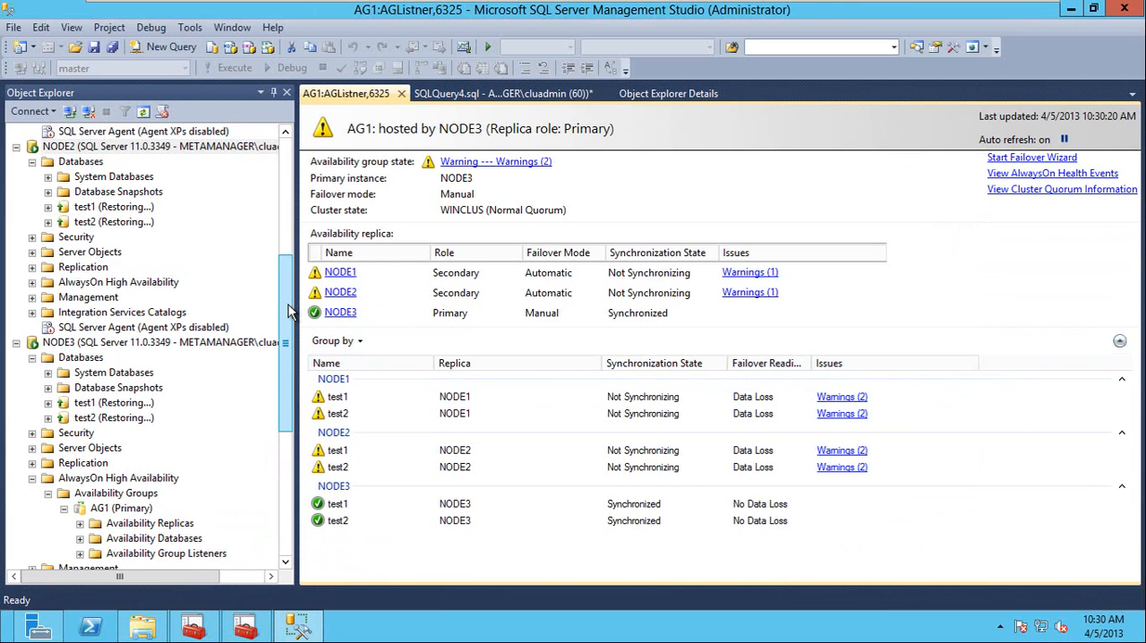
Refresh AG1's availability databases under NODE1 and select the test1 database.
left_click_drag(289, 310, 288, 194)
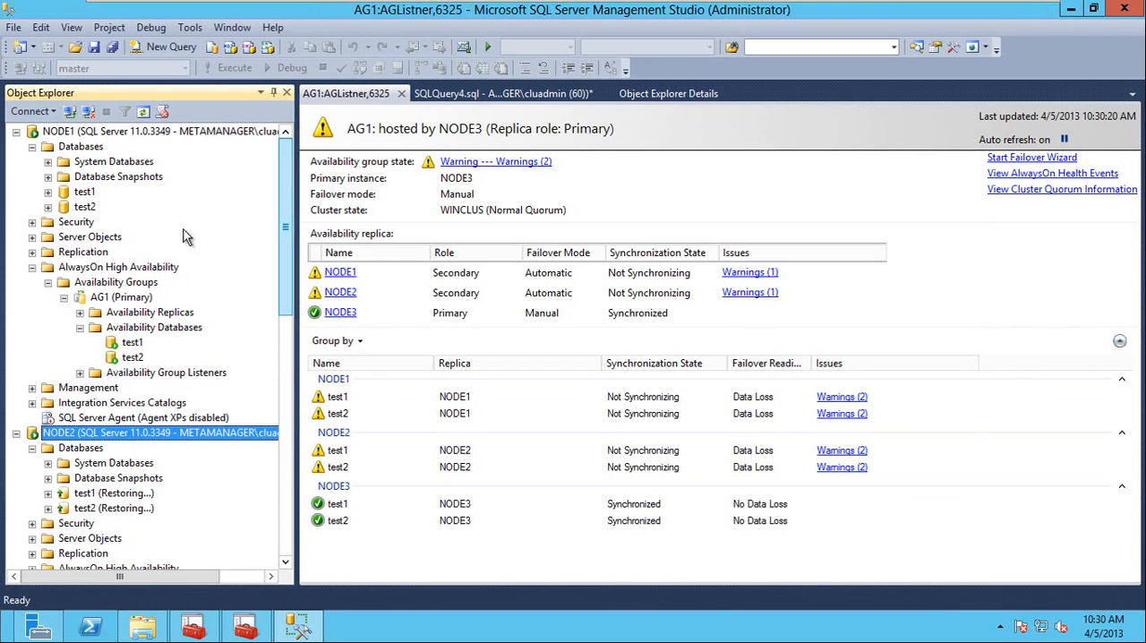
right_click(125, 328)
left_click(179, 414)
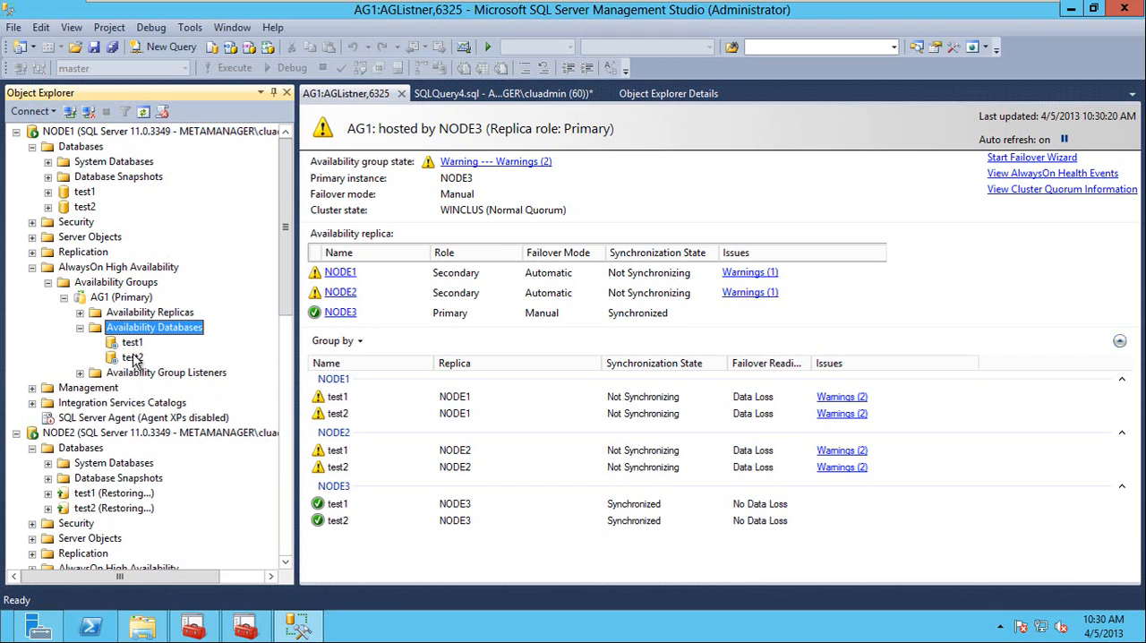
left_click(131, 345)
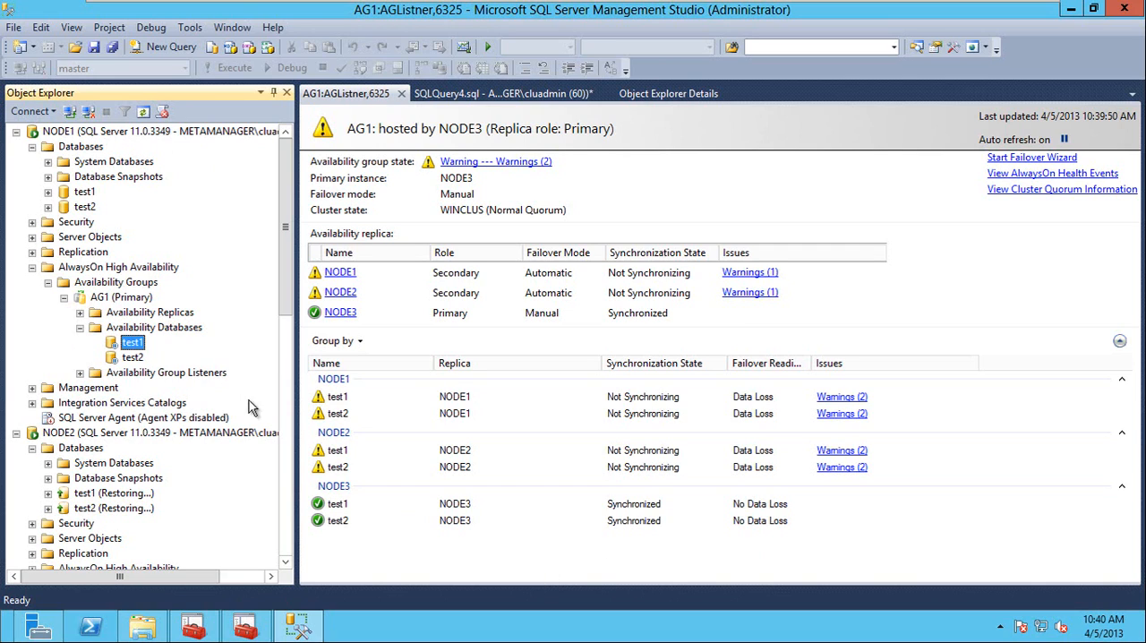
Resume data movement for the test1 and test2 availability databases on NODE1.
right_click(144, 349)
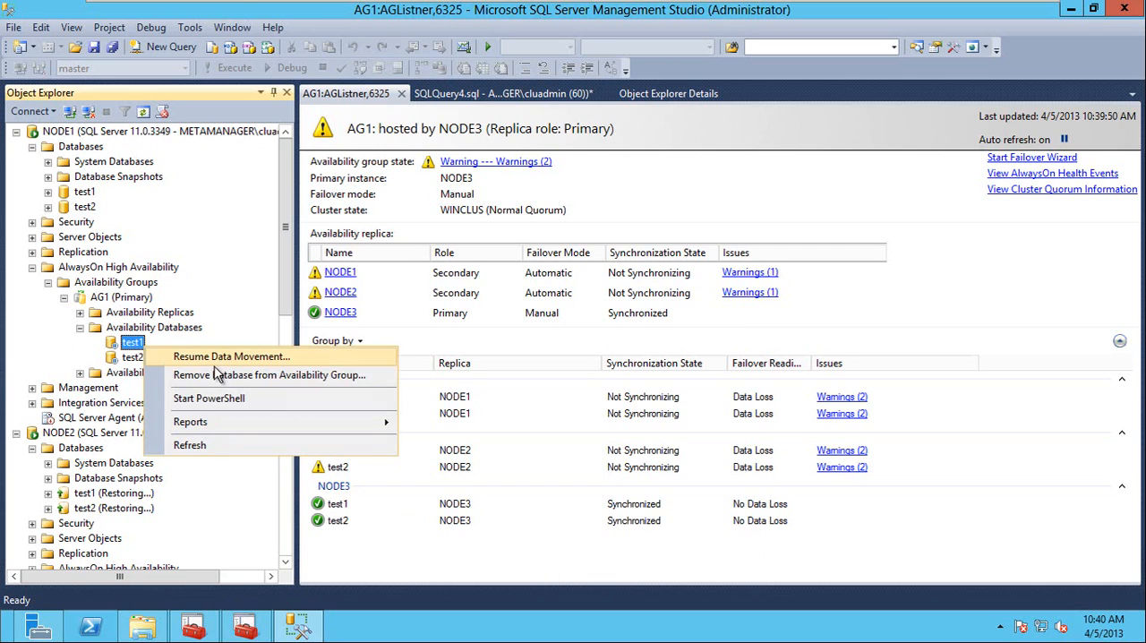
left_click(218, 360)
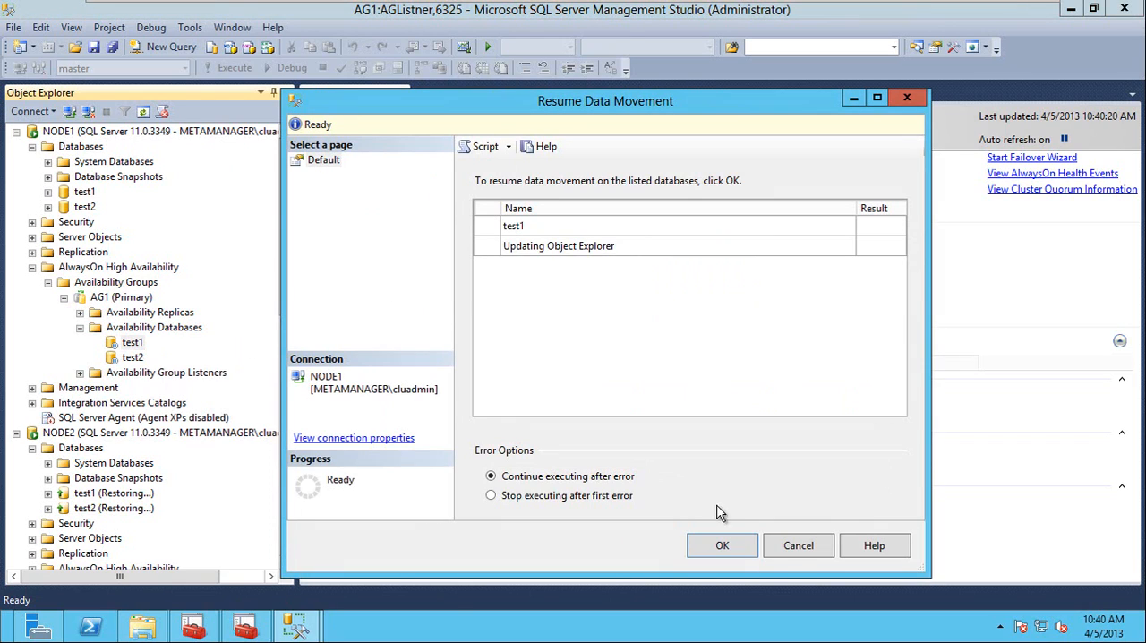
left_click(733, 548)
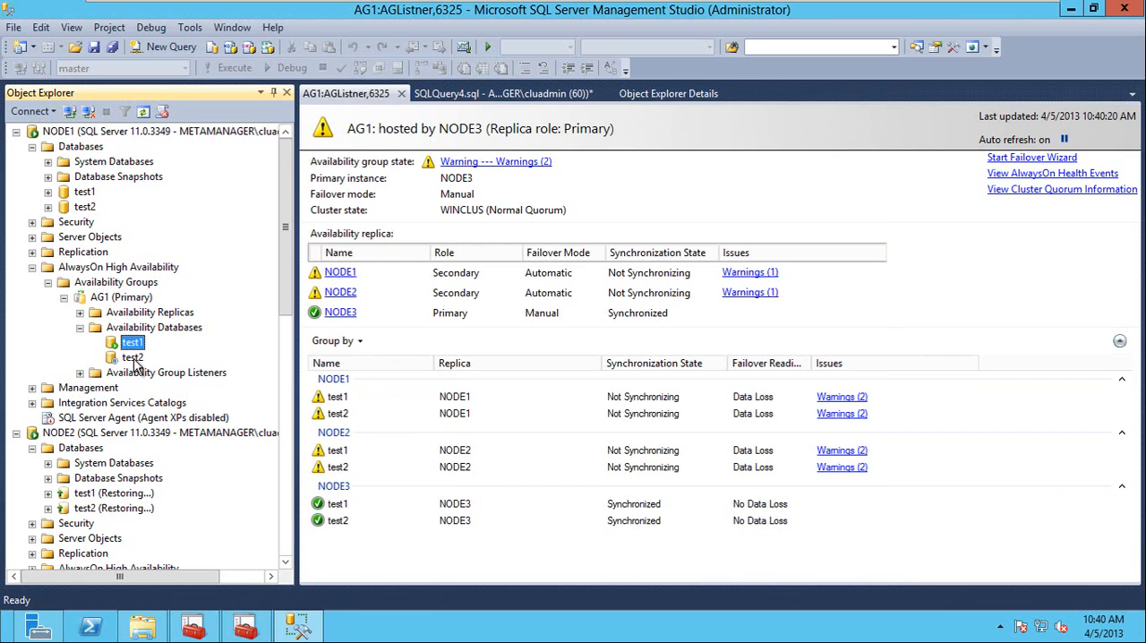
right_click(133, 359)
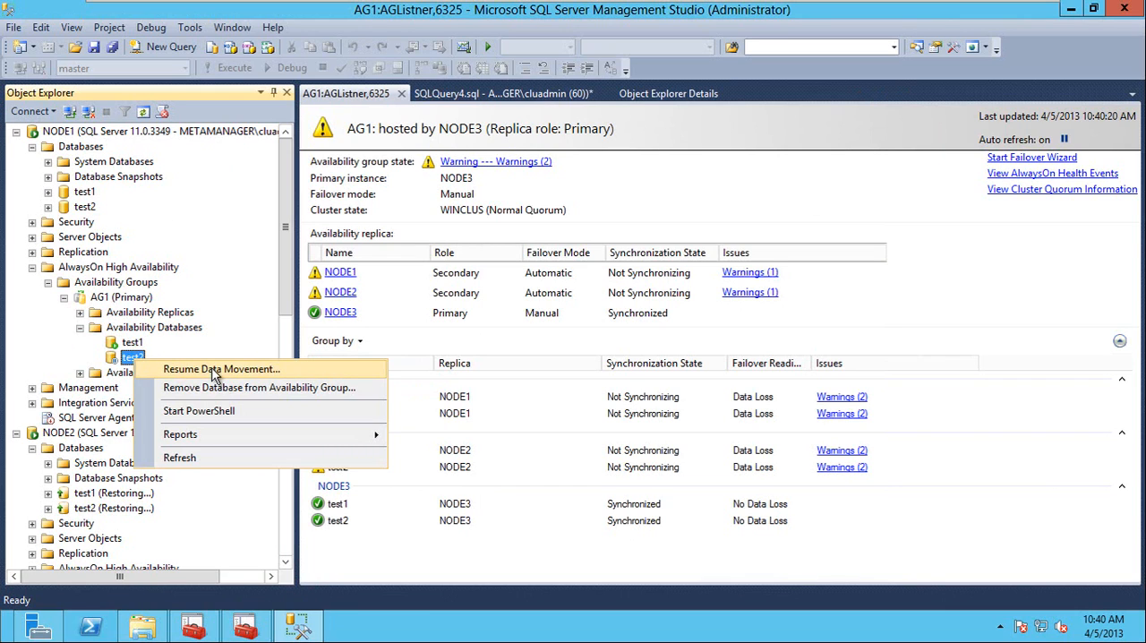
left_click(215, 370)
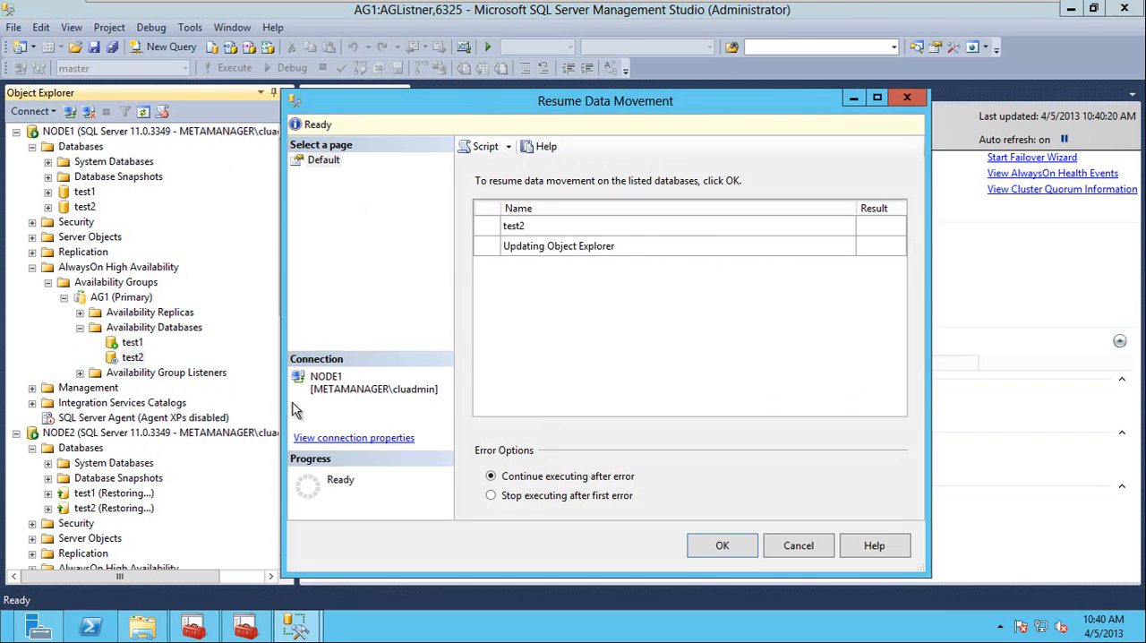
left_click(733, 550)
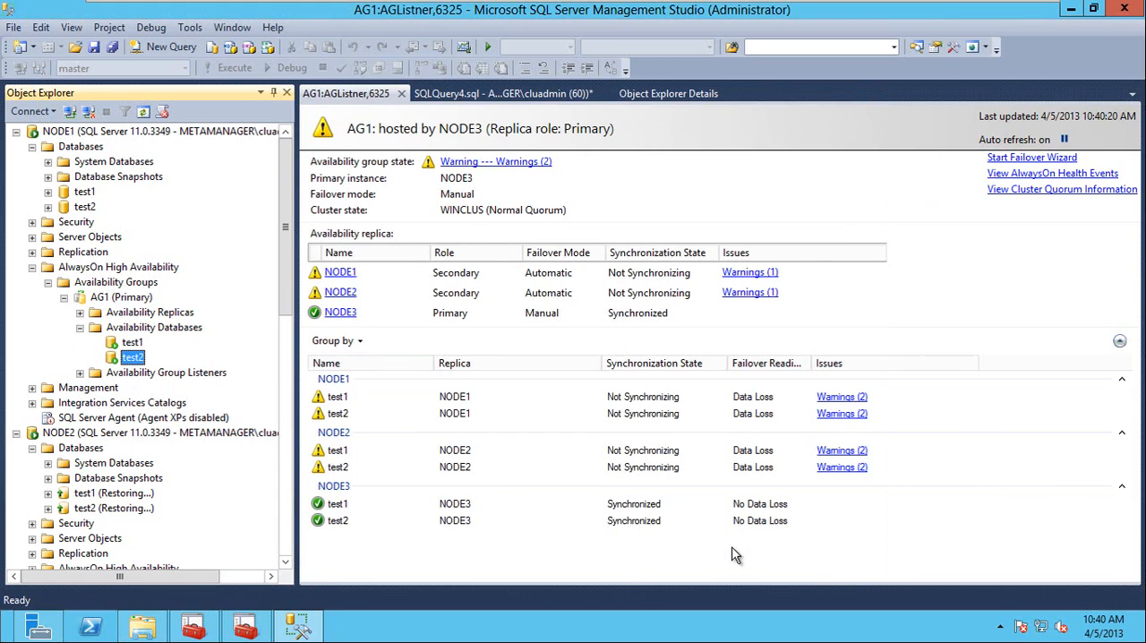
Expand AG1's availability databases under NODE2 and refresh the list.
left_click_drag(286, 286, 300, 417)
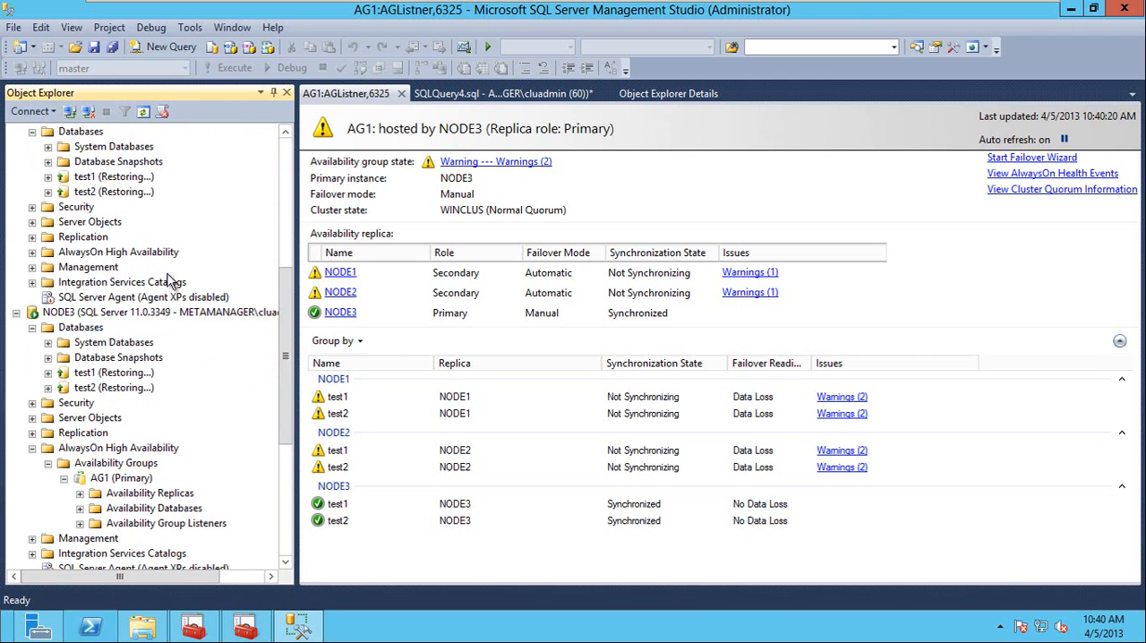
scroll(90, 332, "up", 2)
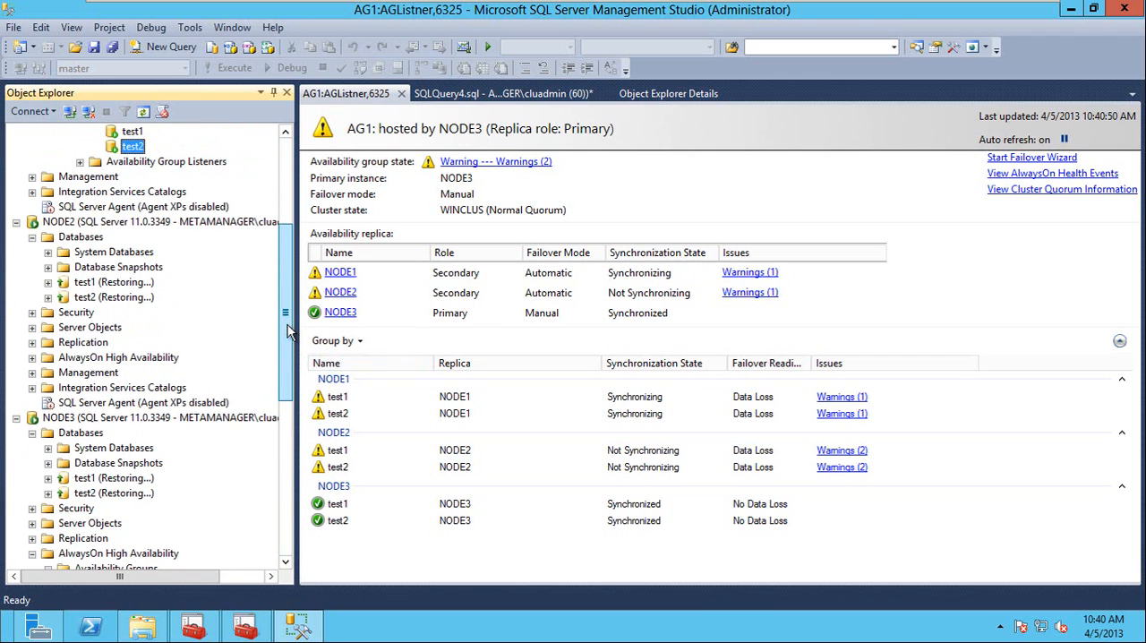
double_click(96, 357)
double_click(114, 372)
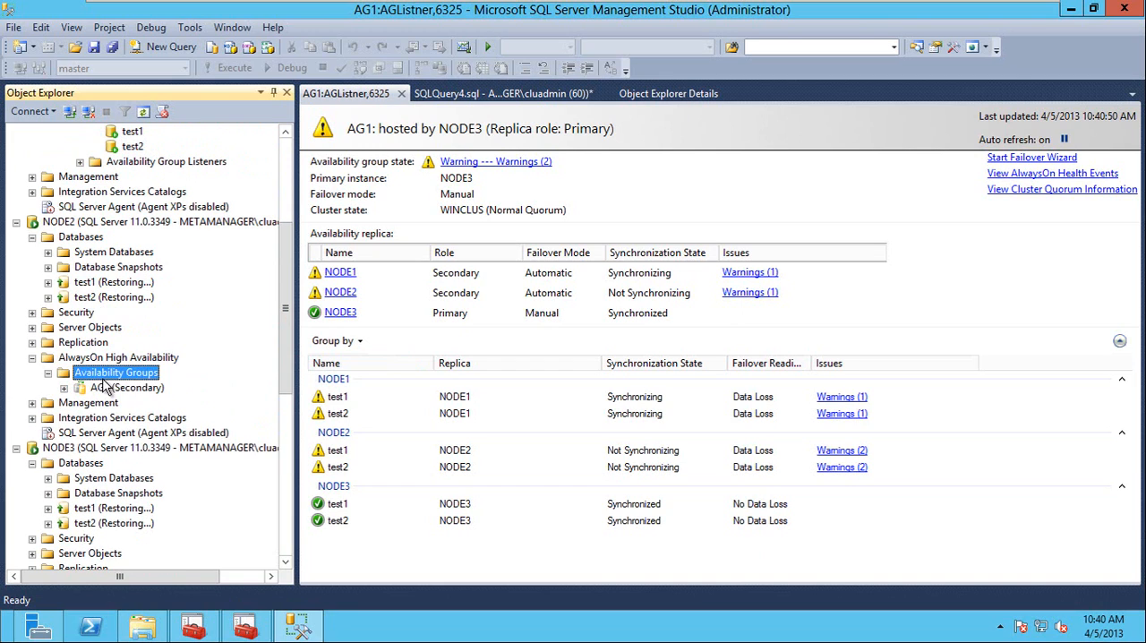
double_click(118, 391)
double_click(134, 418)
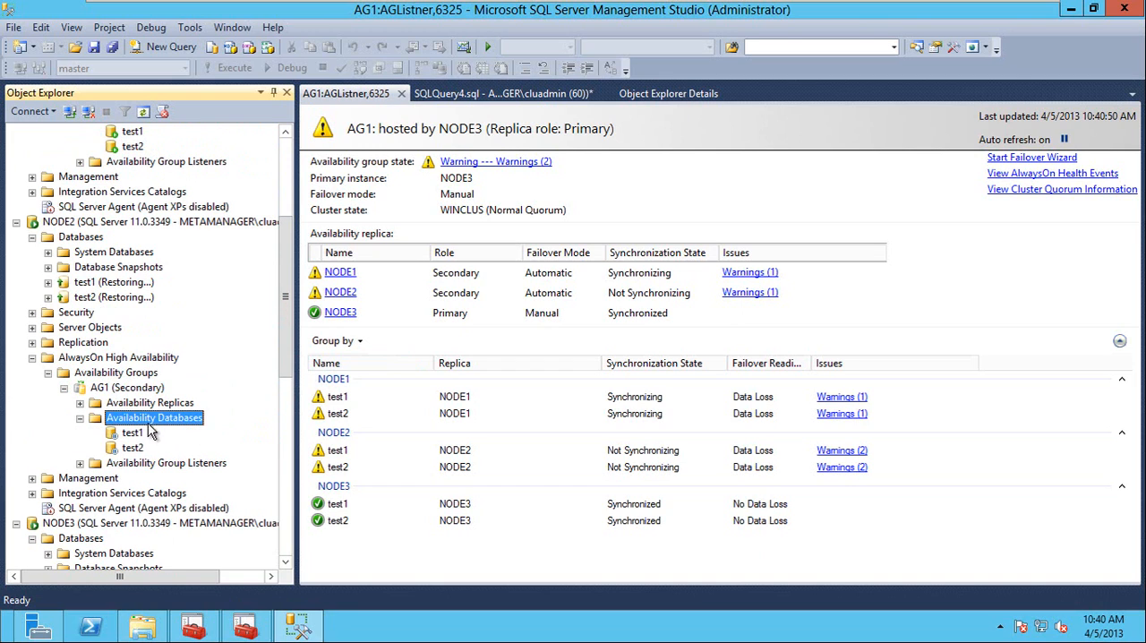
right_click(131, 418)
left_click(179, 495)
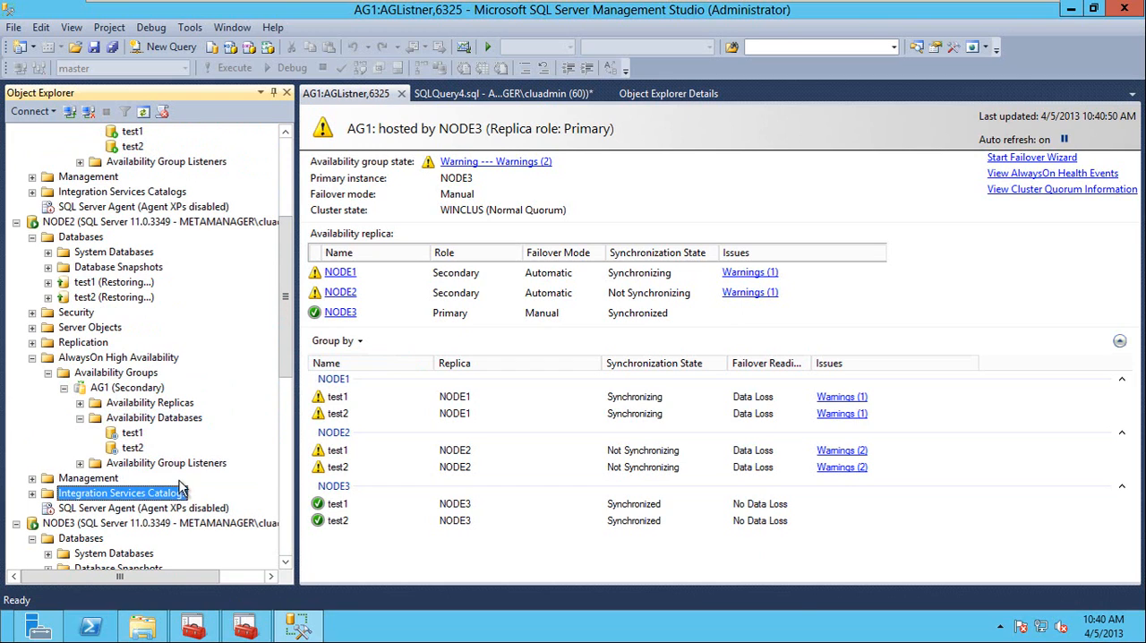
right_click(133, 422)
left_click(177, 479)
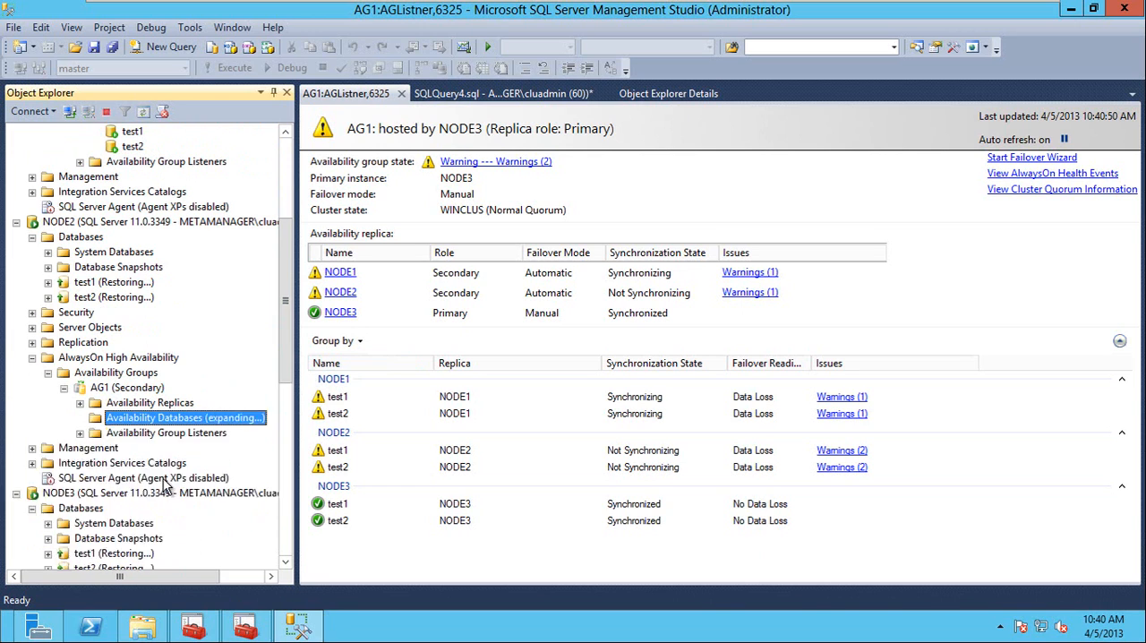
Resume data movement for the test1 and test2 availability databases on NODE2.
right_click(132, 433)
key("Escape")
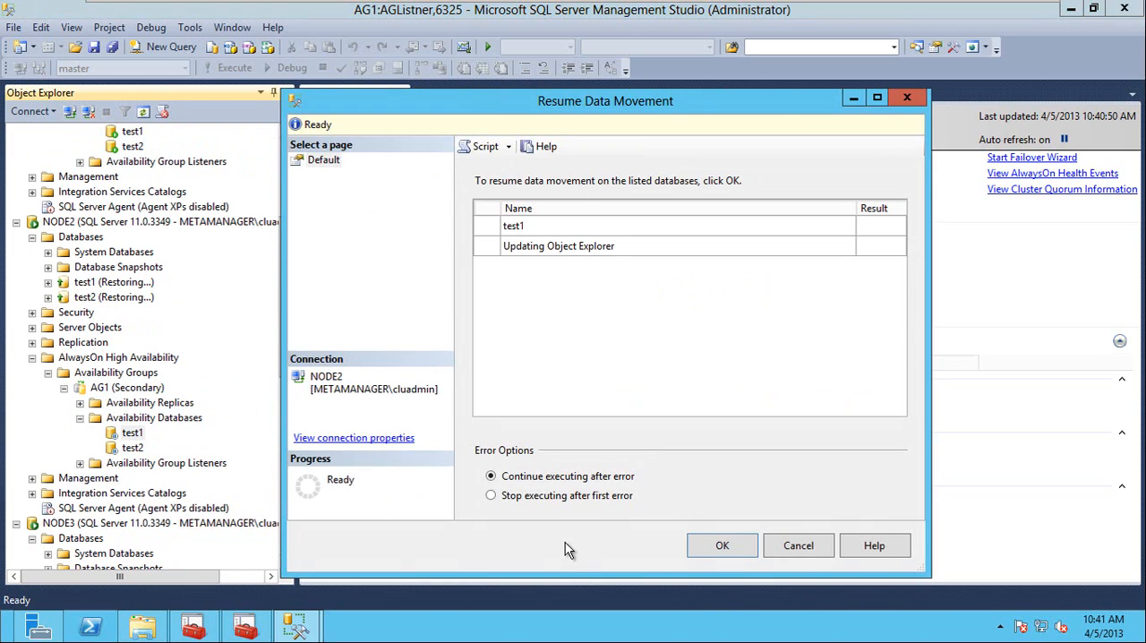
left_click(727, 548)
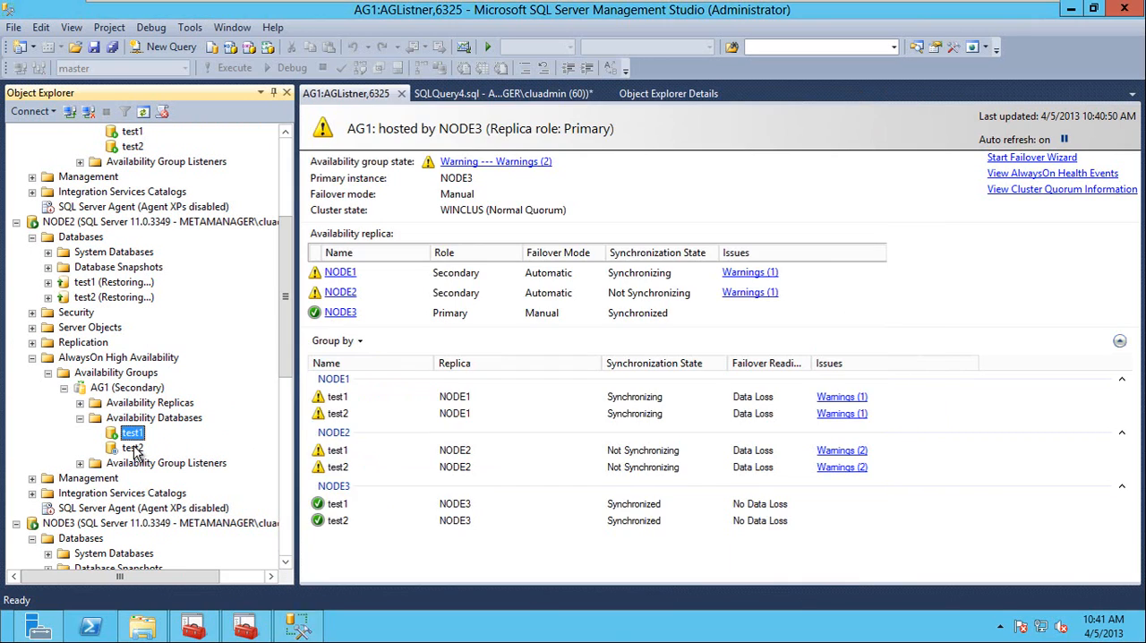
right_click(132, 448)
left_click(202, 458)
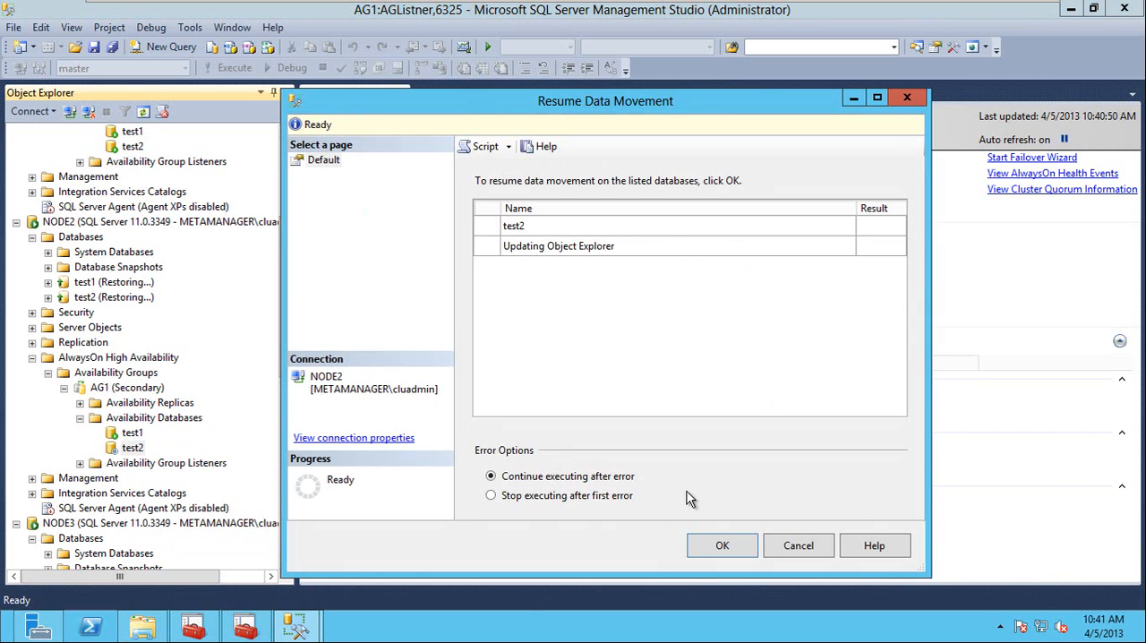
left_click(729, 543)
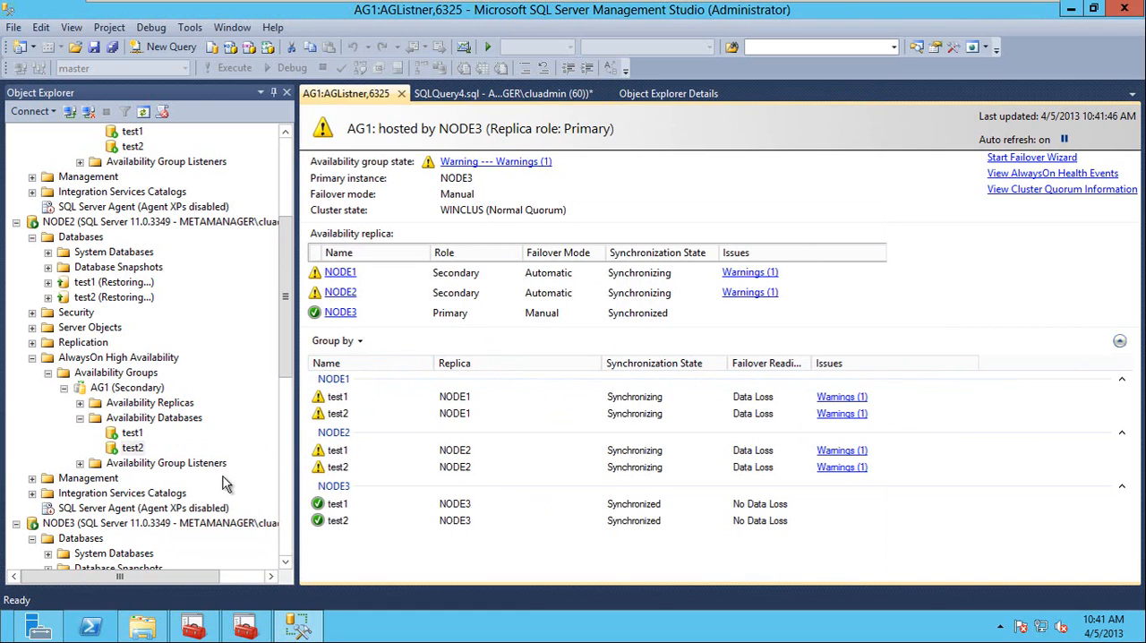
Start a failover of AG1 with NODE1 as the new primary replica and accept the potential data loss.
left_click(1039, 158)
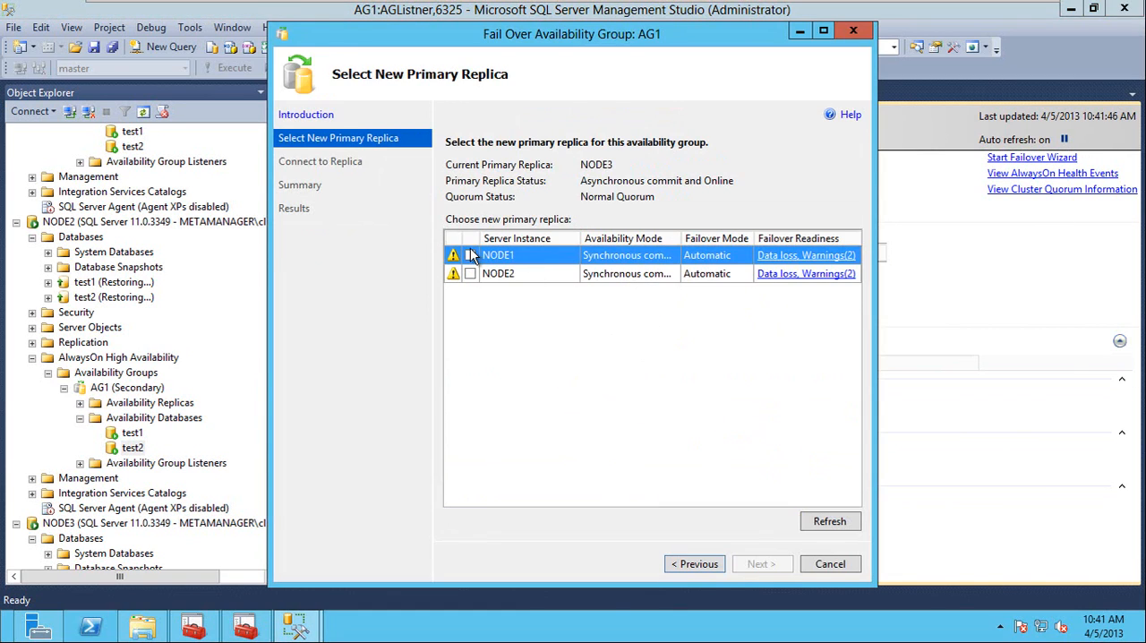
left_click(470, 256)
left_click(760, 565)
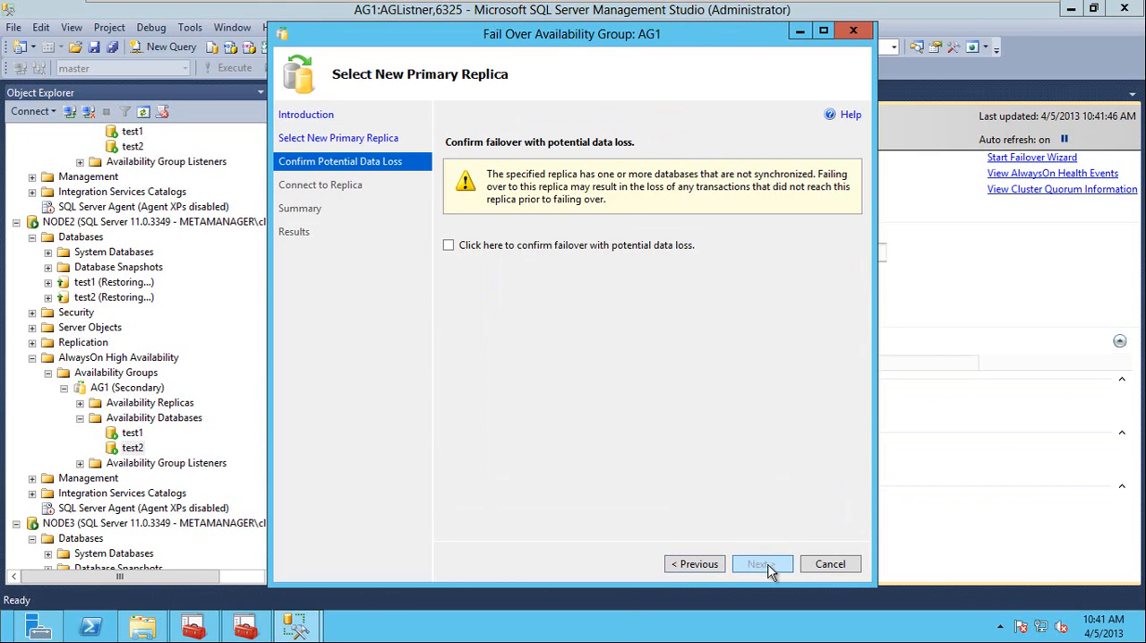
left_click(466, 249)
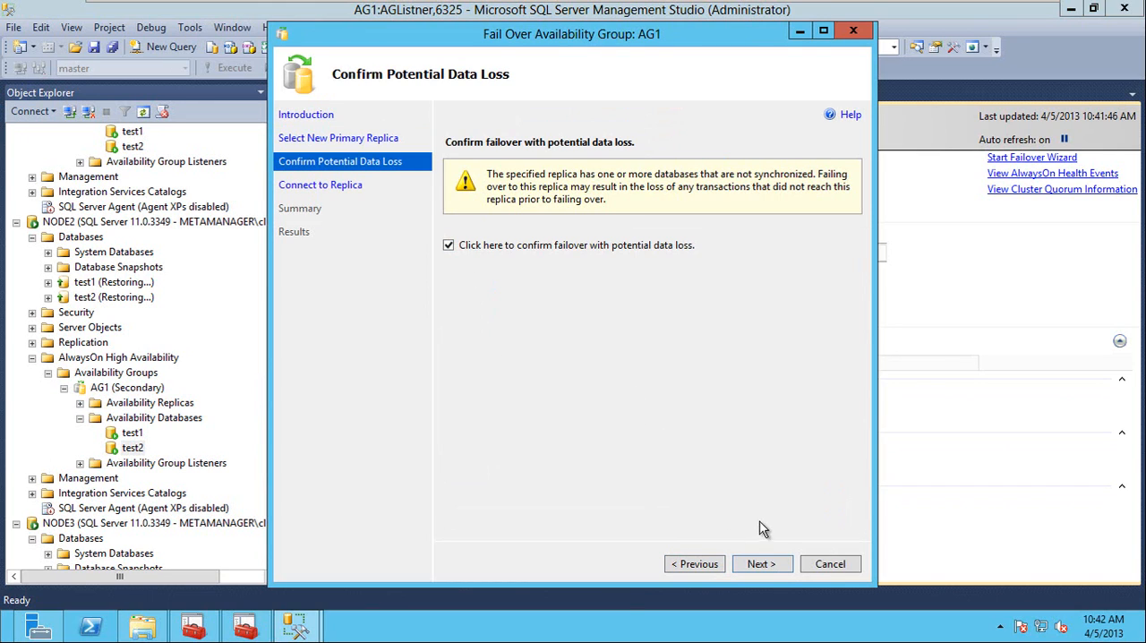
left_click(760, 565)
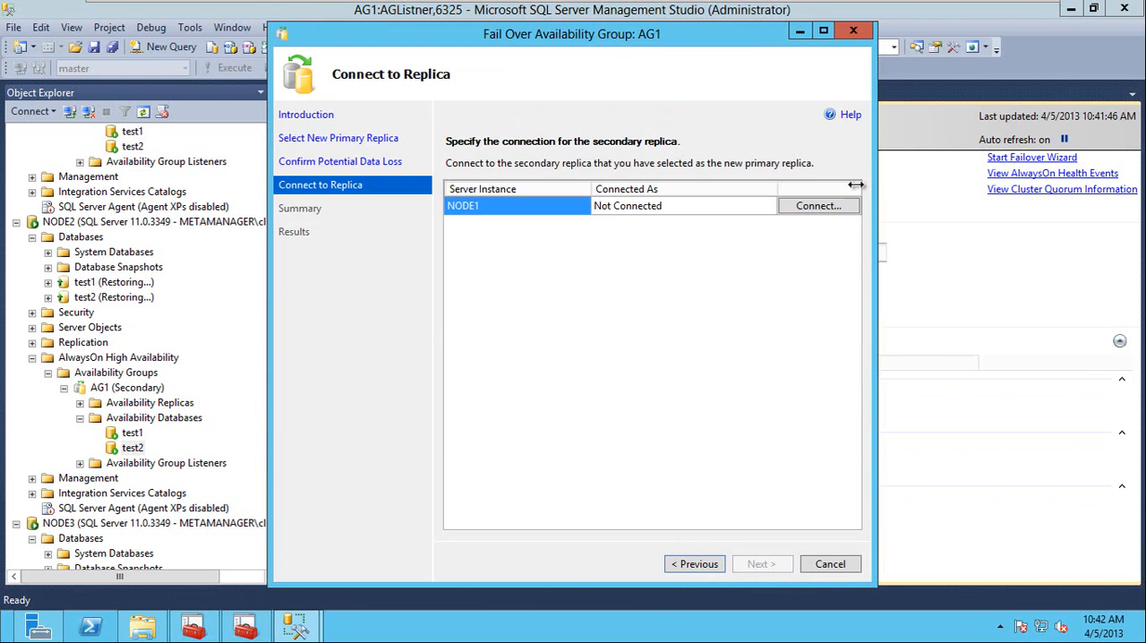
Connect to the NODE1 replica, run the forced failover of AG1 and close the wizard.
left_click(818, 206)
left_click(498, 340)
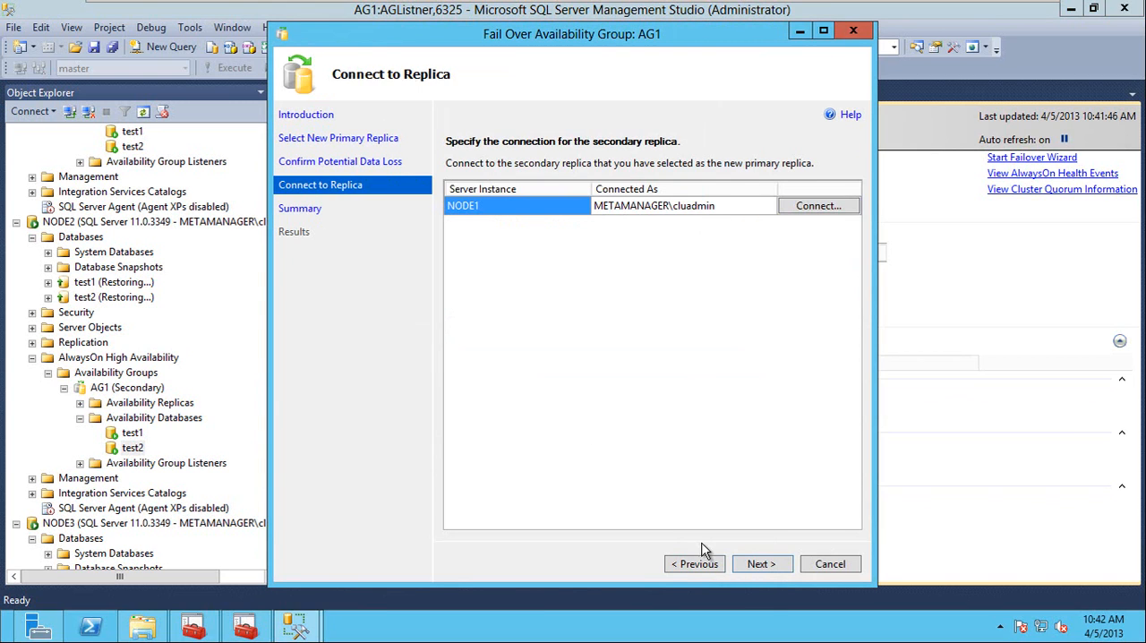
left_click(760, 565)
left_click(760, 565)
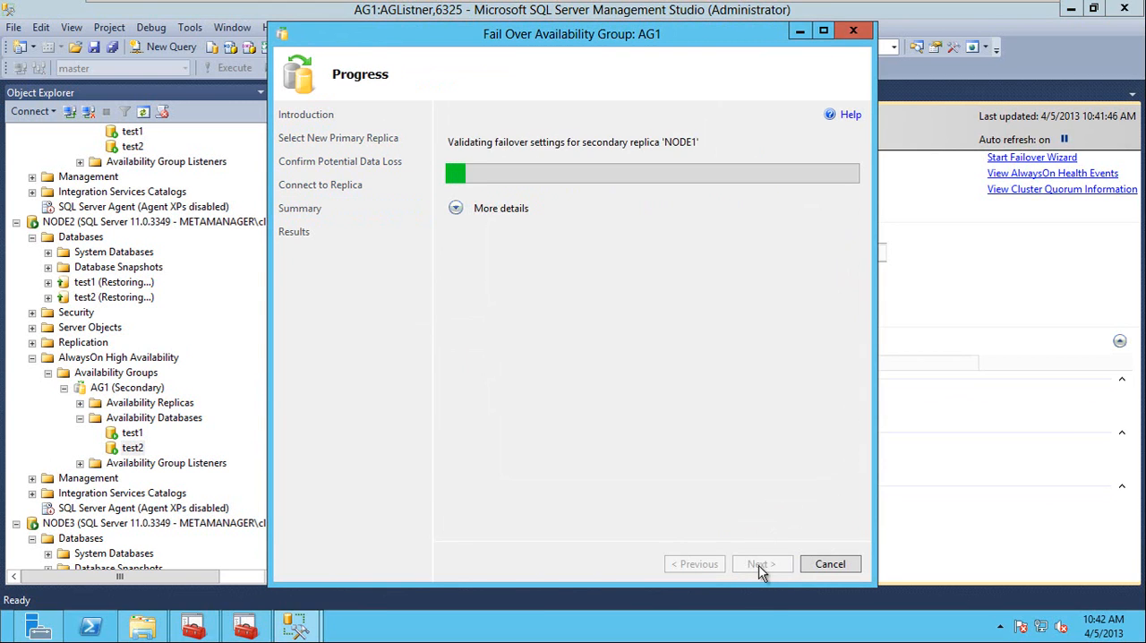
left_click(830, 562)
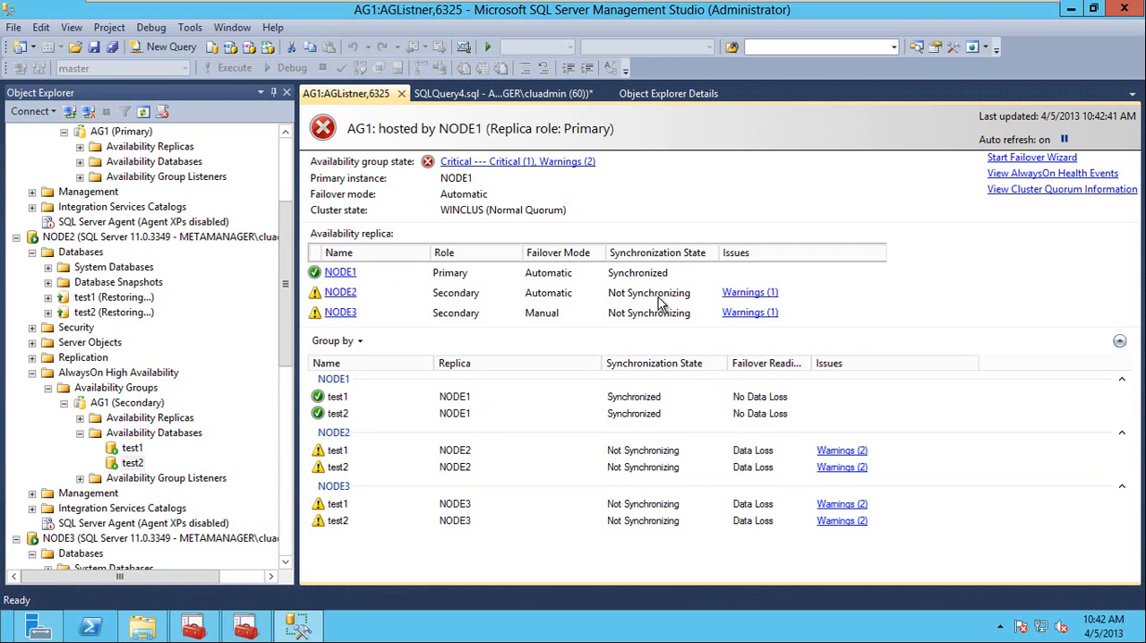
Refresh AG1's availability databases under NODE2 after the failover to NODE1.
left_click(283, 348)
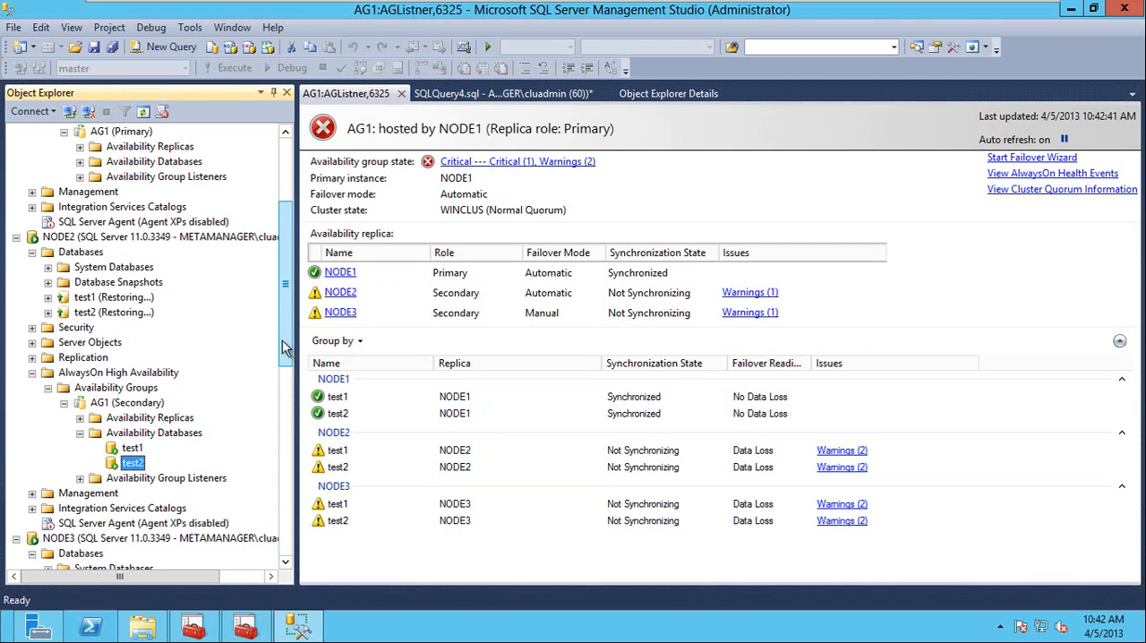
right_click(136, 433)
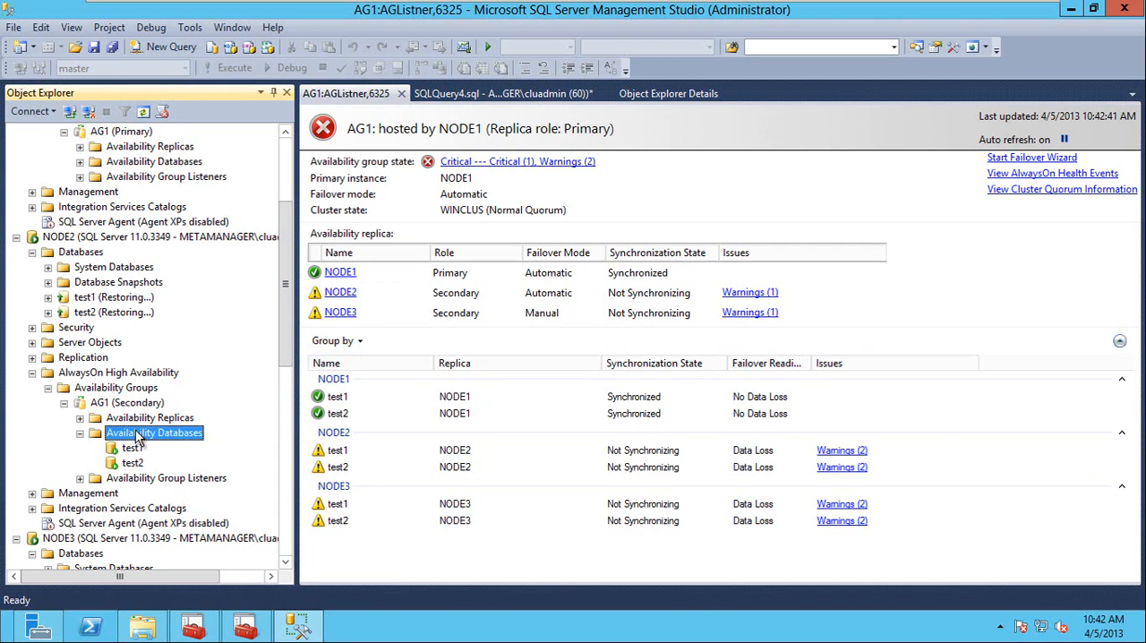
left_click(183, 487)
Resume data movement for the test1 and test2 availability databases on the NODE2 secondary.
left_click(128, 450)
right_click(129, 456)
left_click(202, 454)
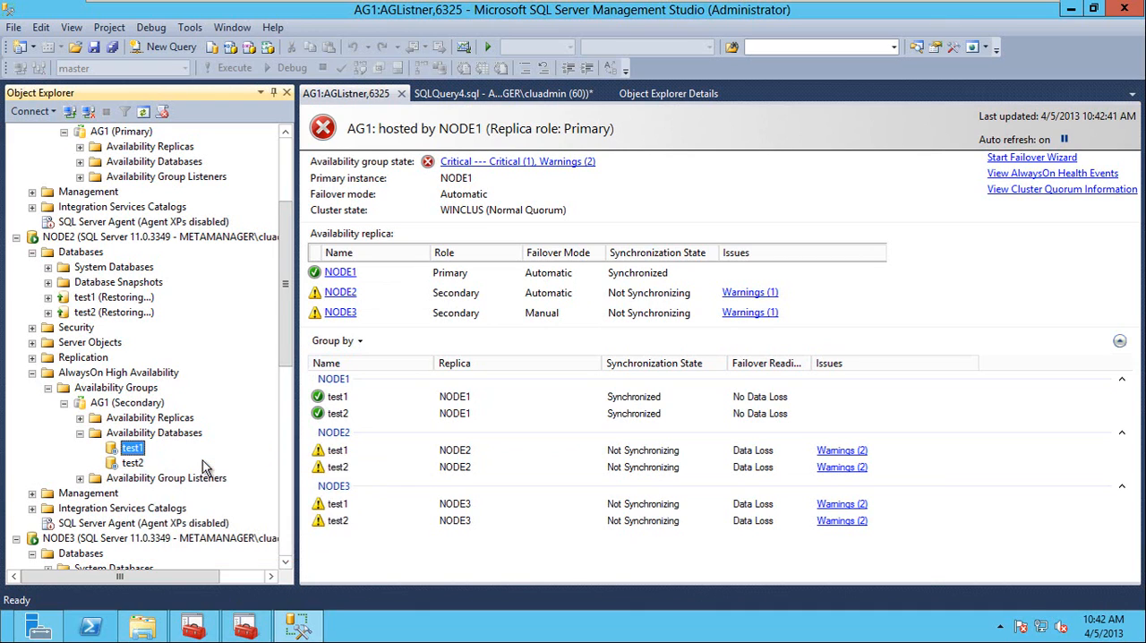
left_click(722, 548)
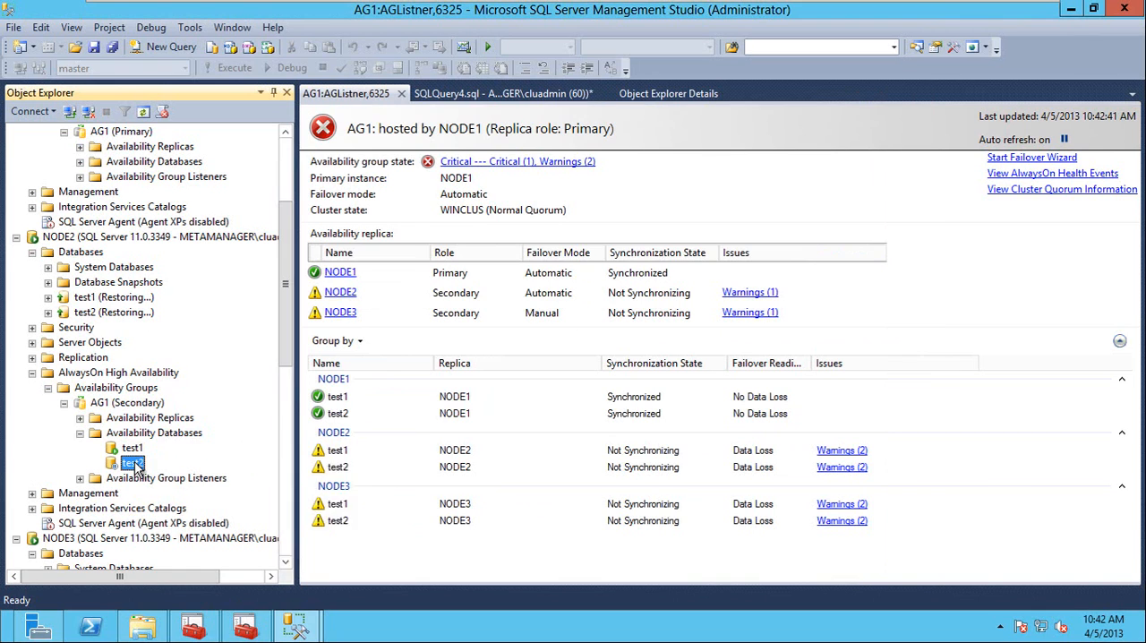
right_click(134, 464)
left_click(192, 470)
left_click(722, 545)
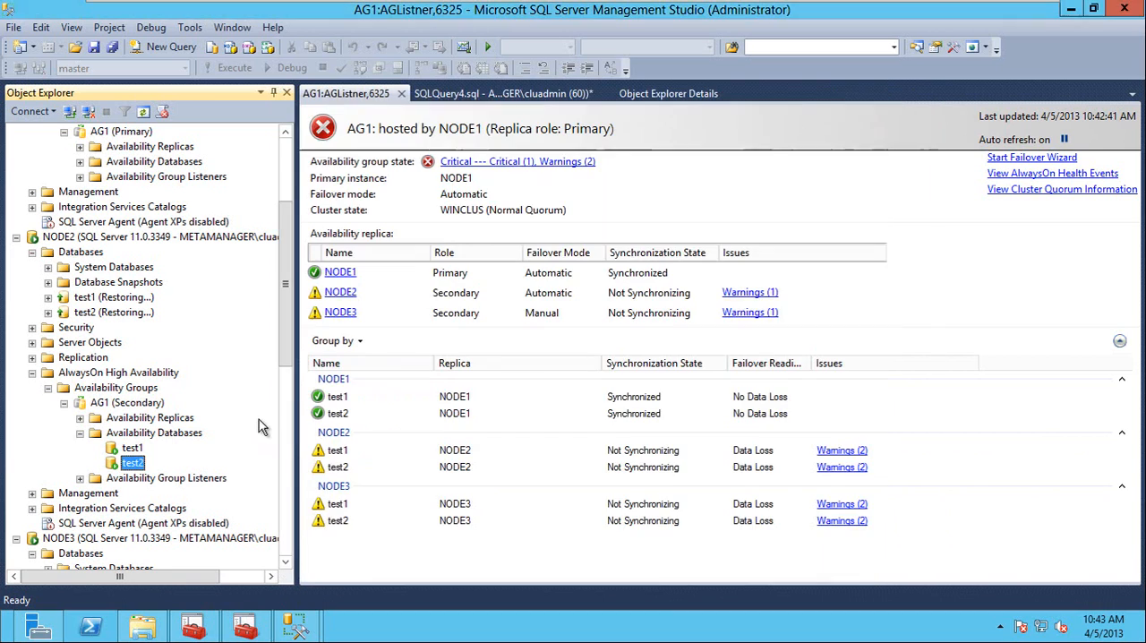
Expand AG1's availability databases under NODE3 and refresh the list.
left_click(289, 425)
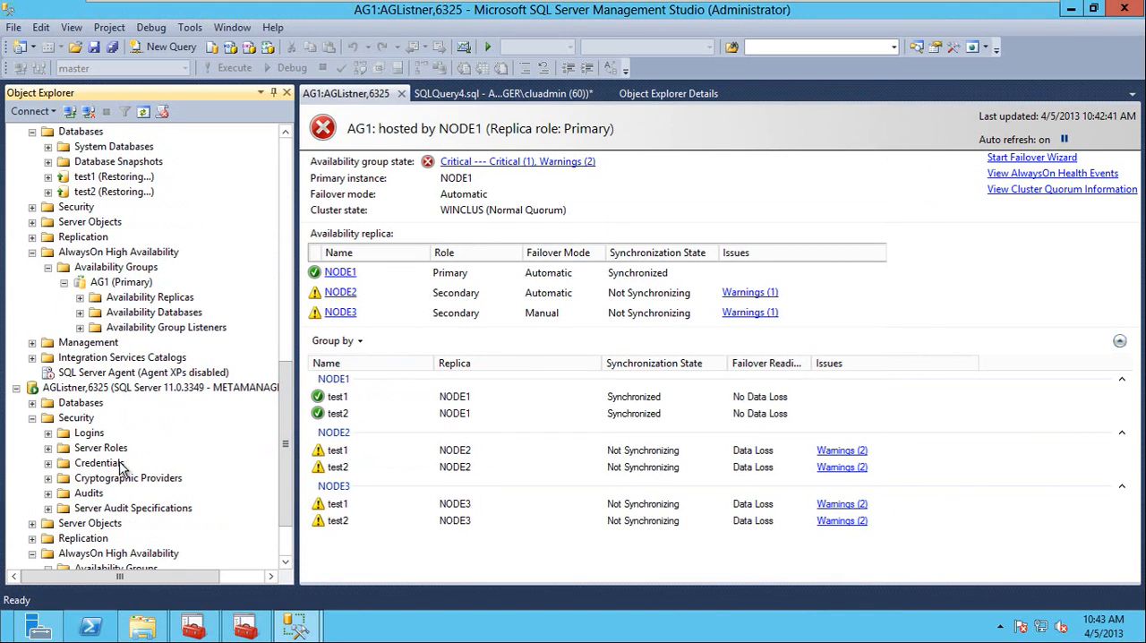
double_click(129, 313)
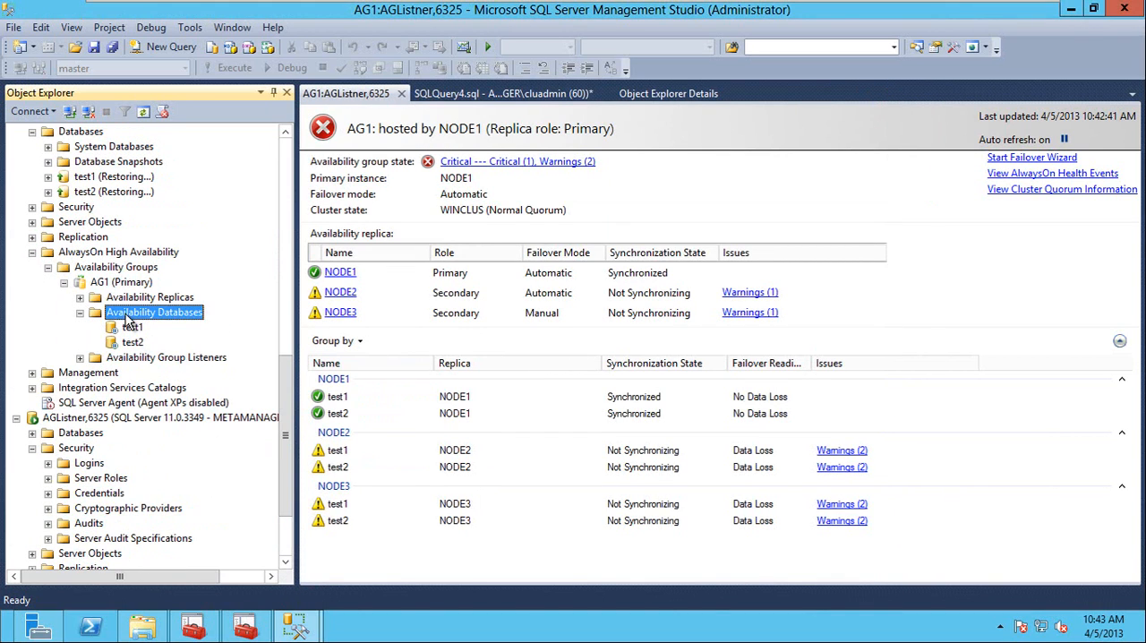
right_click(128, 316)
left_click(167, 395)
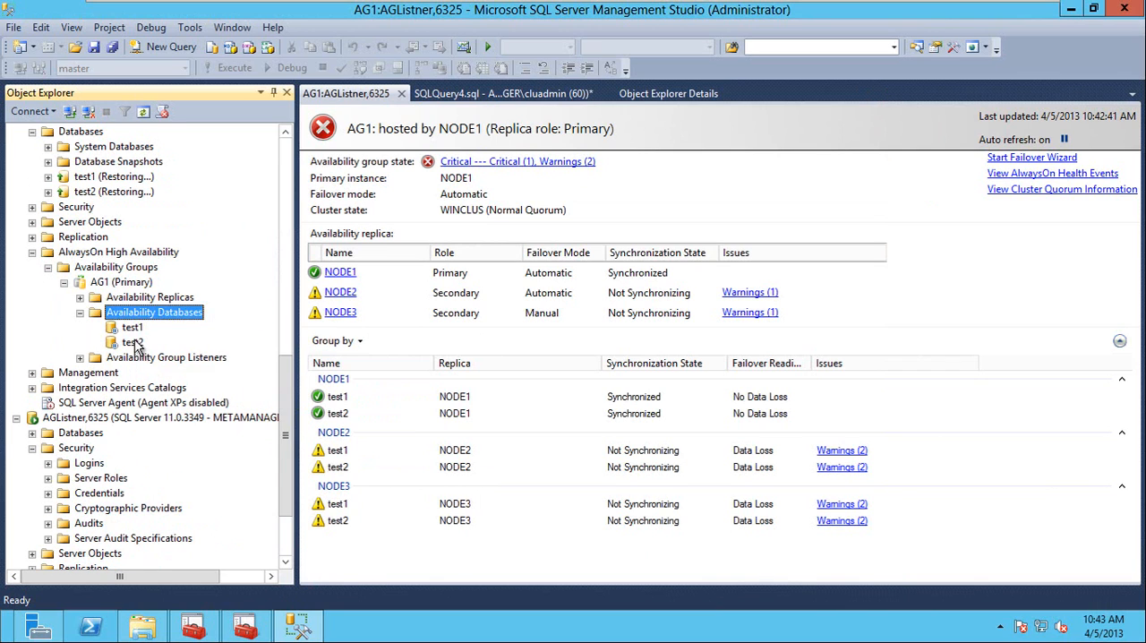
Resume data movement for the test1 and test2 availability databases on NODE3.
left_click(131, 328)
right_click(131, 332)
left_click(202, 342)
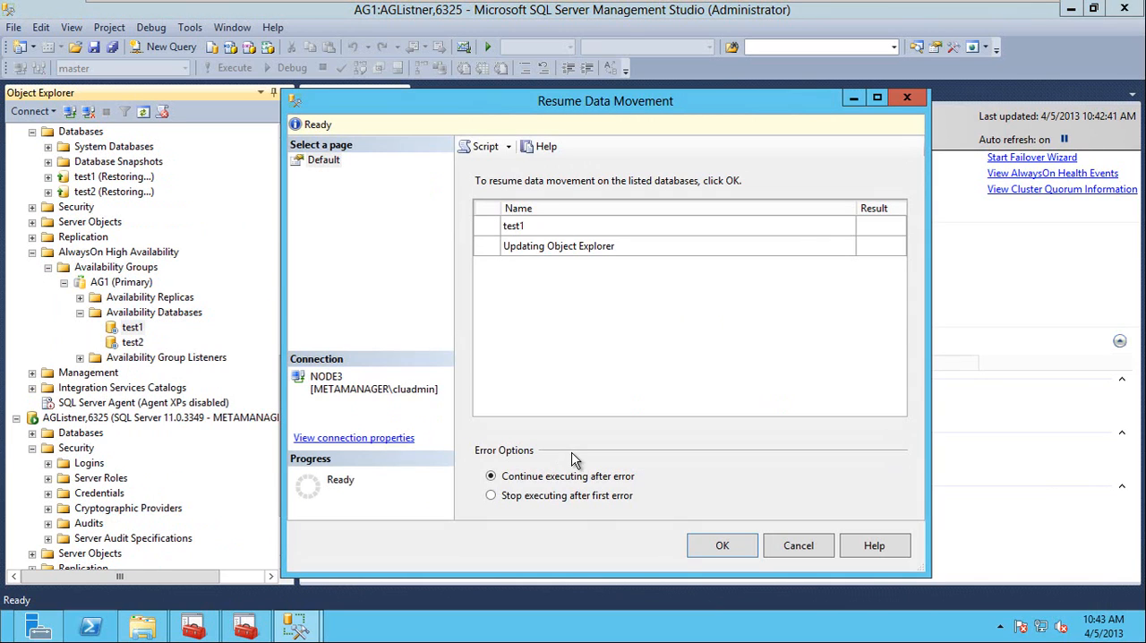
left_click(722, 546)
right_click(136, 342)
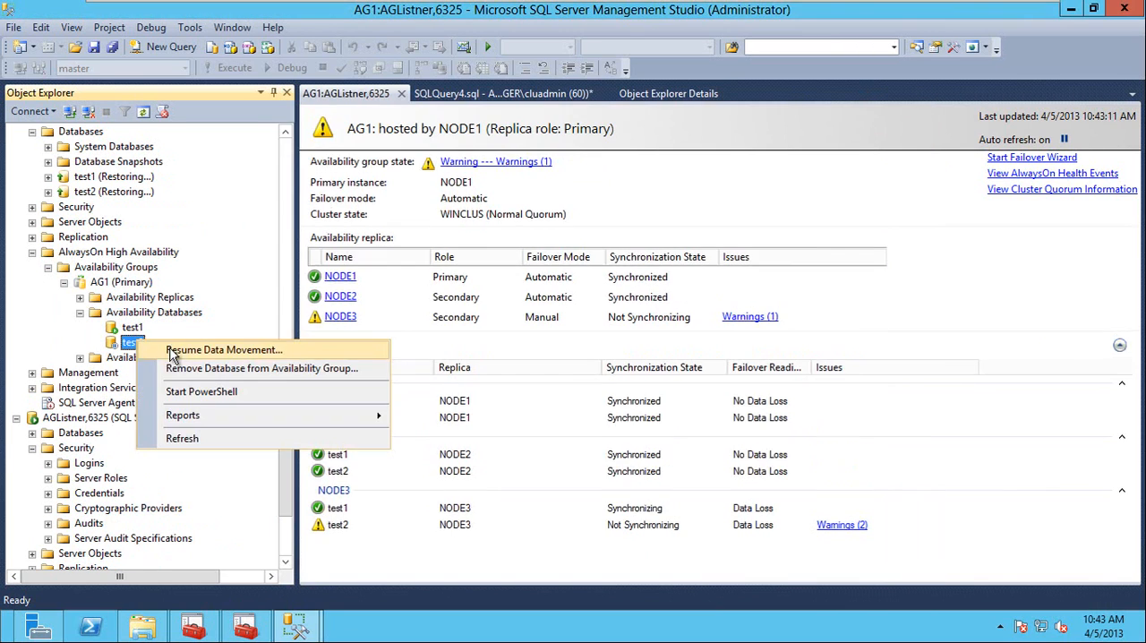
left_click(172, 349)
left_click(723, 548)
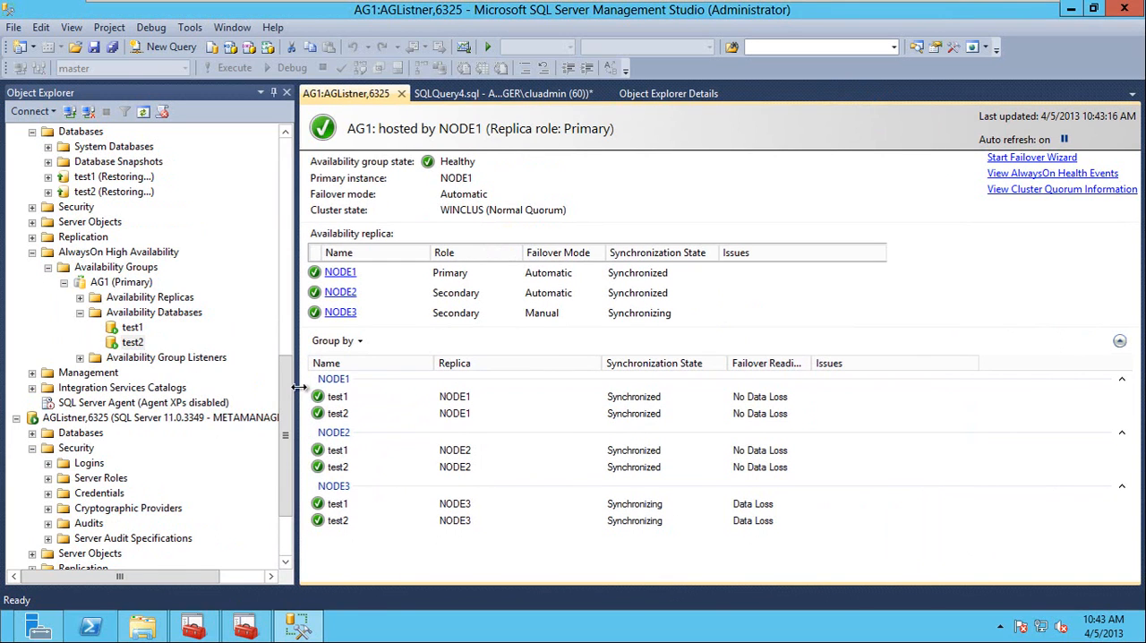
Review the NODE1, NODE2, NODE3 and listener entries in the server tree, and expand AG1's availability databases under NODE1.
left_click_drag(287, 403, 286, 185)
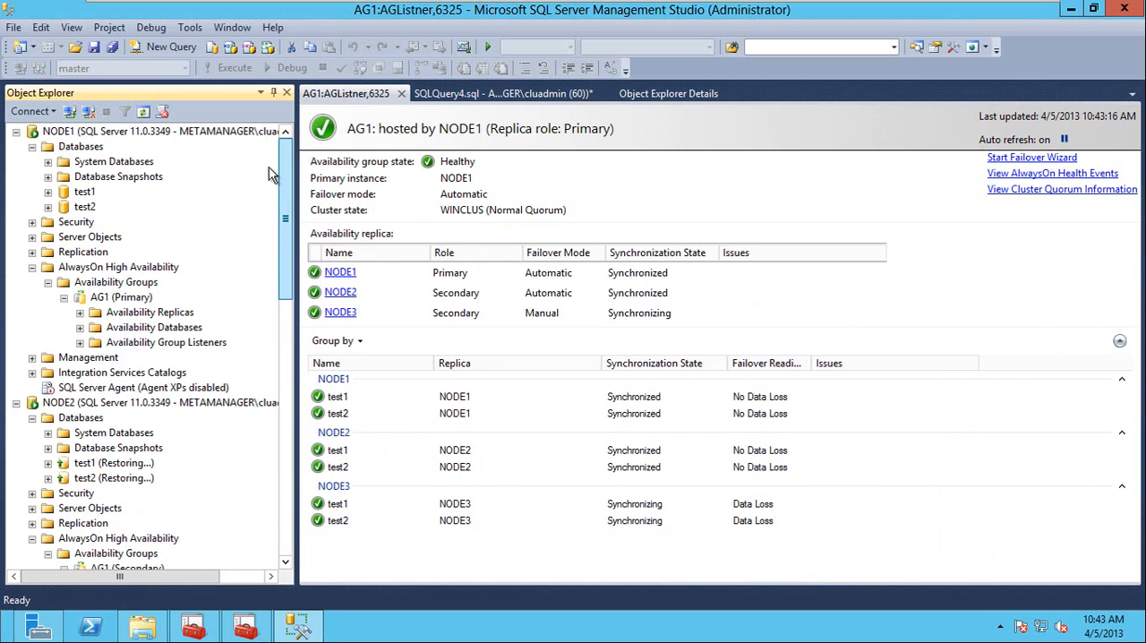
left_click(33, 147)
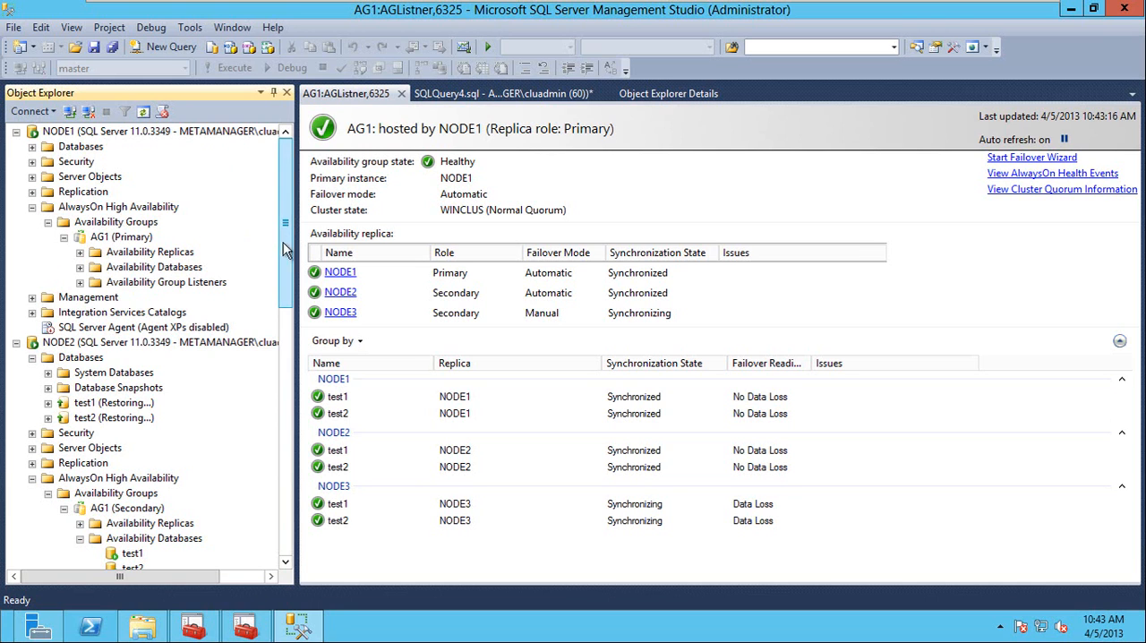
left_click_drag(284, 227, 286, 179)
left_click_drag(288, 238, 285, 200)
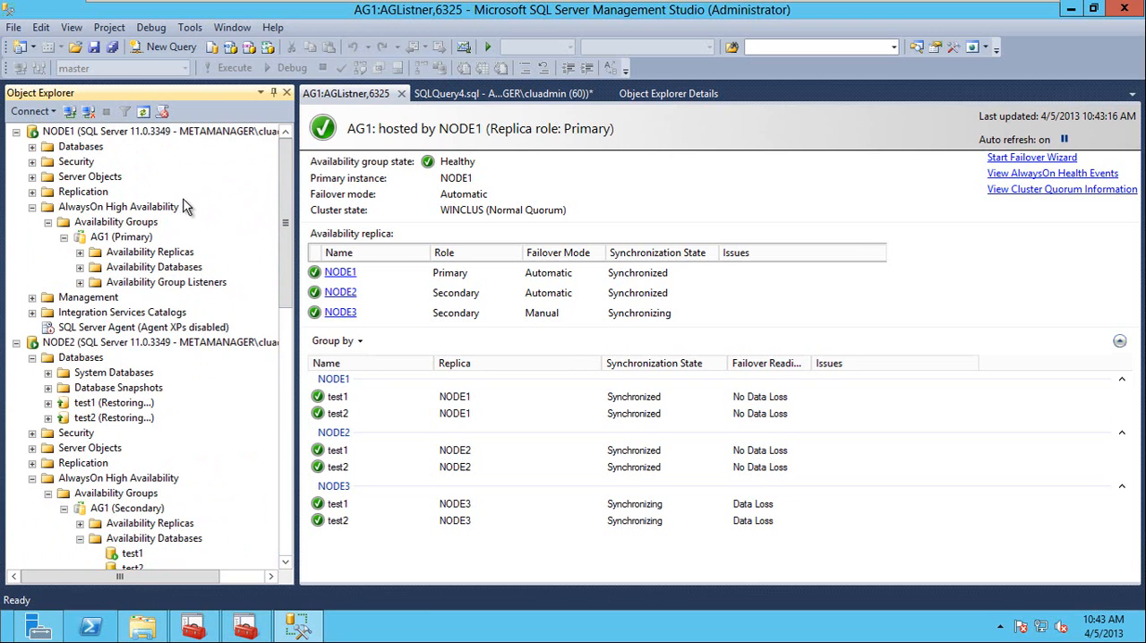
left_click_drag(287, 260, 296, 537)
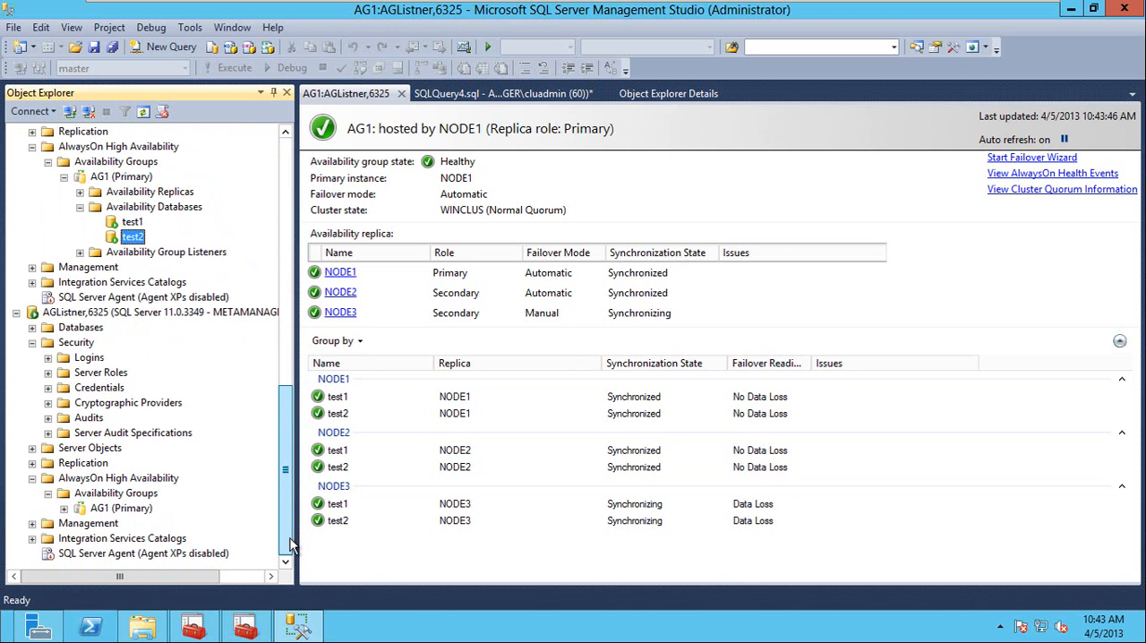
left_click(72, 314)
left_click_drag(279, 427, 287, 170)
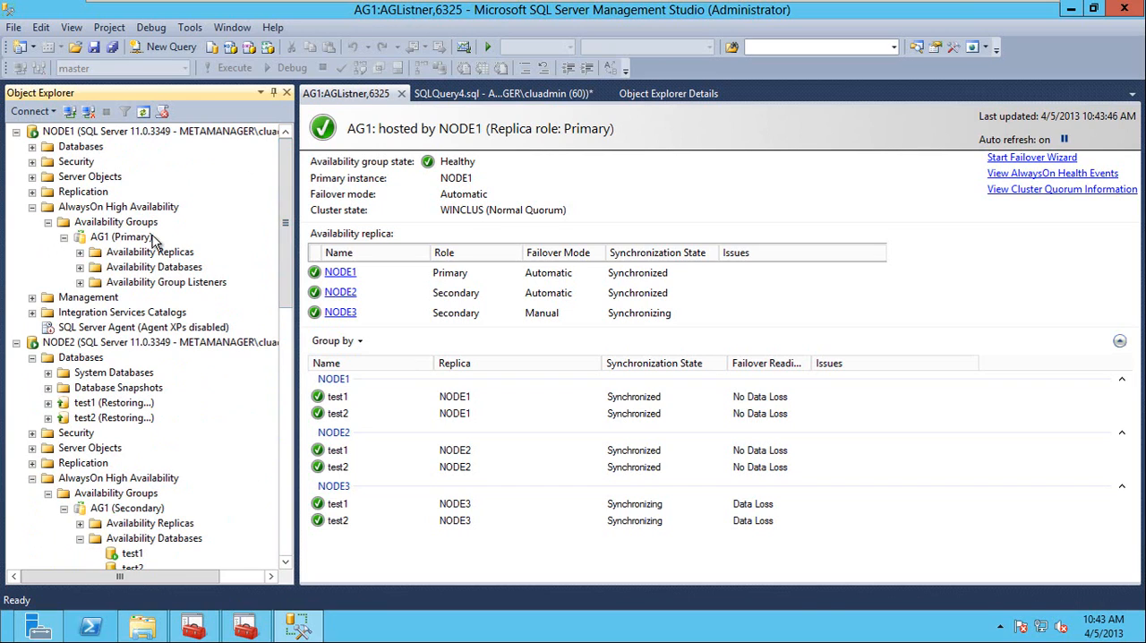
double_click(152, 267)
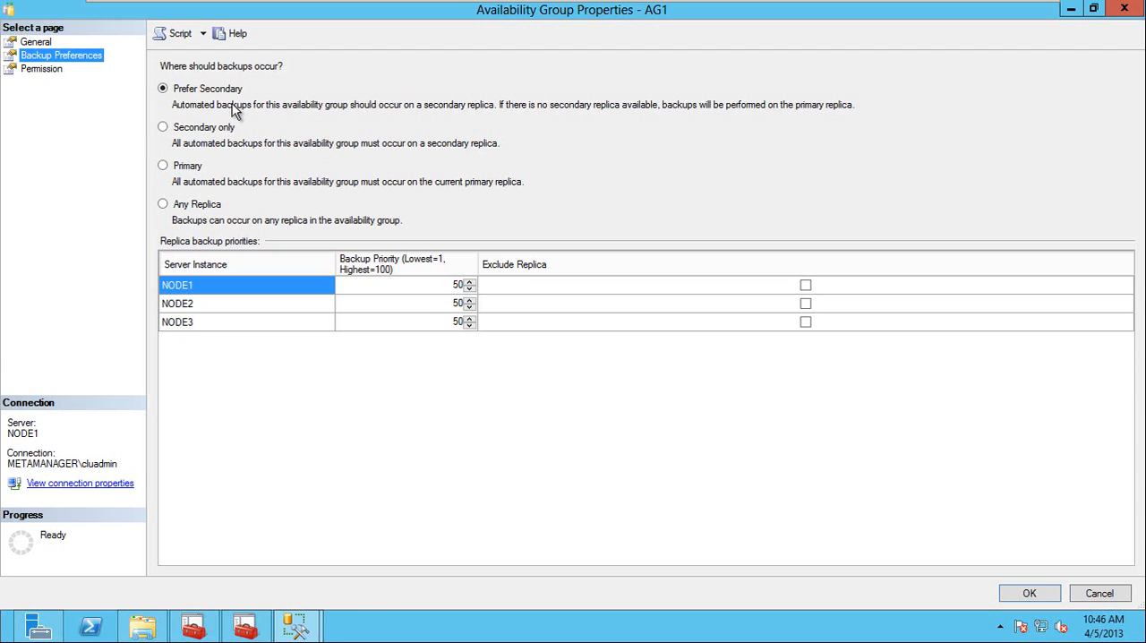
Try the Secondary only, Primary and Any Replica backup options for AG1, and reselect Prefer Secondary.
left_click(163, 127)
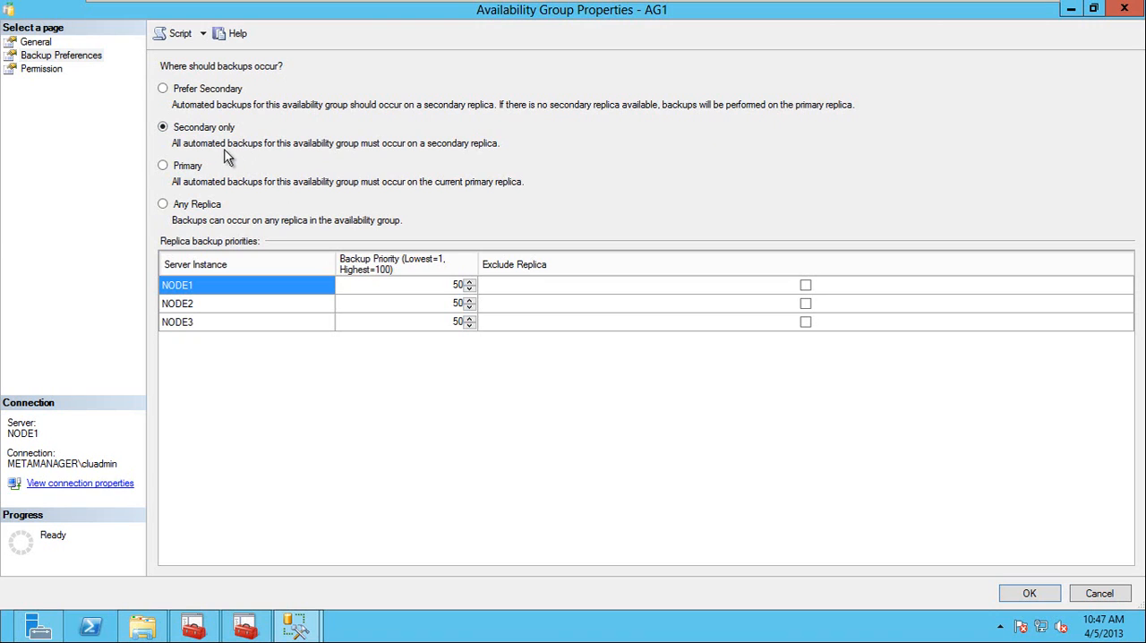
left_click(164, 169)
left_click(164, 205)
left_click(163, 90)
Examine the replica backup priorities of NODE1, NODE2 and NODE3 in AG1's backup preferences.
left_click(450, 300)
left_click(441, 285)
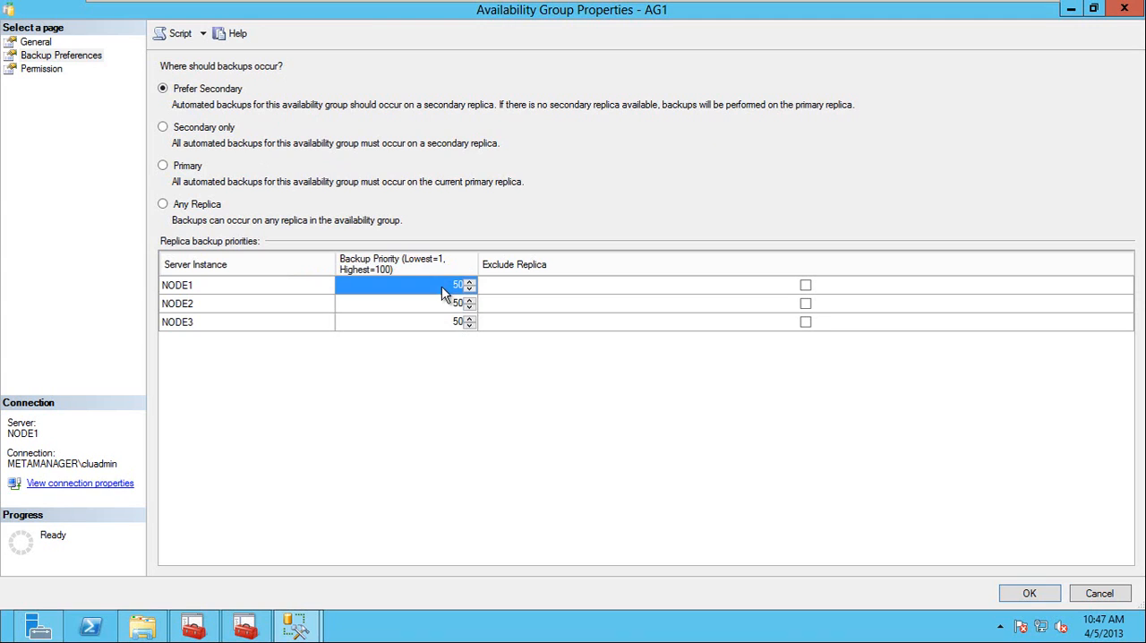
left_click(443, 305)
left_click(440, 287)
left_click(443, 304)
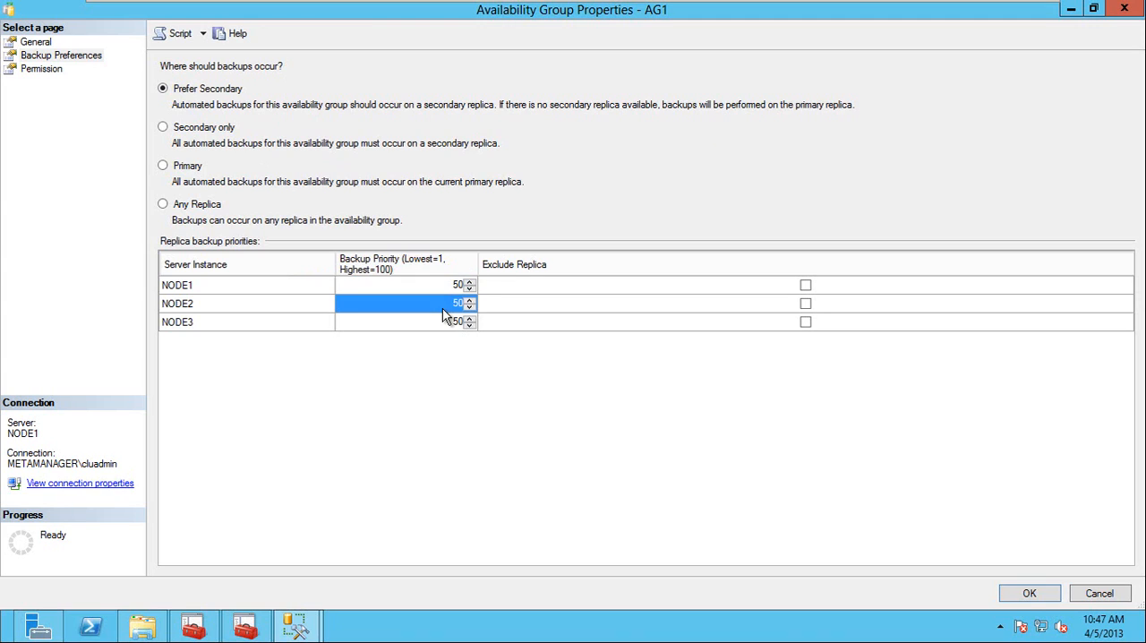
left_click(441, 291)
left_click(443, 302)
left_click(438, 287)
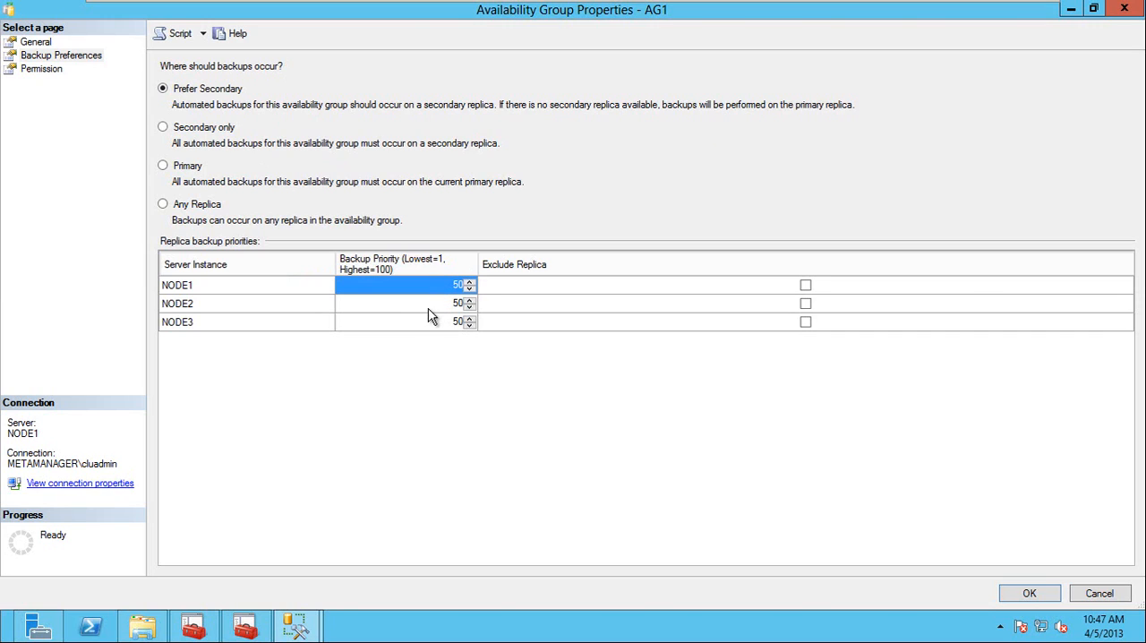
left_click(411, 305)
left_click(415, 324)
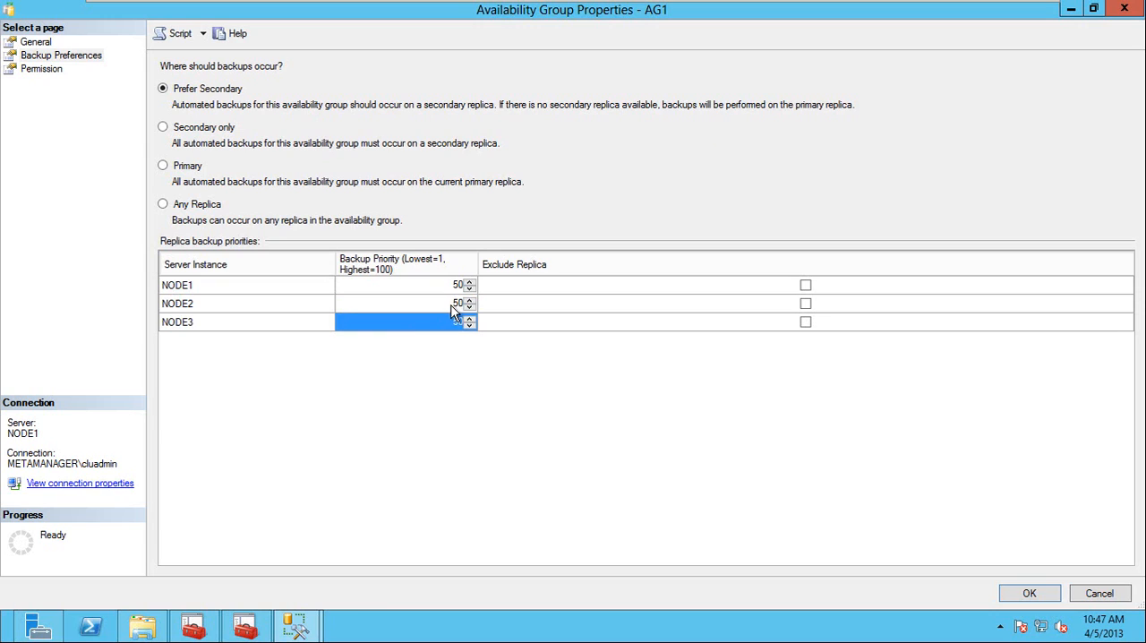
left_click(458, 306)
left_click(447, 323)
left_click(426, 309)
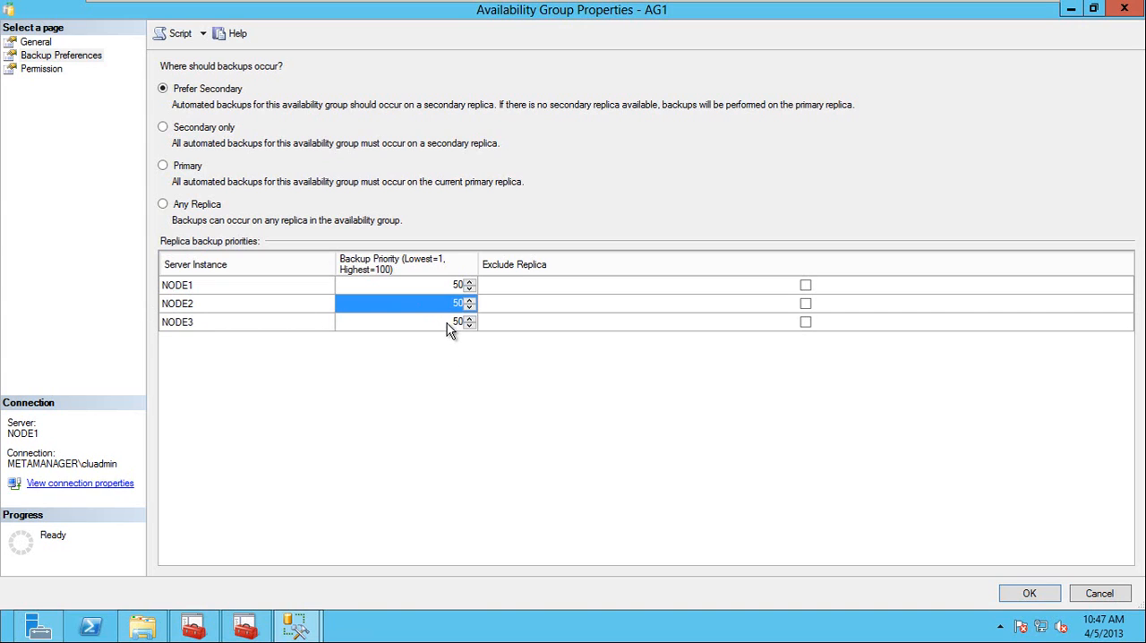
Set NODE3's backup priority to 60 in AG1's replica backup priorities.
left_click(198, 327)
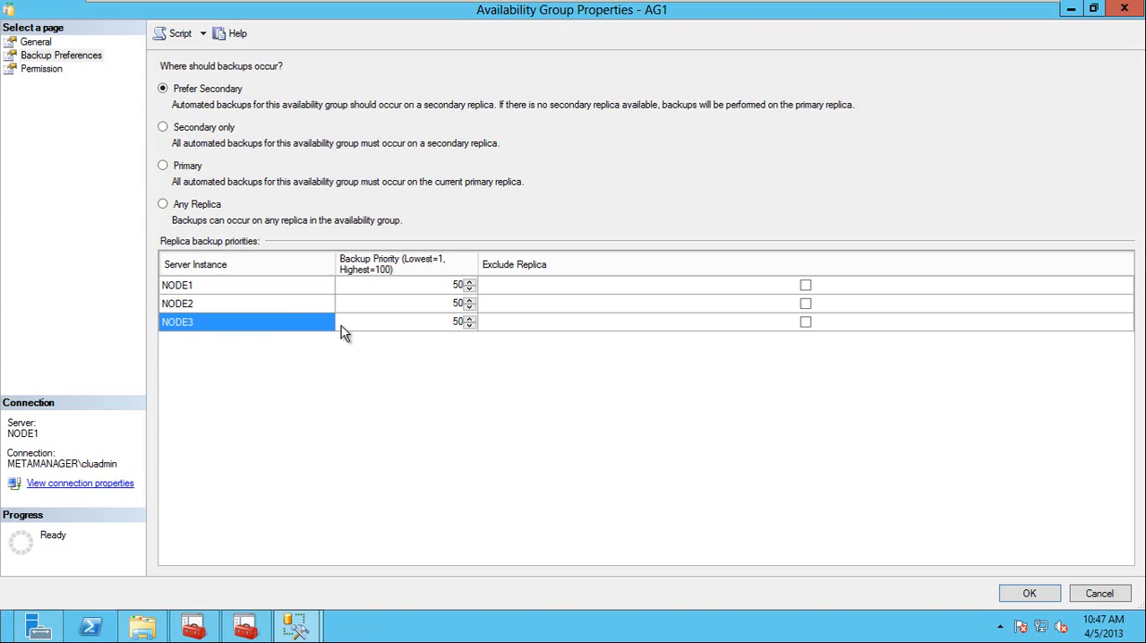
left_click(414, 323)
left_click(479, 322)
left_click(467, 318)
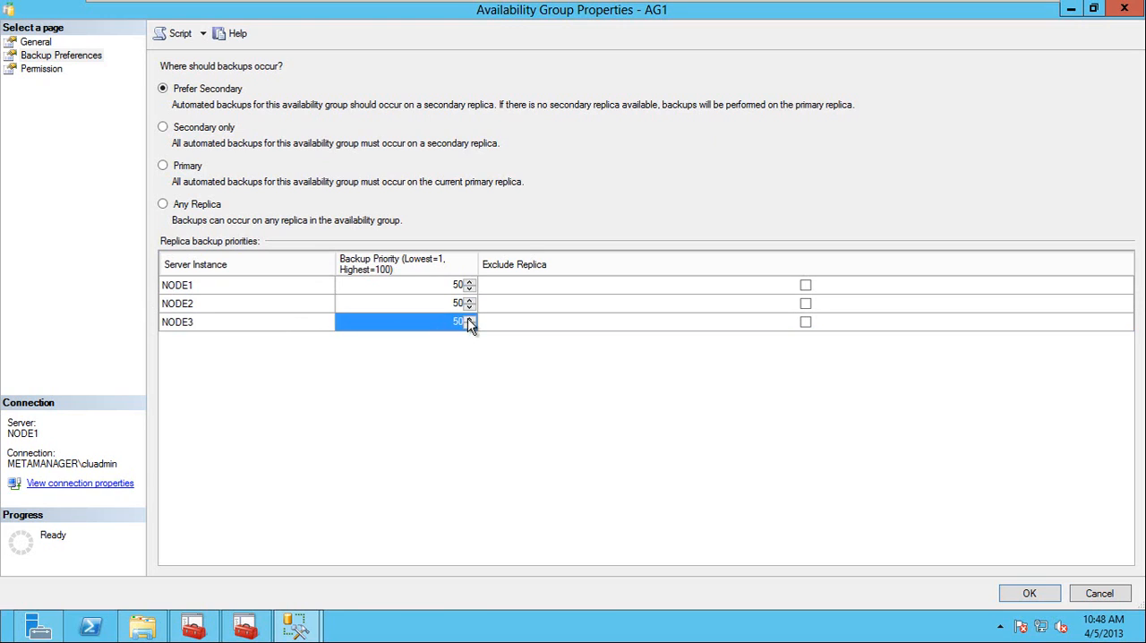
left_click(469, 317)
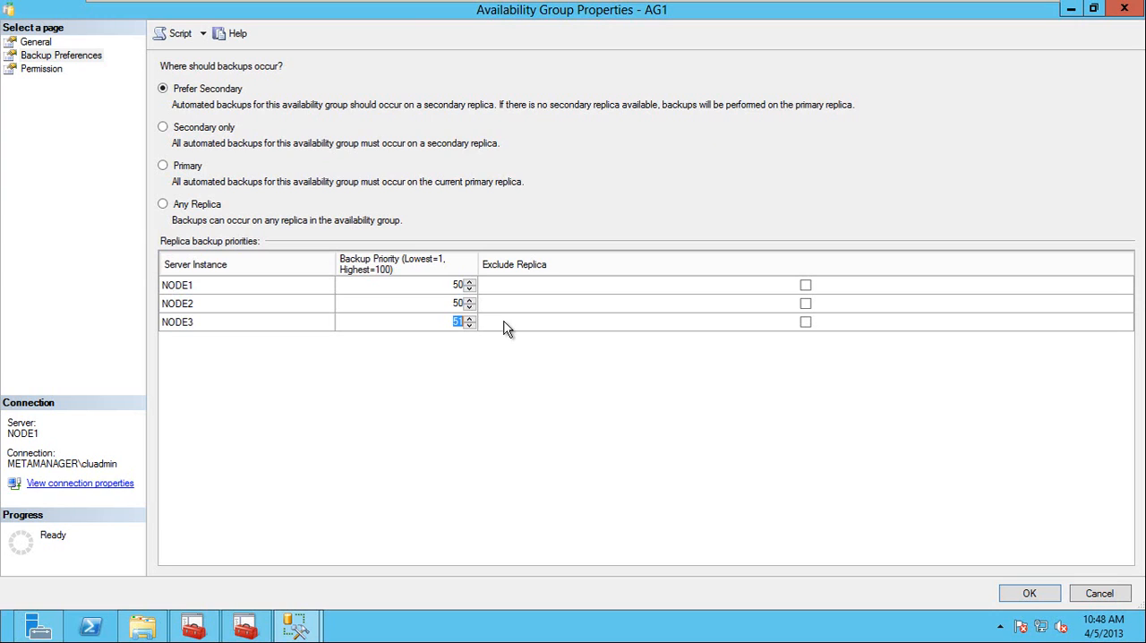
type("60")
left_click(448, 304)
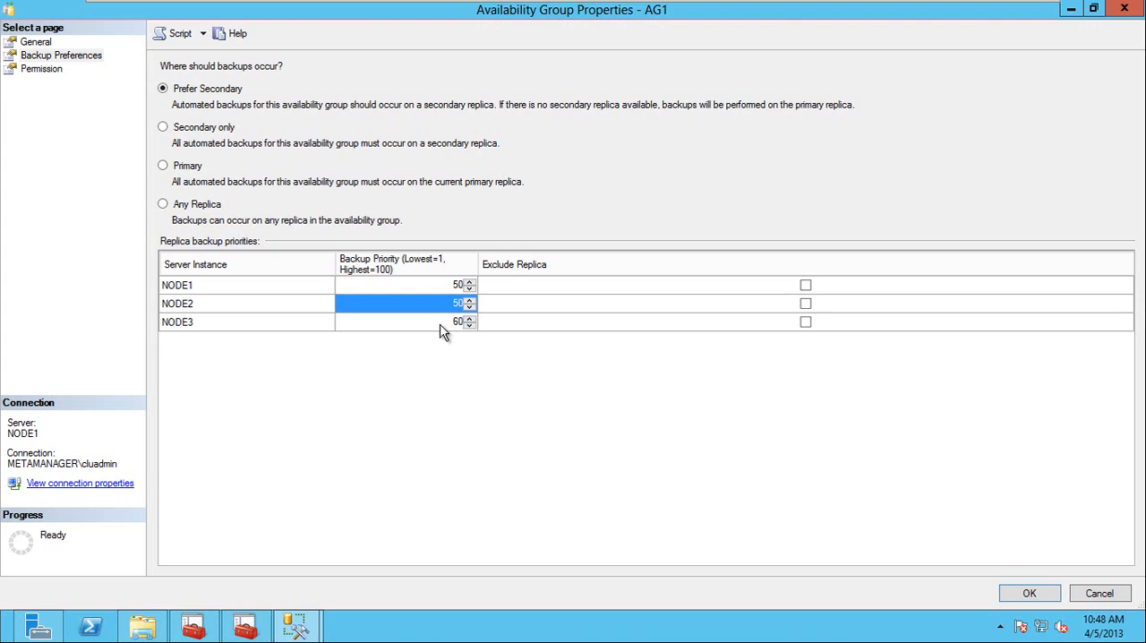
Compare the backup priorities of NODE2 and NODE3 and save AG1's backup preferences.
left_click(440, 328)
left_click(230, 306)
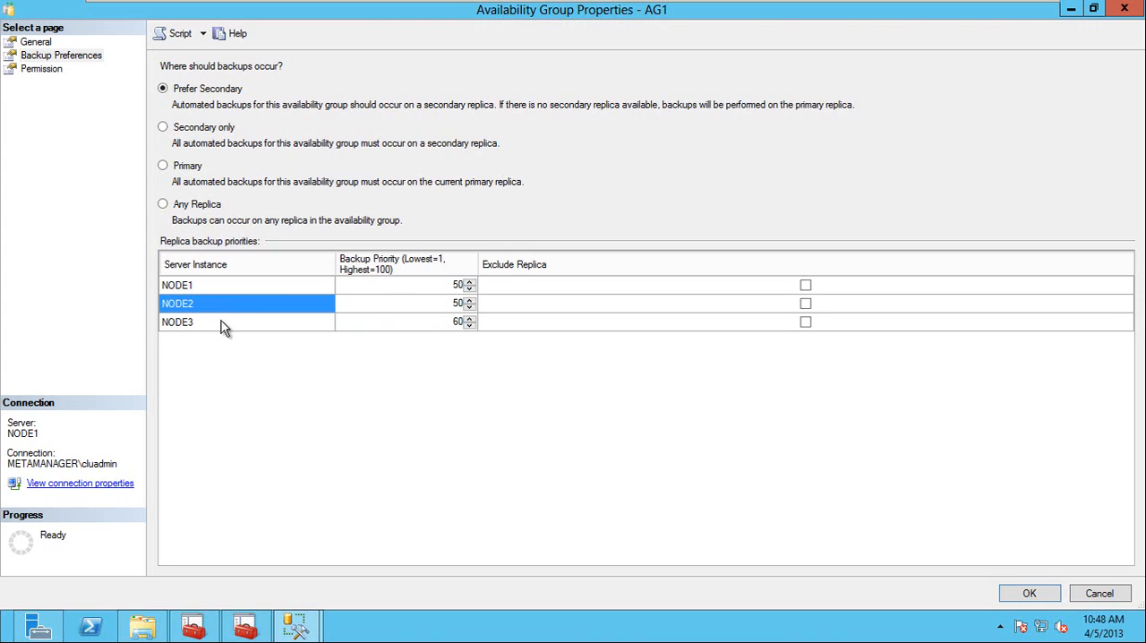
left_click(223, 324)
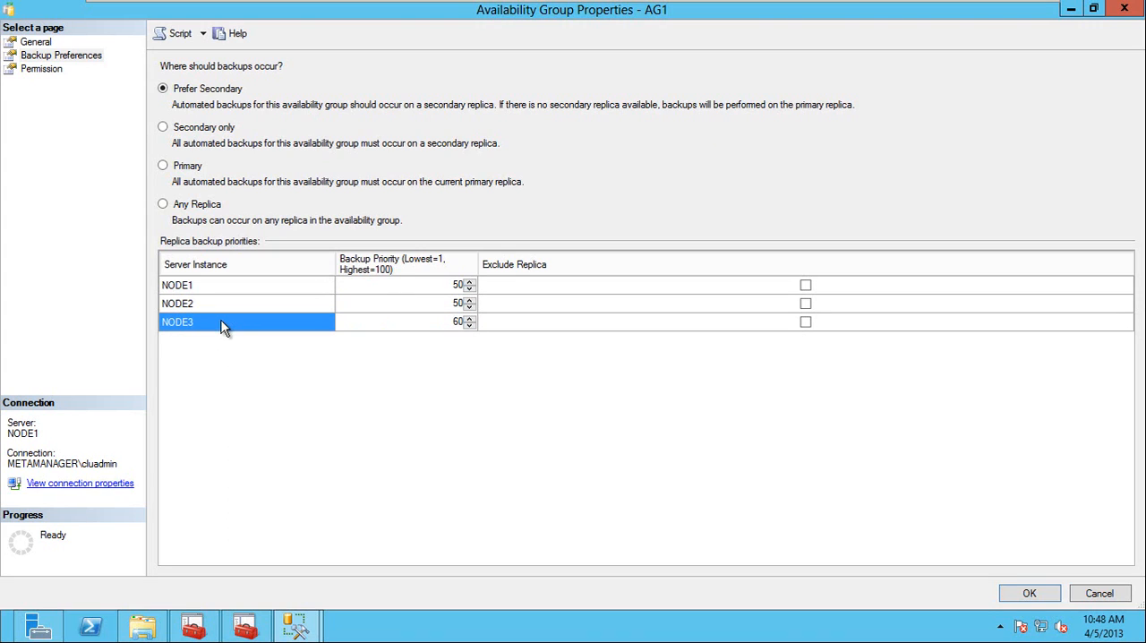
left_click(218, 306)
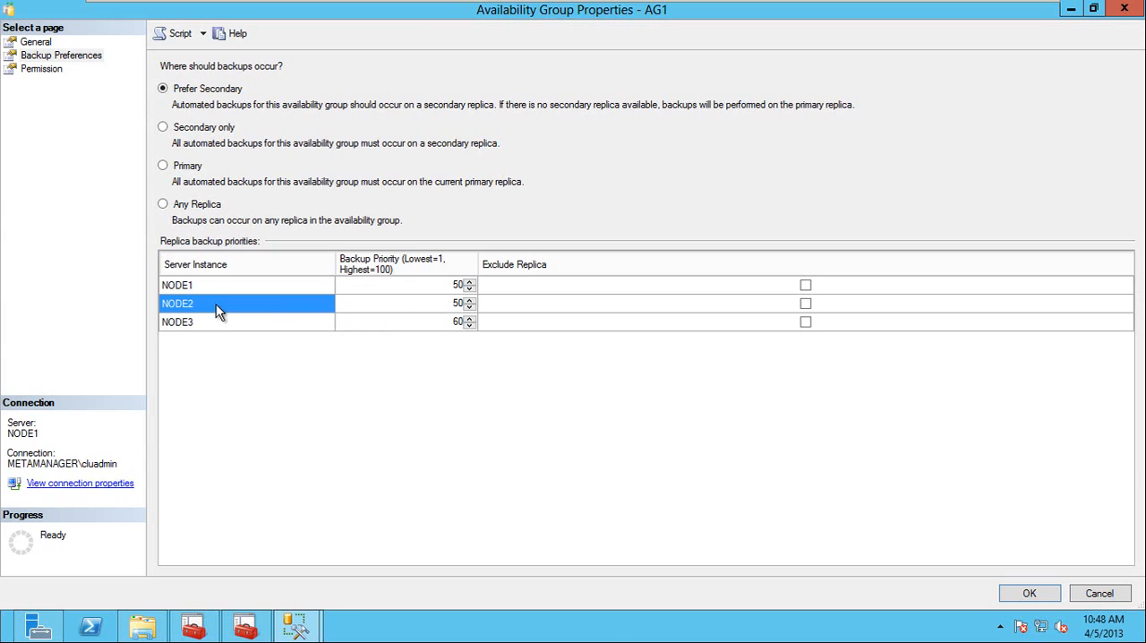
left_click(223, 327)
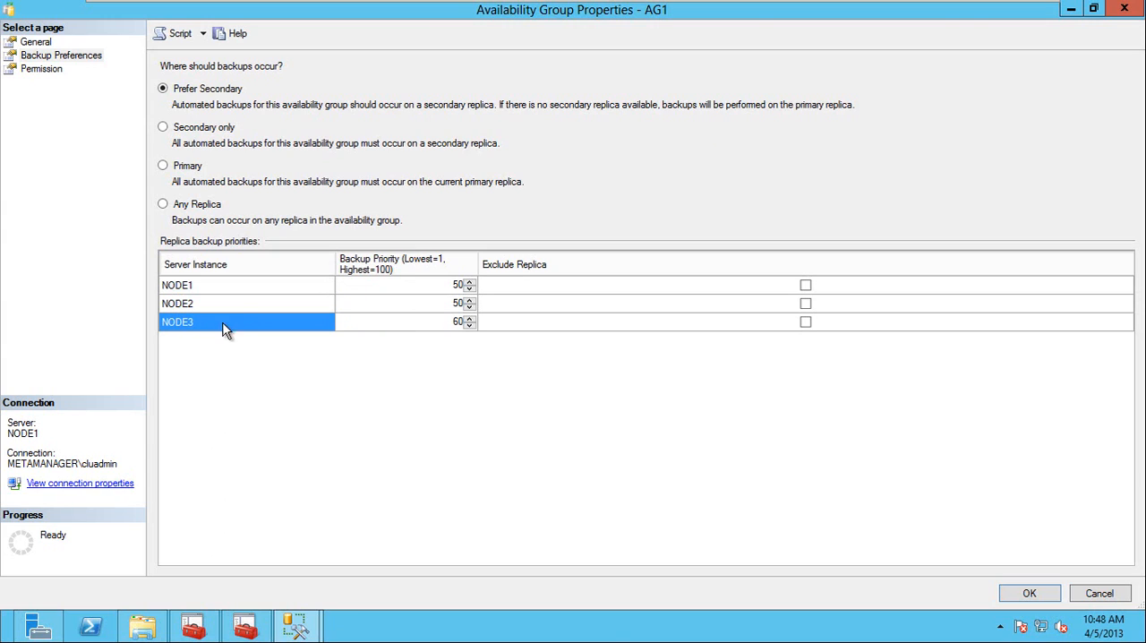
left_click(452, 326)
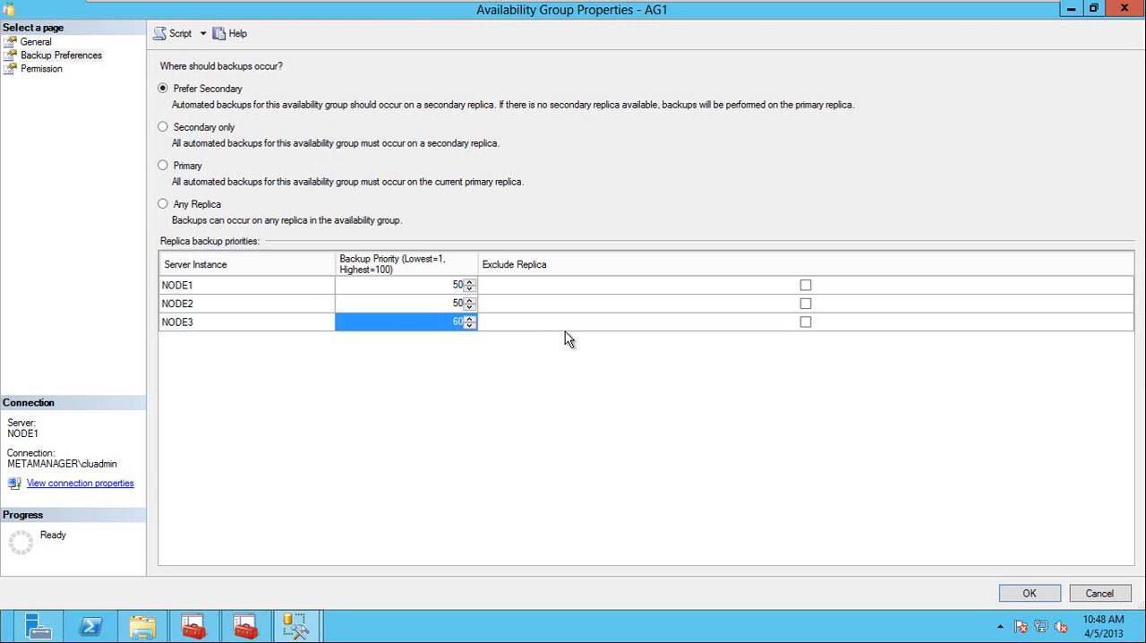
left_click(1028, 595)
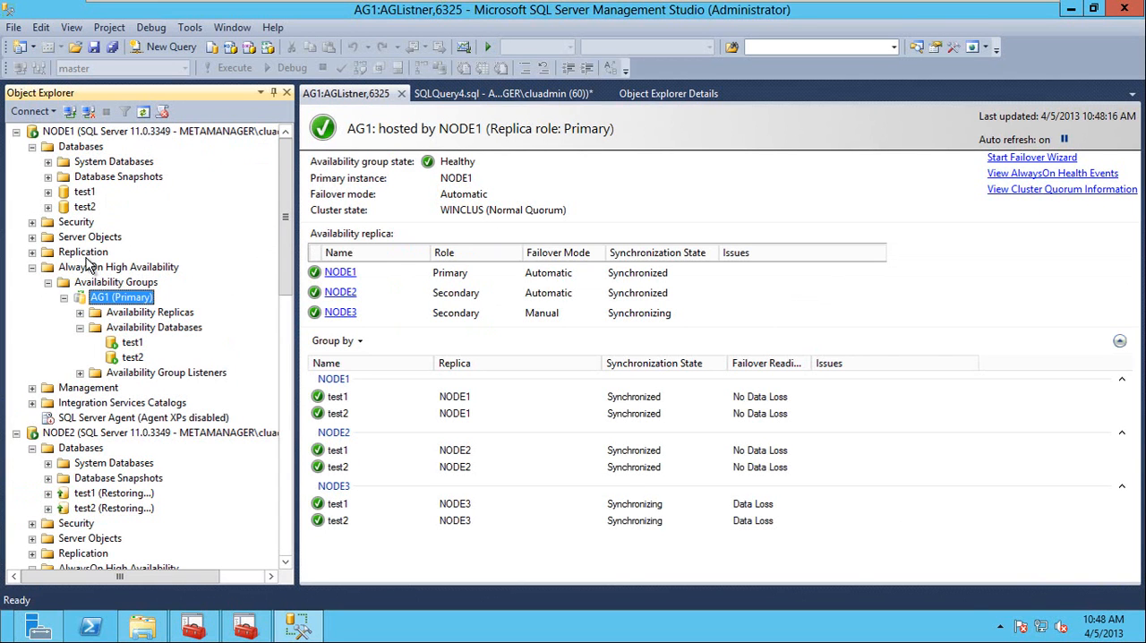
Expand Management under NODE1 and start the SQL Server Agent service on NODE1.
left_click(86, 388)
double_click(86, 389)
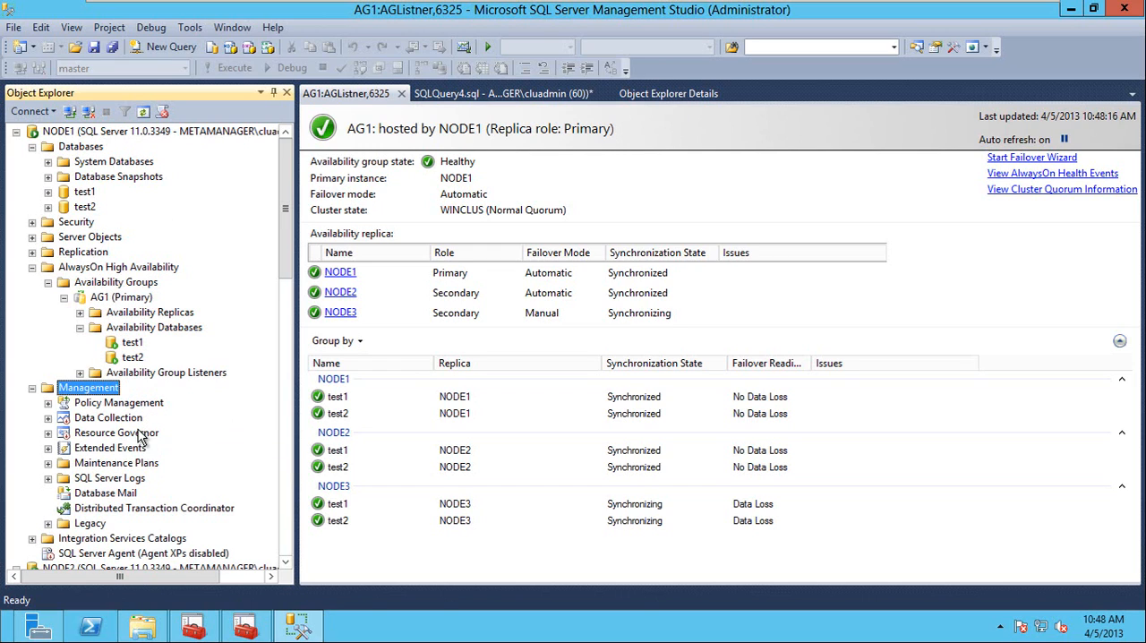
left_click(81, 555)
right_click(82, 557)
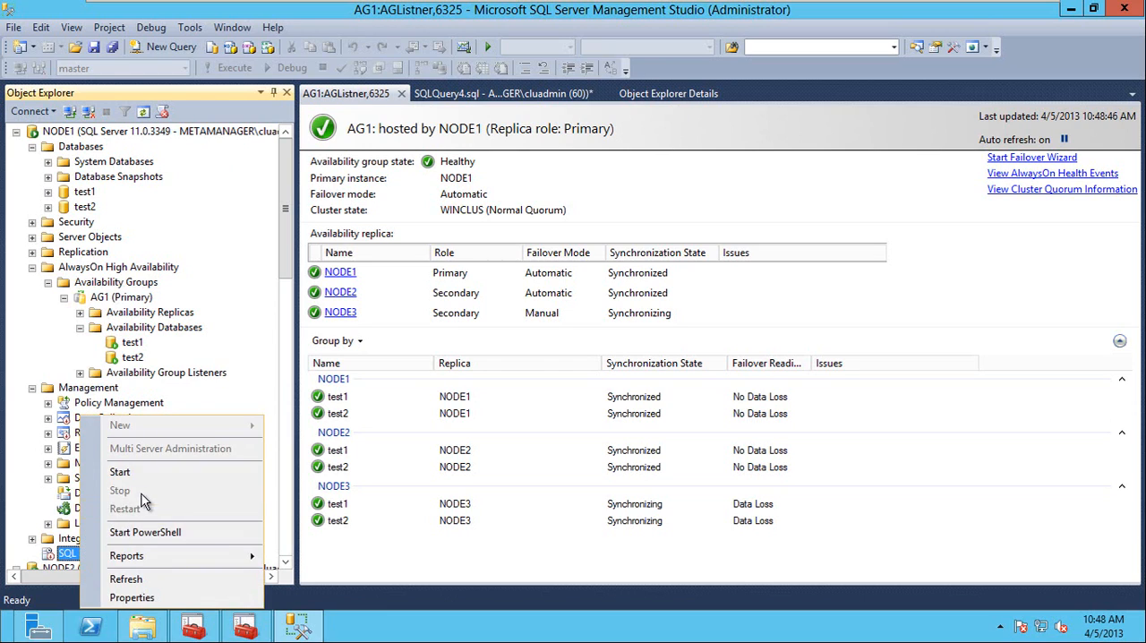
left_click(137, 477)
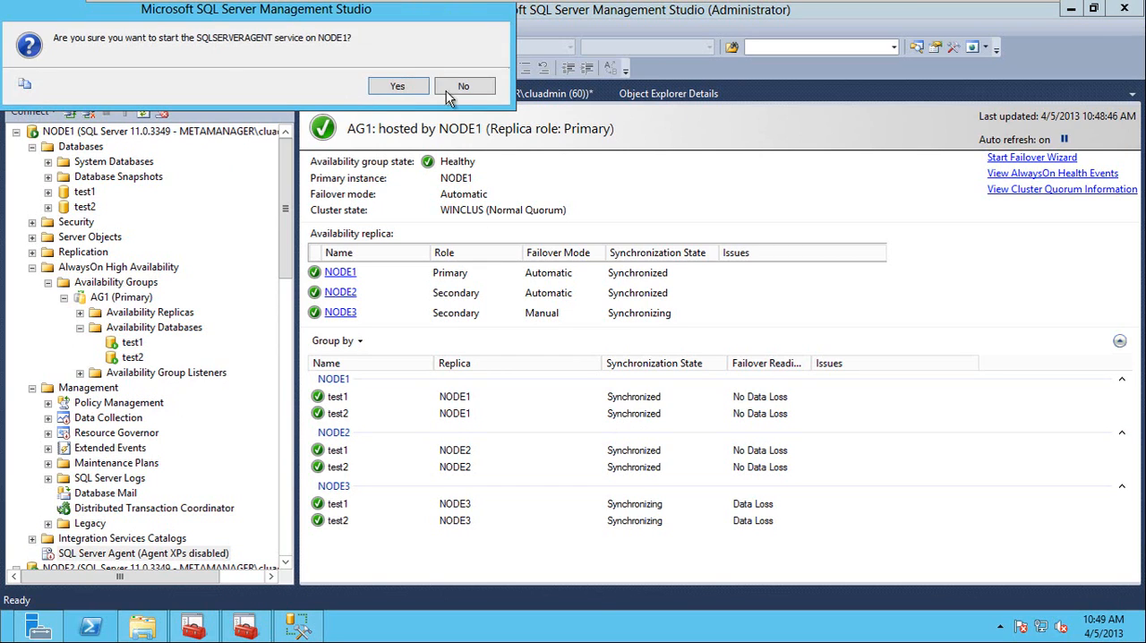
left_click(399, 86)
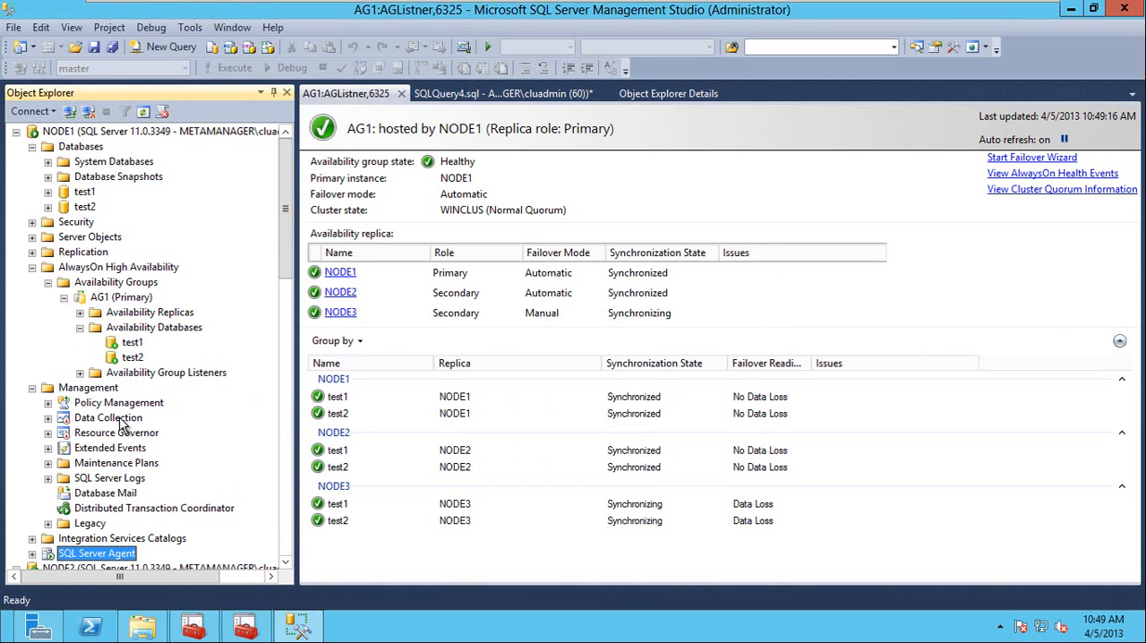
Start a new maintenance plan on NODE1.
right_click(125, 465)
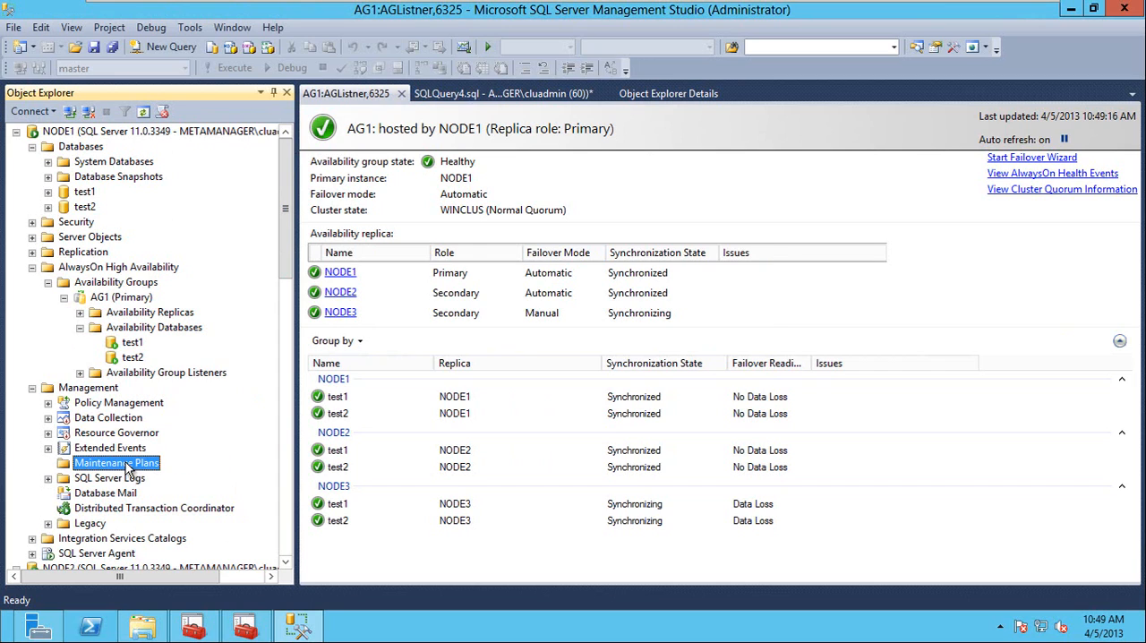
left_click(188, 474)
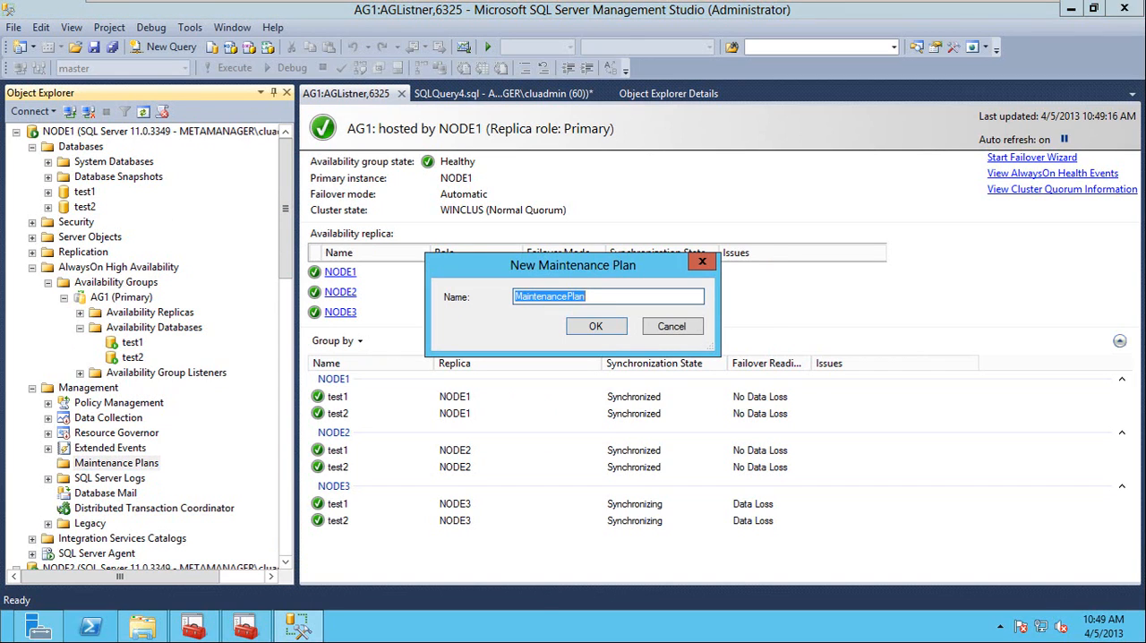
type("full backup")
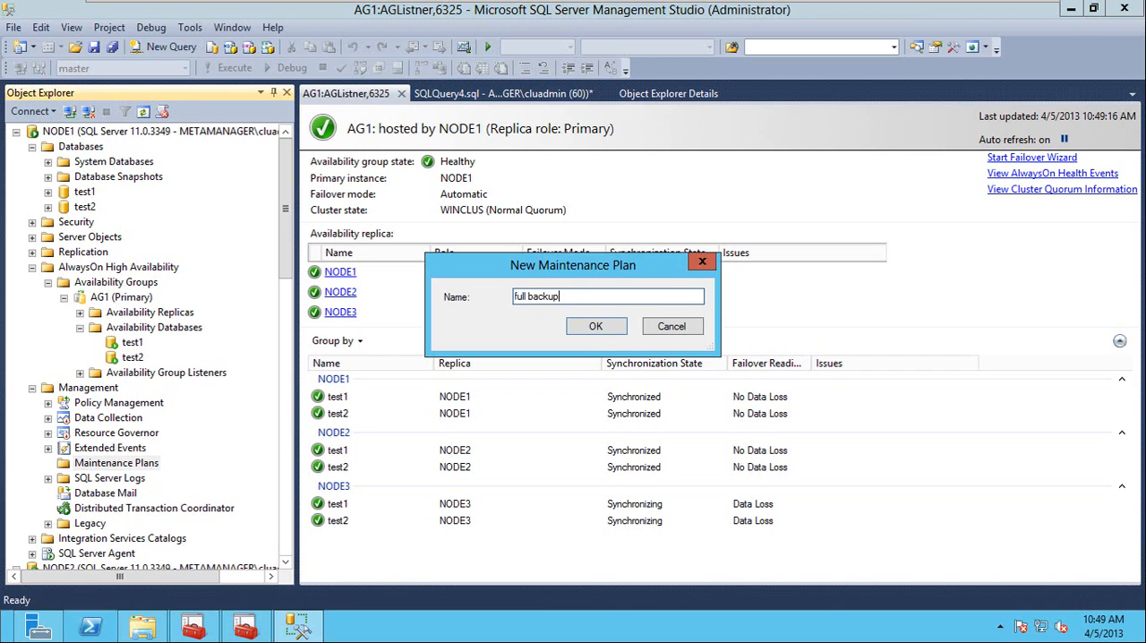
key("BackSpace")
key("BackSpace")
key("BackSpace")
key("BackSpace")
key("BackSpace")
key("BackSpace")
key("BackSpace")
key("BackSpace")
key("BackSpace")
key("BackSpace")
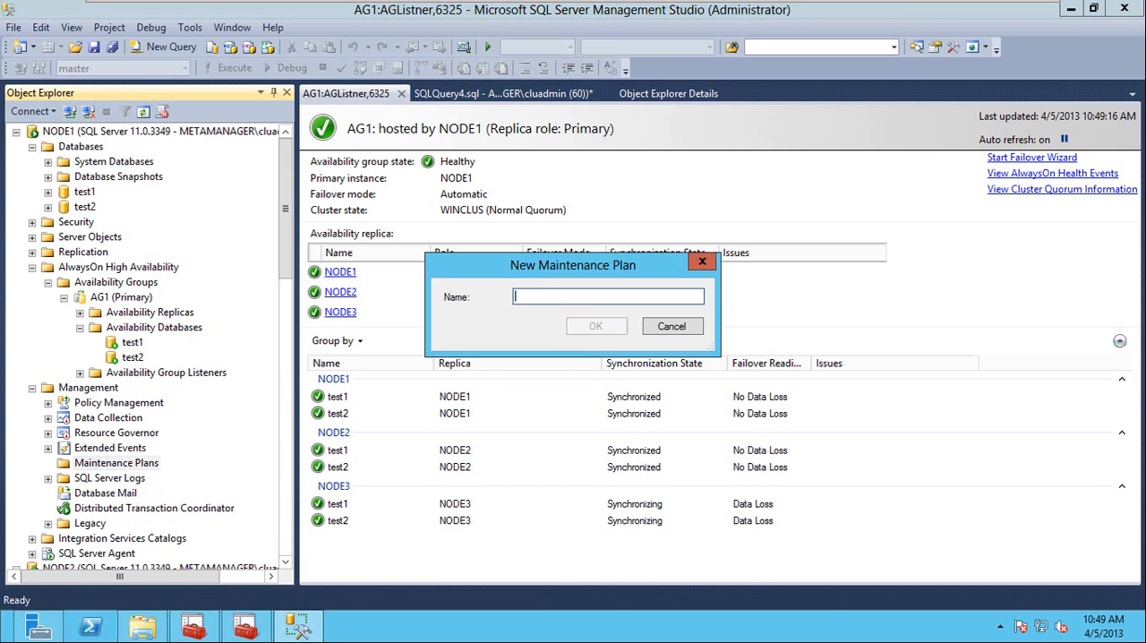
Name the new maintenance plan "log backups" and create it.
type("log backup")
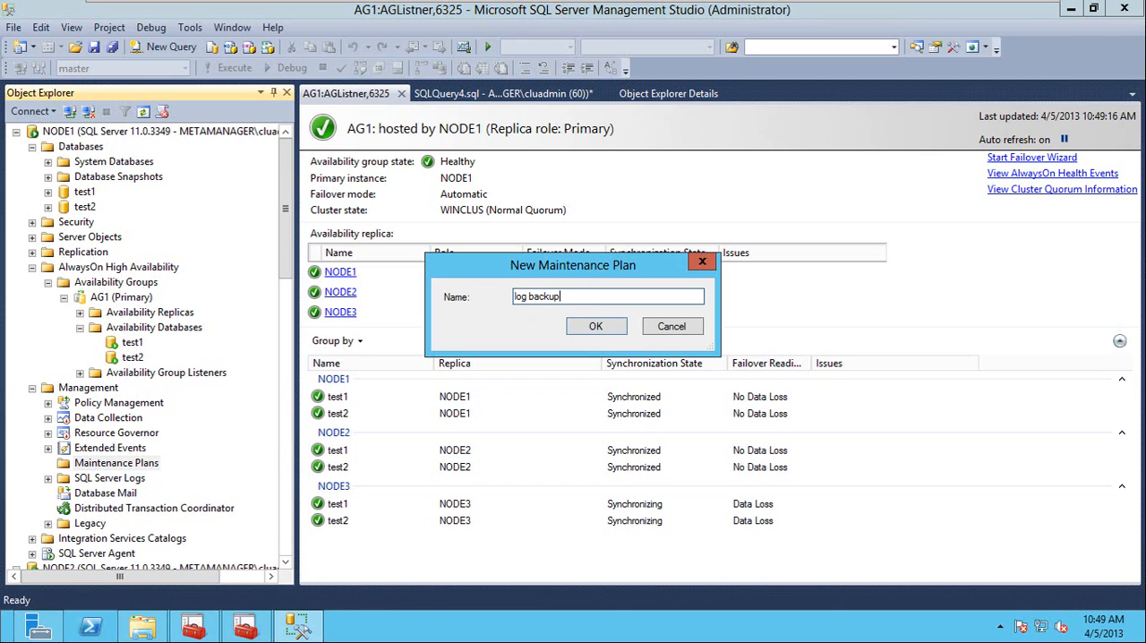
type("s")
left_click(597, 328)
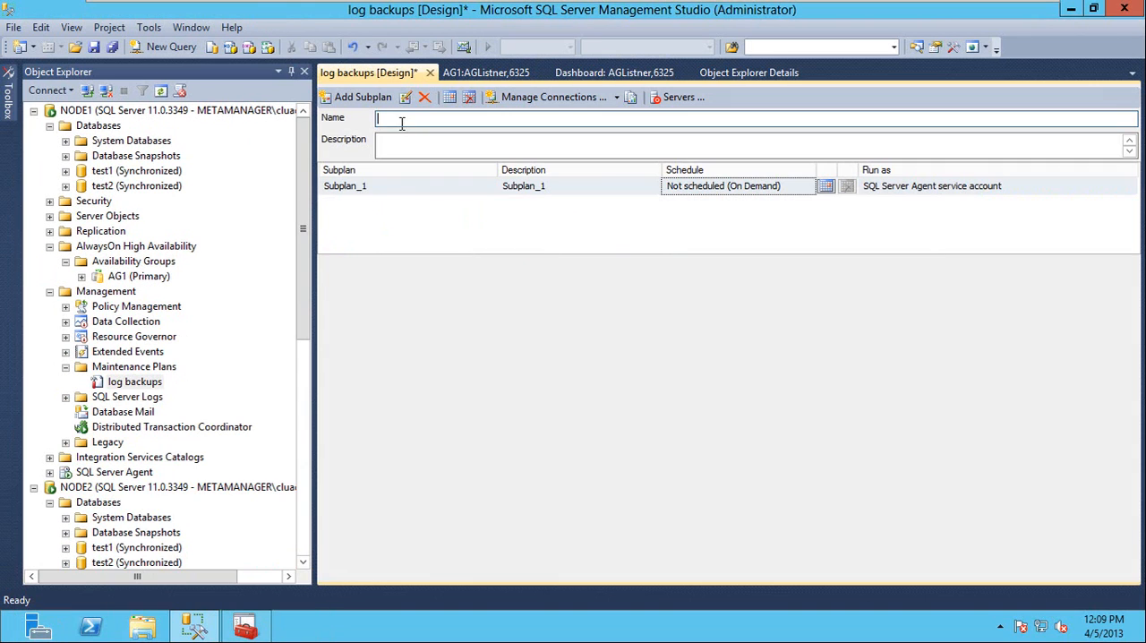
Enter "log backups" as the name in the maintenance plan design and save the plan.
left_click(402, 122)
type("log backups")
left_click(97, 46)
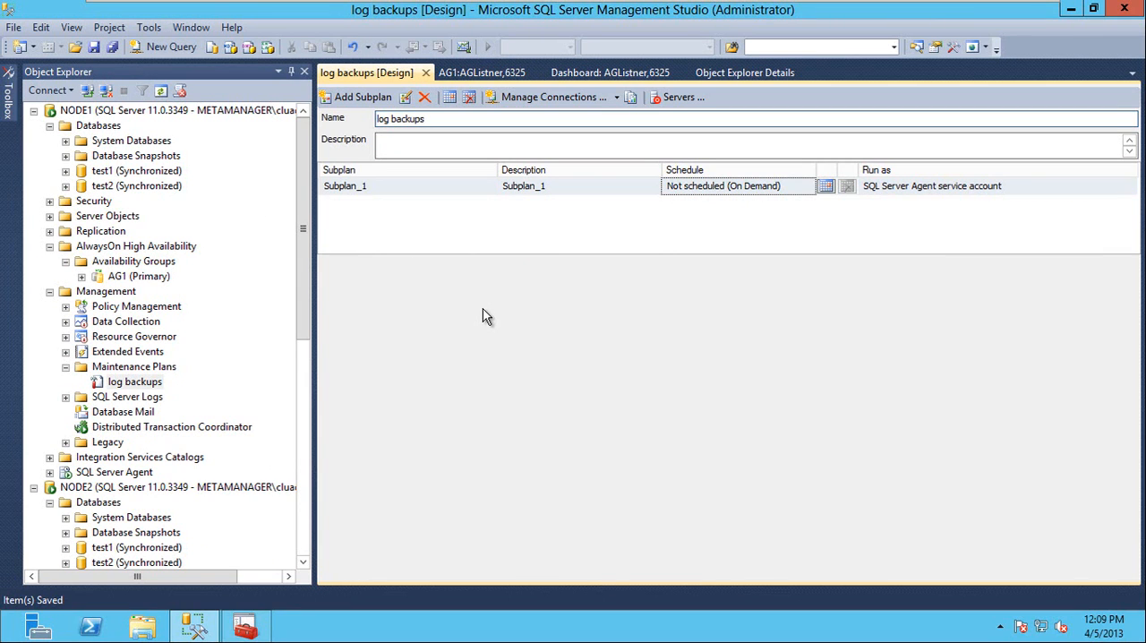
Try to add a Back Up Database Task to the log backups maintenance plan, and close the plan's design.
left_click(7, 94)
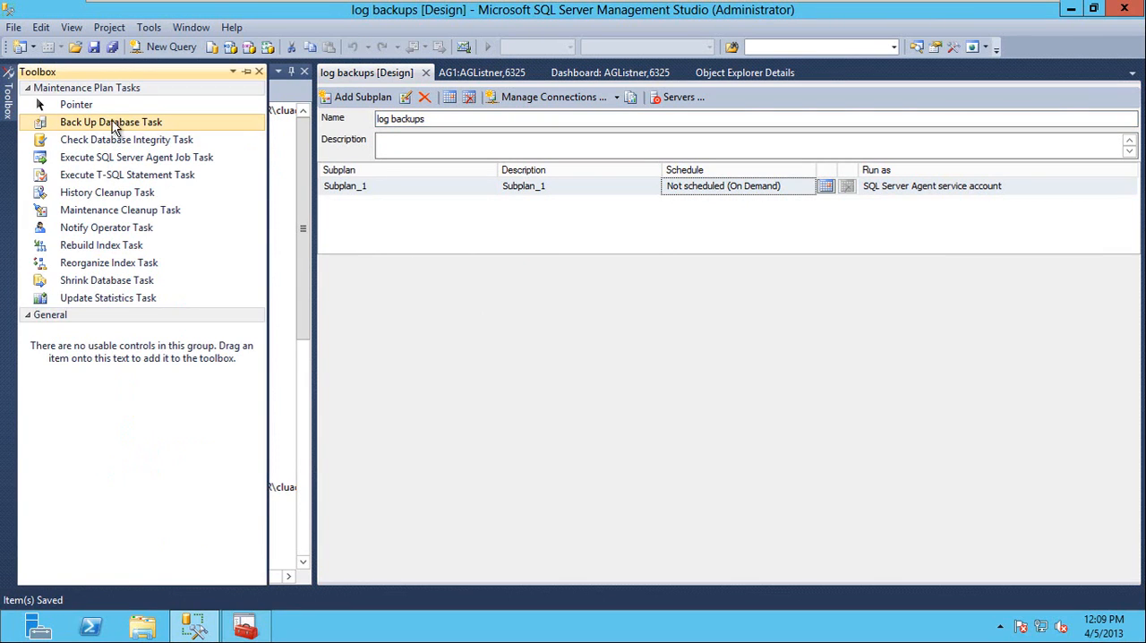
left_click_drag(120, 126, 485, 325)
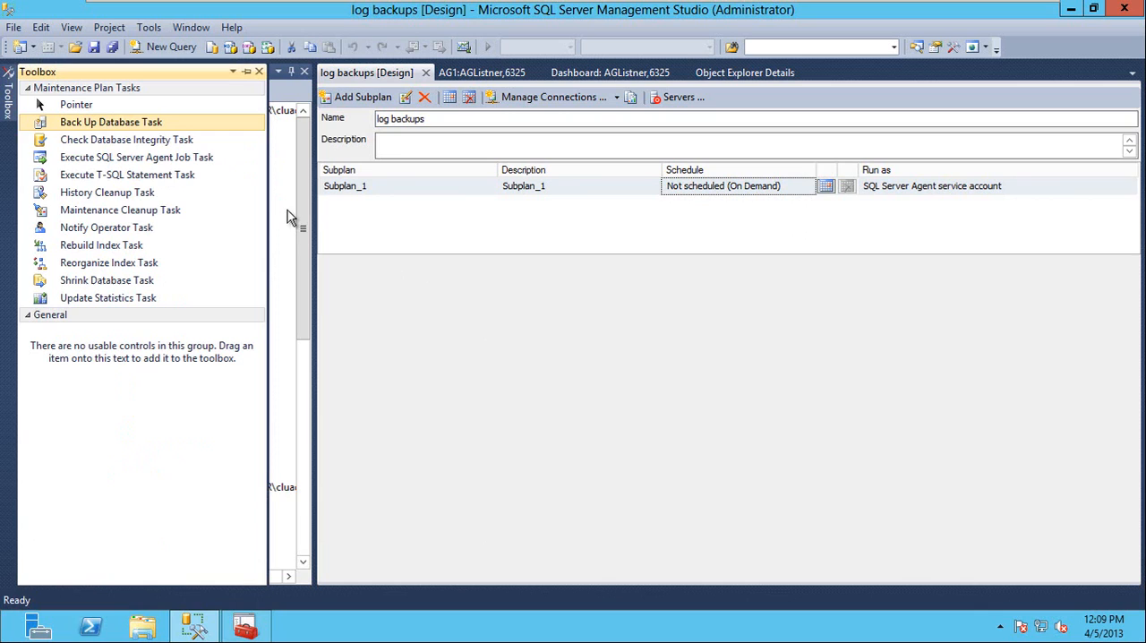
right_click(103, 126)
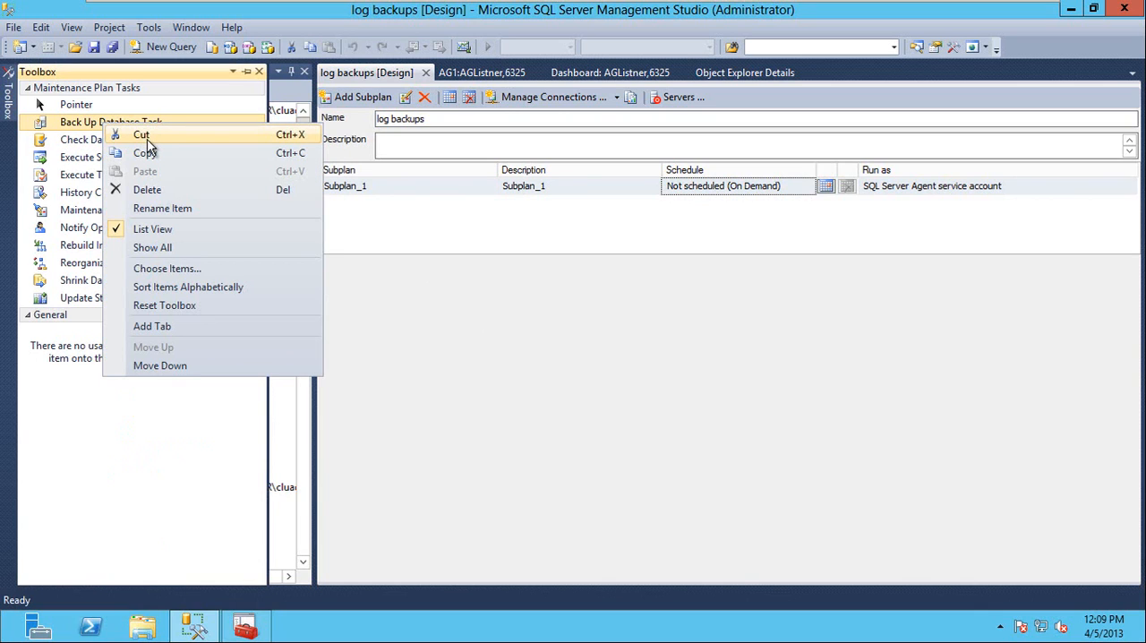
left_click(146, 153)
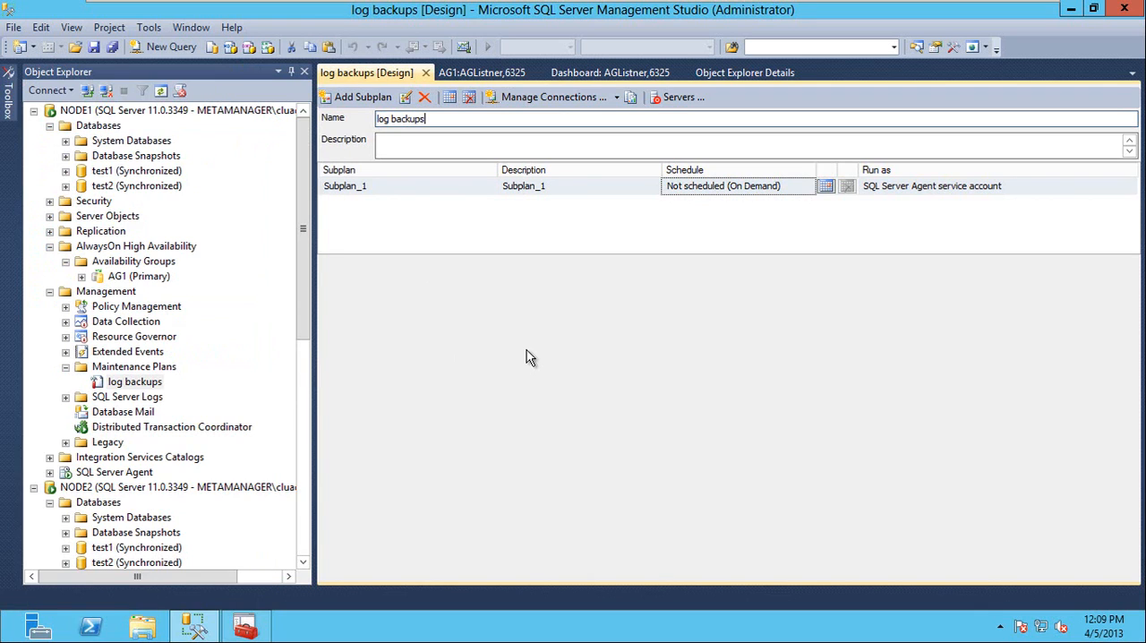
left_click(40, 28)
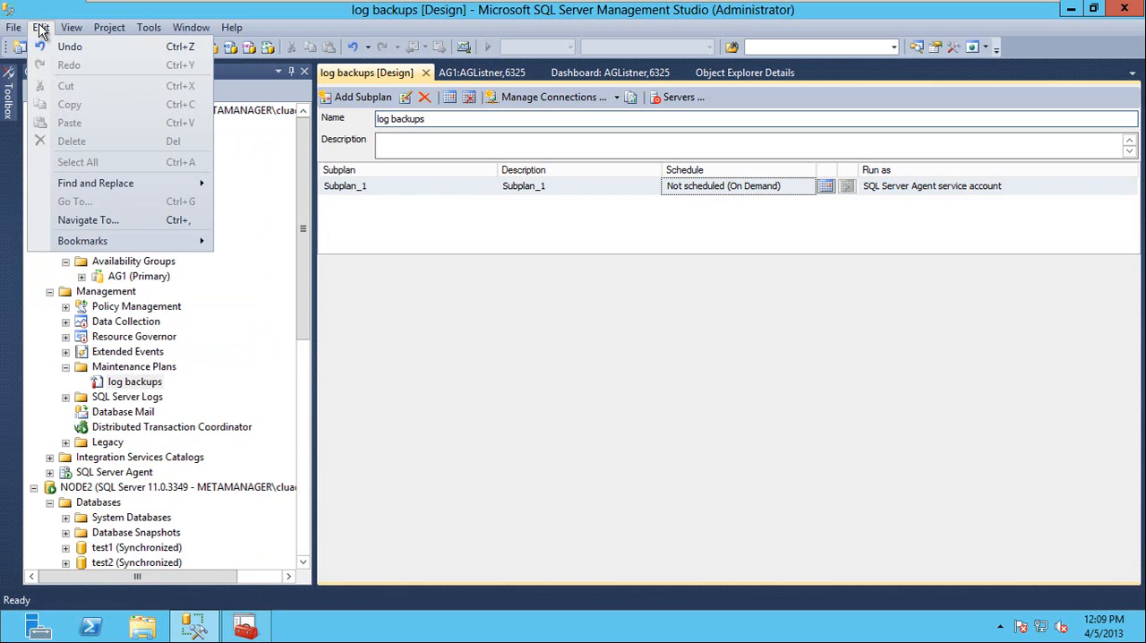
left_click(561, 409)
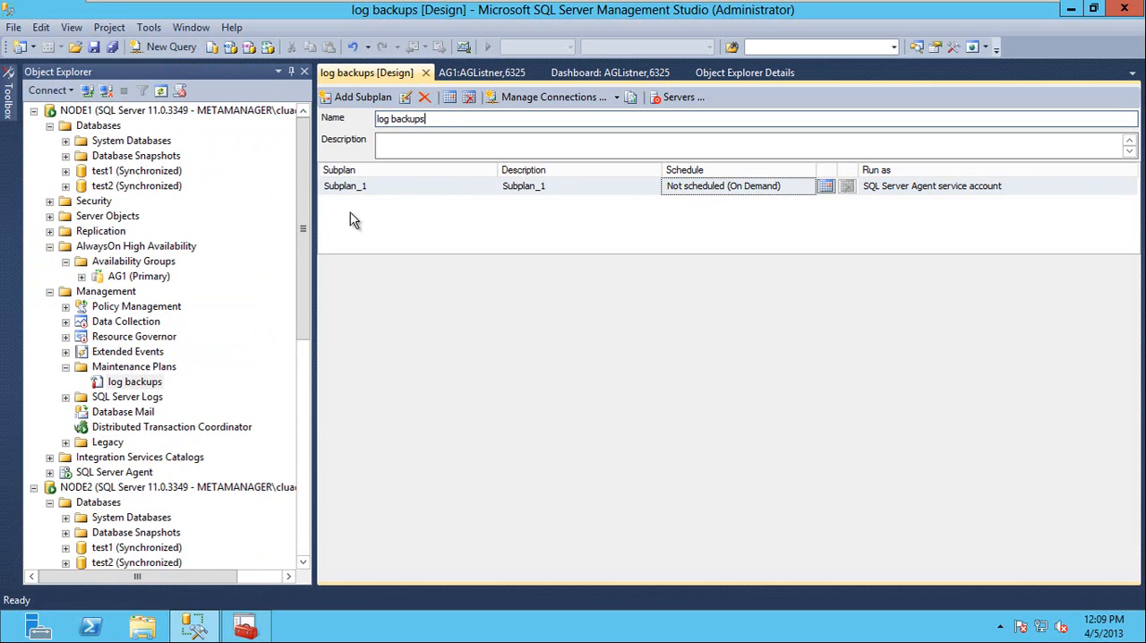
mouse_move(7, 100)
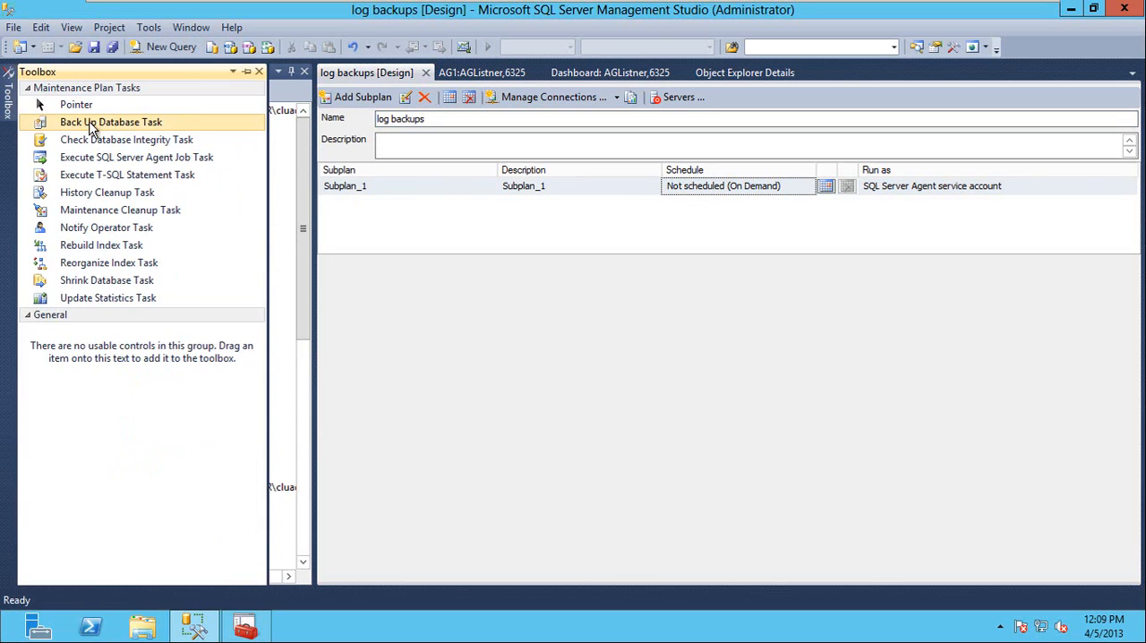
left_click_drag(79, 125, 555, 308)
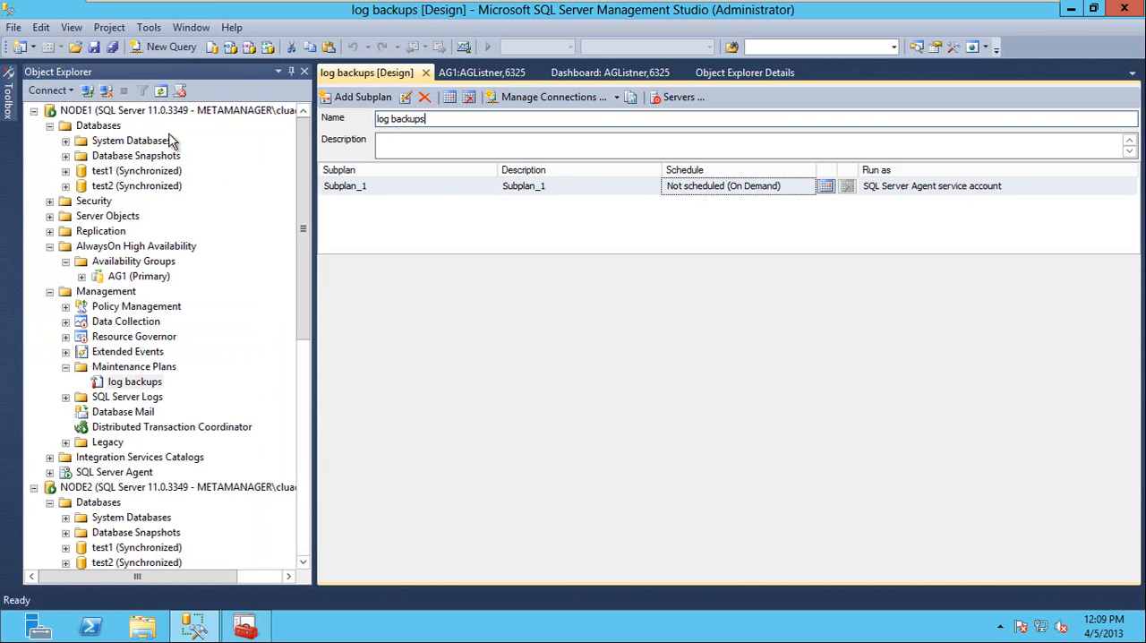
mouse_move(4, 106)
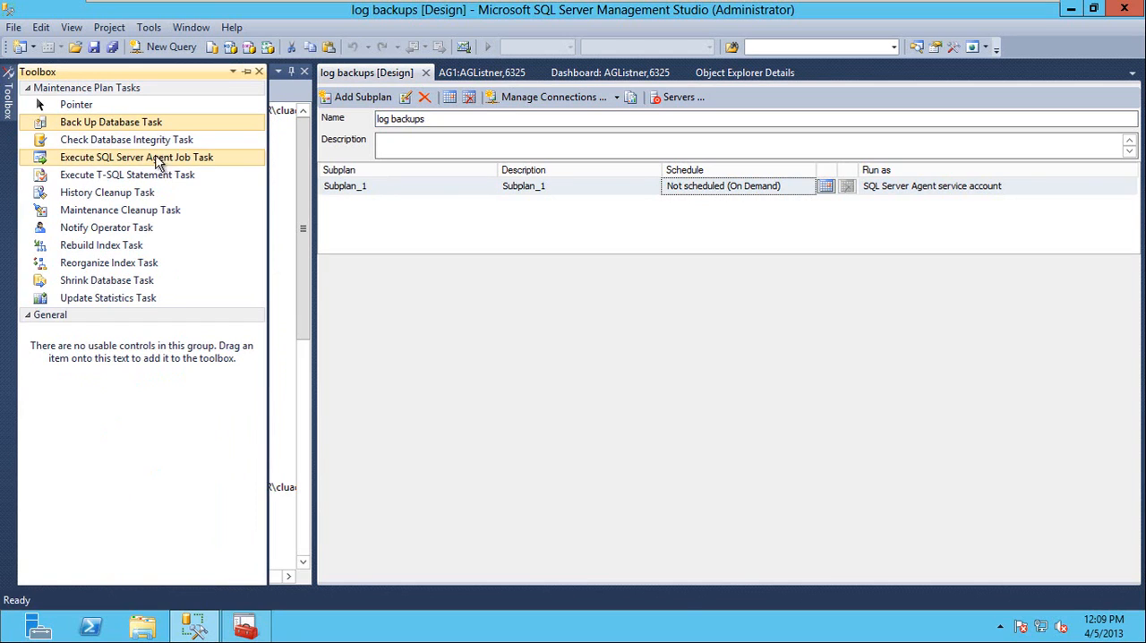
double_click(98, 130)
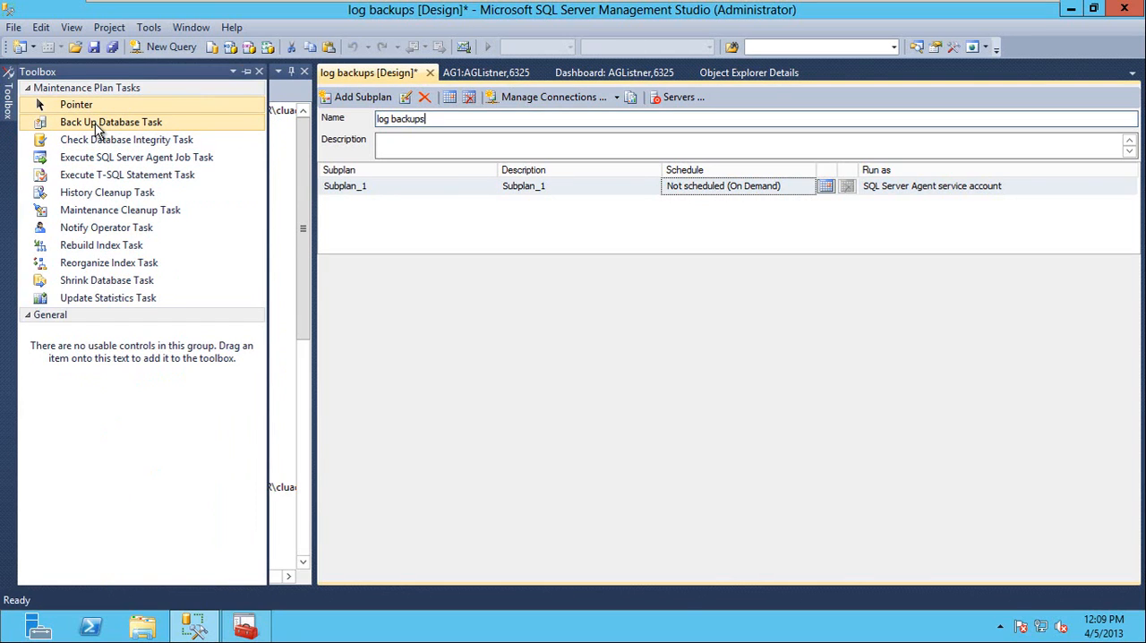
left_click(95, 124)
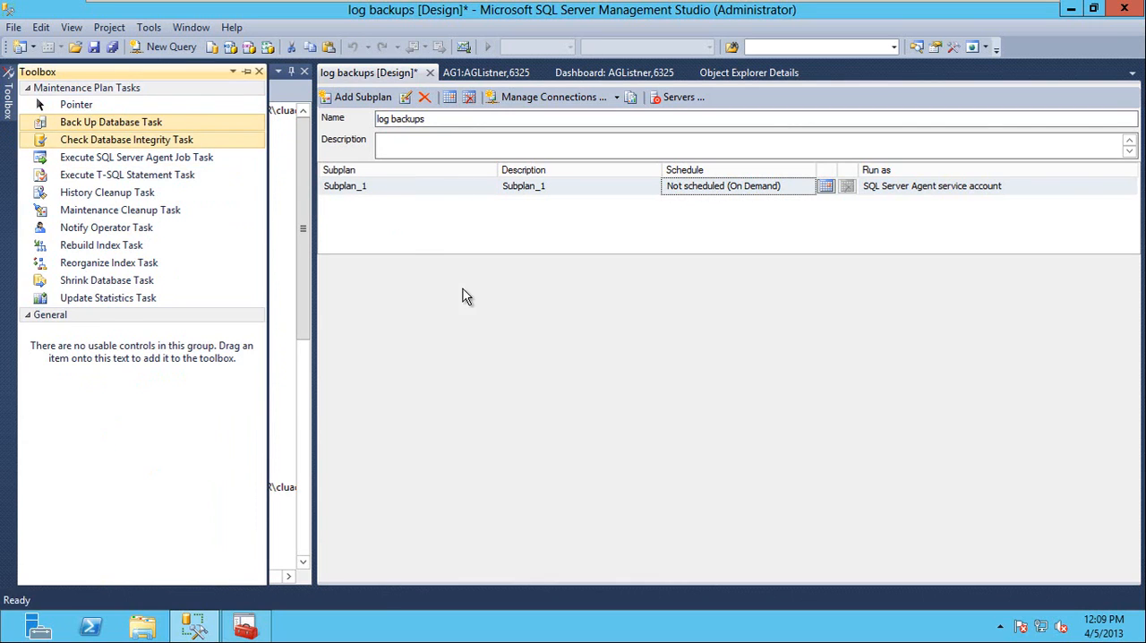
left_click(487, 324)
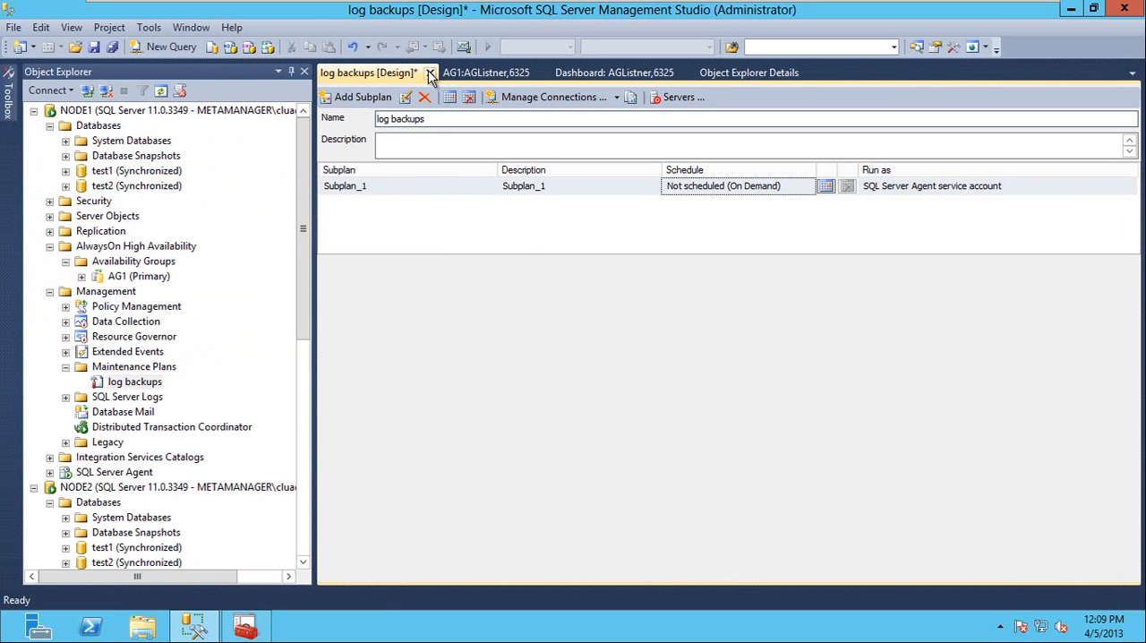
left_click(429, 73)
left_click(641, 418)
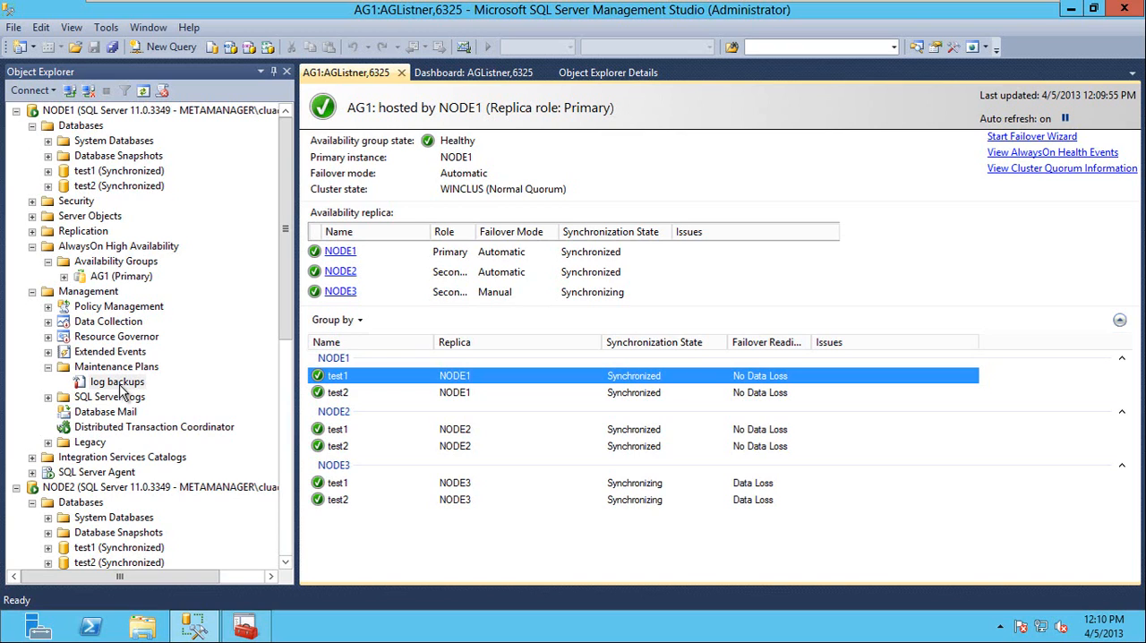
Examine the backup preferences and replica backup priorities of availability group AG1, and close its properties without changes.
right_click(114, 278)
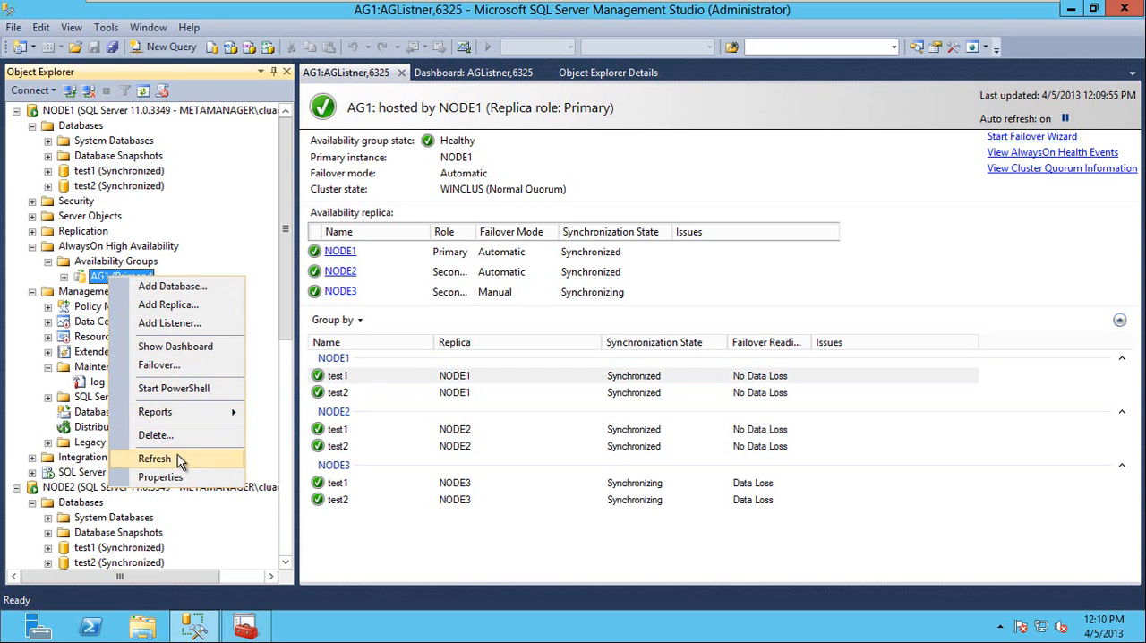
left_click(160, 477)
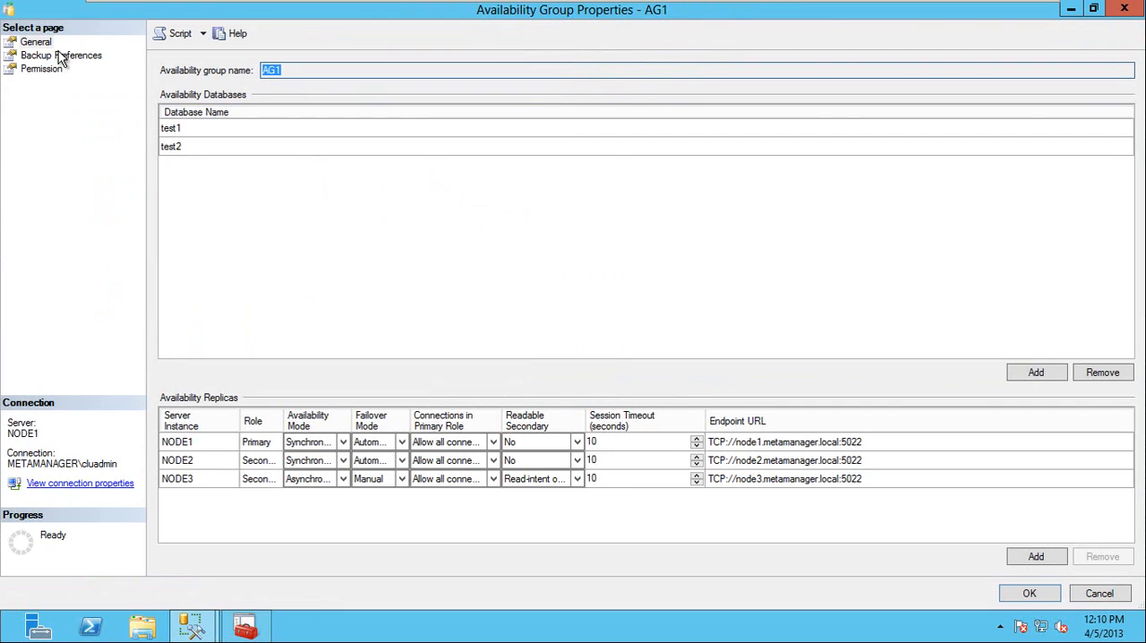
left_click(61, 55)
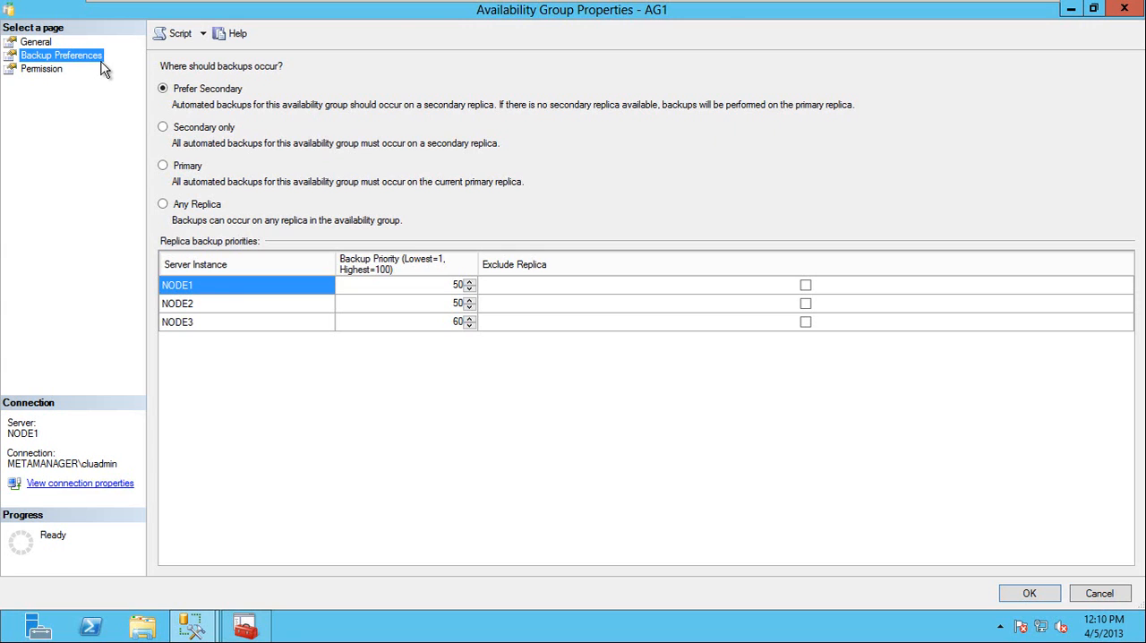
left_click(1098, 594)
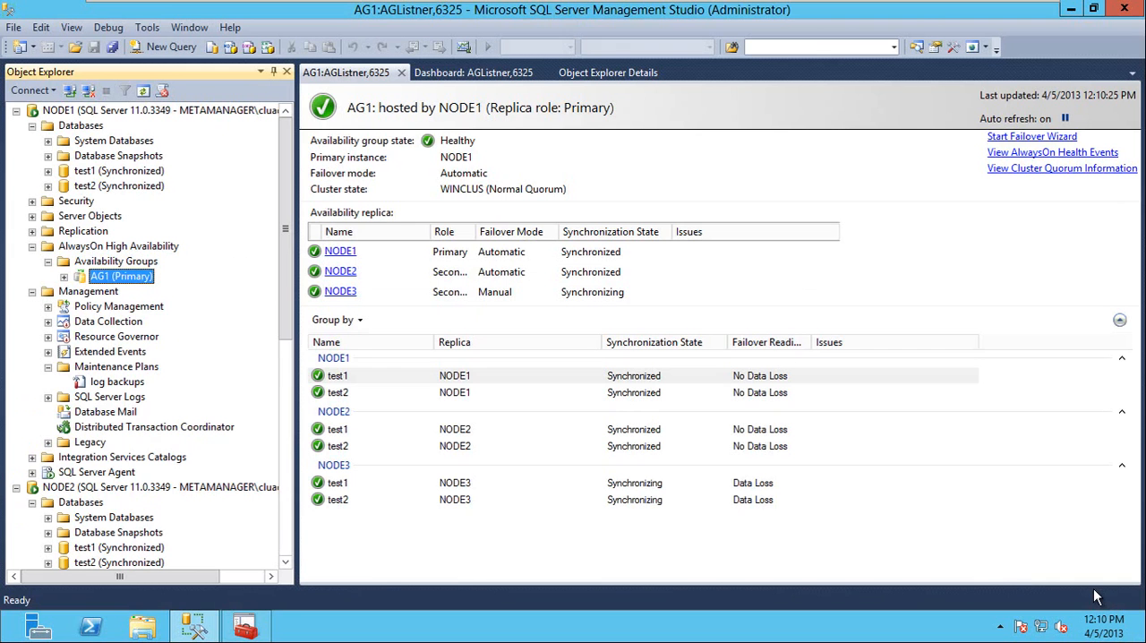
Collapse NODE1's databases, narrow the Object Explorer pane and open a new query window on NODE1.
double_click(70, 127)
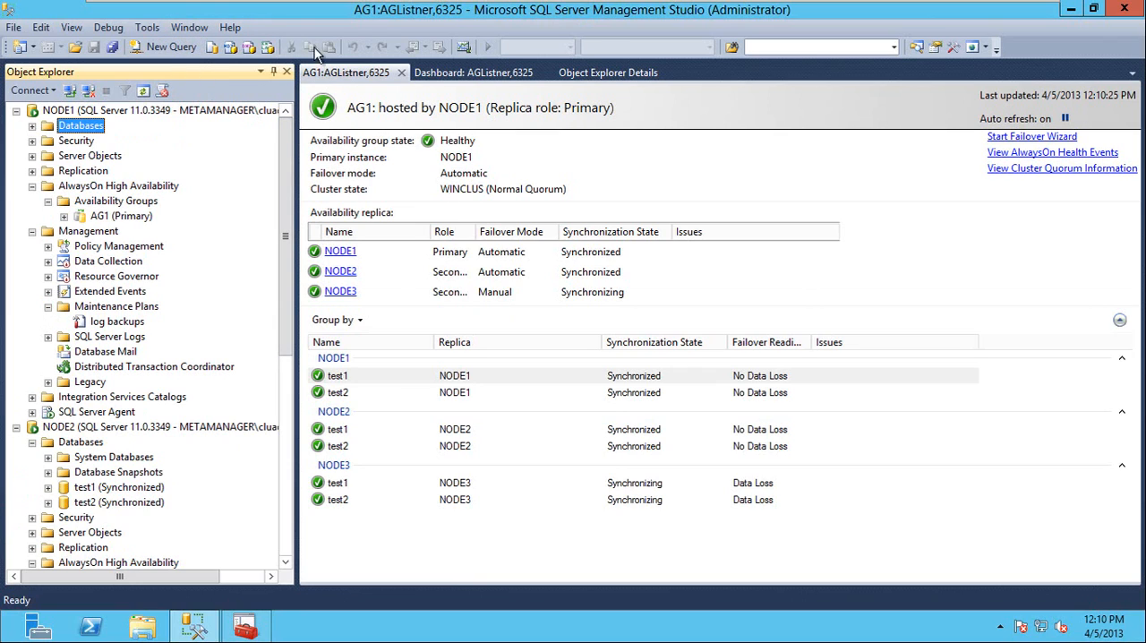
left_click_drag(295, 155, 265, 155)
left_click(168, 50)
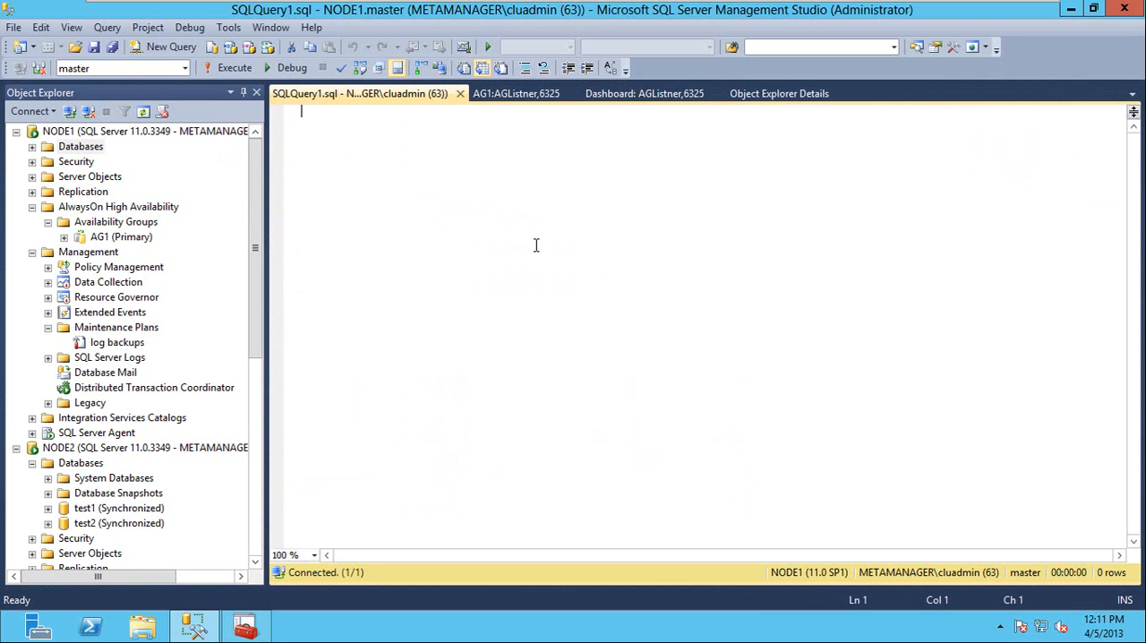
Expand NODE1's databases and open the Back Up Database dialog for test1.
double_click(89, 147)
left_click(90, 195)
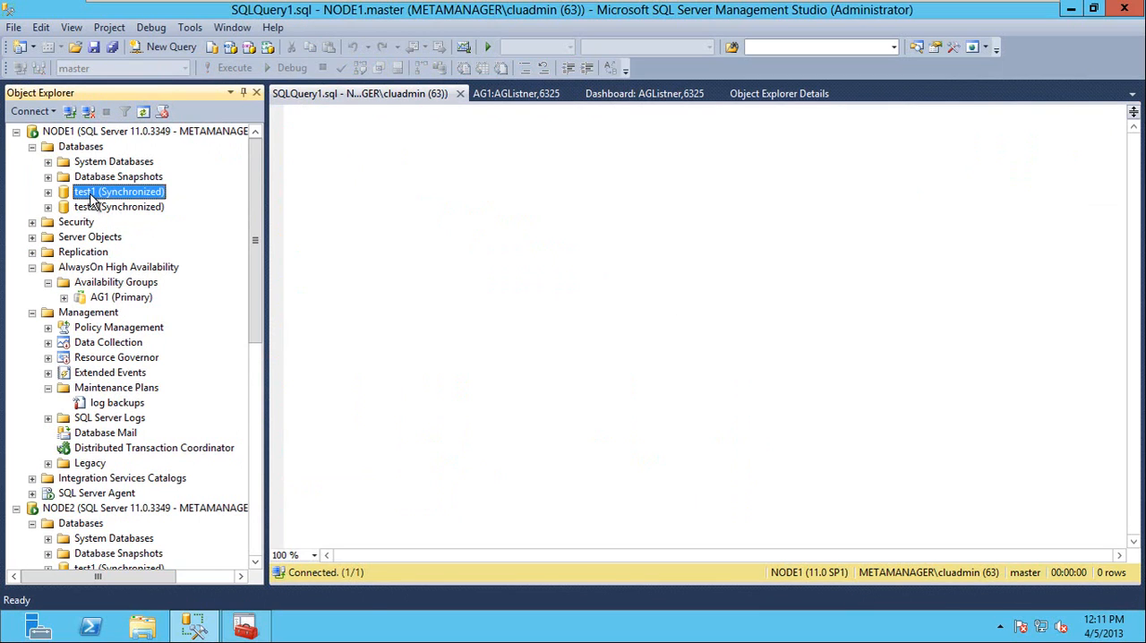
right_click(90, 195)
mouse_move(193, 270)
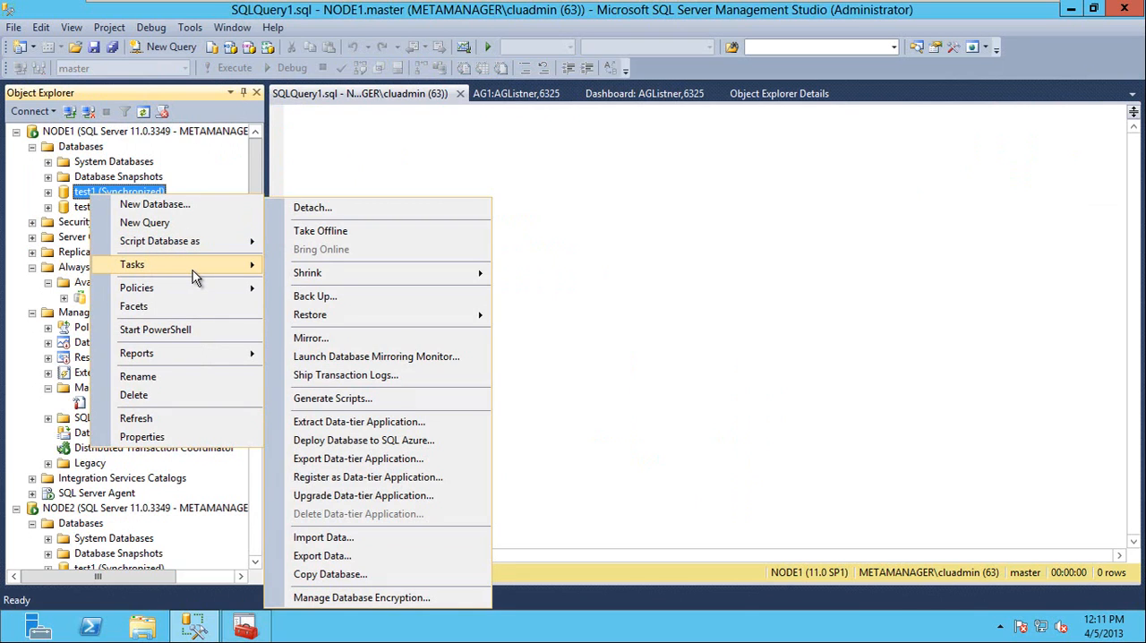
left_click(378, 302)
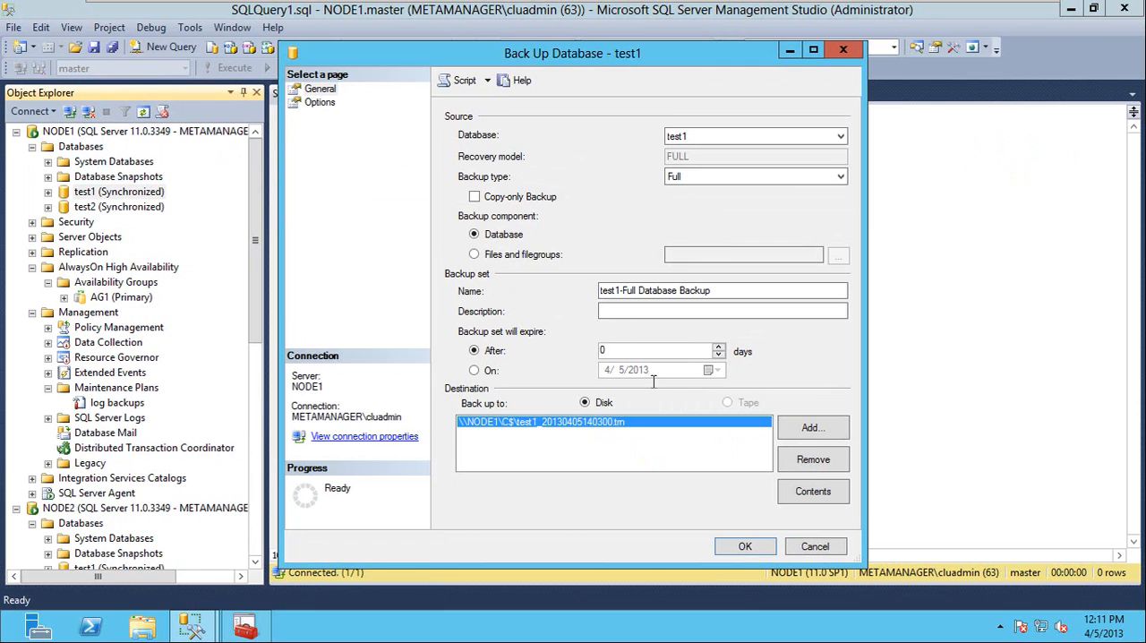
Replace the existing disk destination of the test1 backup with \\Node1\c$\test1.bak.
left_click(811, 463)
left_click(808, 431)
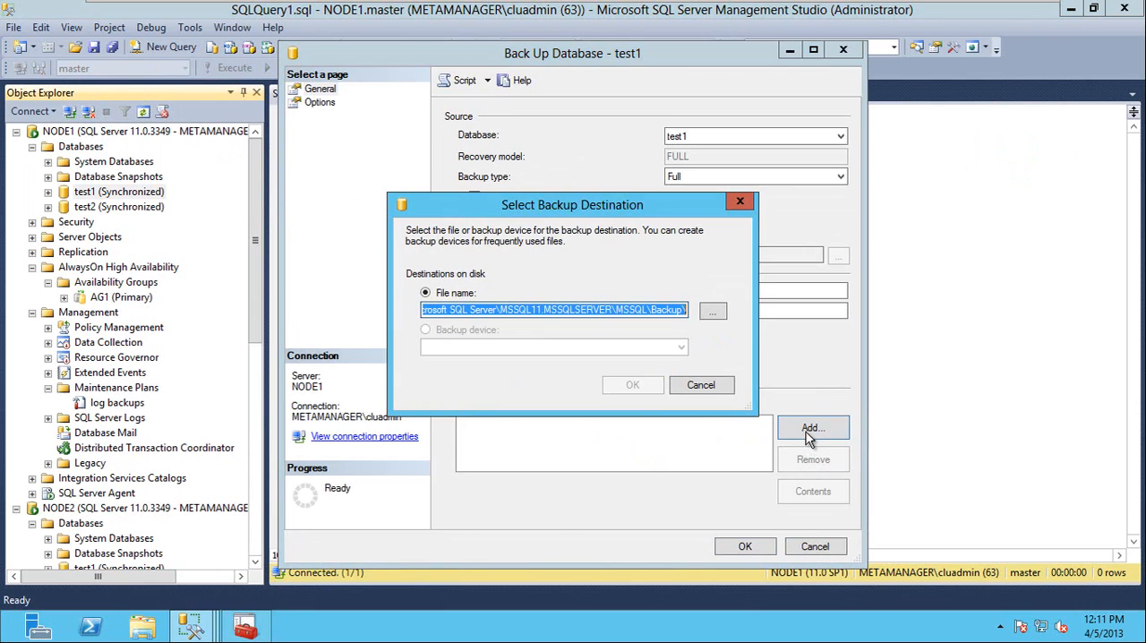
type("C:\\")
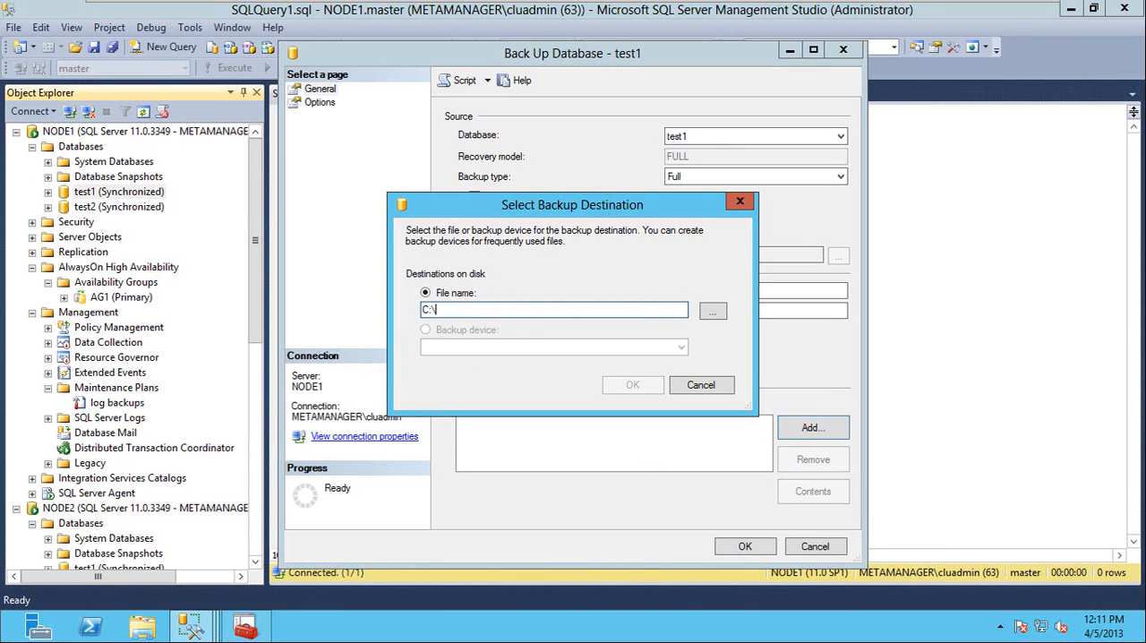
key("BackSpace")
key("BackSpace")
key("BackSpace")
type("\\\\Node1")
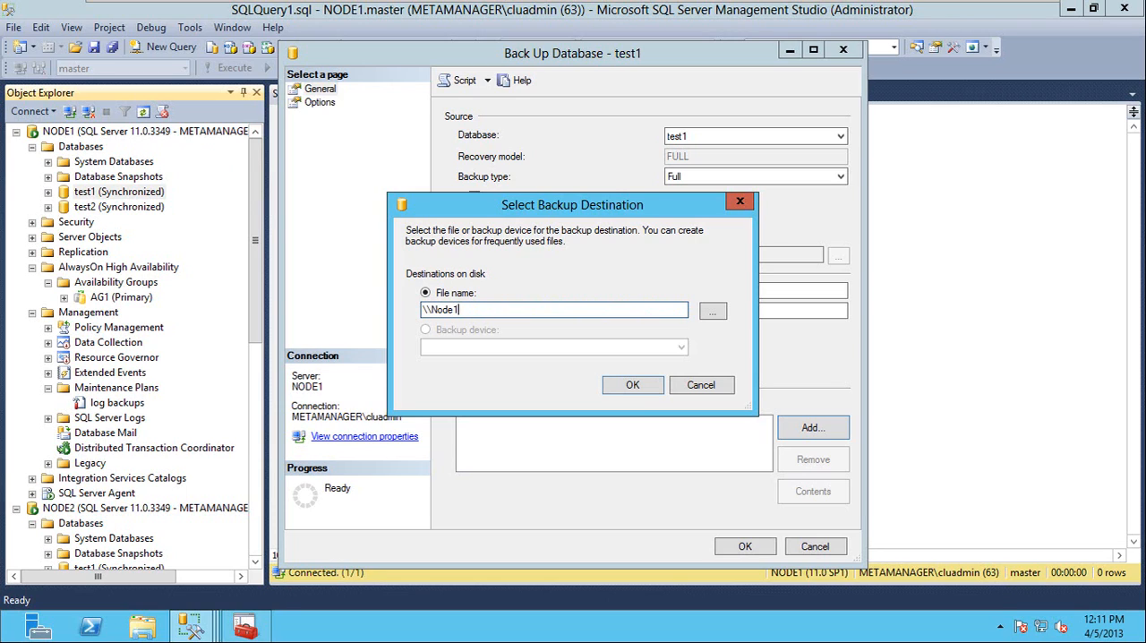
type("\\c$\\")
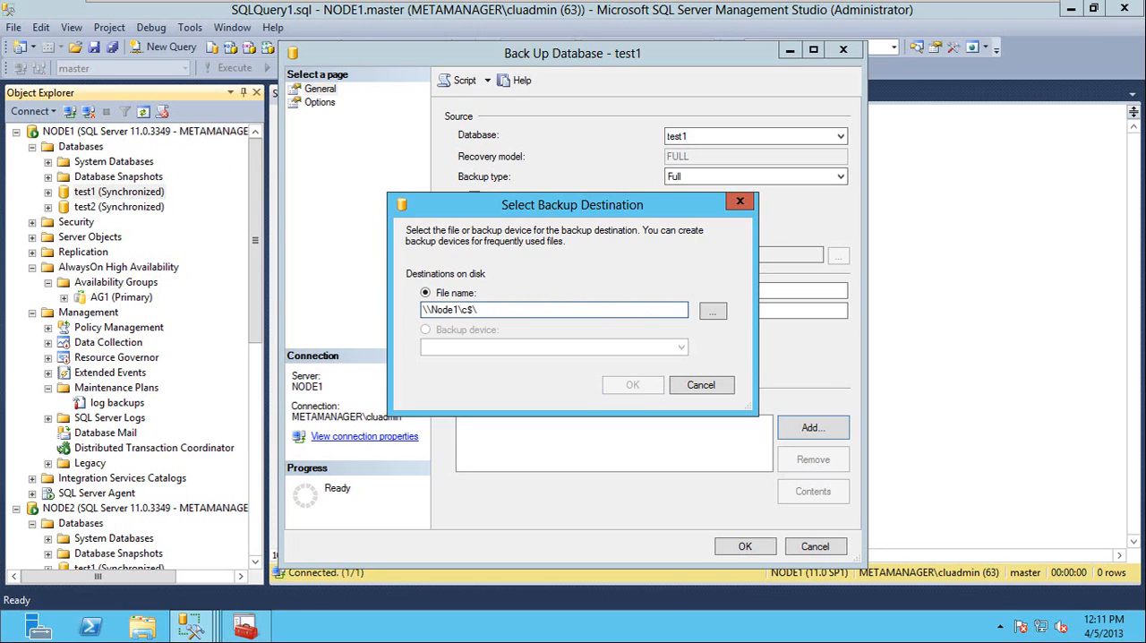
type("test1.bak")
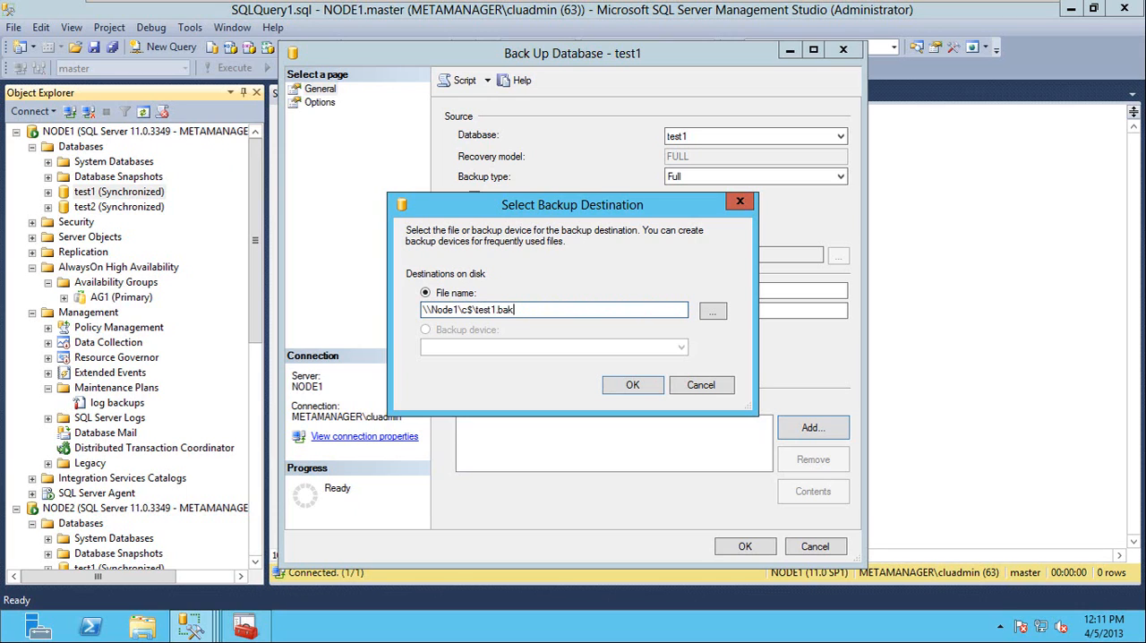
left_click(631, 388)
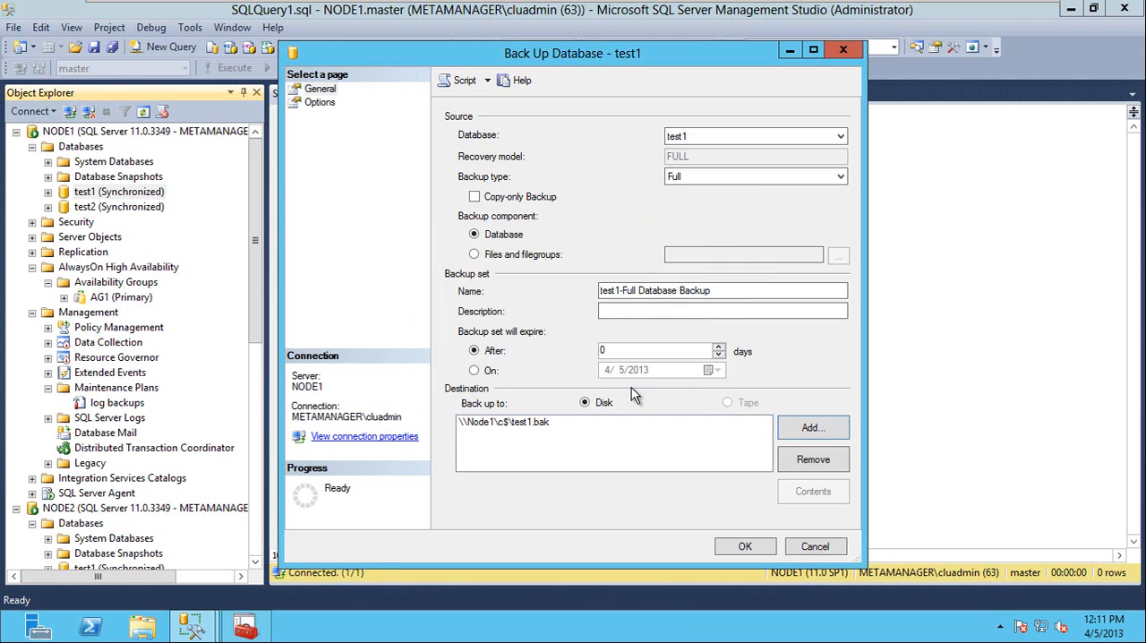
Check the backup options, generate the test1 full backup script in a query window, and cancel the backup dialog.
left_click(318, 102)
left_click(322, 91)
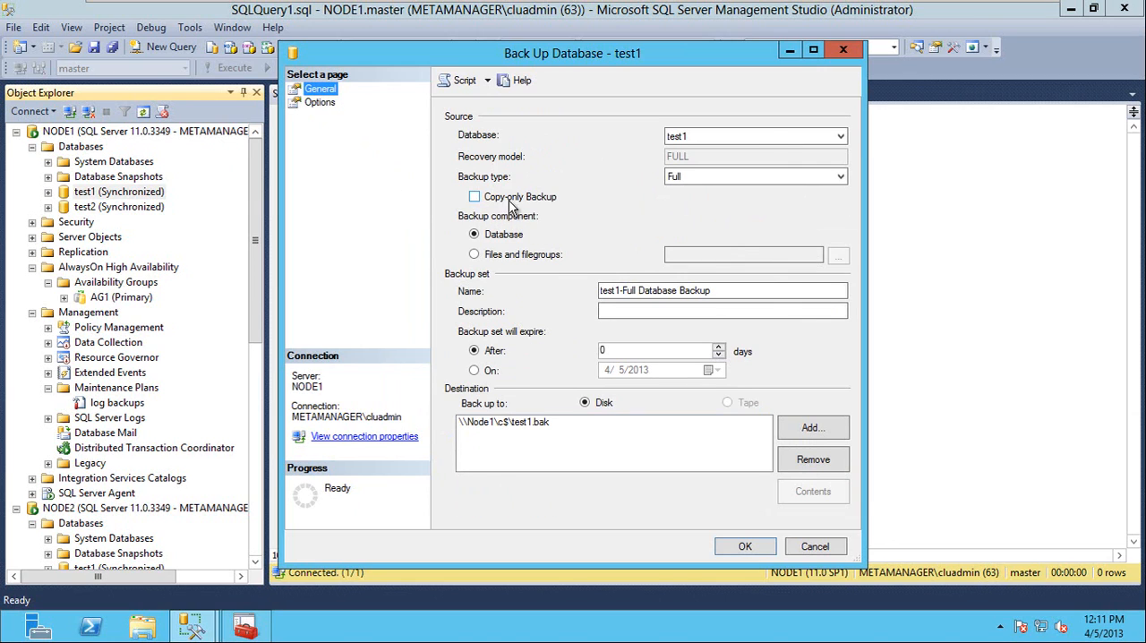
left_click(320, 103)
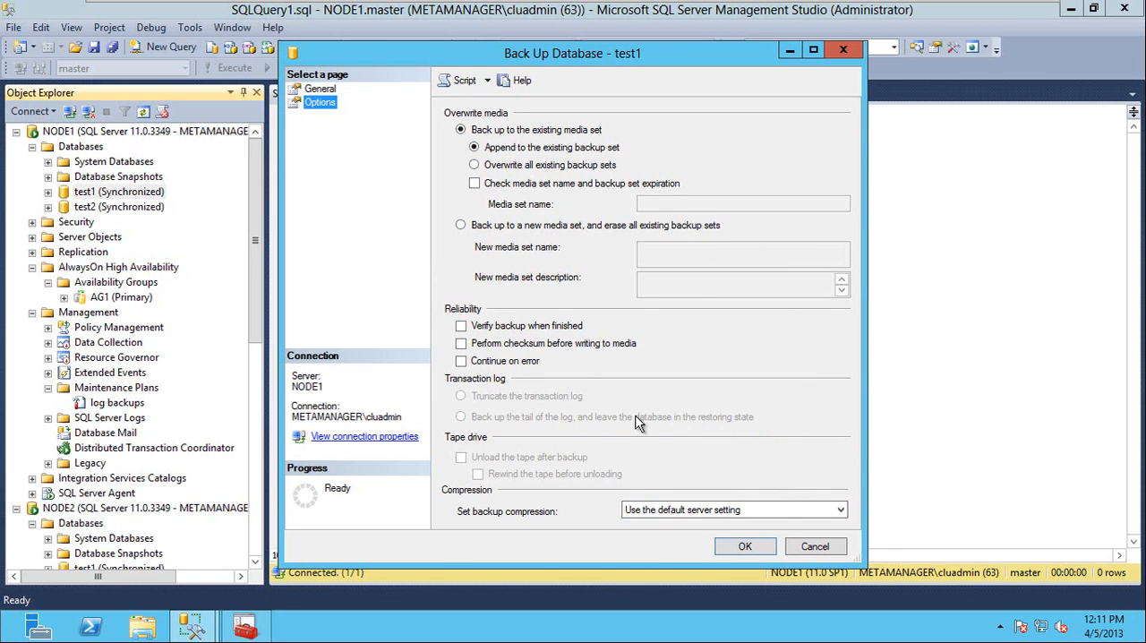
left_click(326, 90)
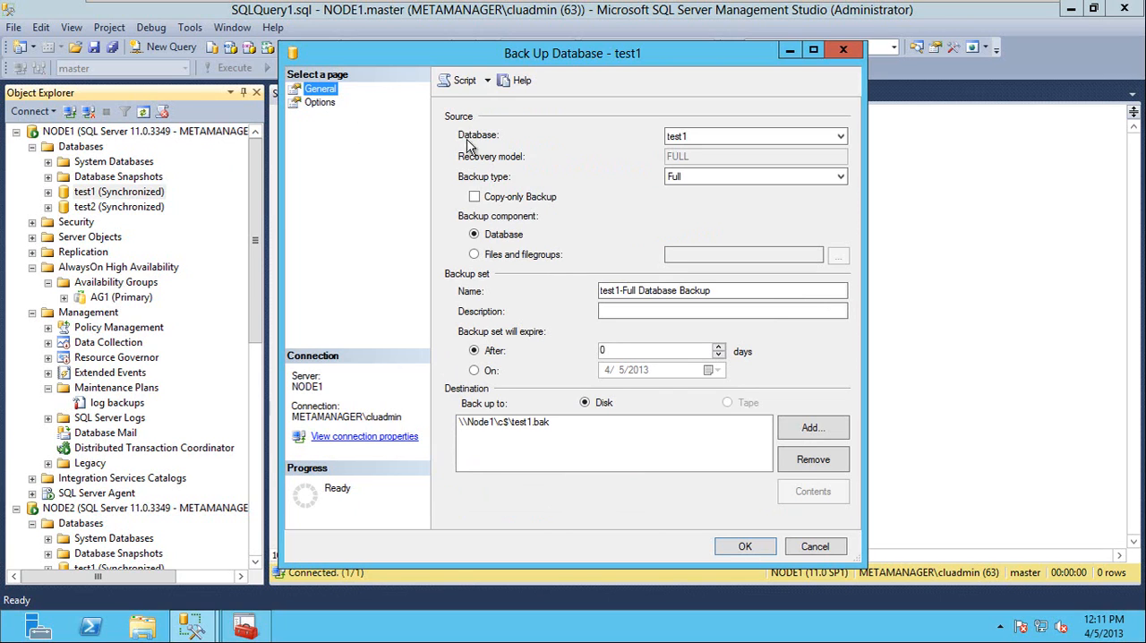
left_click(477, 81)
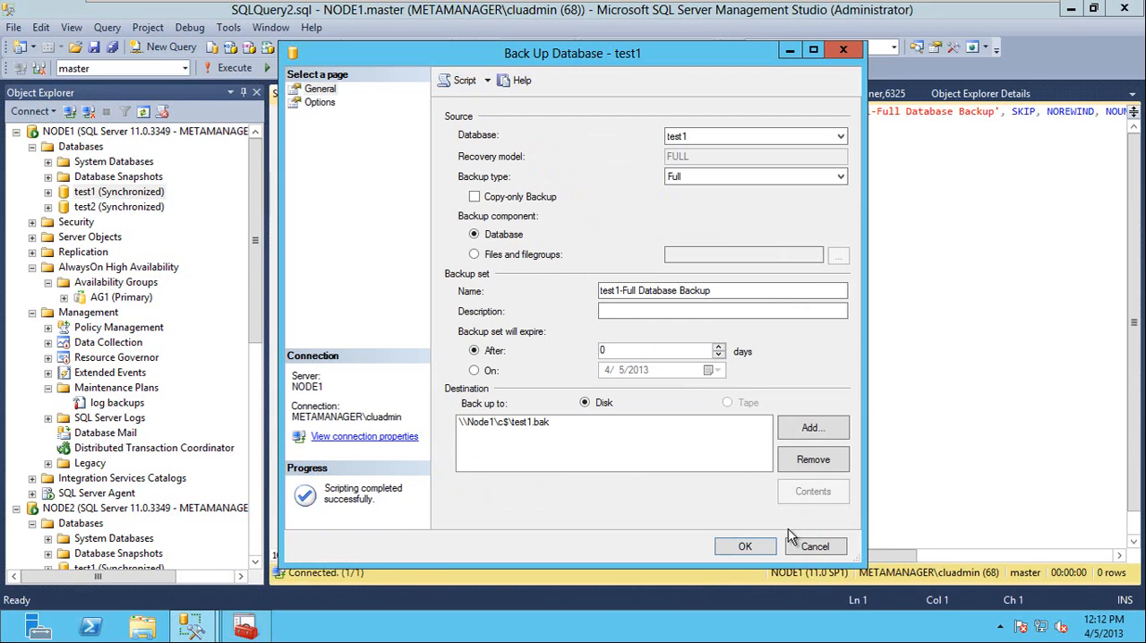
left_click(810, 547)
Close the empty SQLQuery1 window and execute the generated BACKUP DATABASE script for test1.
left_click(570, 101)
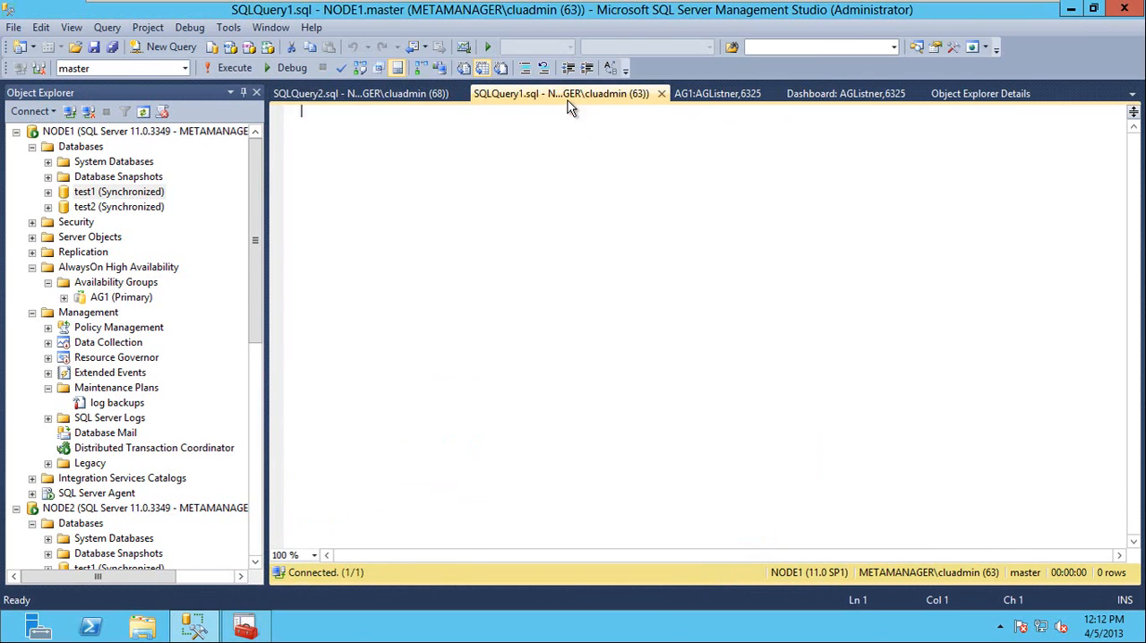
left_click(662, 95)
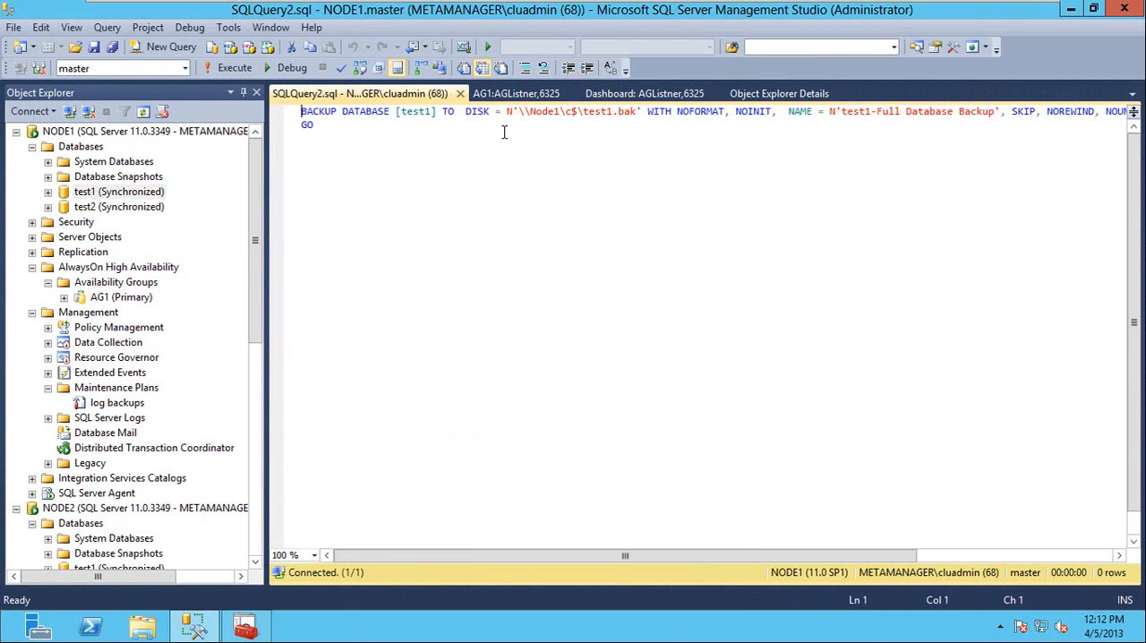
key("F5")
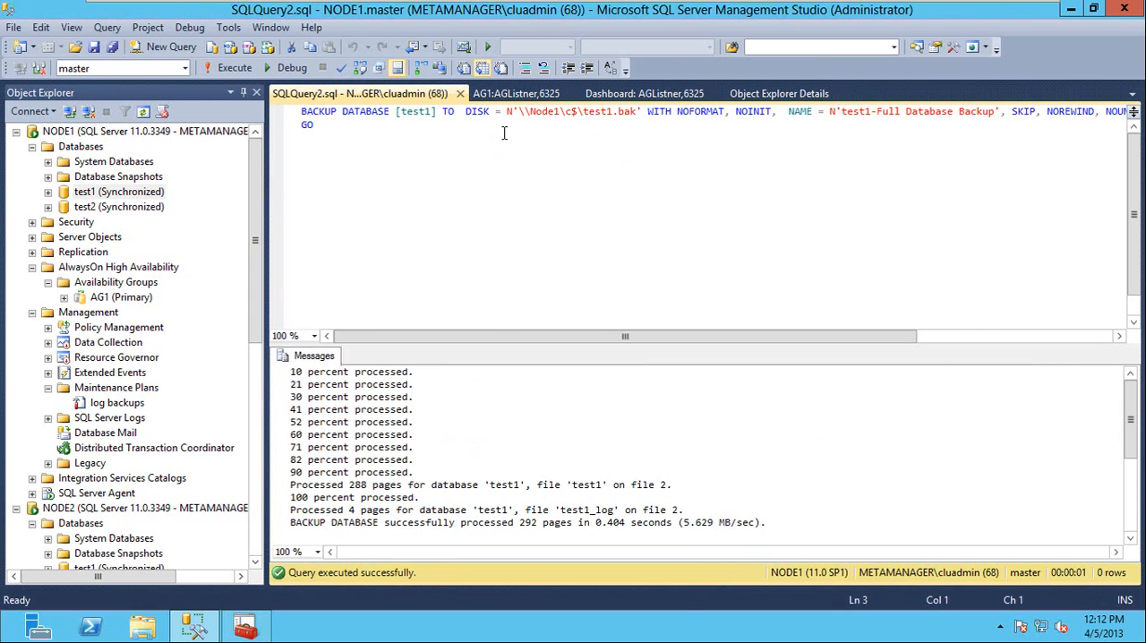
Add the line IF sys.fn_hadr_backup_is_preferred_replica(test1) above the BACKUP DATABASE statement for test1.
key("ctrl+Home")
key("Return")
key("Up")
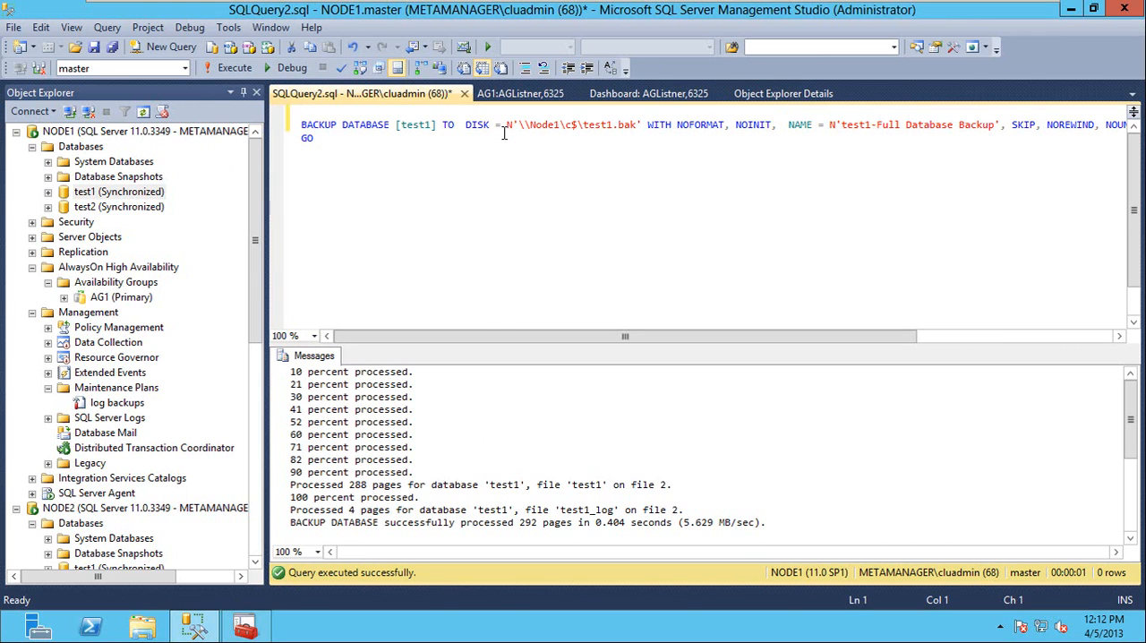
type("IF sys.")
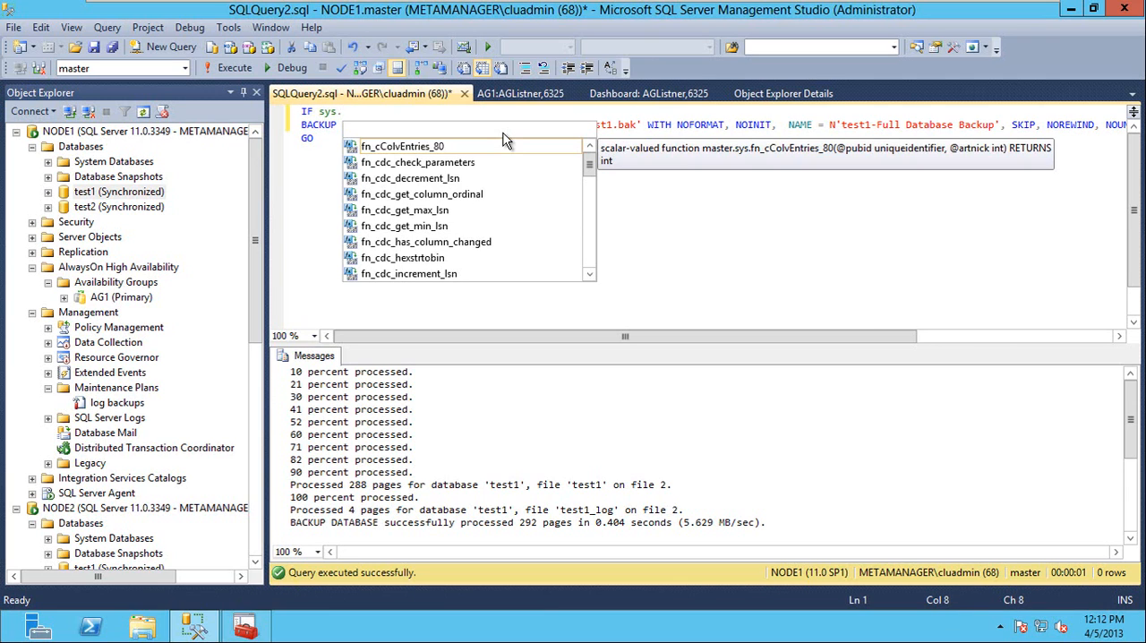
type("fn_")
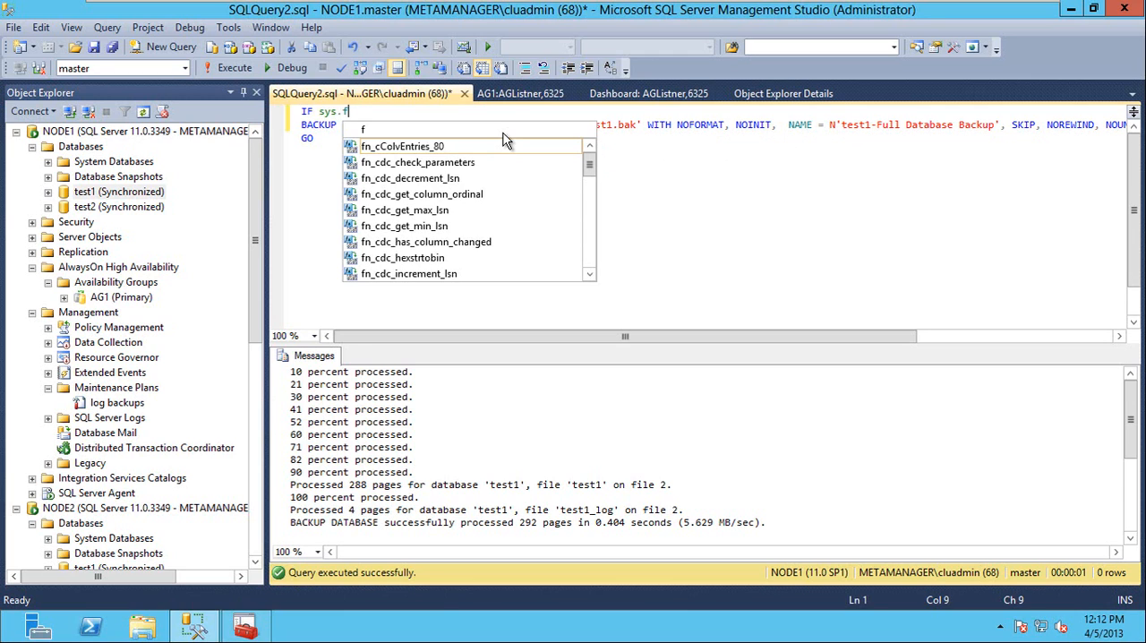
type("dr")
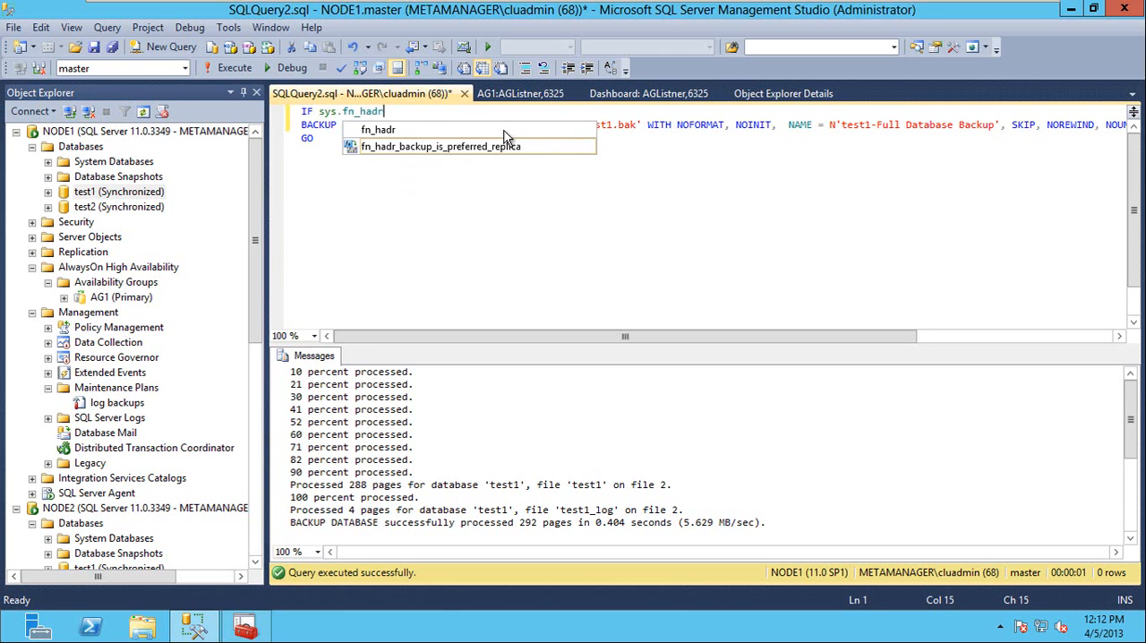
key("Tab")
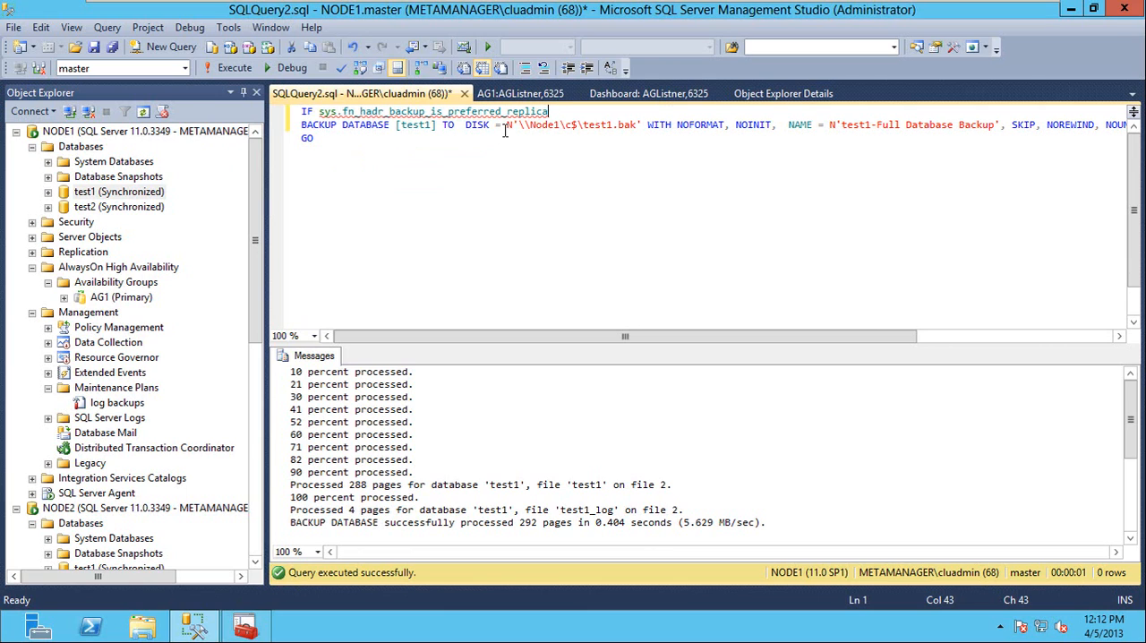
type("()")
key("Left")
type("test")
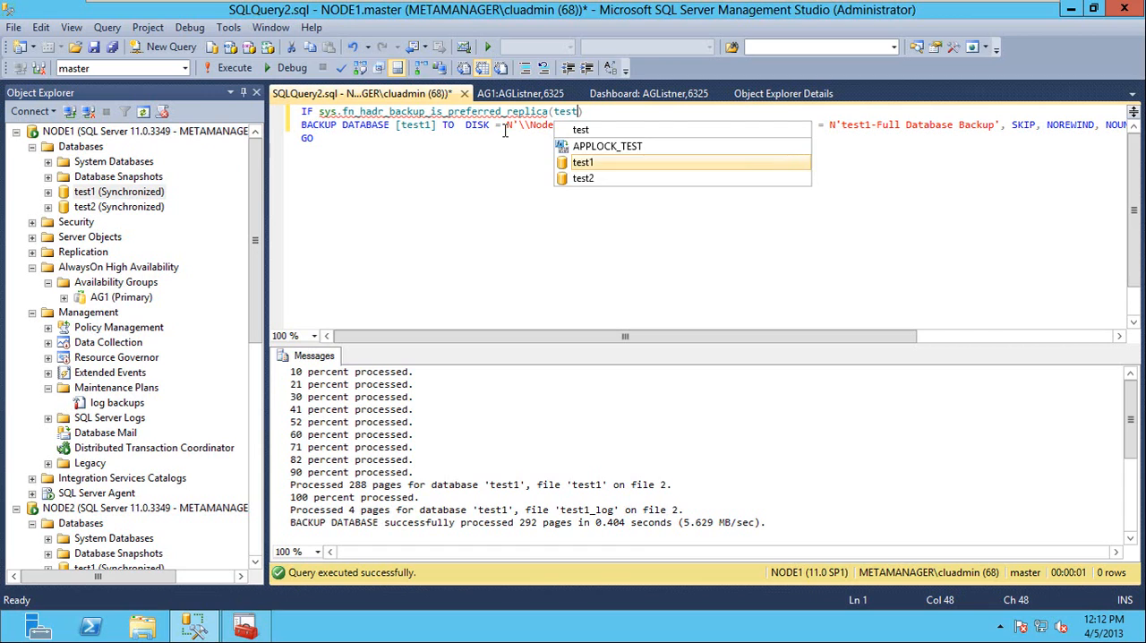
key("Tab")
key("Right")
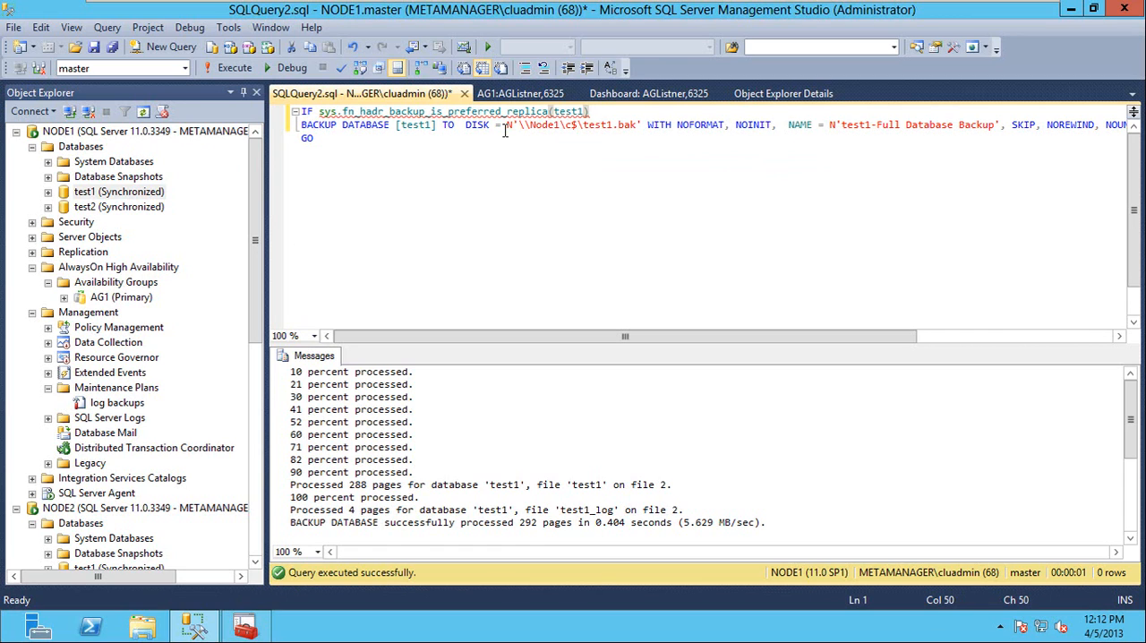
Turn the IF line into a select of sys.fn_hadr_backup_is_preferred_replica(test1), separated by an empty line, and execute only that line.
key("Home")
key("ctrl+shift+Right")
key("Delete")
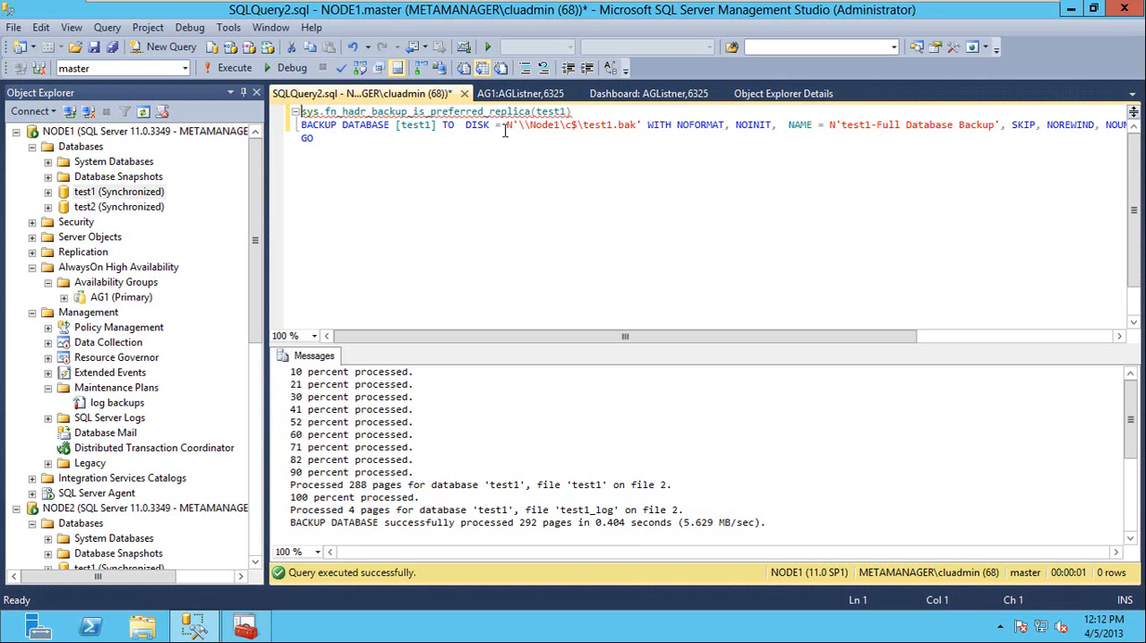
key("End")
key("Return")
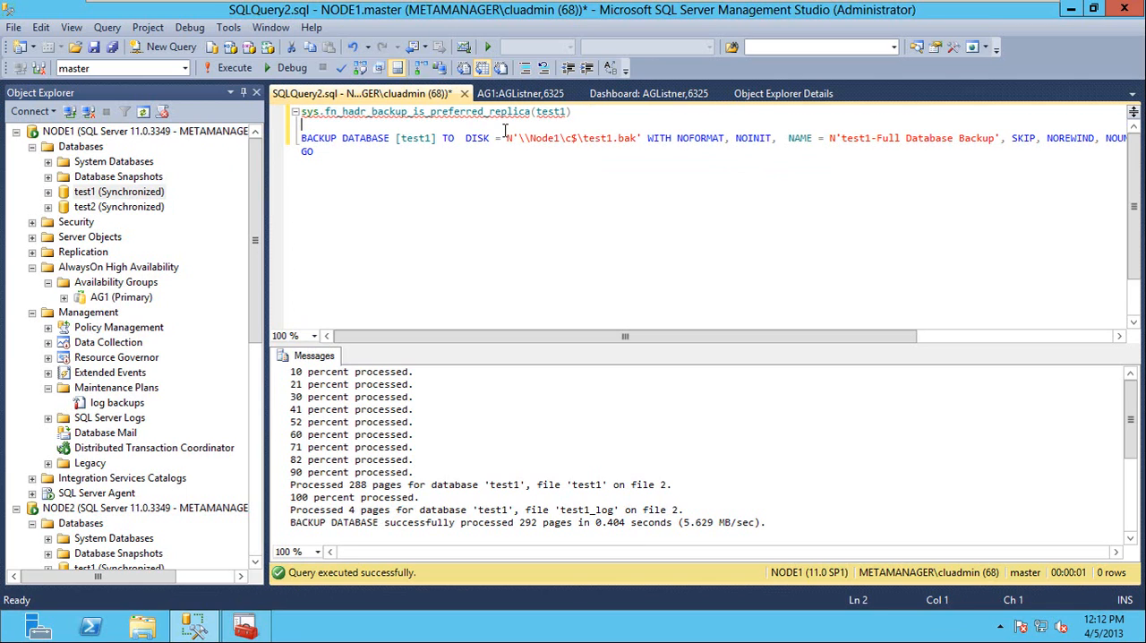
type("select")
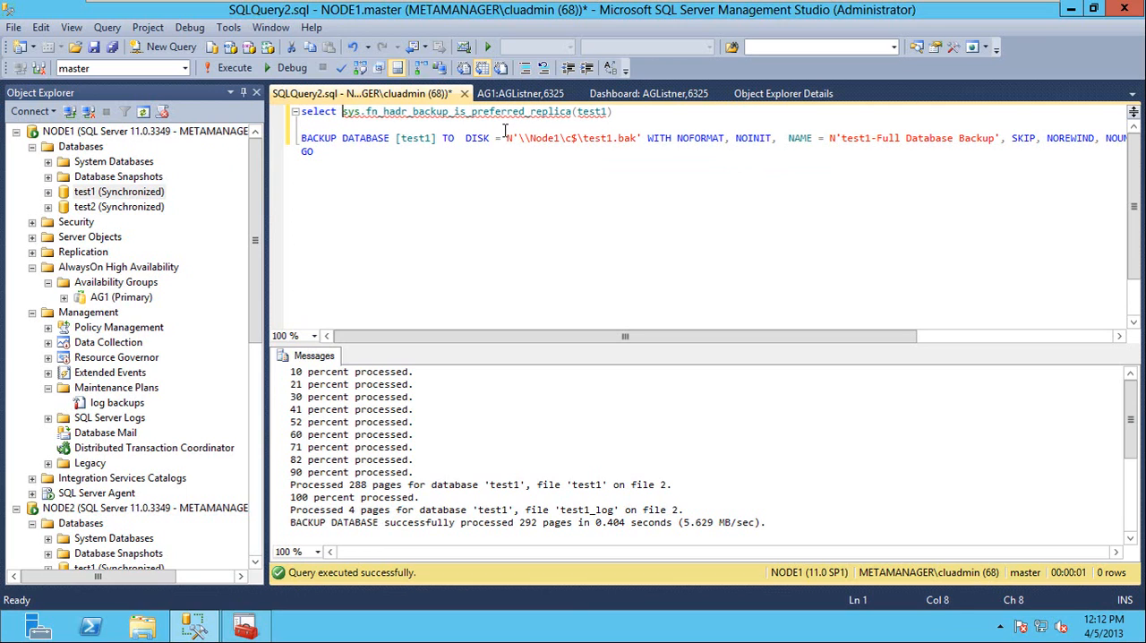
key("Home")
key("shift+Down")
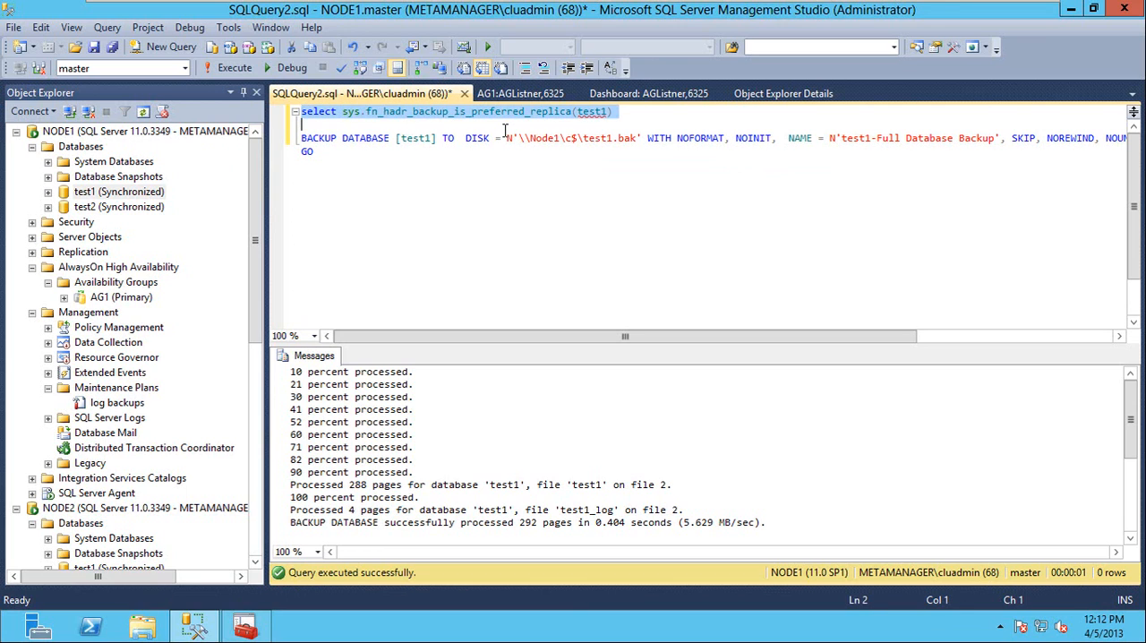
key("F5")
Enclose test1 in double quotes in the preferred replica function call and select the whole statement.
key("Up")
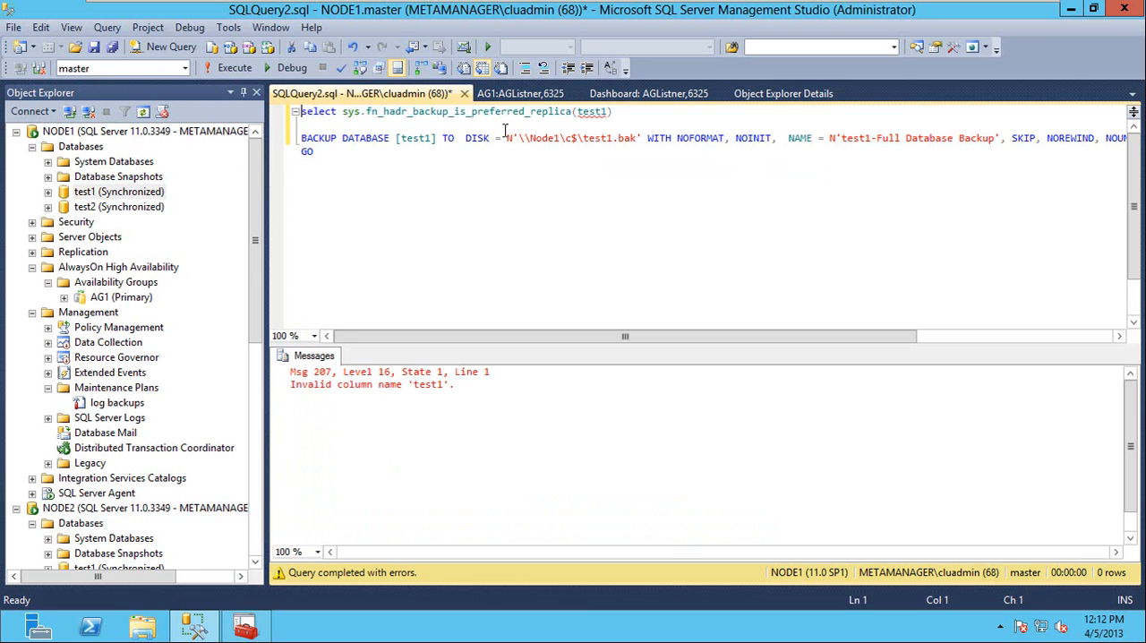
key("ctrl+Right")
key("ctrl+Right")
key("ctrl+Right")
key("ctrl+Right")
key("ctrl+Right")
type("\"")
key("End")
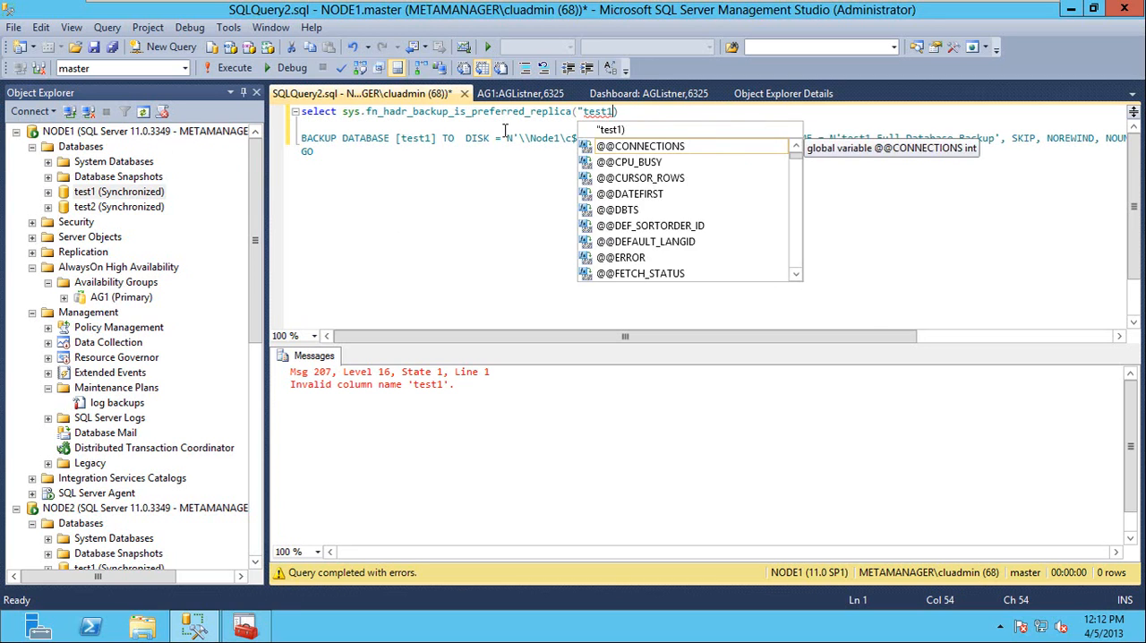
key("Left")
type("\"")
key("Home")
key("shift+End")
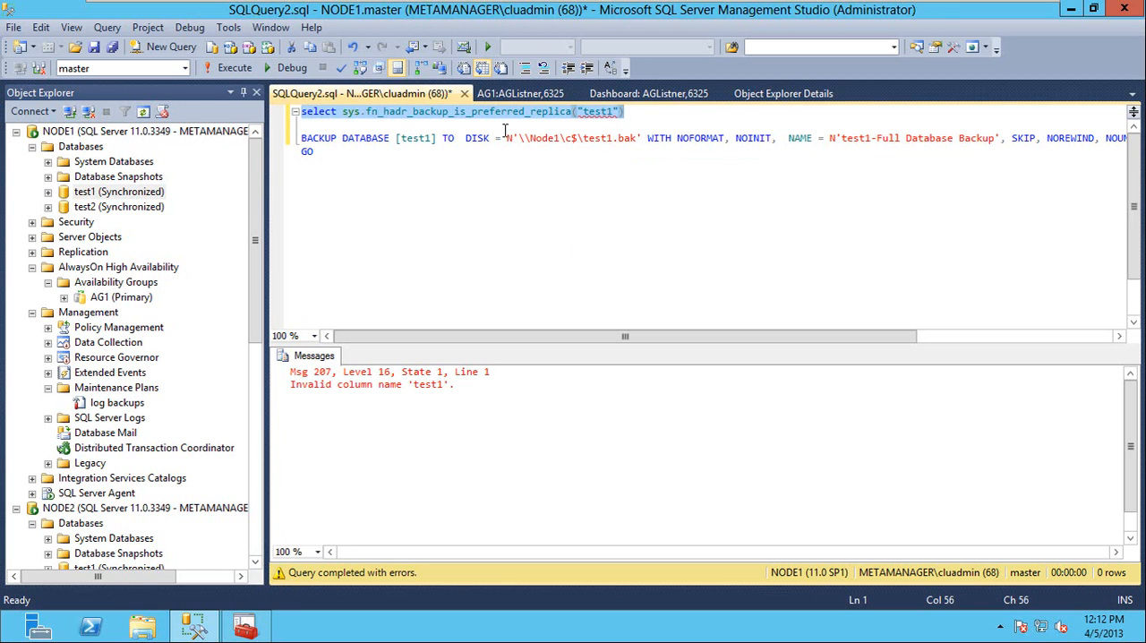
Replace the double quotes around test1 with single quotes and execute only the select statement on NODE1.
key("End")
key("Left")
key("BackSpace")
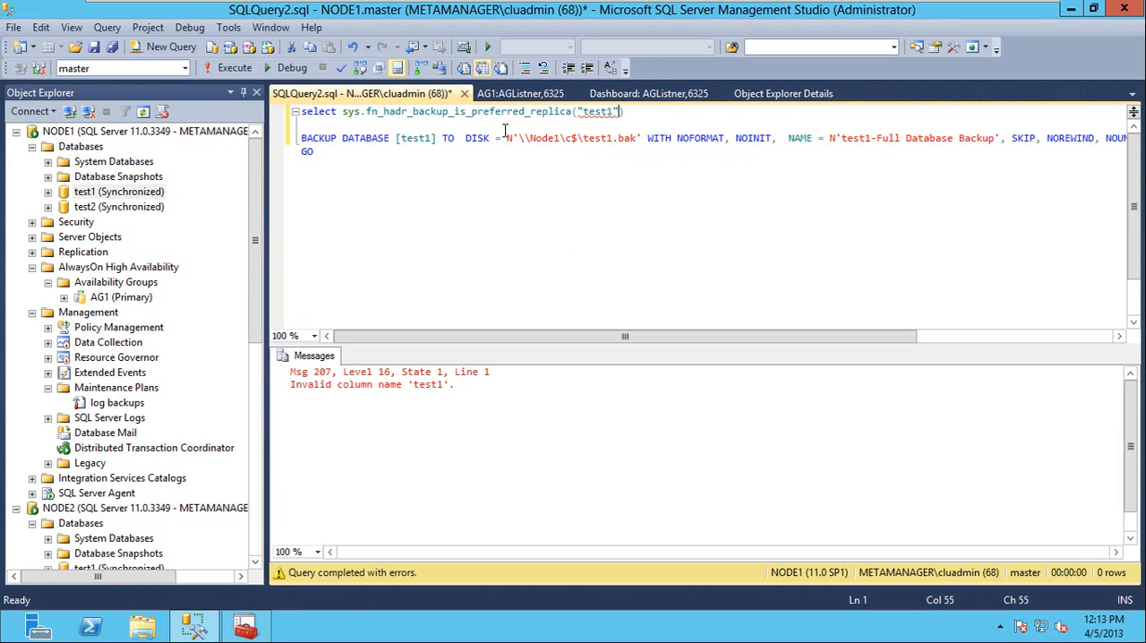
type("'")
key("Left")
key("Left")
key("Left")
key("Left")
key("Left")
key("Left")
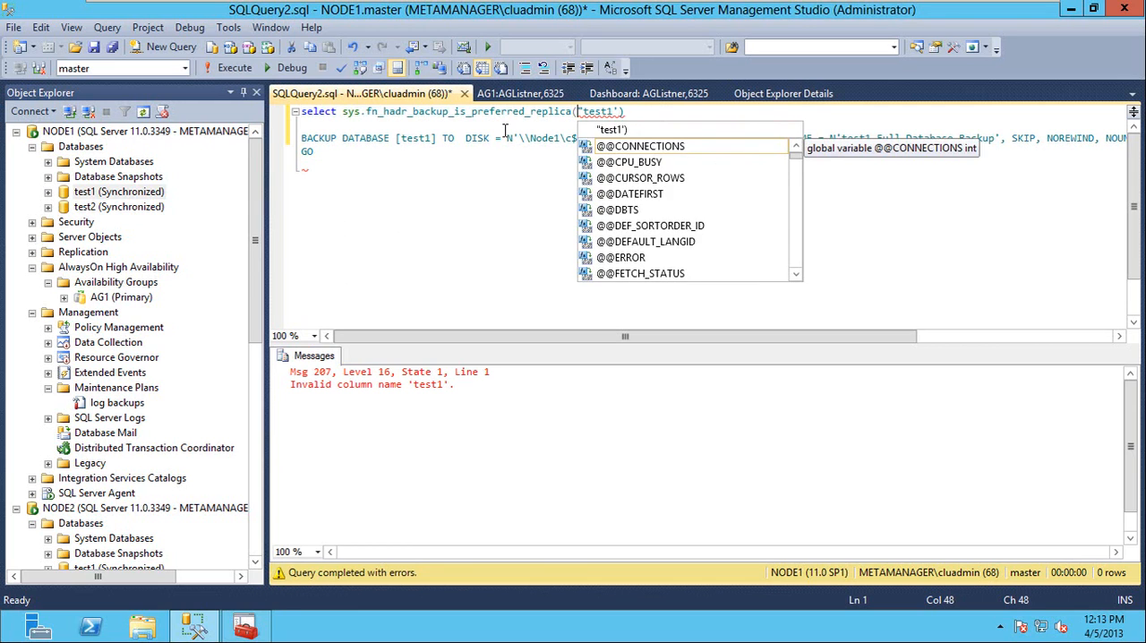
key("BackSpace")
type("'")
key("Home")
key("shift+End")
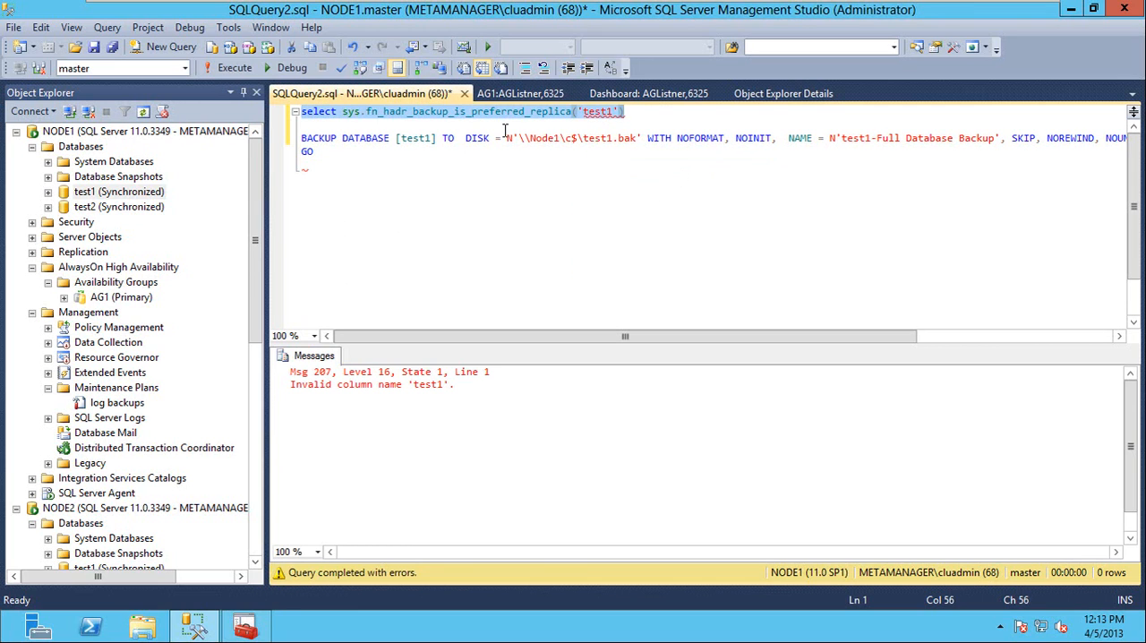
key("F5")
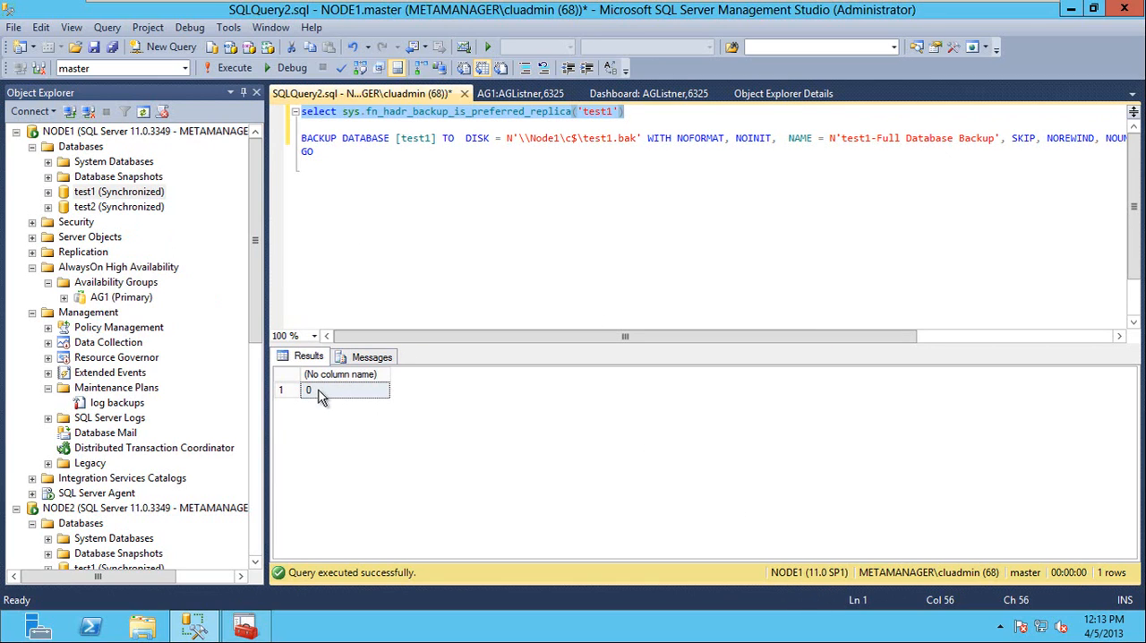
Change the query window's connection to NODE2 and execute only the preferred replica select statement there.
right_click(458, 144)
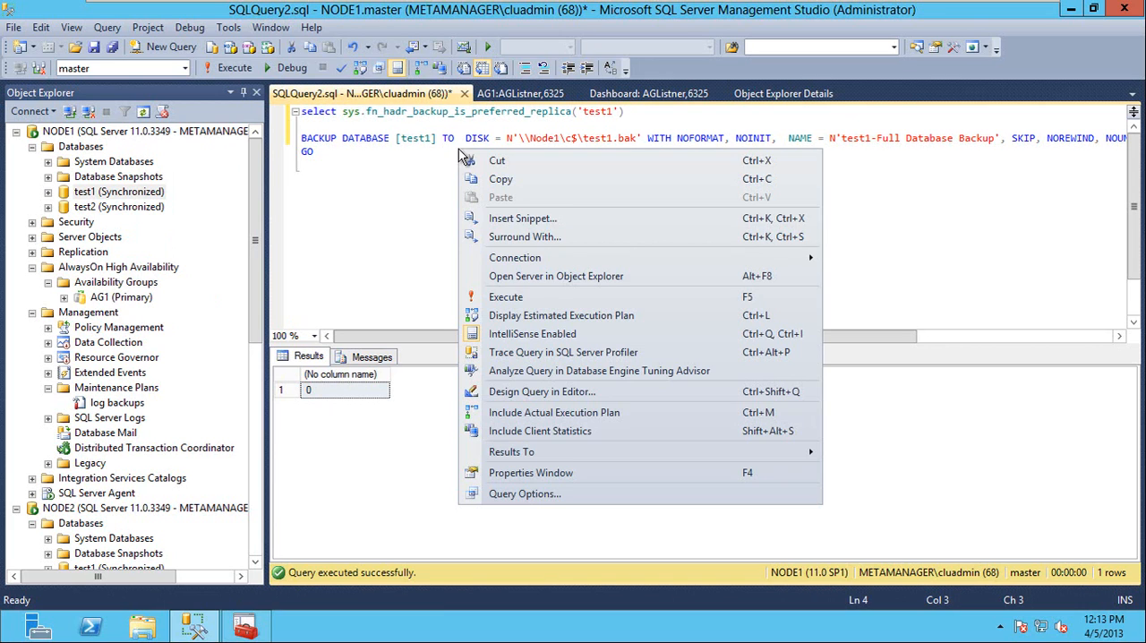
mouse_move(763, 256)
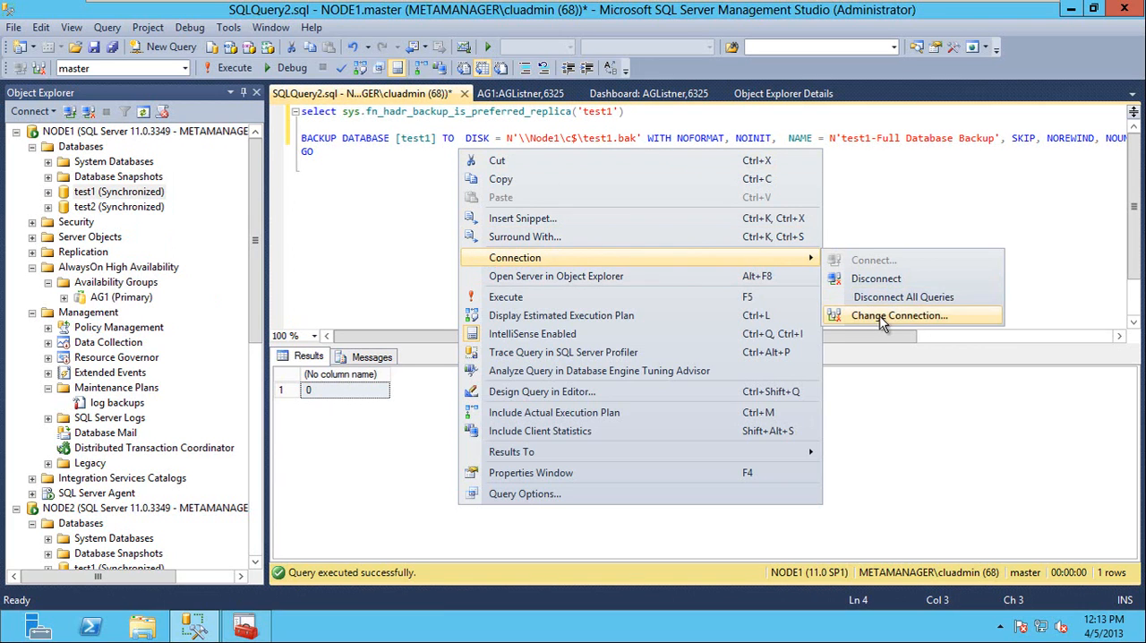
left_click(882, 313)
left_click(729, 216)
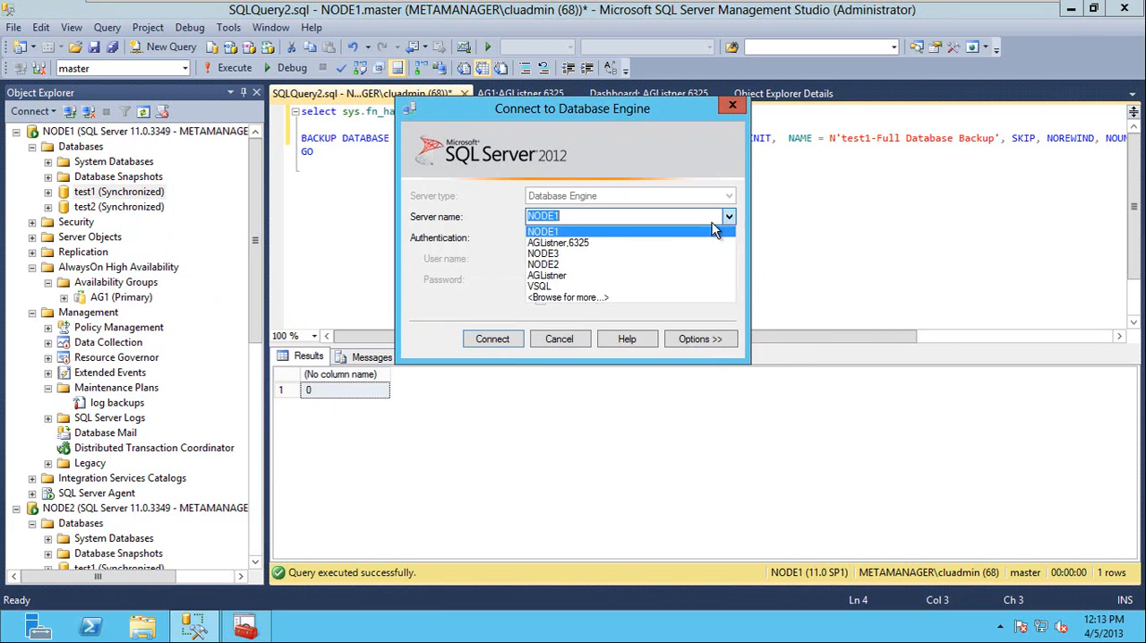
left_click(578, 266)
left_click(494, 344)
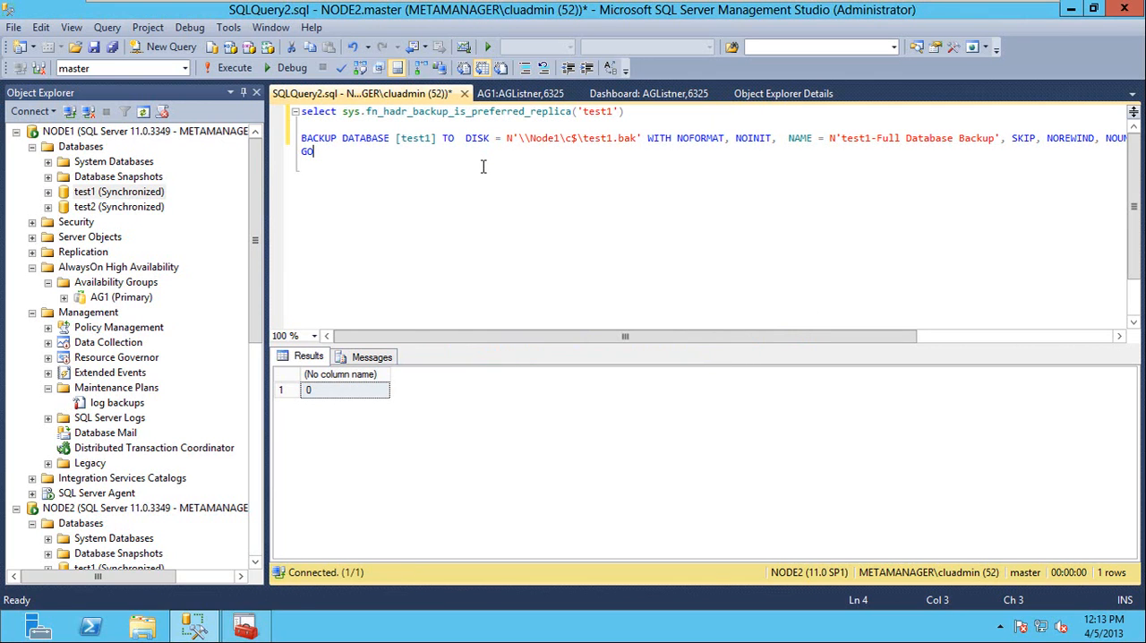
left_click(277, 112)
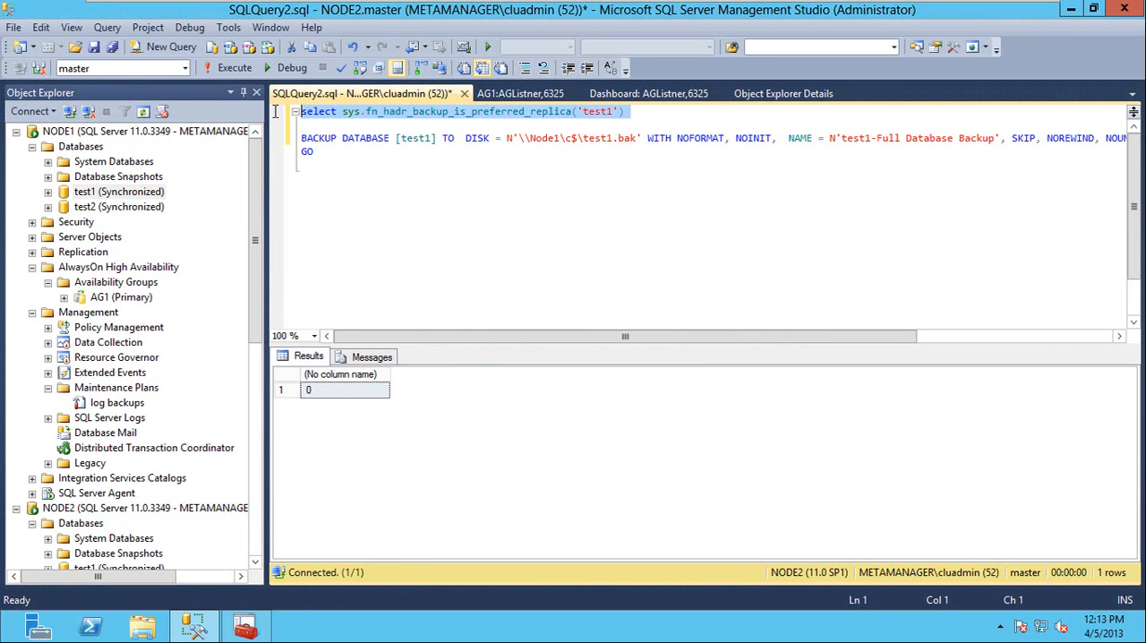
key("F5")
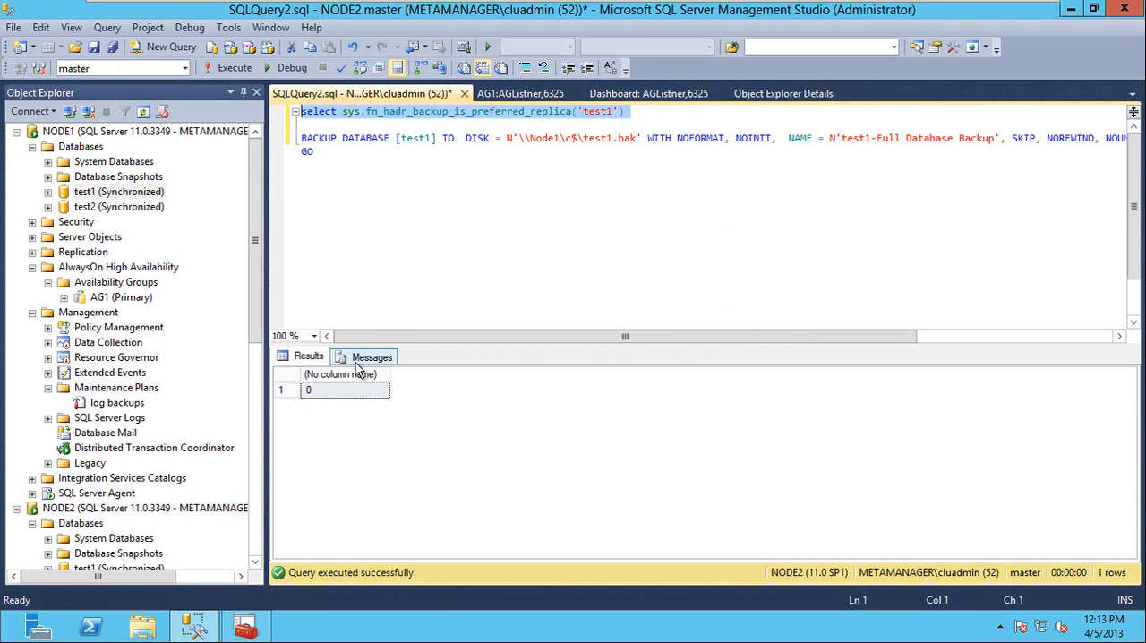
Change the query window's connection to NODE3 and execute only the preferred replica select statement there.
right_click(610, 192)
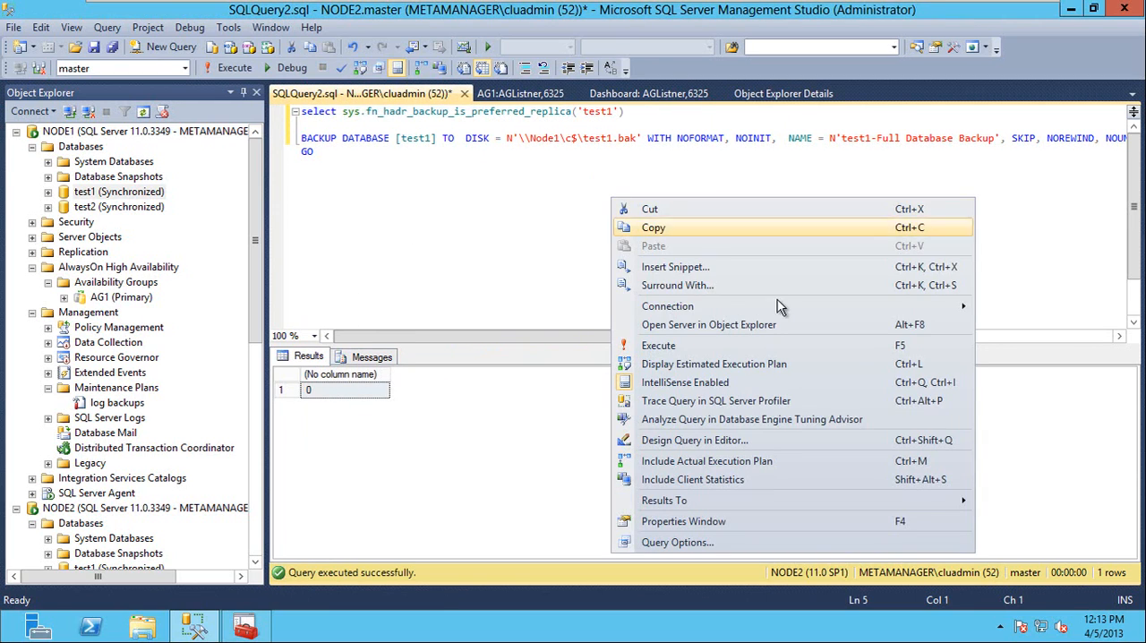
mouse_move(806, 306)
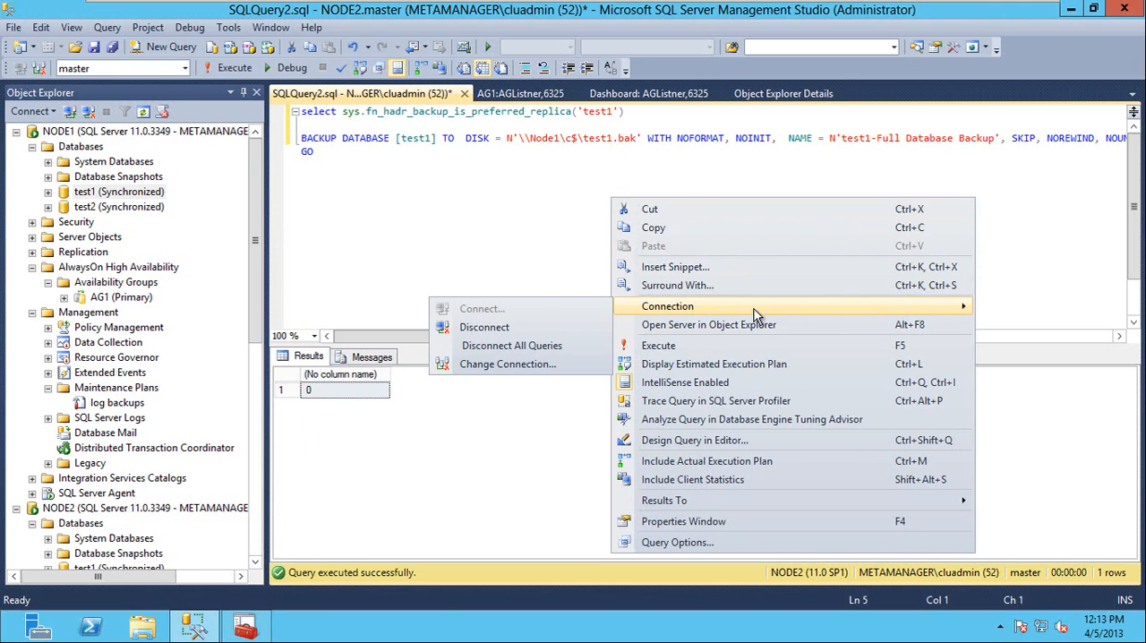
left_click(551, 364)
left_click(730, 221)
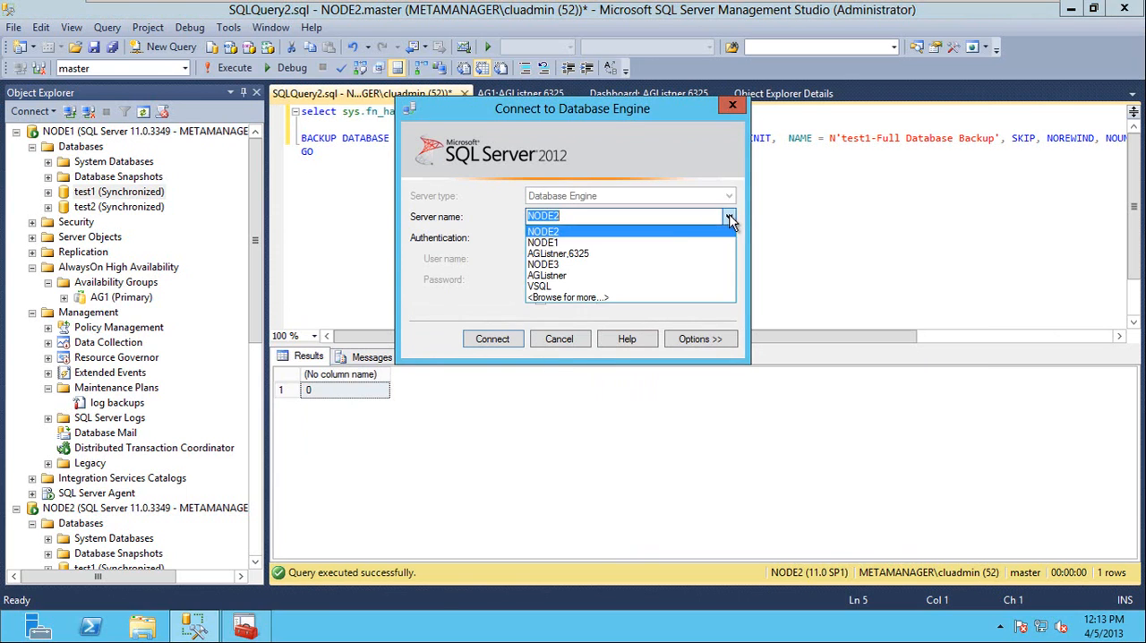
left_click(634, 269)
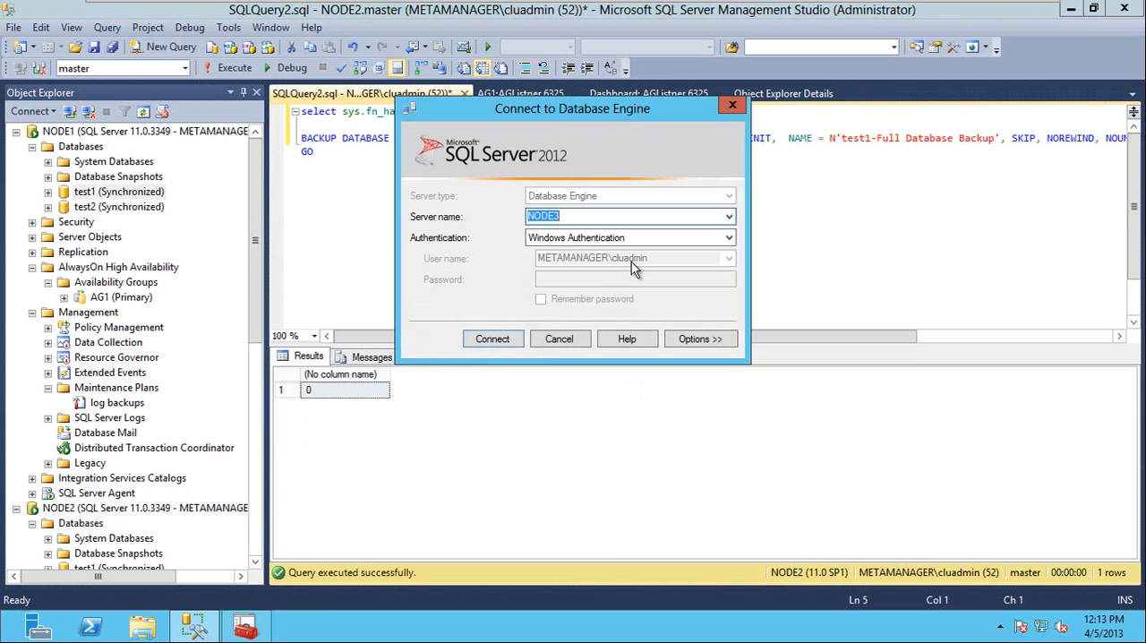
left_click(492, 338)
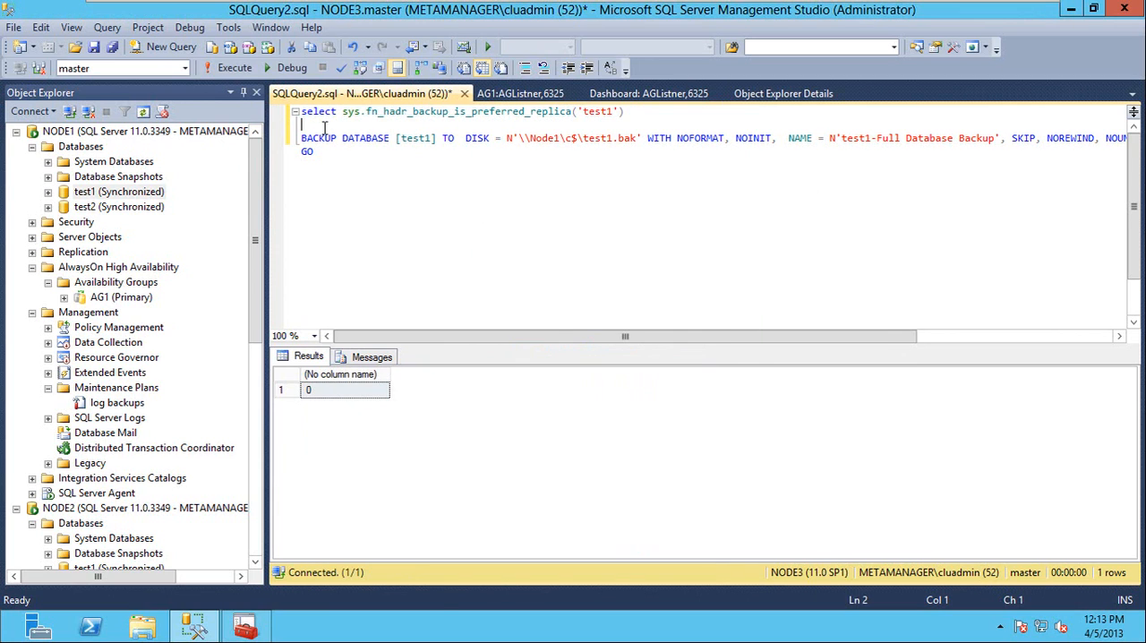
left_click_drag(313, 125, 302, 112)
left_click(239, 72)
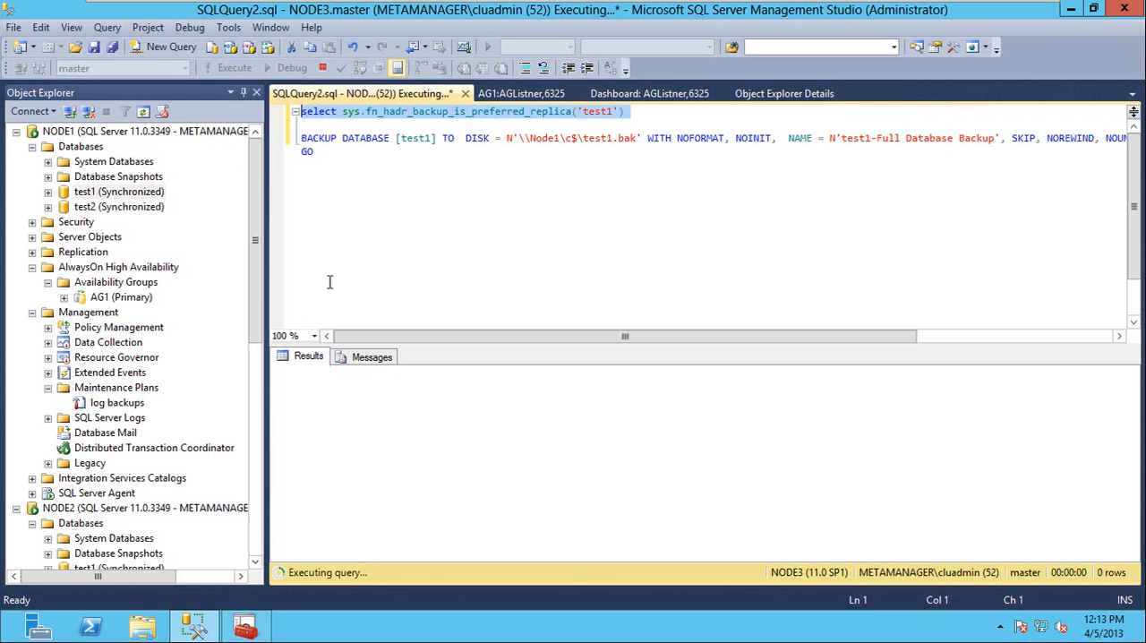
left_click(329, 394)
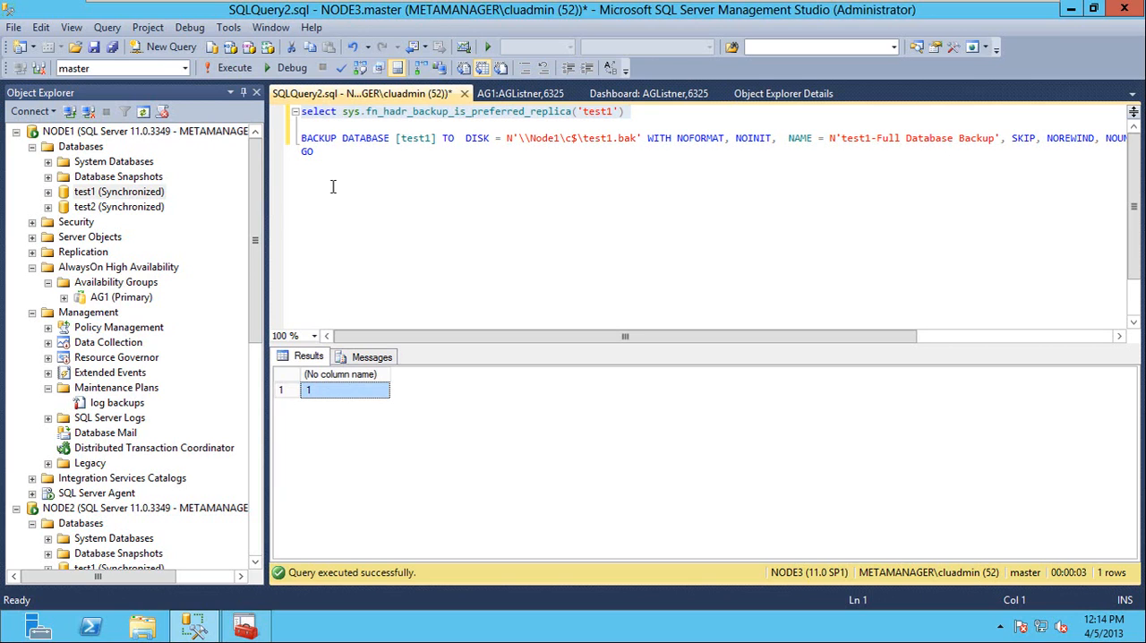
Turn the select line into the condition if sys.fn_hadr_backup_is_preferred_replica('test1') = 1.
double_click(320, 115)
type("if")
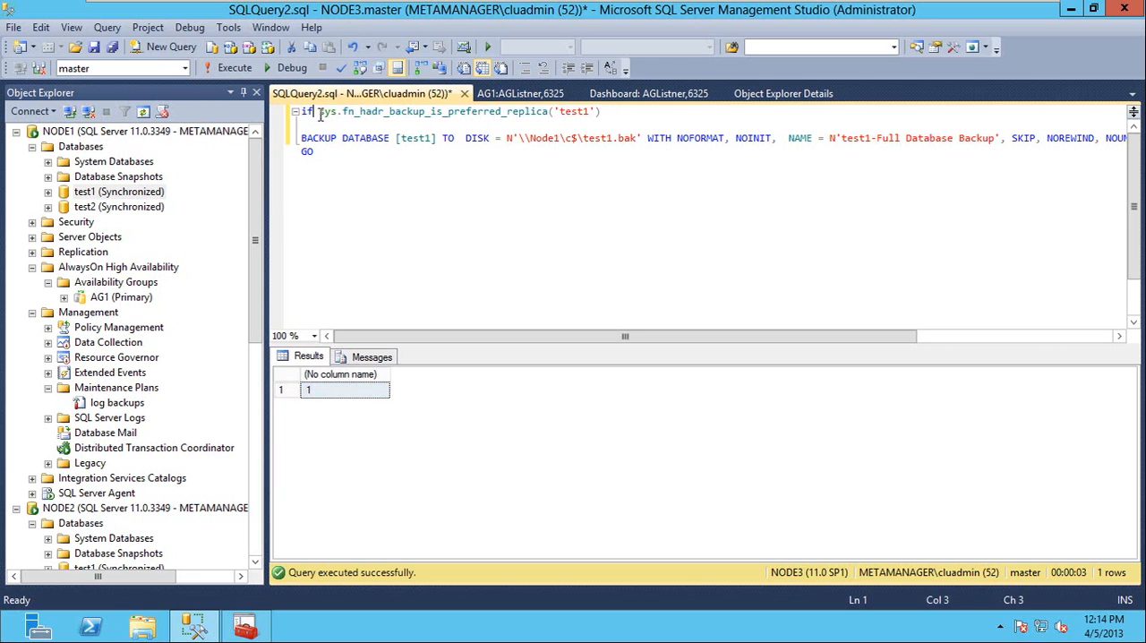
left_click(623, 113)
type("= ")
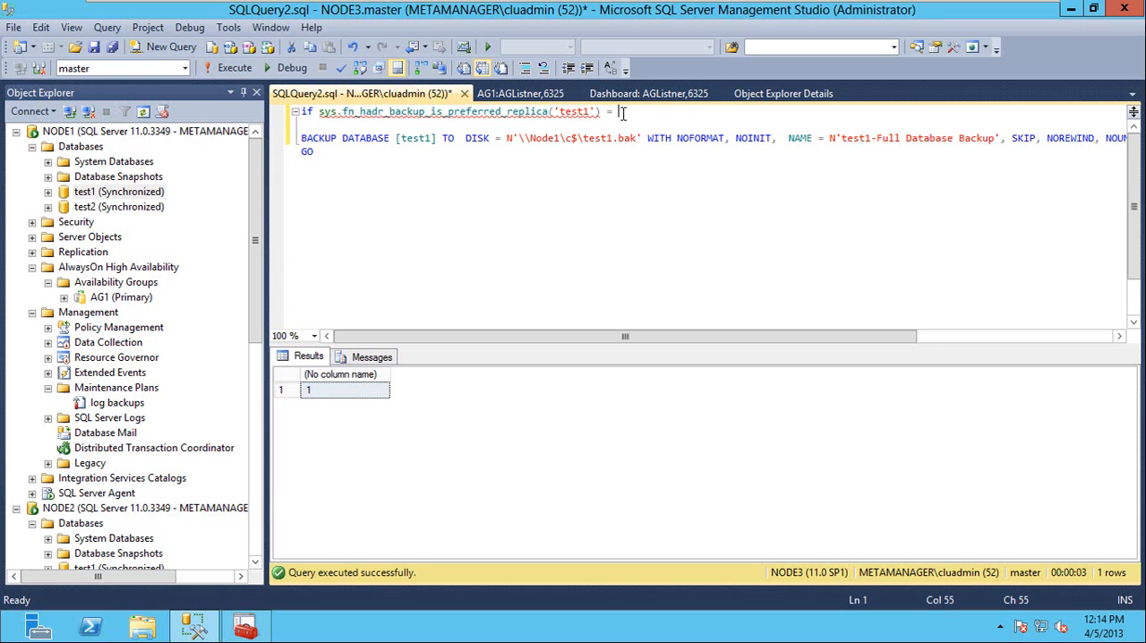
type("1")
Wrap the BACKUP DATABASE statement in a begin and end block, with end replacing GO.
key("Down")
key("BackSpace")
key("Return")
type("begin")
key("Down")
key("Down")
key("BackSpace")
key("BackSpace")
type("en")
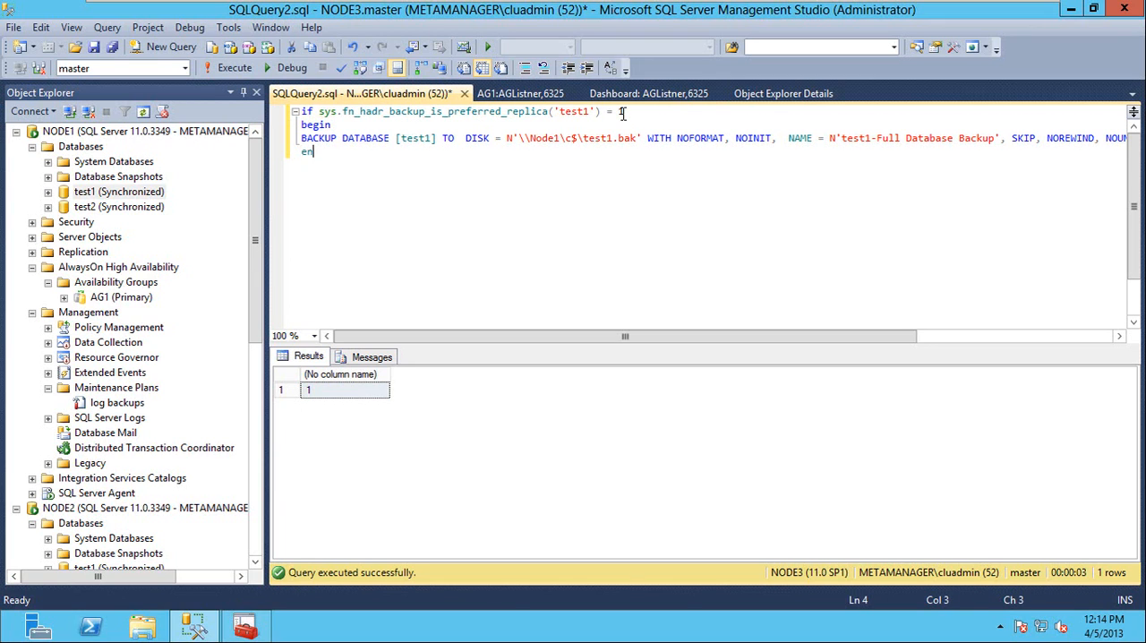
type("d")
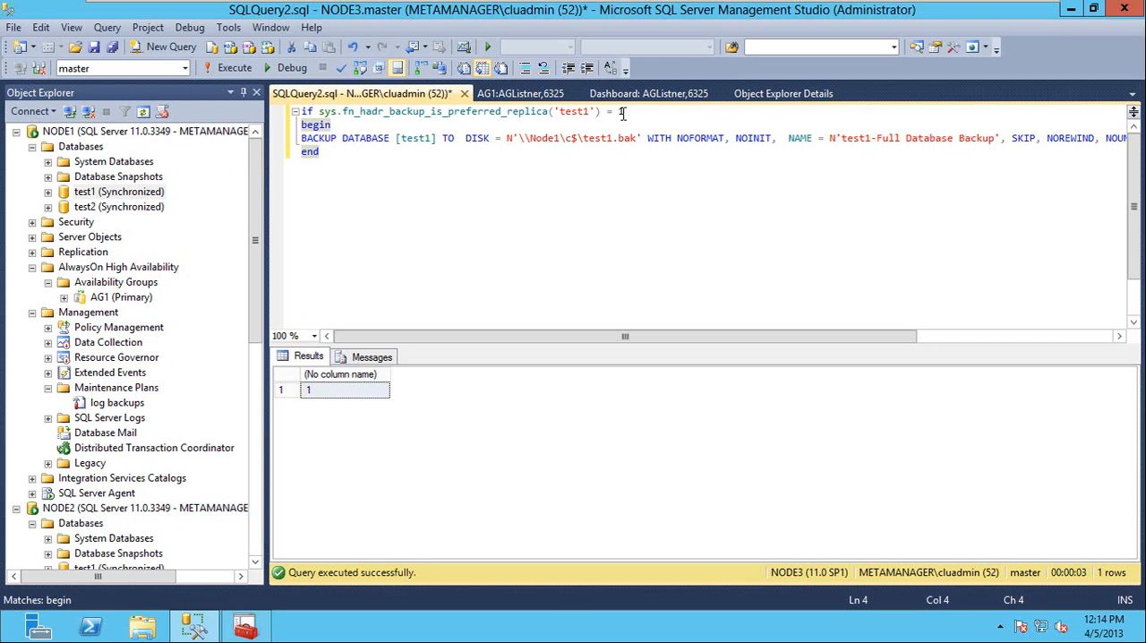
left_click_drag(623, 112, 337, 105)
left_click(358, 167)
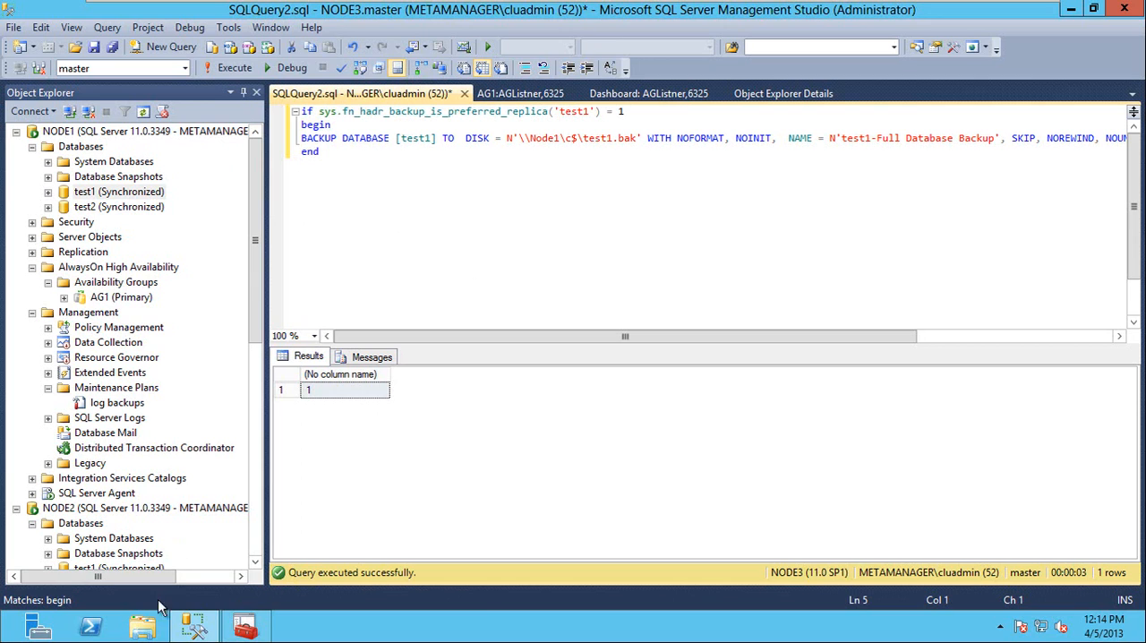
left_click(150, 627)
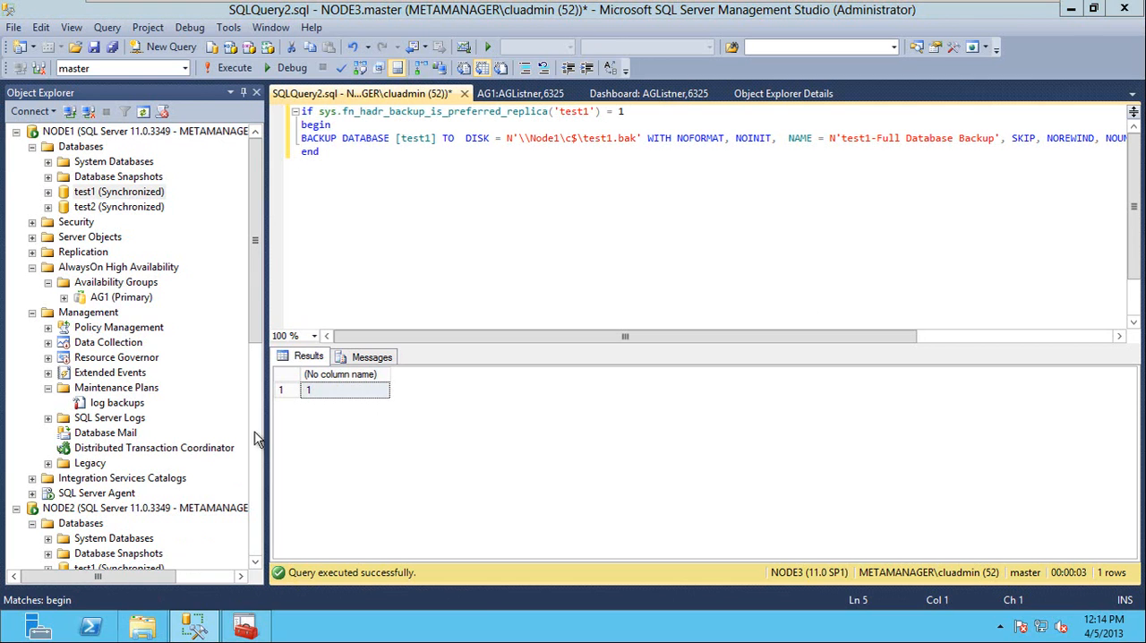
left_click(1013, 164)
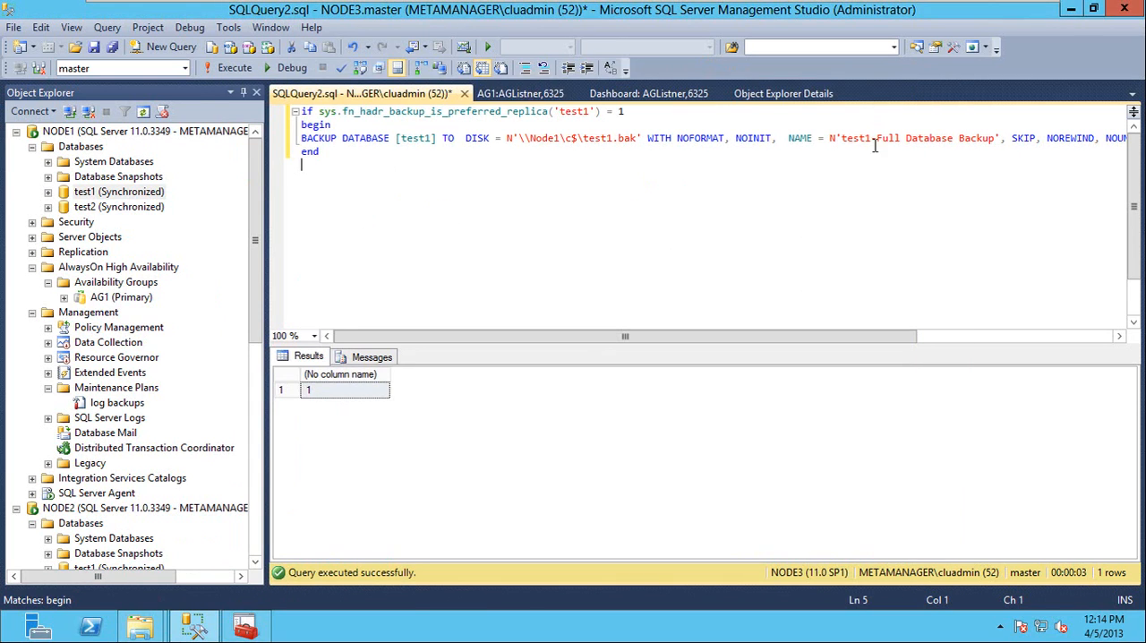
left_click_drag(319, 151, 280, 116)
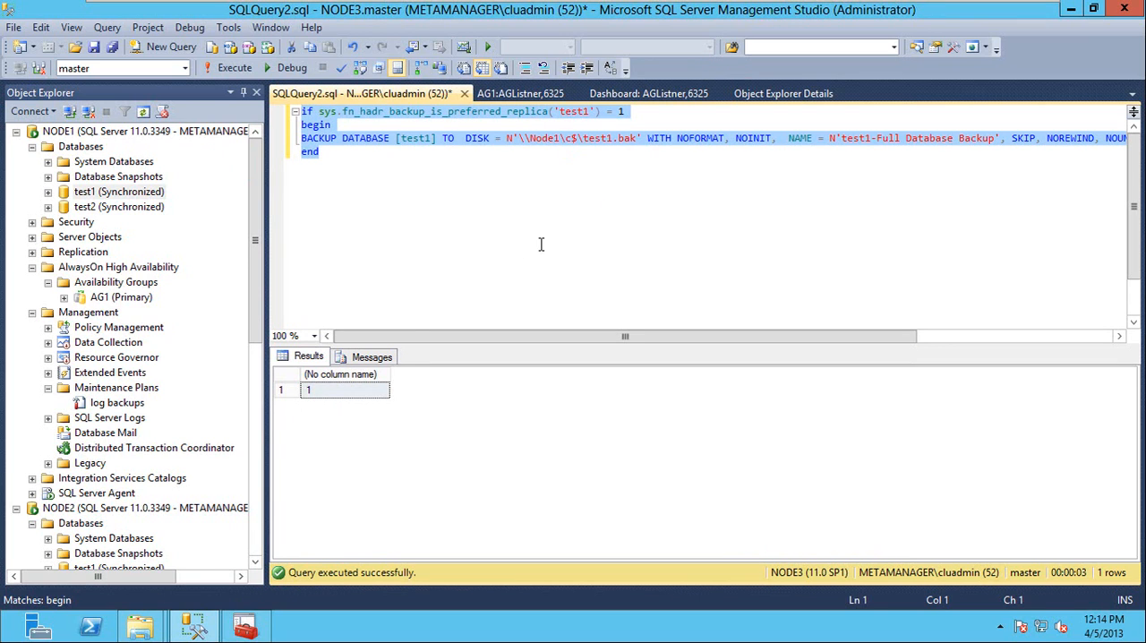
left_click(326, 160)
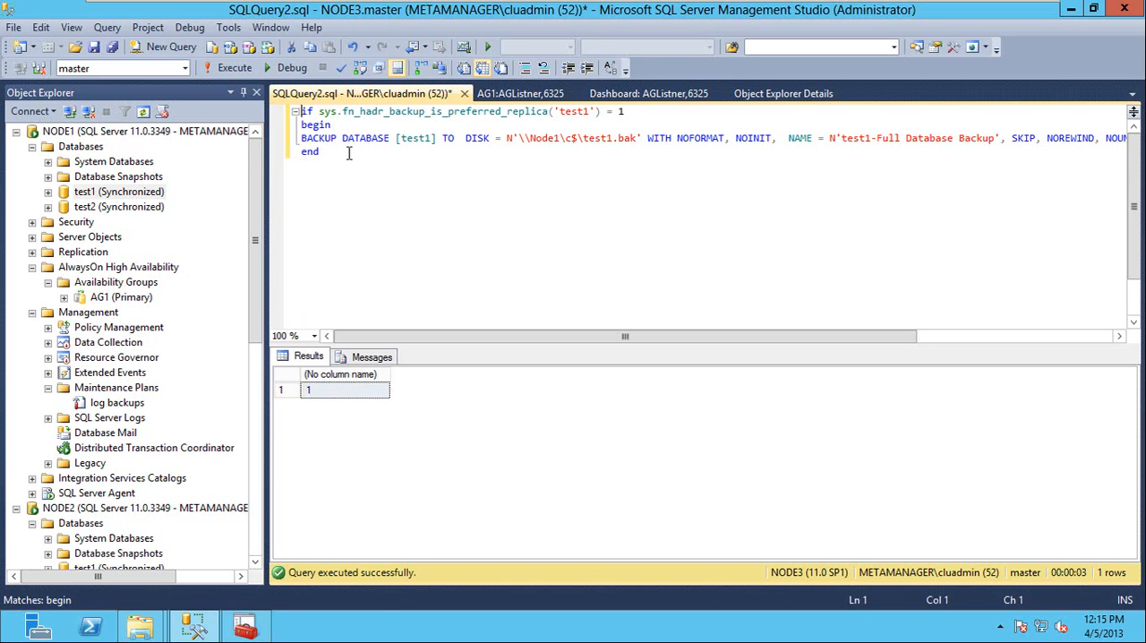
Remove the if condition, begin and end lines from the script and execute the bare BACKUP DATABASE statement for test1 on NODE3.
key("shift+Down")
key("shift+Down")
key("Delete")
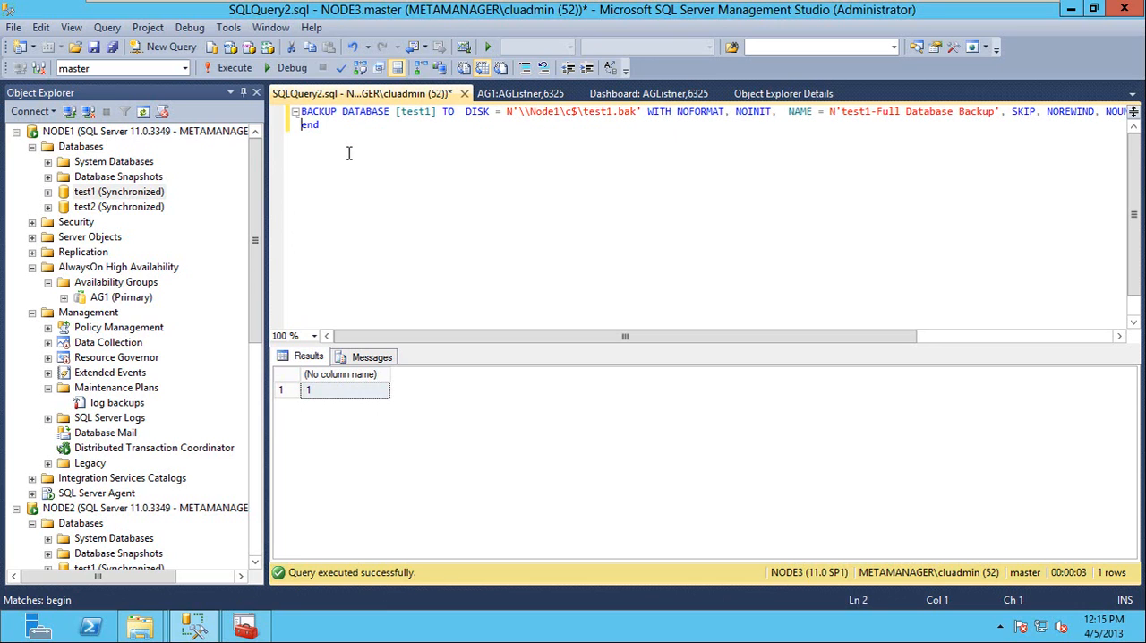
key("shift+Down")
key("Delete")
key("Up")
key("F5")
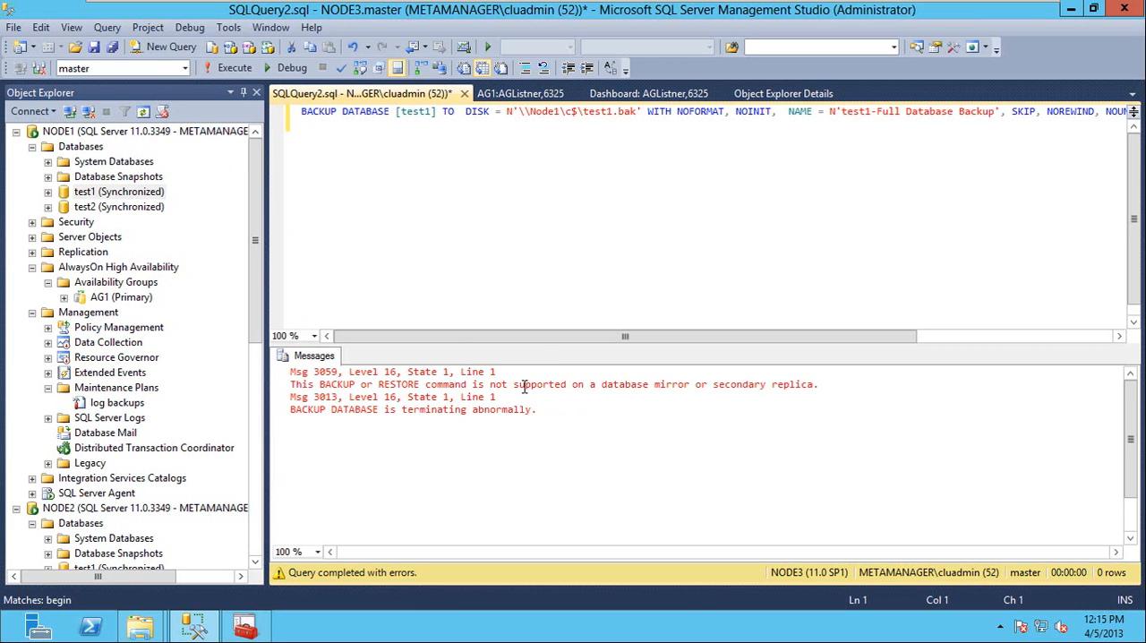
left_click_drag(320, 390, 843, 382)
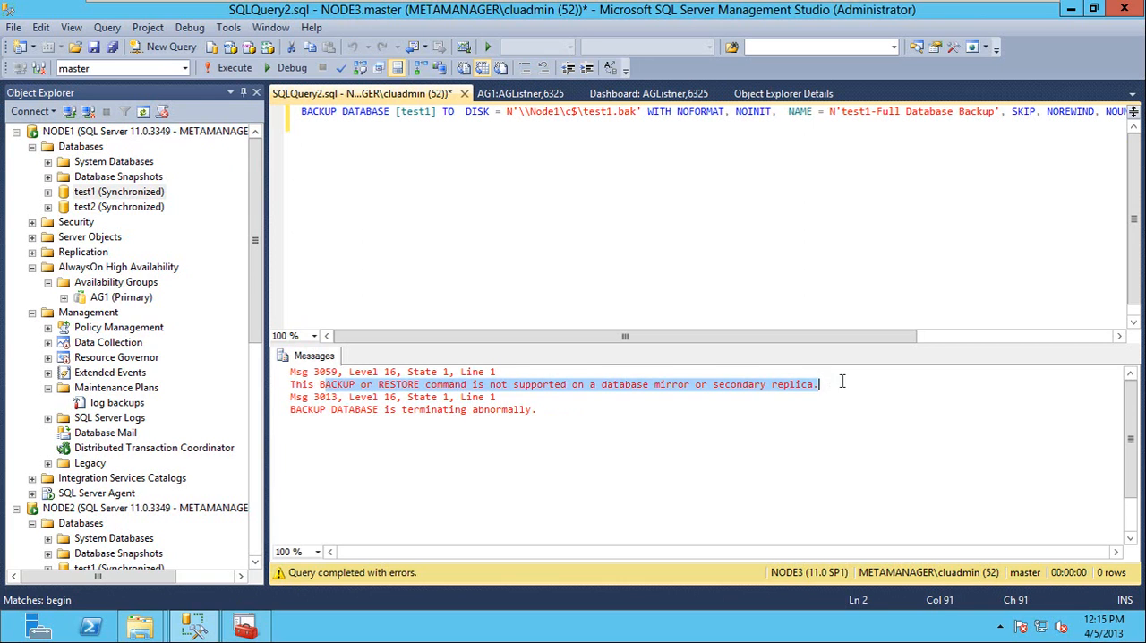
left_click(844, 382)
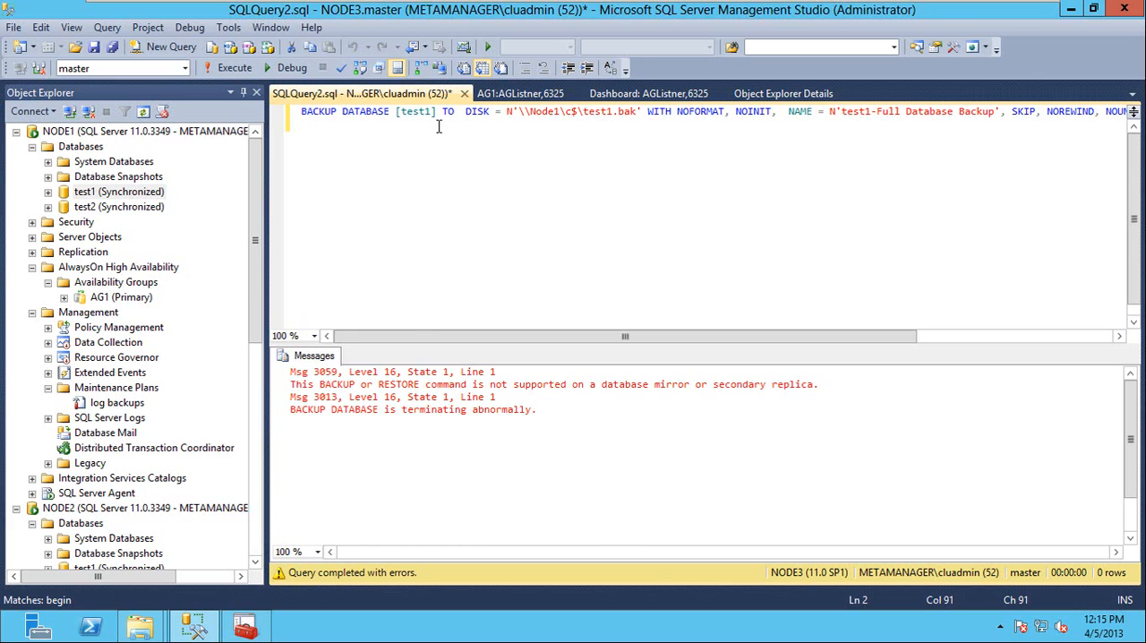
Change the query window's connection to NODE1 and execute the test1 full backup to \\Node1\c$\test1.bak there.
right_click(414, 115)
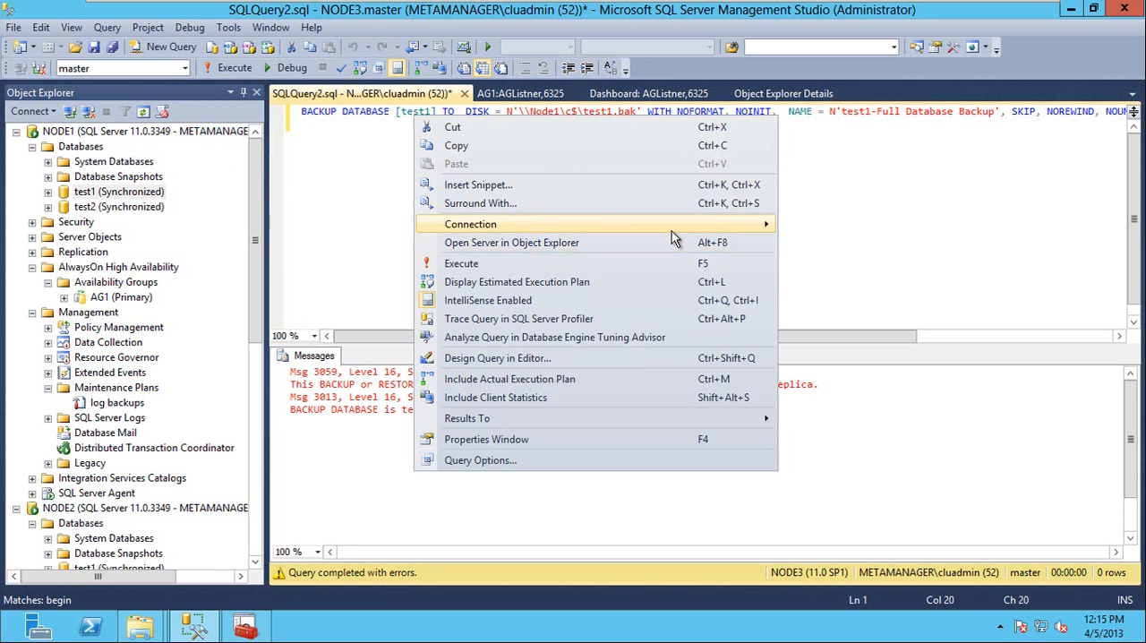
mouse_move(672, 226)
left_click(842, 280)
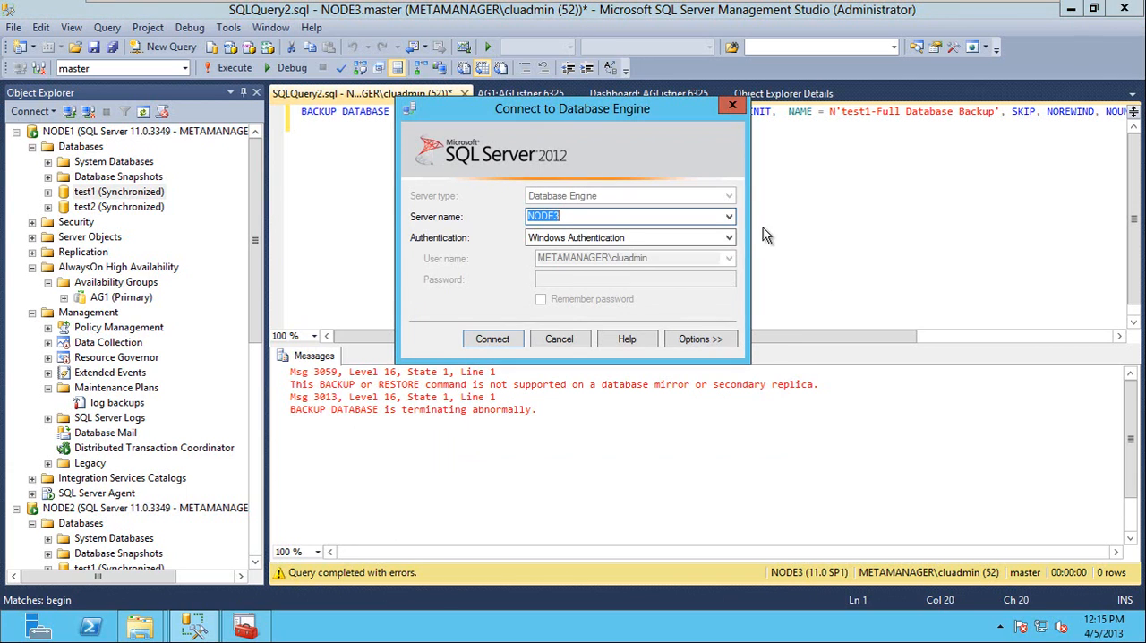
left_click(729, 216)
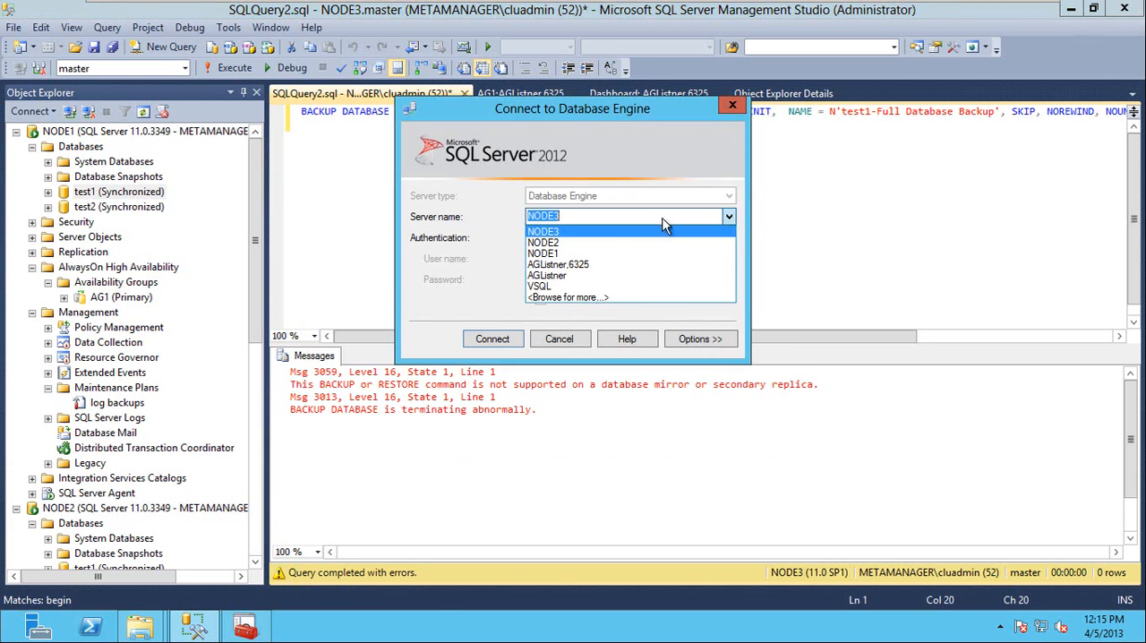
left_click(613, 254)
left_click(489, 339)
left_click(384, 170)
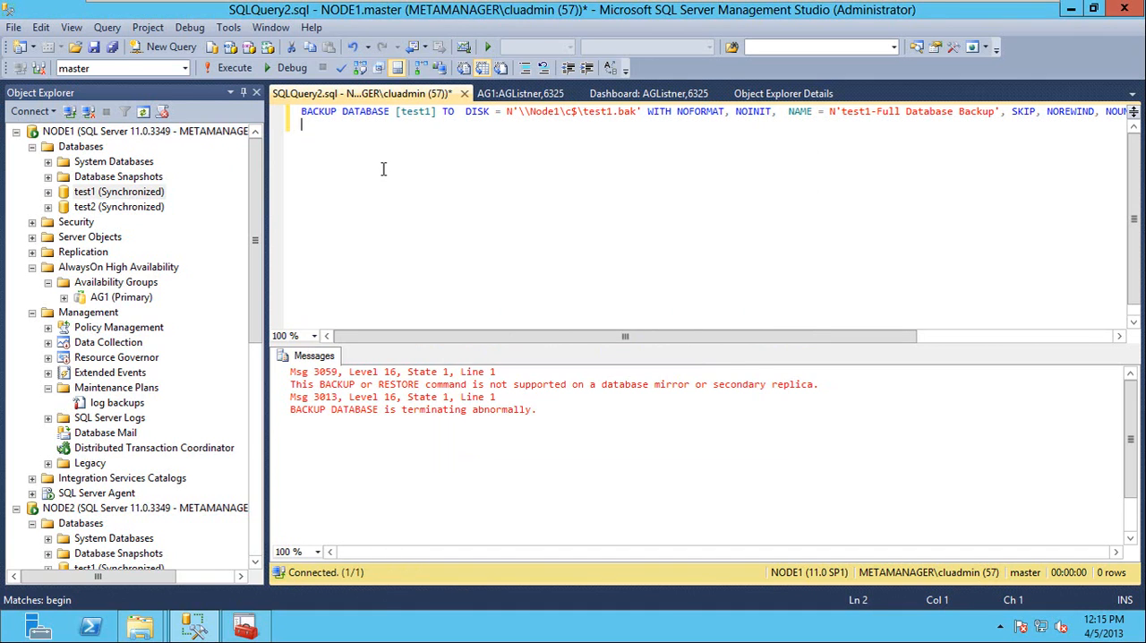
key("F5")
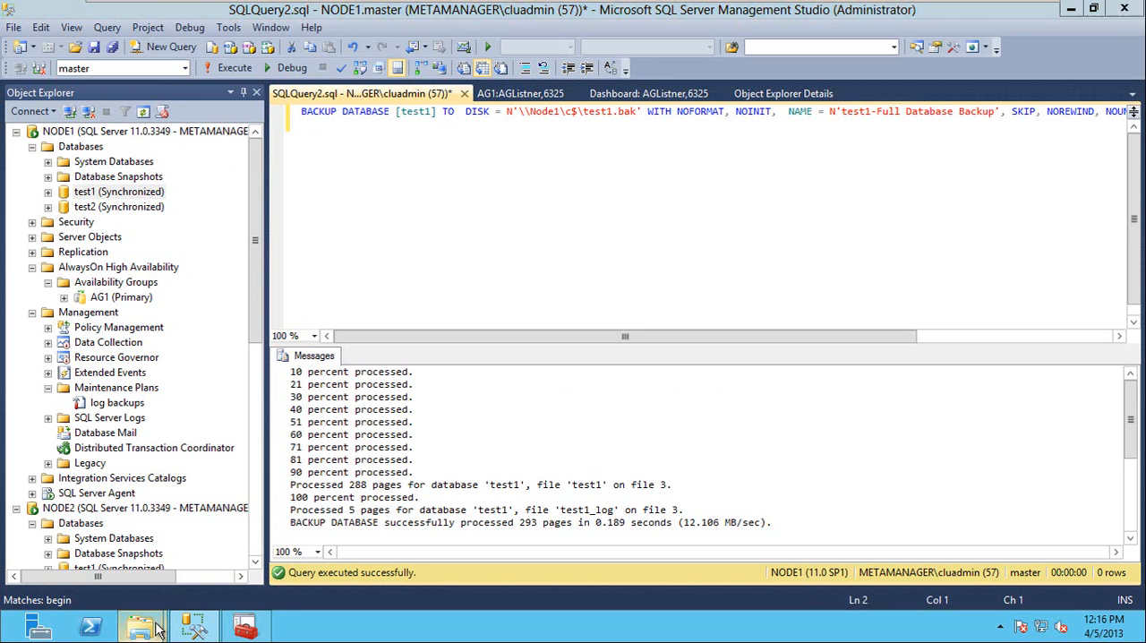
Switch to File Explorer and check the test1.bak backup file on Local Disk (C:).
mouse_move(142, 627)
left_click(358, 489)
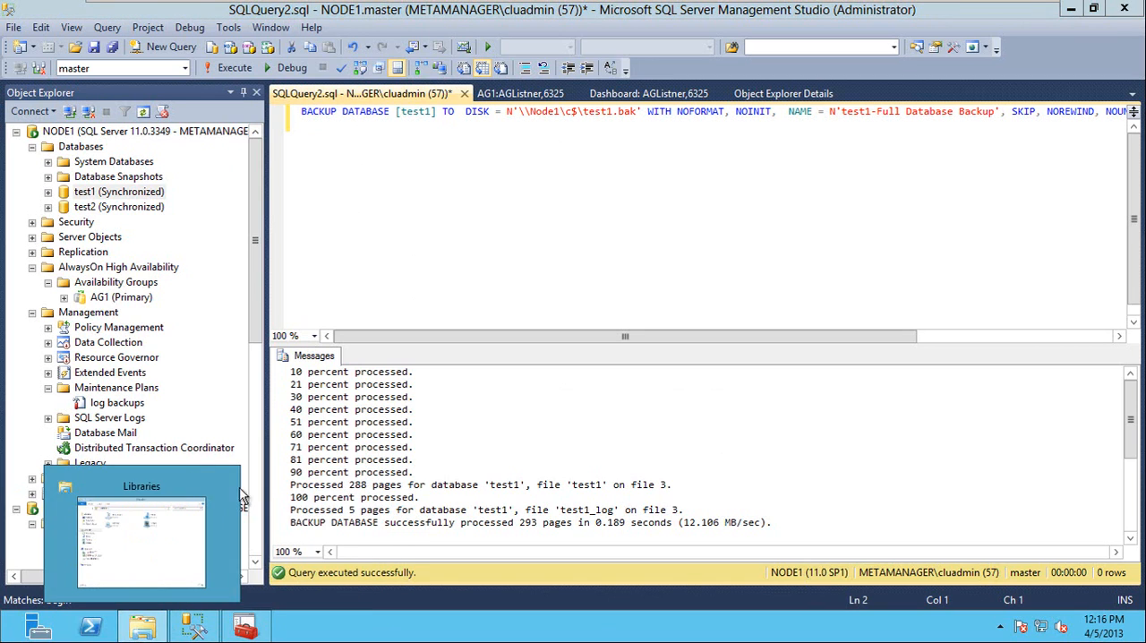
left_click(152, 537)
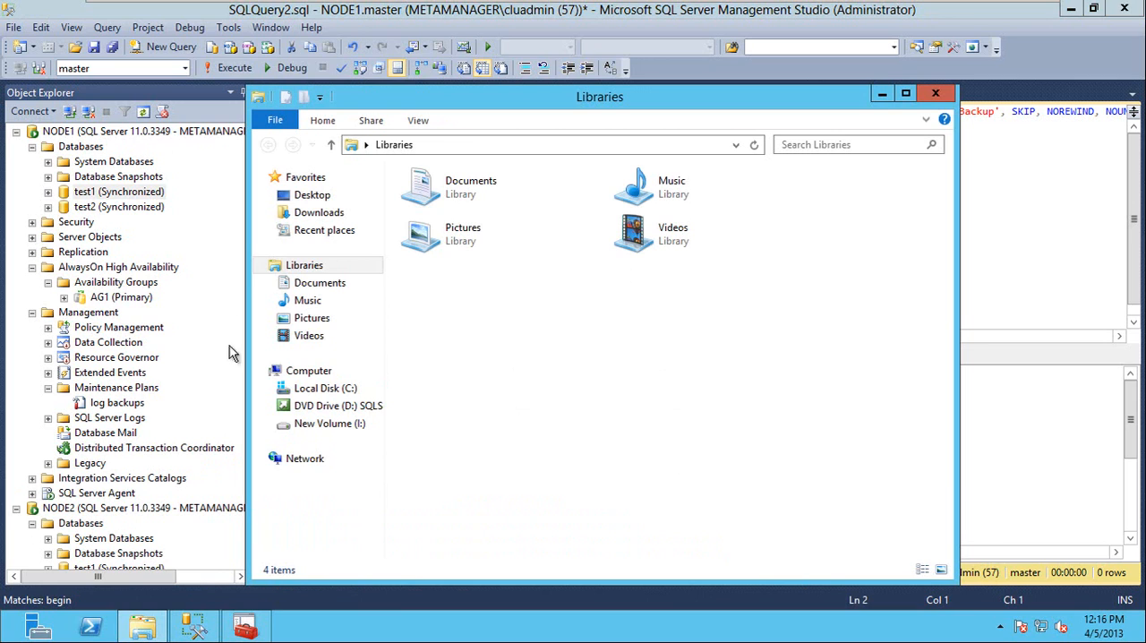
double_click(486, 98)
left_click(78, 307)
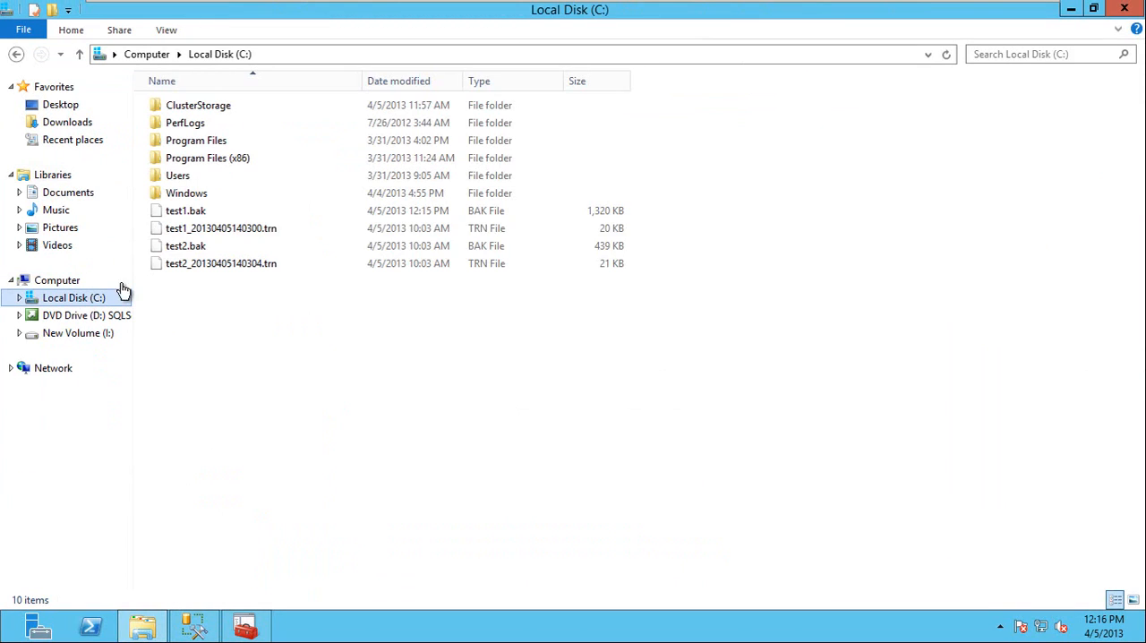
left_click(192, 213)
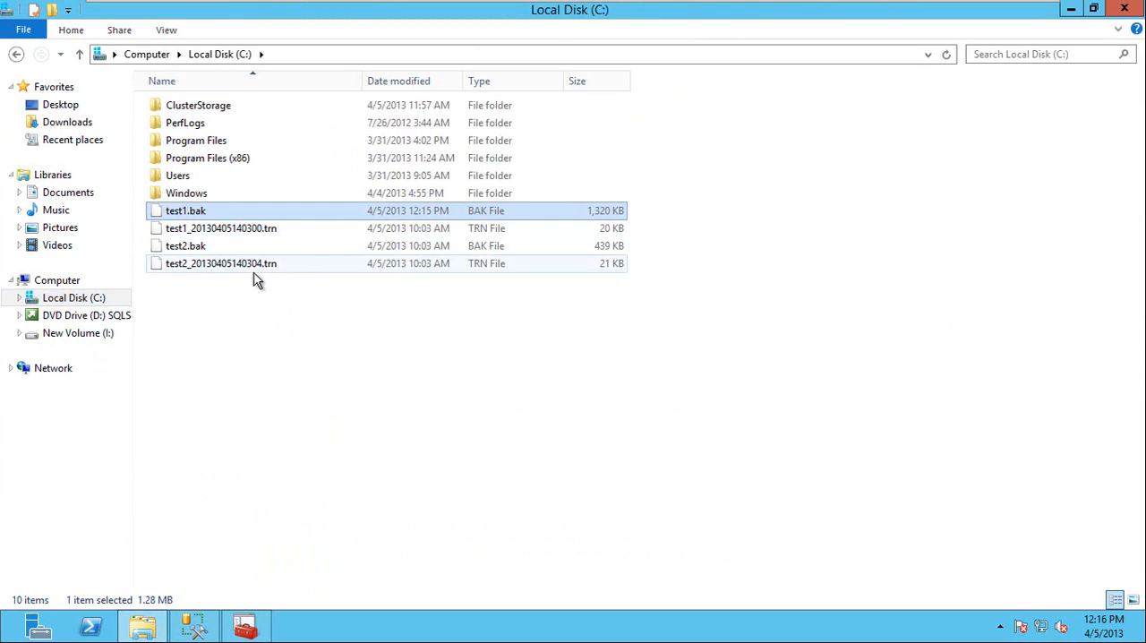
Return to SQL Server Management Studio and start a backup of NODE1's test1 database with the backup type set to Transaction Log.
left_click(195, 630)
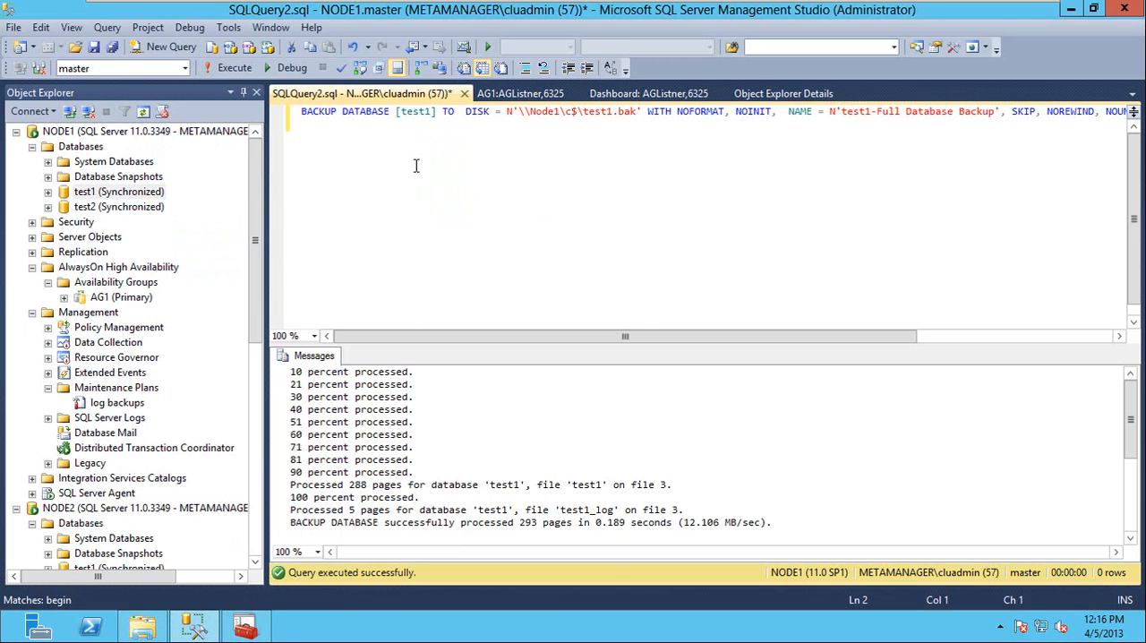
right_click(130, 191)
mouse_move(255, 262)
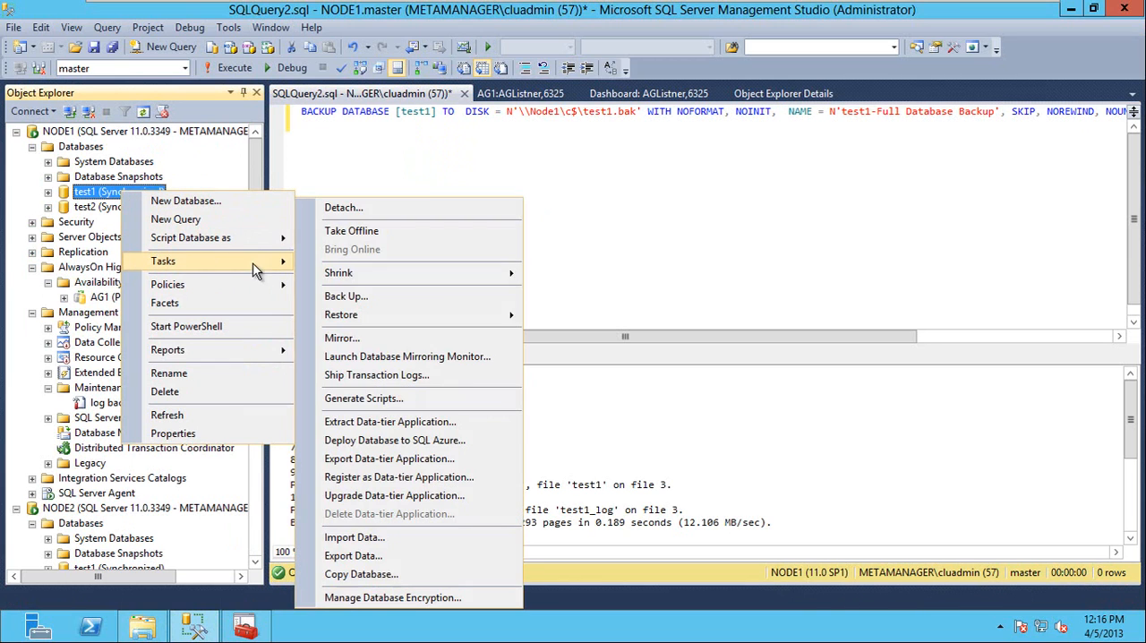
left_click(463, 297)
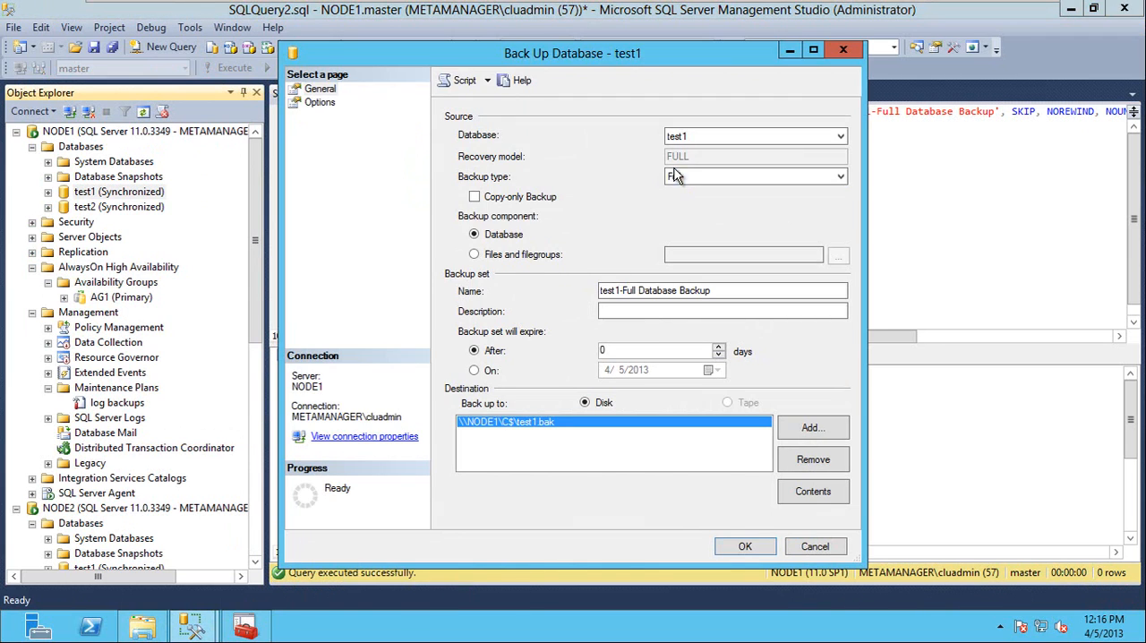
left_click(681, 176)
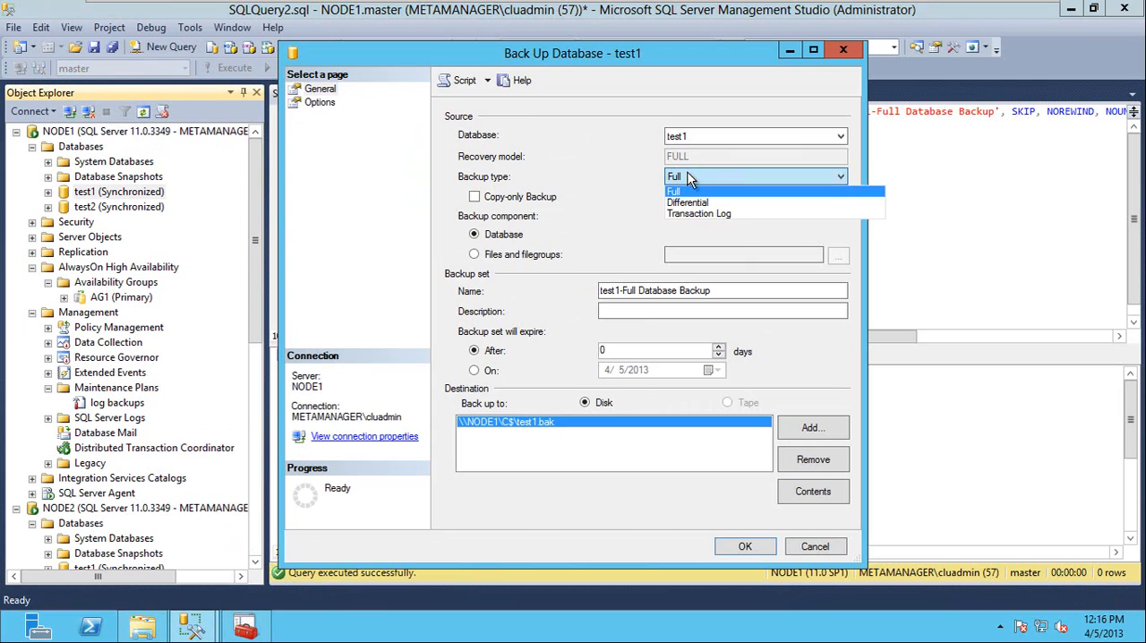
left_click(701, 217)
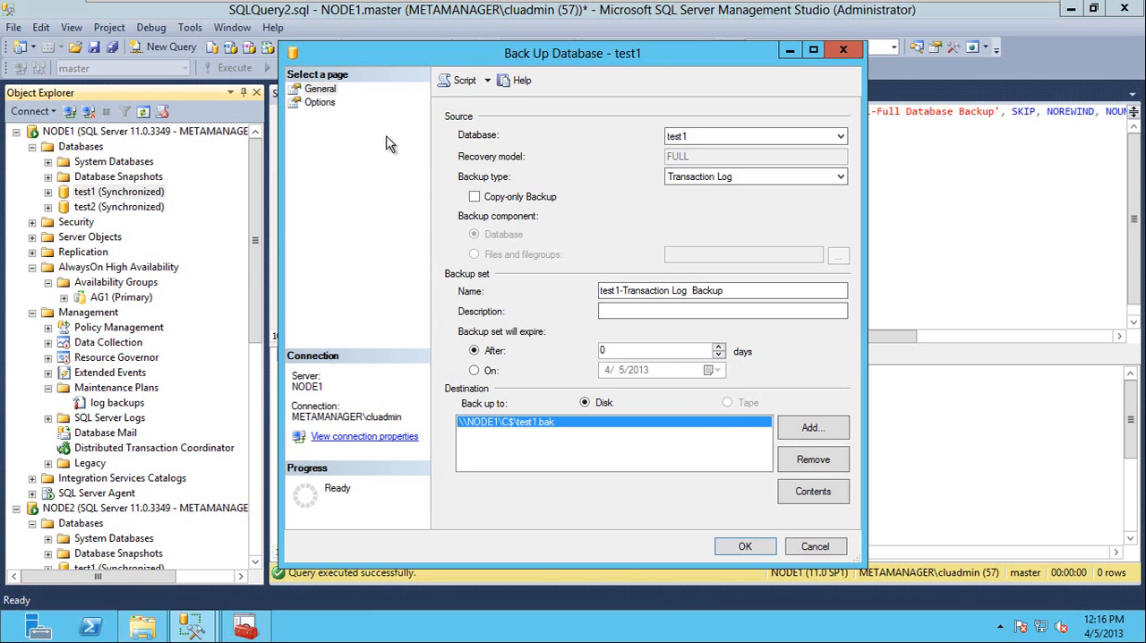
Review the transaction log backup's options, script the backup to the clipboard, and cancel the dialog without running it.
left_click(328, 102)
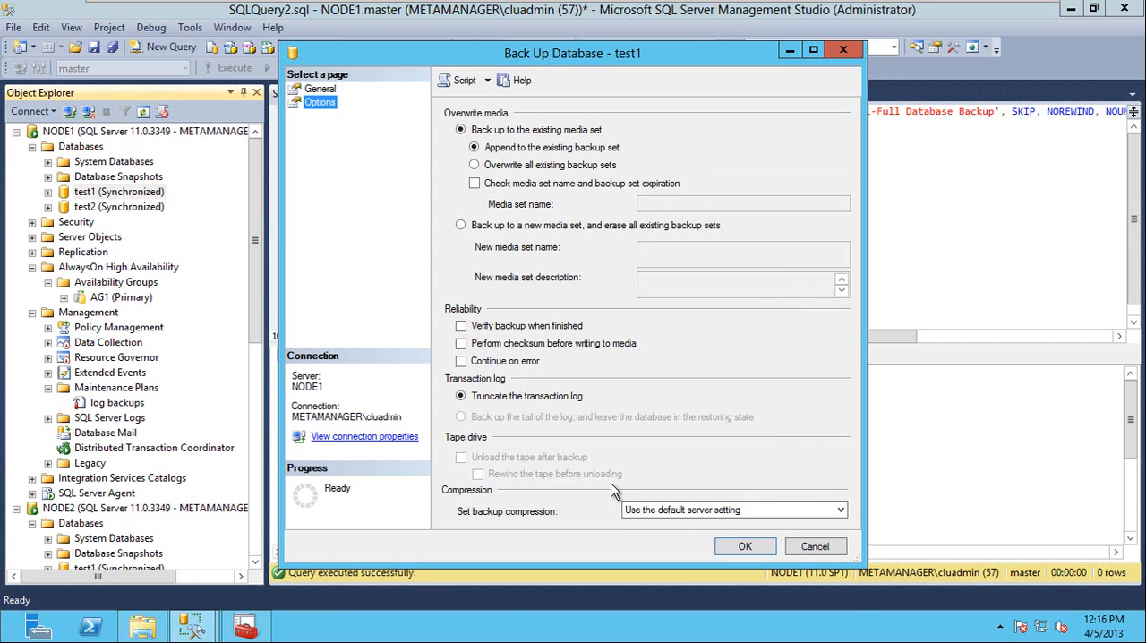
left_click(488, 82)
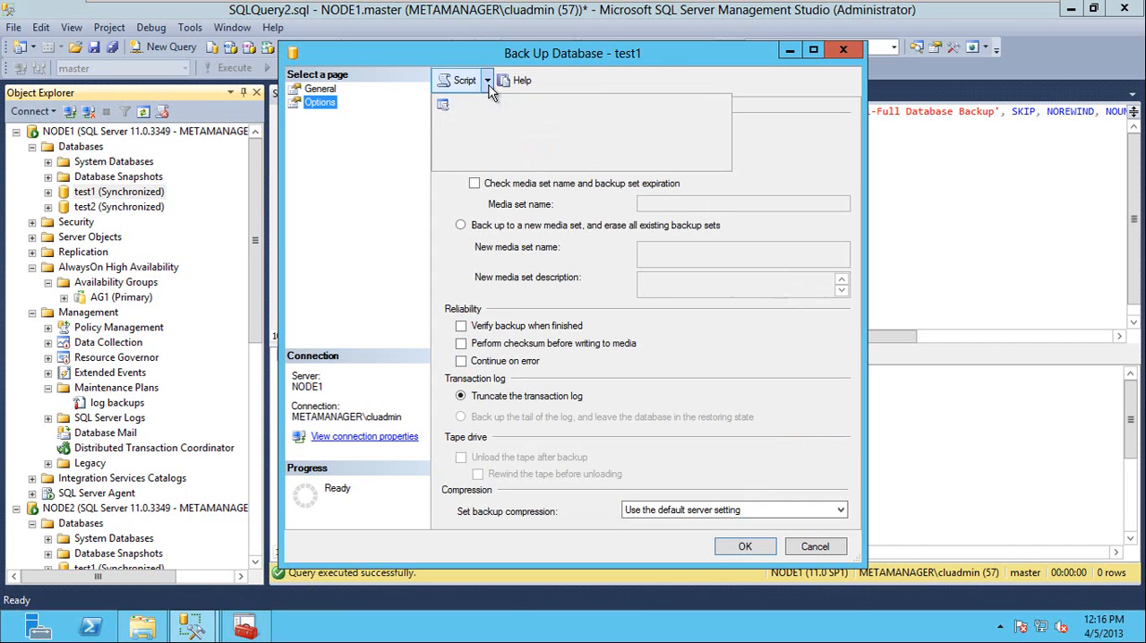
left_click(541, 143)
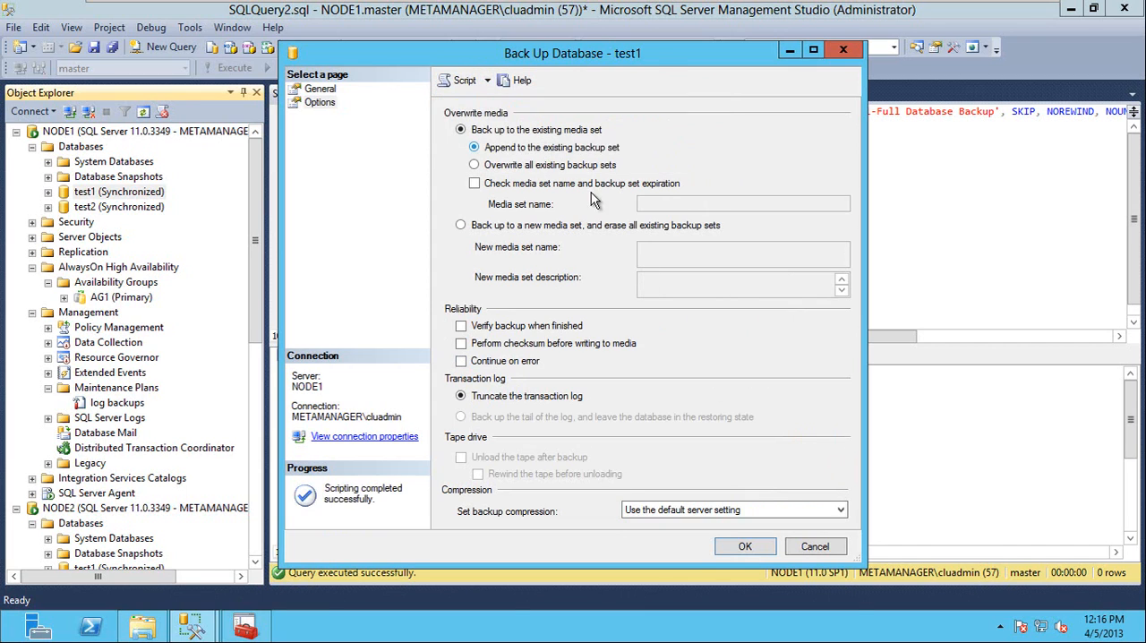
left_click(815, 548)
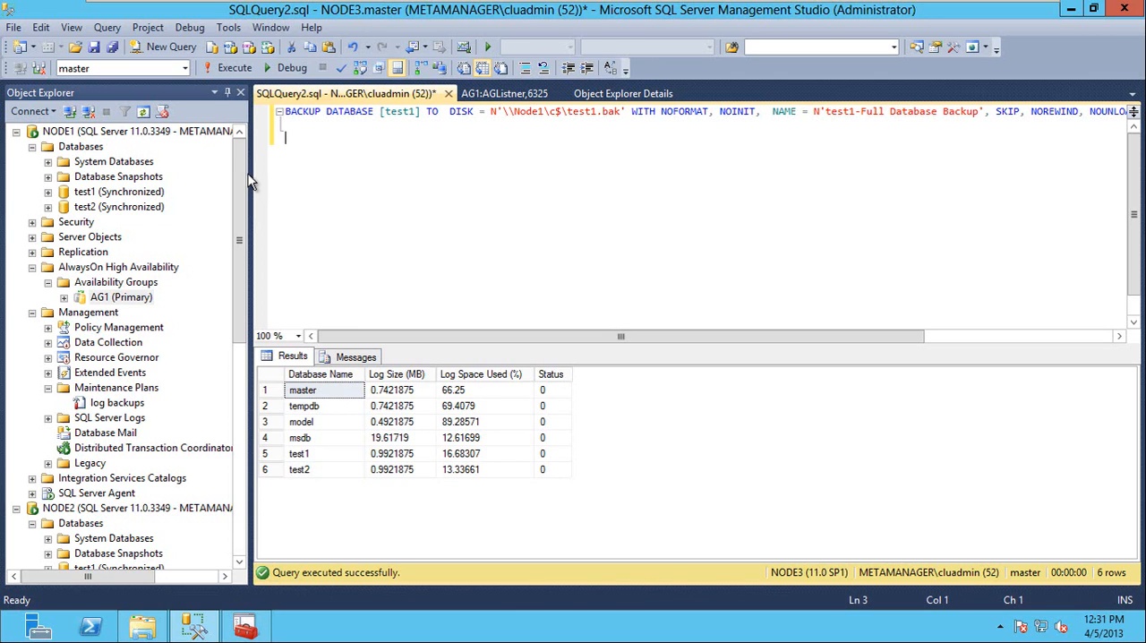
Start a new availability group on NODE1 with the wizard, enter AG as its name, and proceed to the database selection.
left_click(101, 283)
right_click(101, 283)
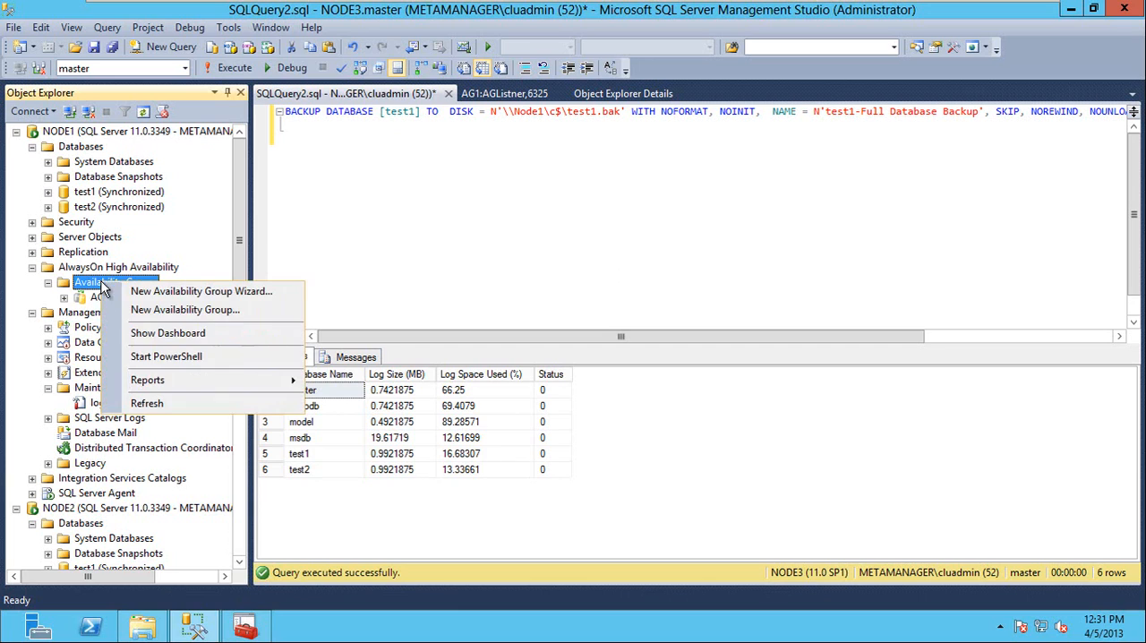
left_click(246, 309)
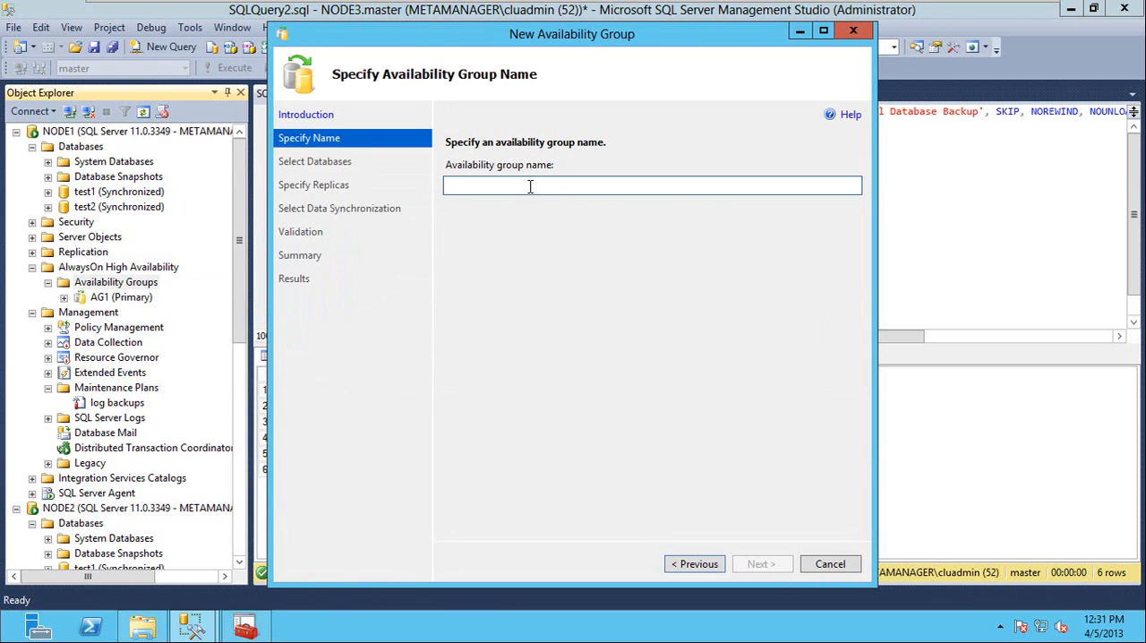
type("AG2")
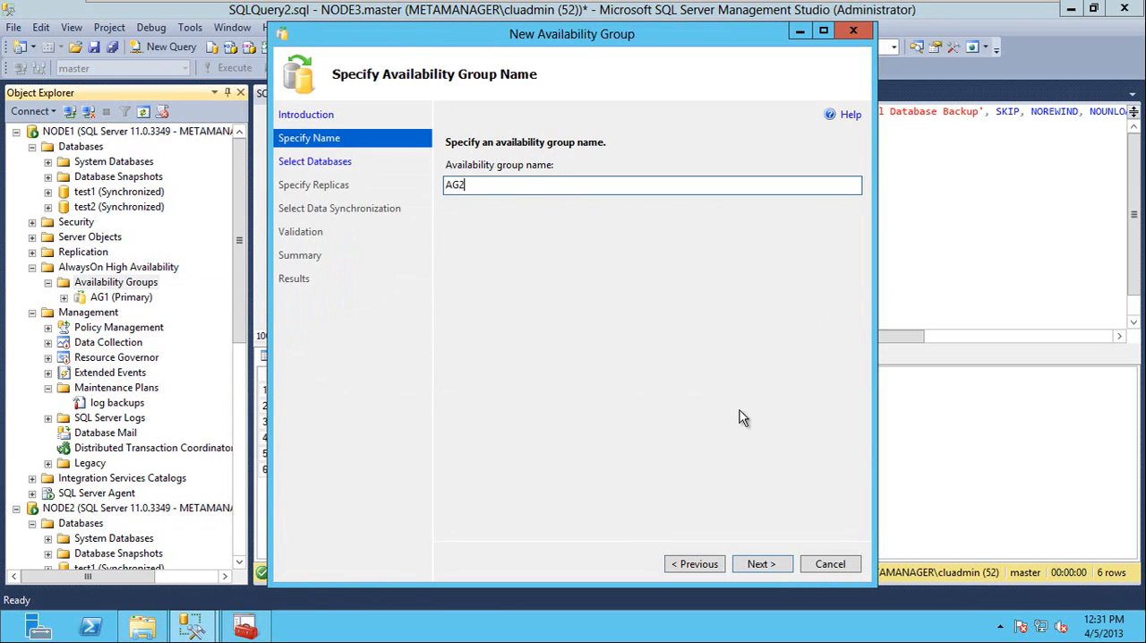
left_click(764, 564)
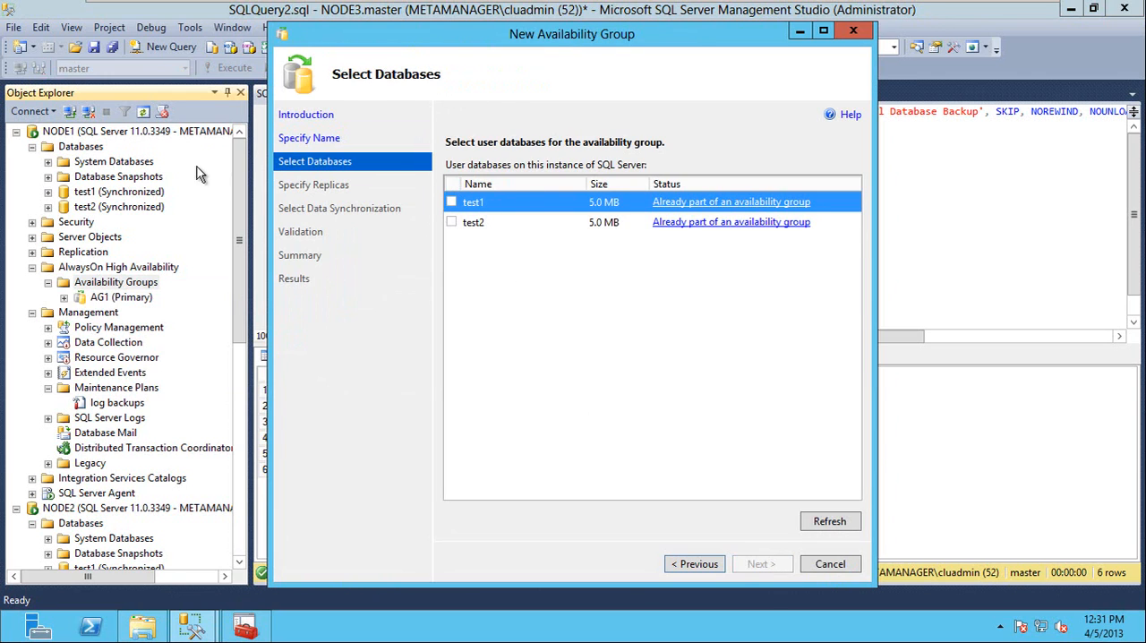
Create a new database named test3 on NODE1 with the default owner and file settings.
key("Escape")
right_click(83, 146)
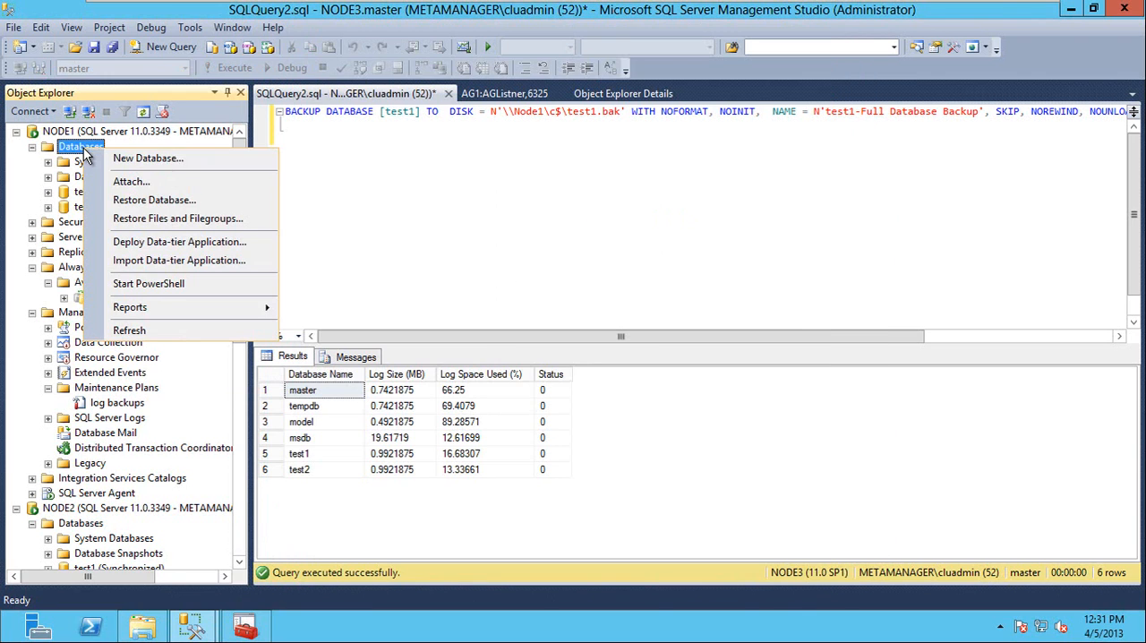
left_click(186, 161)
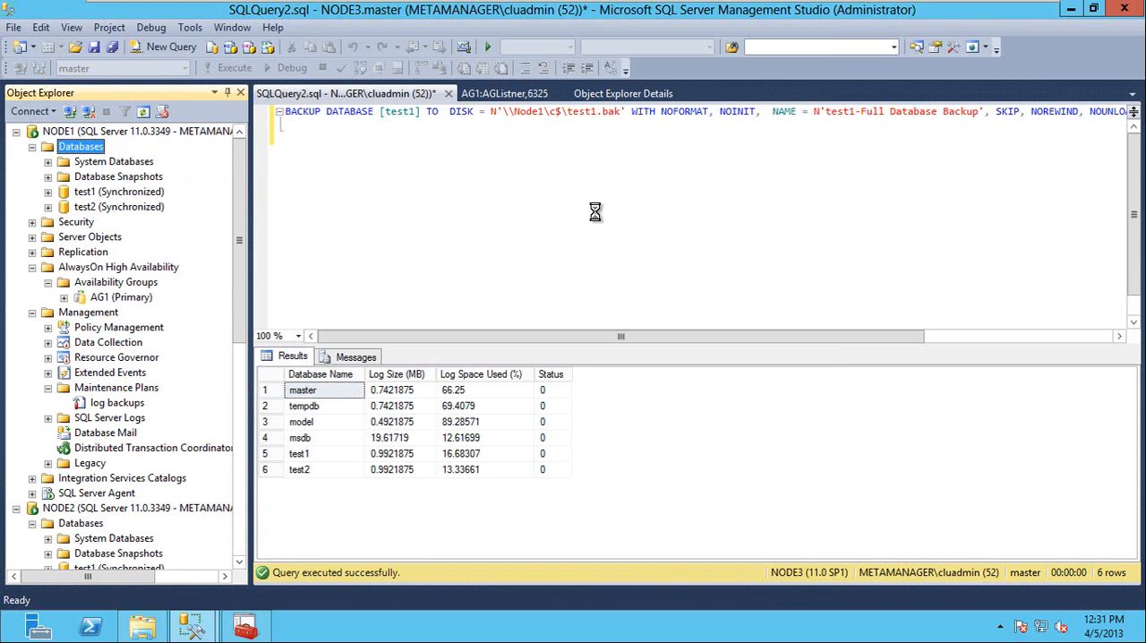
type("TEST")
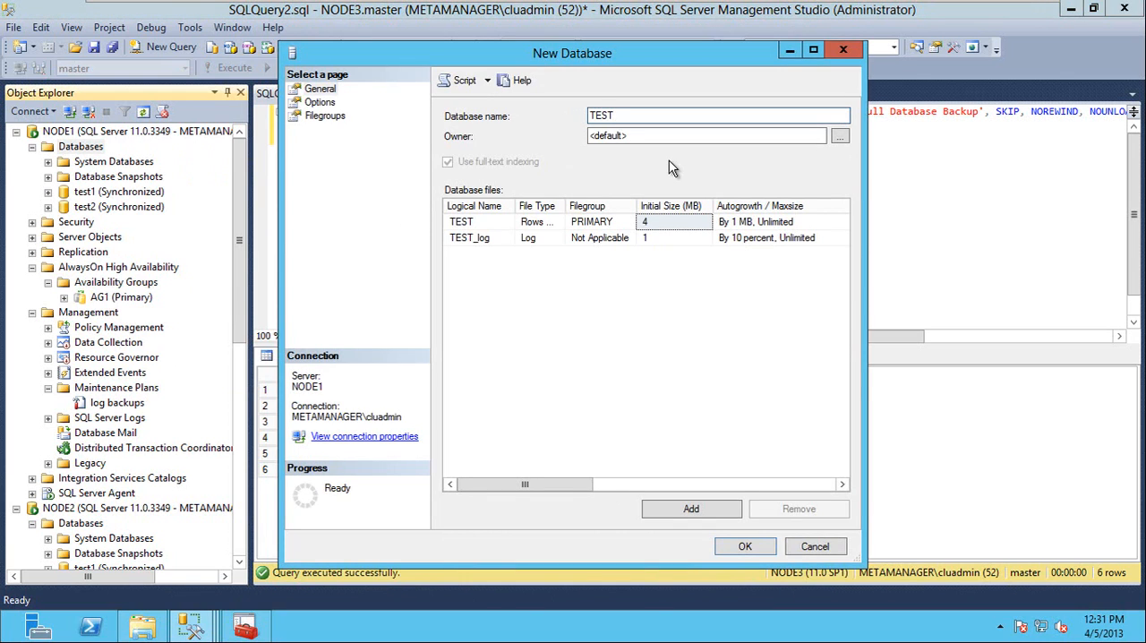
key("BackSpace")
key("BackSpace")
key("BackSpace")
key("BackSpace")
type("test3")
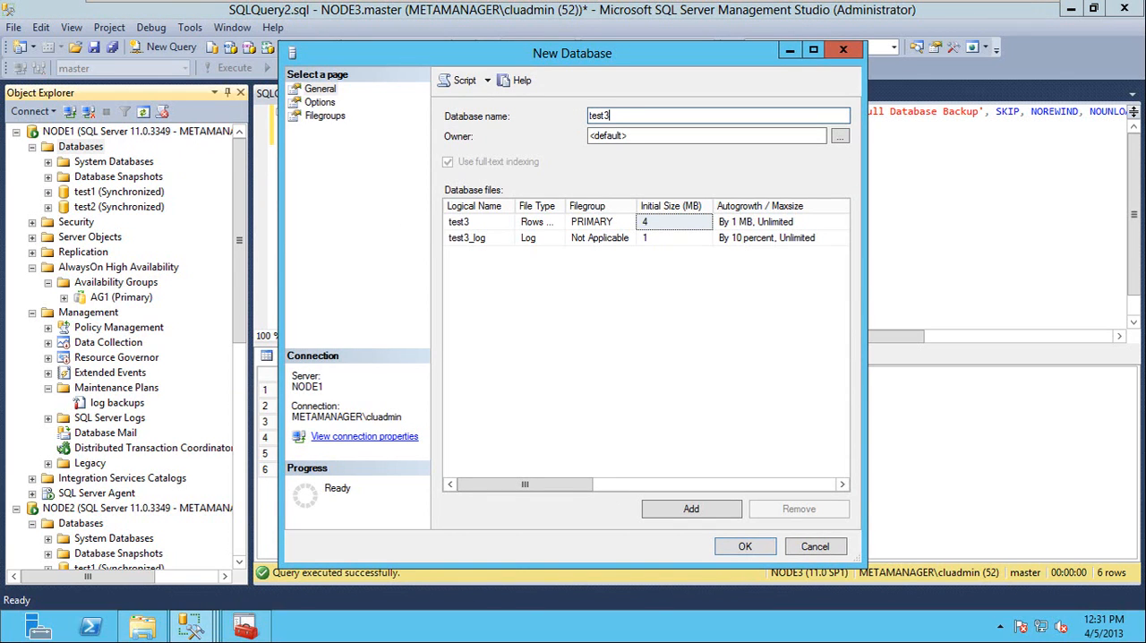
left_click(748, 541)
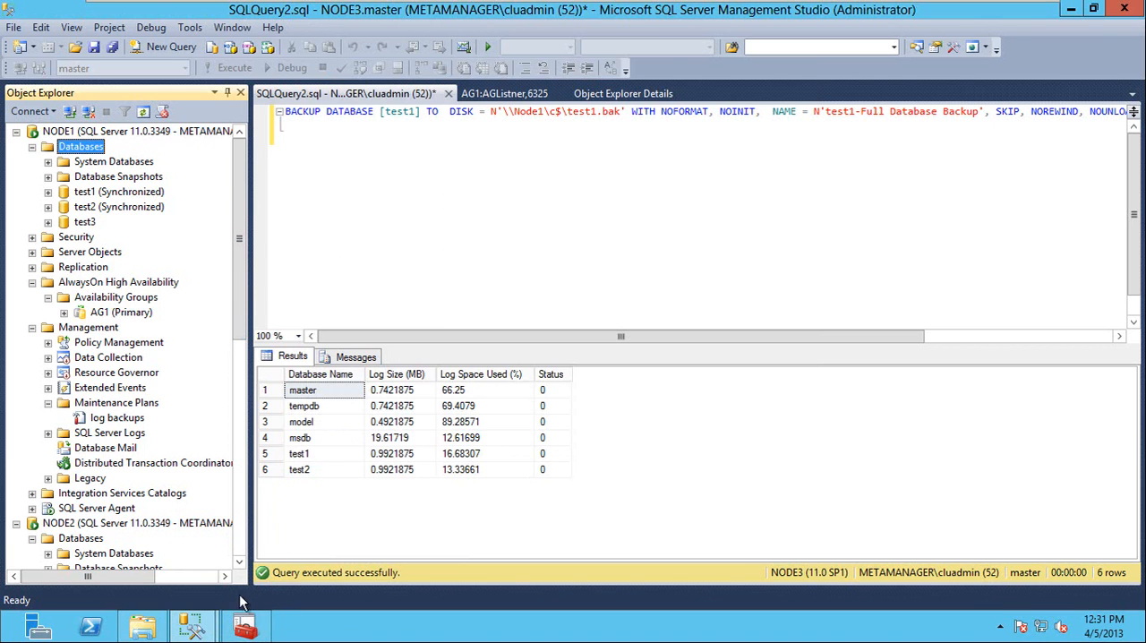
Back up the test3 database in full on NODE1, replacing the default disk destination with c:\test3.bak.
mouse_move(192, 627)
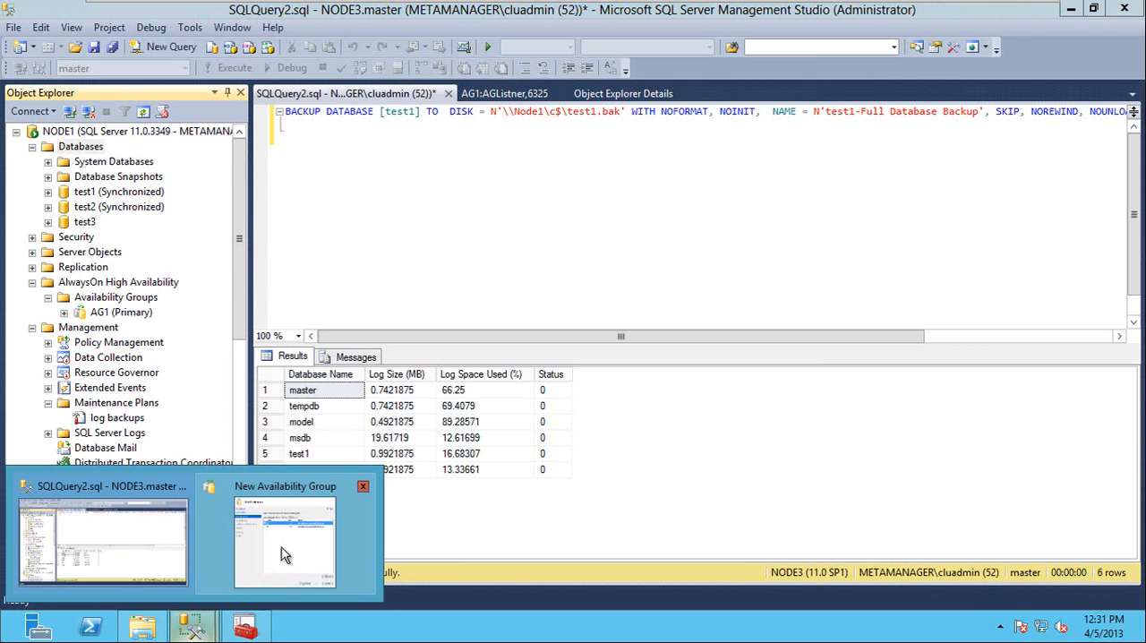
left_click(291, 491)
right_click(91, 222)
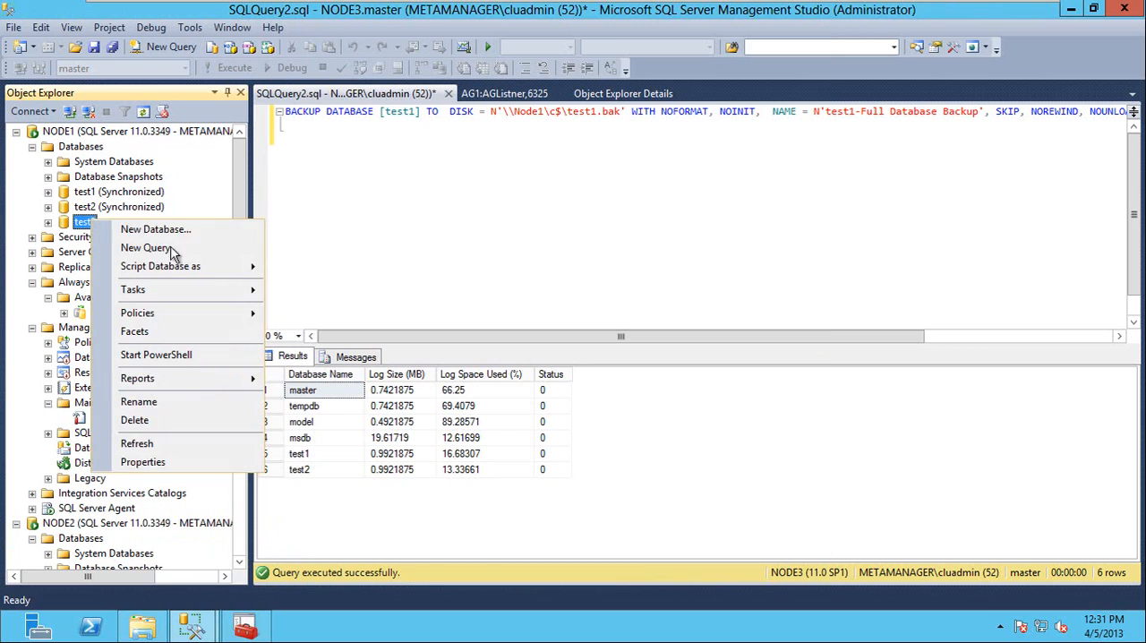
key("Escape")
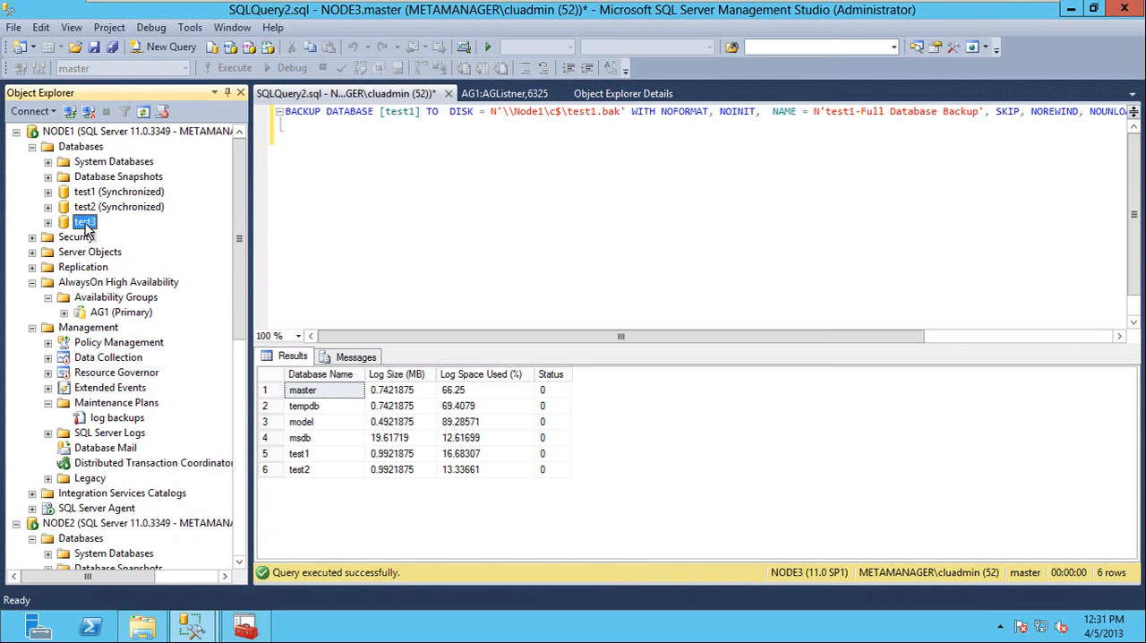
right_click(85, 224)
mouse_move(251, 297)
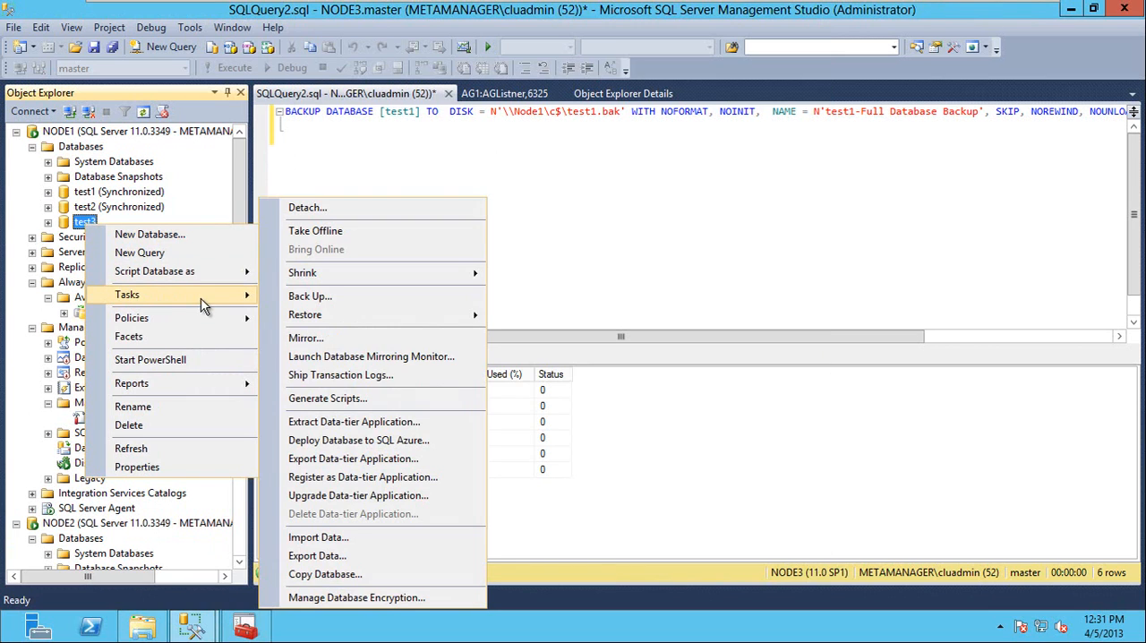
left_click(335, 297)
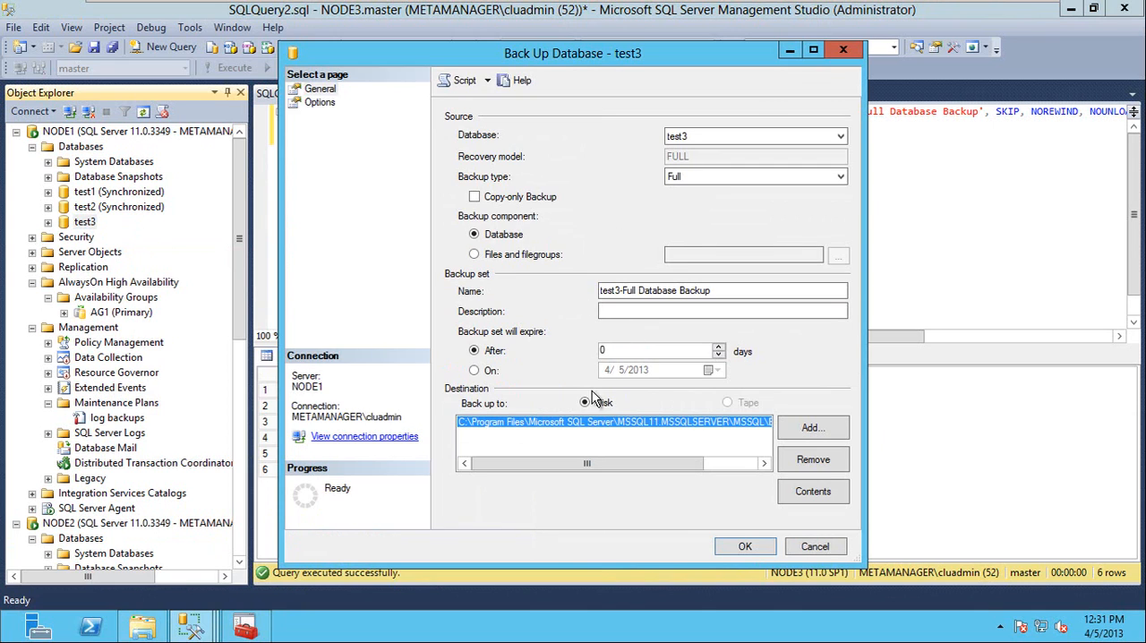
left_click(812, 460)
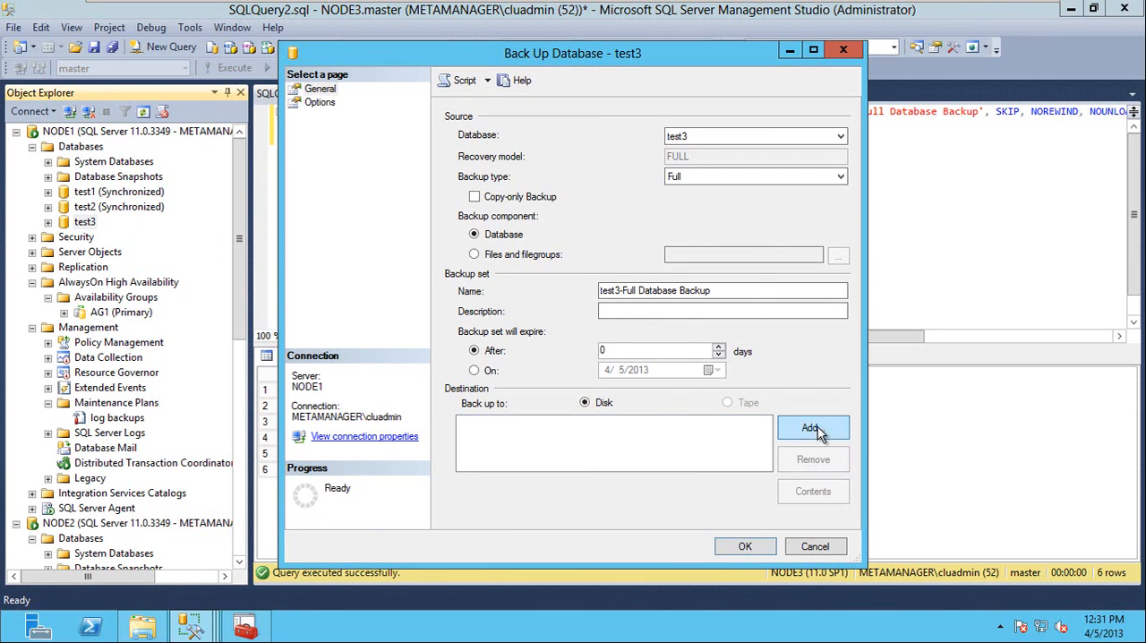
left_click(812, 428)
type("c:\test")
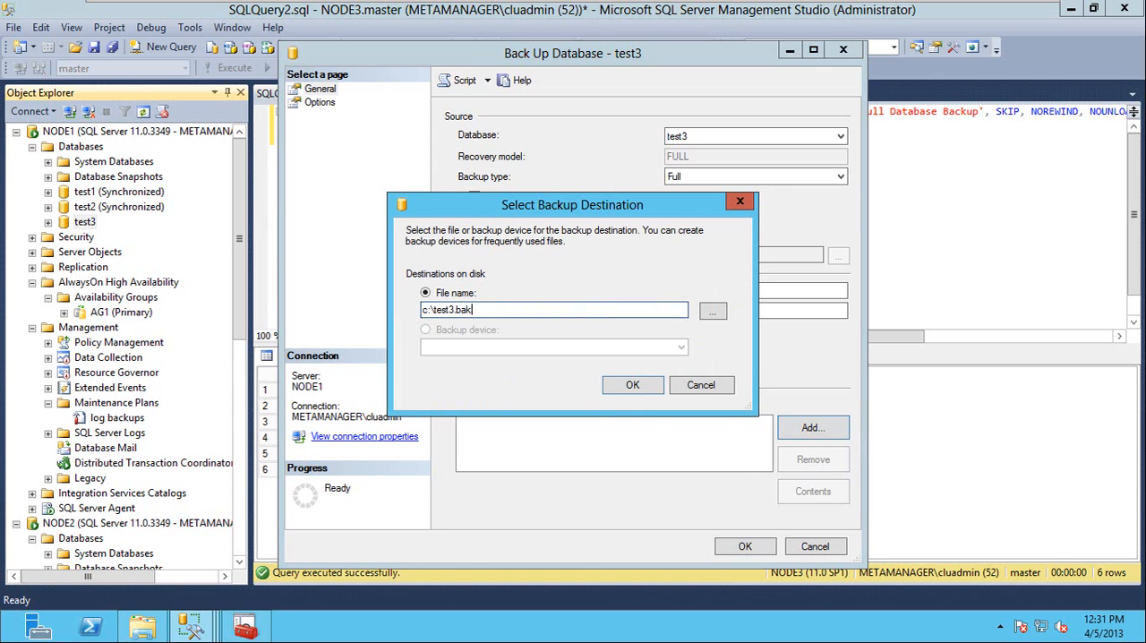
left_click(631, 384)
left_click(745, 547)
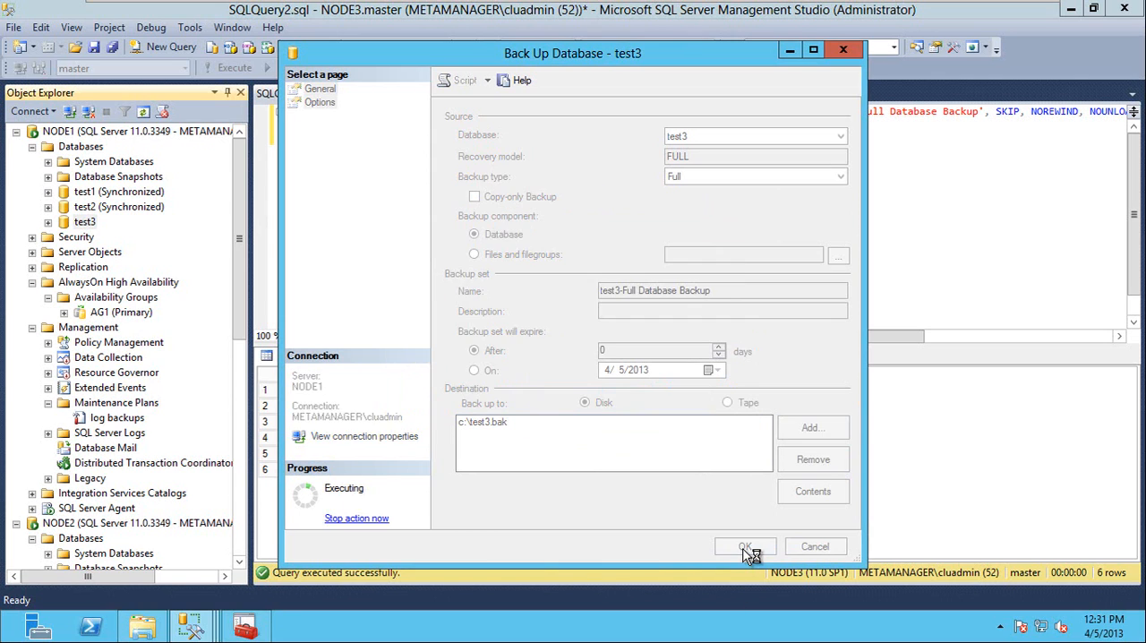
left_click(779, 340)
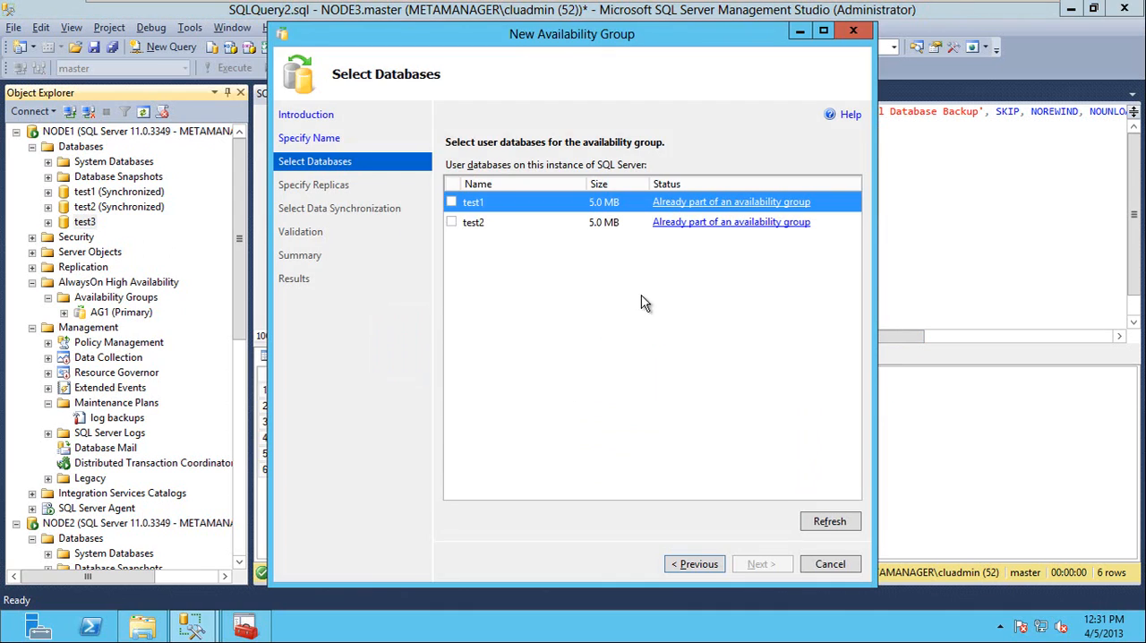
Refresh the new availability group's database list, include test3, and proceed to the replica settings.
left_click(501, 206)
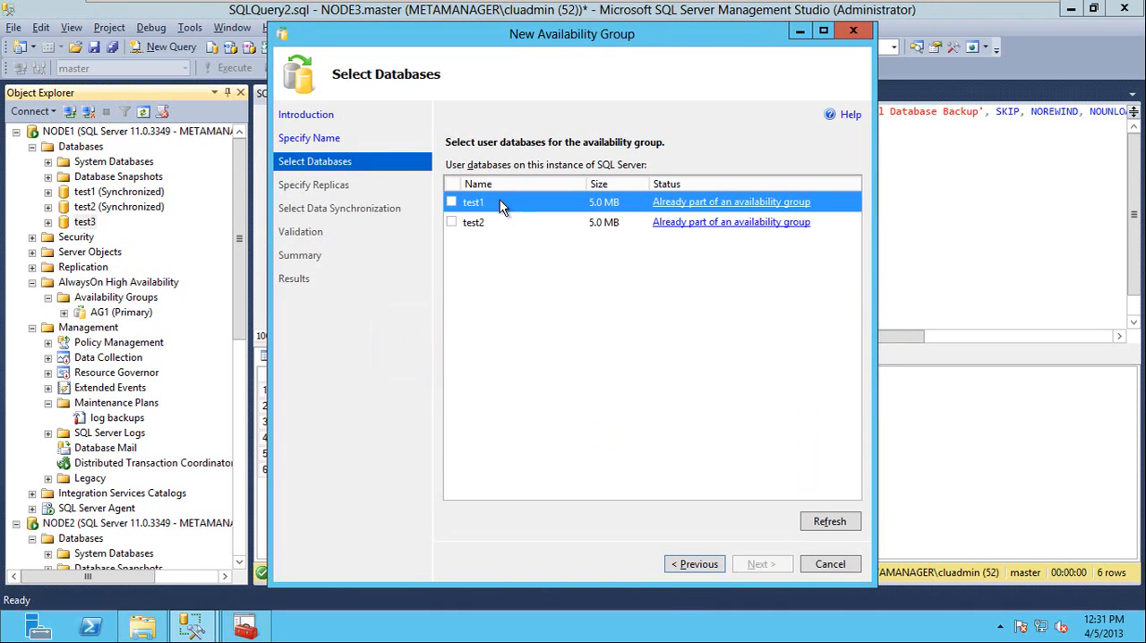
left_click(847, 527)
left_click(452, 242)
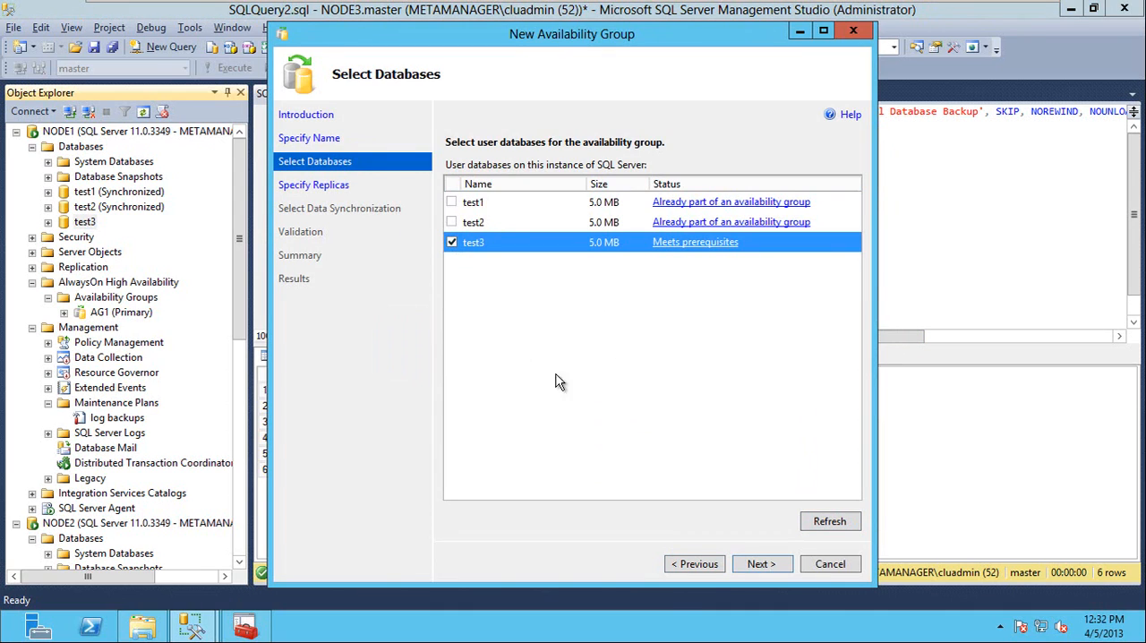
left_click(758, 564)
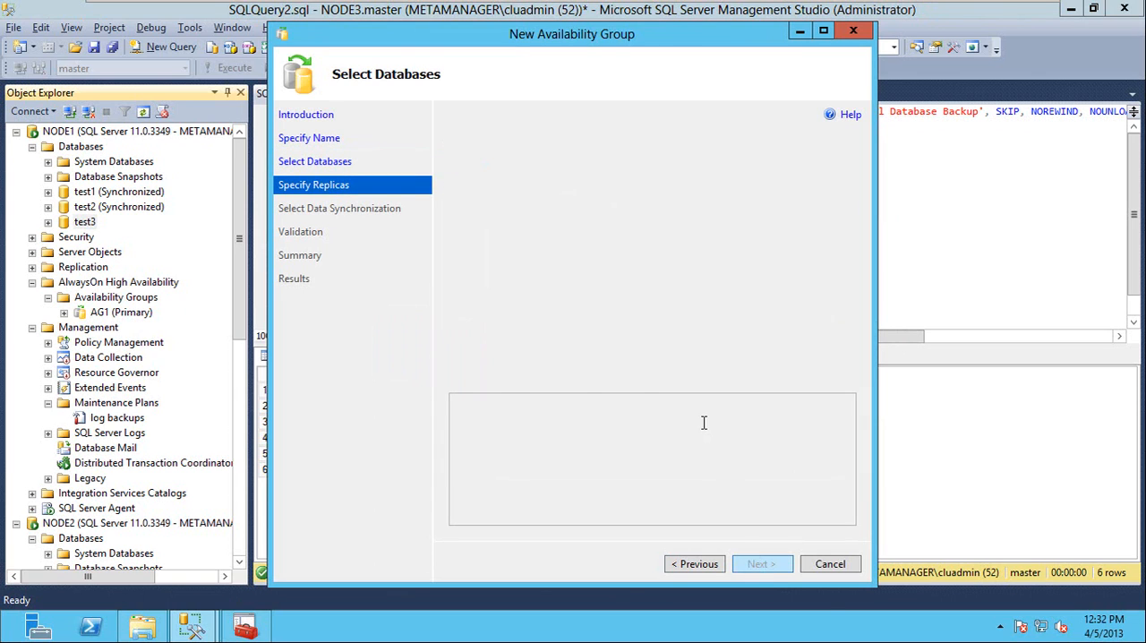
Add NODE2 and NODE3 as secondary replicas of the new availability group using Windows Authentication.
left_click(519, 375)
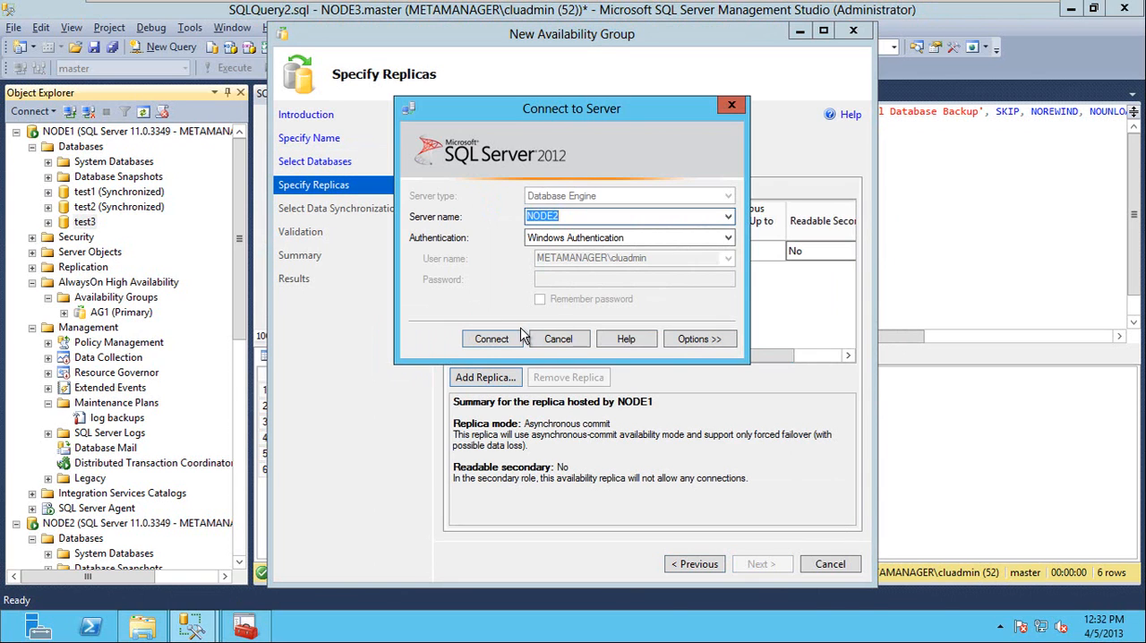
left_click(506, 337)
left_click(512, 374)
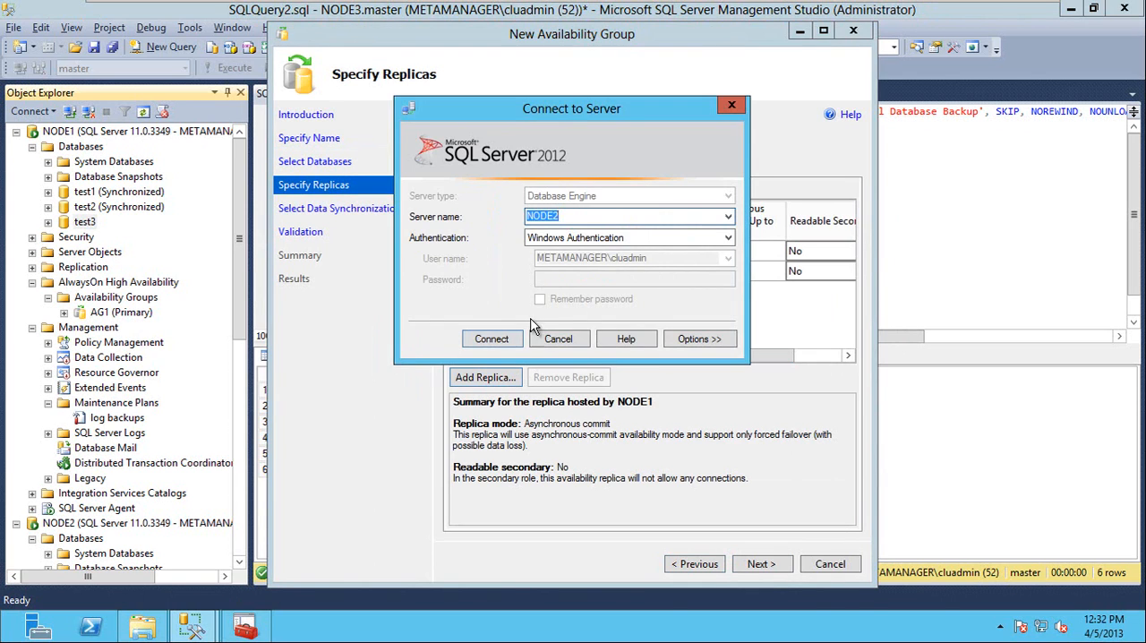
key("Return")
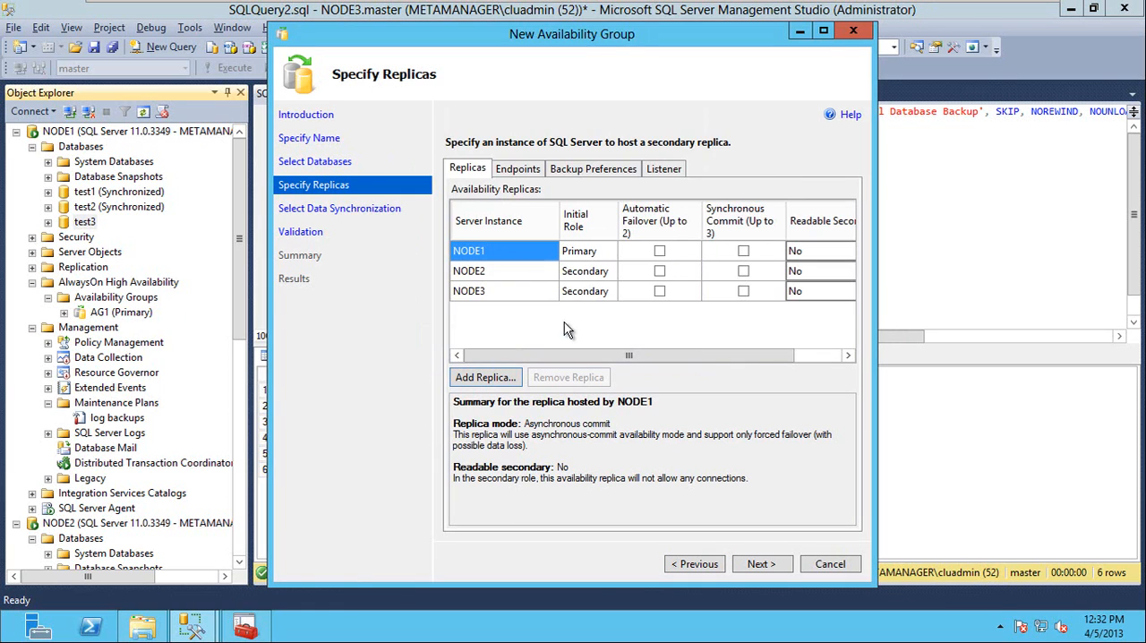
Enable automatic failover with synchronous commit for NODE1 and NODE3, and synchronous commit only for NODE2.
left_click(660, 251)
left_click(660, 272)
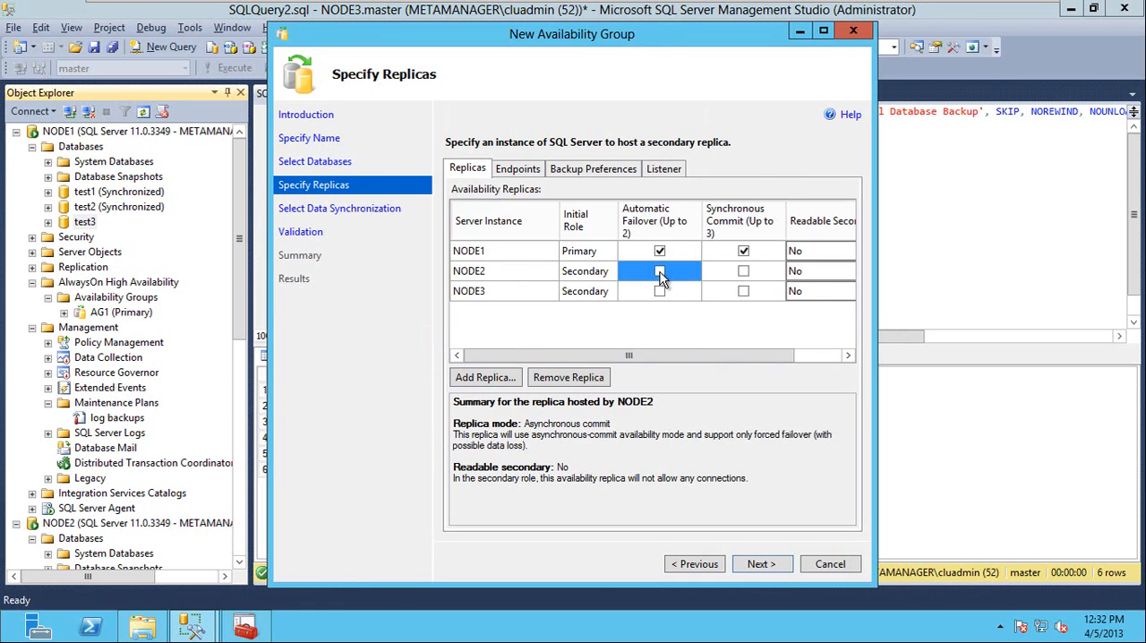
left_click(660, 273)
left_click(712, 278)
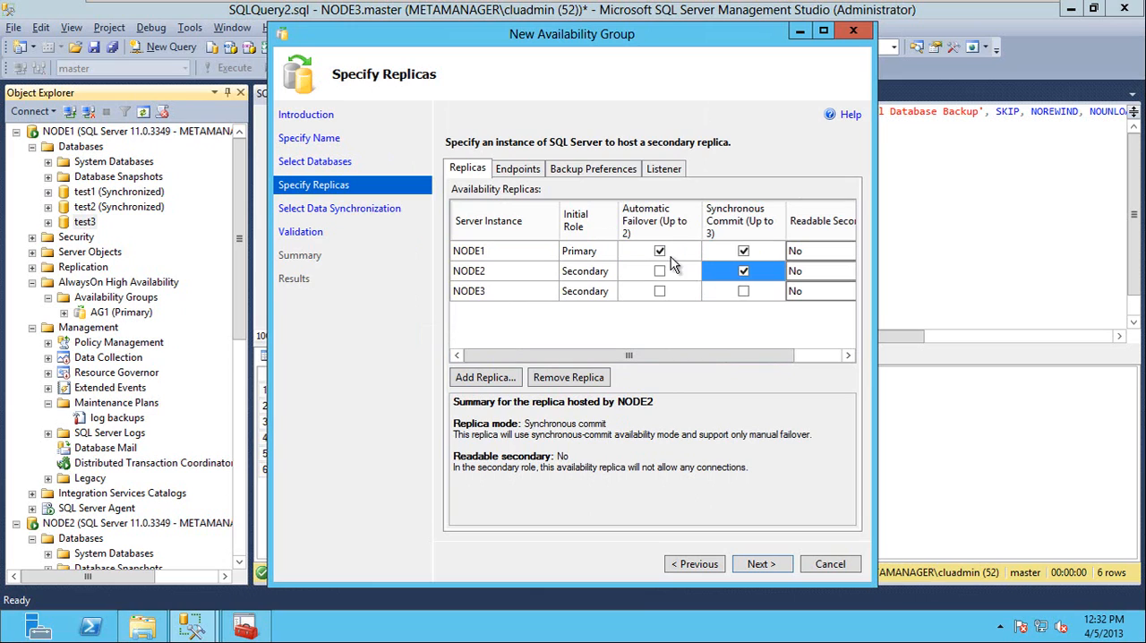
left_click(660, 292)
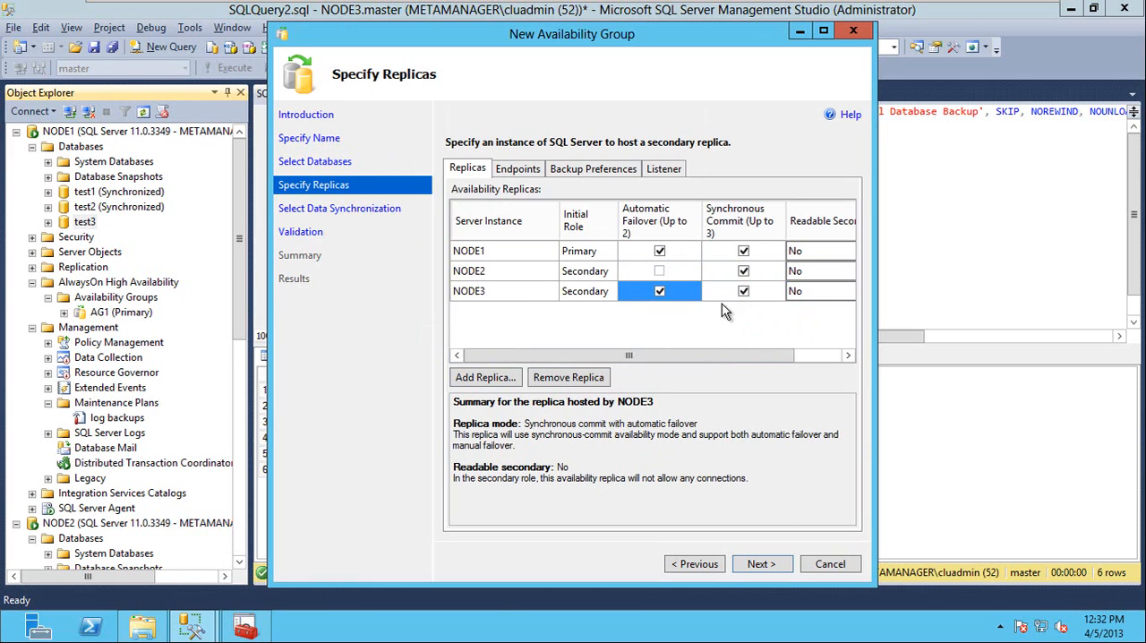
Set Readable Secondary to Yes for the NODE1, NODE2 and NODE3 replicas.
left_click(825, 278)
left_click(823, 274)
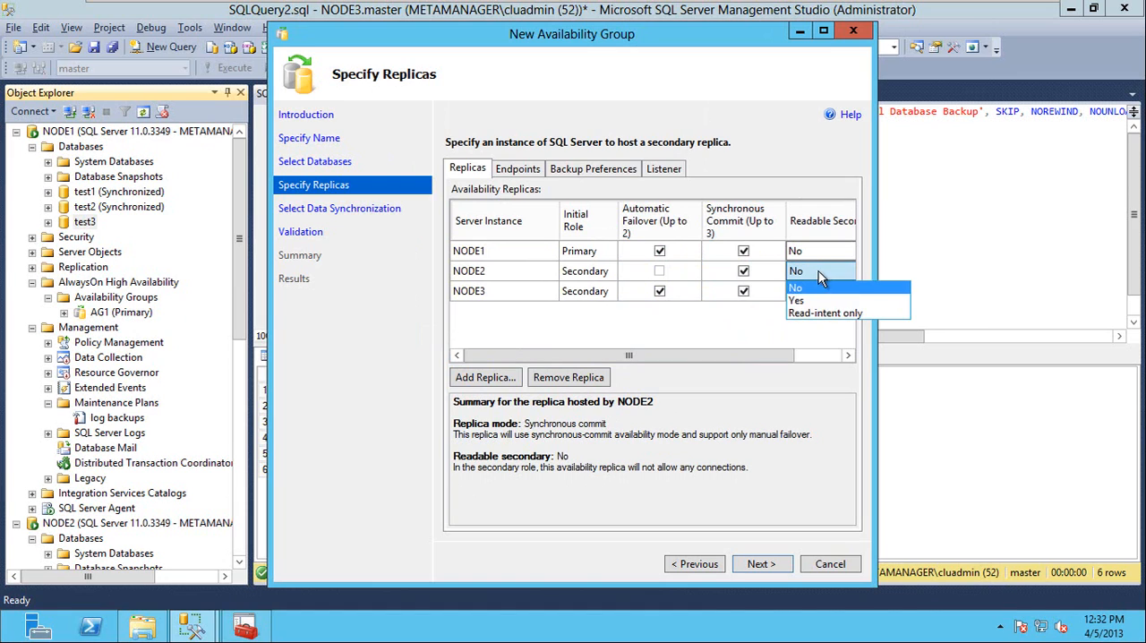
left_click(822, 299)
left_click(819, 255)
left_click(818, 257)
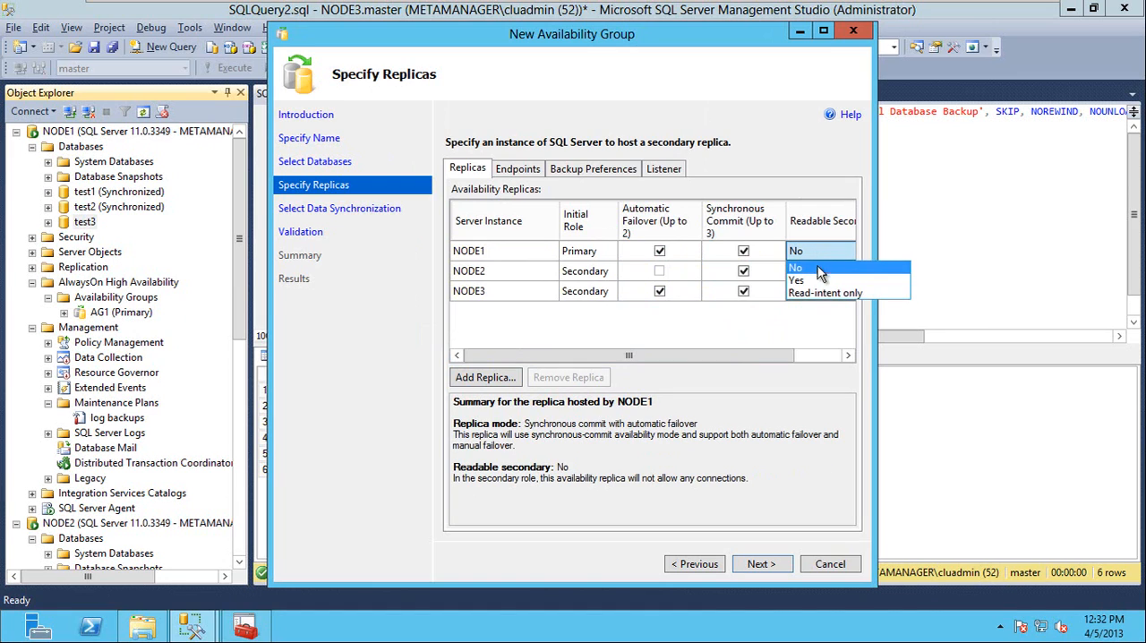
left_click(818, 279)
left_click(816, 291)
left_click(816, 292)
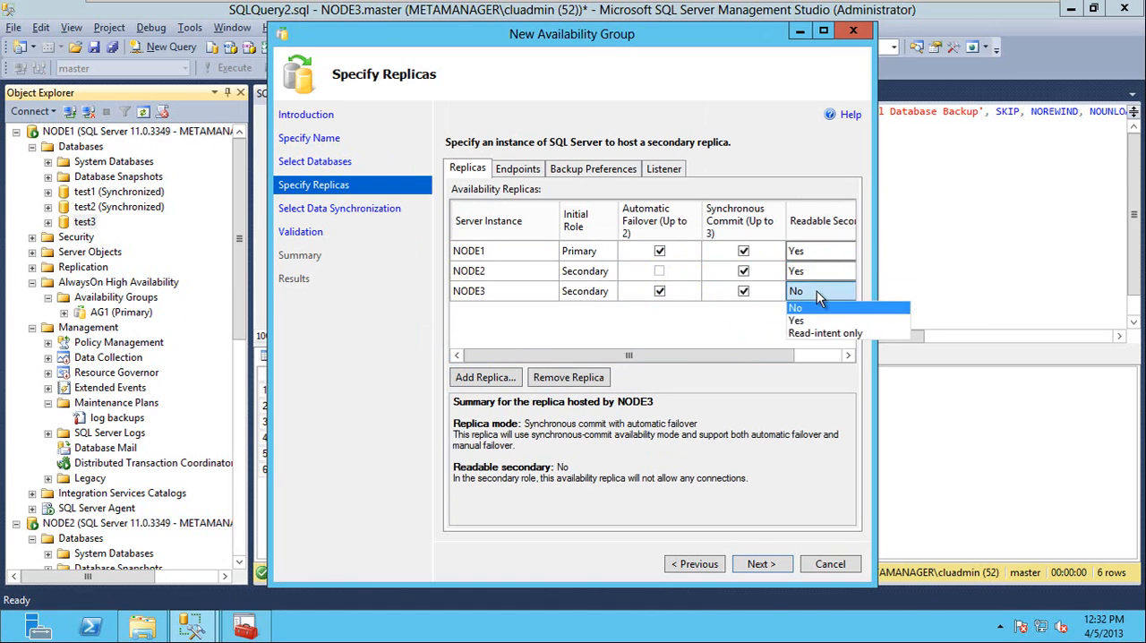
left_click(818, 315)
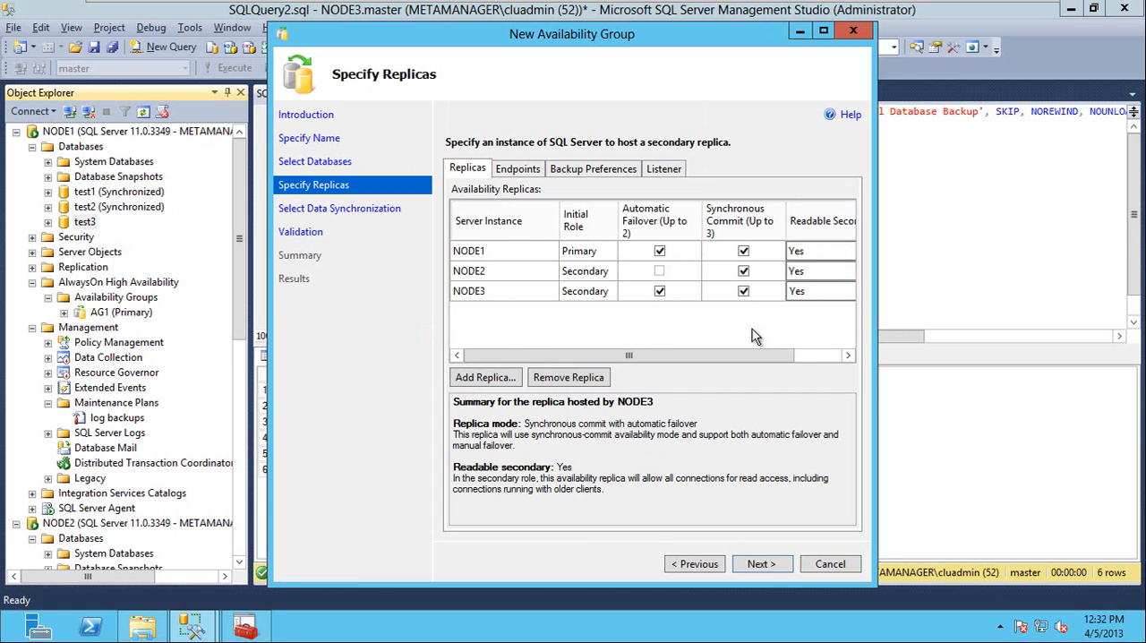
Review the endpoints and backup preferences, and define a static-IP availability group listener named AGListner1 on port 6326.
left_click(834, 356)
left_click(526, 173)
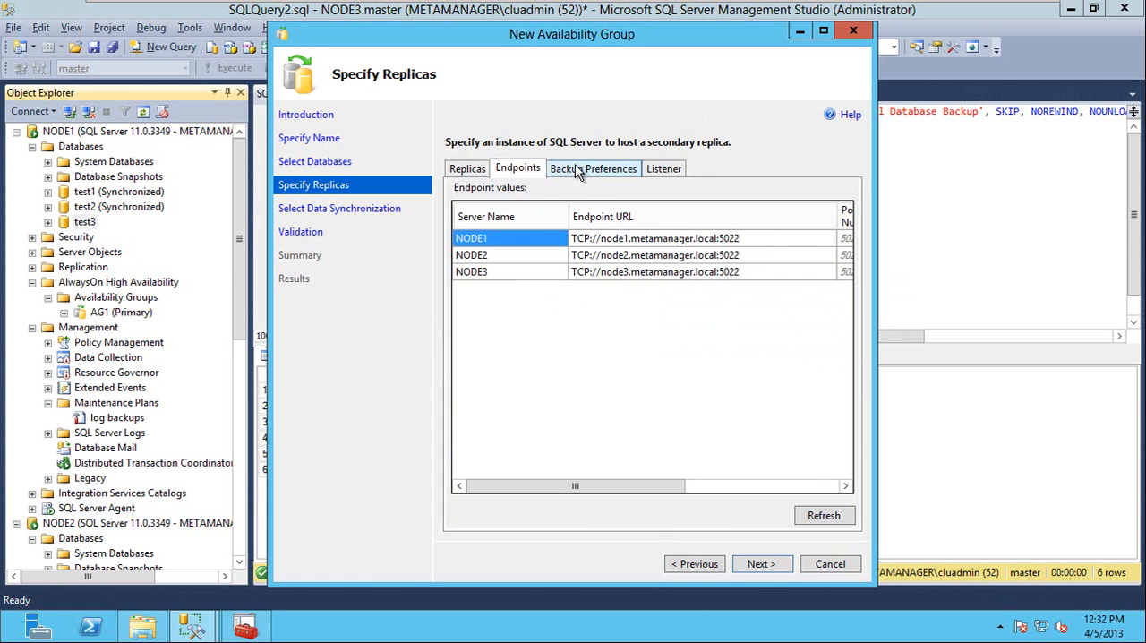
left_click(584, 169)
left_click(664, 170)
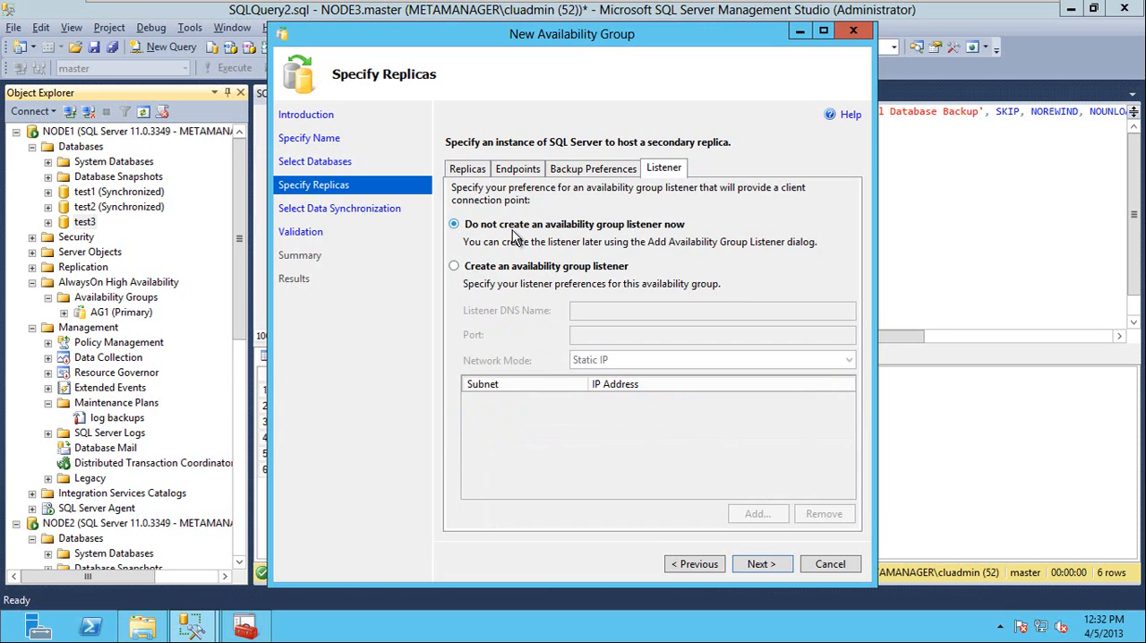
left_click(456, 269)
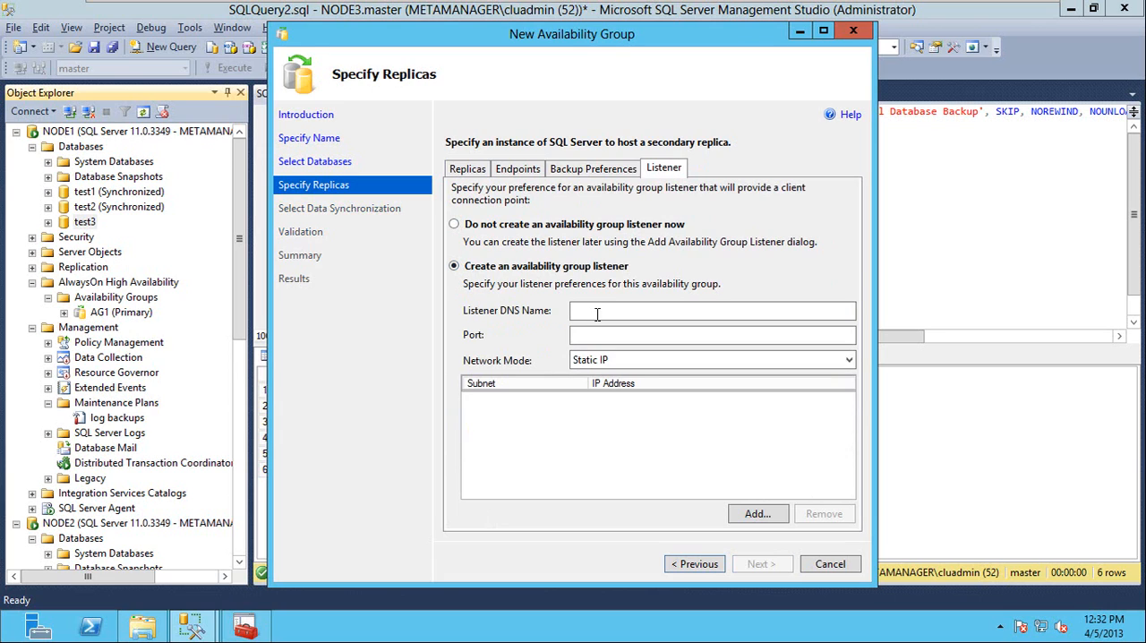
left_click(597, 311)
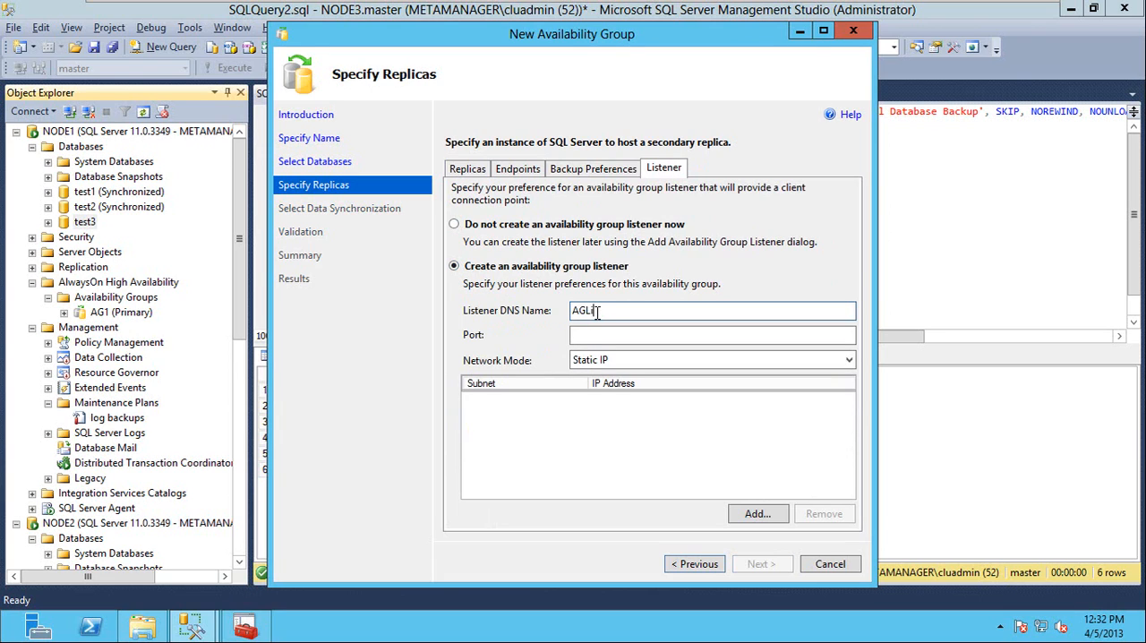
key("Tab")
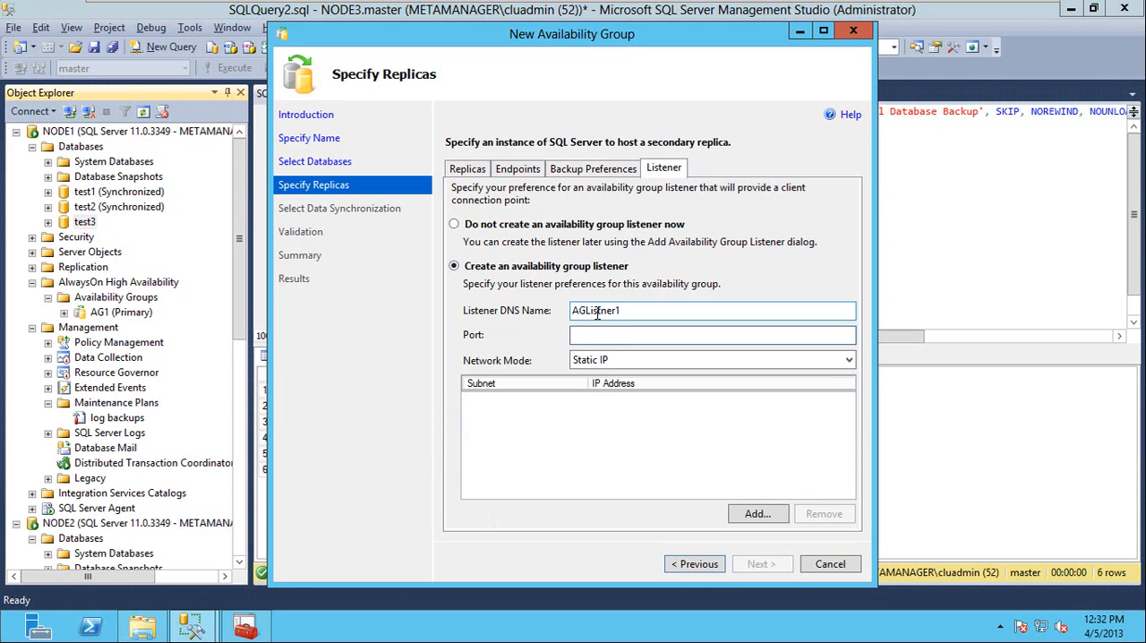
type("6326")
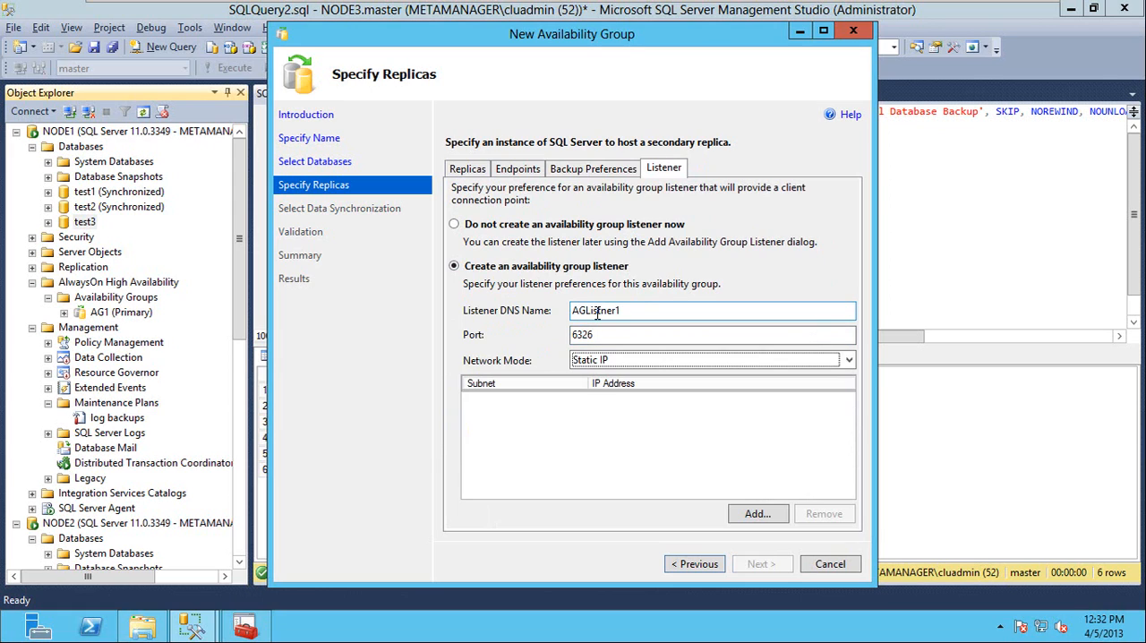
Add the listener IP address 192.168.1.121 on subnet 192.168.1.0/24.
left_click(751, 515)
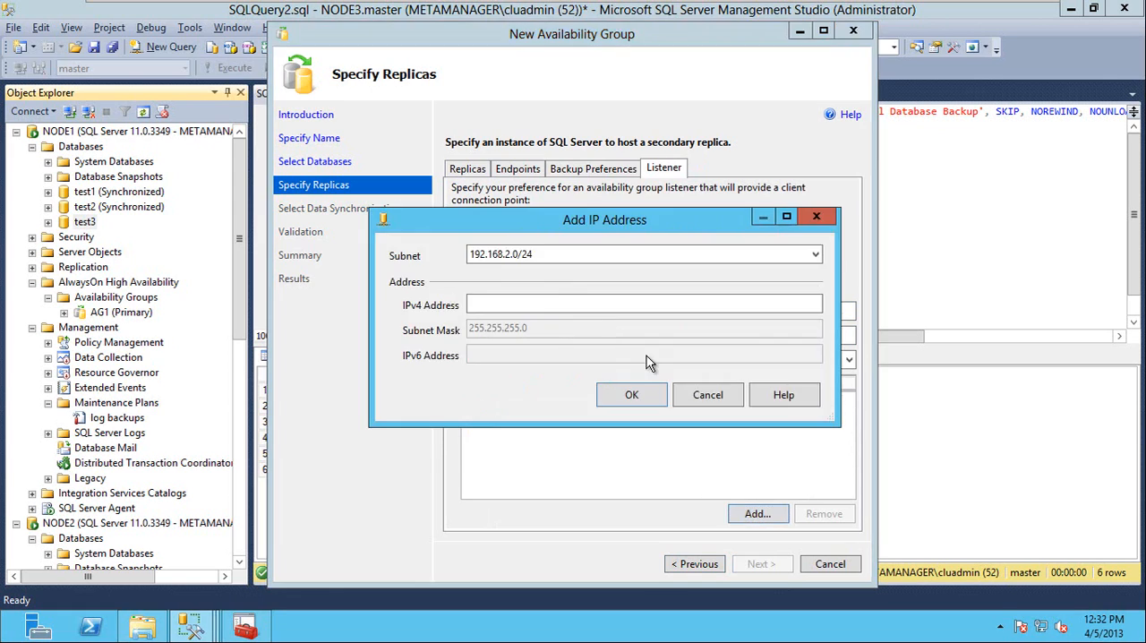
left_click(538, 257)
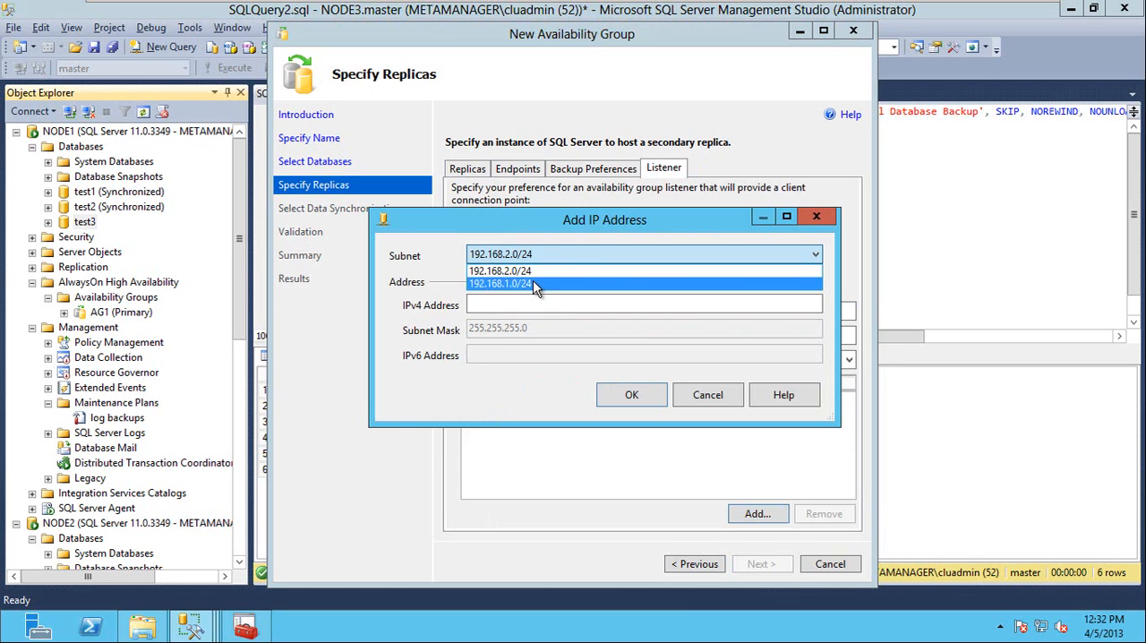
left_click(533, 283)
left_click(525, 303)
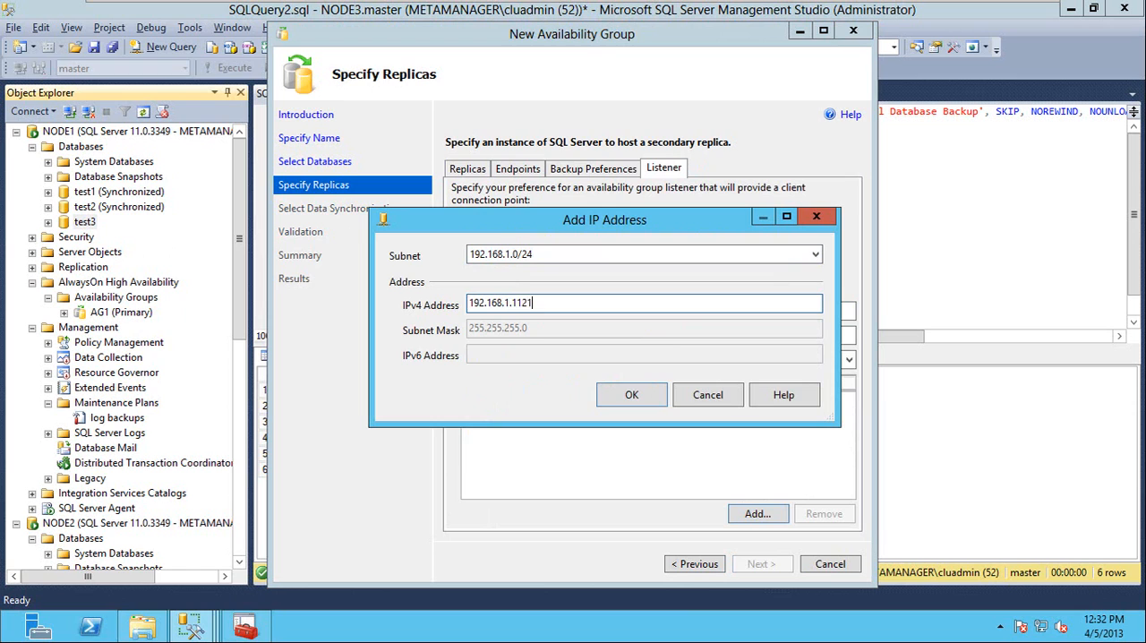
type("192.168.1.121")
left_click(630, 396)
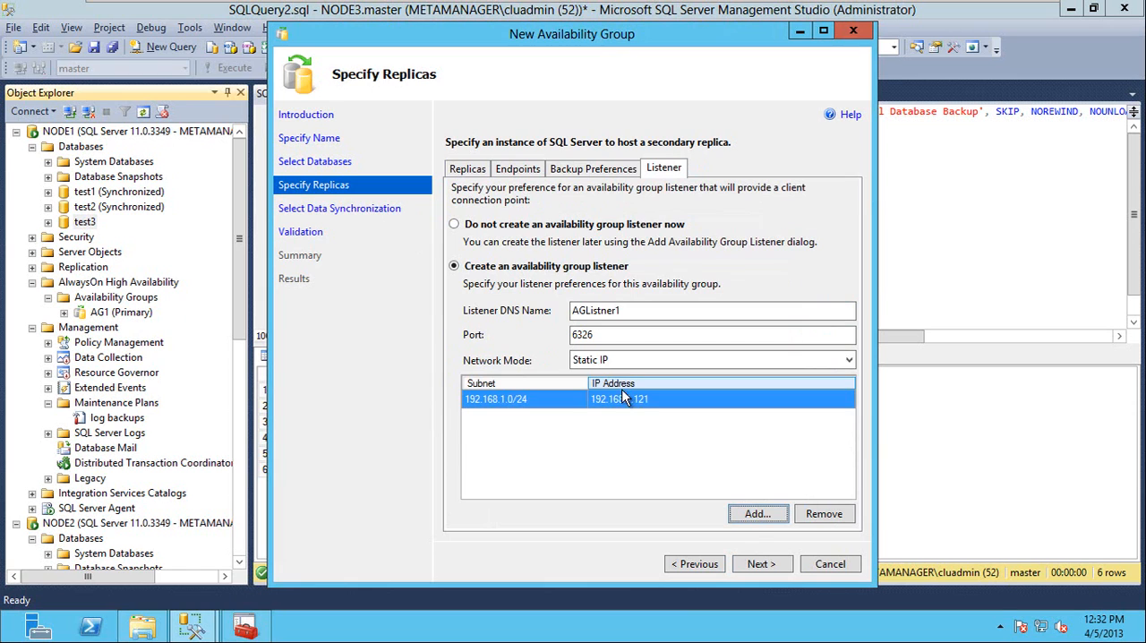
Keep full data synchronization through \\NODE1\C$\, run the validation, and create the availability group with the progress details shown.
left_click(759, 566)
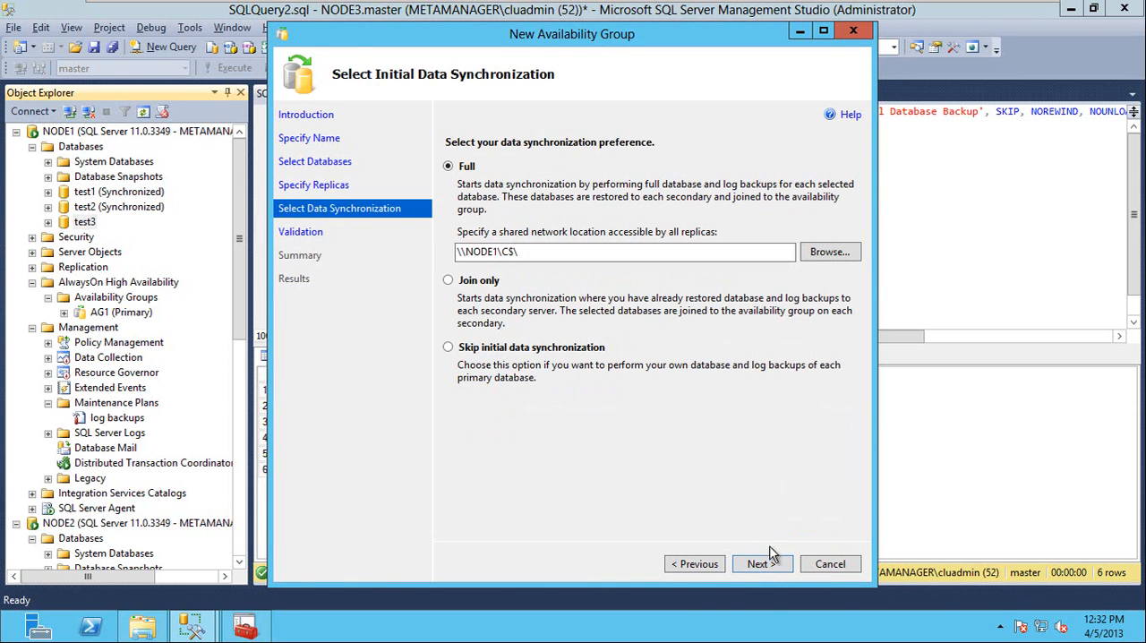
left_click(764, 566)
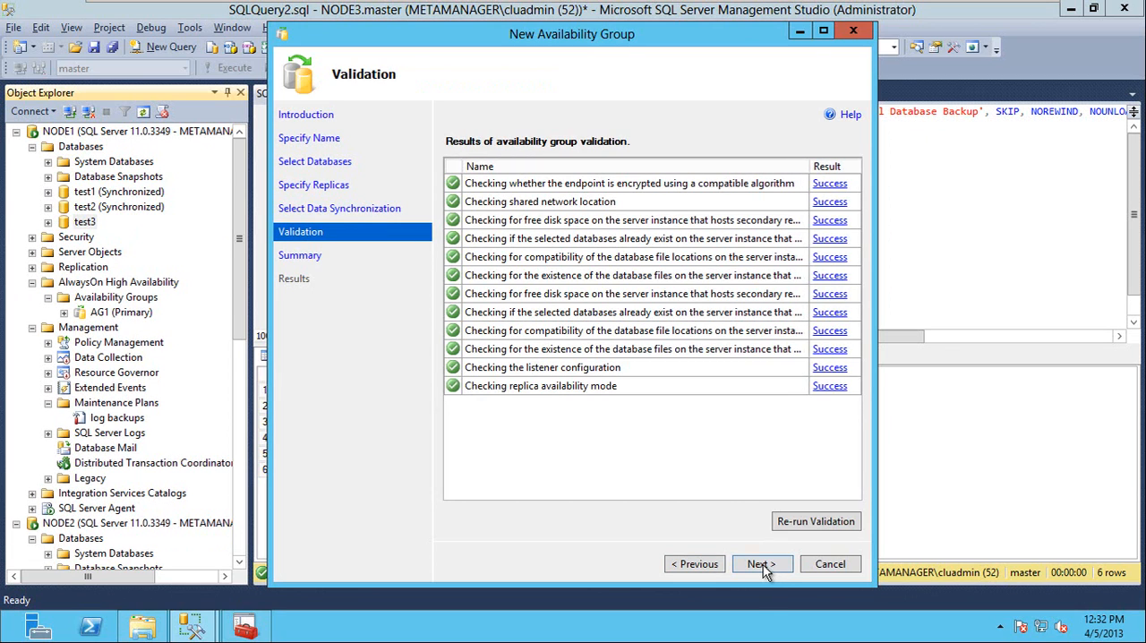
left_click(764, 565)
left_click(764, 565)
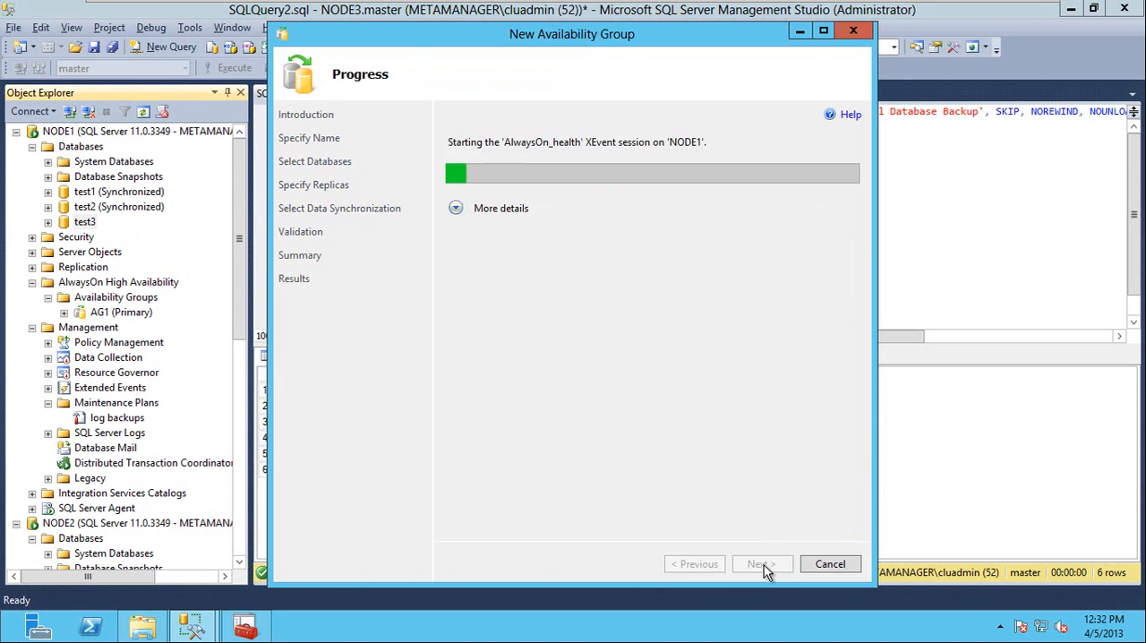
left_click(455, 209)
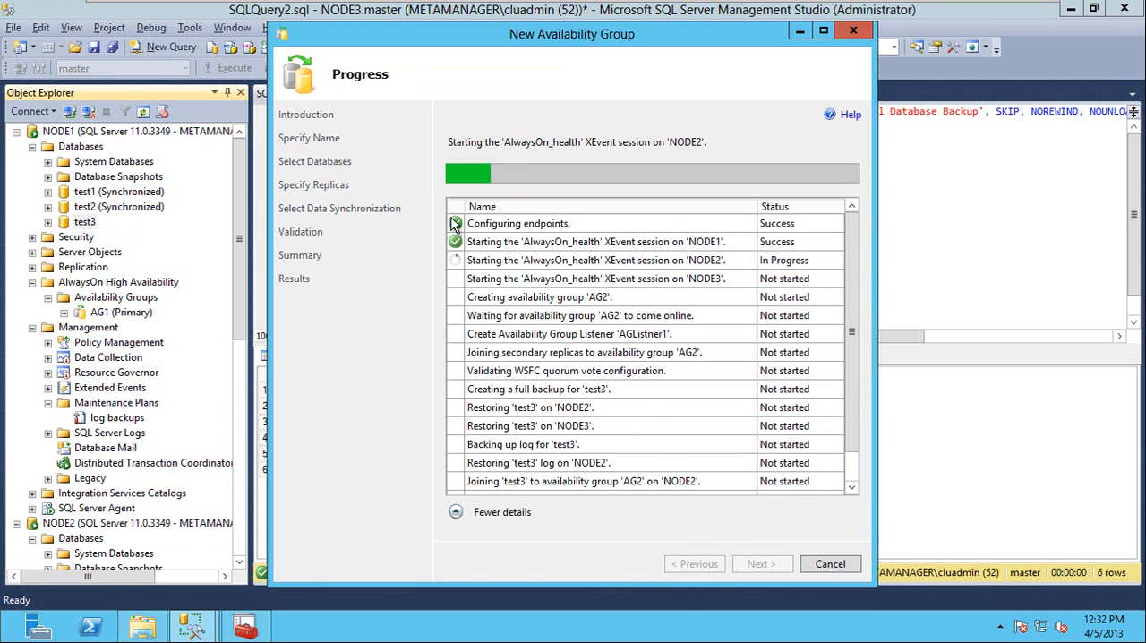
left_click(829, 565)
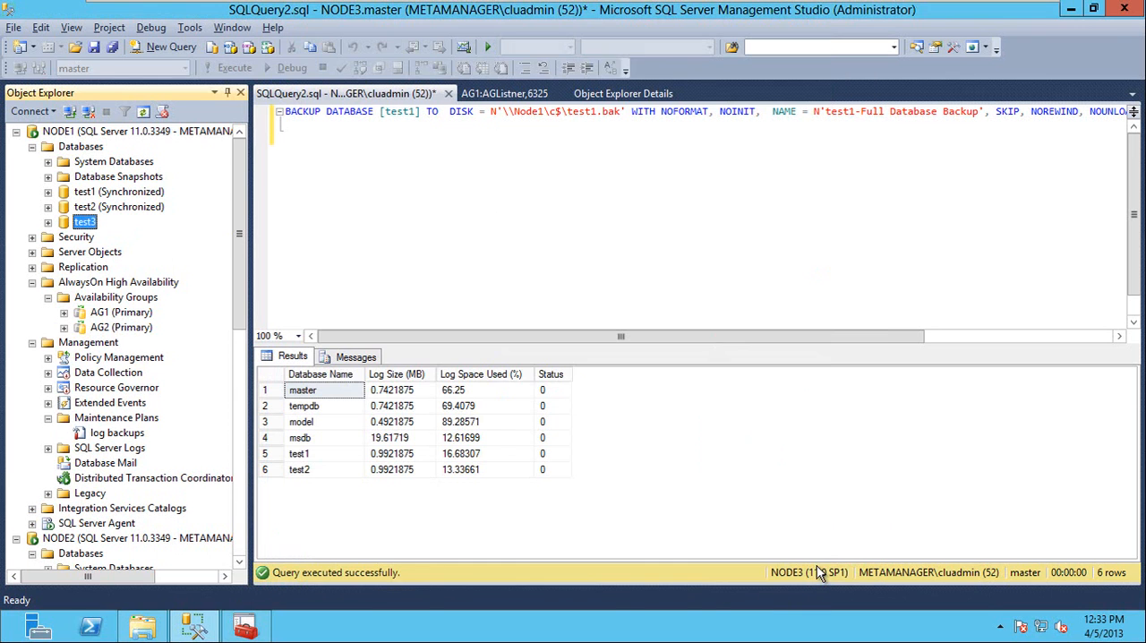
Inspect AG2's availability databases and compare the AG1 and AG2 role resources in Failover Cluster Manager.
double_click(104, 328)
double_click(128, 359)
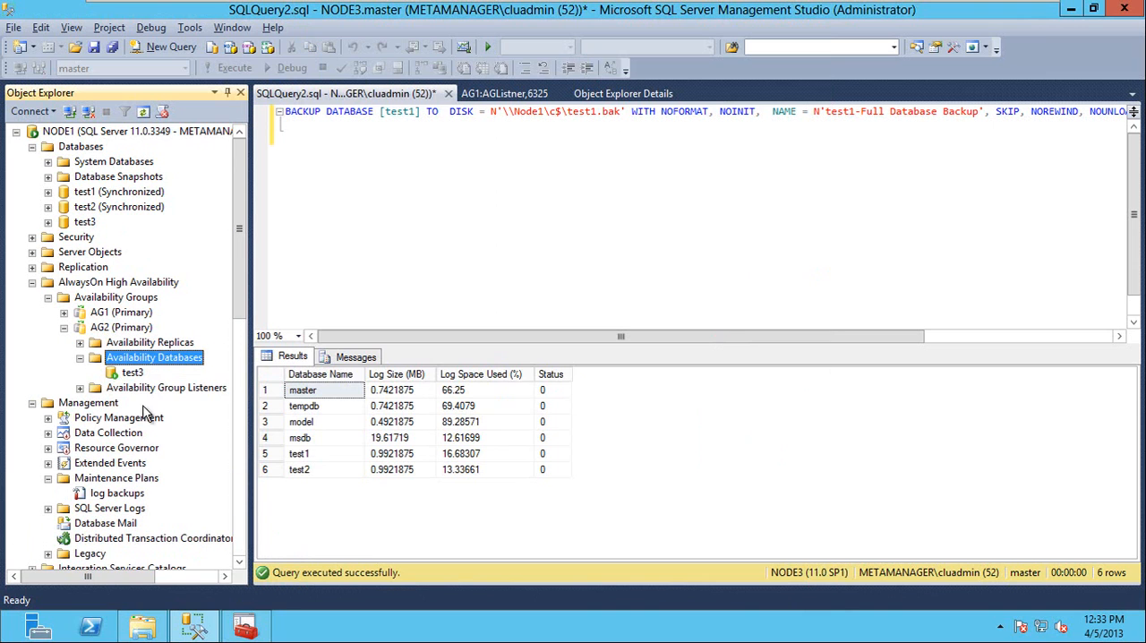
left_click(200, 631)
left_click(246, 627)
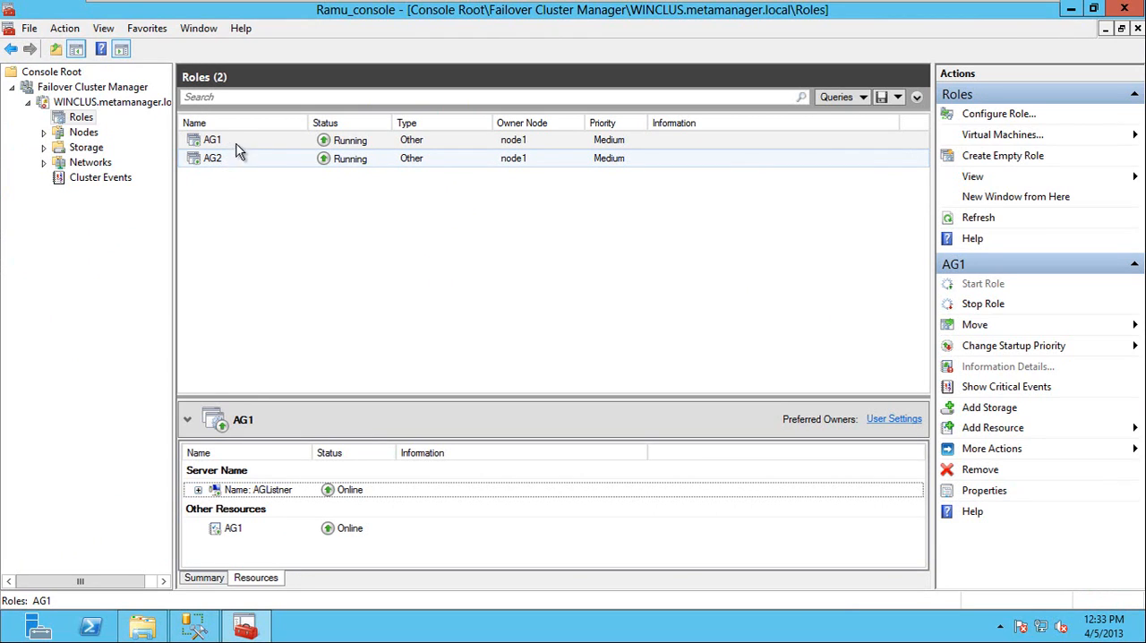
left_click(237, 167)
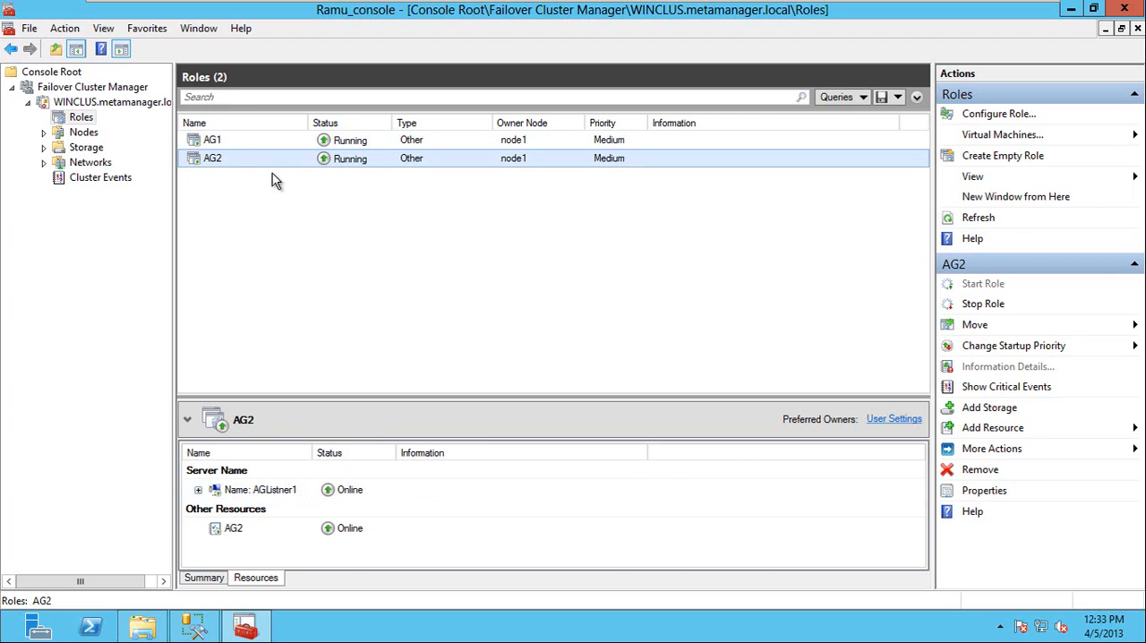
left_click(249, 142)
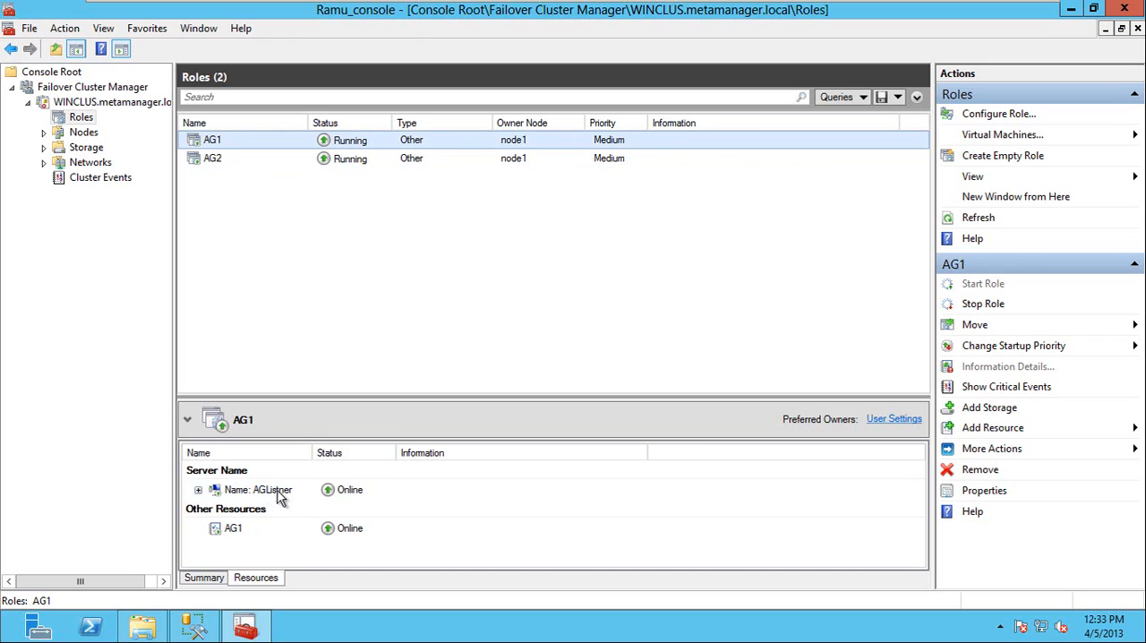
left_click(230, 161)
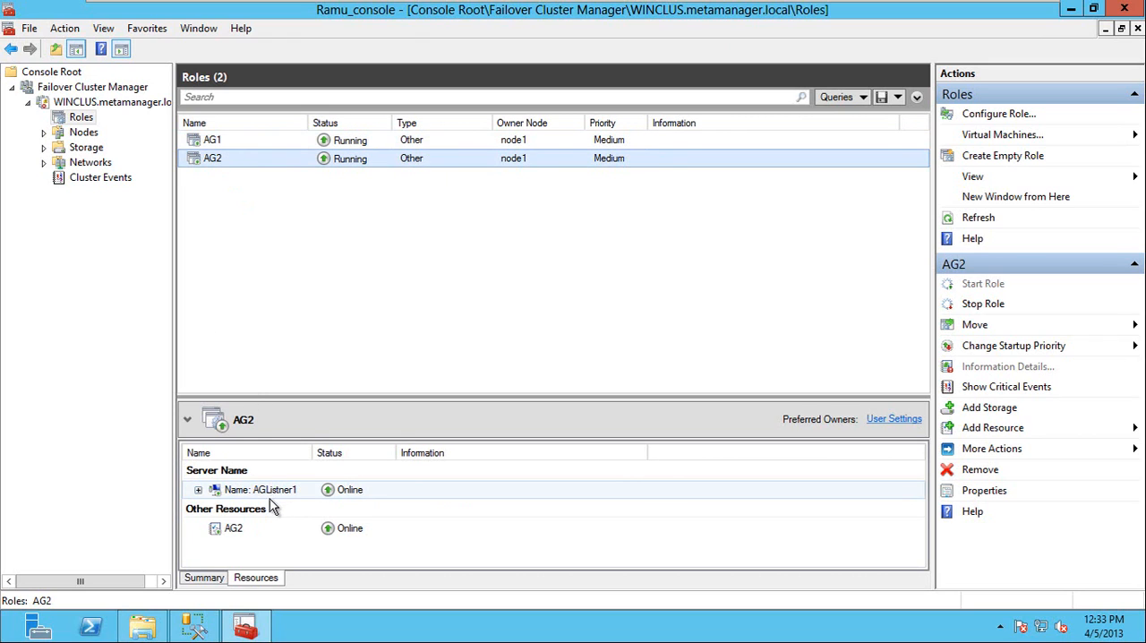
left_click(197, 627)
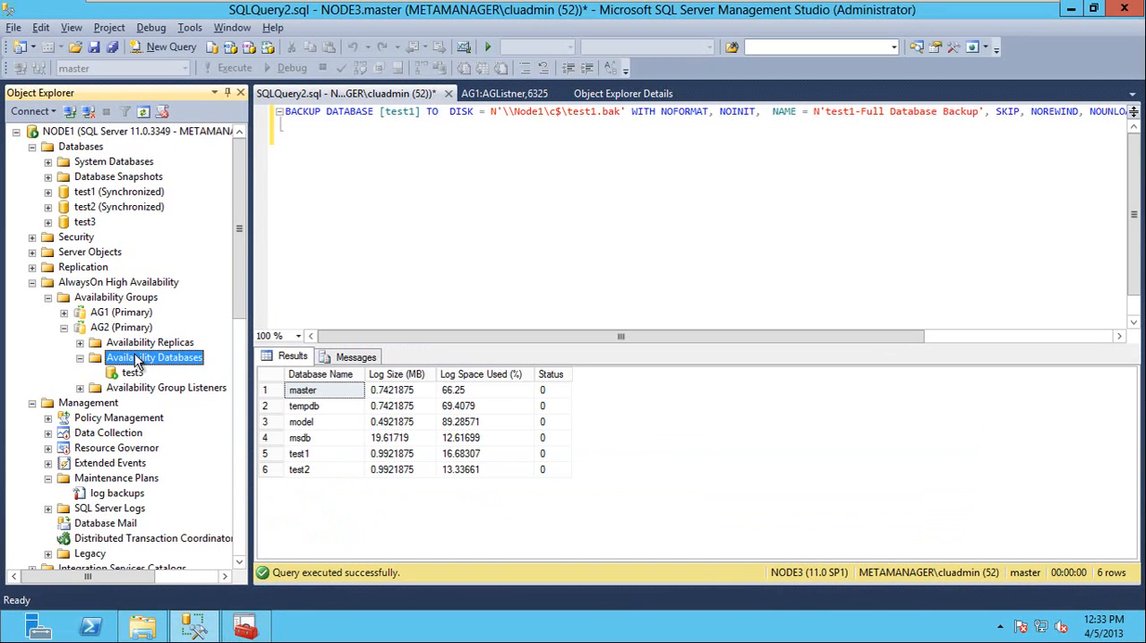
left_click(238, 629)
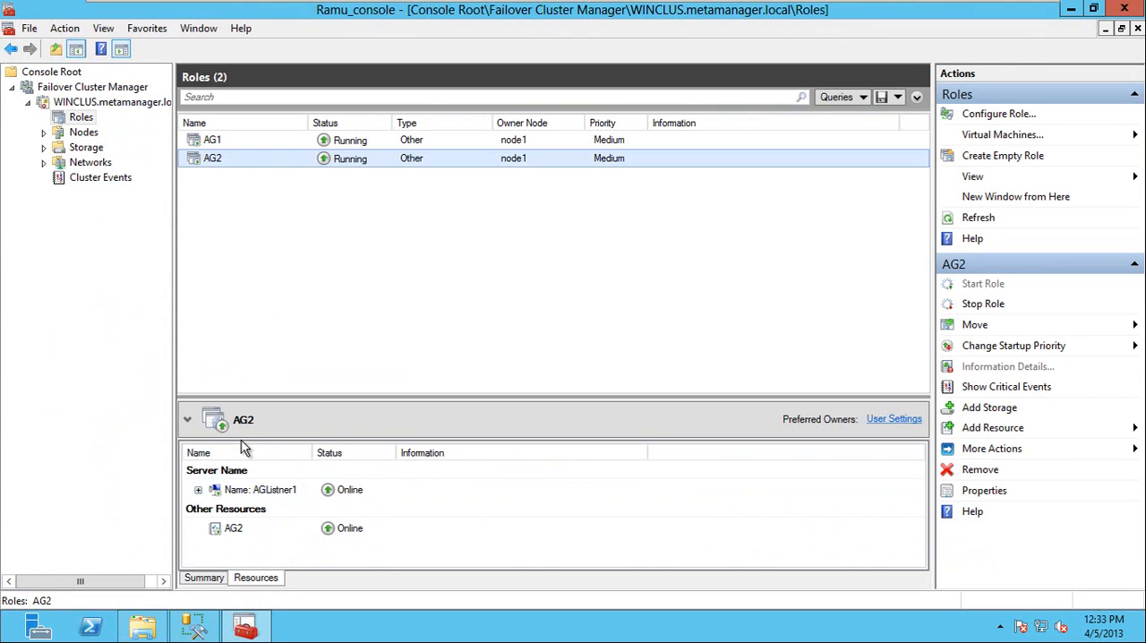
Switch back to SQL Server Management Studio and start a failover of AG2 with NODE2 as the new primary replica.
left_click(195, 627)
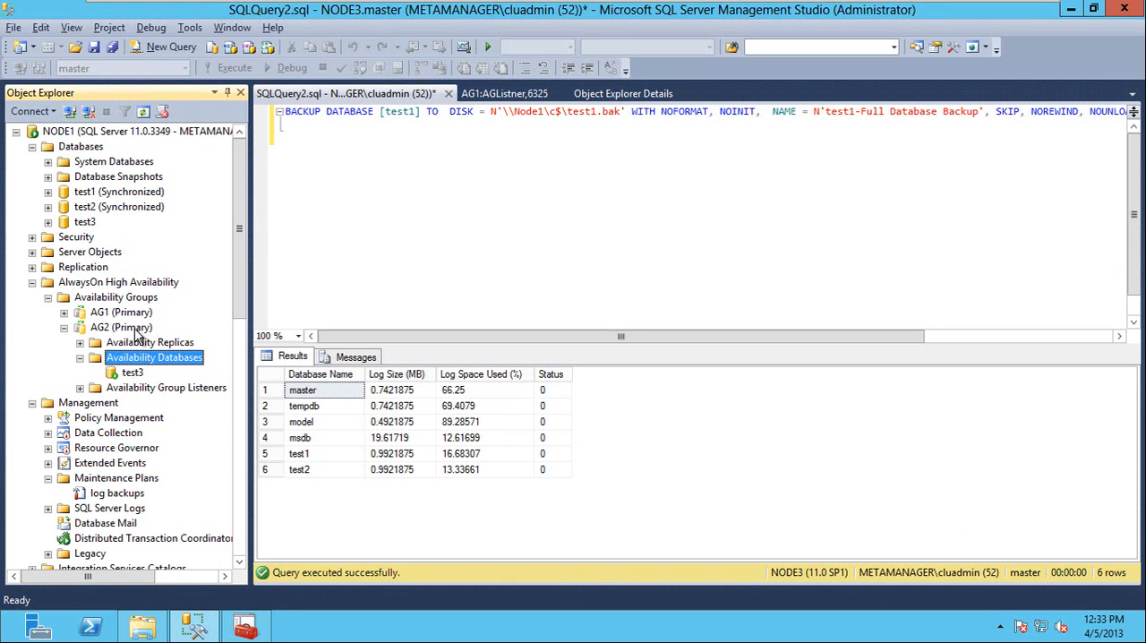
left_click(107, 328)
right_click(108, 328)
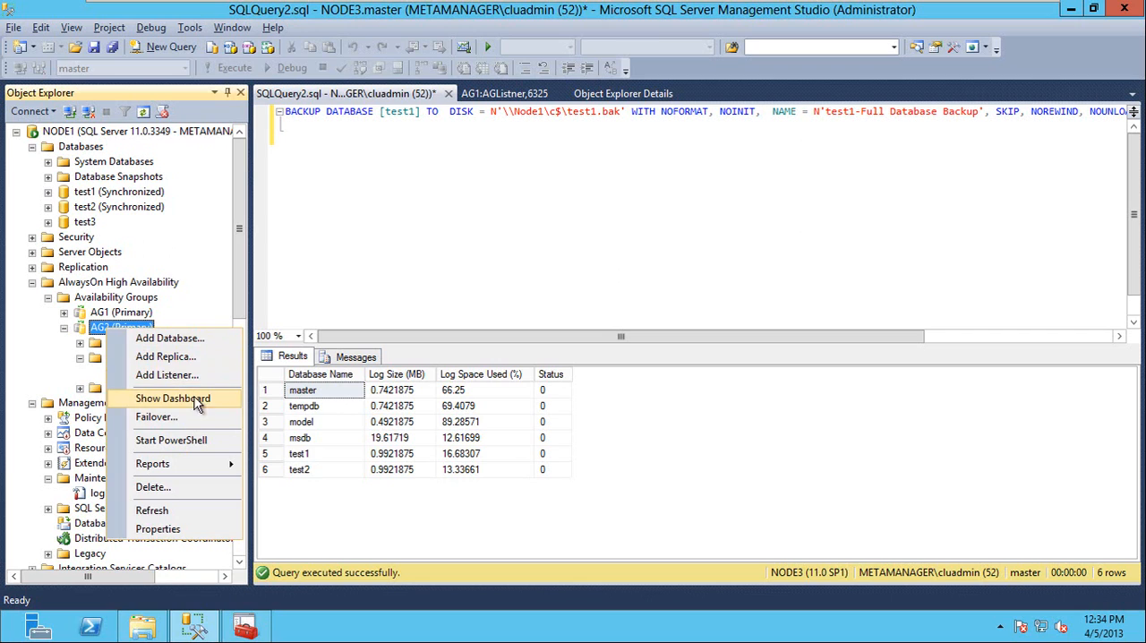
left_click(204, 418)
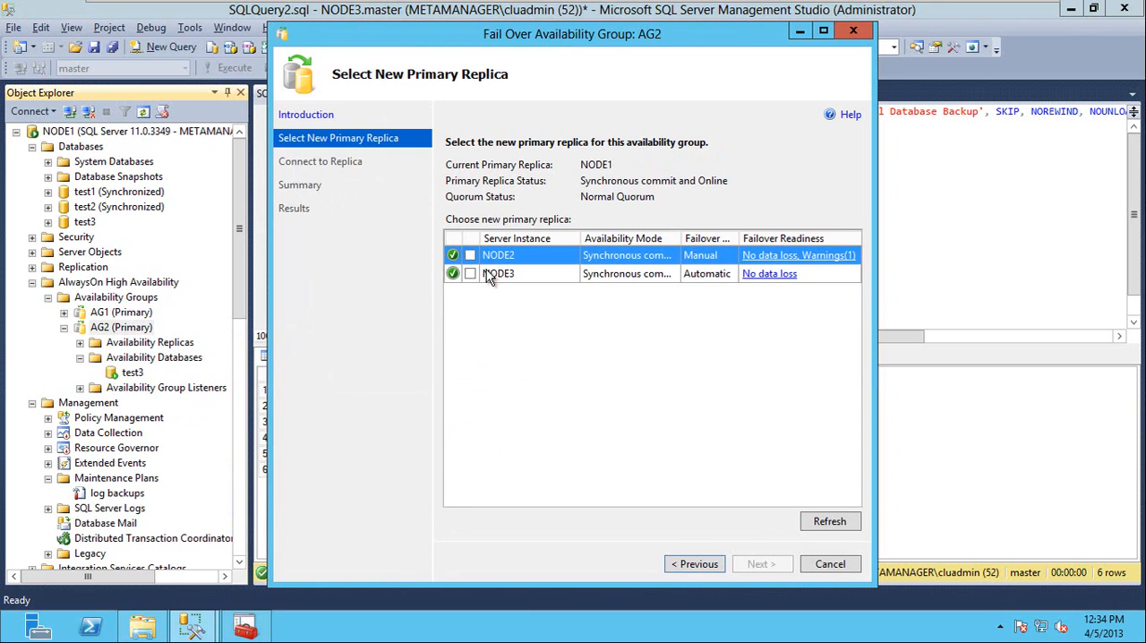
left_click(470, 257)
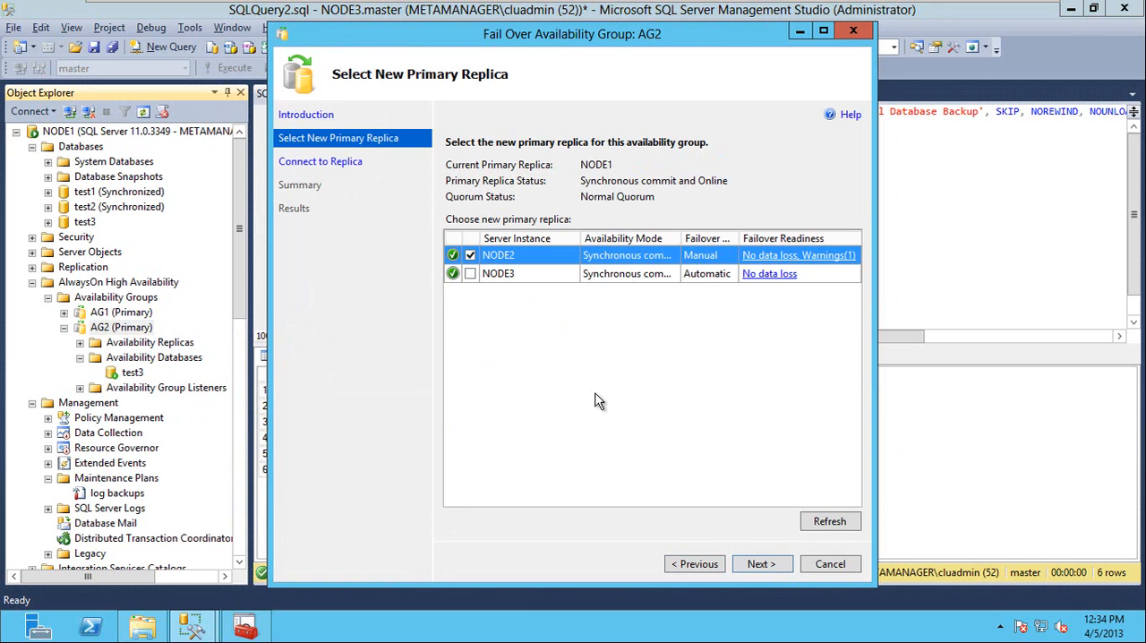
left_click(766, 569)
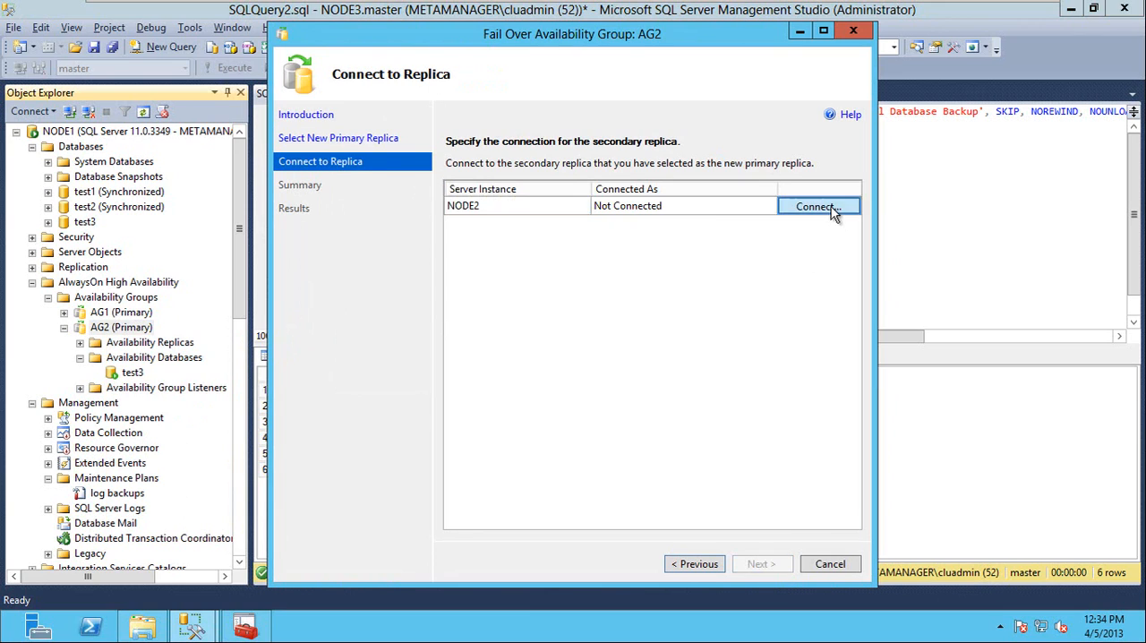
Connect to the NODE2 replica, carry out the AG2 failover, and close the wizard.
left_click(833, 211)
left_click(514, 339)
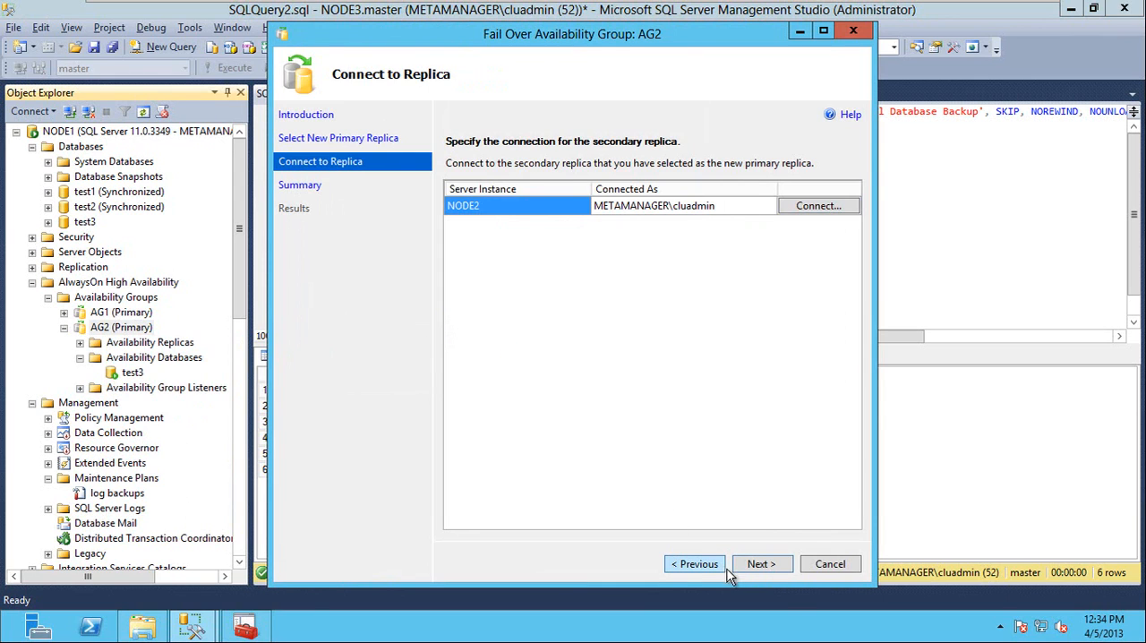
left_click(757, 566)
left_click(772, 566)
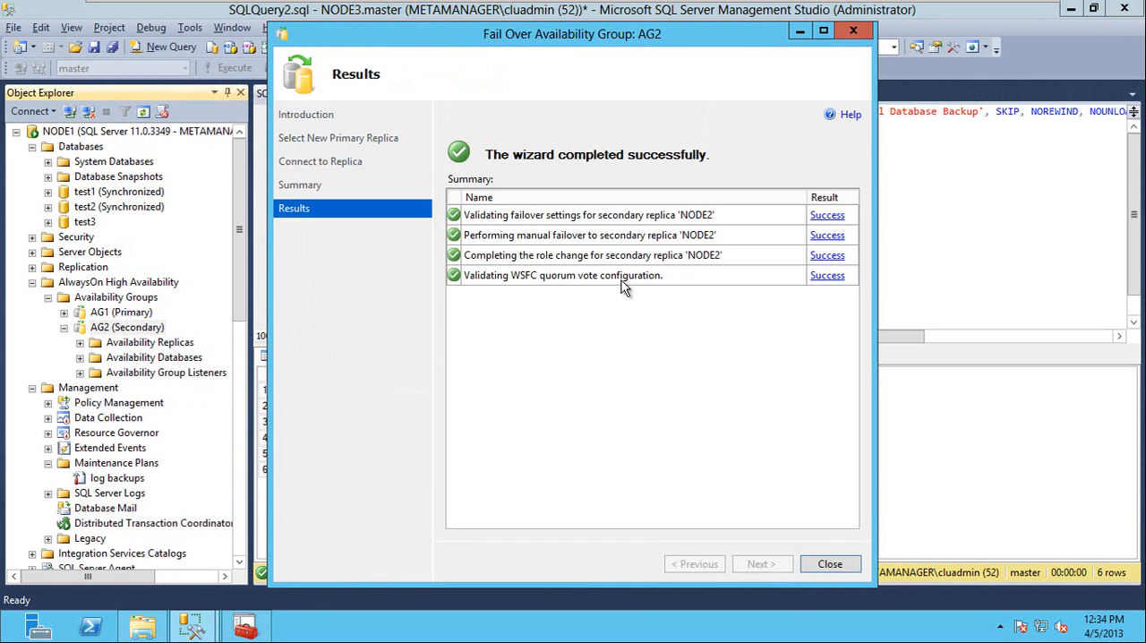
left_click(830, 565)
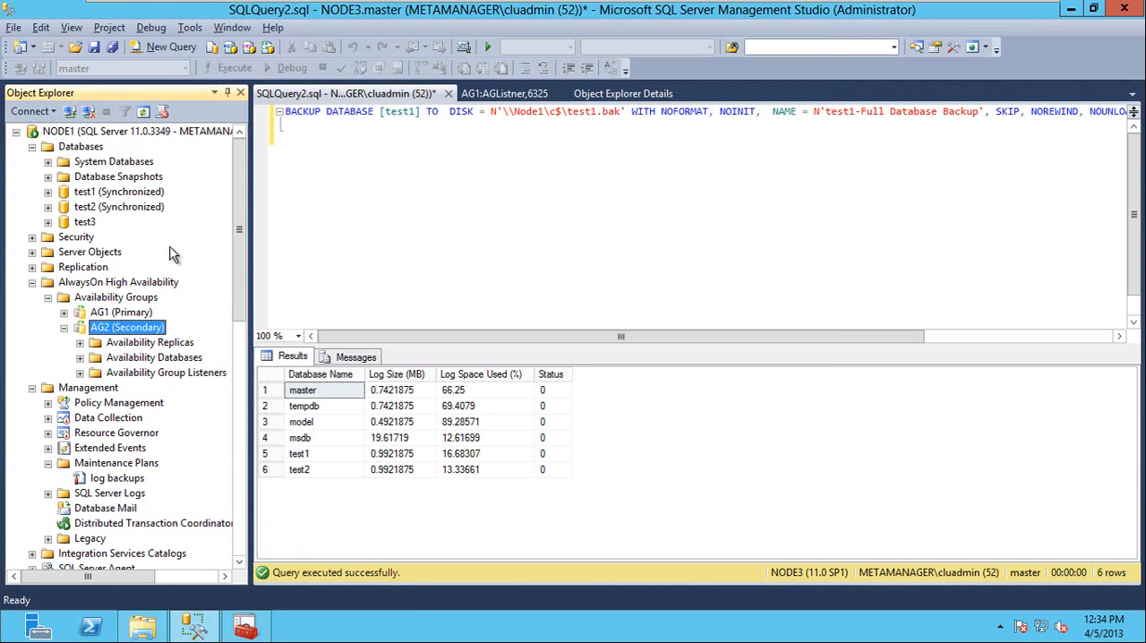
View the AG1 dashboard and disconnect the AGListner,6325 server from Object Explorer, returning to the NODE1 server.
left_click(489, 99)
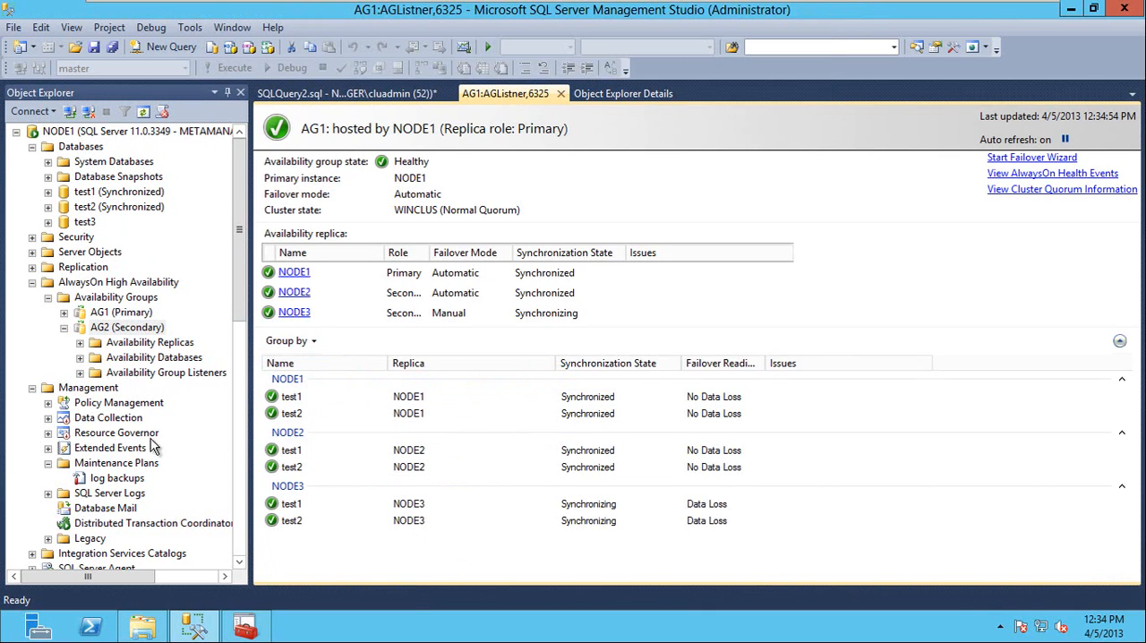
left_click(239, 535)
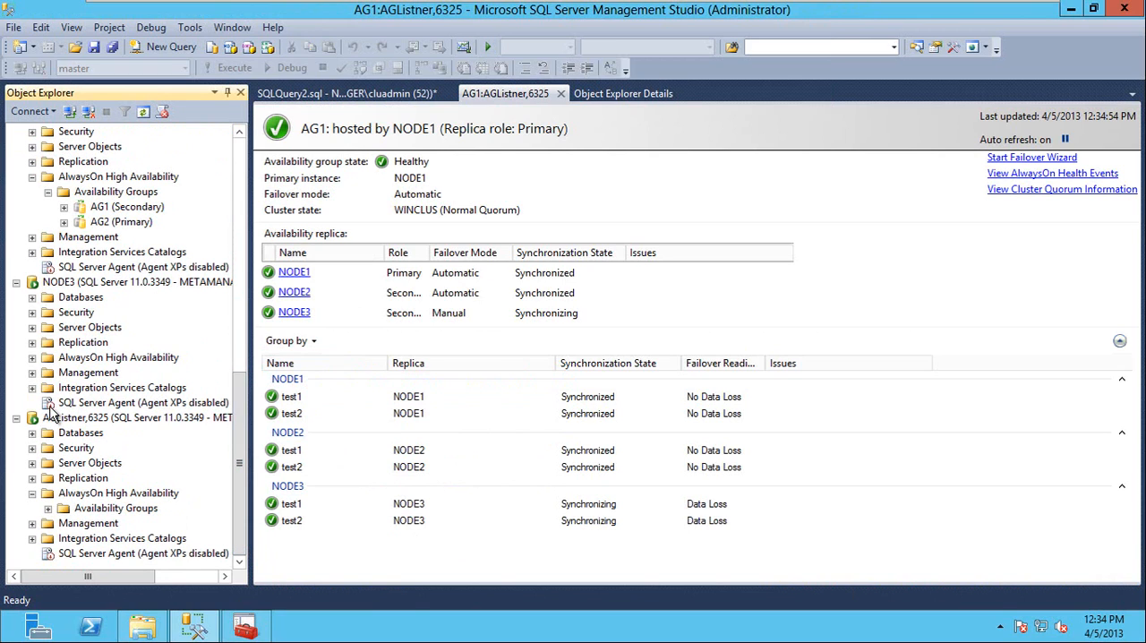
right_click(80, 427)
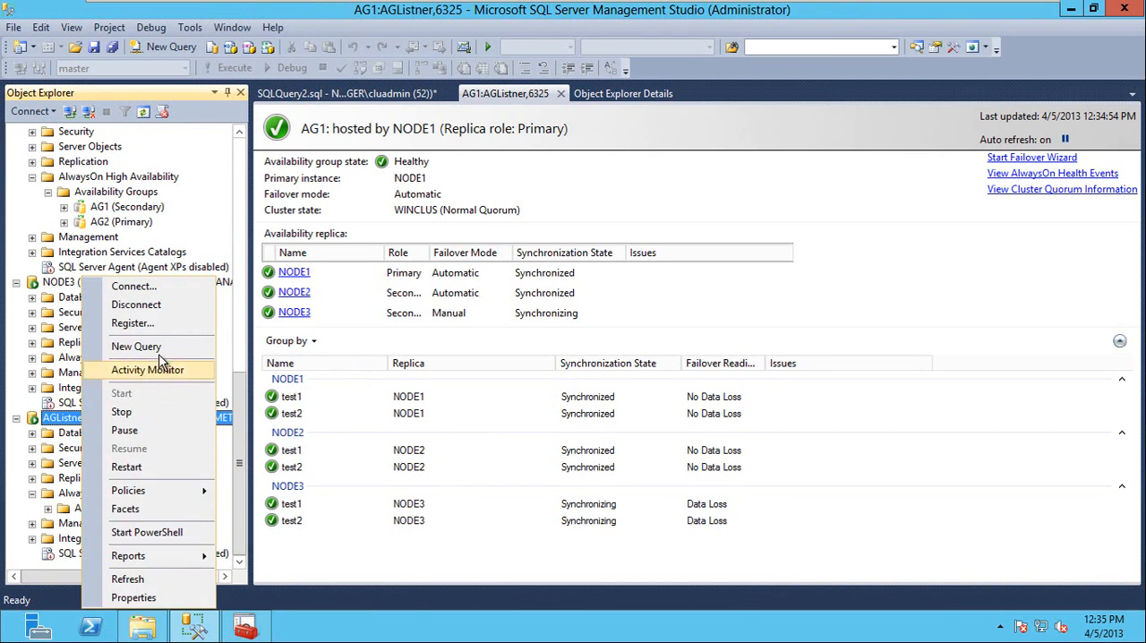
left_click(135, 304)
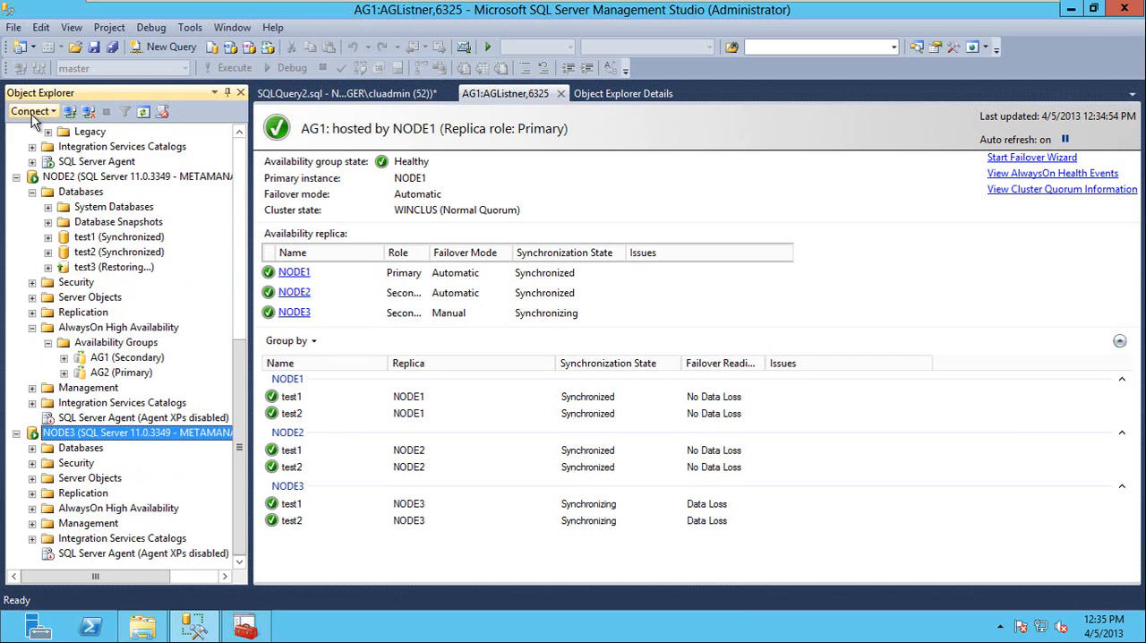
left_click(239, 165)
left_click(64, 134)
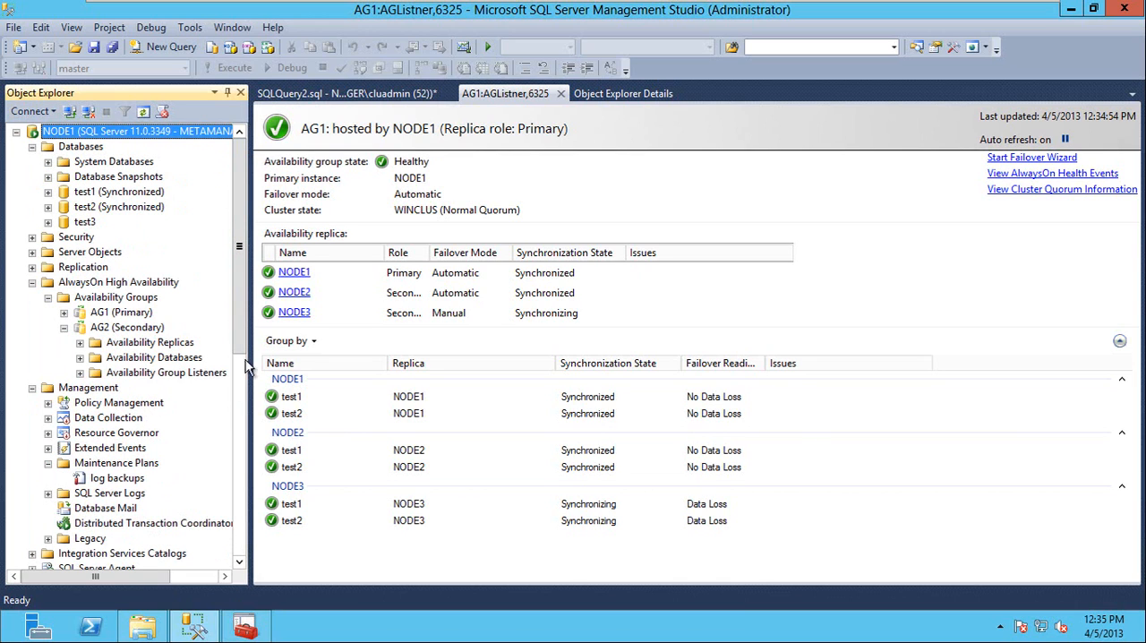
Check AG2's state in the dashboard from the NODE1 server and close that dashboard.
left_click_drag(240, 333, 242, 408)
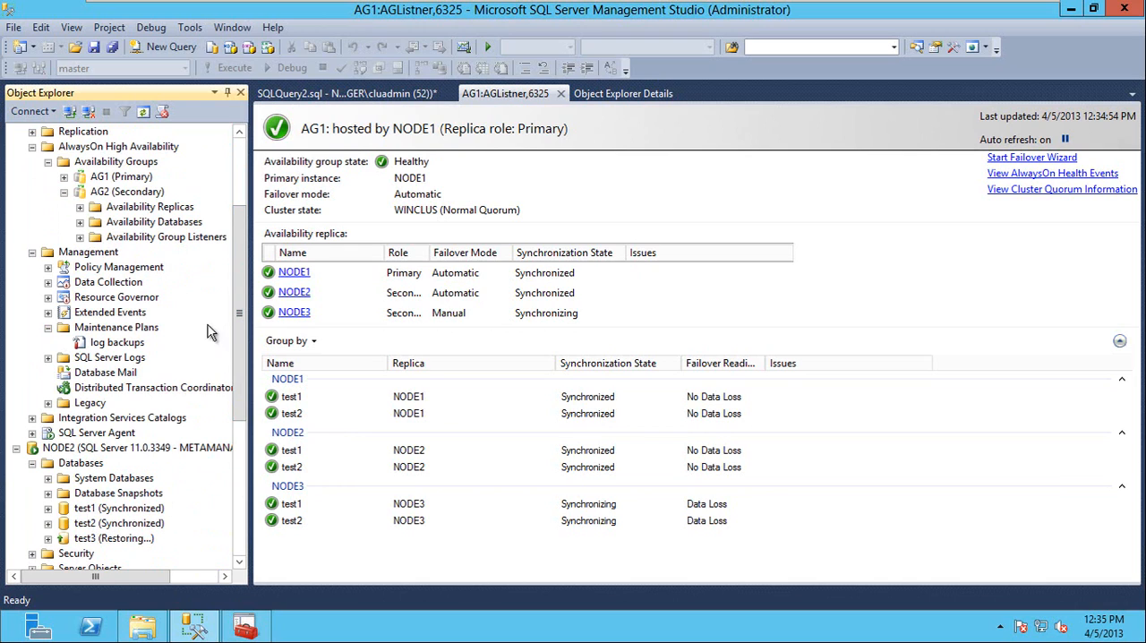
scroll(87, 152, "up", 3)
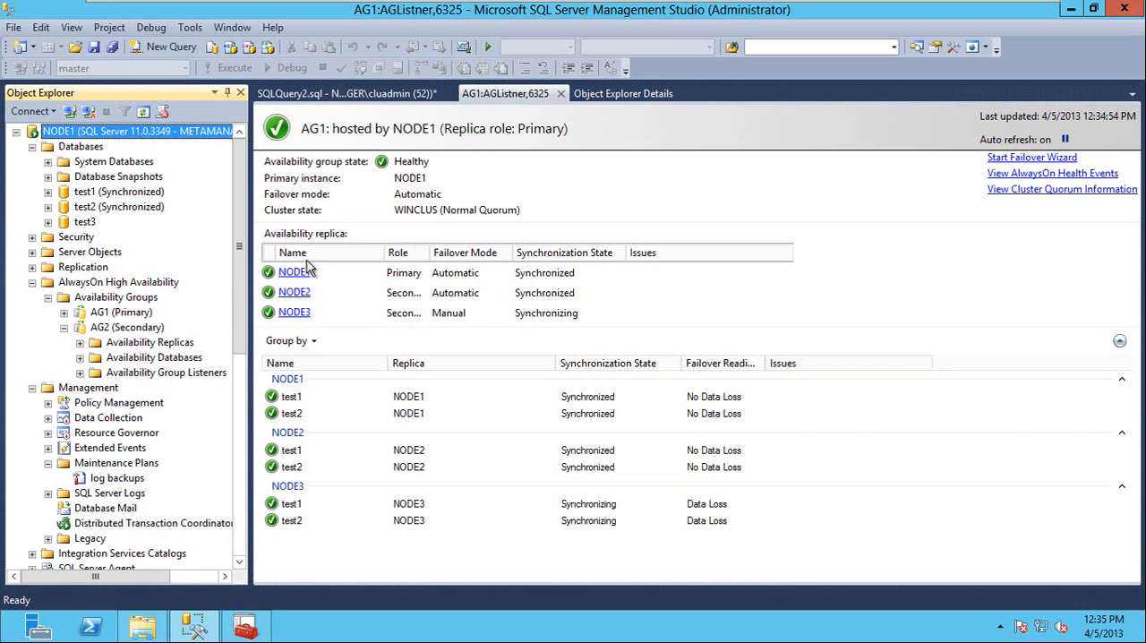
right_click(114, 328)
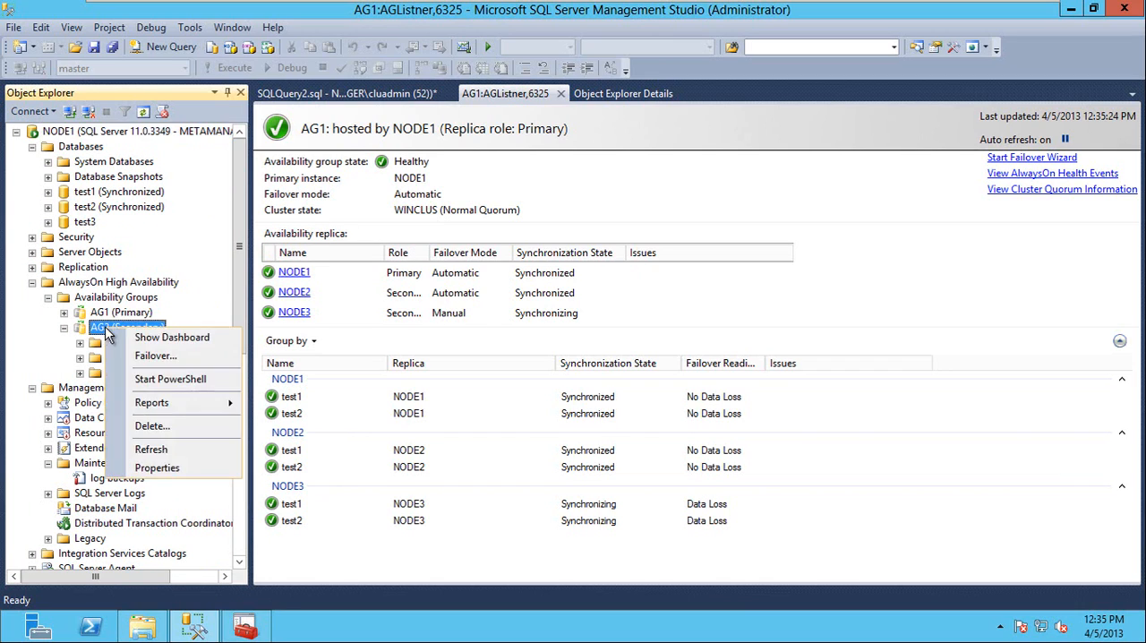
left_click(192, 342)
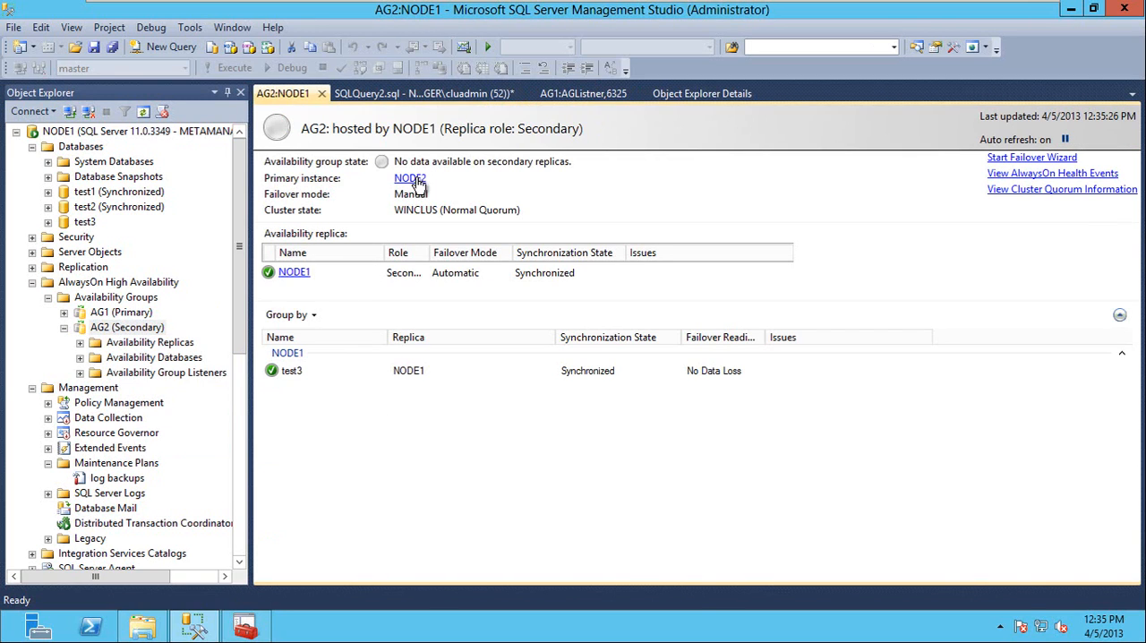
left_click(322, 94)
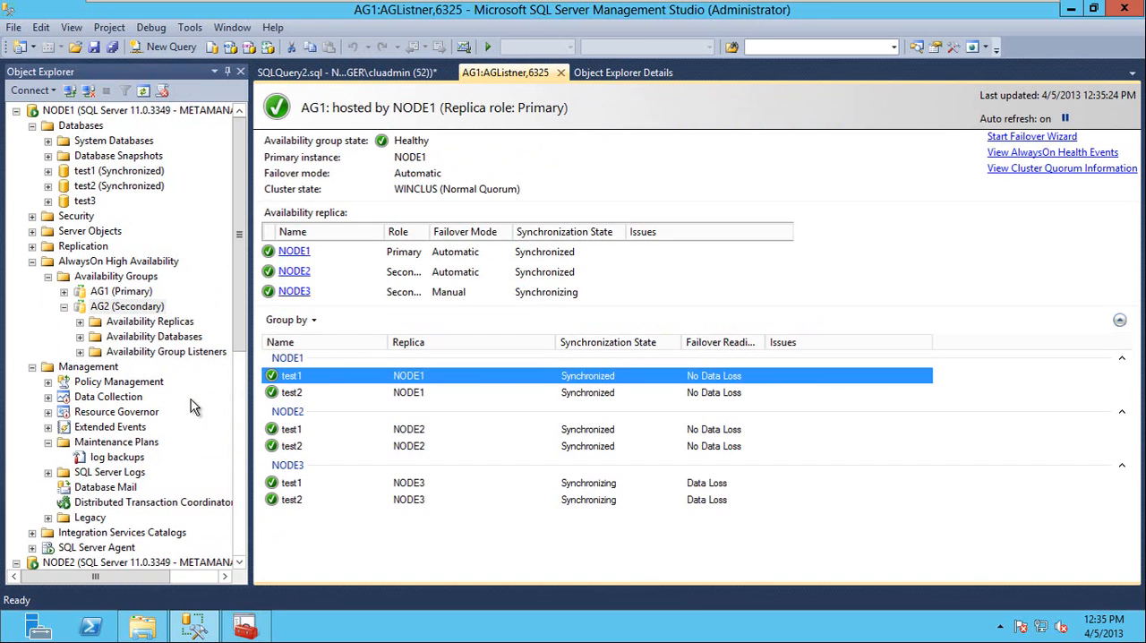
Connect Object Explorer to the database engine at AGListner1,6326 with Windows Authentication.
left_click(32, 90)
left_click(54, 108)
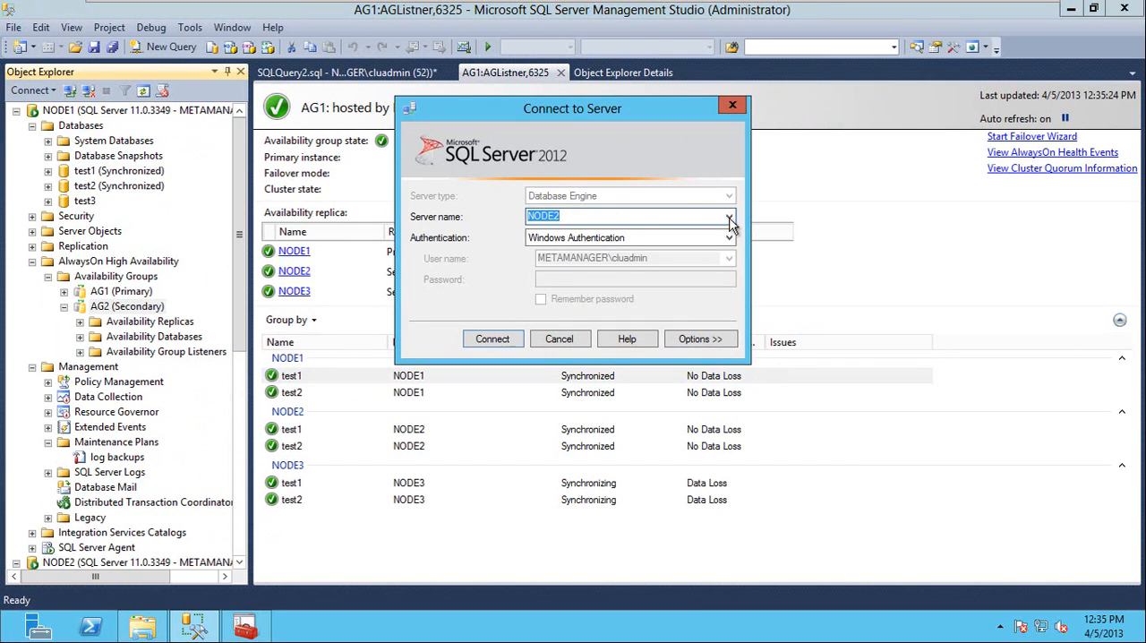
left_click(729, 219)
left_click(573, 265)
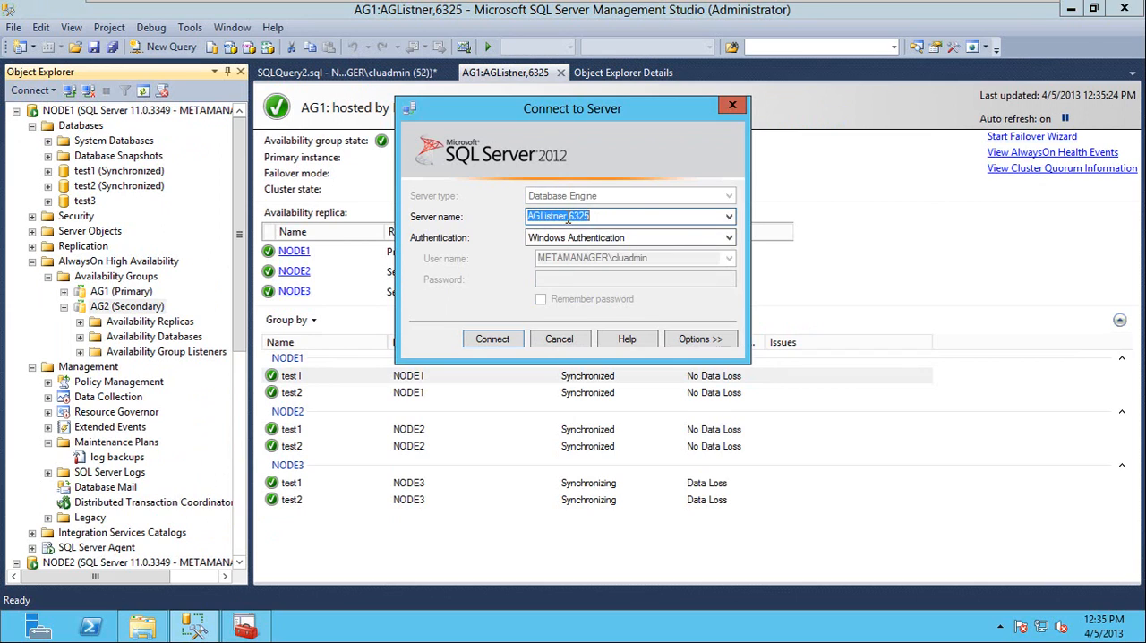
left_click(565, 216)
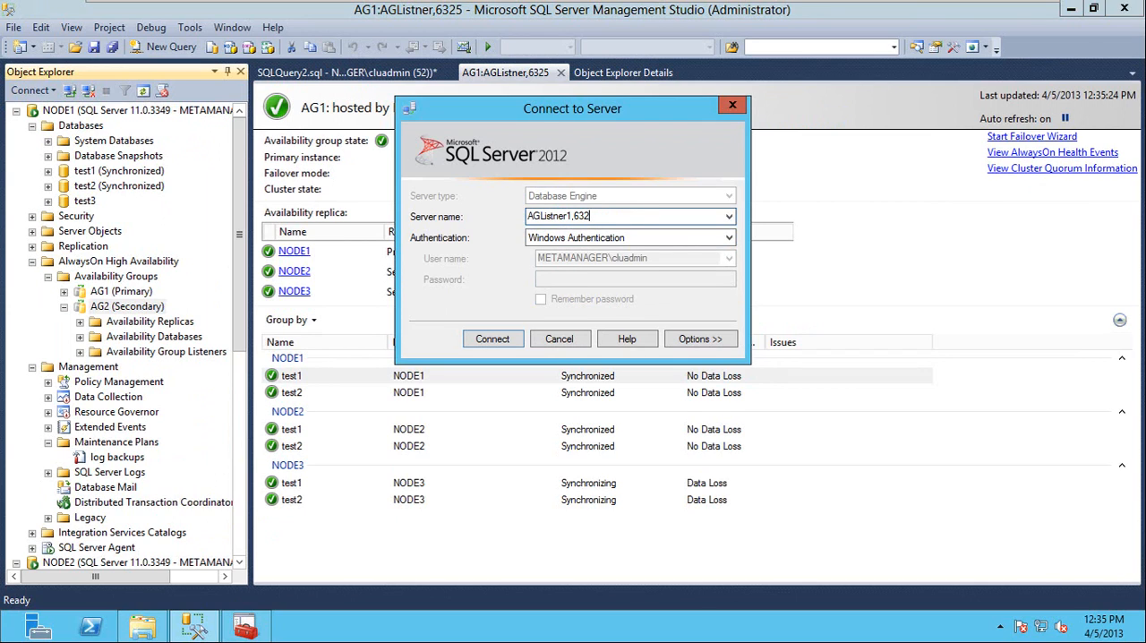
type("6")
key("Return")
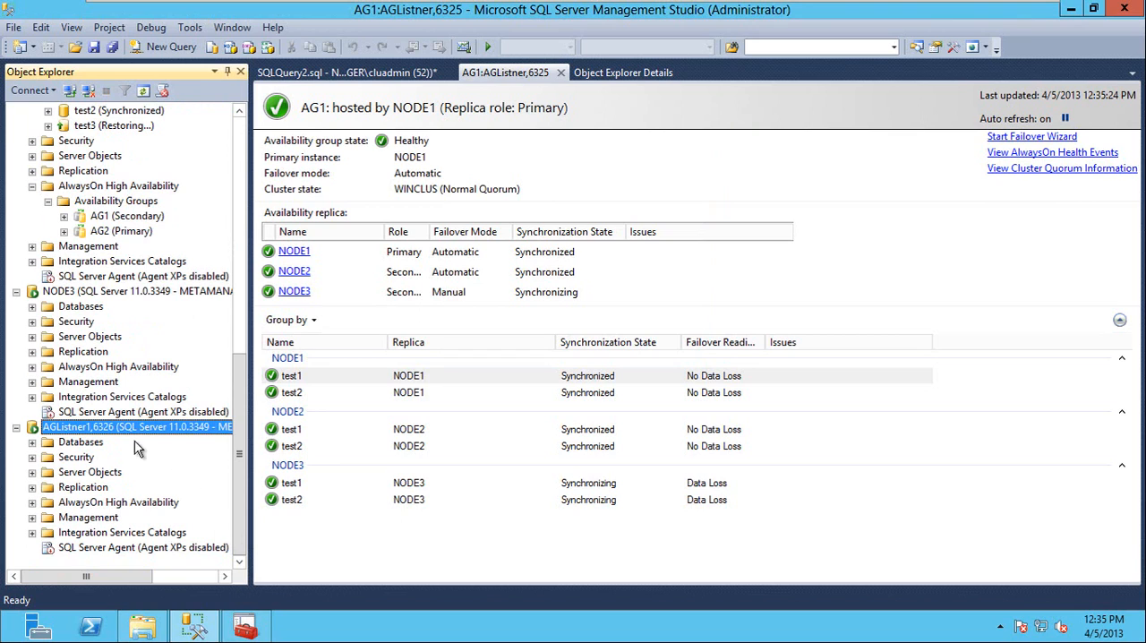
Show the AG2 dashboard through the AGListner1,6326 connection and disconnect that server from Object Explorer.
double_click(133, 505)
left_click(125, 524)
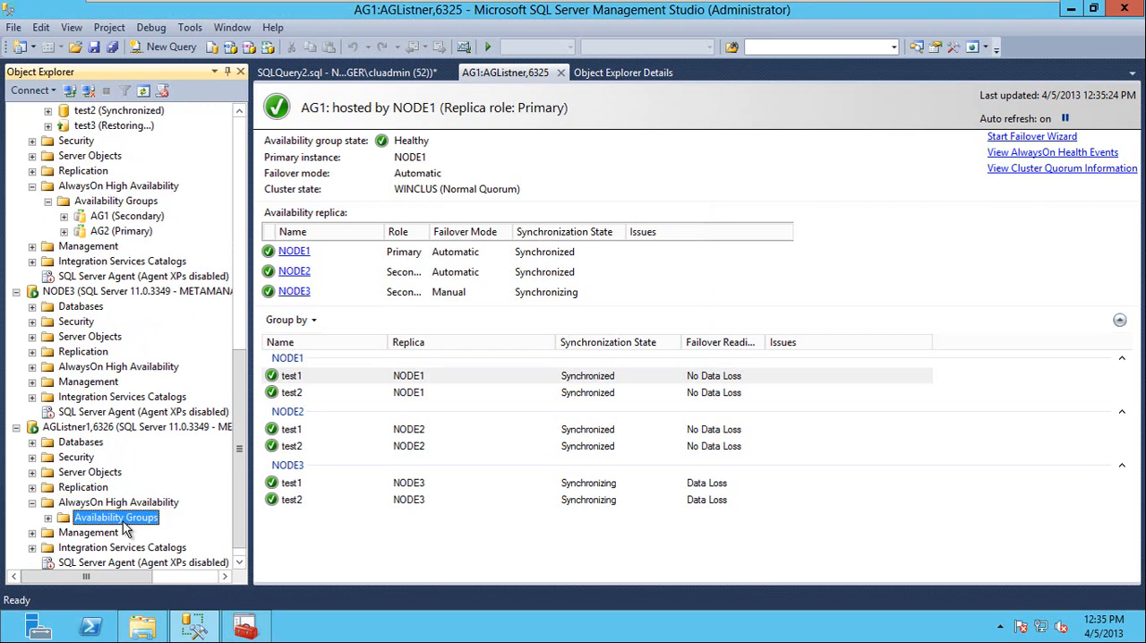
double_click(124, 521)
right_click(102, 546)
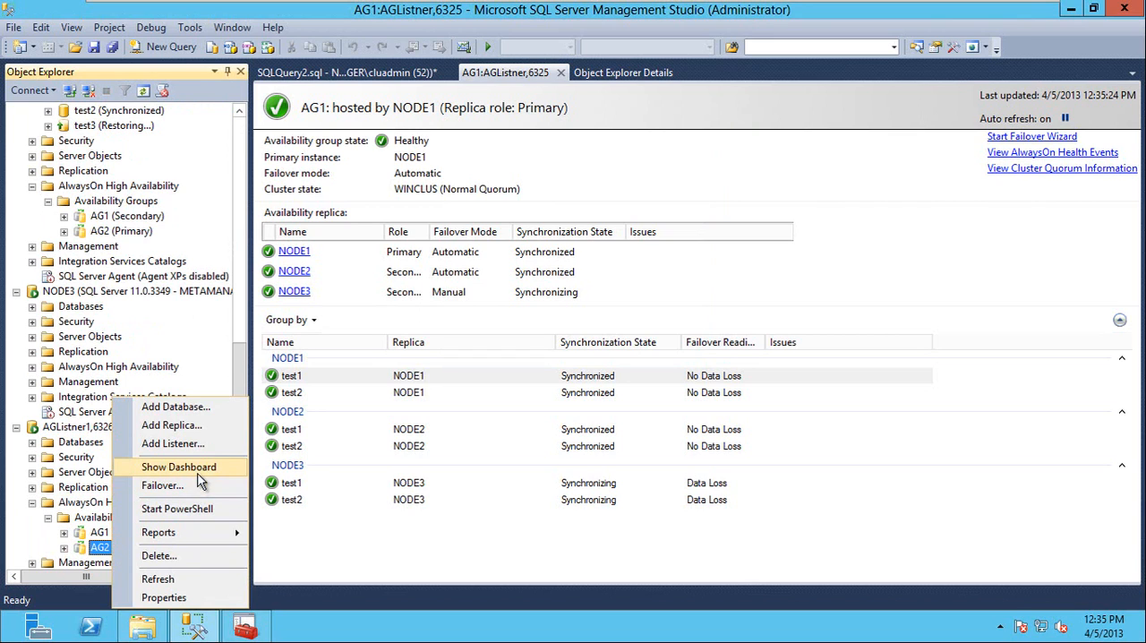
left_click(179, 467)
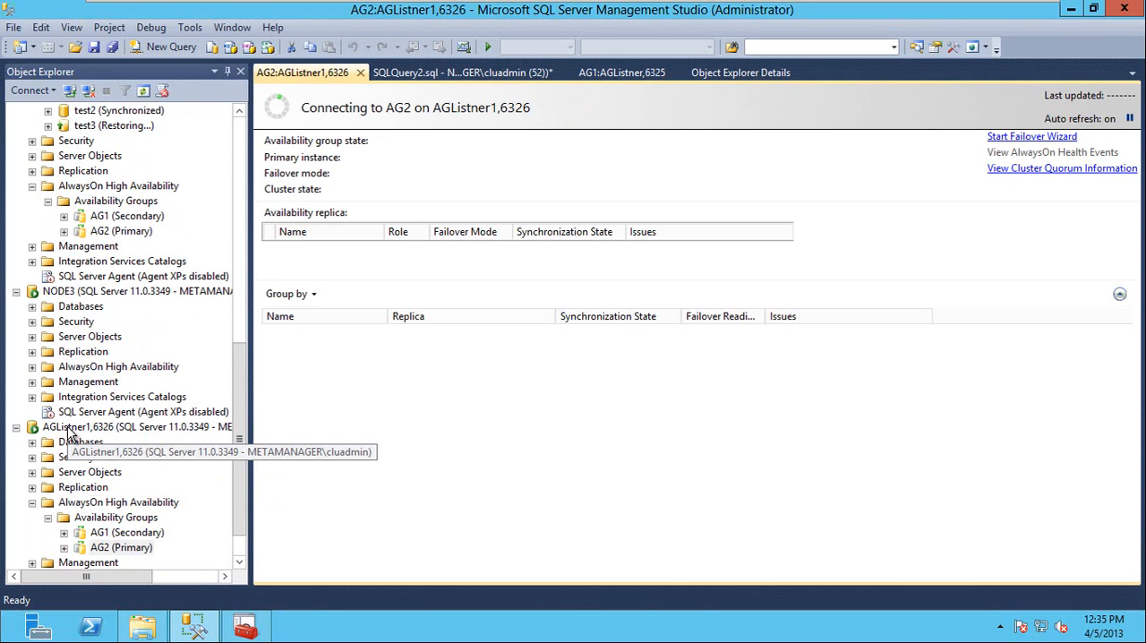
right_click(70, 433)
left_click(148, 304)
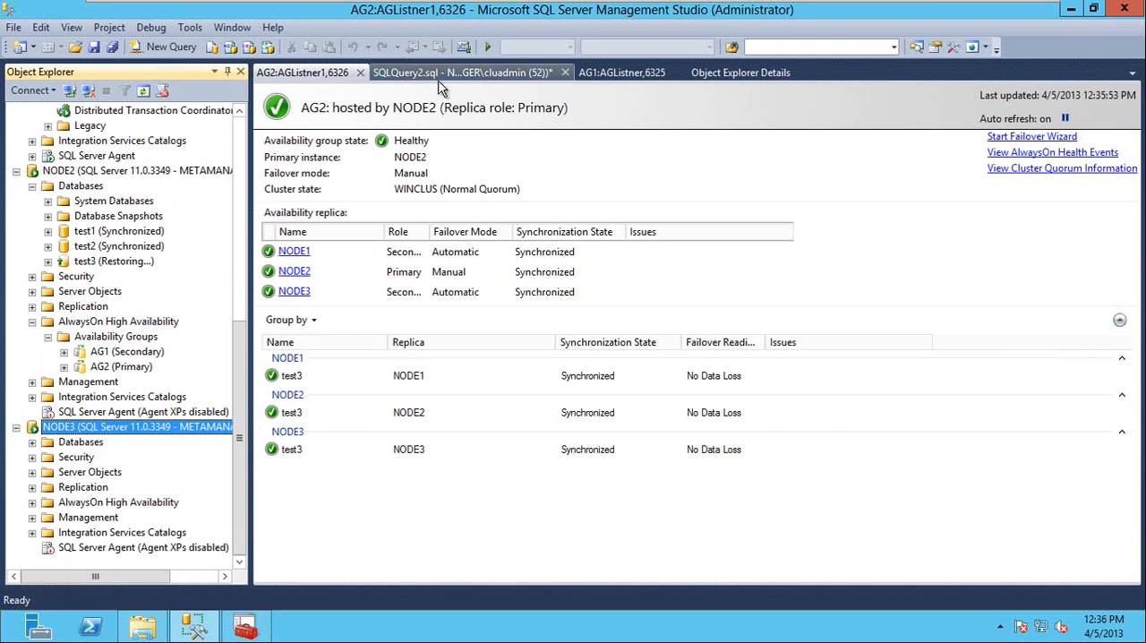
Open a new query window on NODE3 and close the AG2:AGListner1,6326 dashboard.
left_click_drag(240, 358, 240, 171)
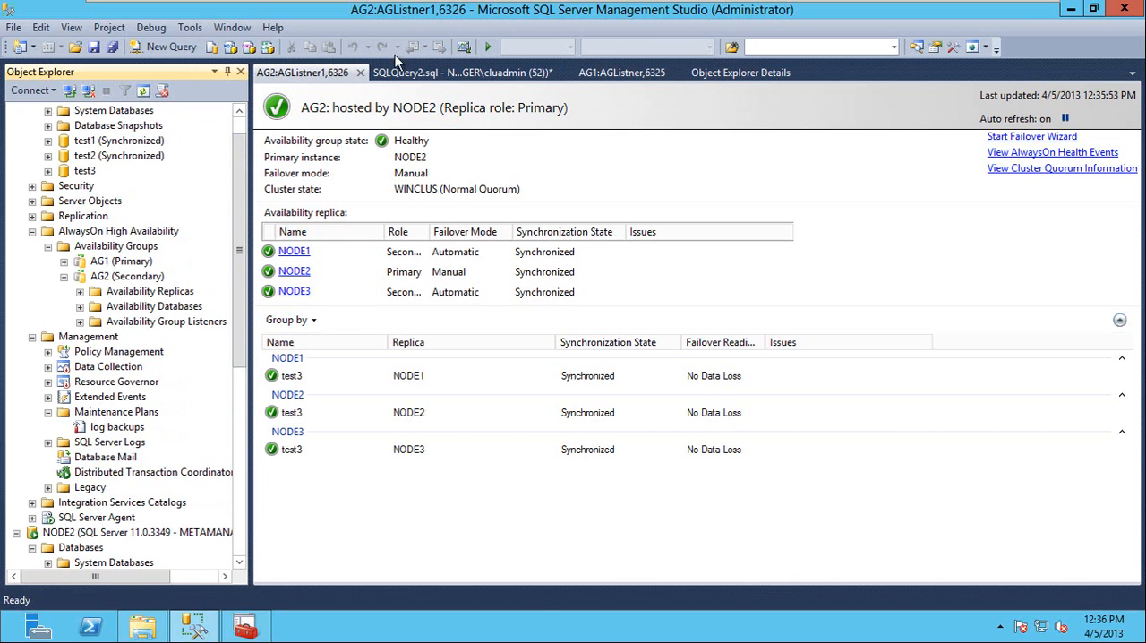
left_click(163, 46)
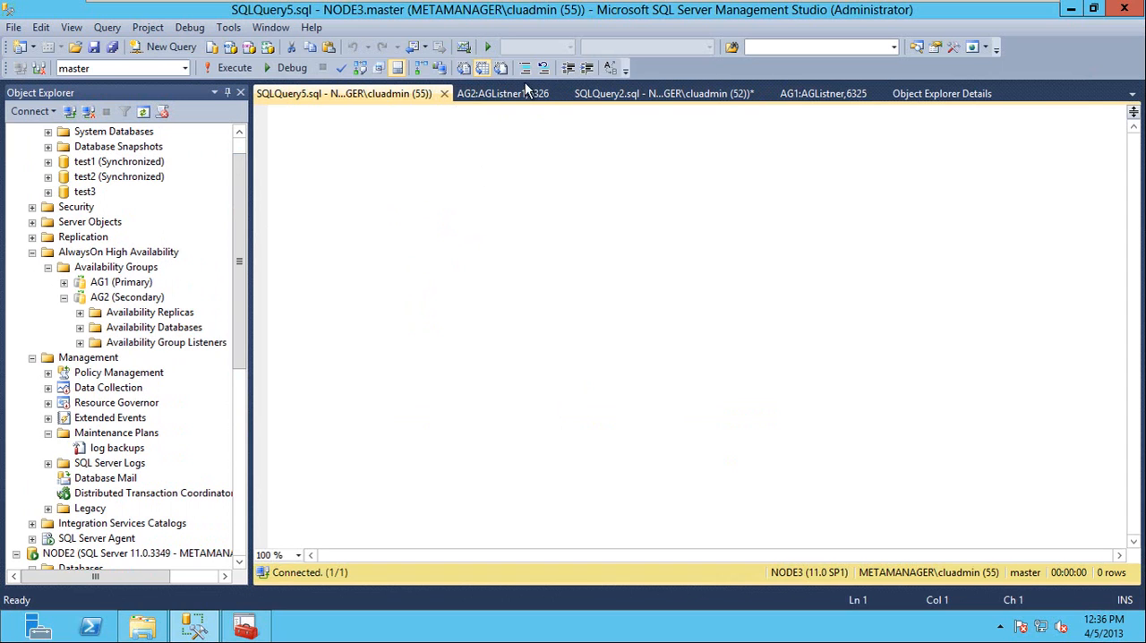
left_click_drag(235, 249, 241, 159)
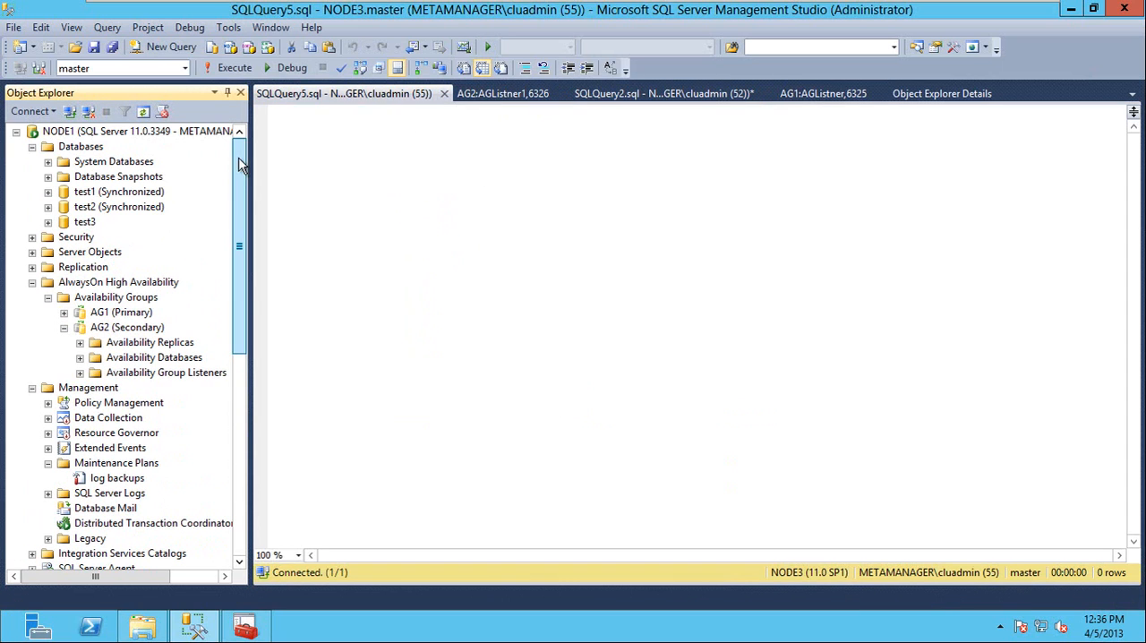
left_click(503, 93)
left_click(562, 93)
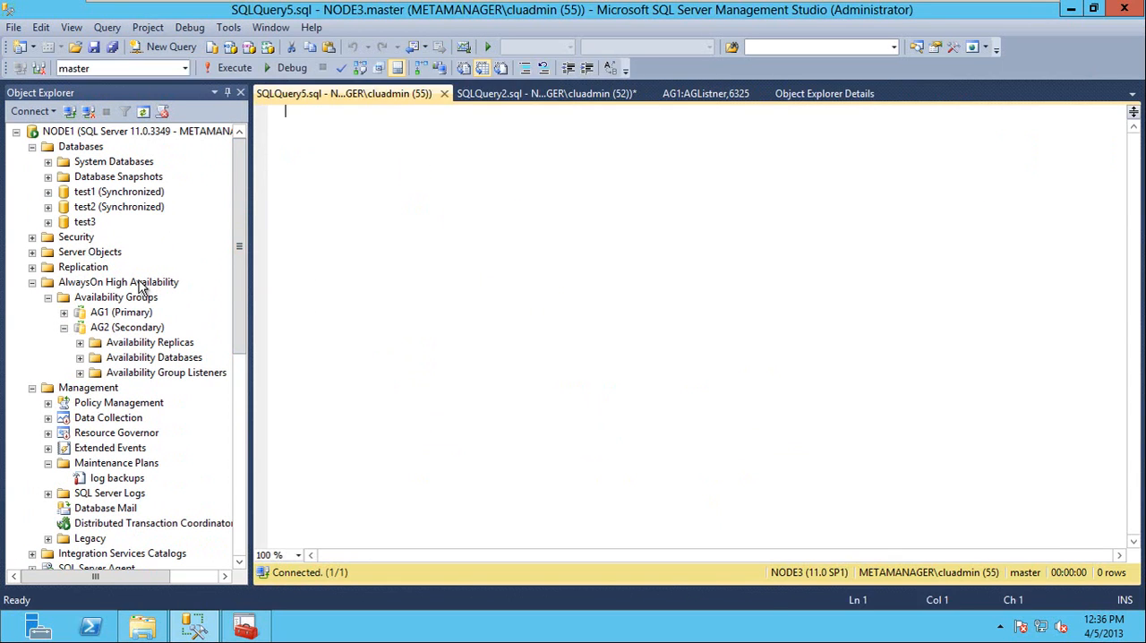
Delete the AG2 availability group from the NODE1 server.
right_click(115, 331)
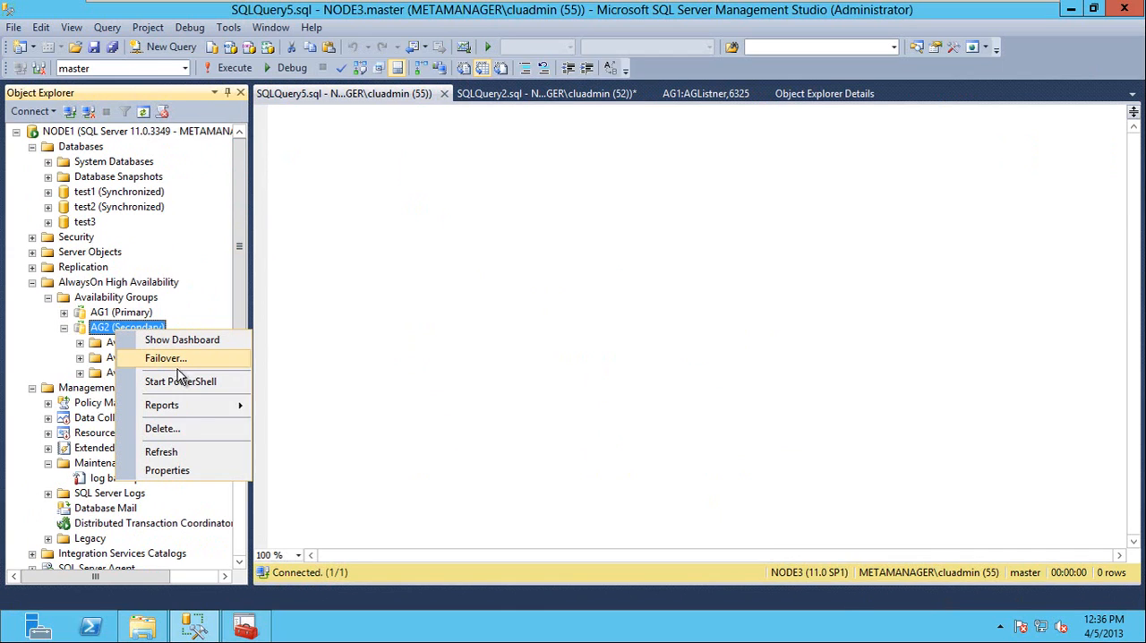
left_click(184, 429)
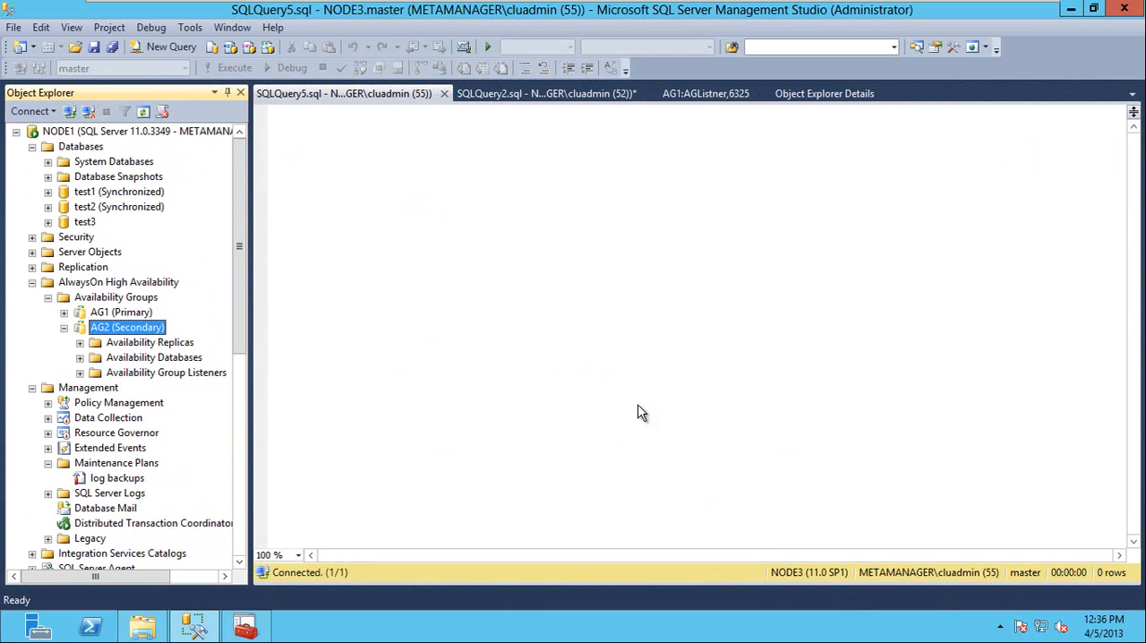
left_click(717, 546)
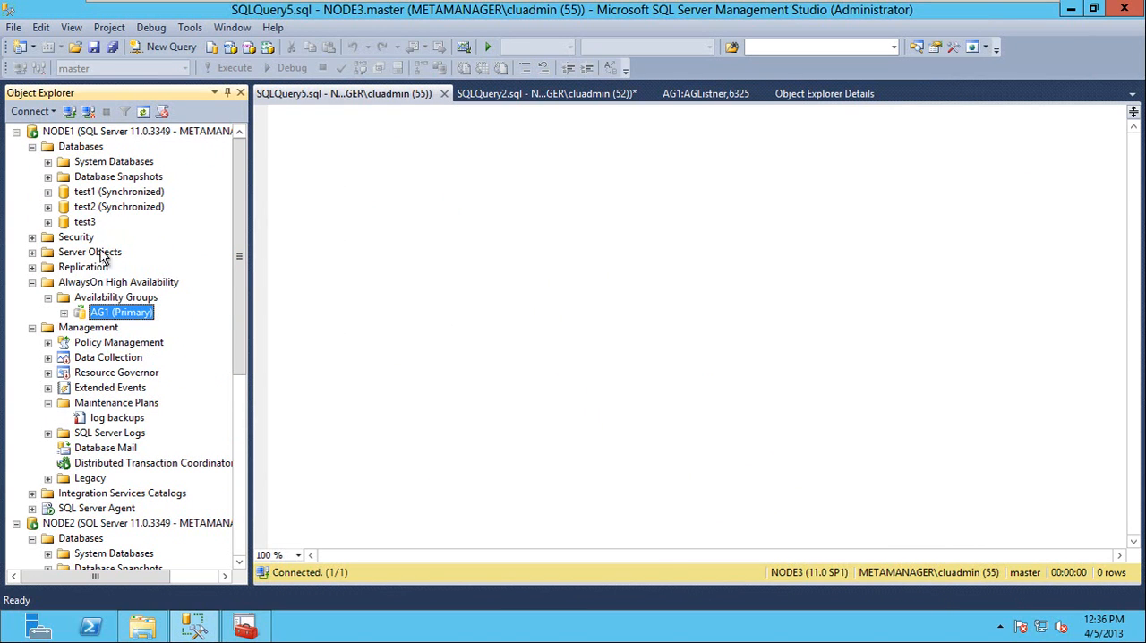
Refresh the databases on NODE1 and NODE2 and expand NODE3's databases to examine the state of test3 on each node.
right_click(79, 151)
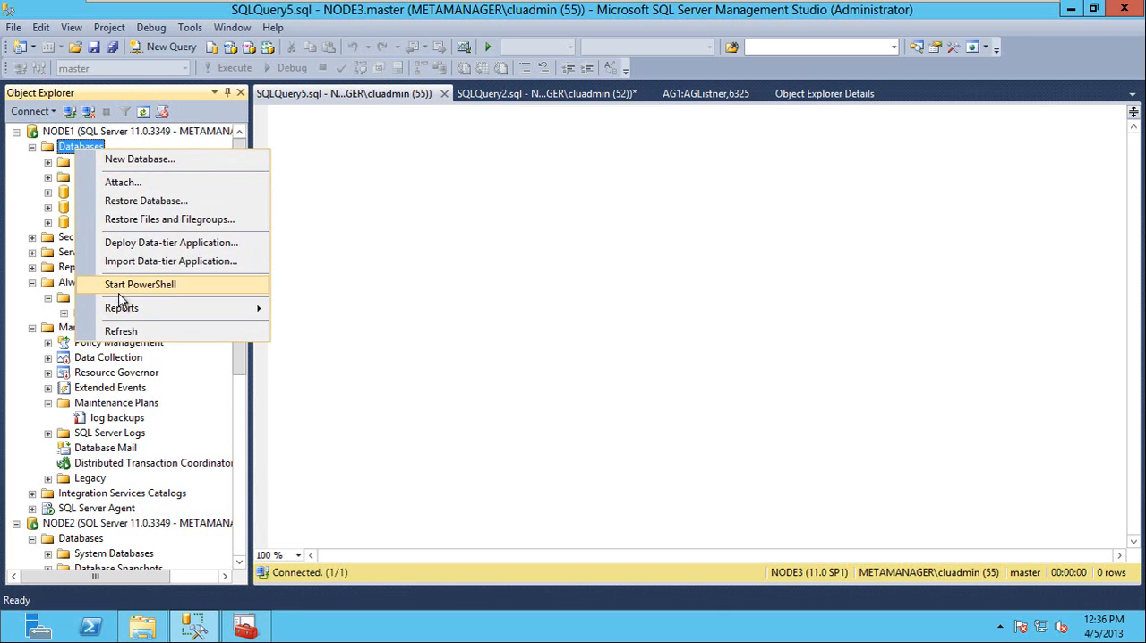
left_click(127, 337)
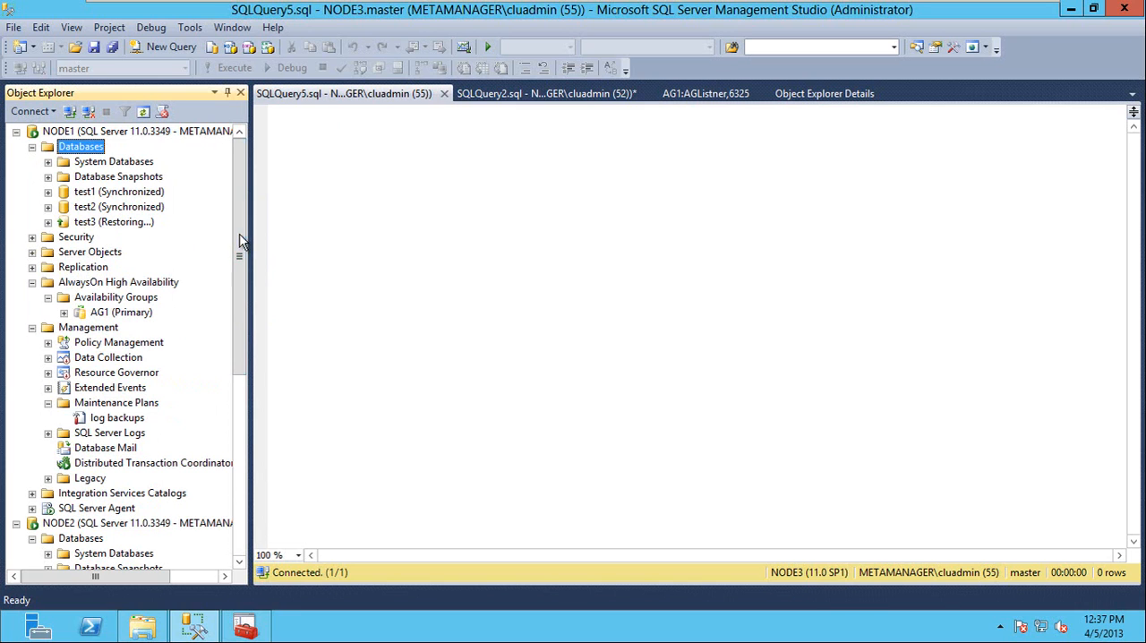
left_click_drag(240, 251, 241, 358)
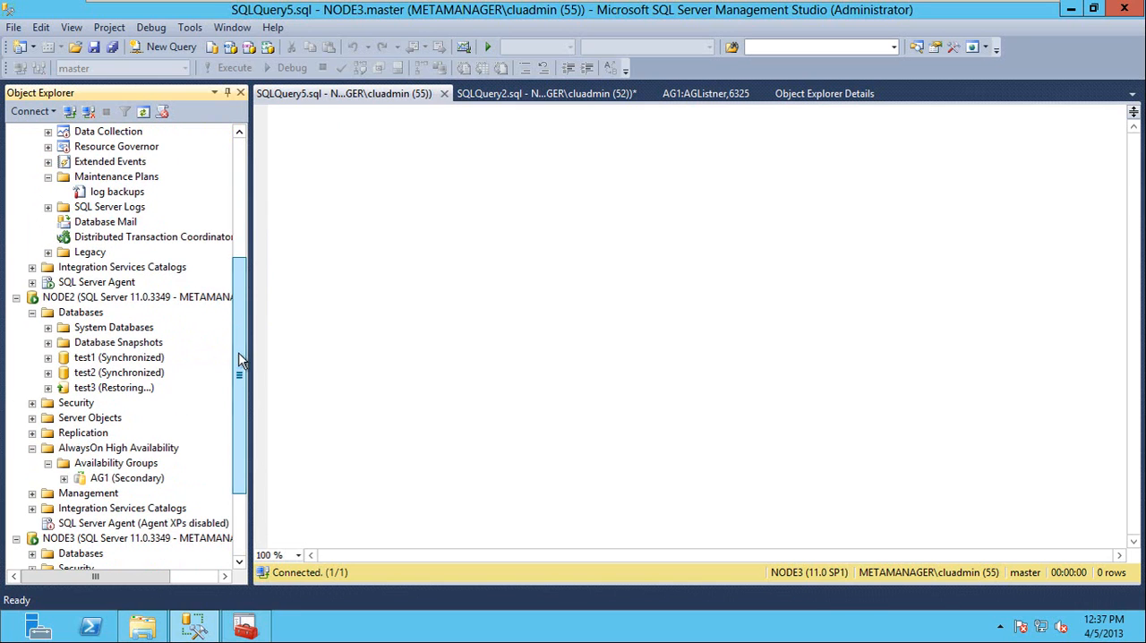
right_click(81, 312)
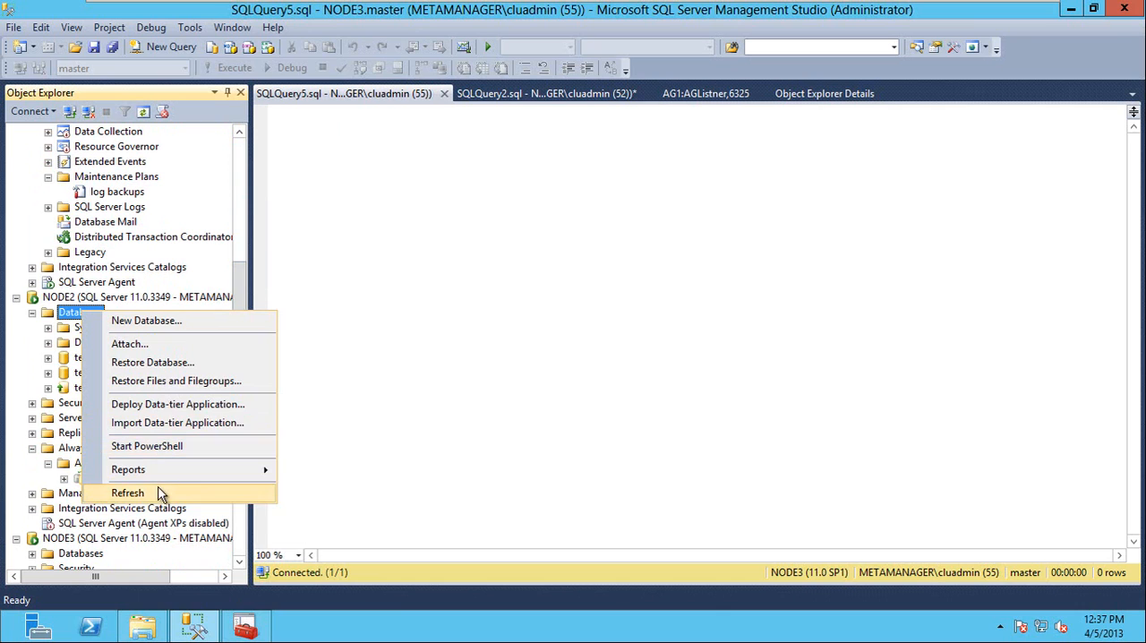
left_click(160, 493)
left_click(100, 391)
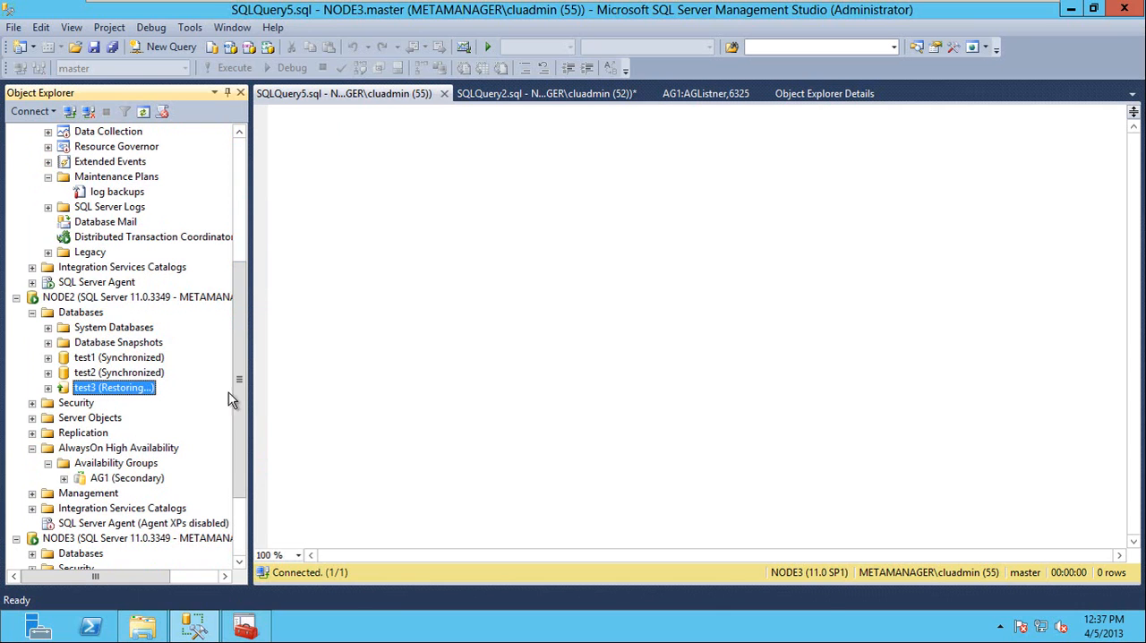
left_click_drag(243, 391, 209, 478)
double_click(76, 450)
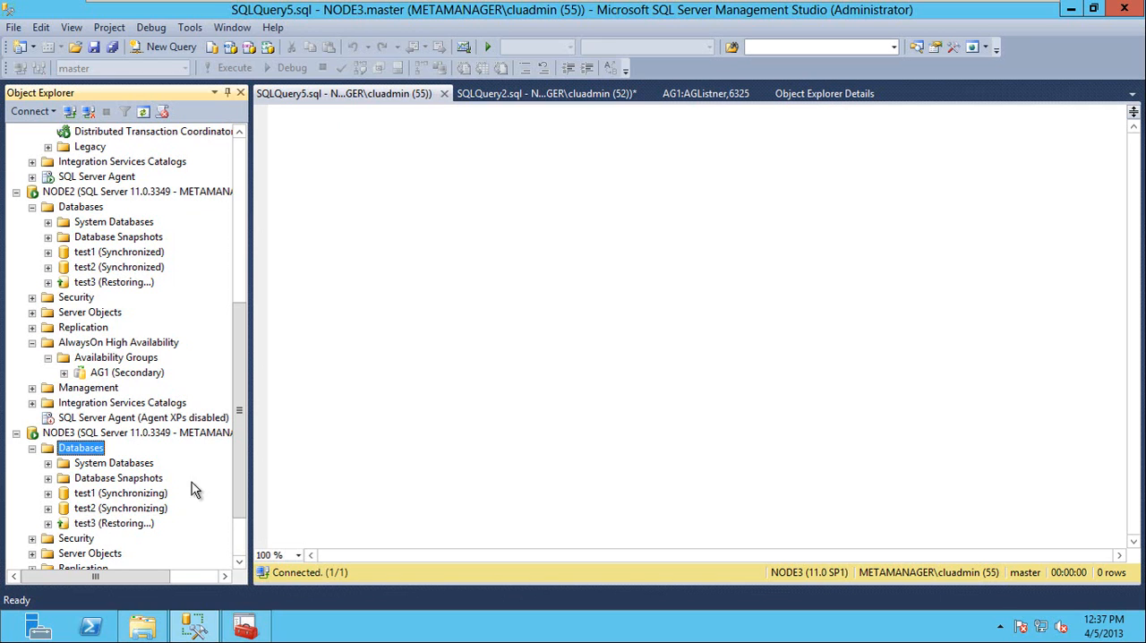
Refresh NODE1's availability groups and expand AG1 to list its availability databases.
left_click_drag(240, 419, 240, 243)
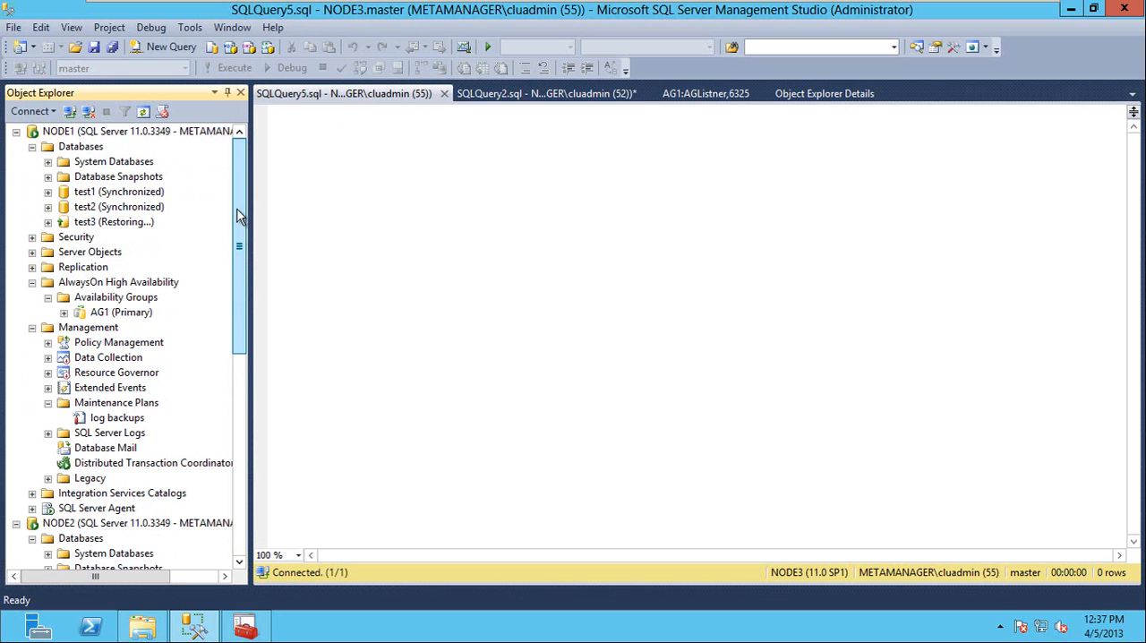
right_click(112, 305)
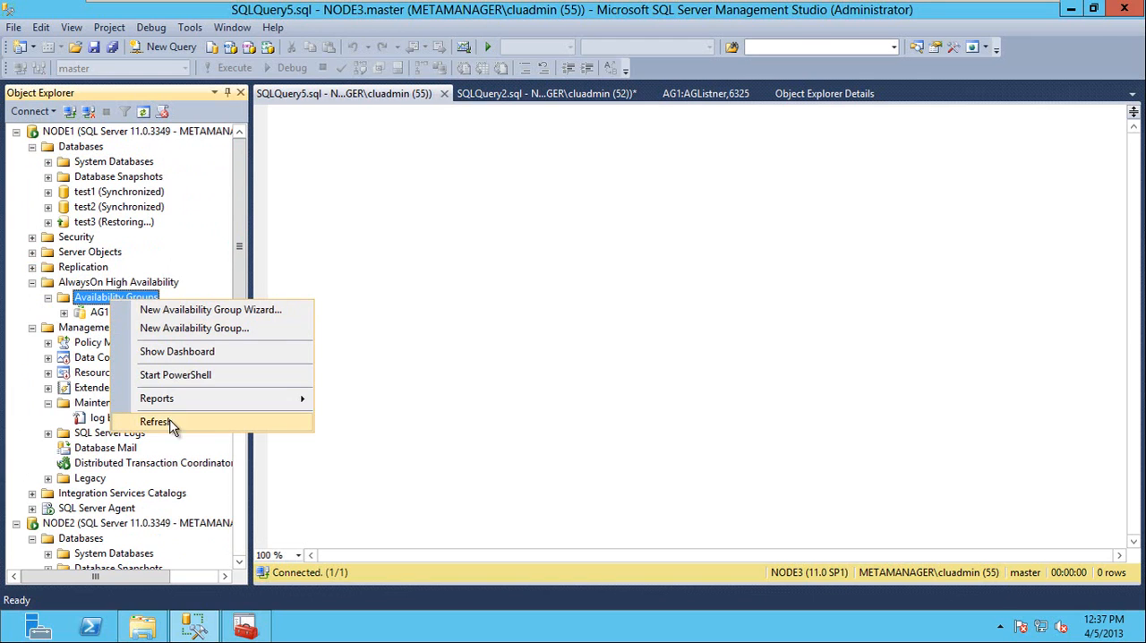
left_click(172, 417)
double_click(108, 315)
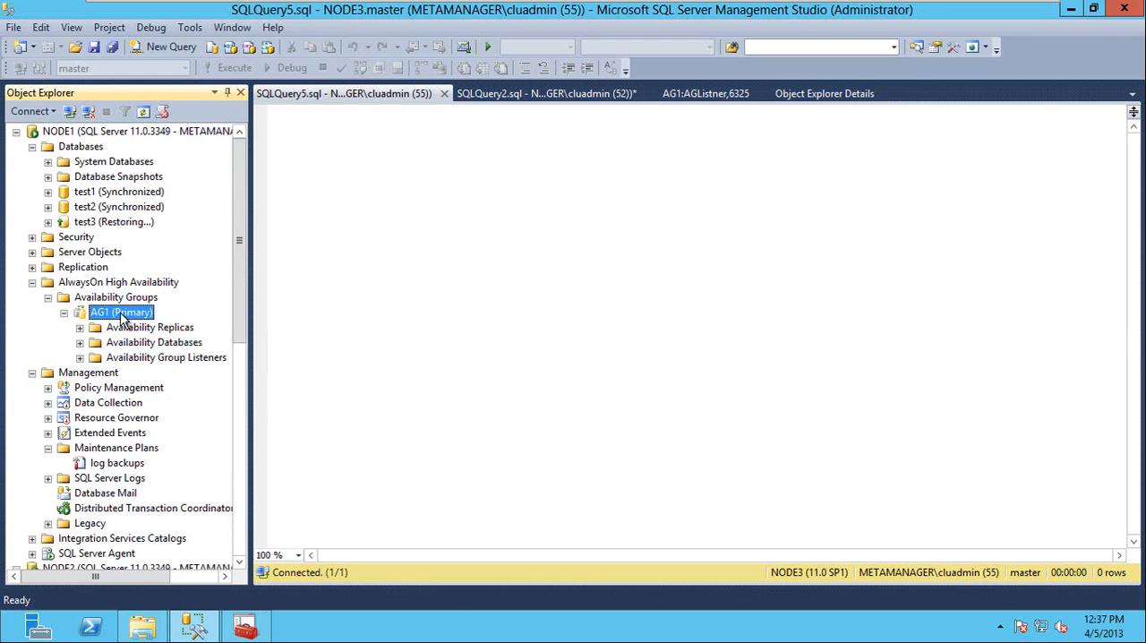
double_click(134, 343)
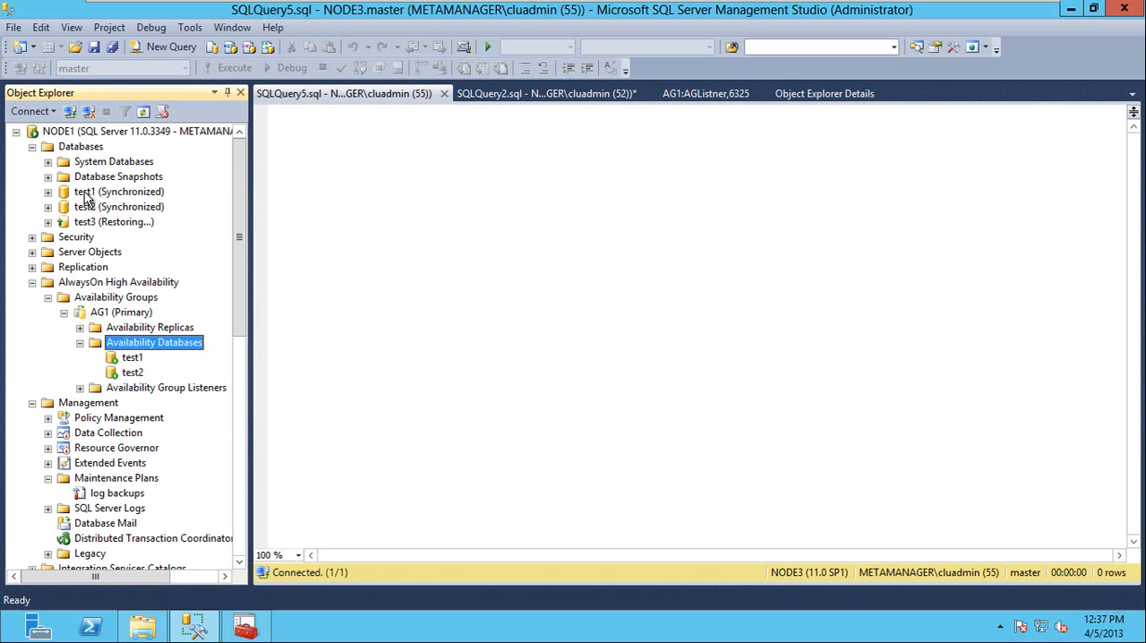
Try to delete the test1 database on NODE1 with existing connections closed, read the error details, and dismiss the deletion.
right_click(84, 193)
left_click(154, 395)
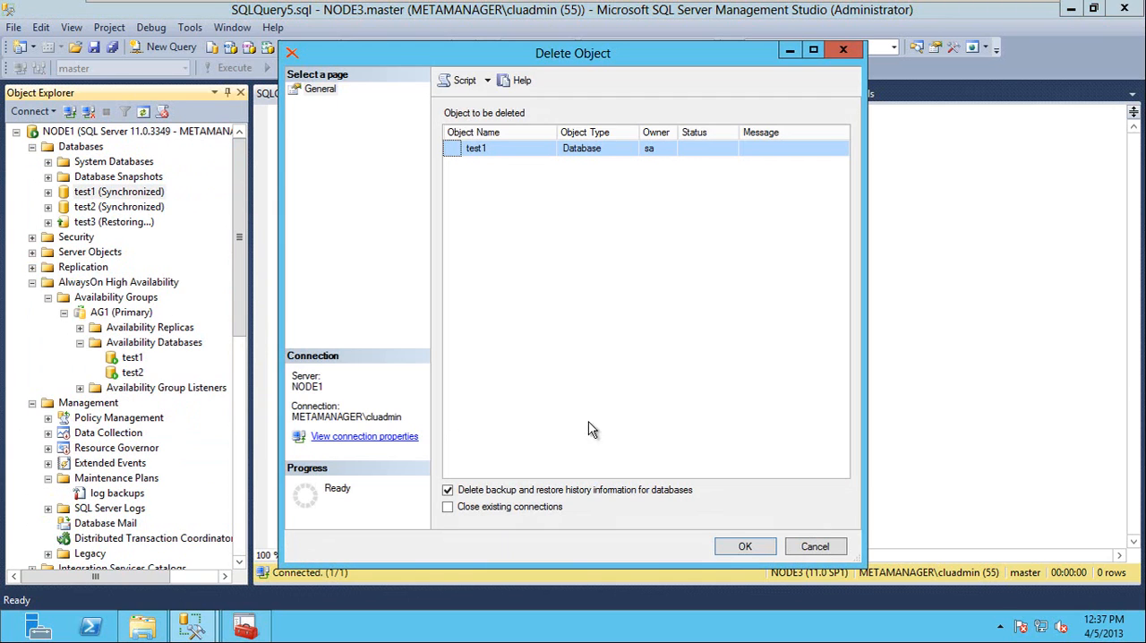
left_click(516, 508)
left_click(741, 546)
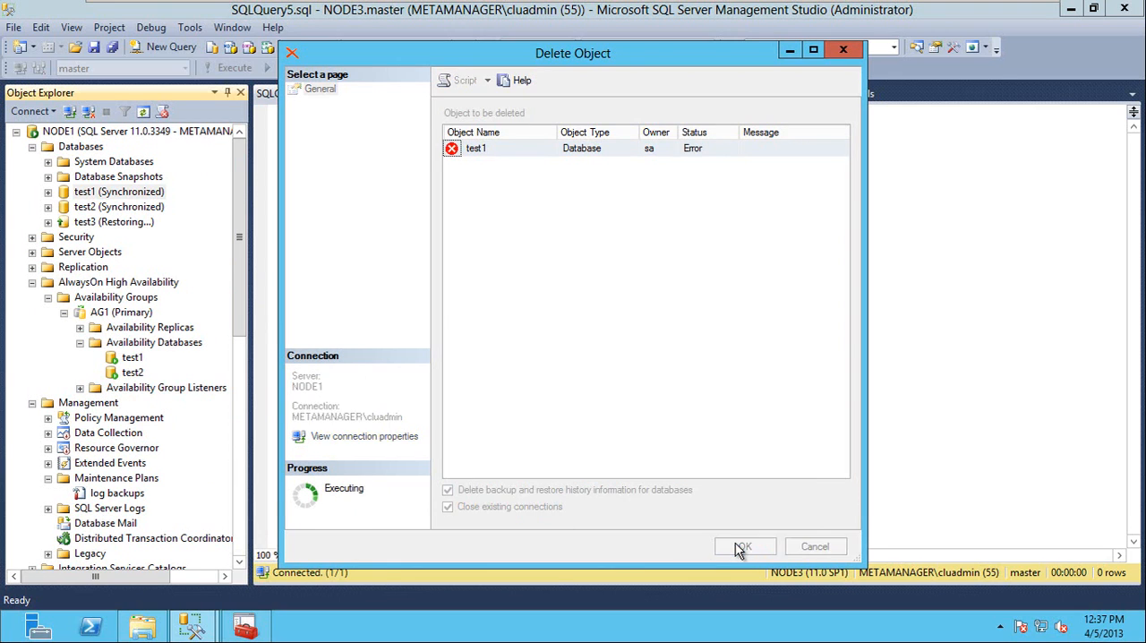
left_click(786, 152)
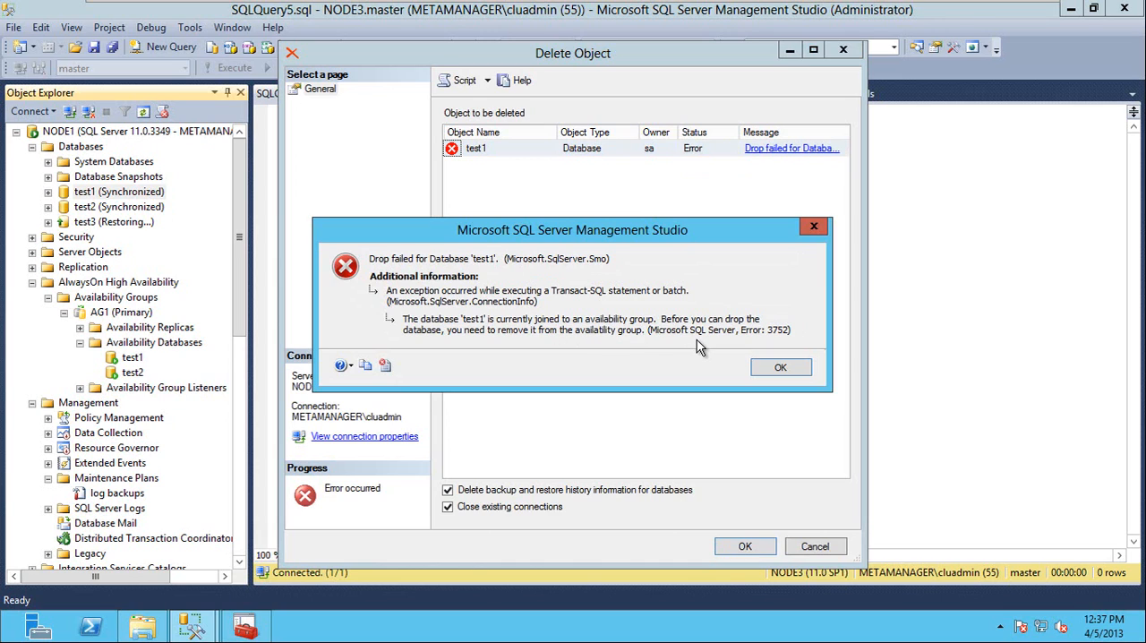
left_click(776, 367)
left_click(815, 548)
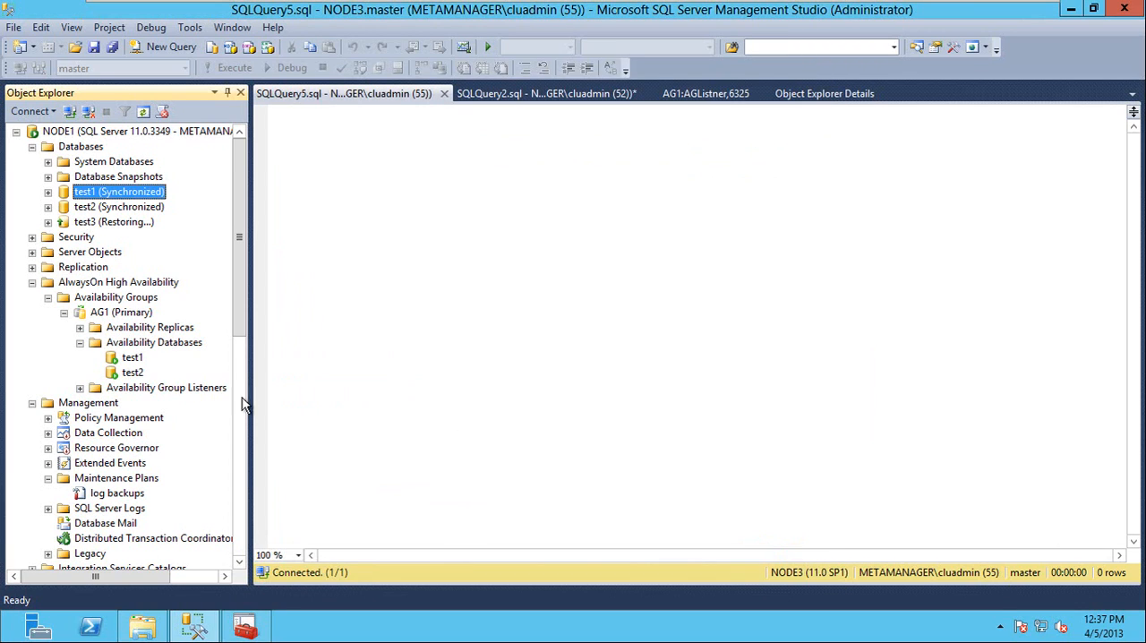
Review the actions available for the test1 availability database in AG1 without choosing any.
right_click(137, 358)
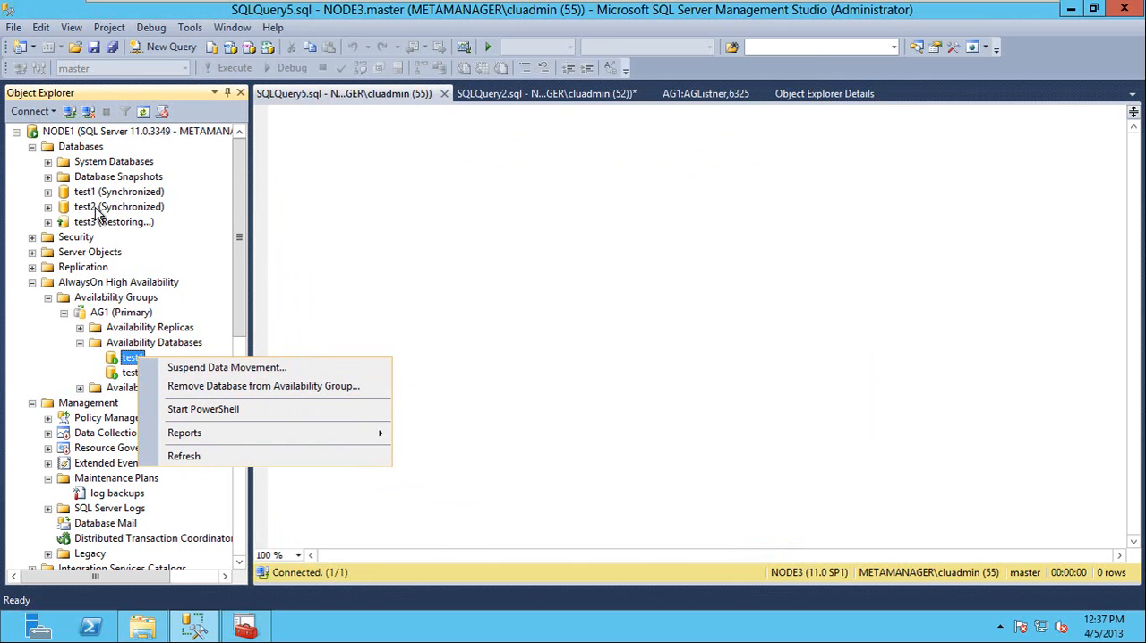
left_click(378, 221)
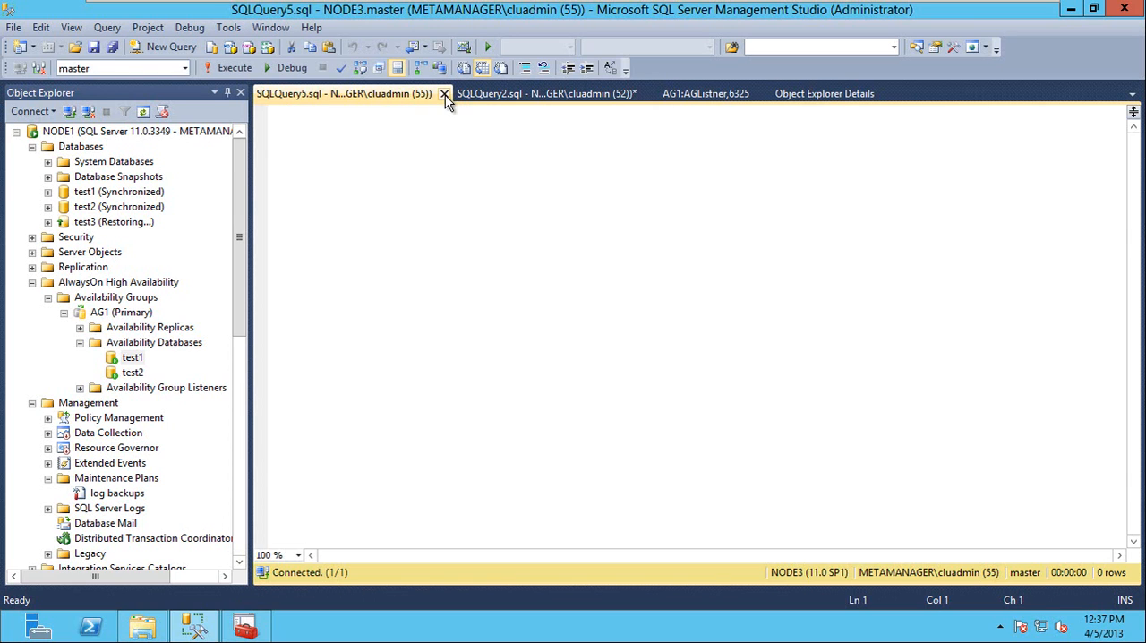
Leave the virtual machine's full-screen view, switch to Windows Explorer on the host, and open the C:\Clustering_CBT\scripts folder.
mouse_move(378, 9)
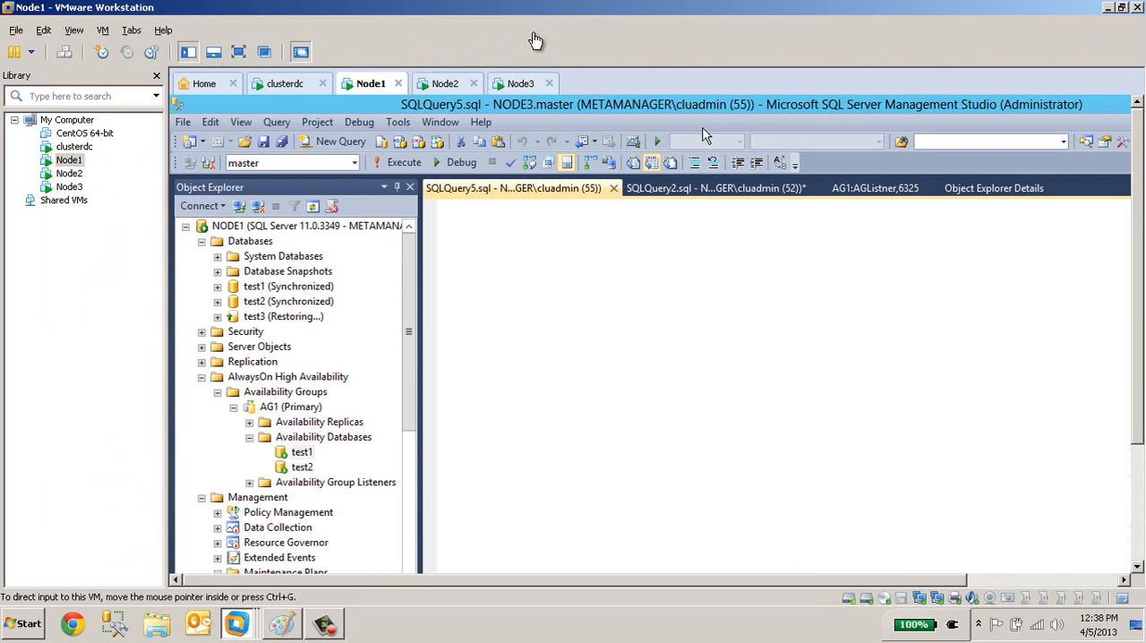
left_click(525, 39)
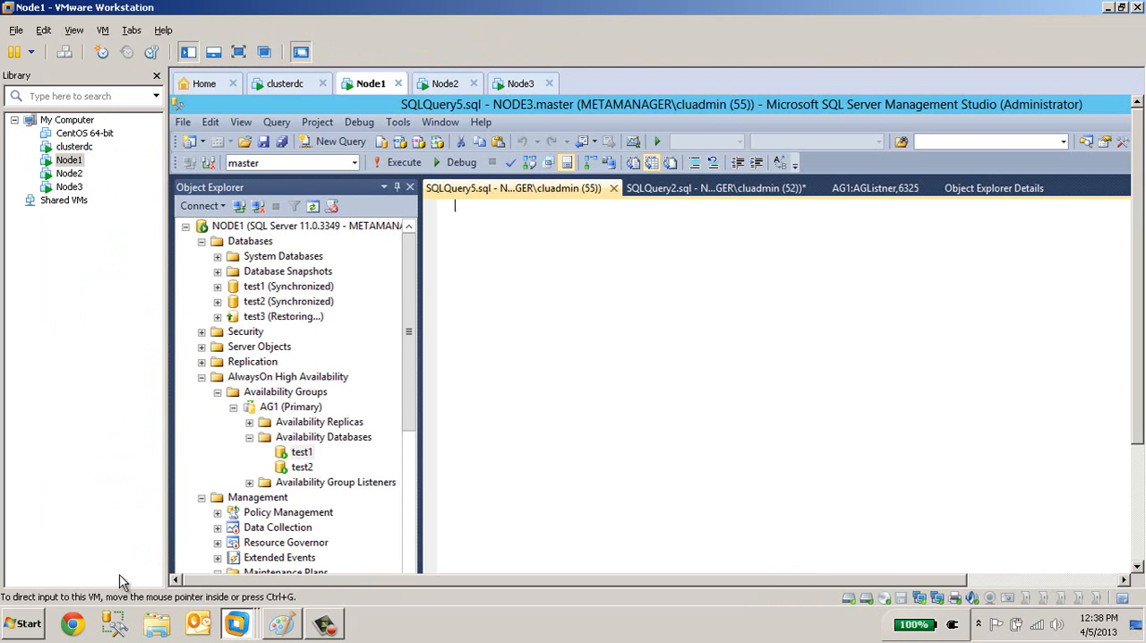
left_click(157, 624)
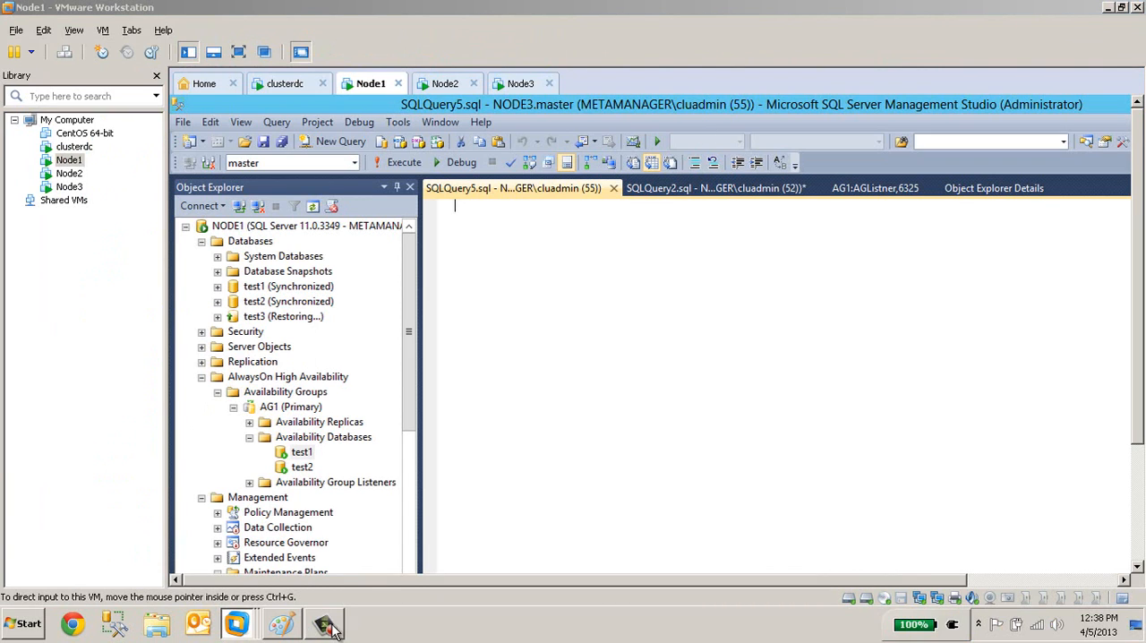
mouse_move(157, 627)
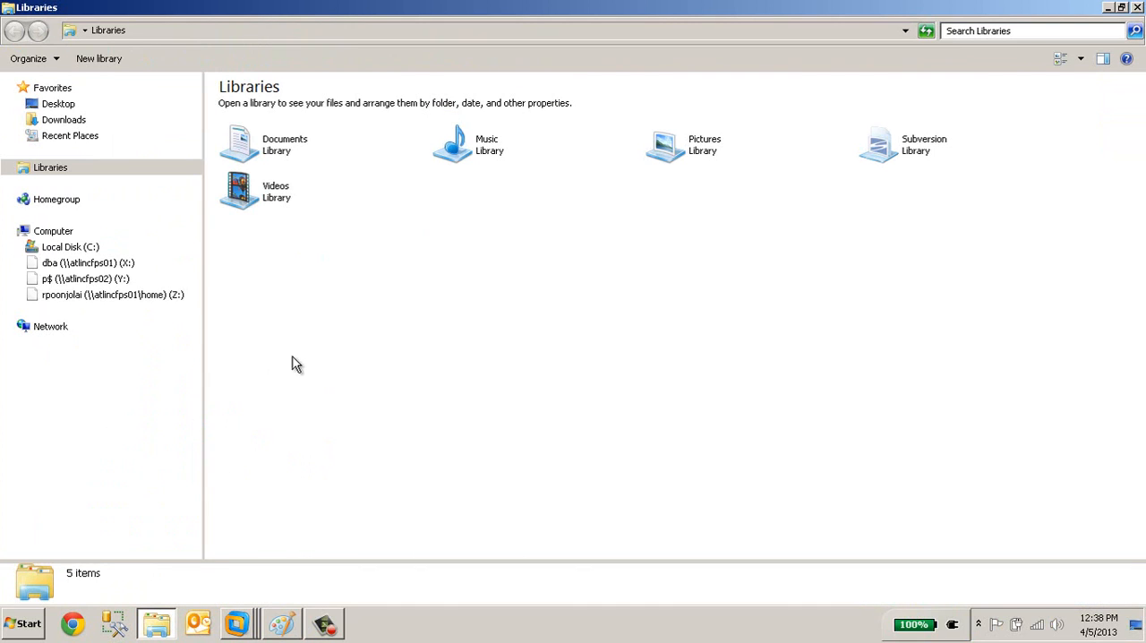
left_click(79, 249)
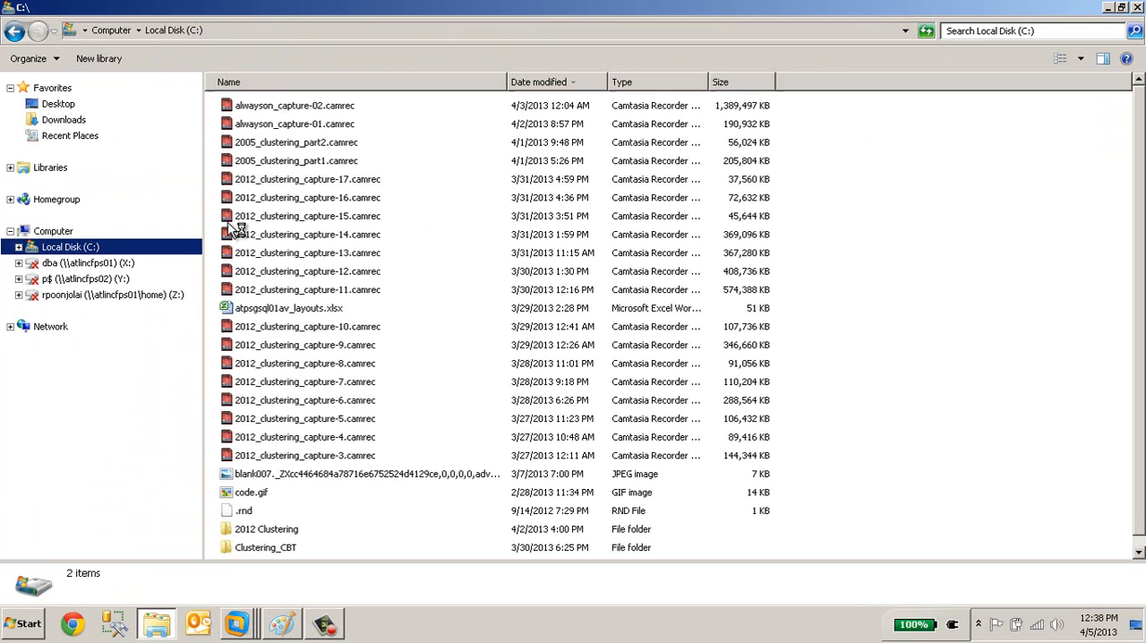
left_click(19, 247)
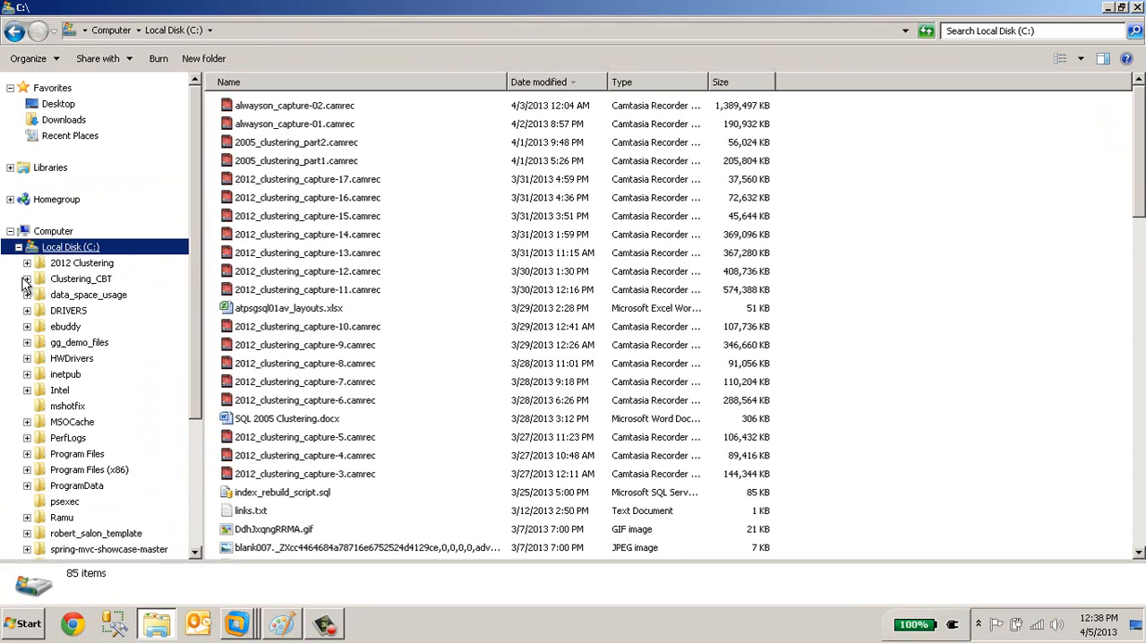
left_click(99, 285)
left_click(298, 275)
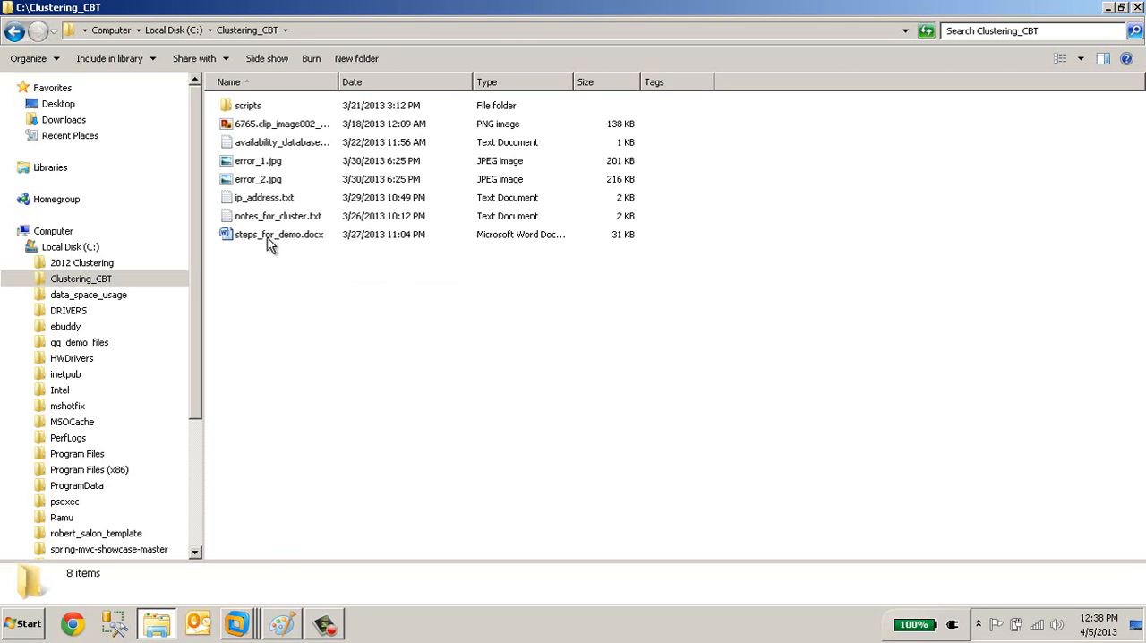
double_click(246, 107)
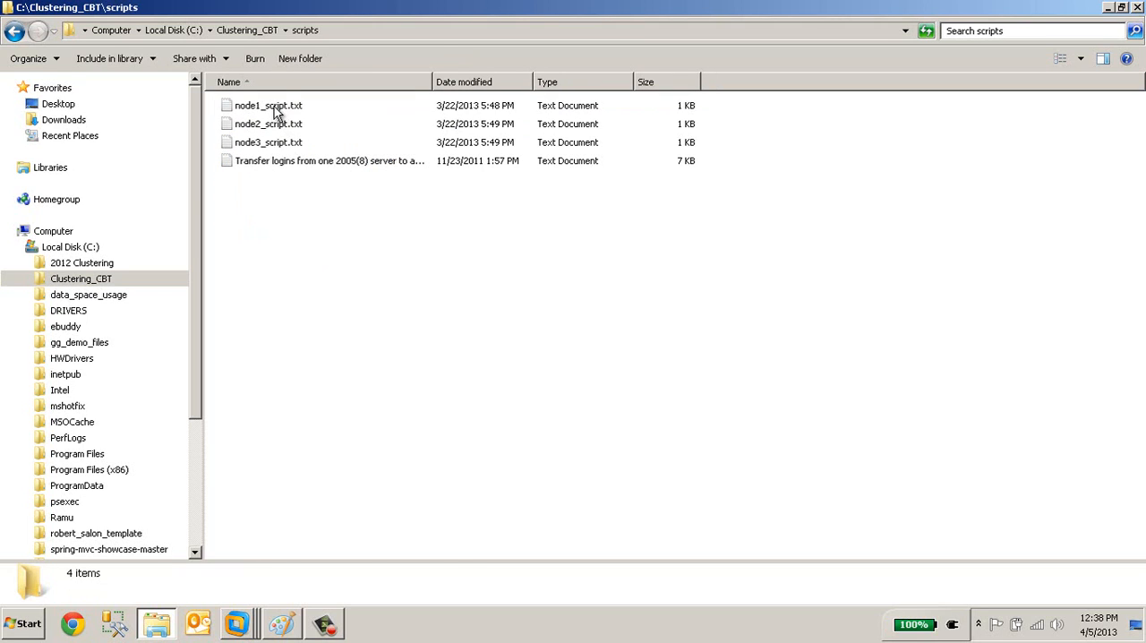
Copy the whole text of node1_script.txt and paste it into the empty SQLQuery5.sql query on the Node1 virtual machine.
left_click(277, 113)
double_click(276, 111)
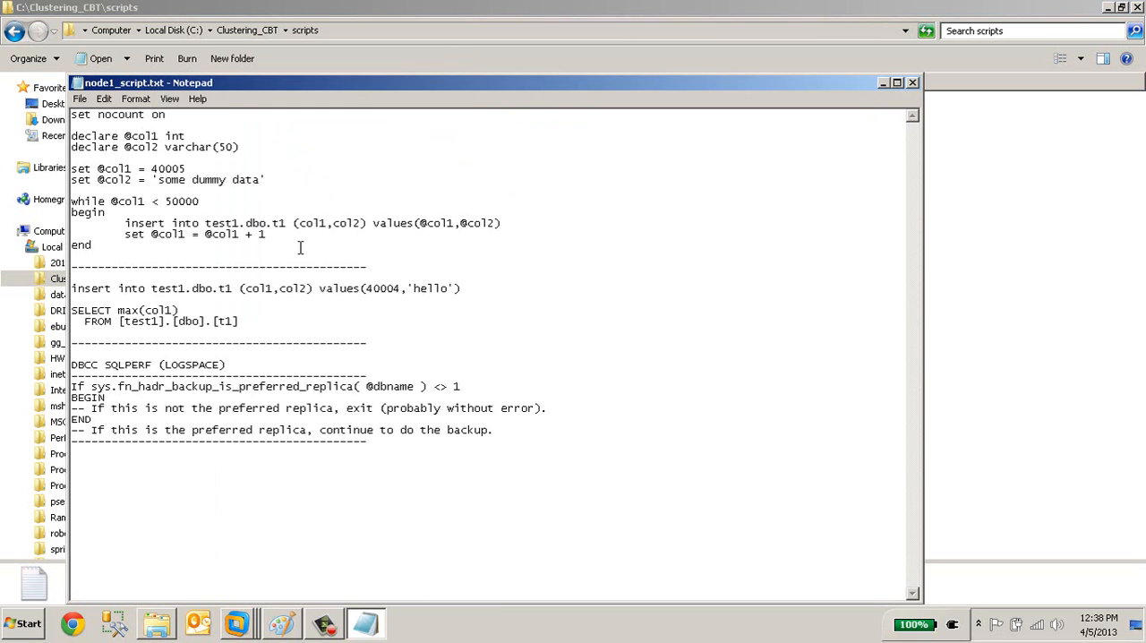
key("ctrl+a")
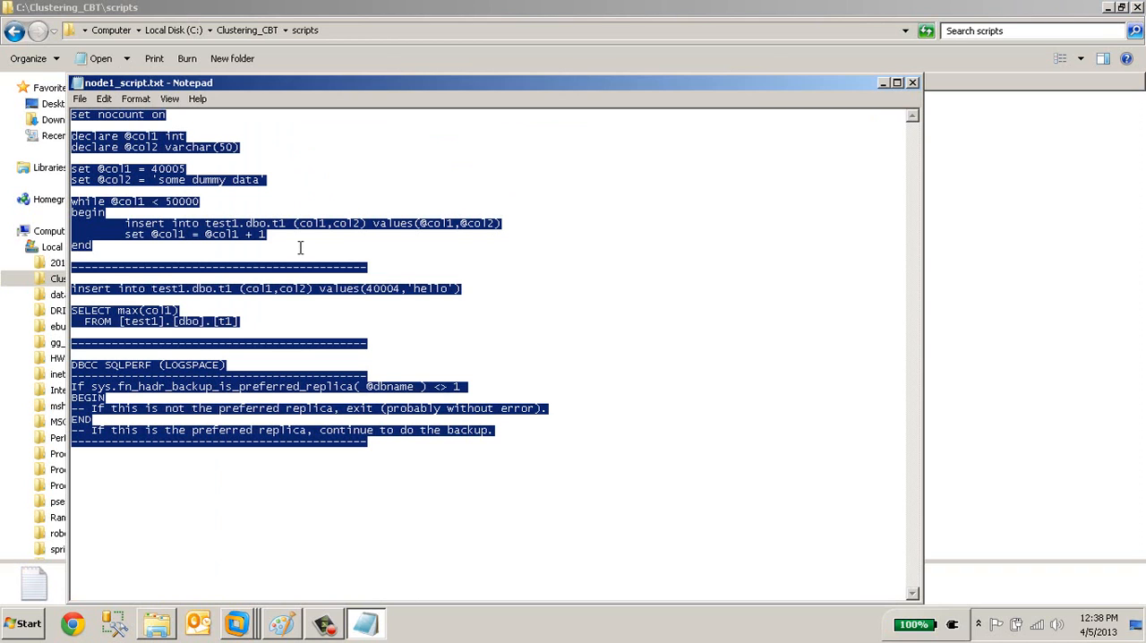
left_click(234, 623)
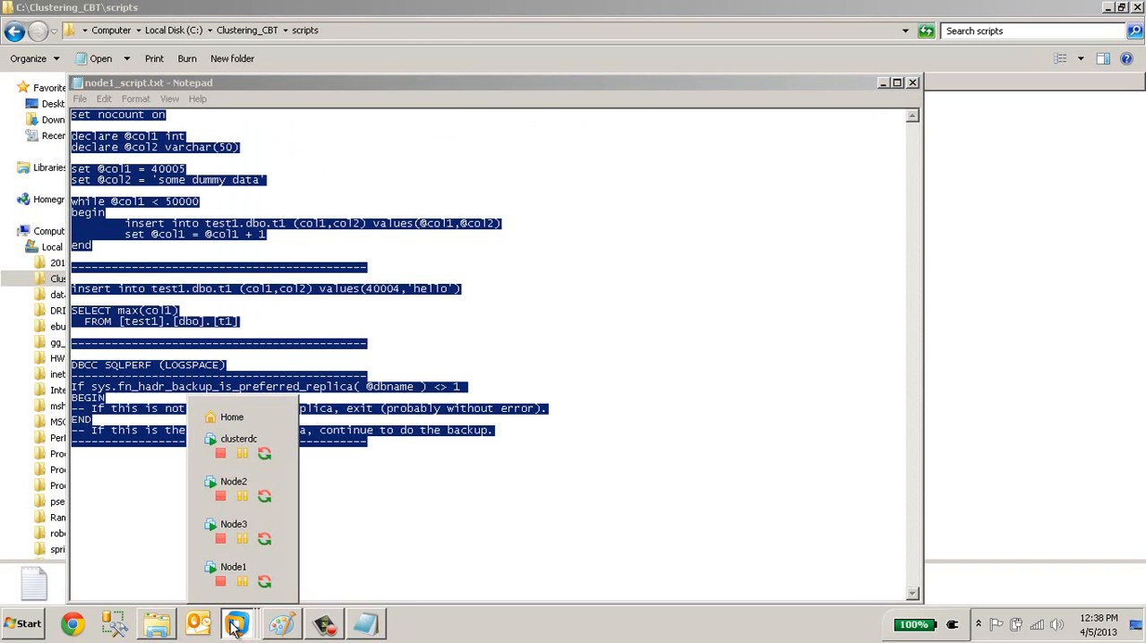
left_click(211, 570)
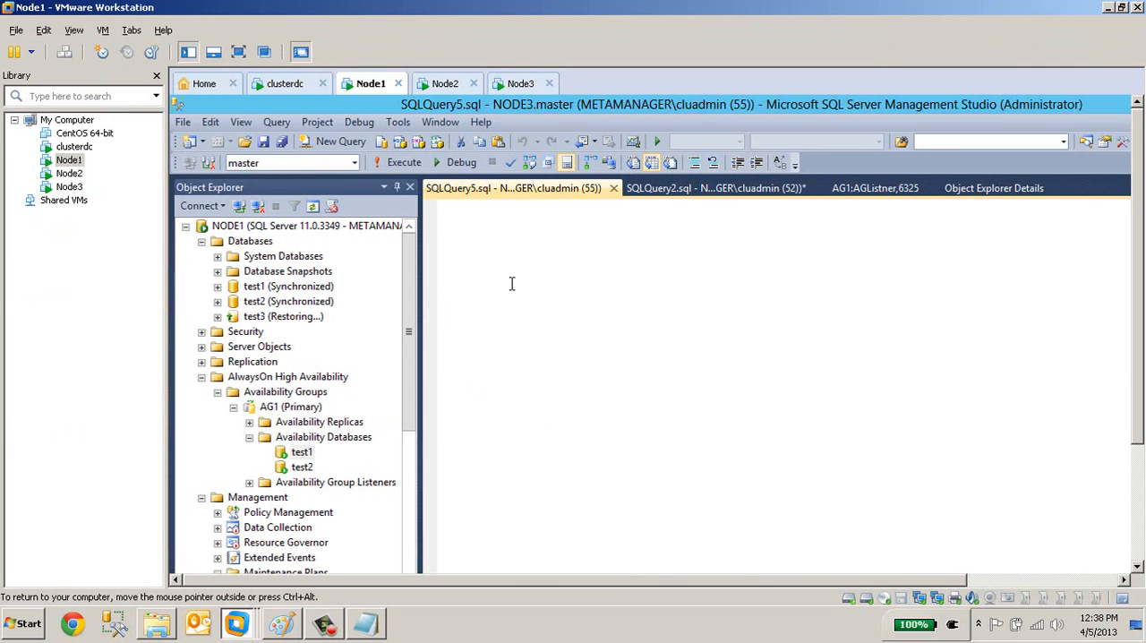
right_click(575, 227)
left_click(624, 274)
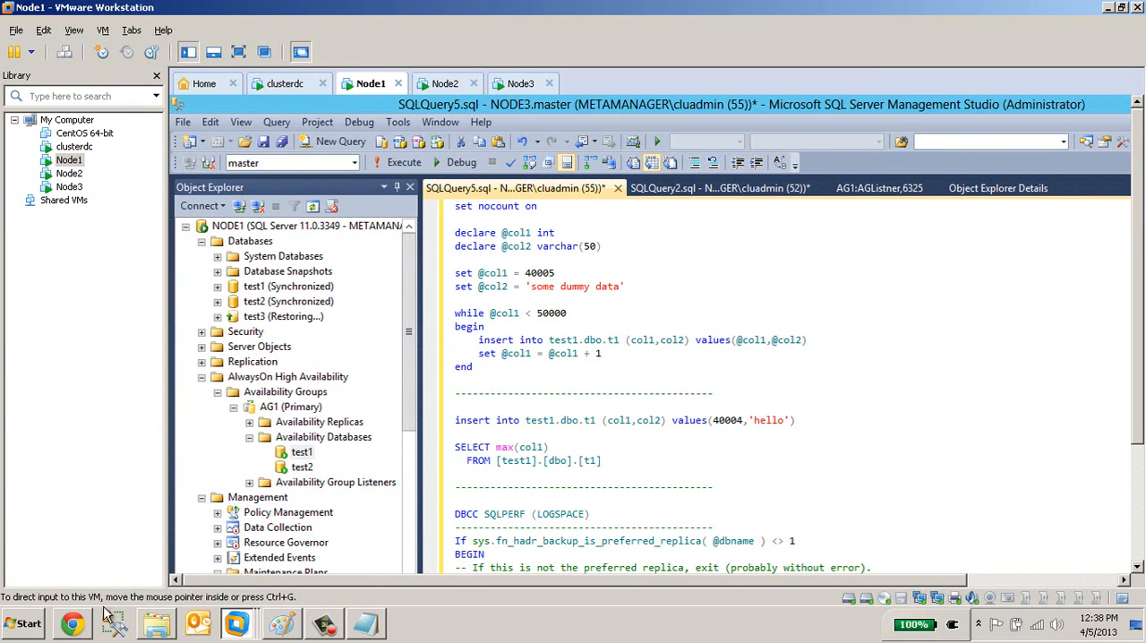
Copy the whole text of node2_script.txt from the host's scripts folder and close the open Notepad windows.
left_click(170, 621)
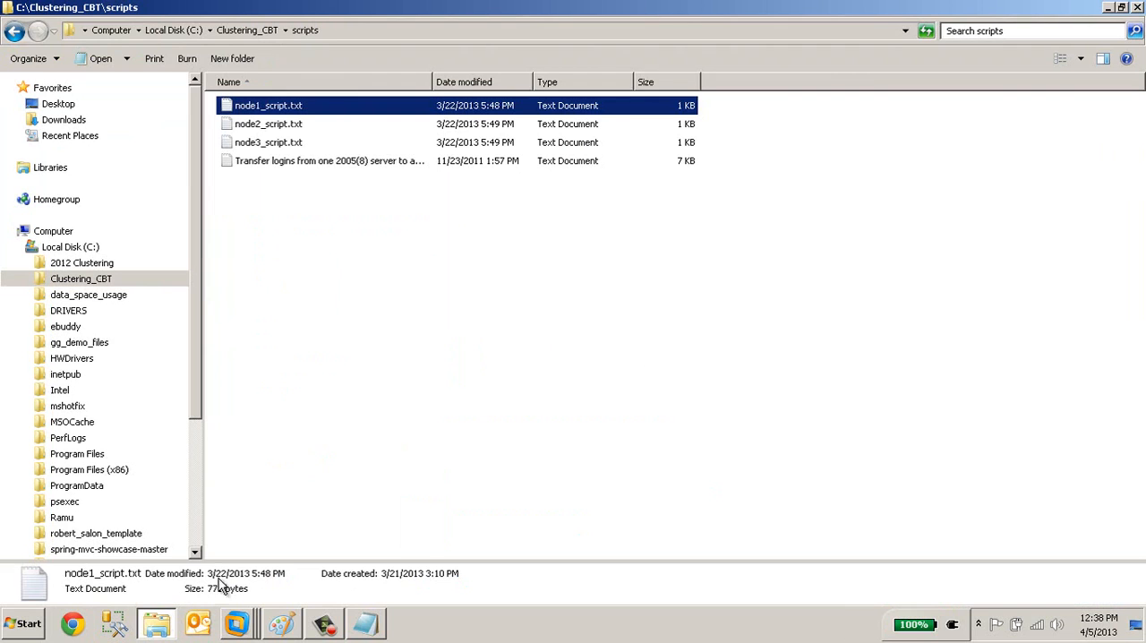
double_click(268, 124)
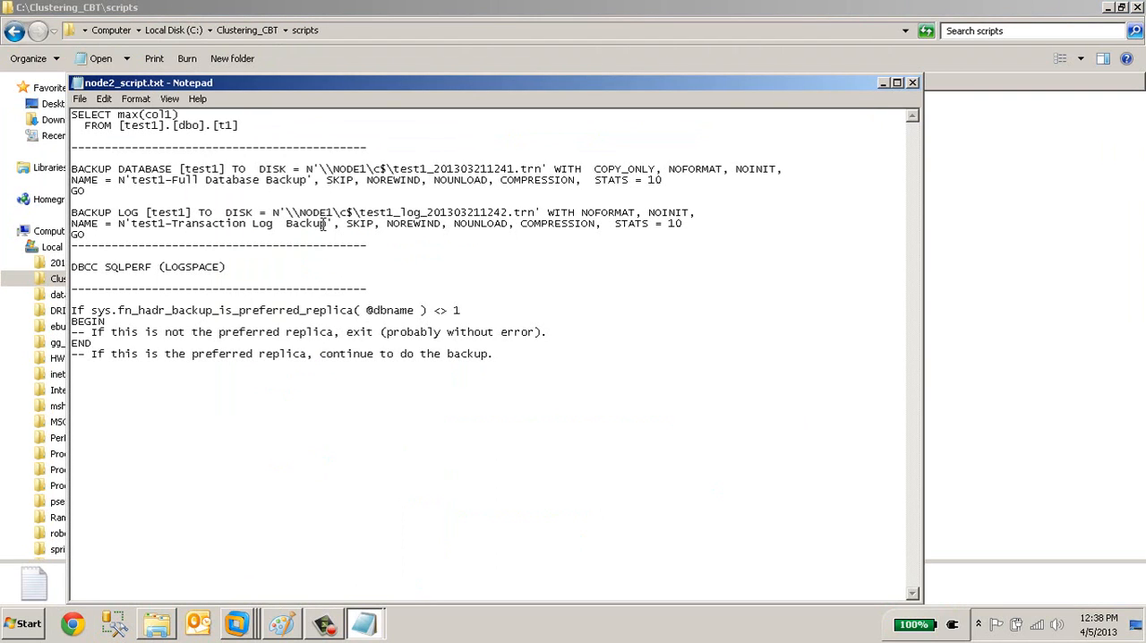
key("ctrl+a")
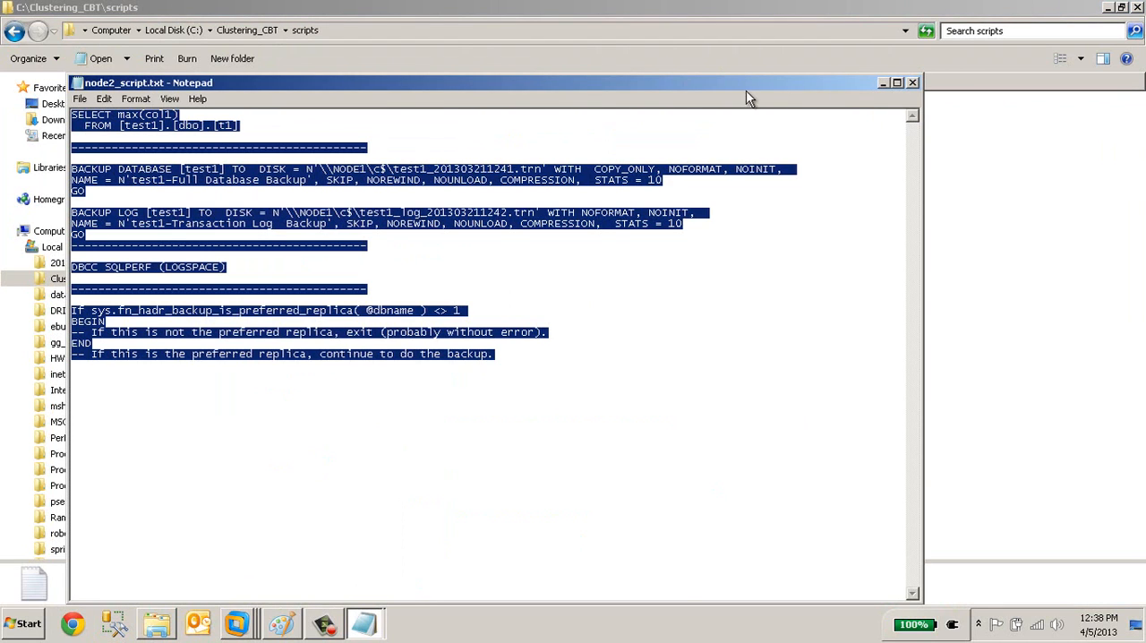
left_click(914, 82)
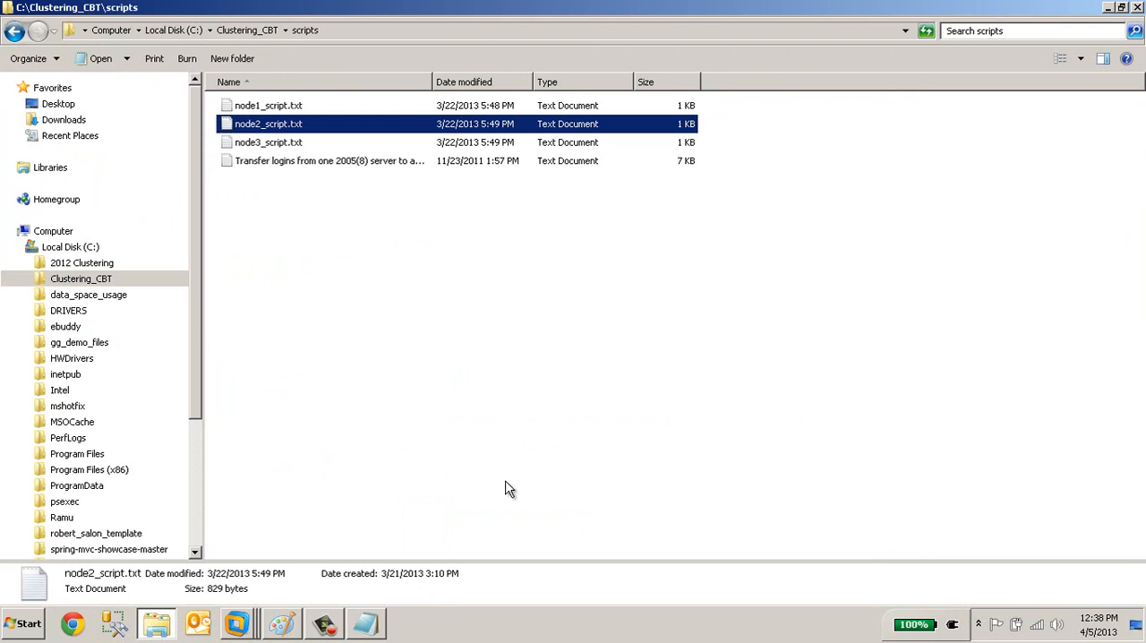
right_click(375, 627)
left_click(376, 587)
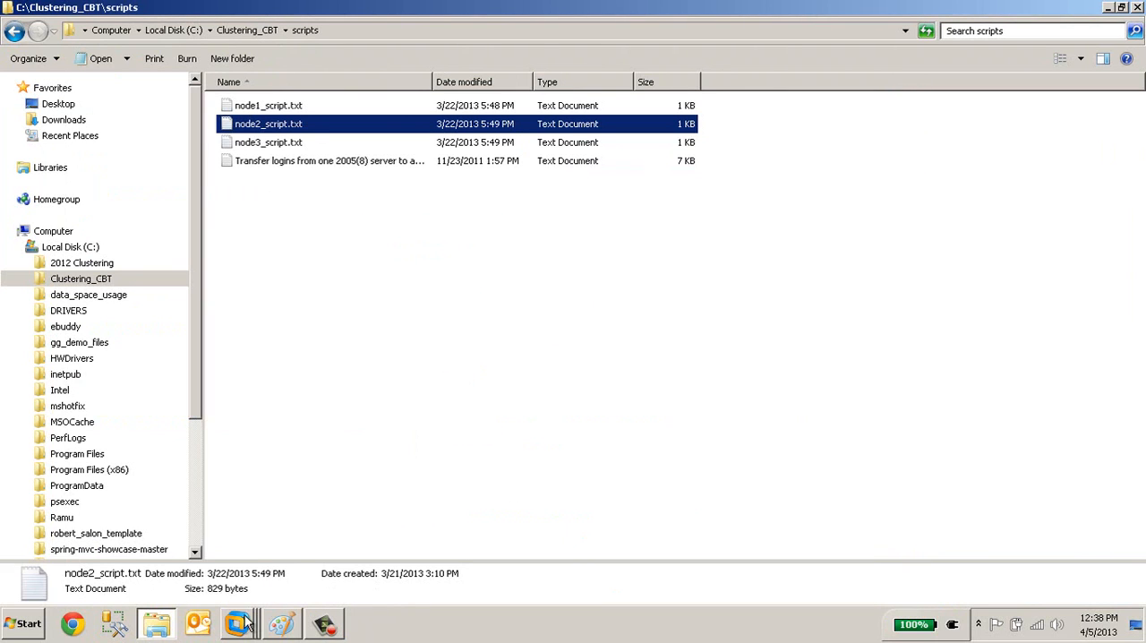
Switch back to VMware Workstation and show the Node1 virtual machine in full screen.
mouse_move(247, 624)
left_click(213, 484)
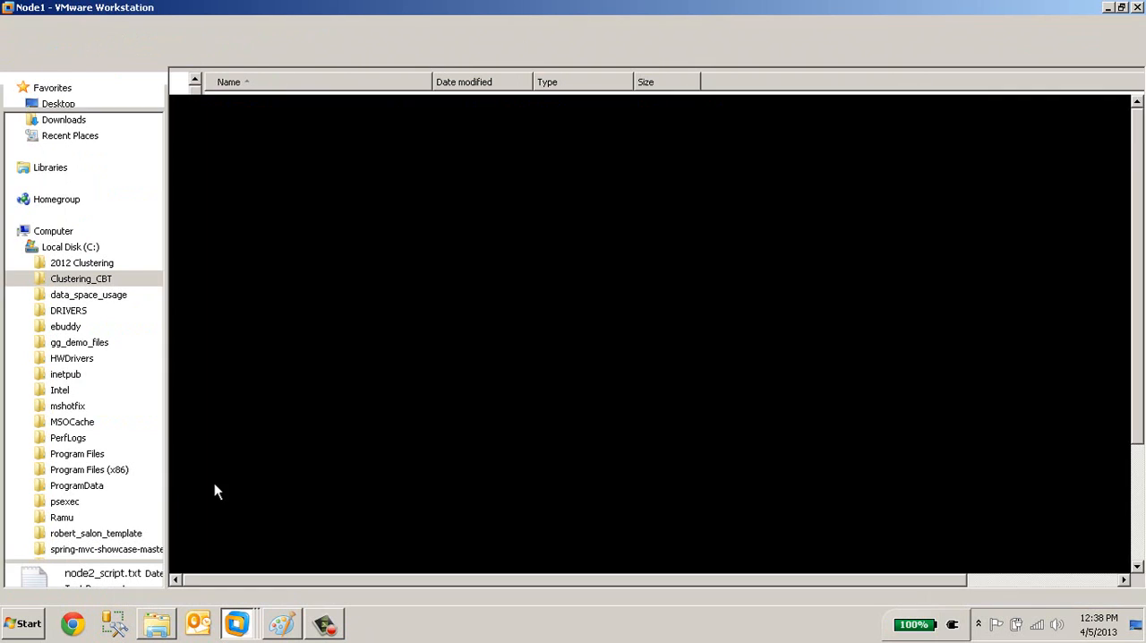
left_click(370, 83)
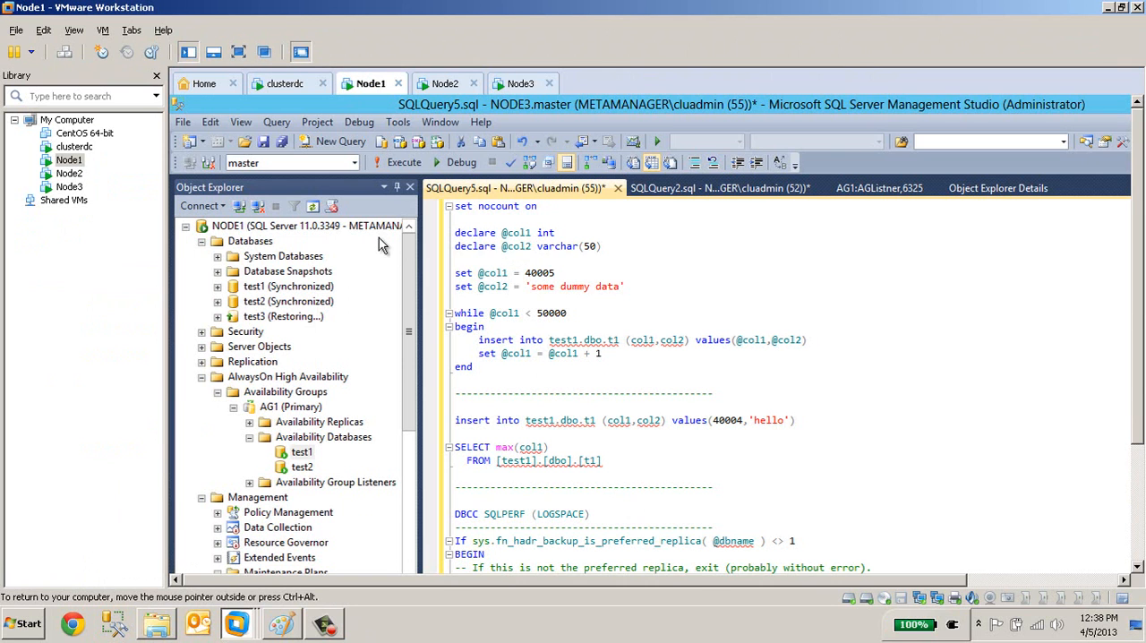
left_click(238, 51)
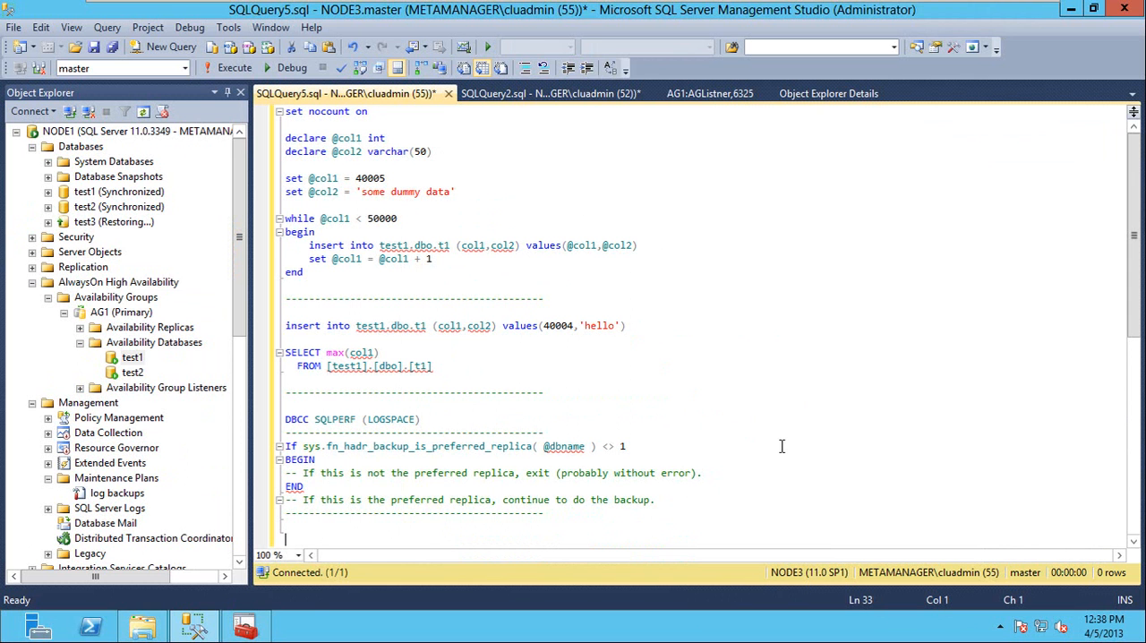
Change the SQLQuery5.sql query's connection to the NODE1 server.
right_click(673, 310)
mouse_move(843, 116)
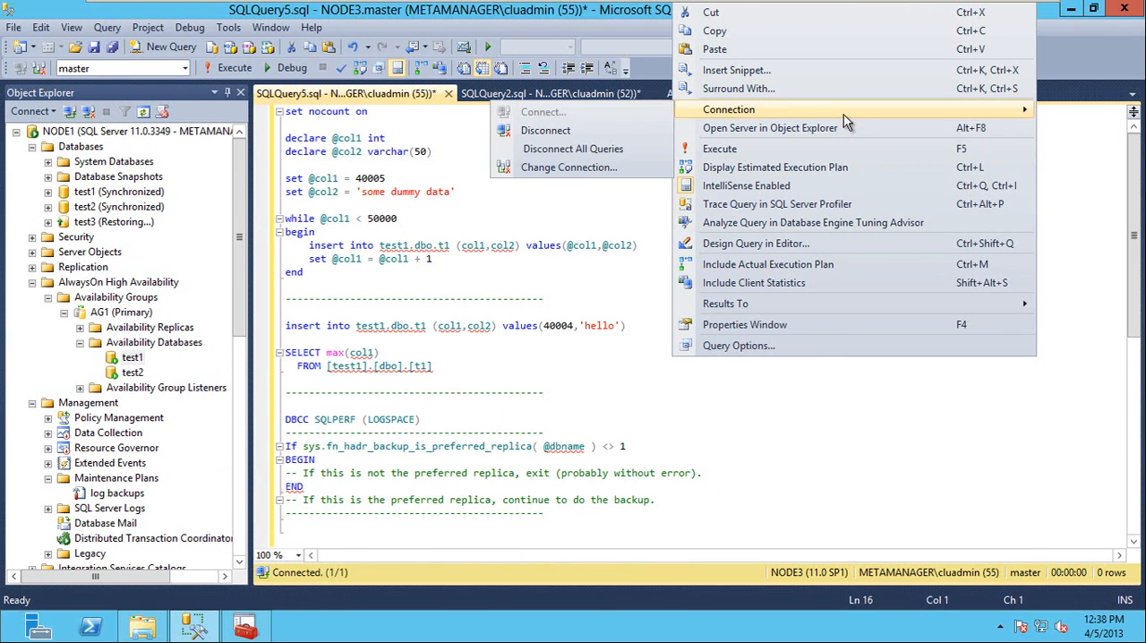
left_click(524, 168)
left_click(729, 217)
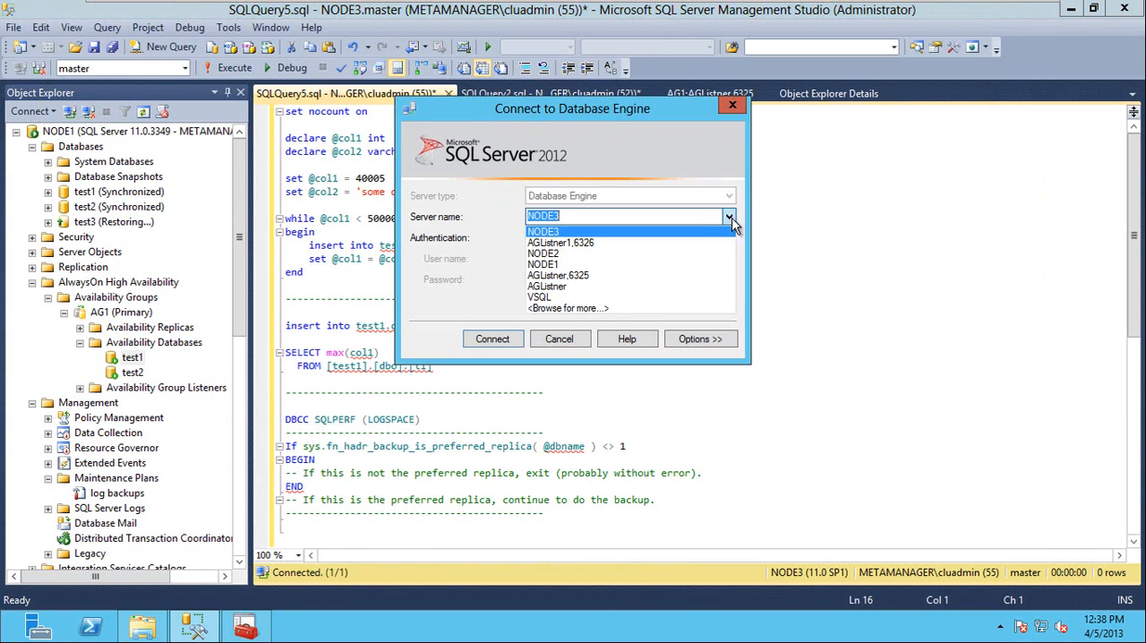
left_click(593, 265)
left_click(493, 340)
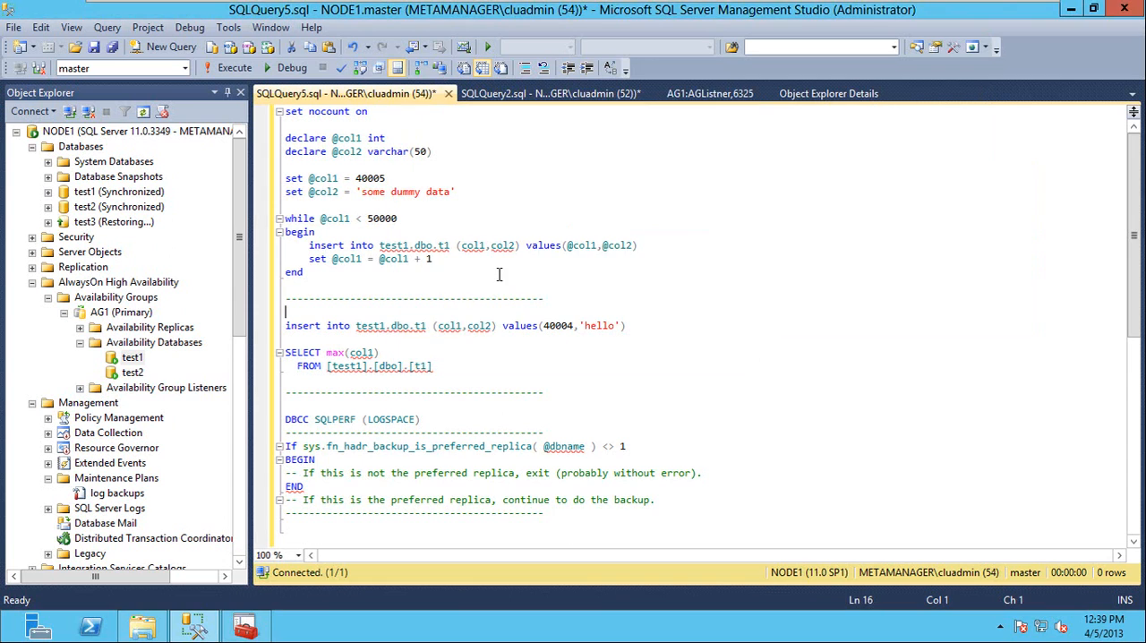
Change the SQLQuery2.sql query's connection to the NODE2 server and paste the copied node2 script into it.
left_click(546, 94)
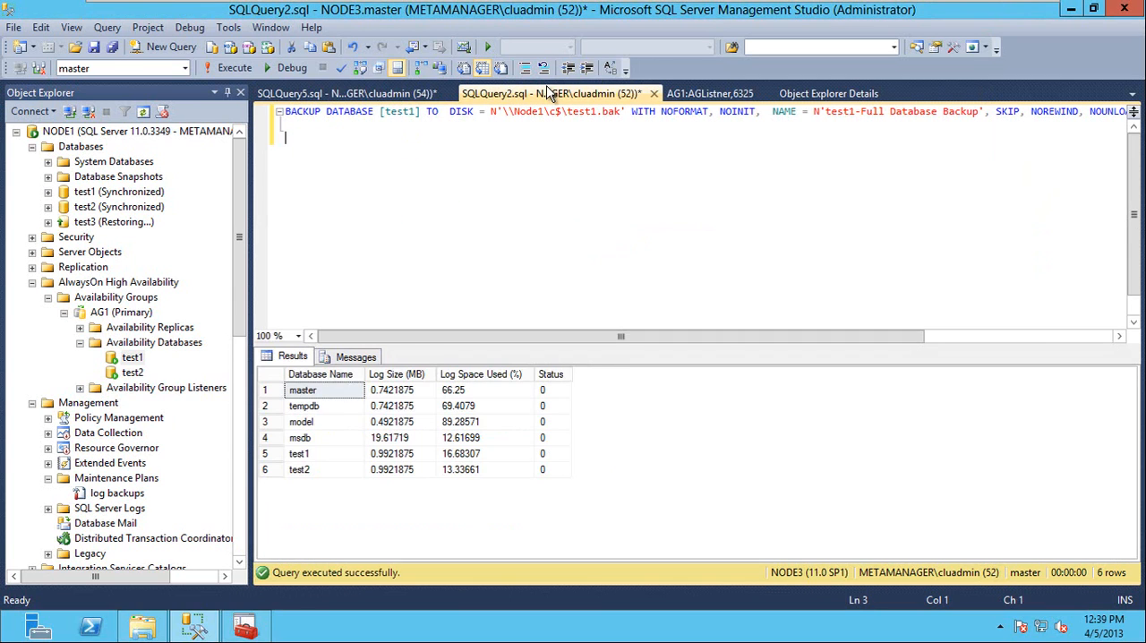
right_click(484, 176)
mouse_move(755, 286)
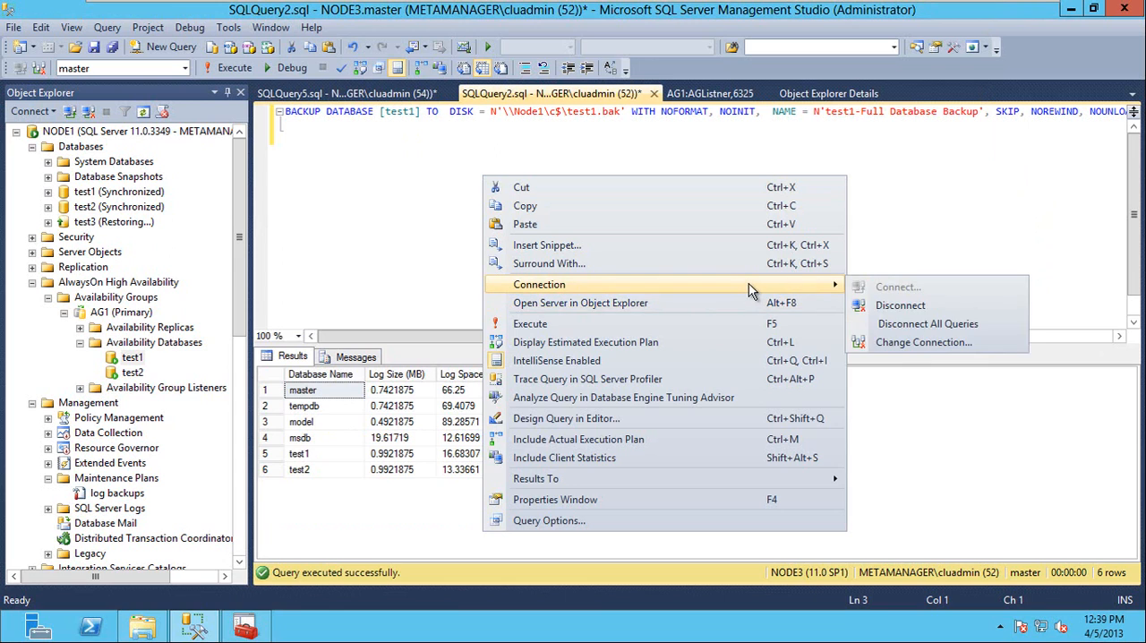
left_click(928, 343)
left_click(732, 217)
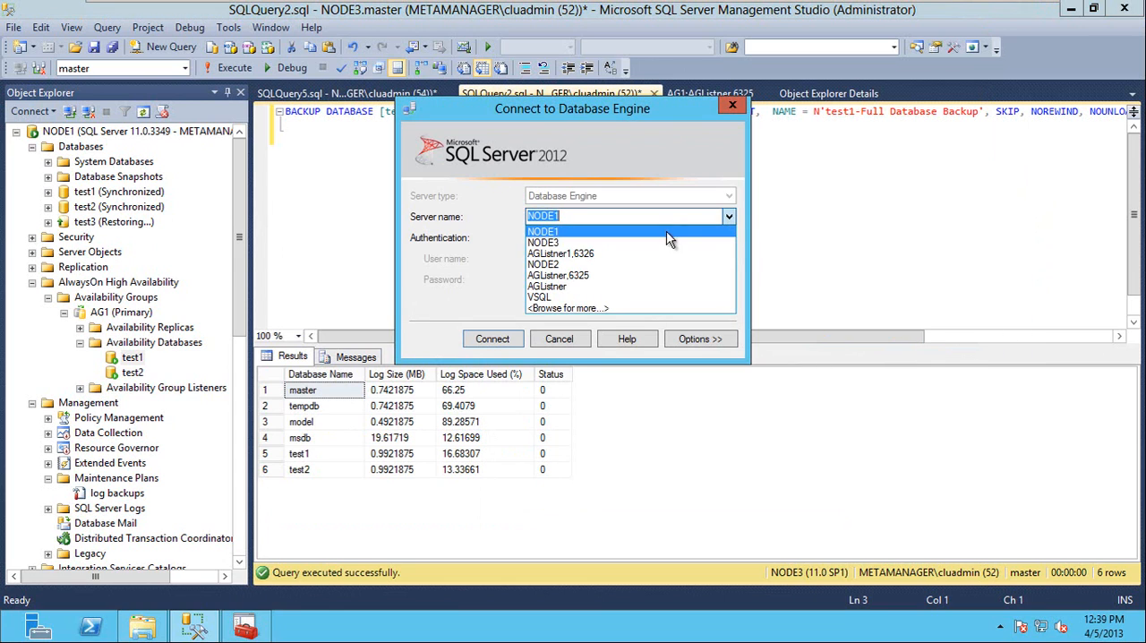
left_click(605, 273)
left_click(517, 338)
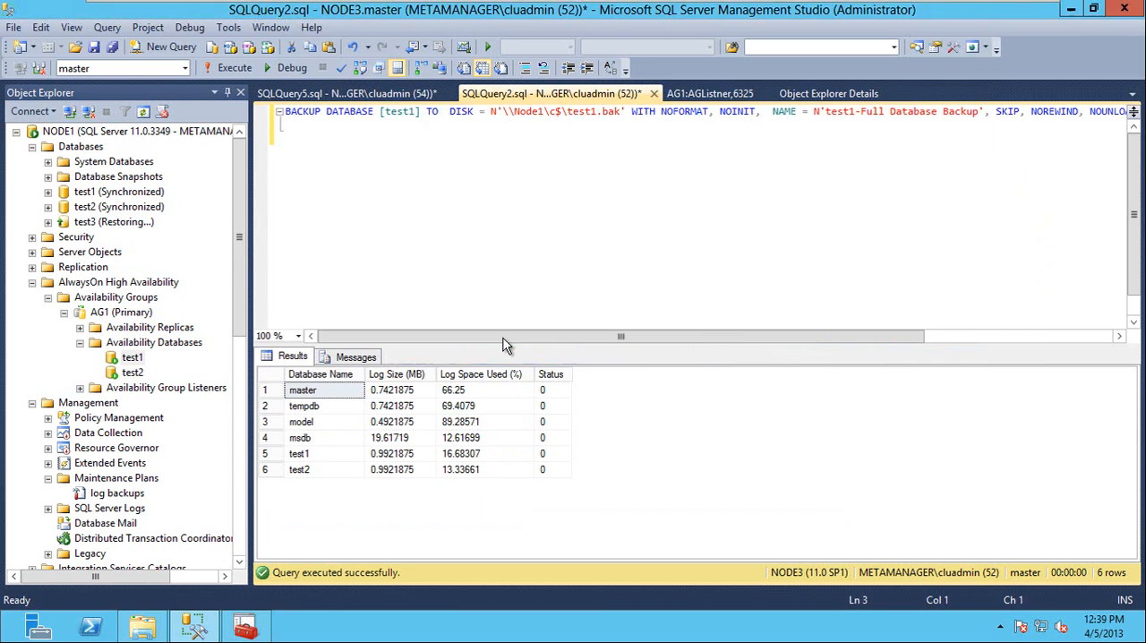
key("ctrl+v")
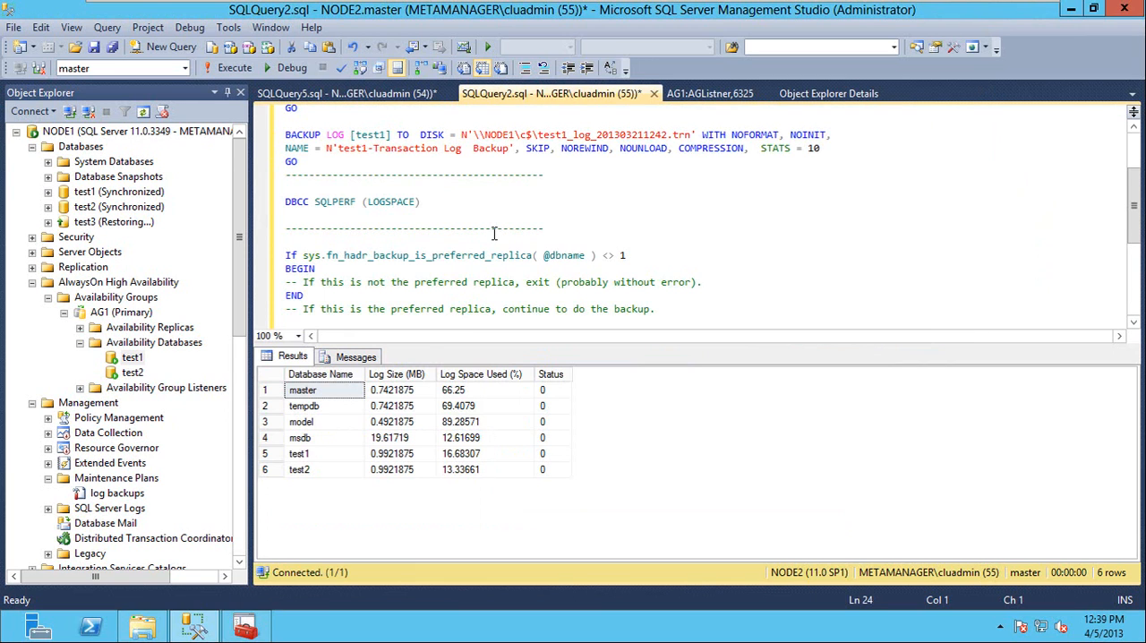
key("ctrl+Home")
Review the node1 script in SQLQuery5.sql and check the replica roles and synchronization states on the AG1 dashboard.
left_click(367, 95)
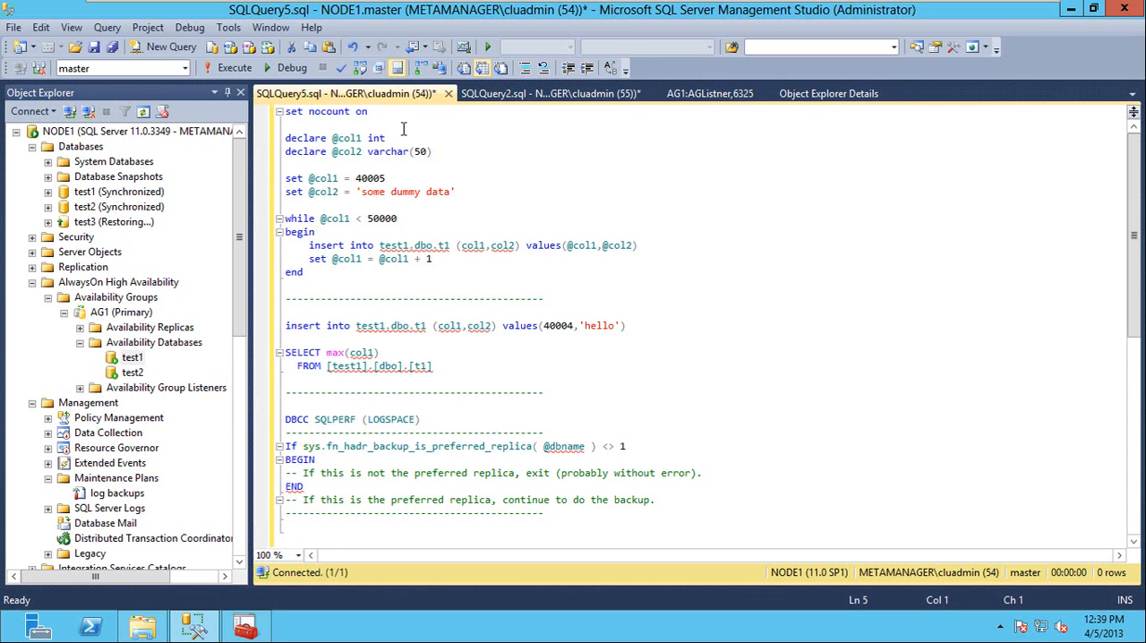
left_click(688, 94)
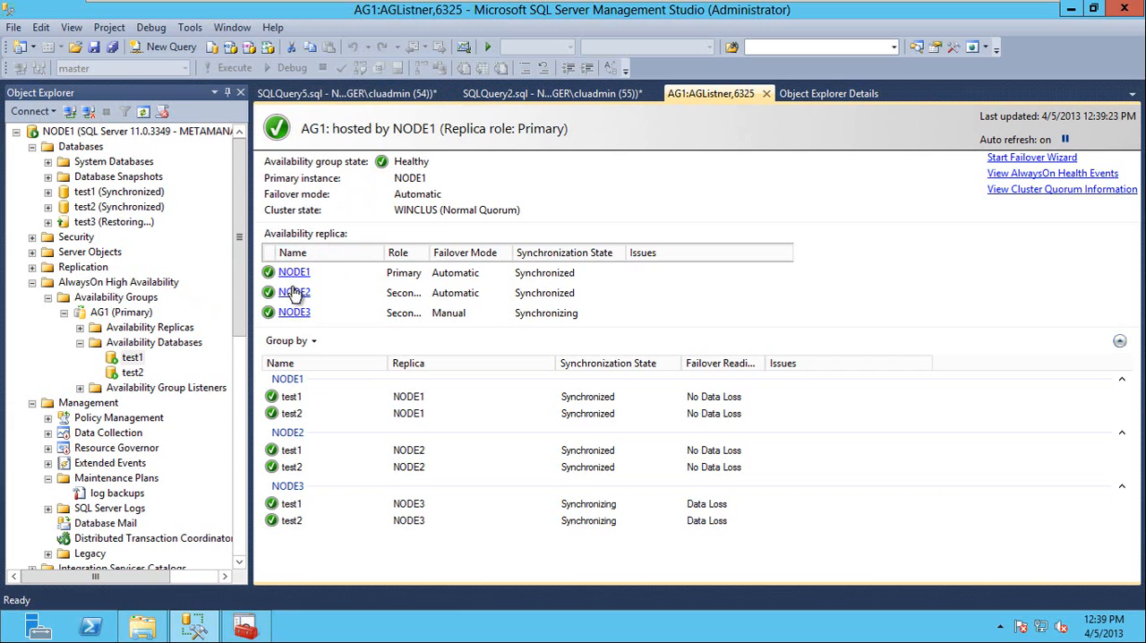
left_click(346, 101)
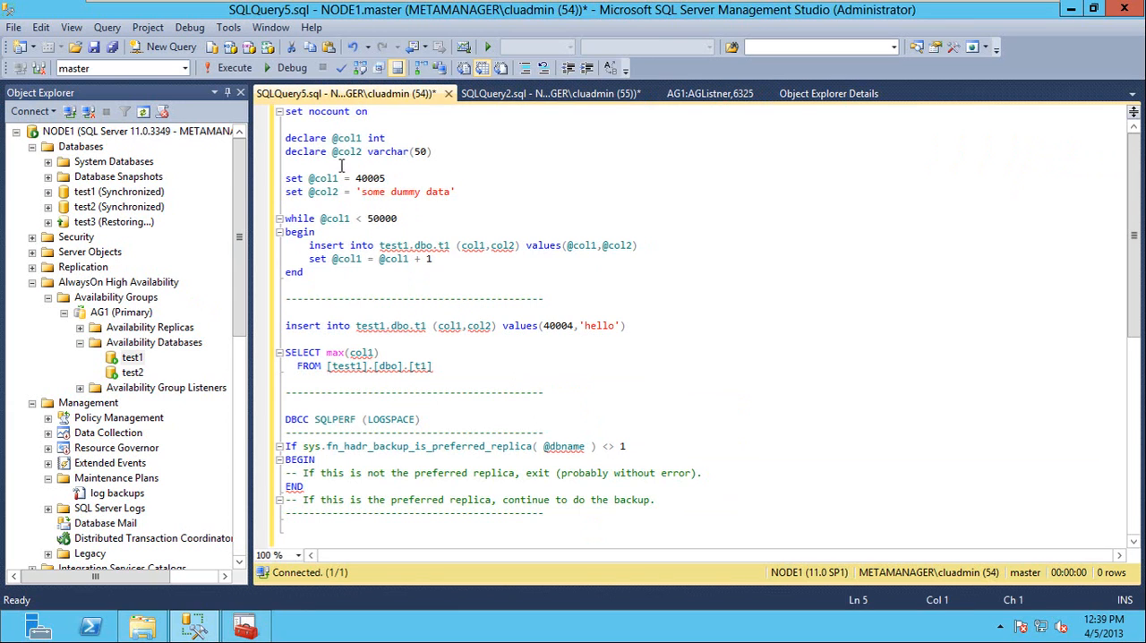
Expand the test1 database on NODE1 and its Tables folder to examine which tables it contains.
left_click(87, 197)
double_click(86, 197)
double_click(108, 222)
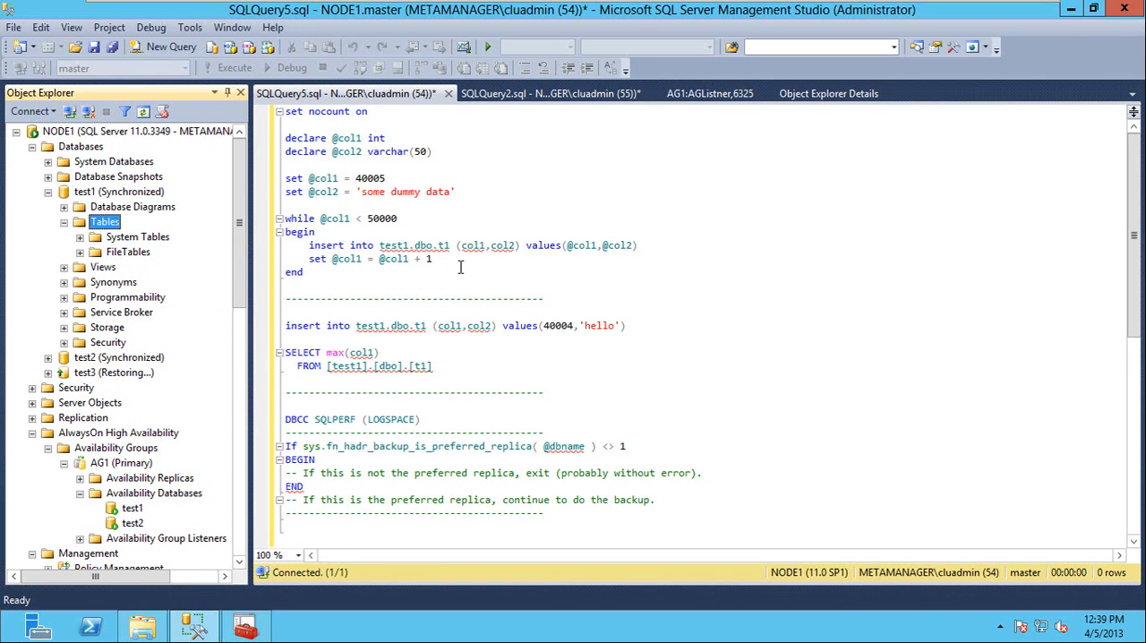
Start a new table in NODE1's test1 database and define its first column as col1 with data type int.
right_click(110, 228)
key("Escape")
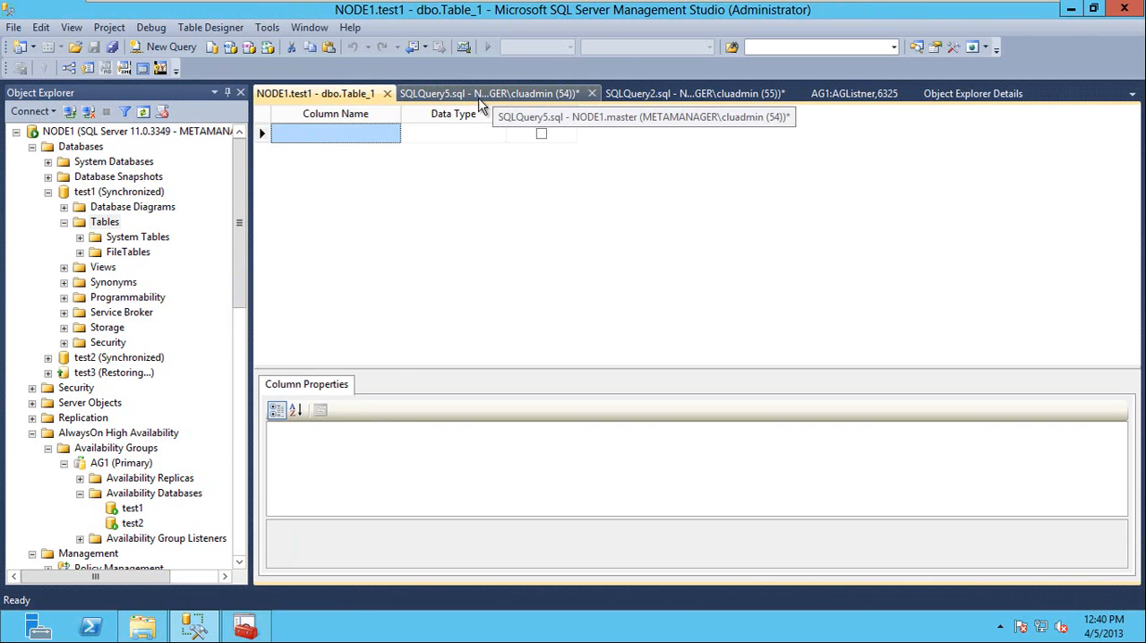
left_click(495, 95)
left_click(435, 246)
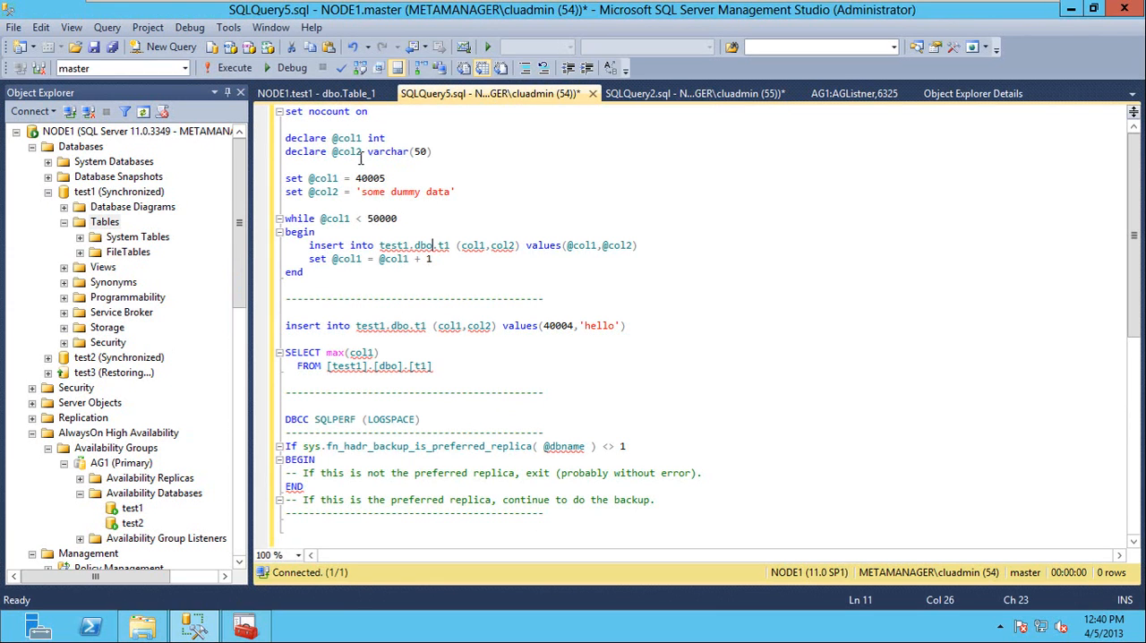
left_click(327, 93)
left_click(327, 134)
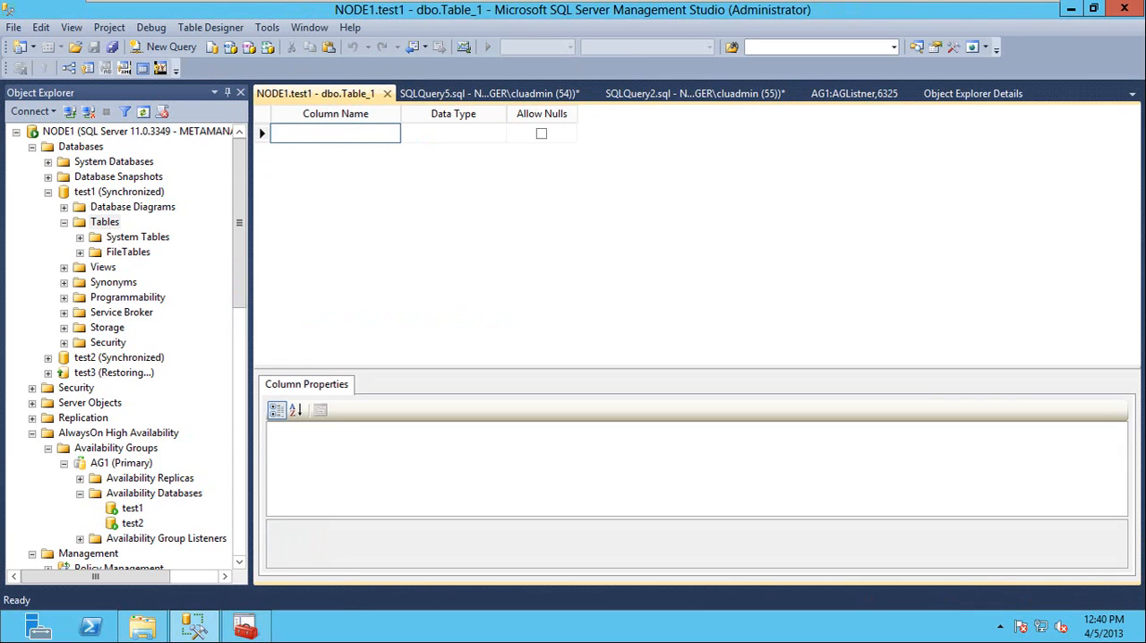
type("col1")
left_click(445, 131)
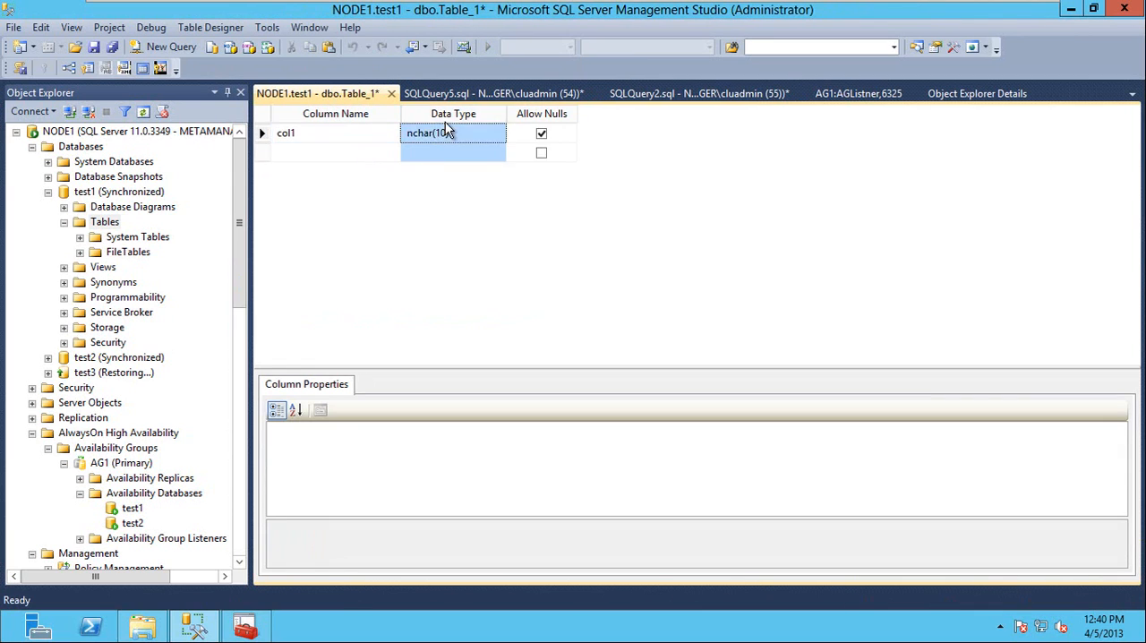
type("int")
key("Tab")
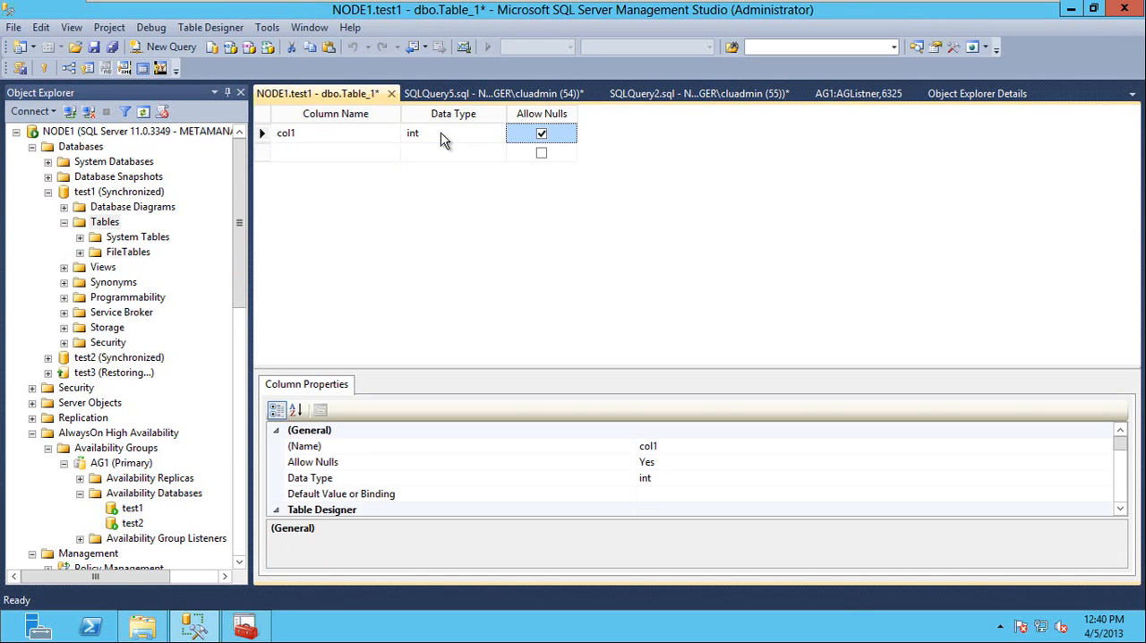
Add a second column named col2 with data type varchar(50) to the new table.
key("Tab")
type("col2")
left_click(440, 150)
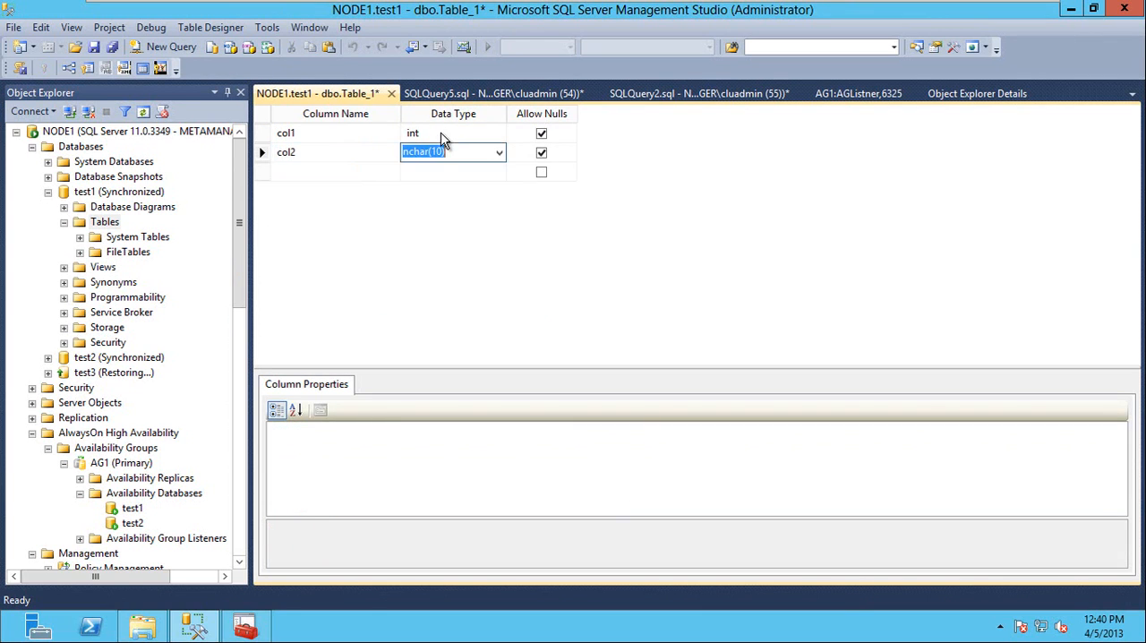
type("varc")
key("Tab")
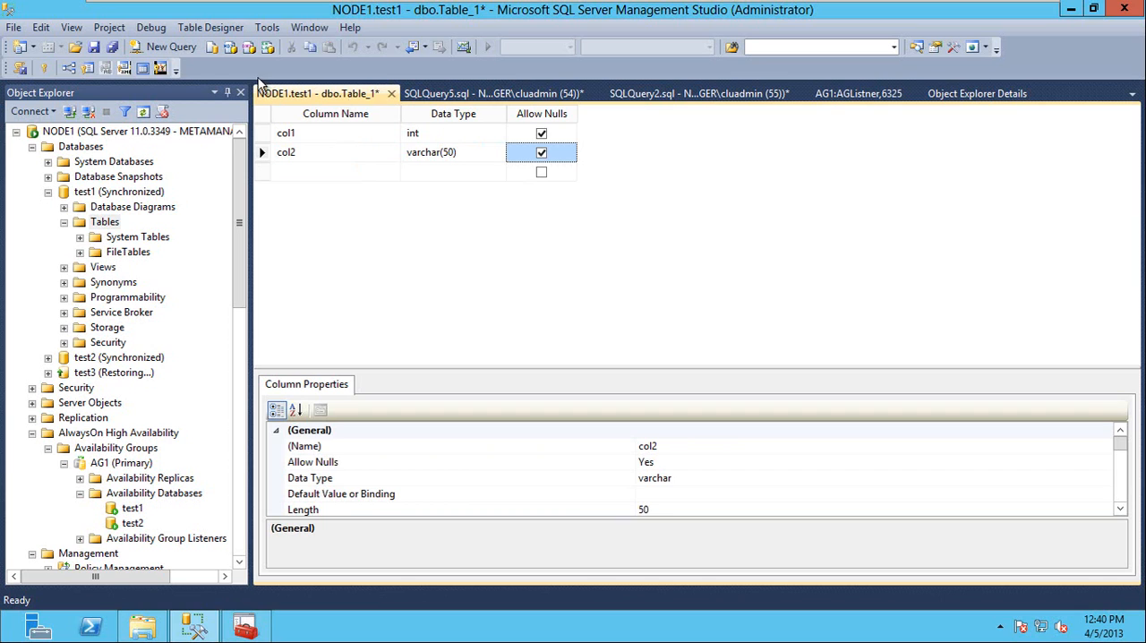
Save the new table as t1 and close its design.
left_click(95, 47)
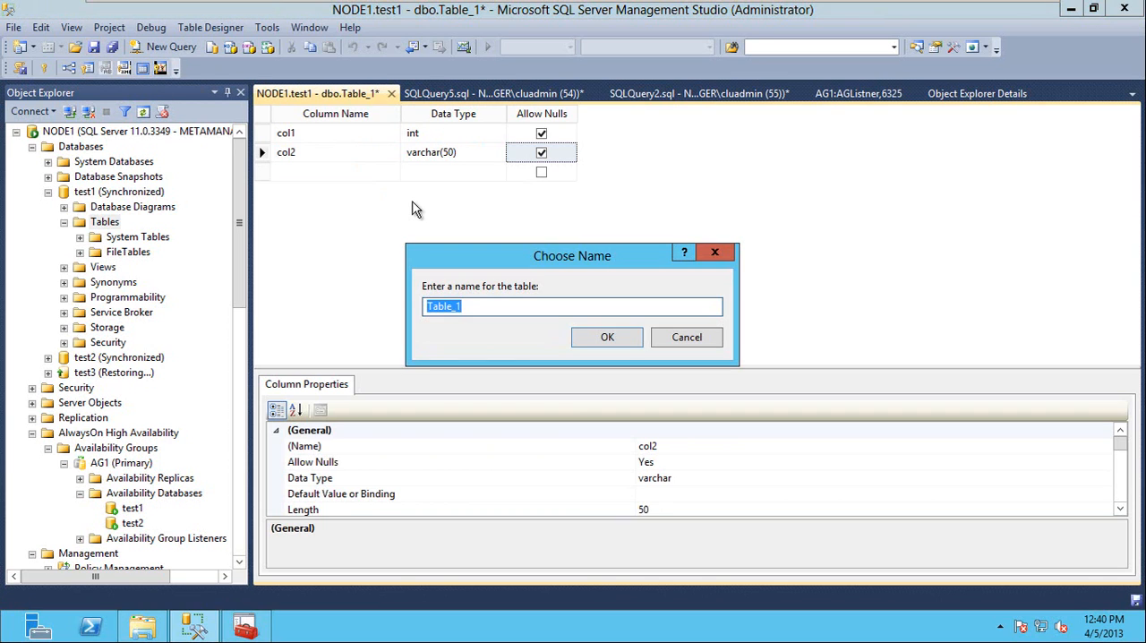
type("t1")
left_click(632, 336)
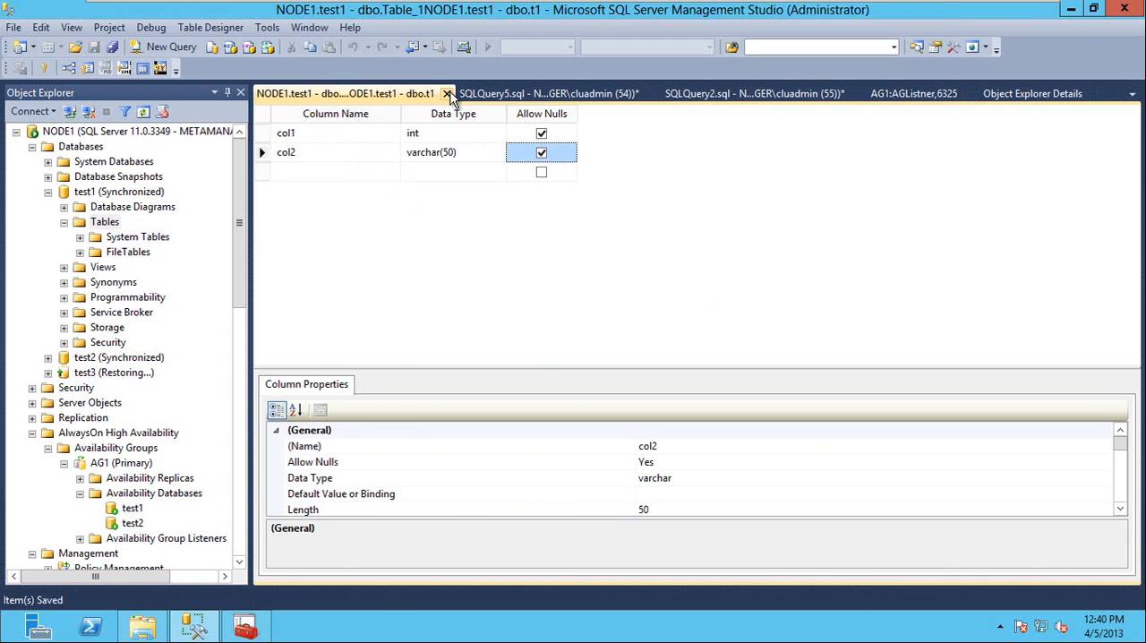
left_click(446, 95)
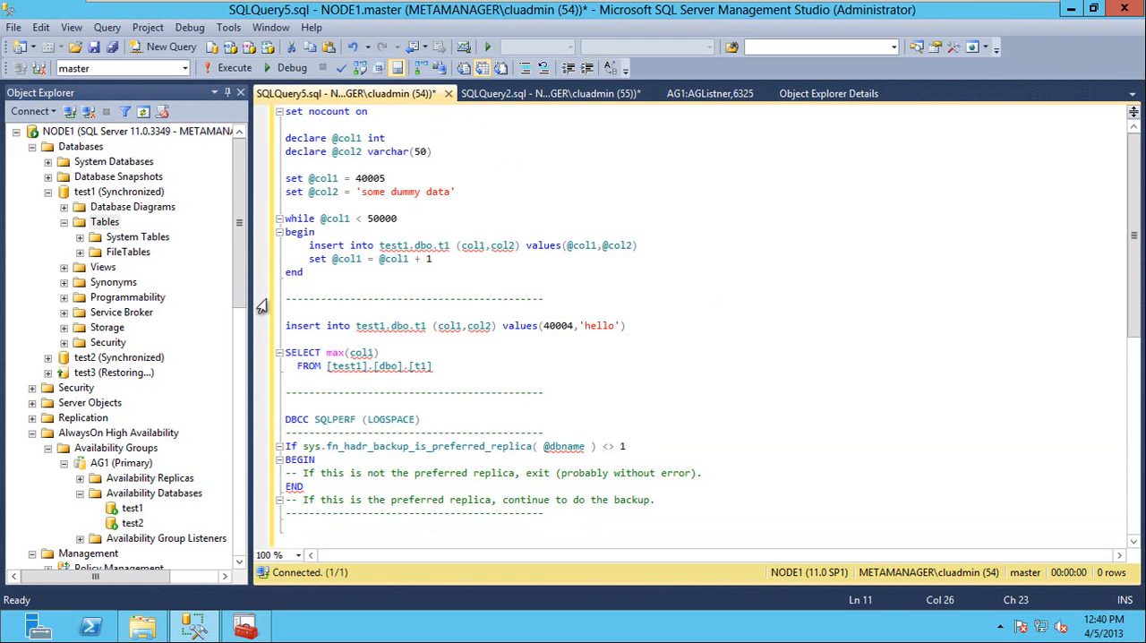
Examine the Tables folder of NODE2's test1 database for the replicated table, and collapse the database again.
left_click_drag(237, 291, 236, 452)
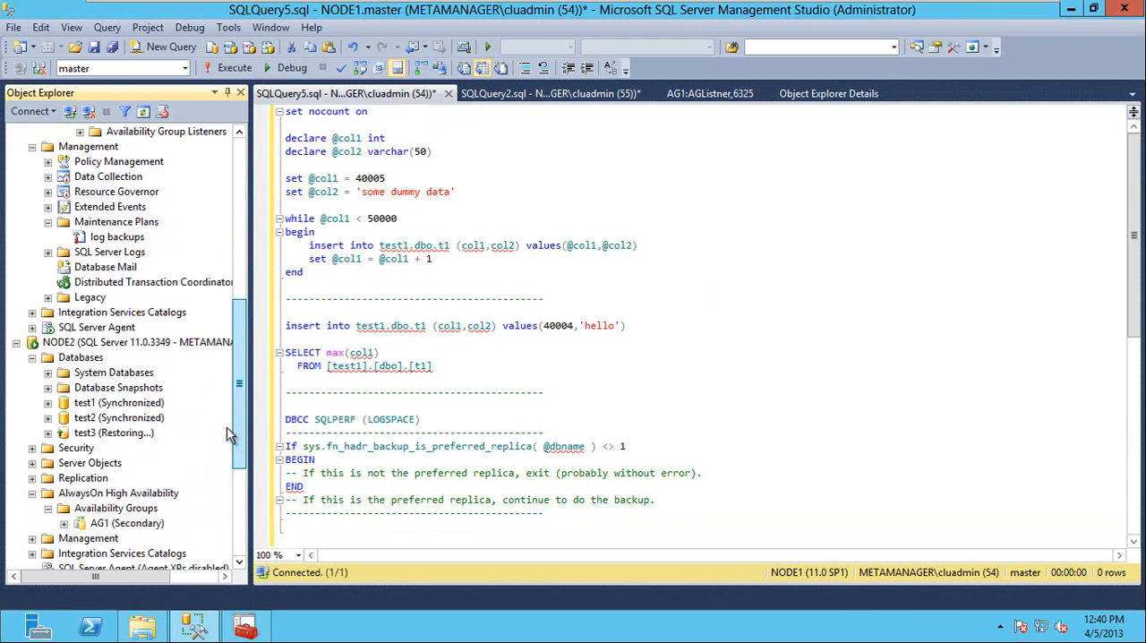
left_click(48, 402)
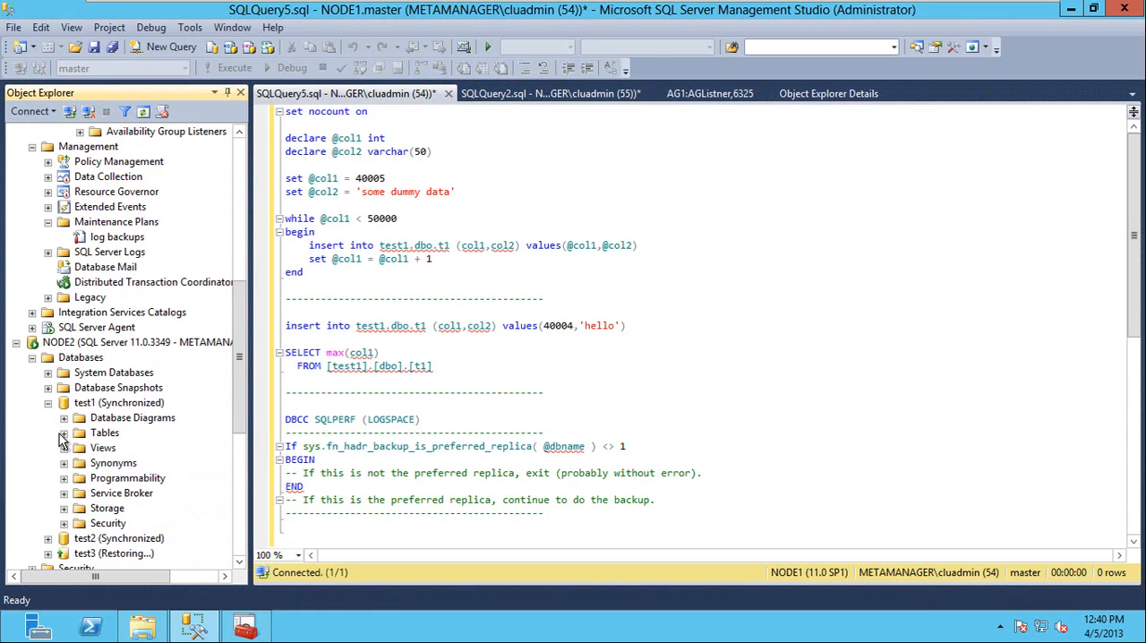
left_click(63, 433)
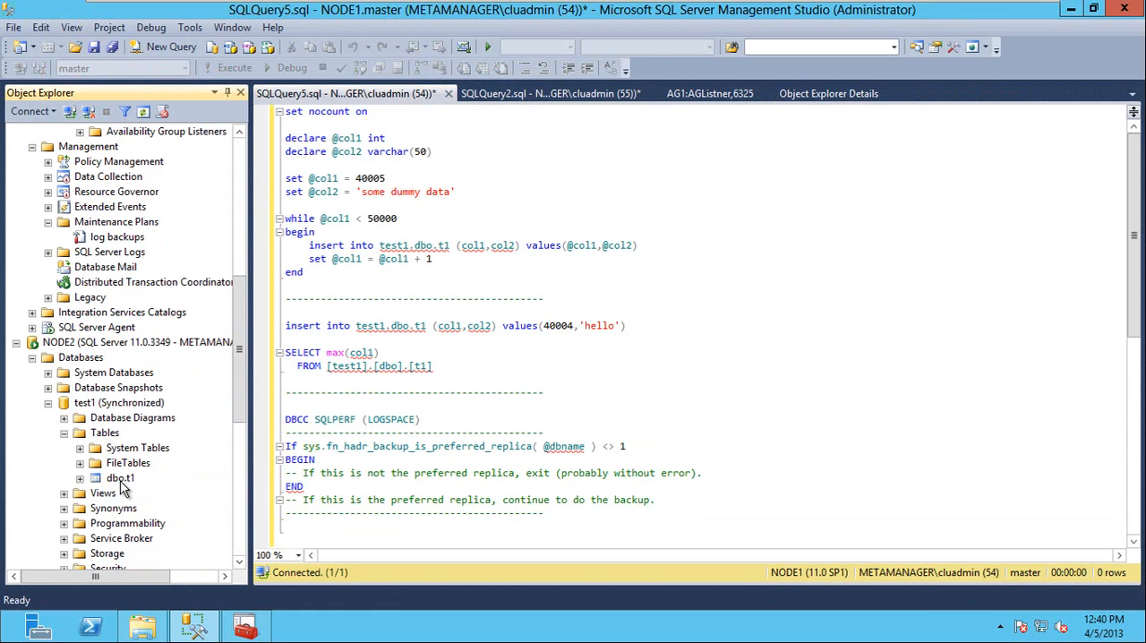
left_click(48, 403)
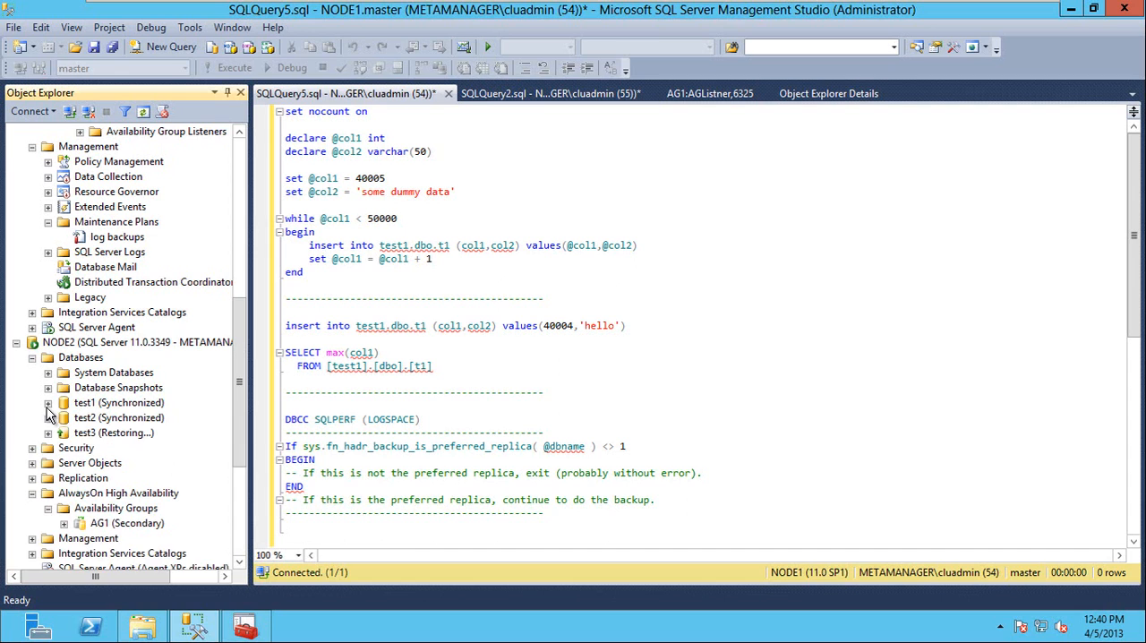
Examine the Tables folder of NODE3's test1 database for the replicated table, collapse it and return to NODE1.
left_click_drag(240, 406, 233, 515)
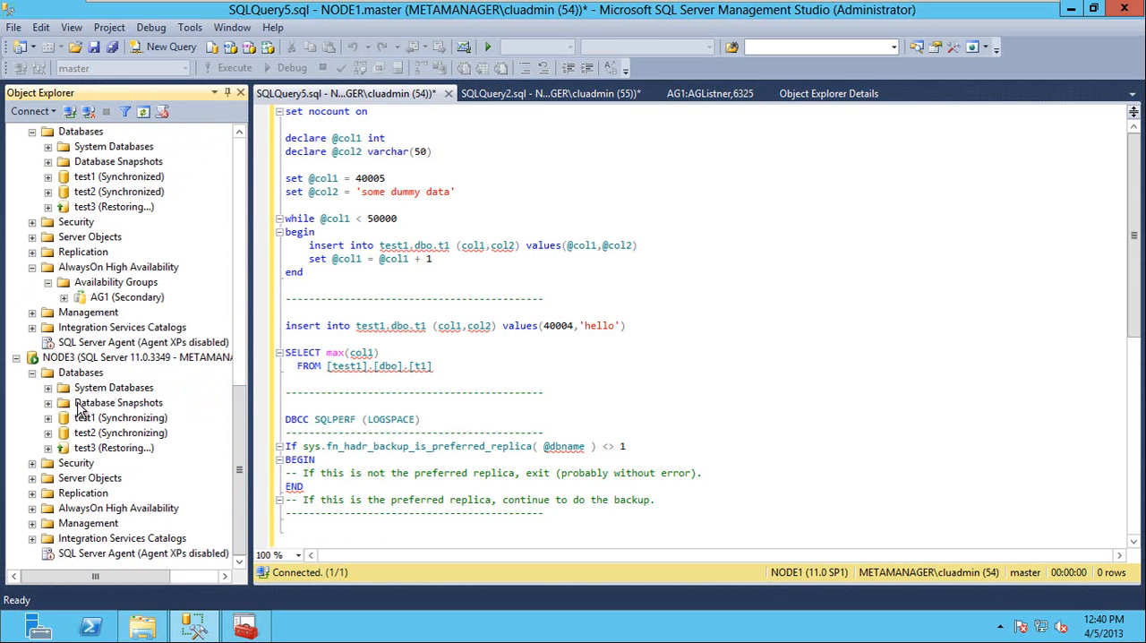
double_click(88, 419)
double_click(104, 448)
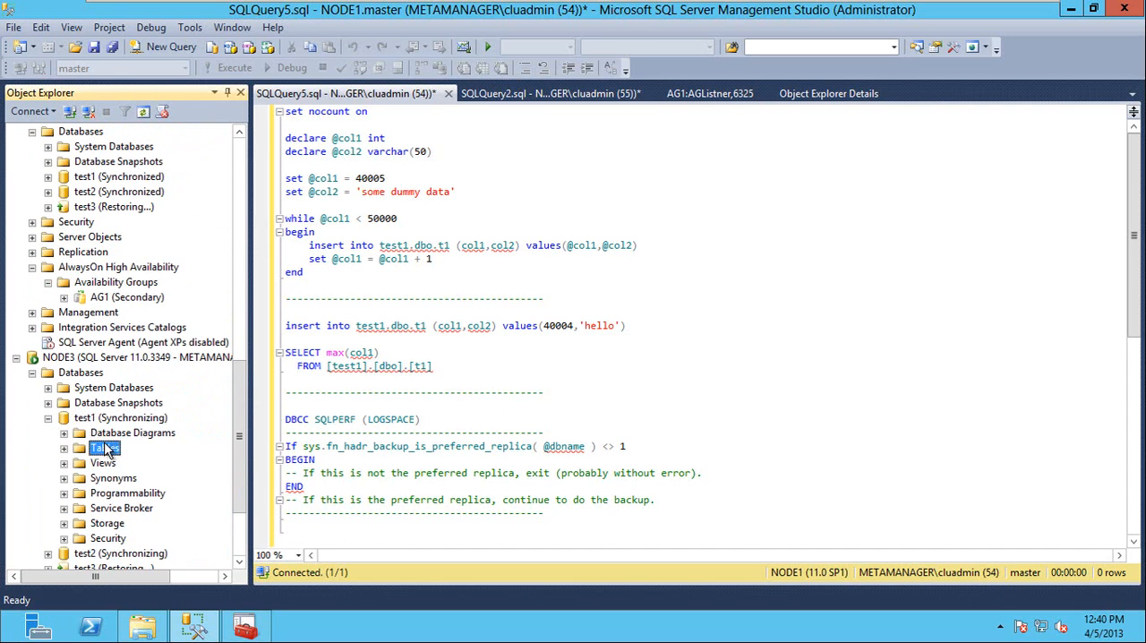
left_click(47, 419)
left_click(238, 248)
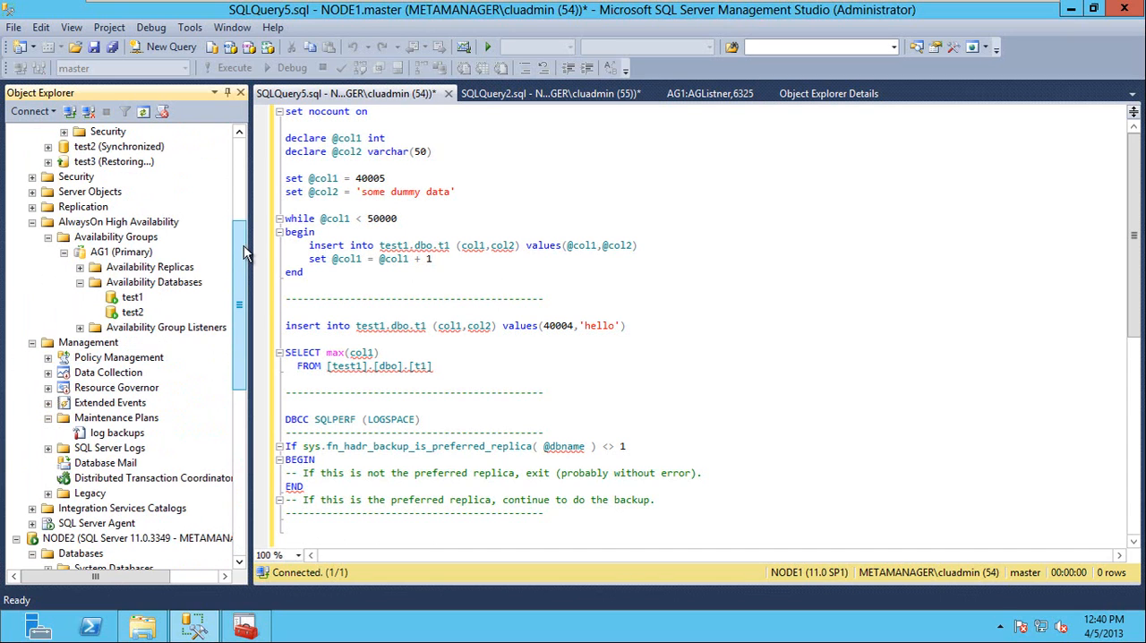
left_click_drag(237, 248, 237, 149)
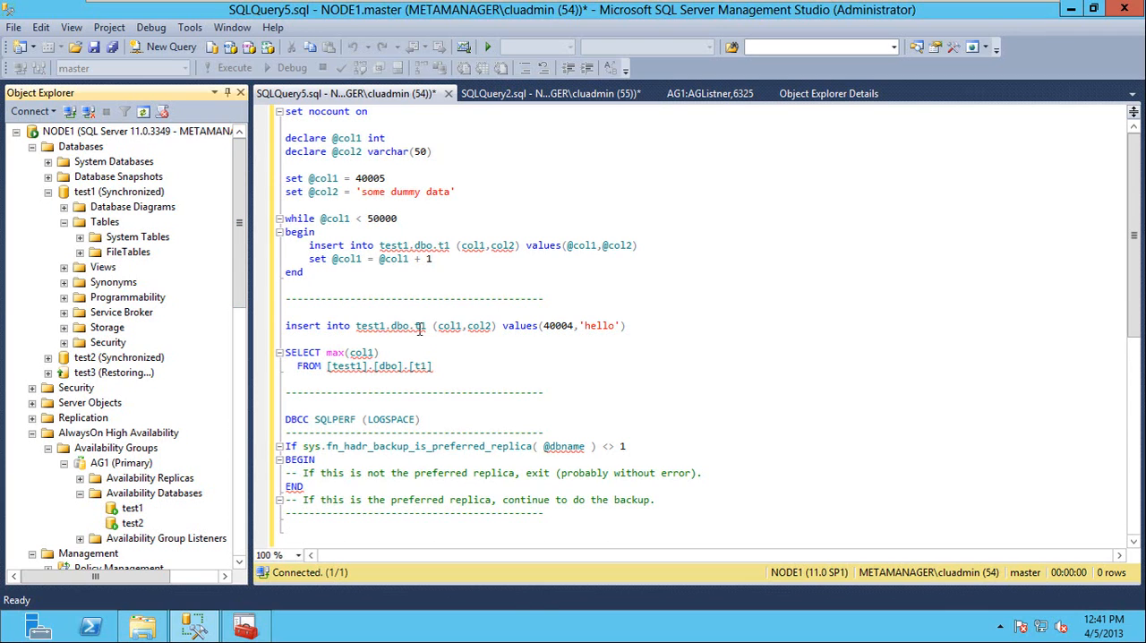
left_click(306, 286)
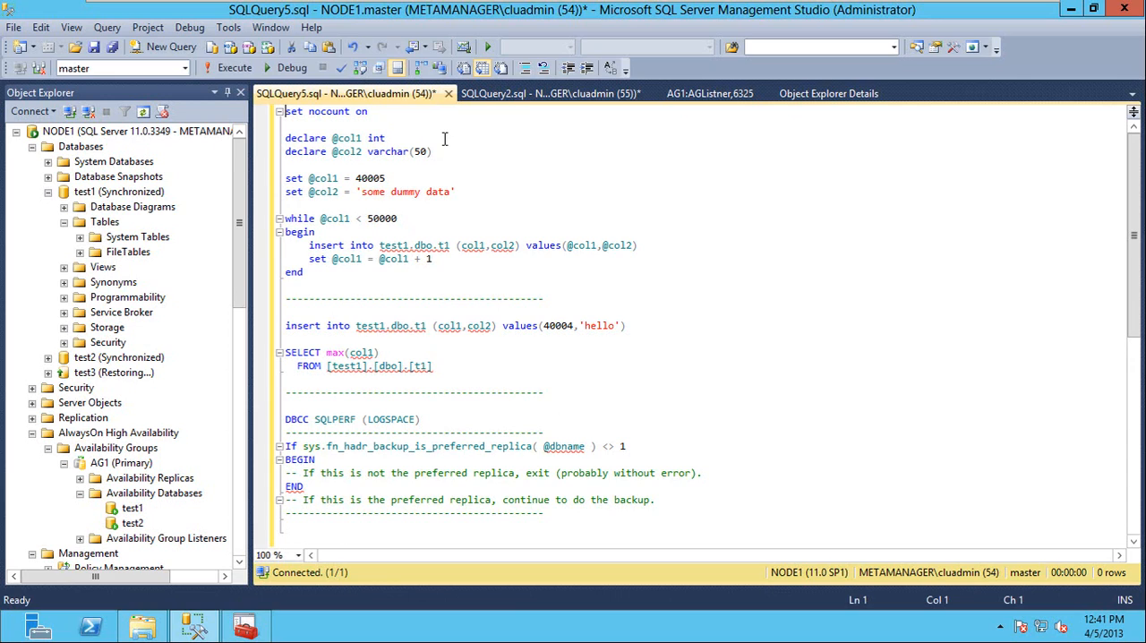
key("ctrl+Right")
key("ctrl+Right")
key("ctrl+Right")
key("ctrl+shift+Right")
type("1")
key("Right")
type("1")
key("Down")
key("Down")
key("Down")
key("Down")
Run only the insert loop block, from set nocount on to end, against the test1 database on NODE1.
key("shift+Up")
key("shift+Up")
key("shift+Up")
key("shift+Up")
key("shift+Up")
key("shift+Up")
key("shift+Up")
key("shift+Up")
key("shift+Up")
key("shift+Up")
key("shift+Up")
key("shift+Up")
key("shift+Up")
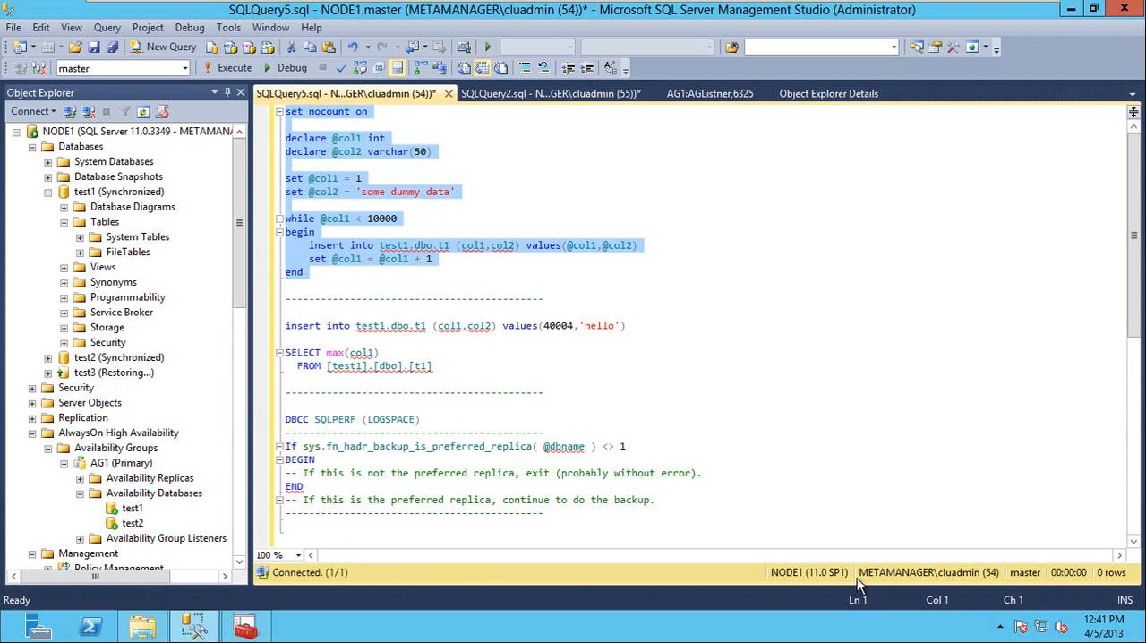
left_click(188, 72)
left_click(107, 152)
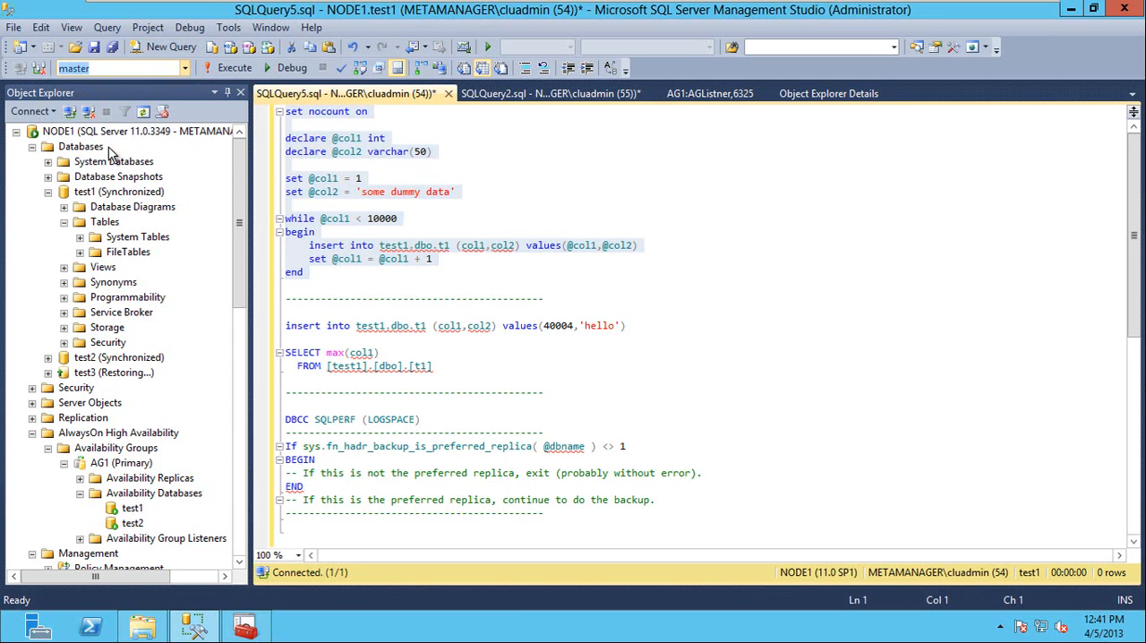
left_click(234, 69)
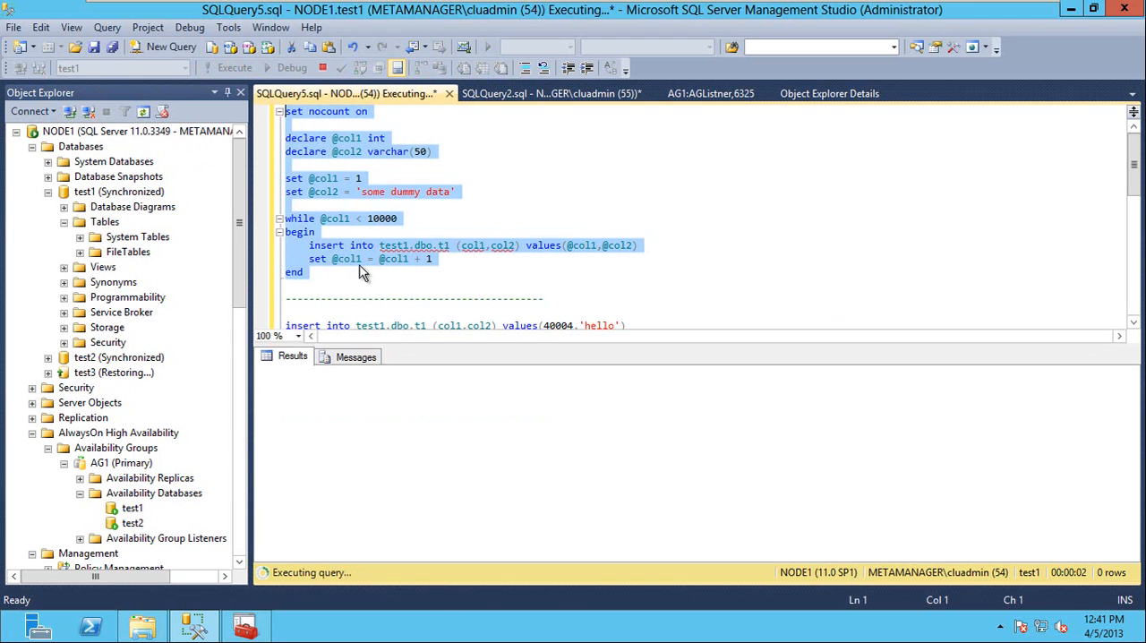
left_click(359, 359)
left_click(294, 359)
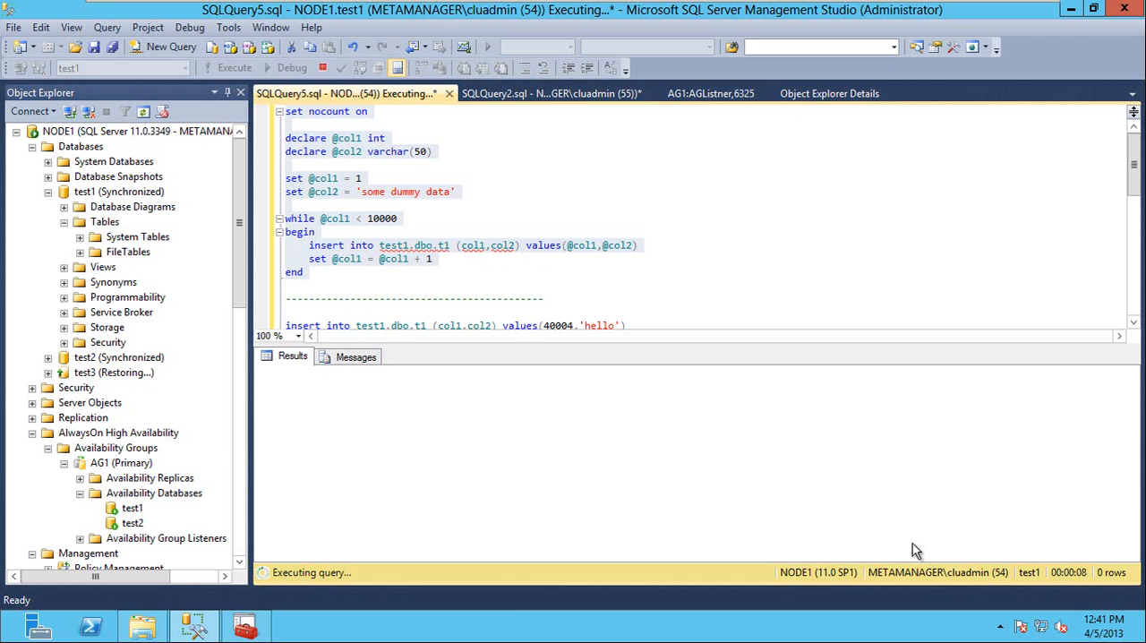
Run the SELECT max(col1) query on test1.dbo.t1 from NODE2 repeatedly to monitor the inserted rows arriving.
left_click(534, 93)
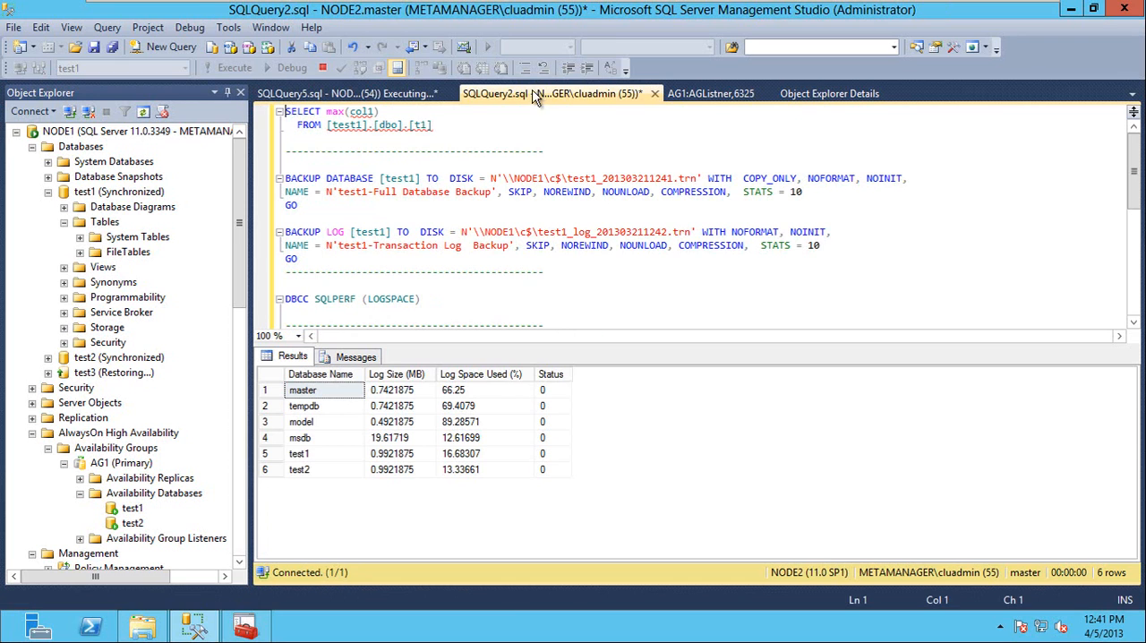
key("shift+Down")
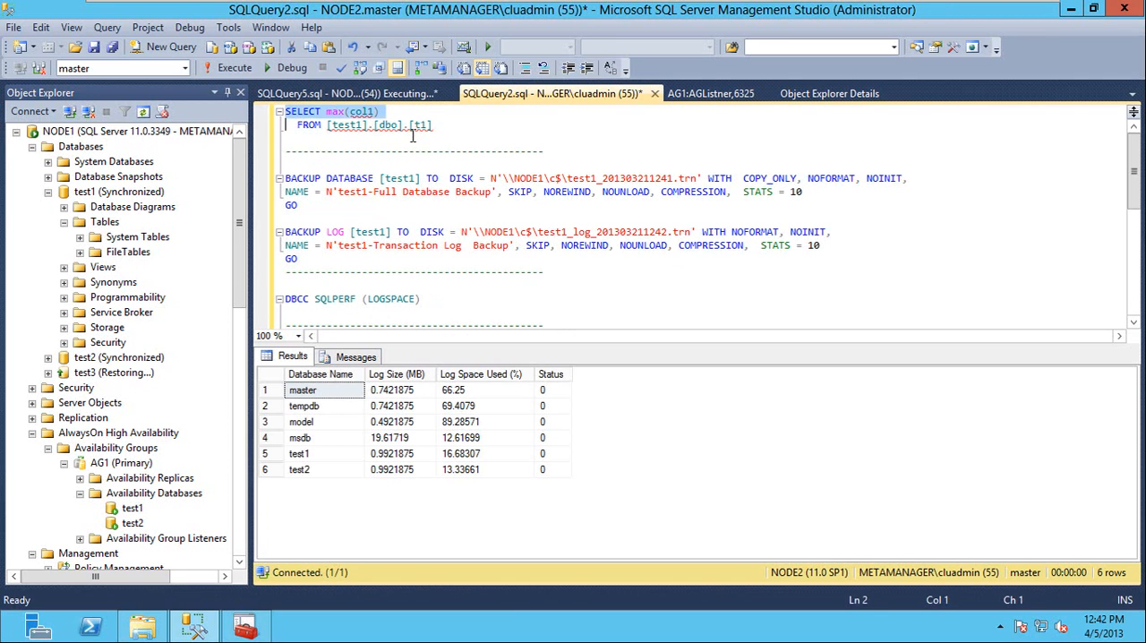
key("shift+Down")
key("F5")
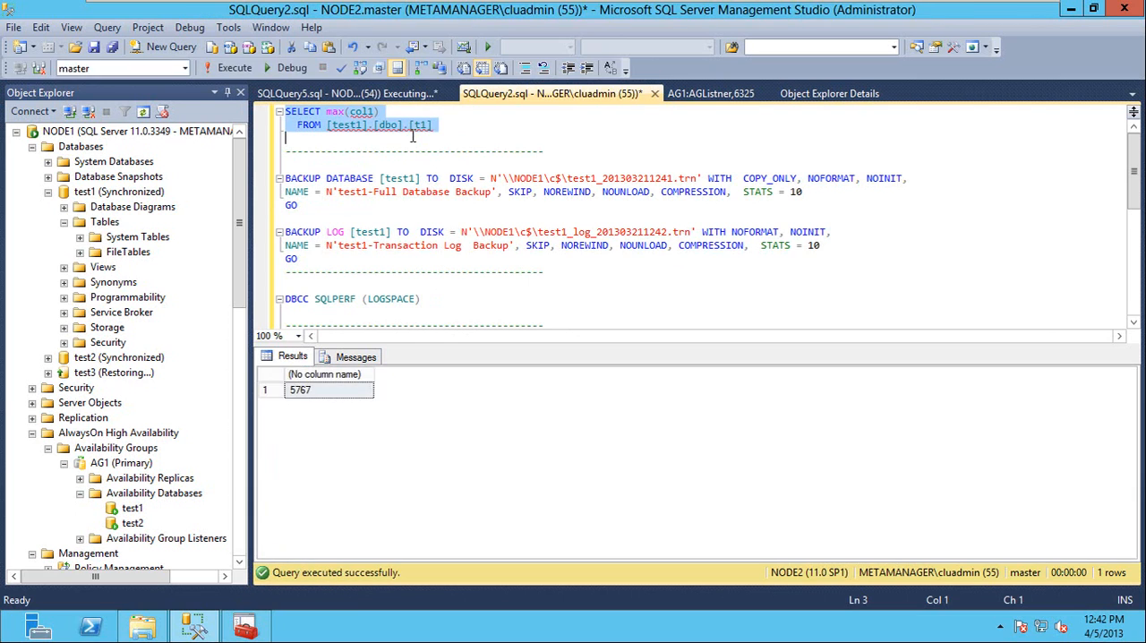
key("F5")
key("F5")
key("F5")
key("F5")
key("F5")
key("F5")
key("F5")
key("F5")
key("F5")
key("F5")
key("F5")
key("F5")
key("F5")
key("F5")
key("F5")
key("F5")
key("F5")
key("F5")
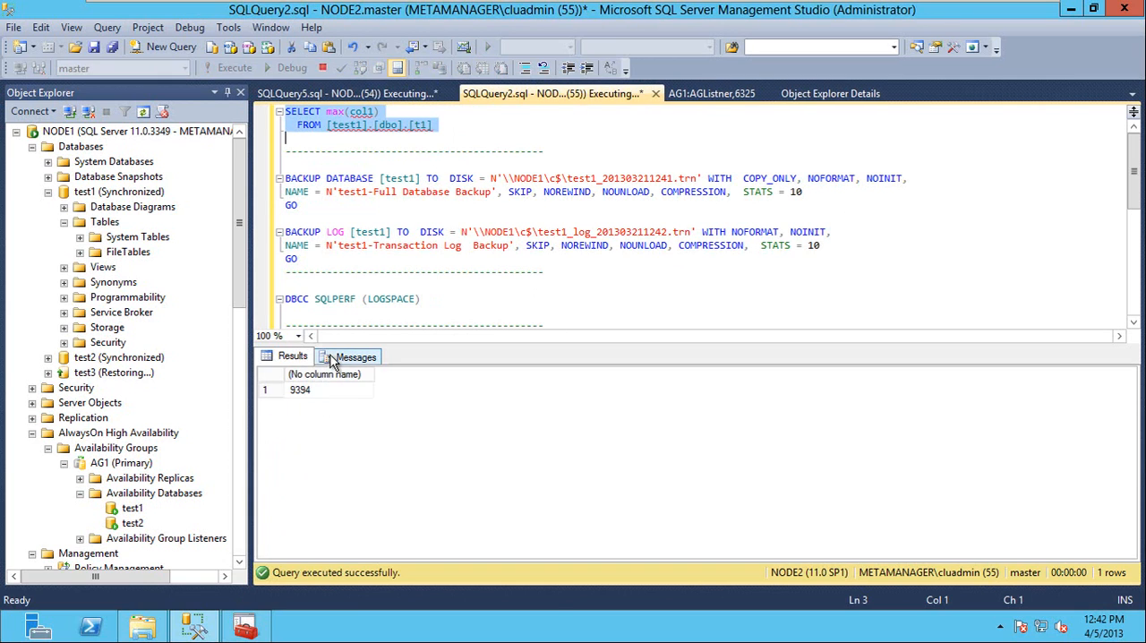
key("F5")
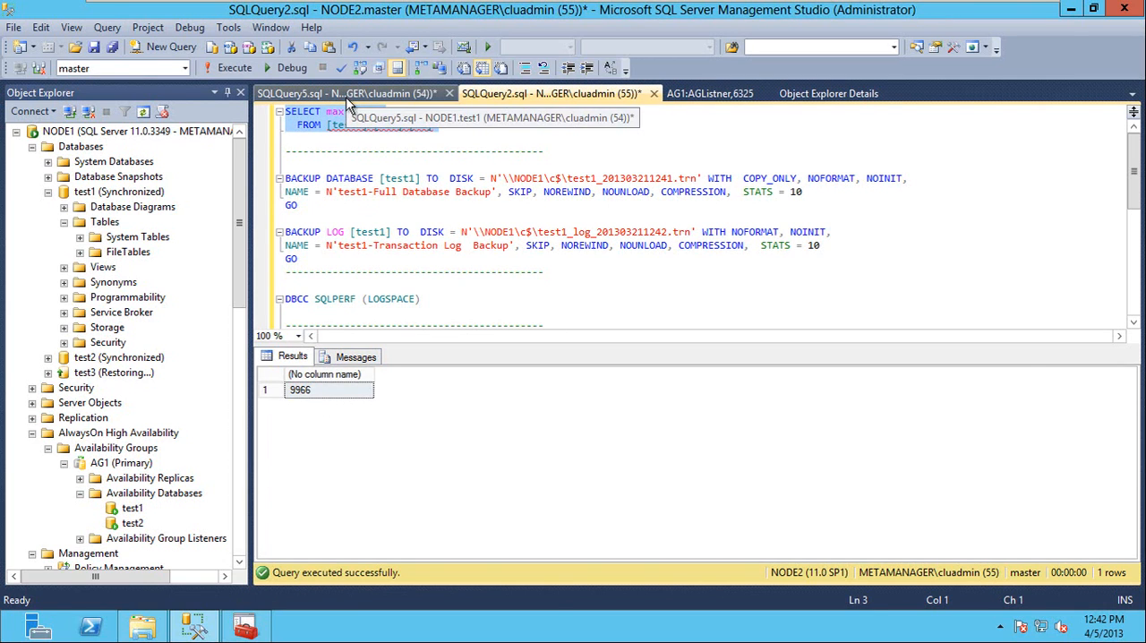
Check the insert loop's completion on NODE1 and rerun the max(col1) query on NODE2 to compare the data.
left_click(349, 99)
left_click(591, 90)
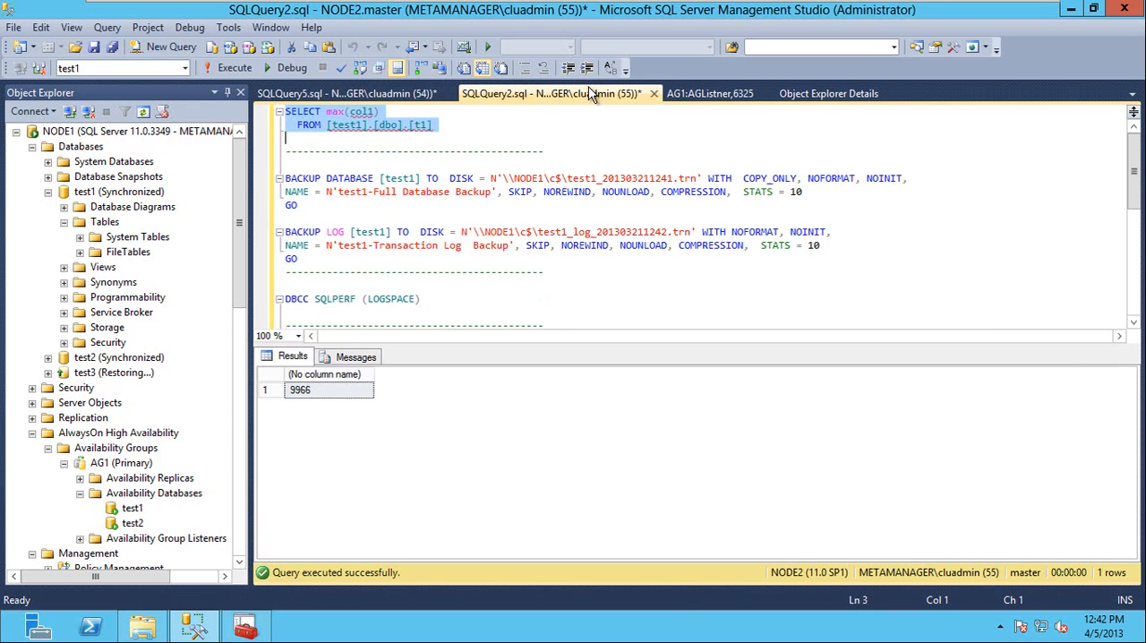
key("F5")
left_click(392, 94)
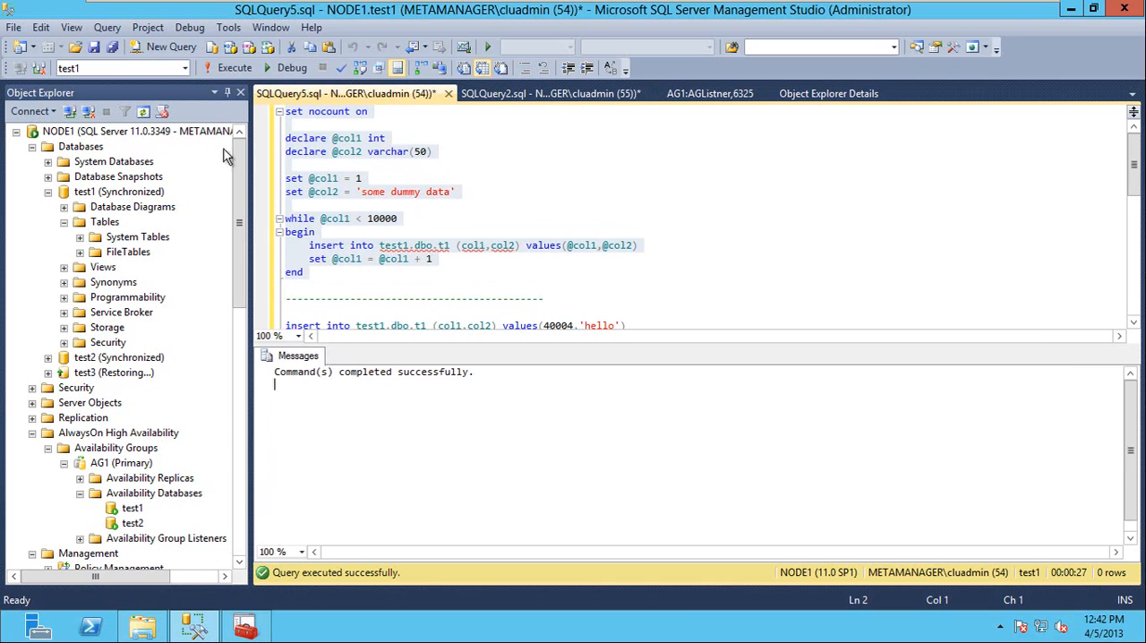
In AG1's availability group properties, set the availability mode of NODE1 and NODE2 to asynchronous commit.
left_click(688, 97)
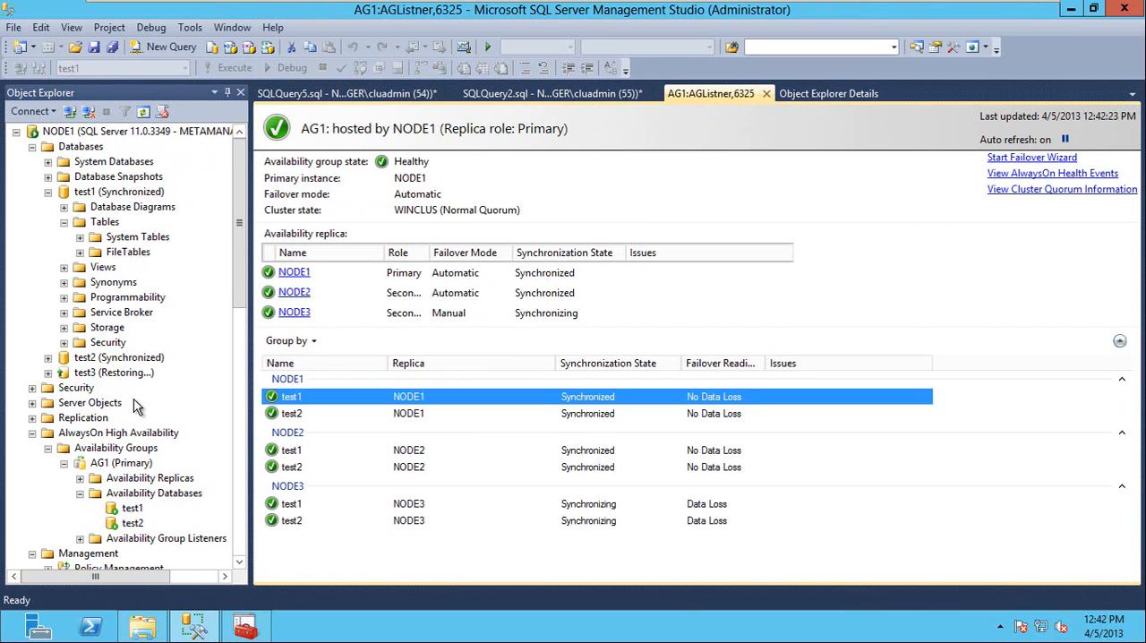
right_click(121, 465)
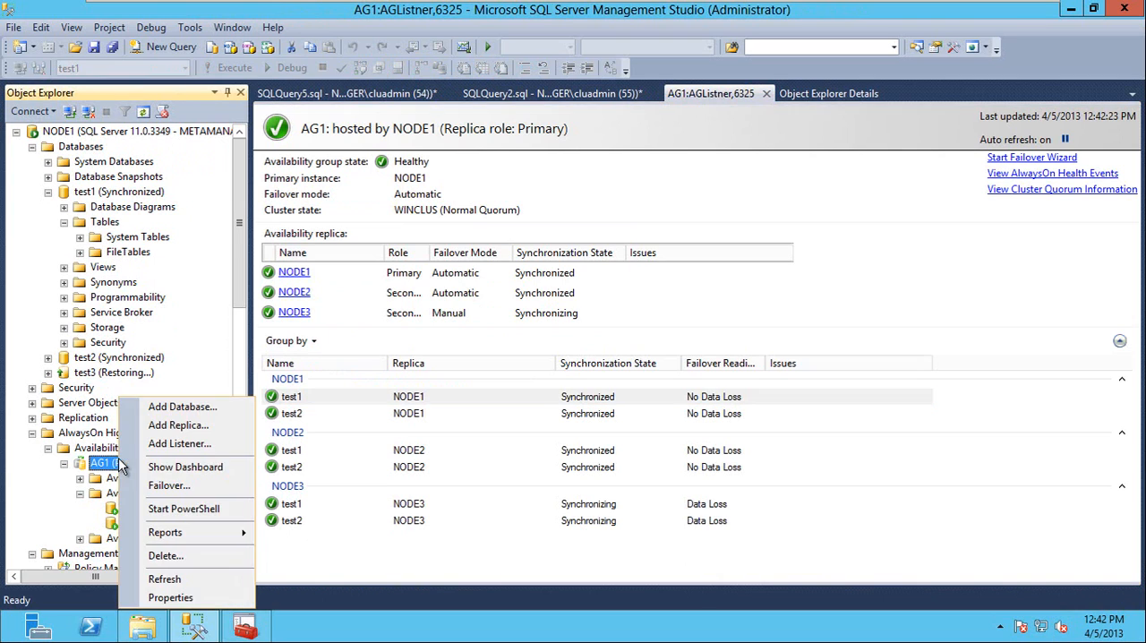
left_click(217, 597)
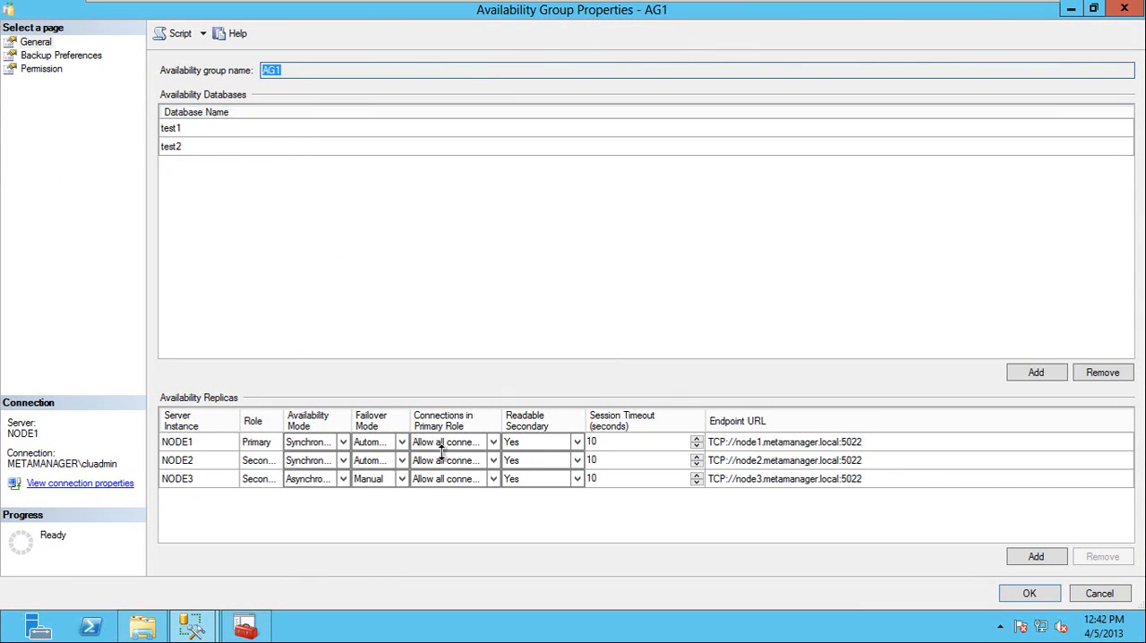
left_click(343, 443)
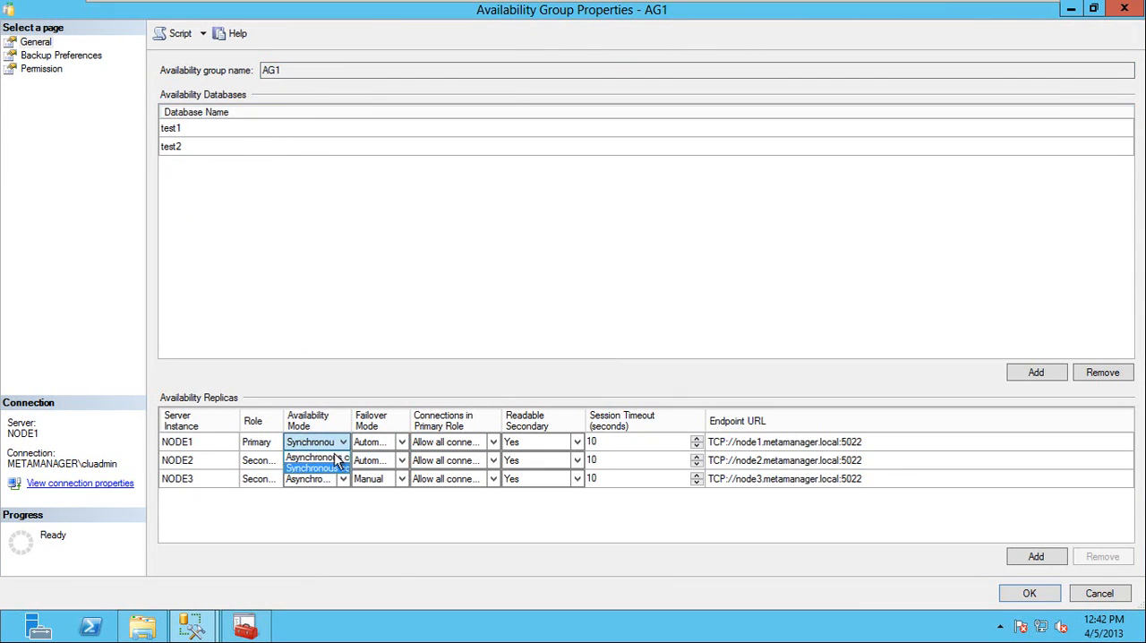
left_click(334, 458)
left_click(342, 462)
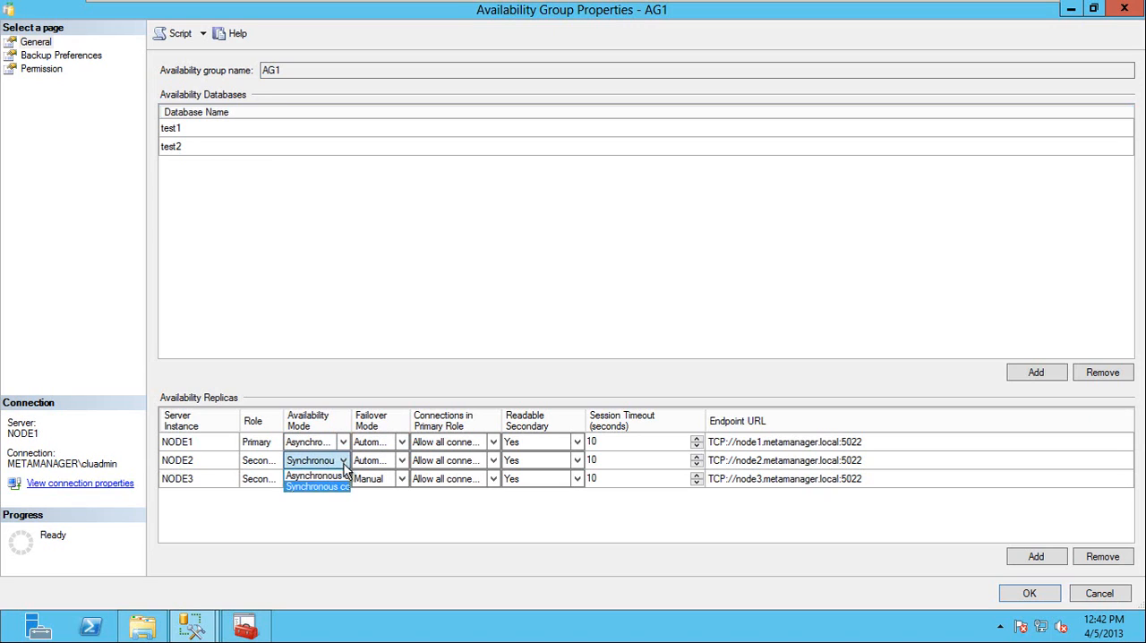
left_click(315, 484)
left_click(315, 460)
left_click(318, 472)
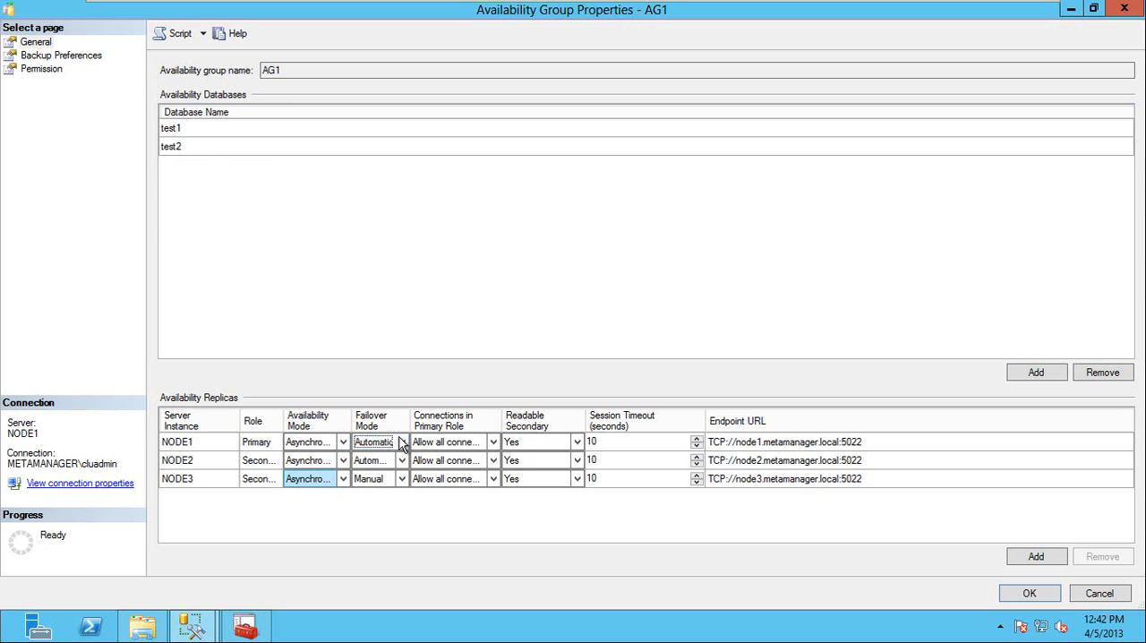
Set the failover mode of NODE1 and NODE2 to Manual and apply the changed AG1 properties.
left_click(401, 442)
left_click(395, 468)
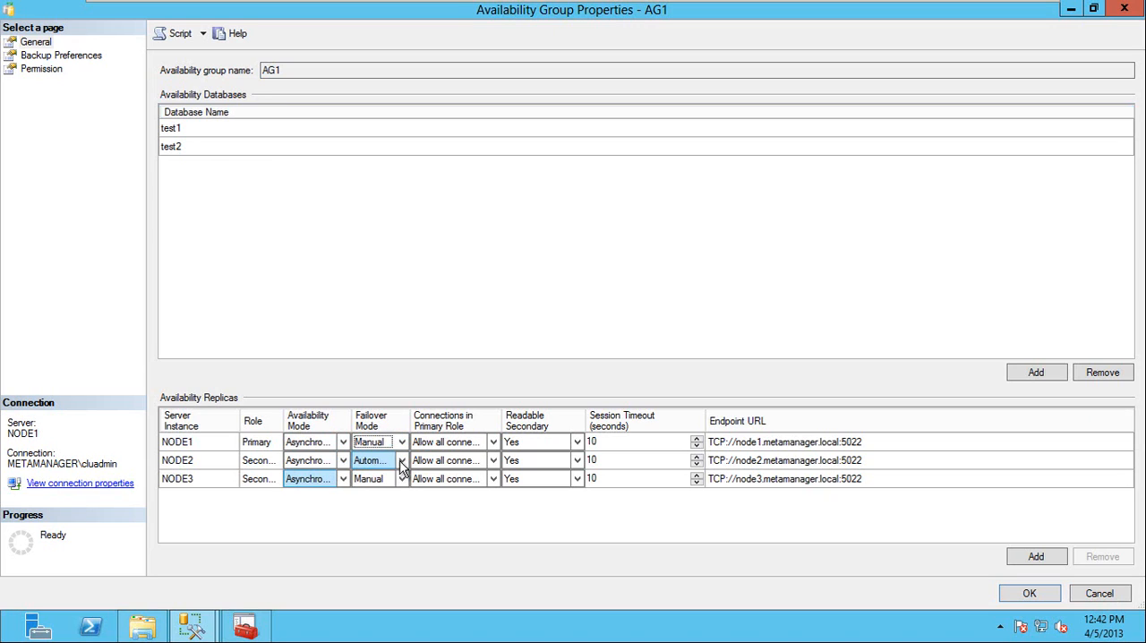
left_click(398, 461)
left_click(394, 487)
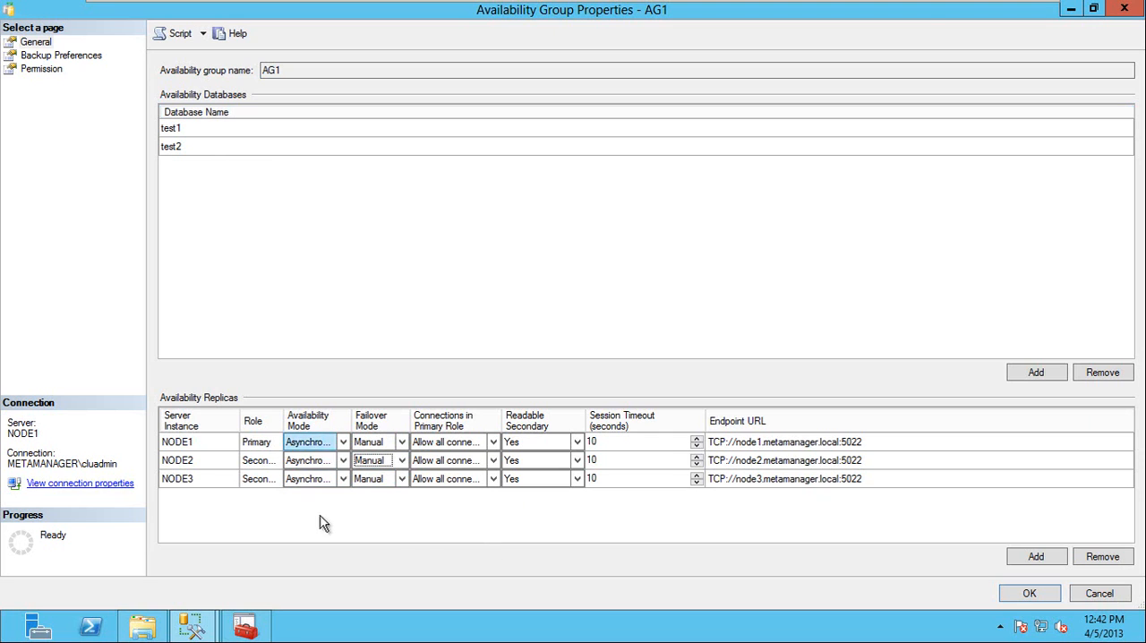
left_click(1030, 594)
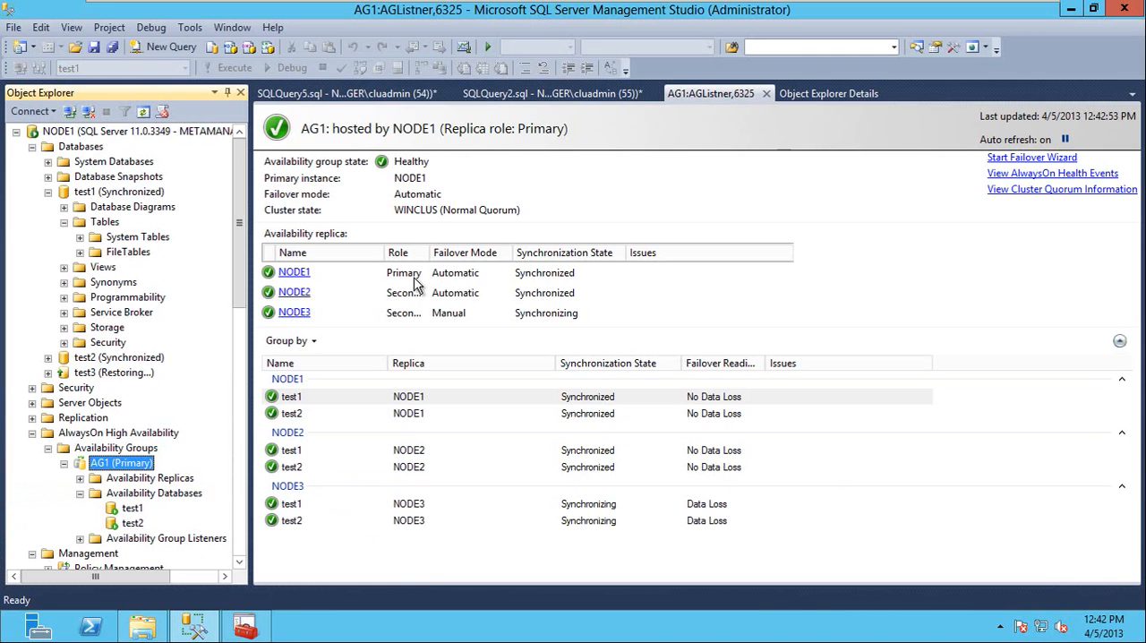
left_click(461, 552)
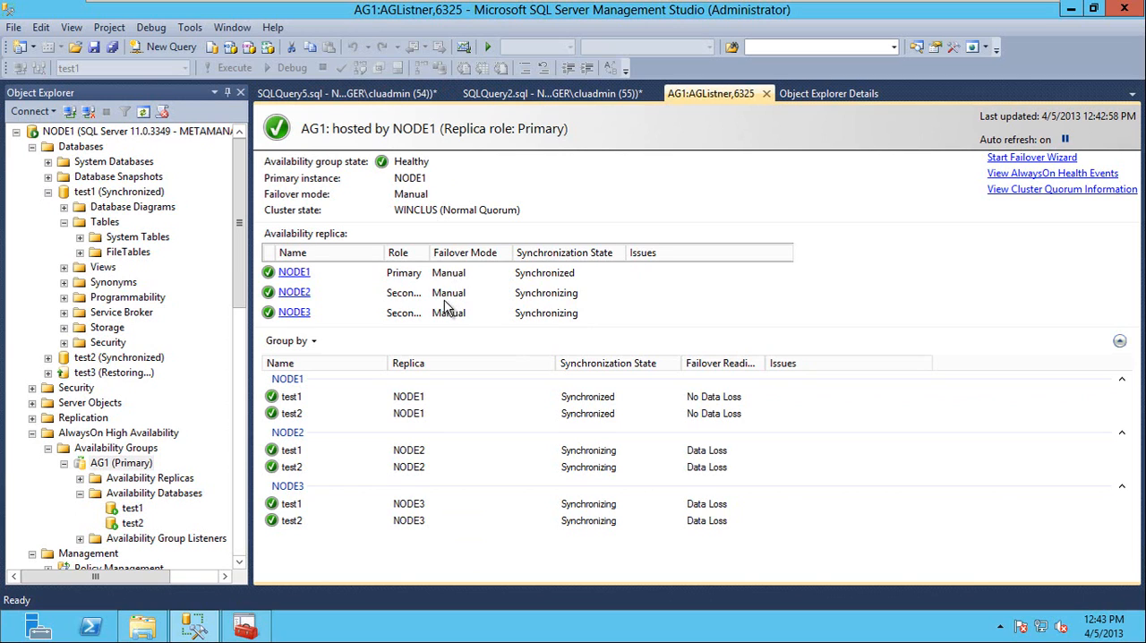
Add the Log Send Queue Size and Redo Queue Size columns to the AG1 dashboard's database list and remove the Issues column.
right_click(449, 363)
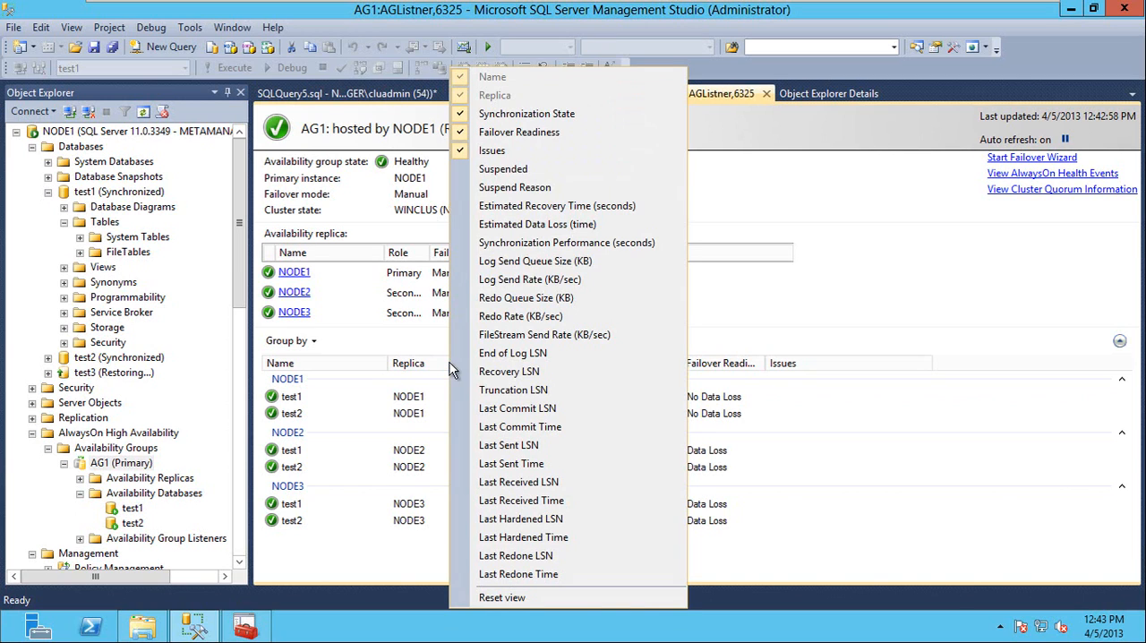
left_click(529, 261)
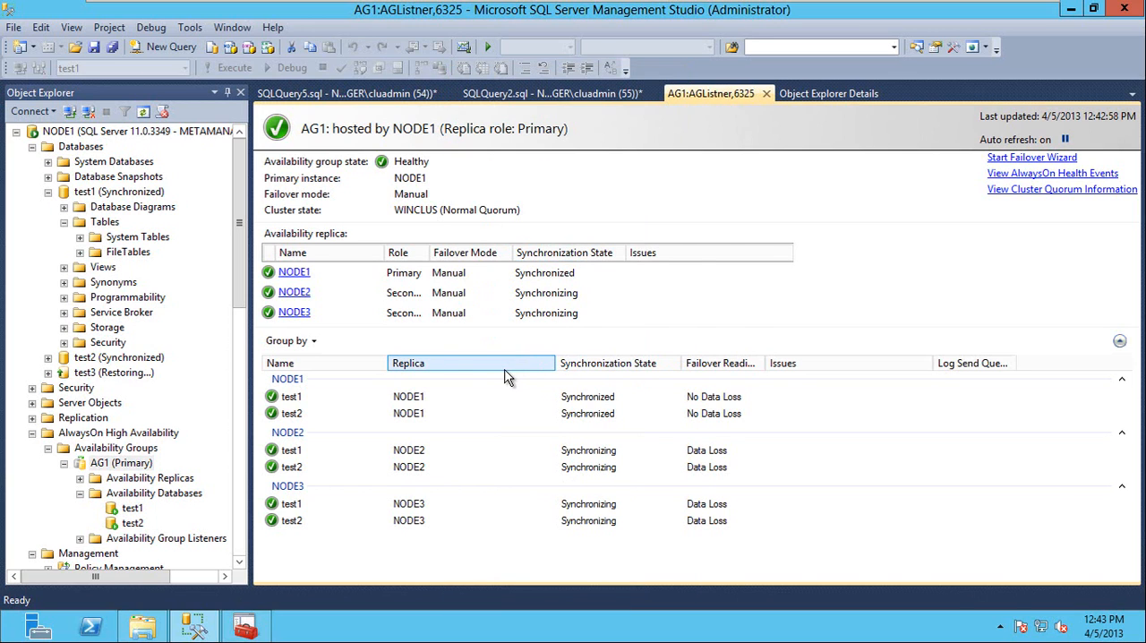
right_click(805, 361)
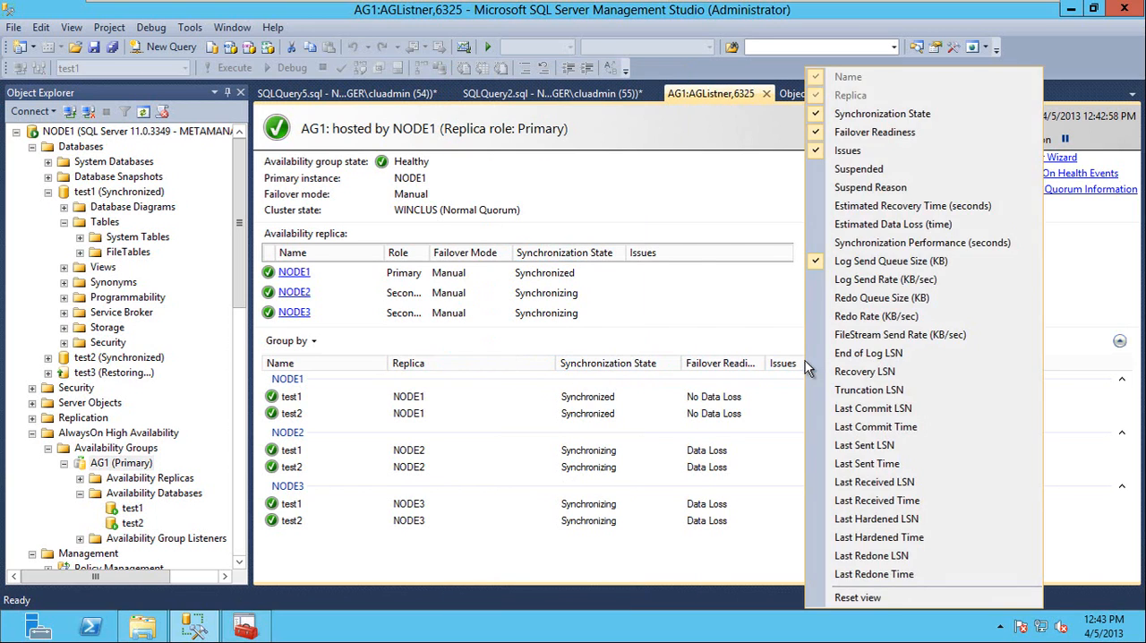
left_click(848, 150)
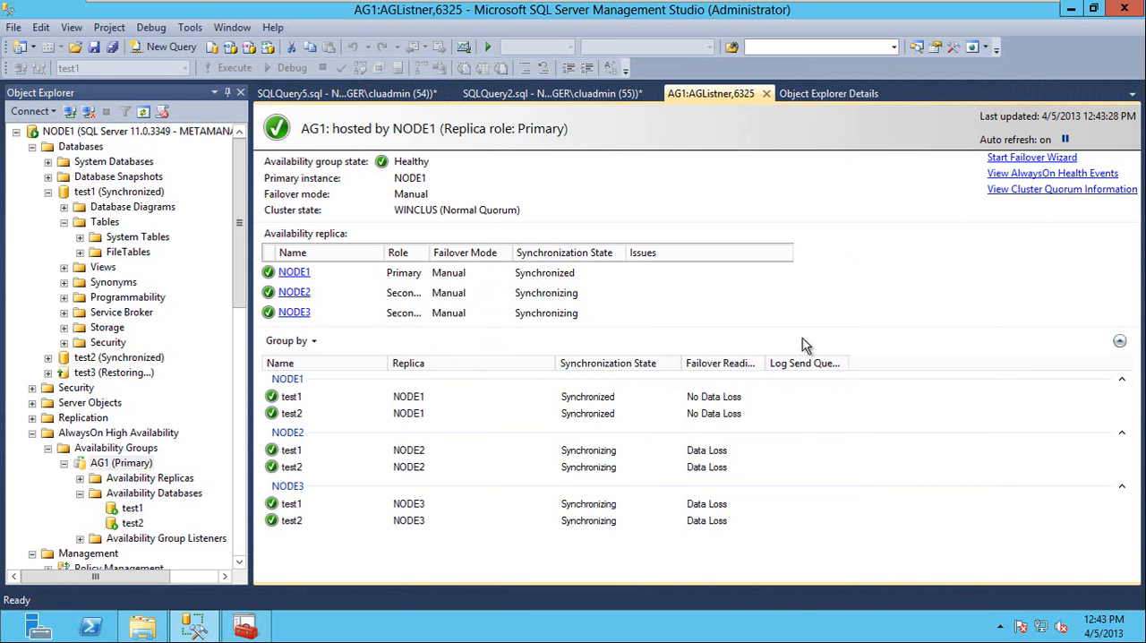
right_click(870, 359)
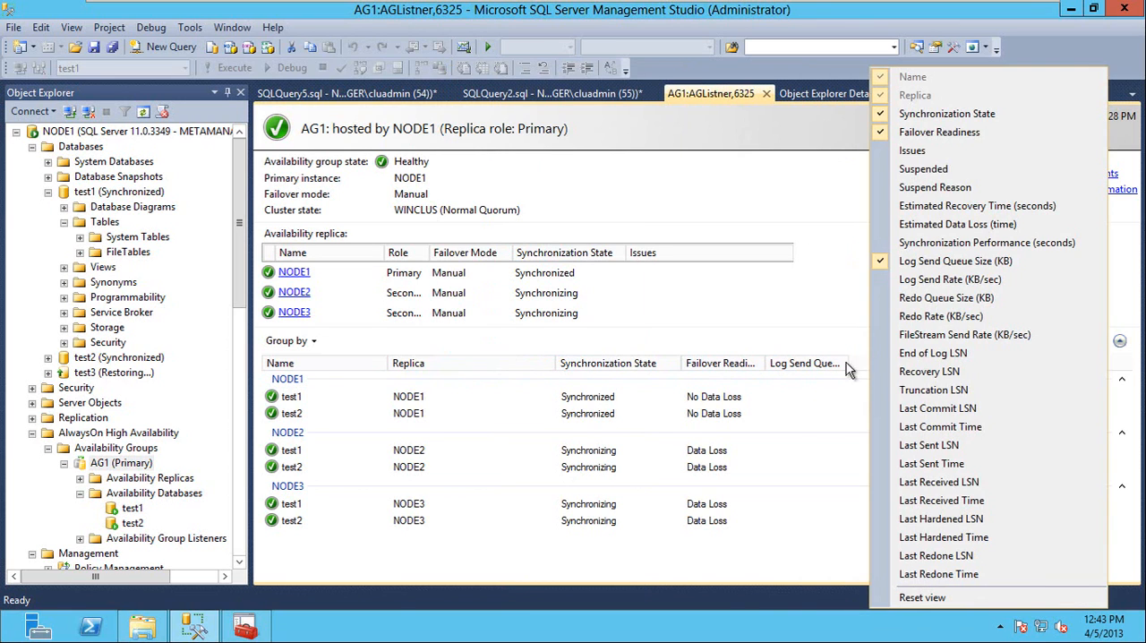
left_click(936, 299)
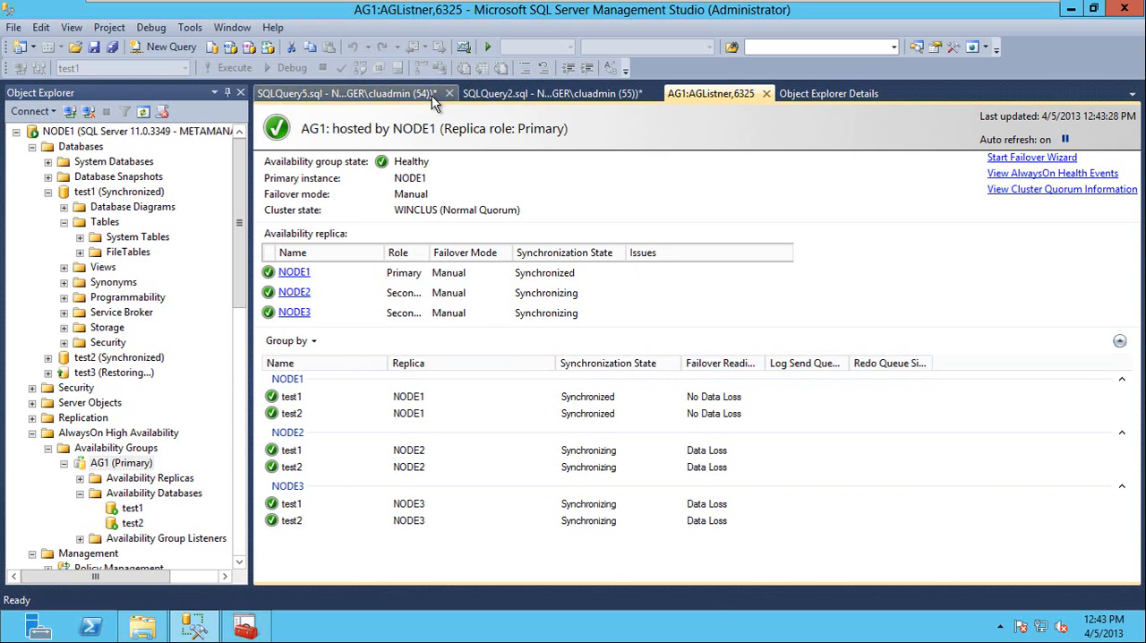
left_click(356, 95)
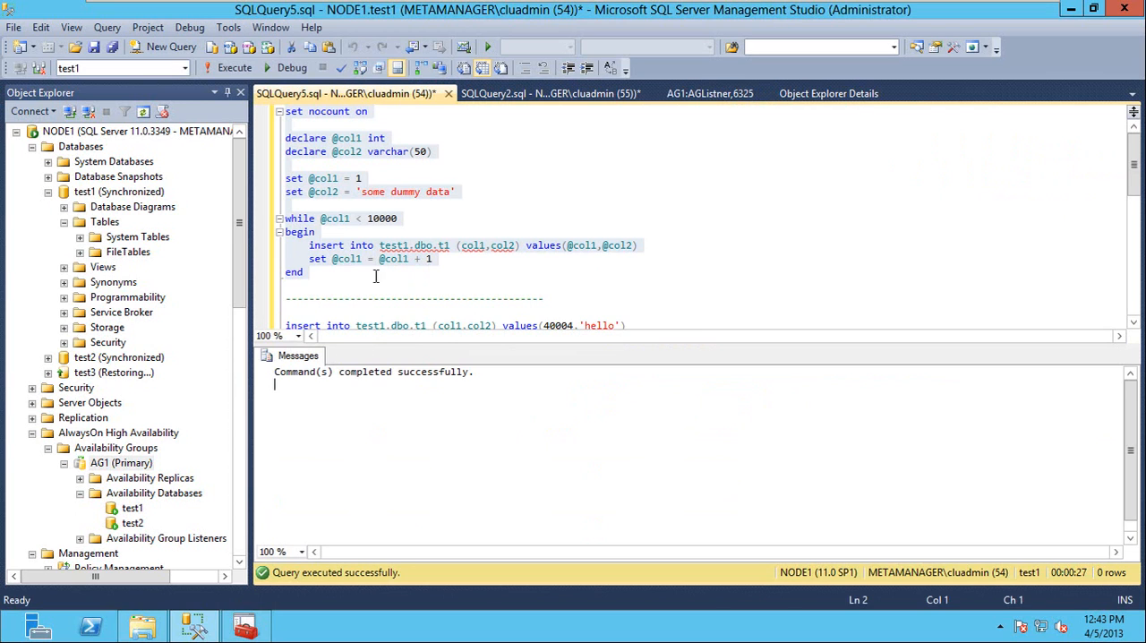
left_click(366, 178)
type("0000")
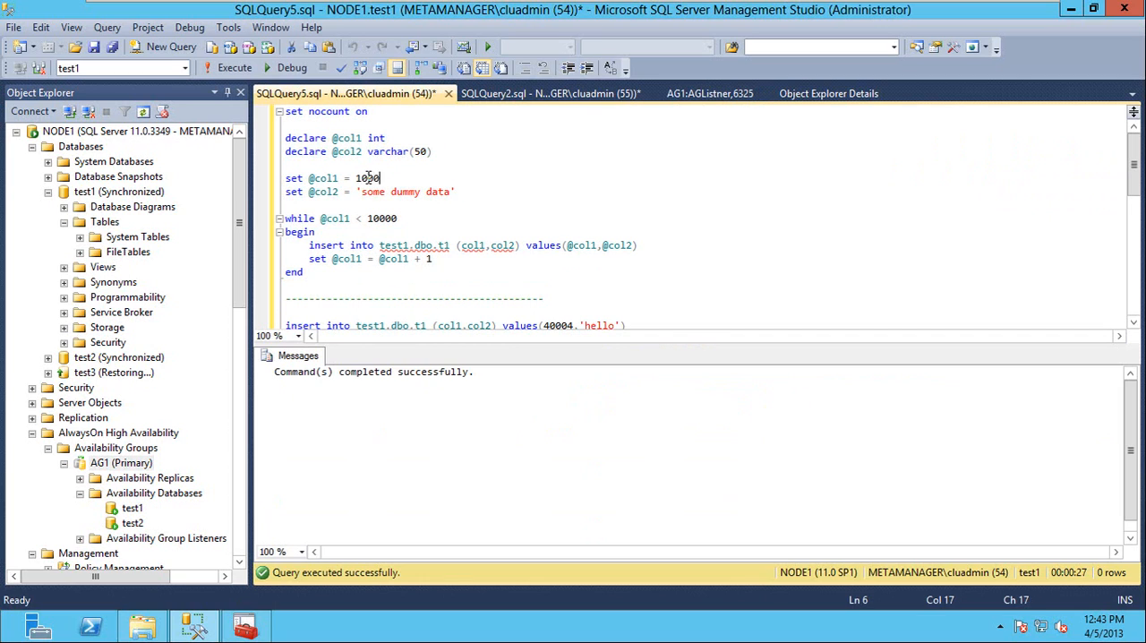
left_click(375, 218)
Run only the updated insert loop block, from set nocount on to end, against test1 on NODE1.
left_click(296, 285)
left_click_drag(272, 278, 243, 95)
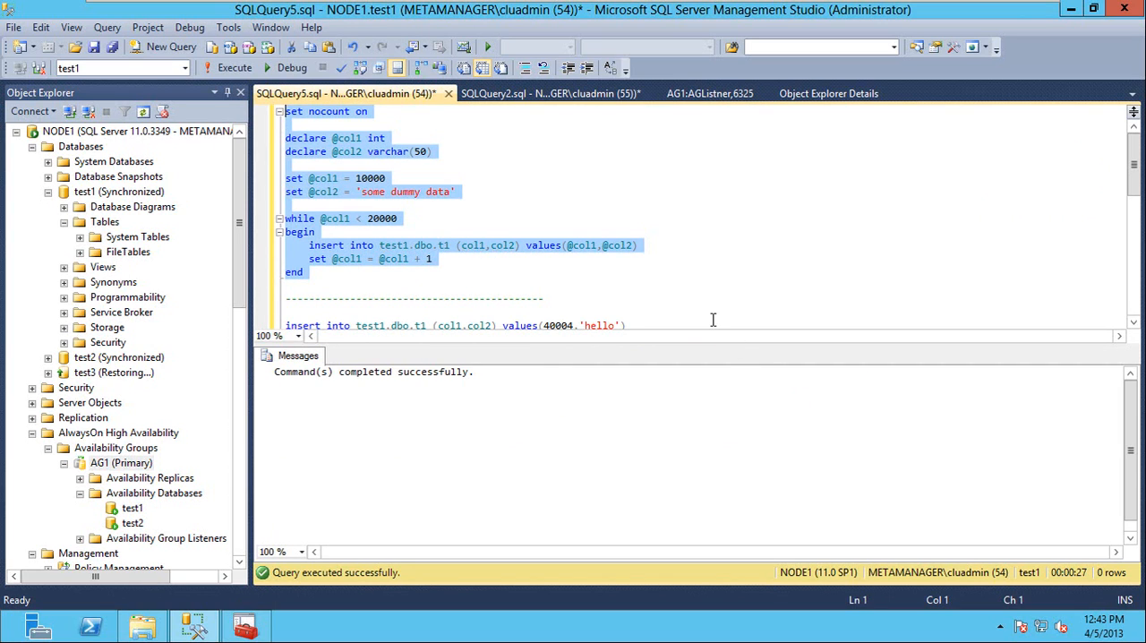
left_click(233, 70)
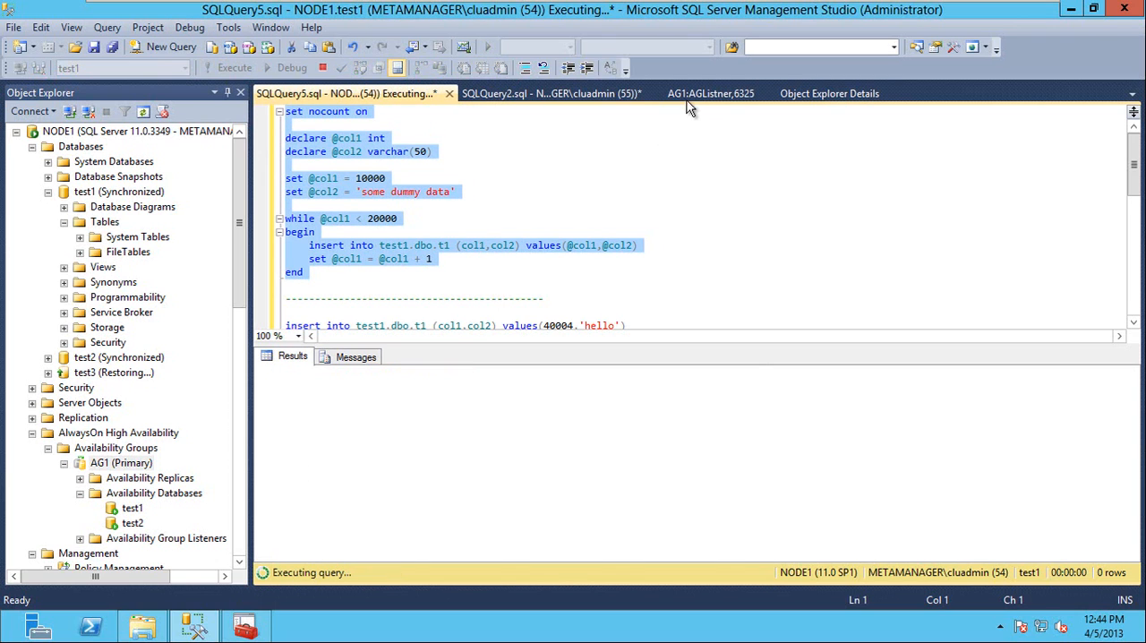
Check the AG1 dashboard's queue columns and the insert loop's execution time on NODE1 under asynchronous commit.
left_click(708, 93)
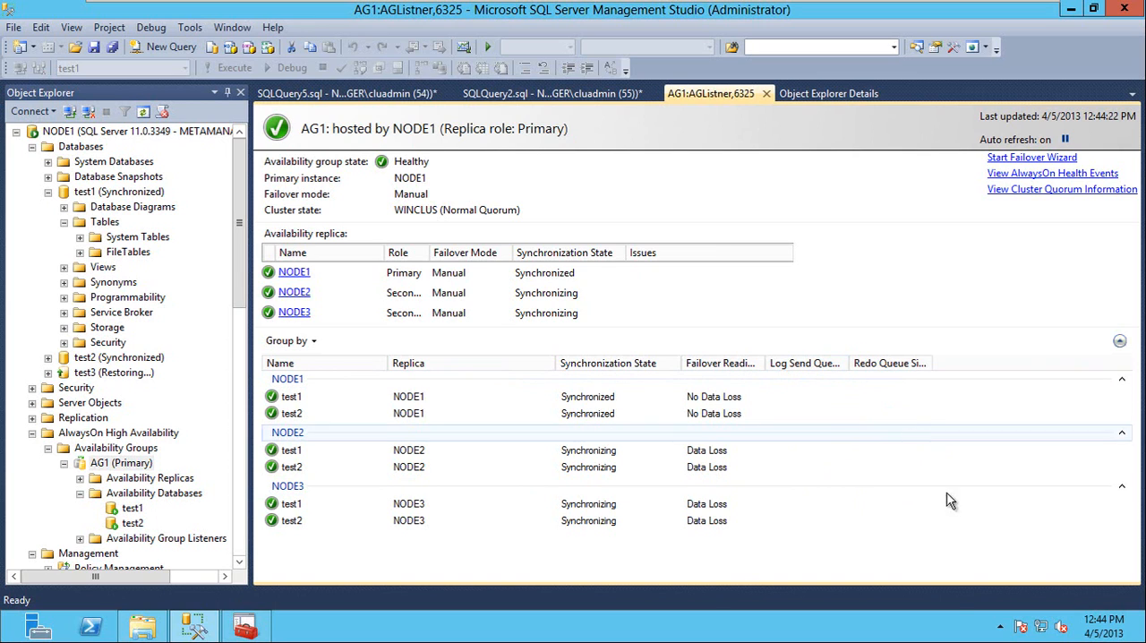
left_click(369, 93)
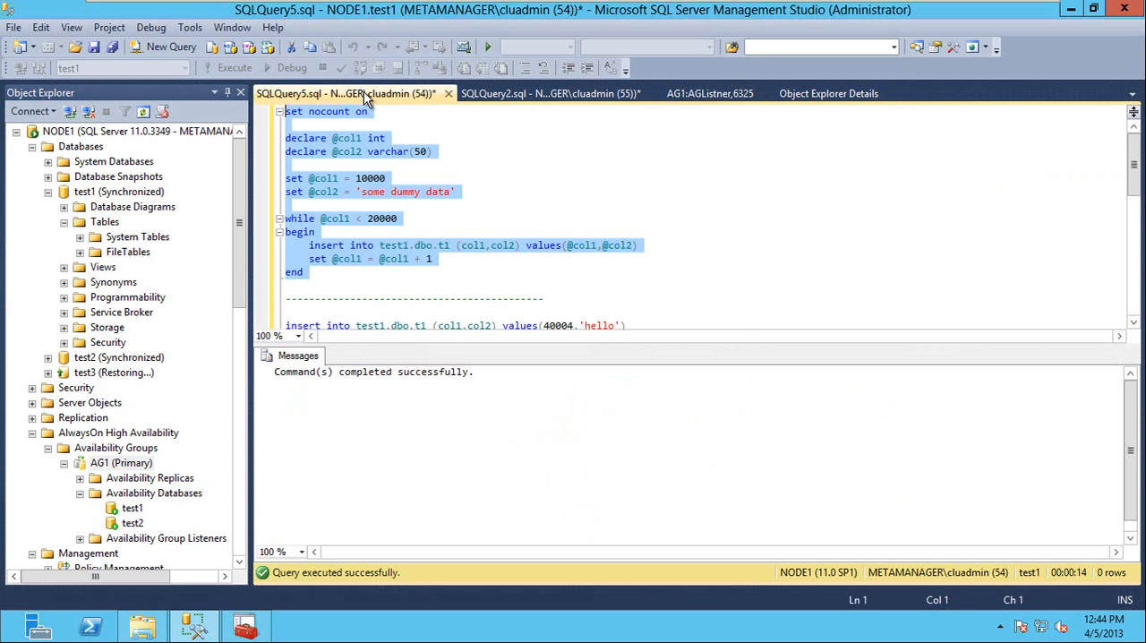
left_click(557, 95)
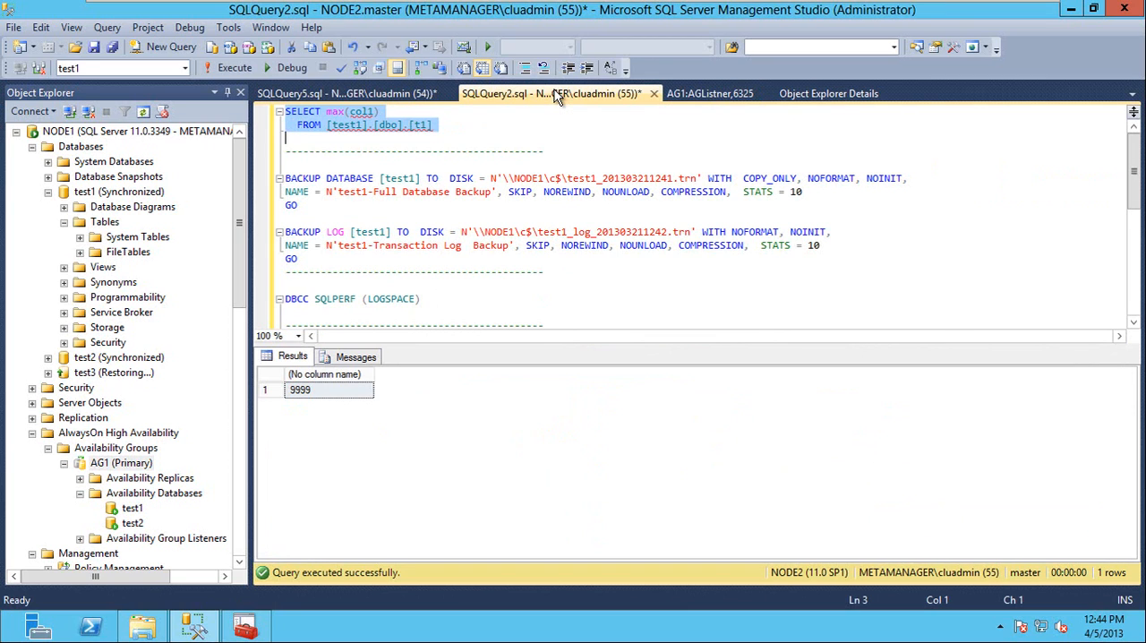
left_click(359, 93)
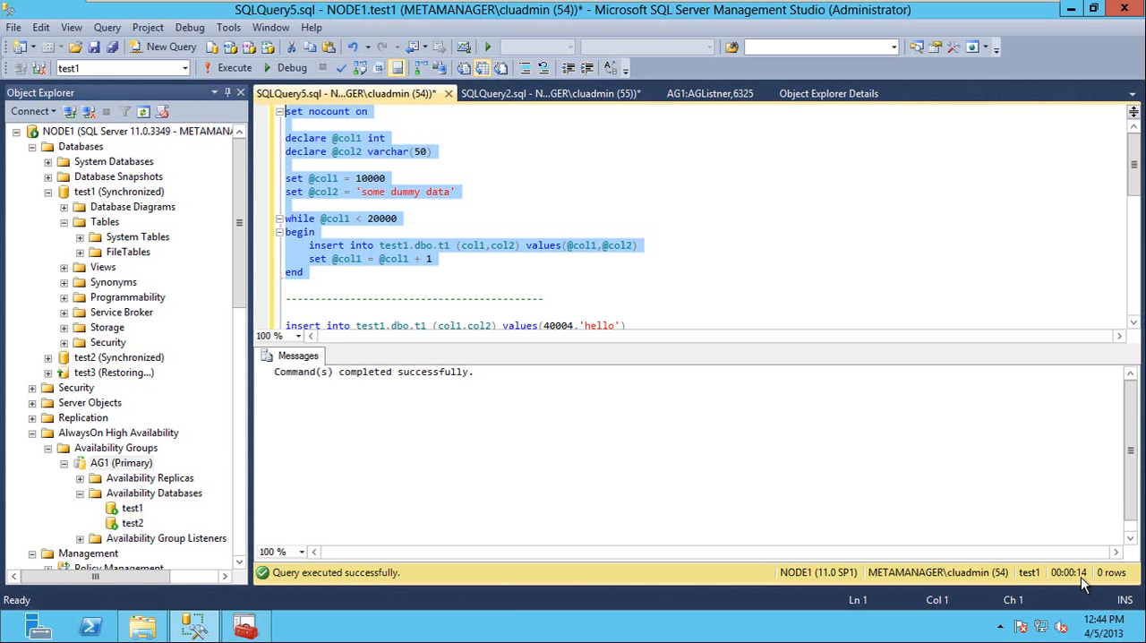
left_click(506, 105)
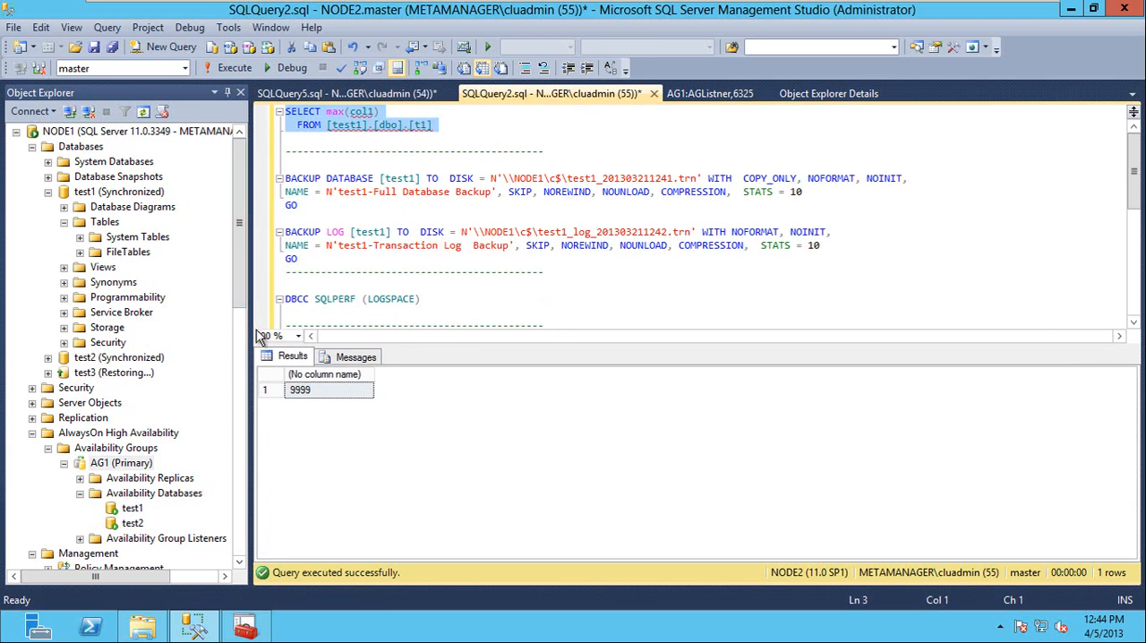
left_click_drag(239, 298, 239, 440)
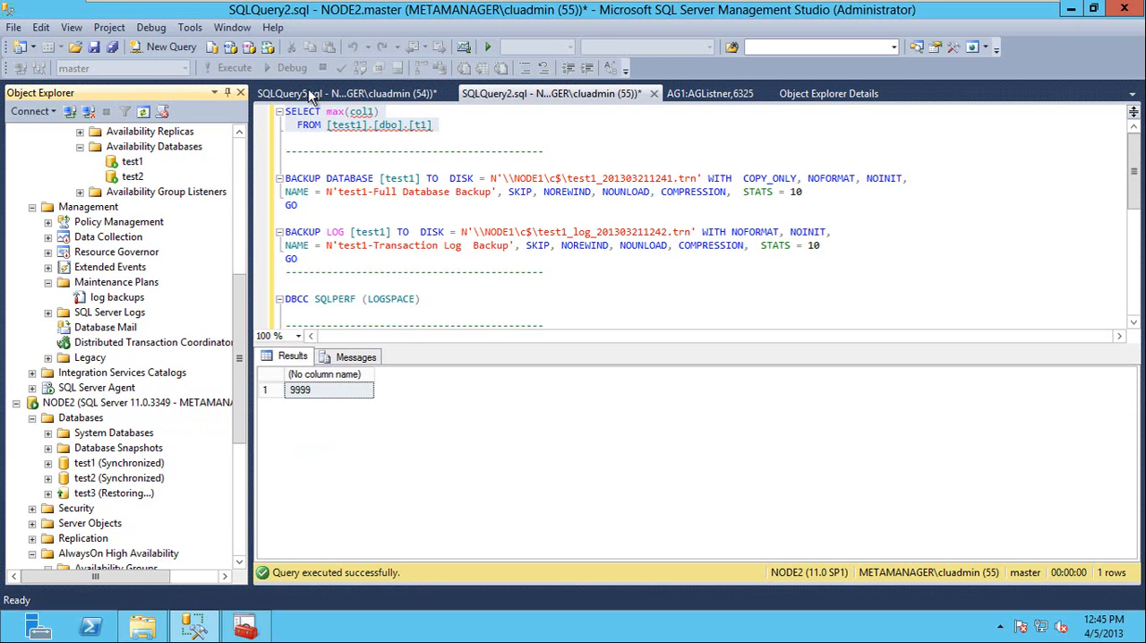
left_click(338, 101)
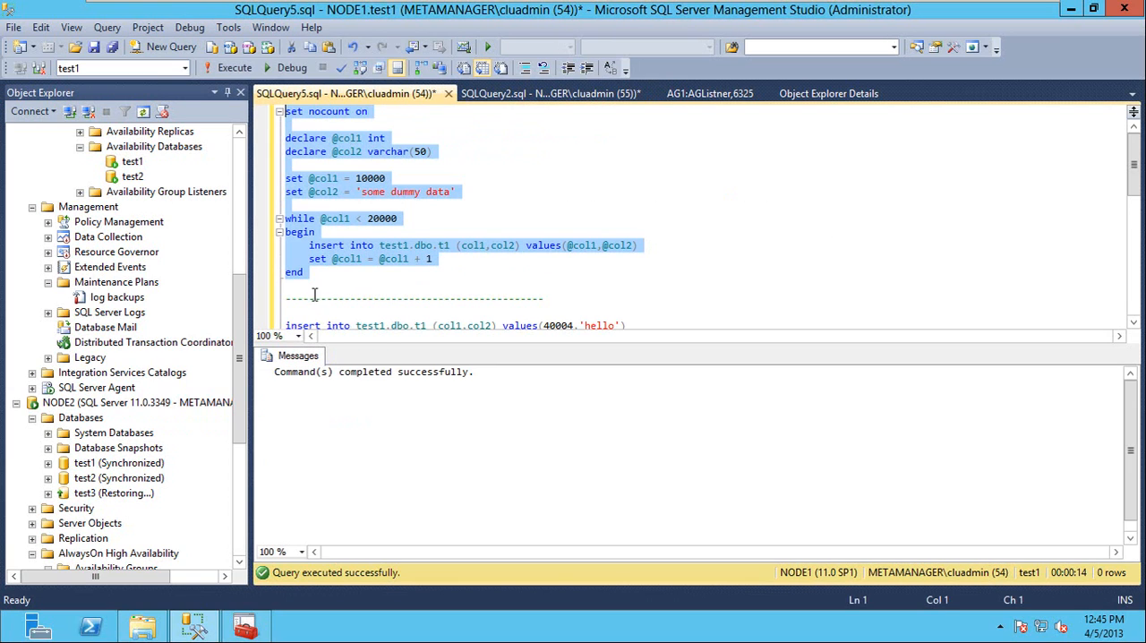
left_click_drag(242, 307, 242, 165)
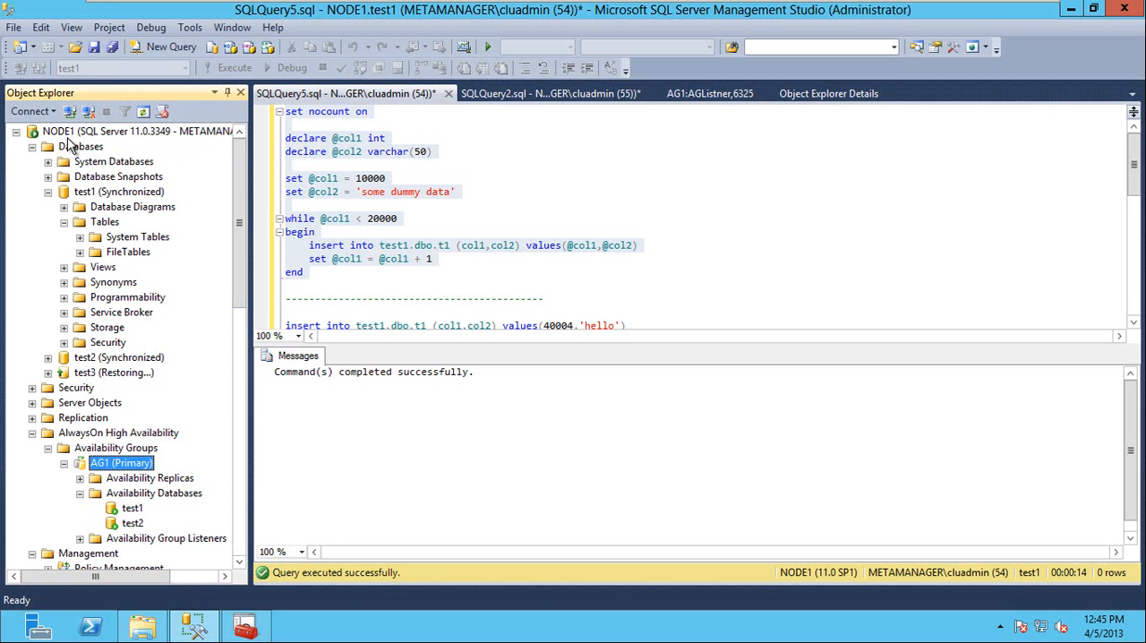
left_click_drag(238, 191, 231, 163)
Rerun the SELECT max(col1) query on test1.dbo.t1 from NODE2 to check the replicated rows.
left_click(298, 288)
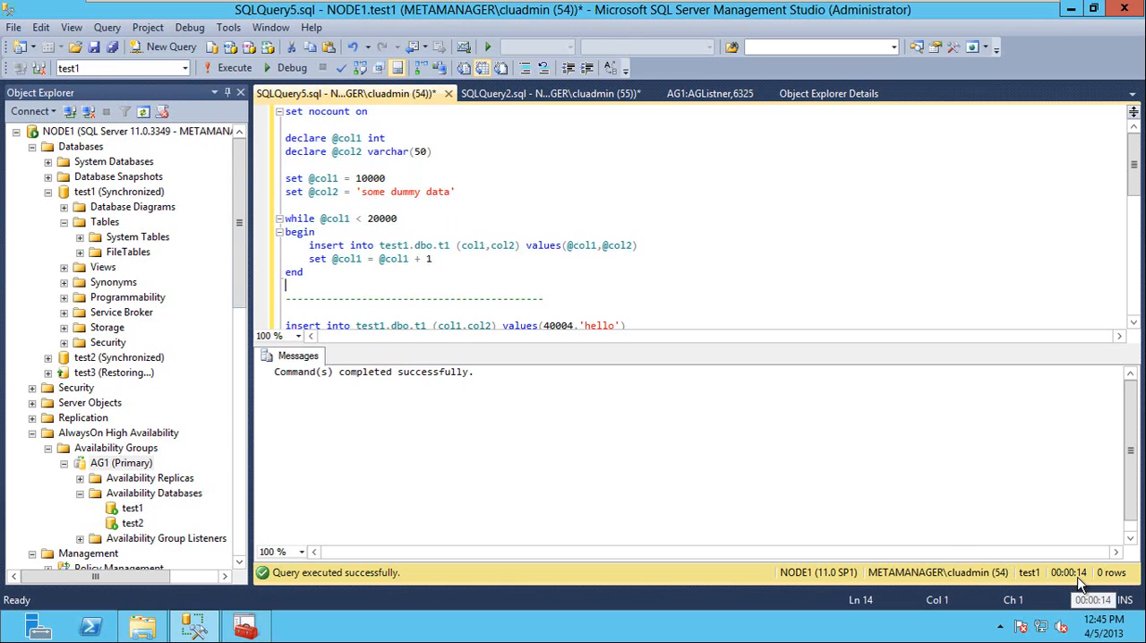
left_click(510, 95)
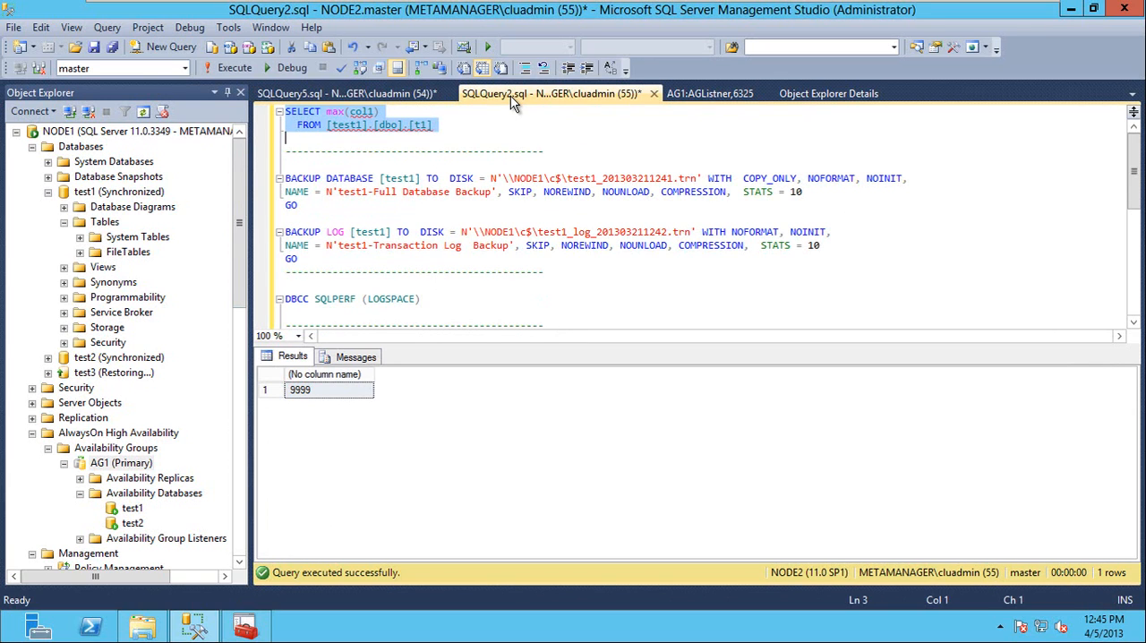
left_click(231, 68)
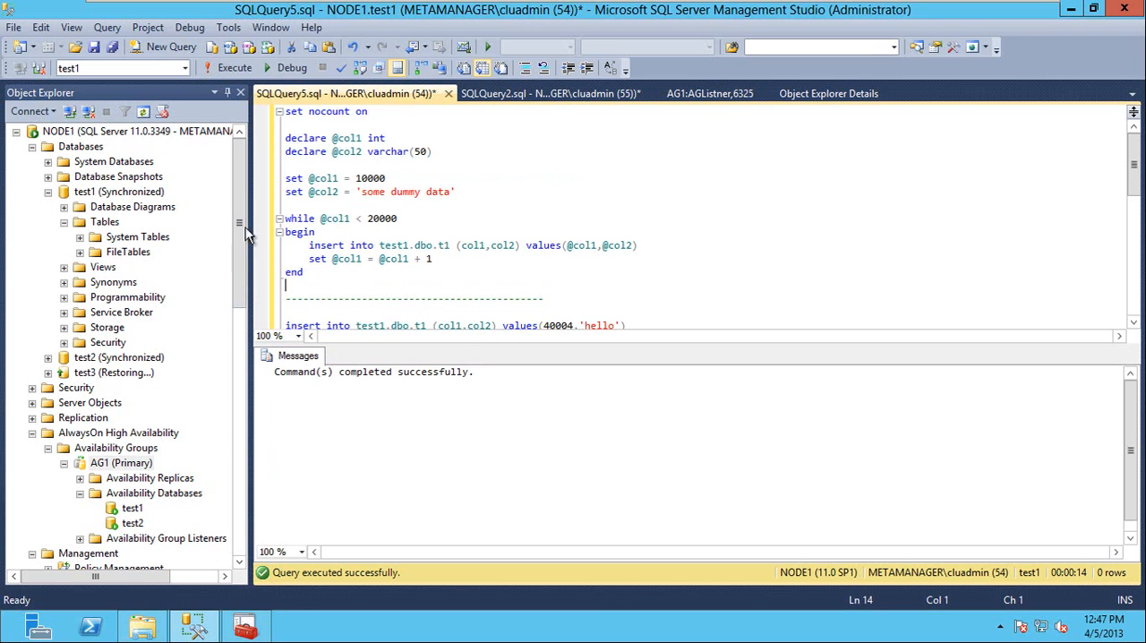
Stop the MSSQLSERVER service on NODE2 and confirm the stop.
left_click_drag(238, 228, 221, 363)
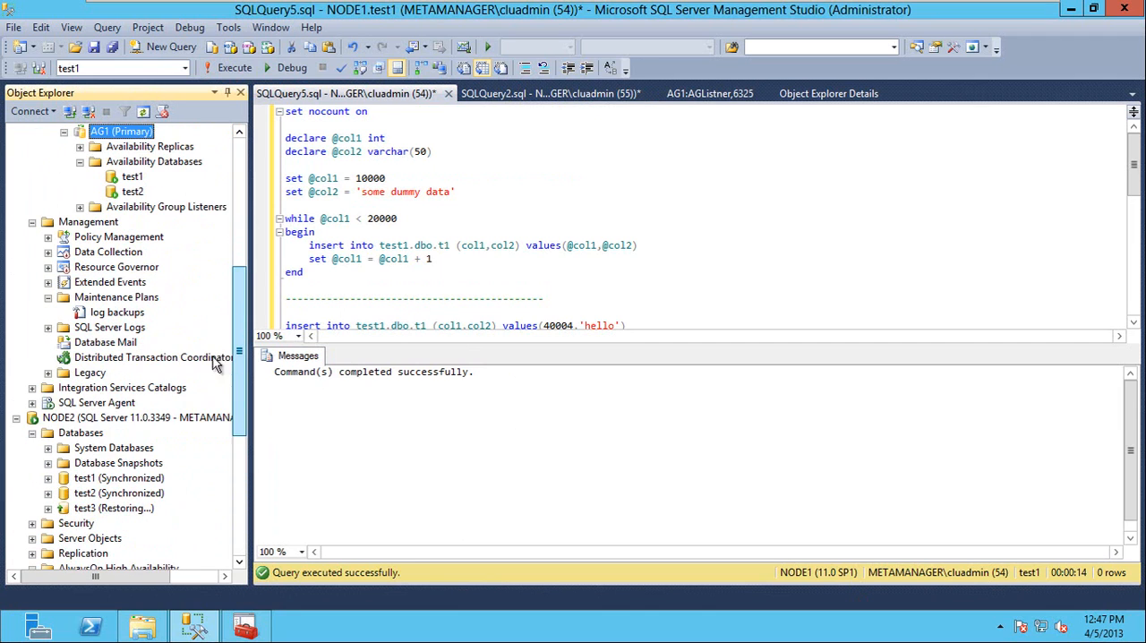
right_click(75, 424)
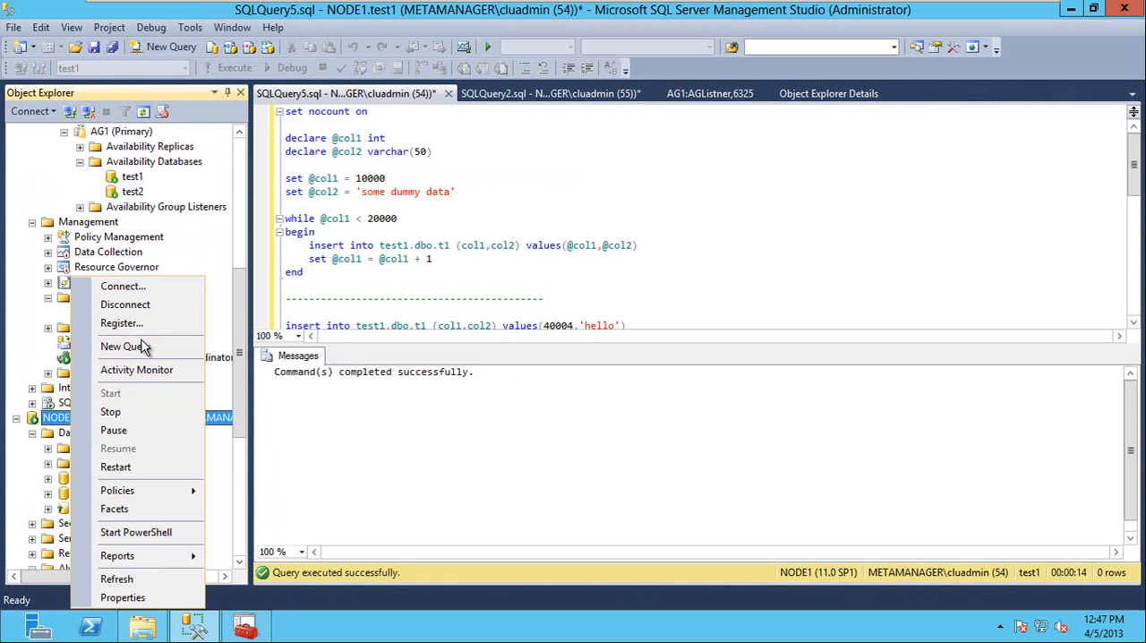
left_click(148, 412)
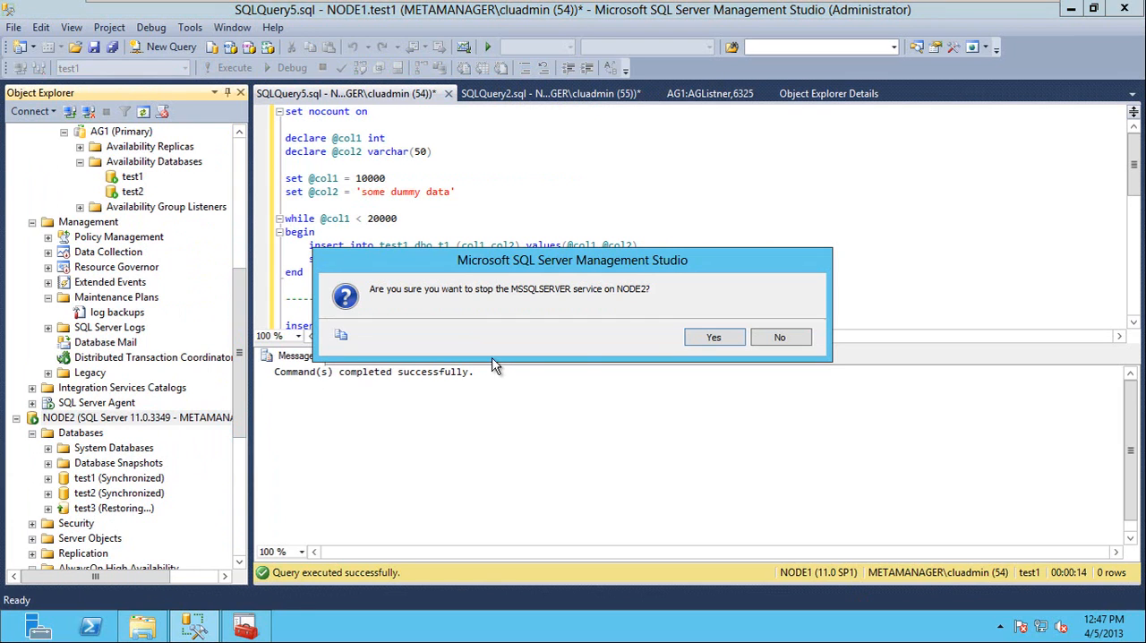
left_click(712, 336)
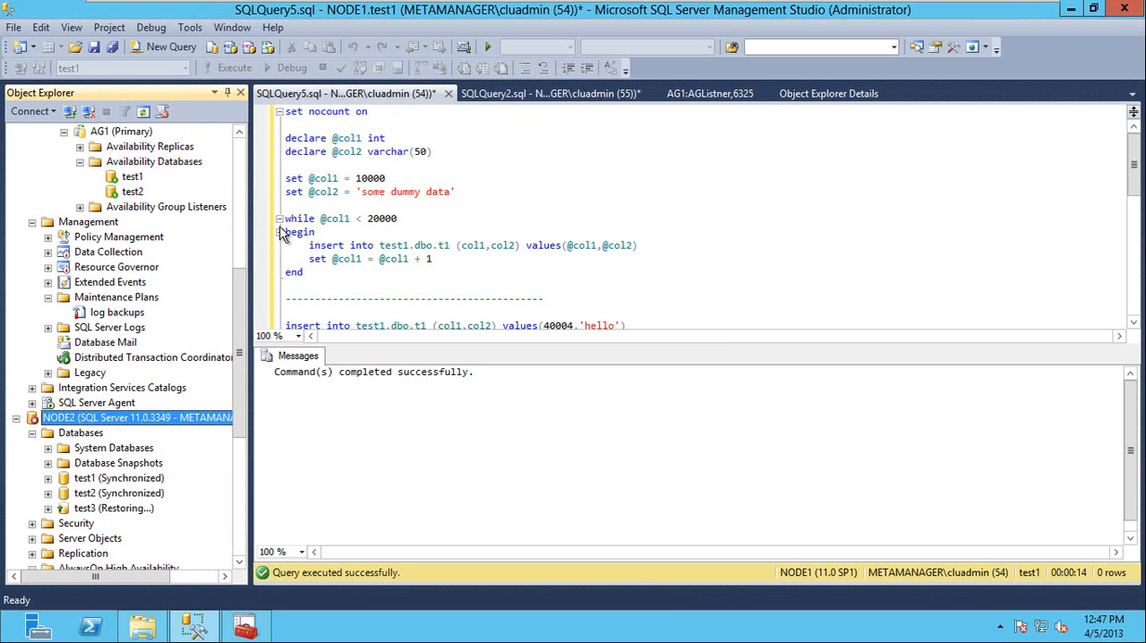
Start the MSSQLSERVER service on NODE2 and confirm the start.
left_click_drag(239, 309, 234, 169)
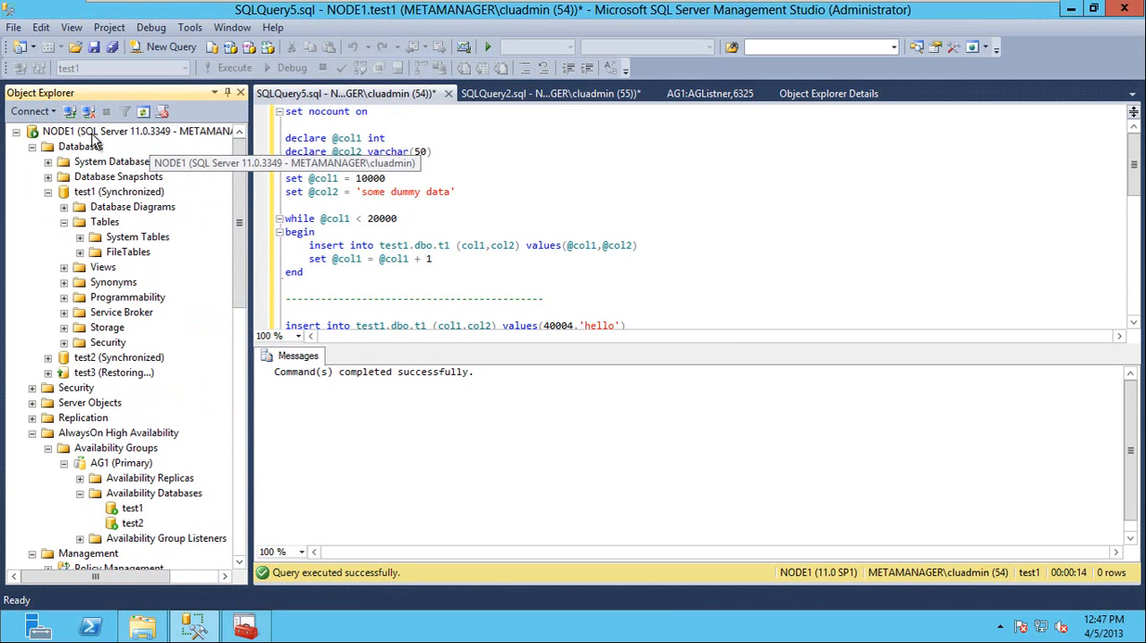
left_click(59, 135)
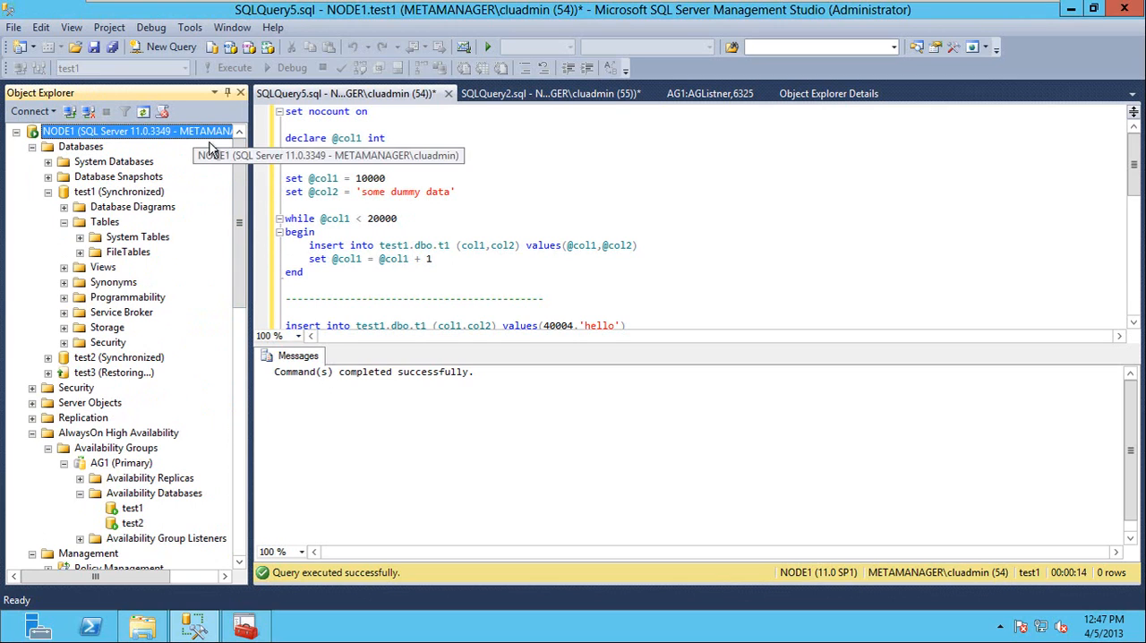
left_click_drag(237, 168, 242, 347)
left_click(54, 297)
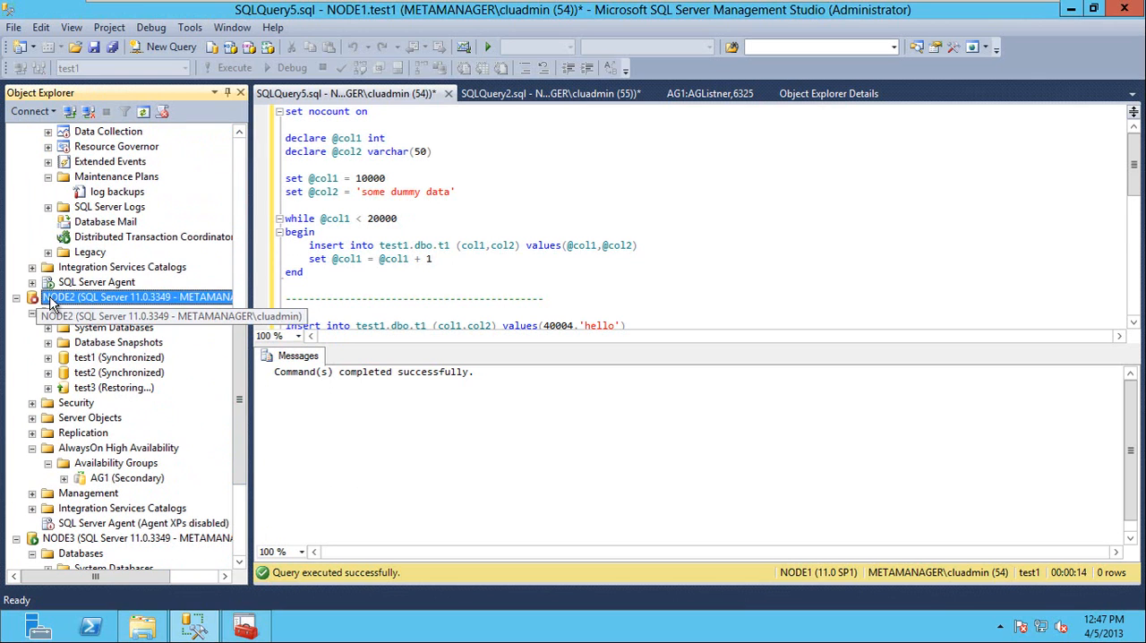
right_click(51, 298)
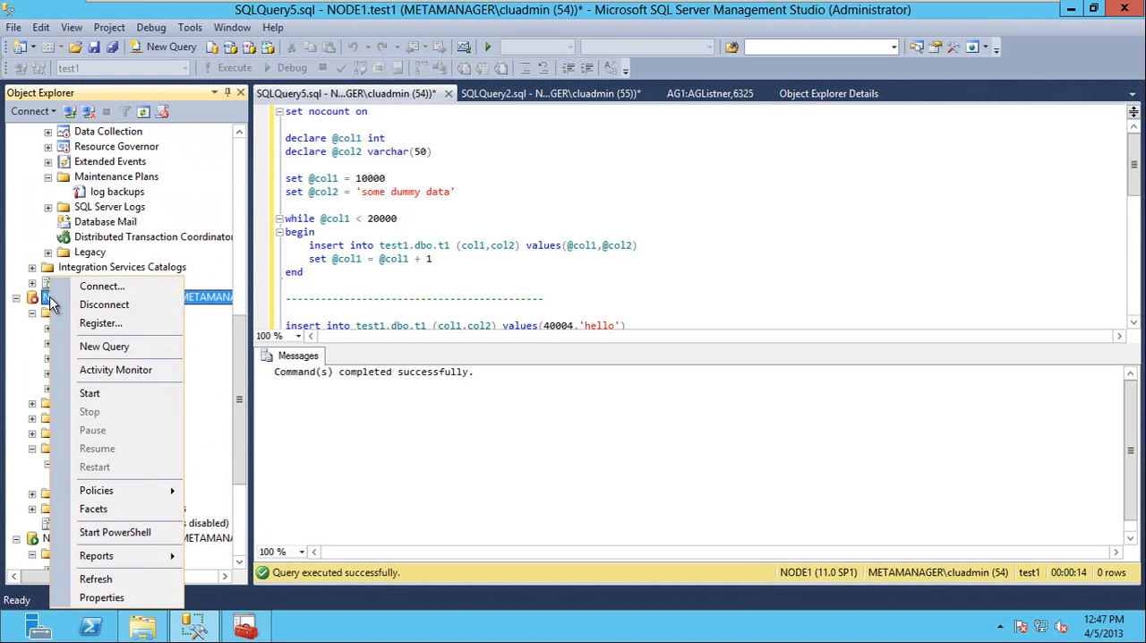
left_click(105, 391)
left_click(707, 340)
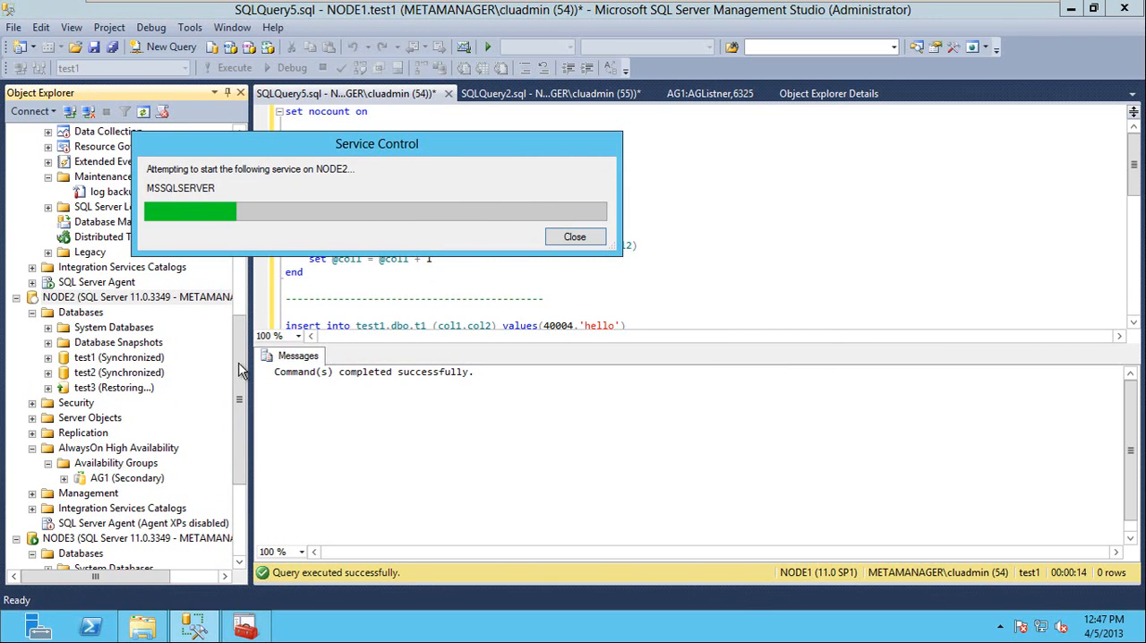
In AG1's properties on NODE1, set the availability mode of NODE1 and NODE2 to synchronous commit.
left_click_drag(239, 369, 236, 250)
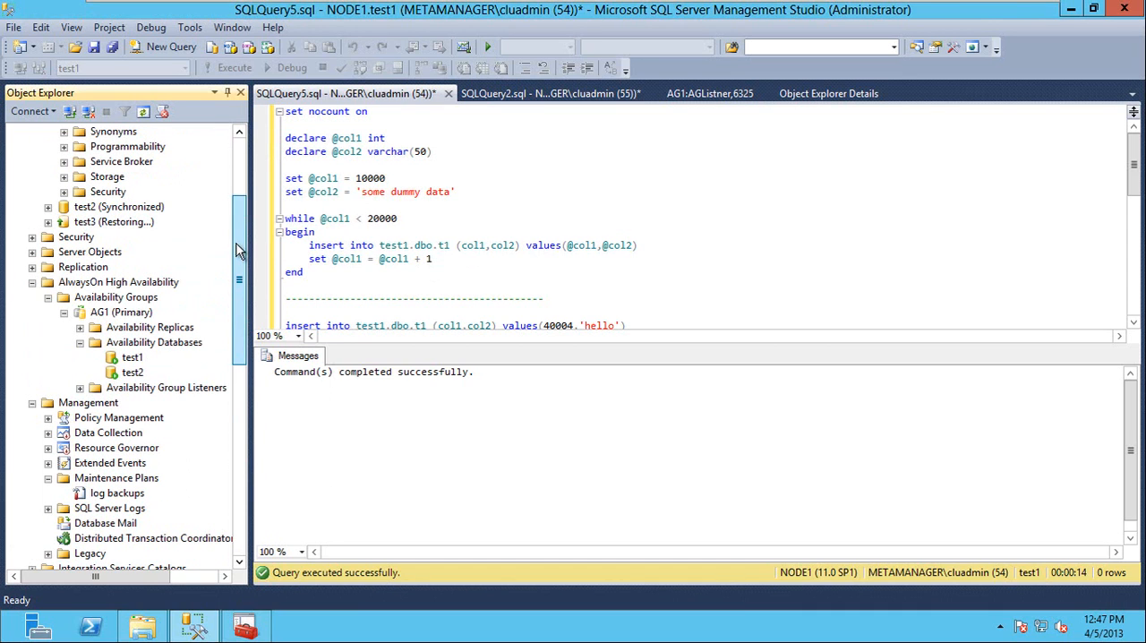
right_click(132, 313)
left_click(202, 523)
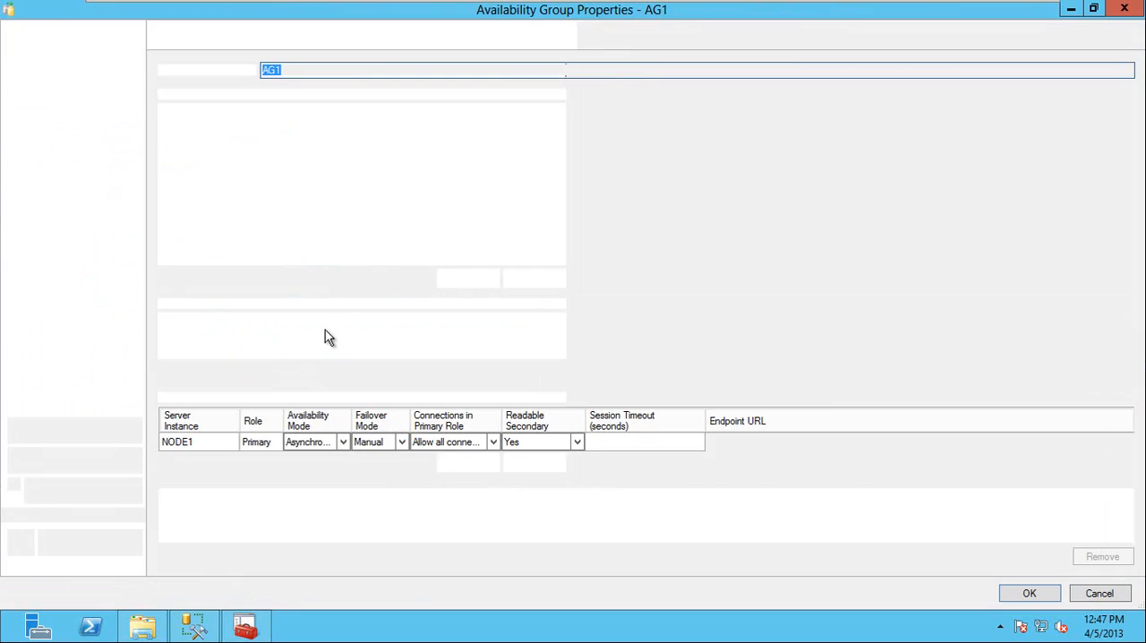
left_click(344, 442)
left_click(344, 442)
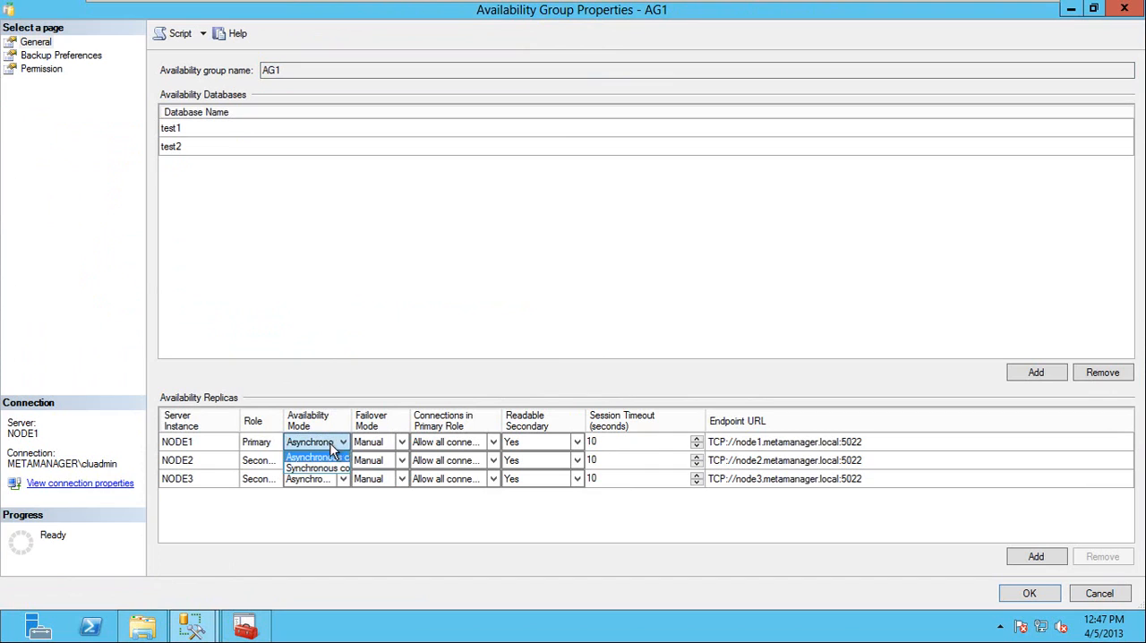
left_click(329, 462)
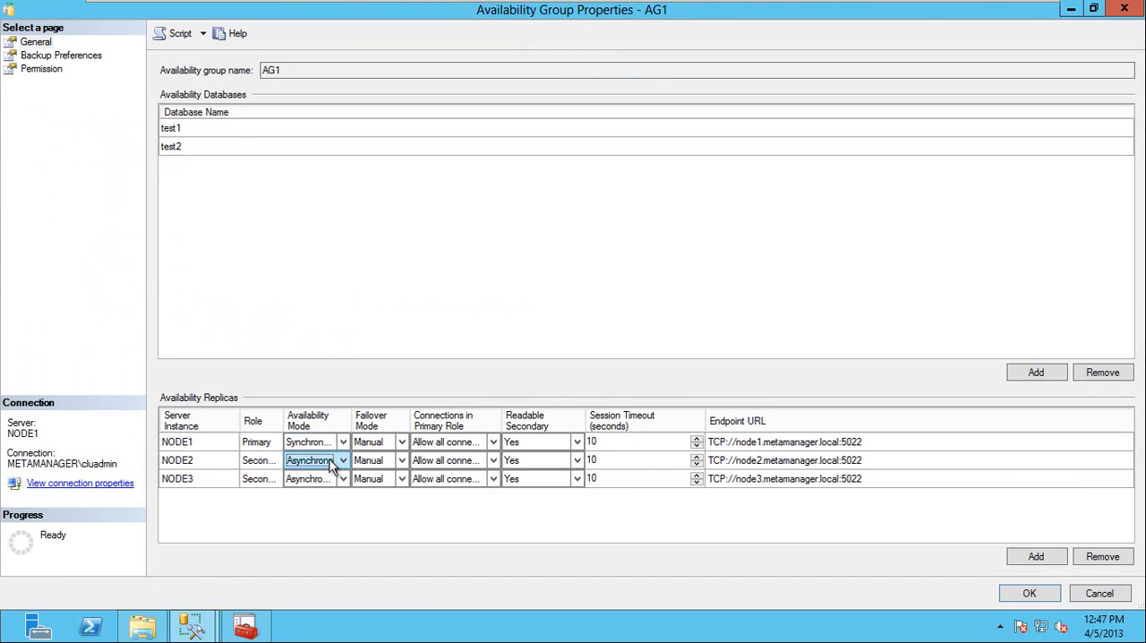
left_click(329, 459)
left_click(321, 482)
Set the failover mode of NODE1 and NODE2 to Automatic and apply the AG1 properties.
left_click(381, 459)
left_click(384, 442)
left_click(385, 441)
left_click(380, 455)
left_click(387, 461)
left_click(387, 460)
left_click(374, 472)
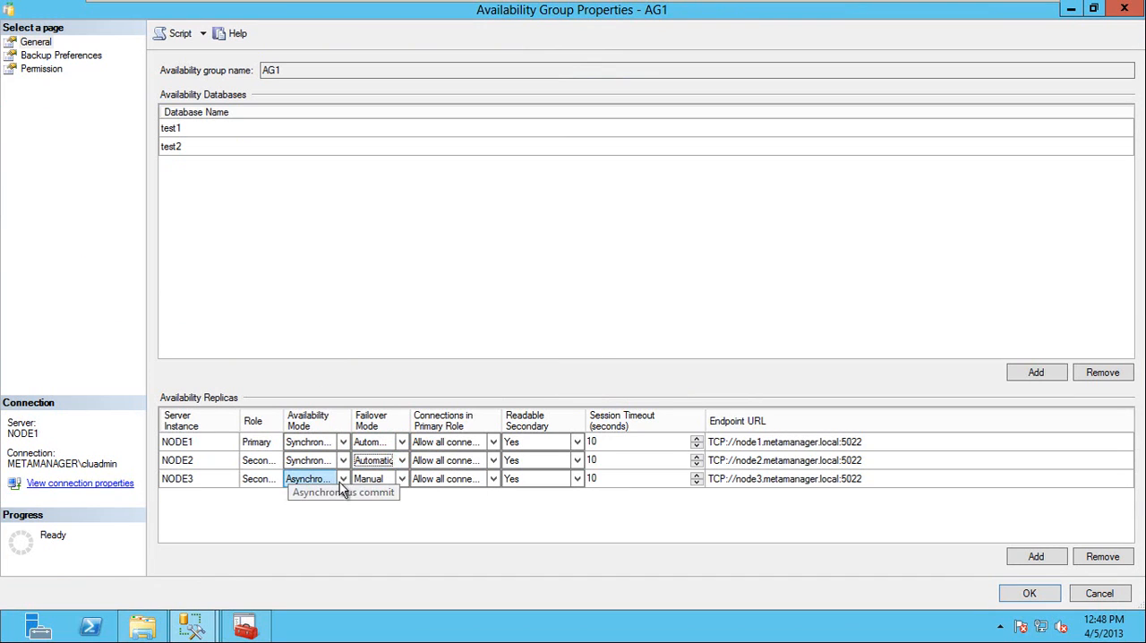
left_click(1029, 599)
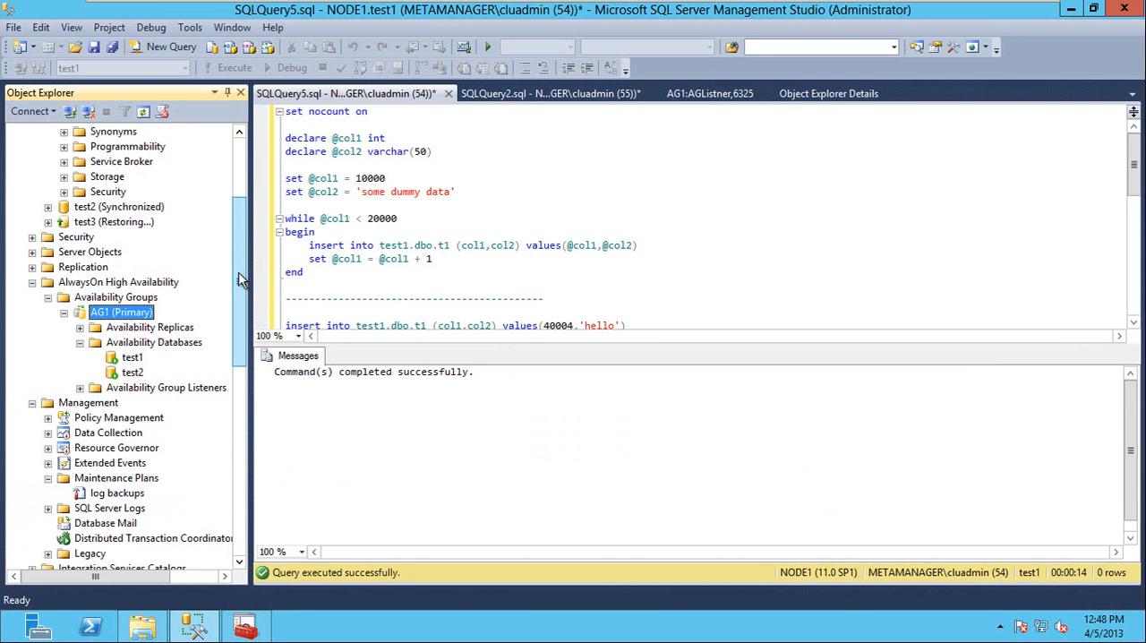
Stop the MSSQLSERVER service on NODE2 again, confirm the stop, and return to NODE1's databases.
left_click_drag(240, 288, 240, 420)
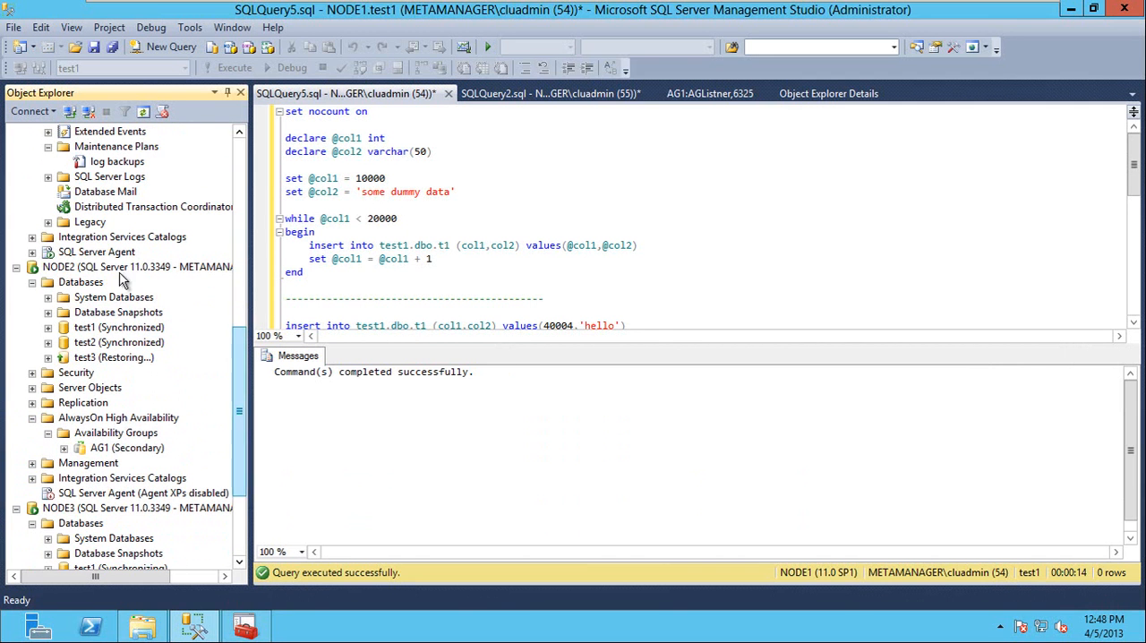
right_click(64, 267)
left_click(138, 403)
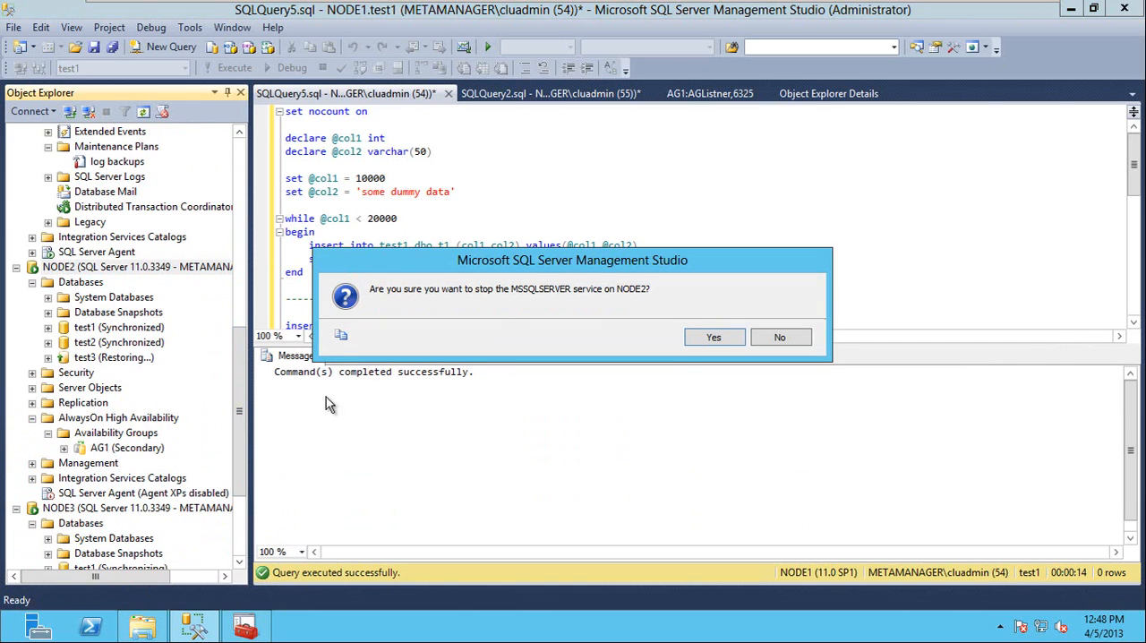
left_click(695, 342)
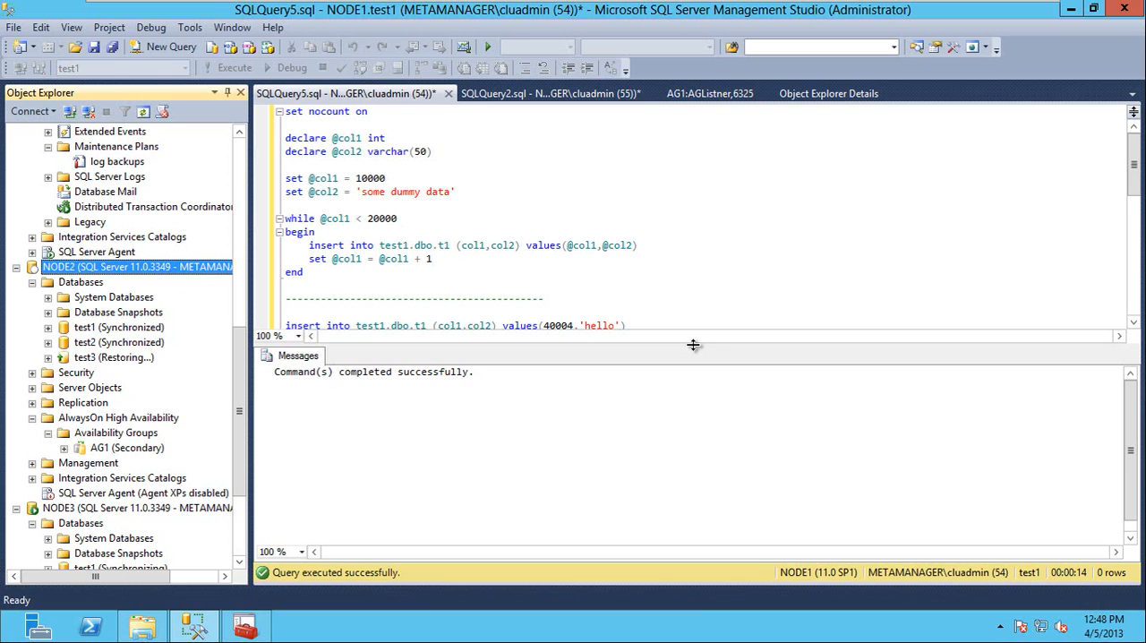
left_click_drag(238, 392, 240, 183)
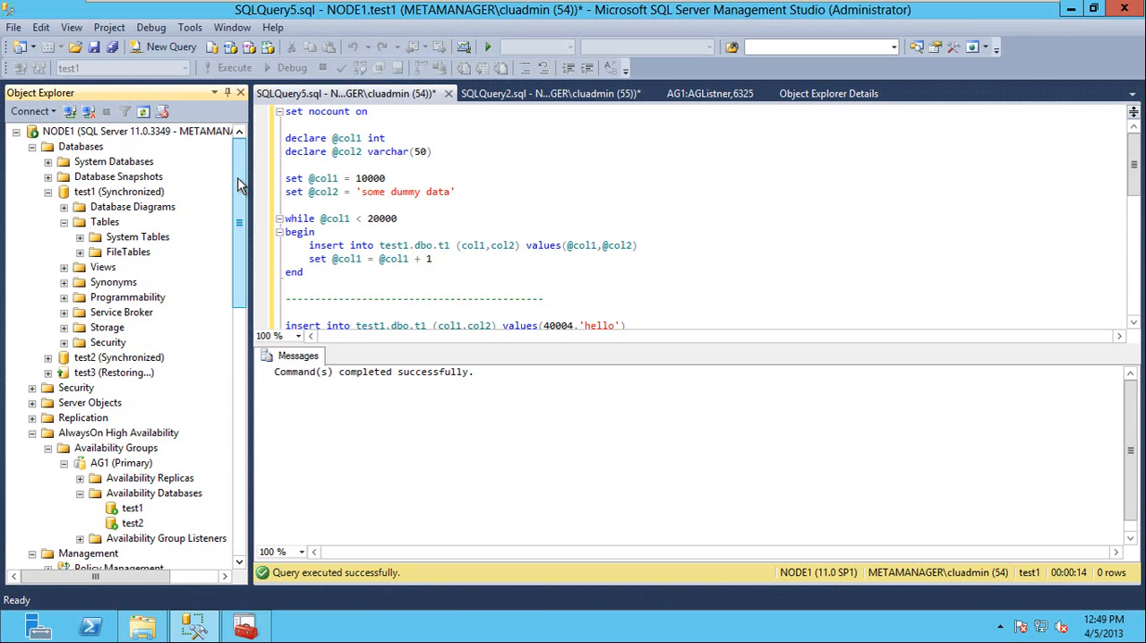
Open a new query window connected to NODE3 and place it after the NODE2 query.
mouse_move(238, 178)
left_mouse_down()
mouse_move(243, 332)
mouse_move(242, 177)
left_mouse_up()
mouse_move(240, 244)
left_mouse_down()
mouse_move(243, 277)
mouse_move(240, 238)
left_mouse_up()
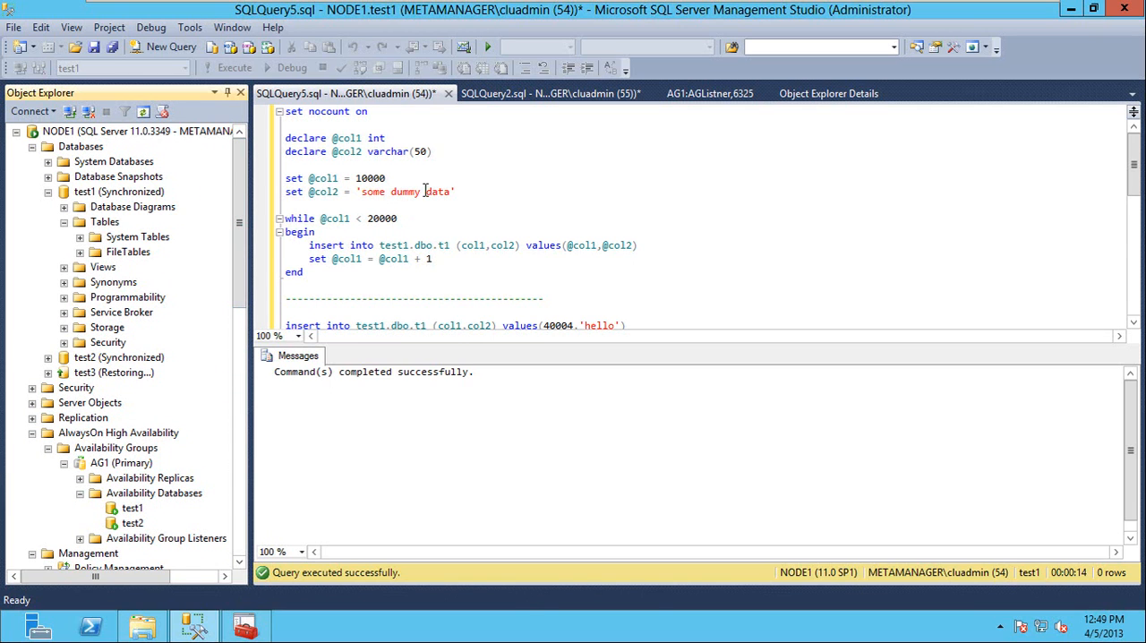
left_click(544, 95)
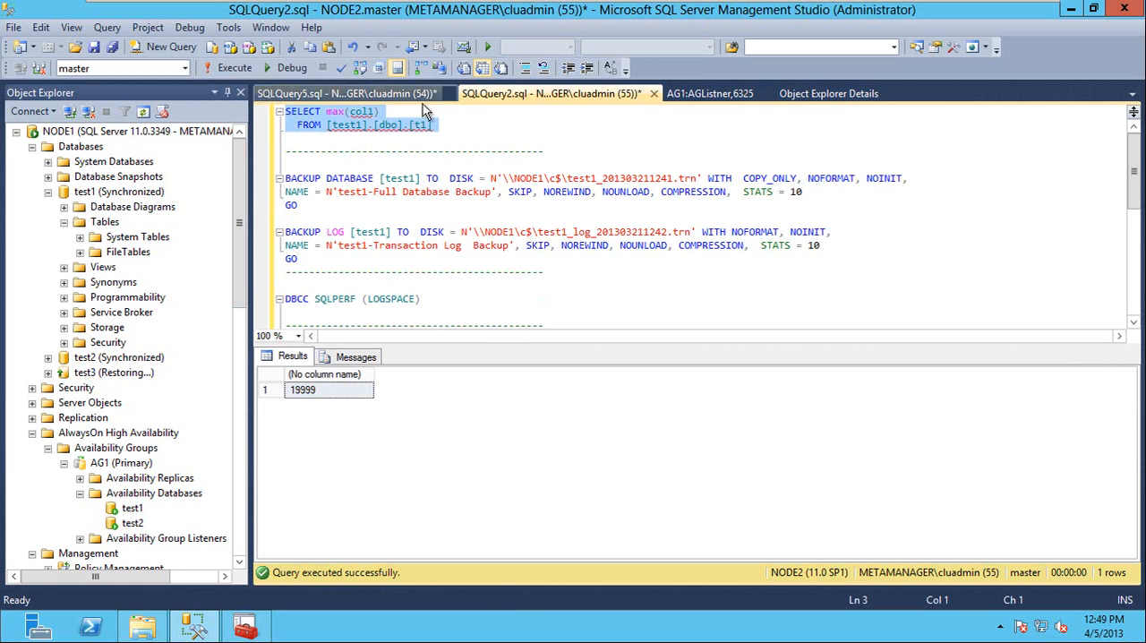
left_click(166, 48)
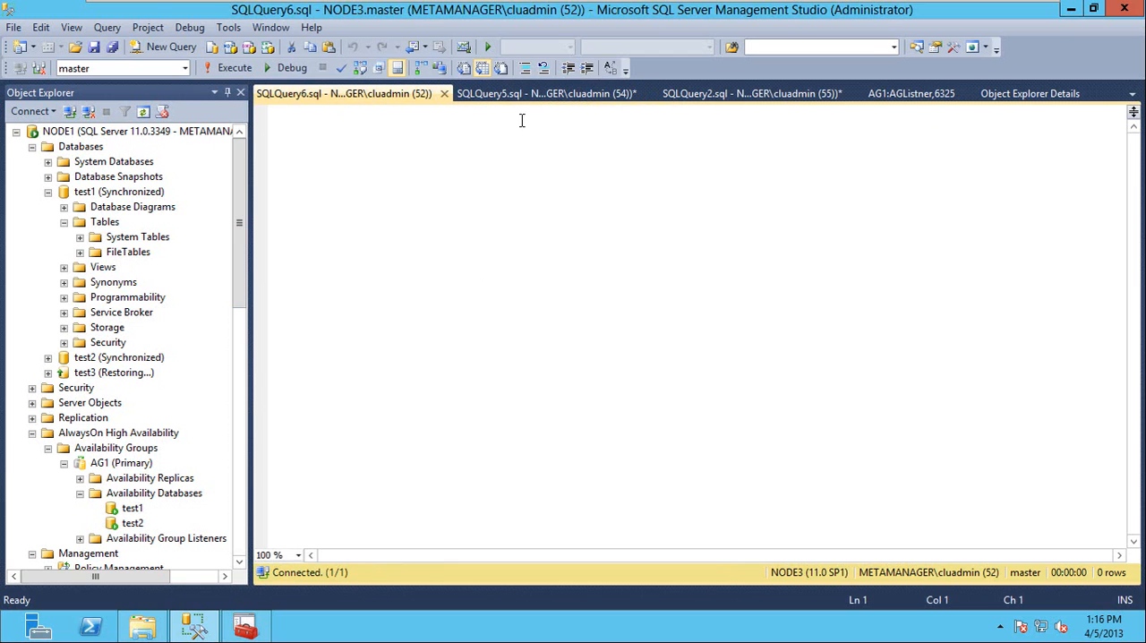
left_click_drag(379, 98, 714, 98)
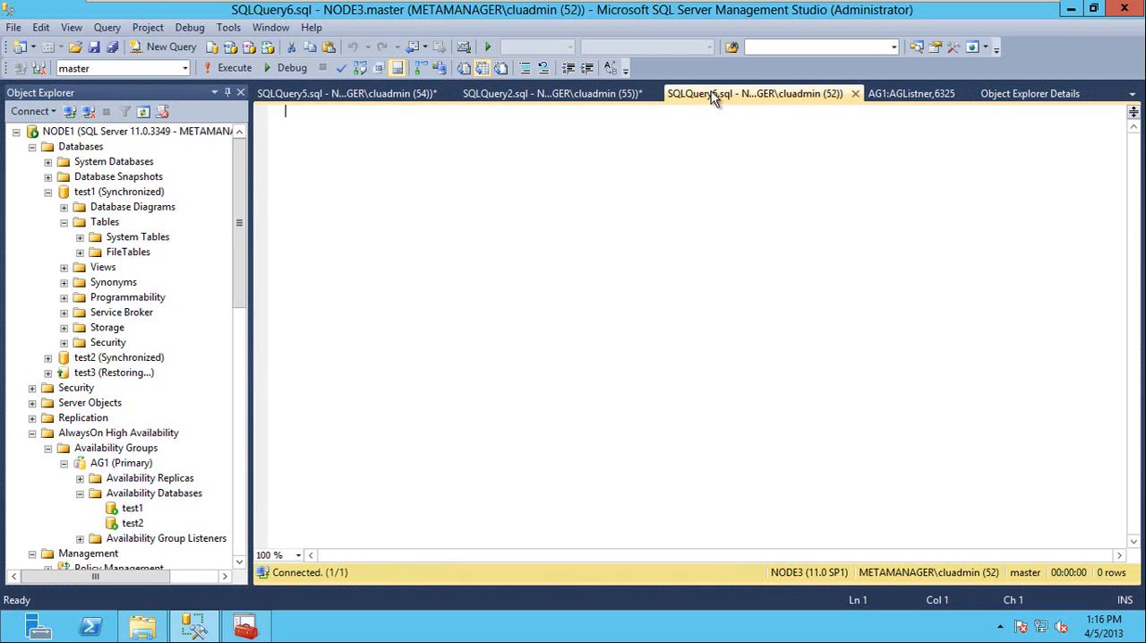
Review the NODE1, NODE2 and NODE3 query windows, and run the max(col1) query on [test1].[dbo].[t1] against NODE2.
left_click(347, 94)
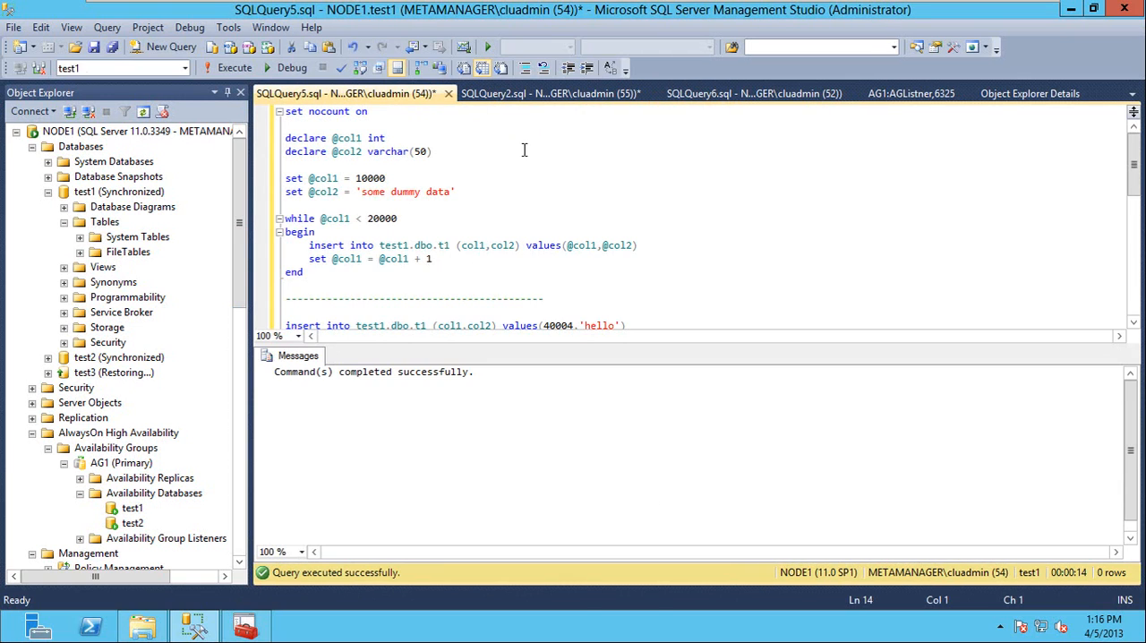
left_click(564, 99)
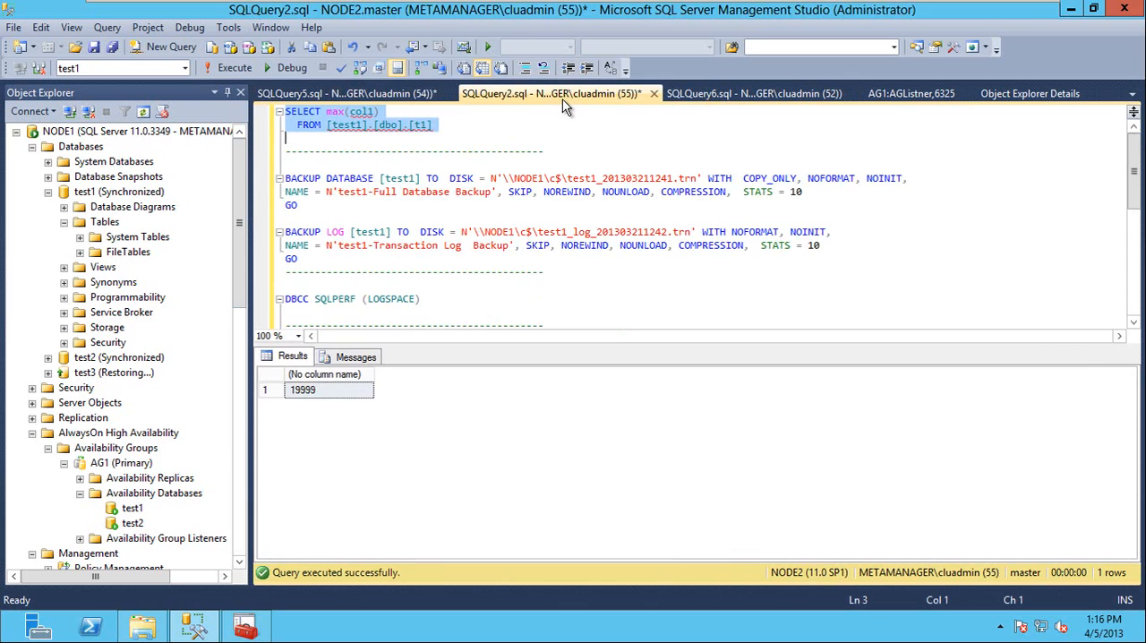
left_click(699, 96)
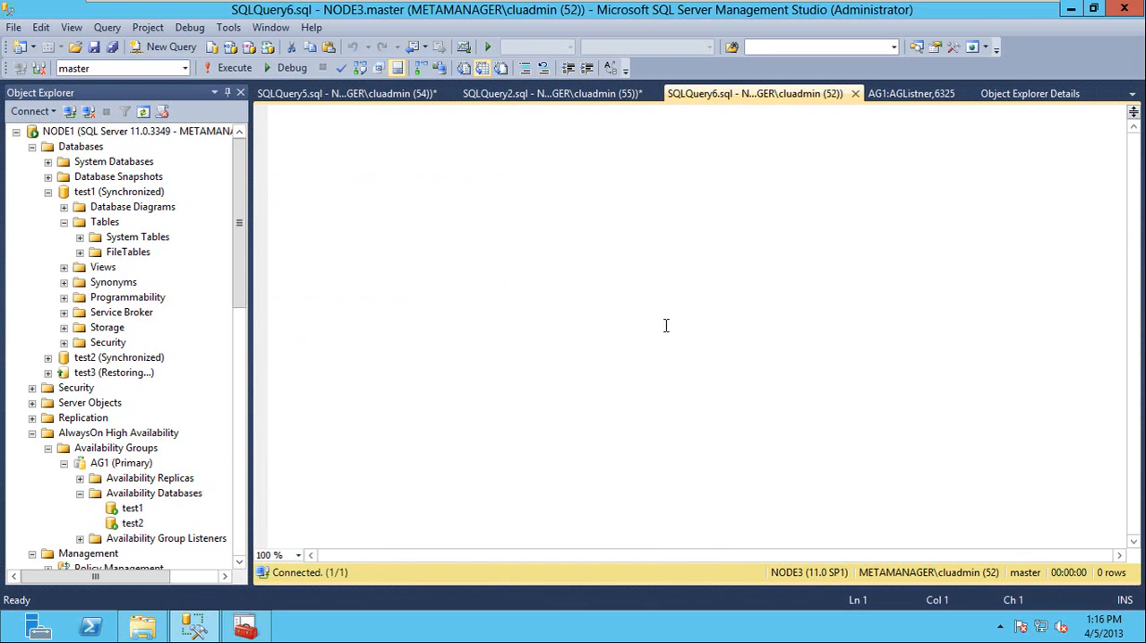
left_click(337, 91)
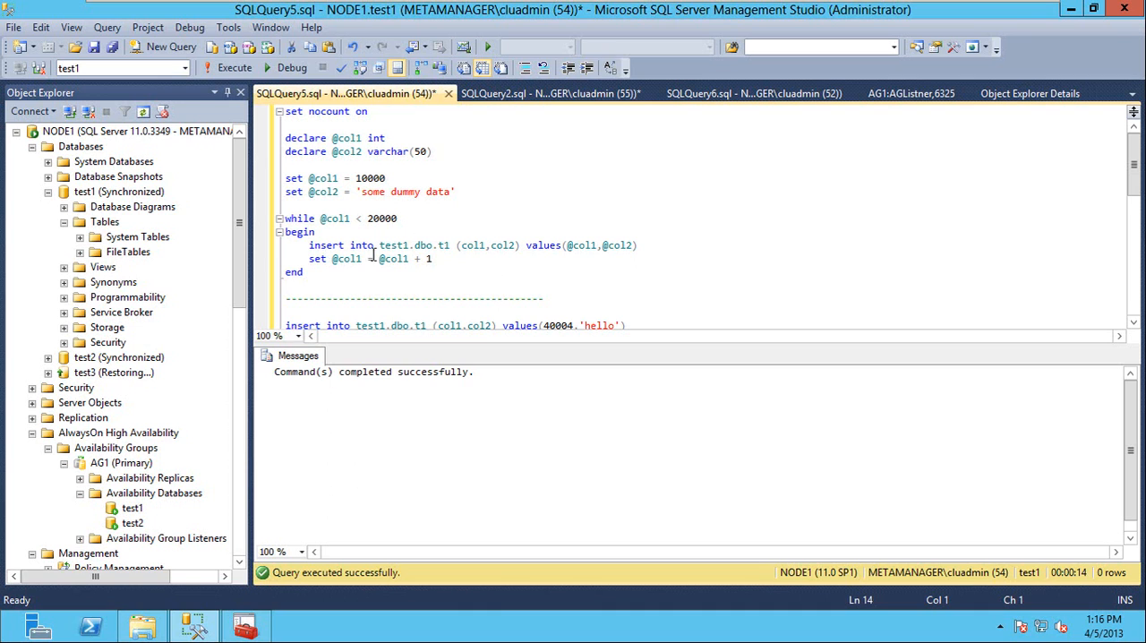
left_click_drag(235, 255, 231, 194)
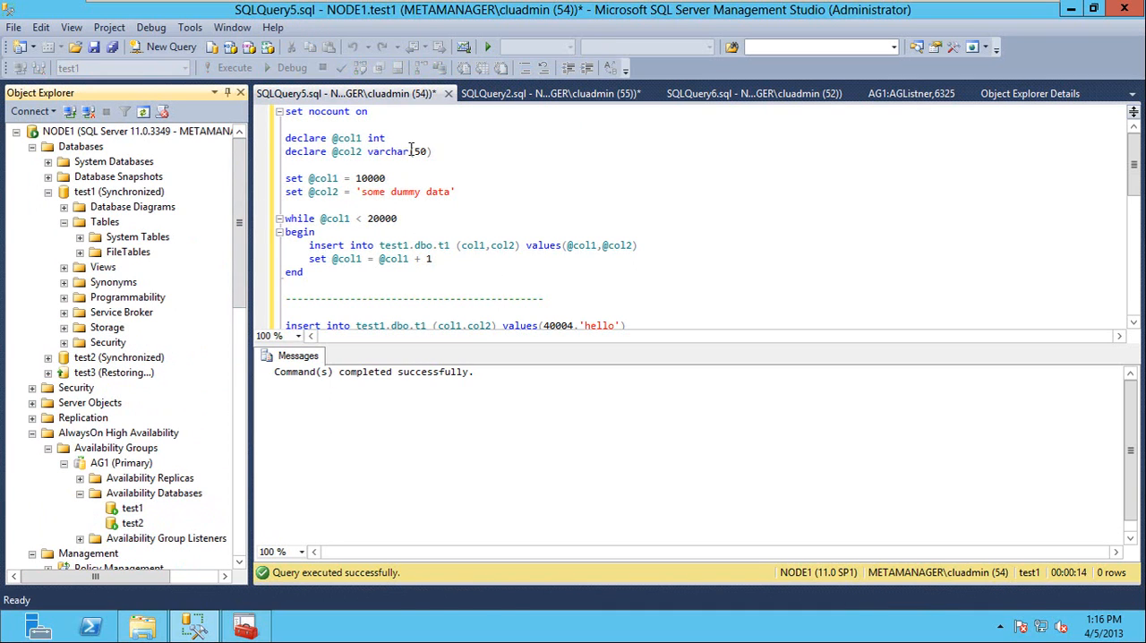
left_click(540, 99)
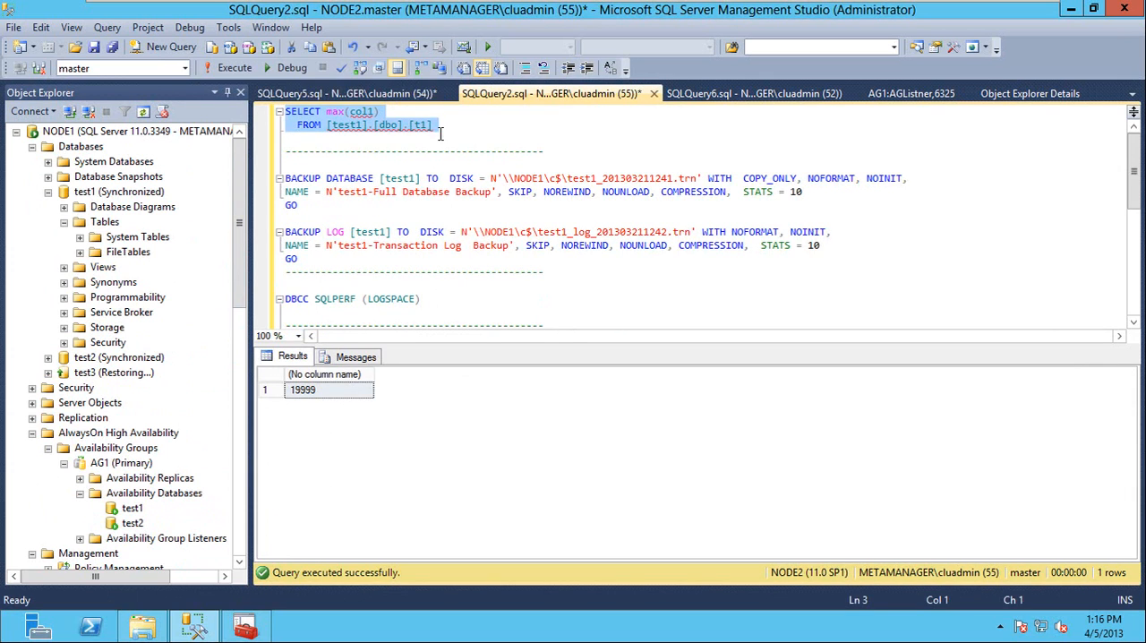
left_click(237, 69)
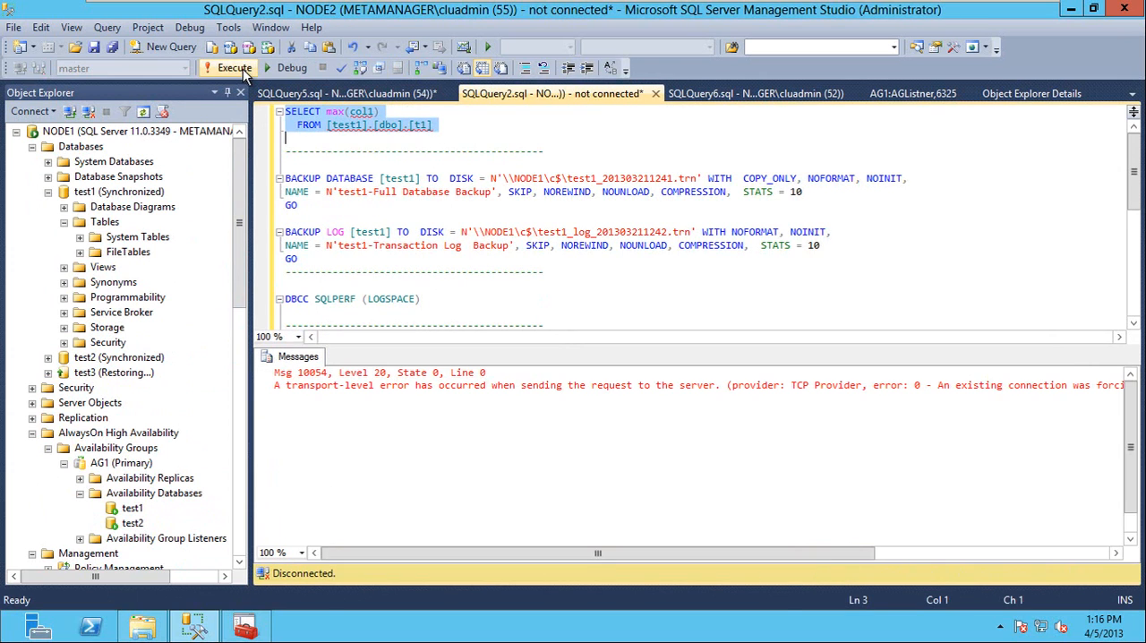
Copy the max(col1) query from the NODE2 window into the NODE3 query window and run it.
right_click(355, 121)
left_click(400, 147)
left_click(703, 96)
key("ctrl+v")
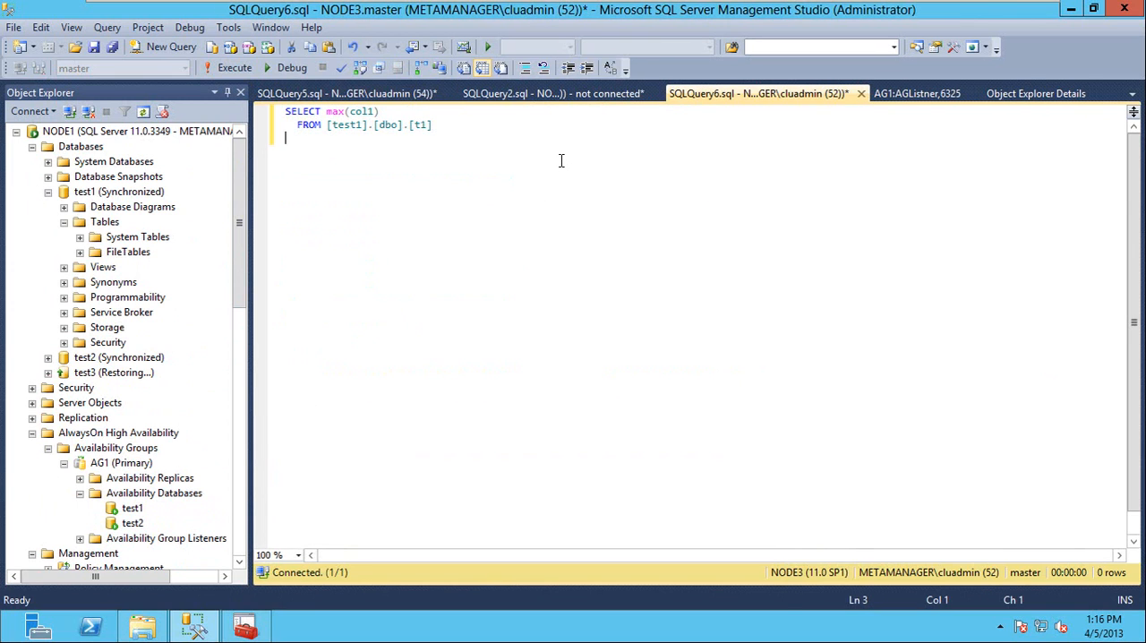
key("F5")
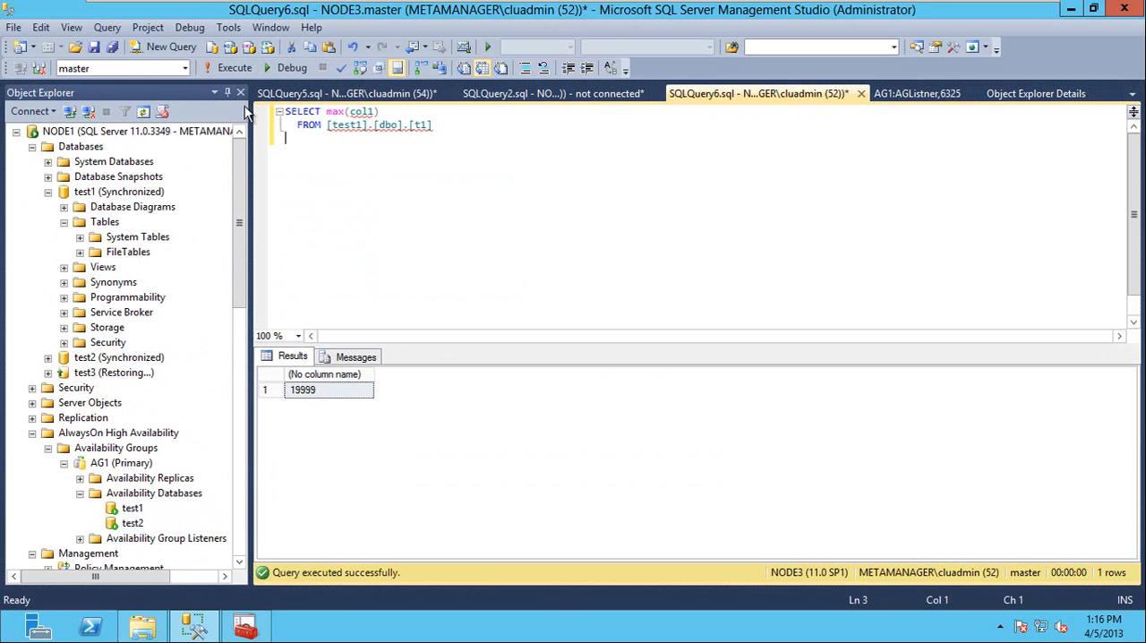
left_click(366, 97)
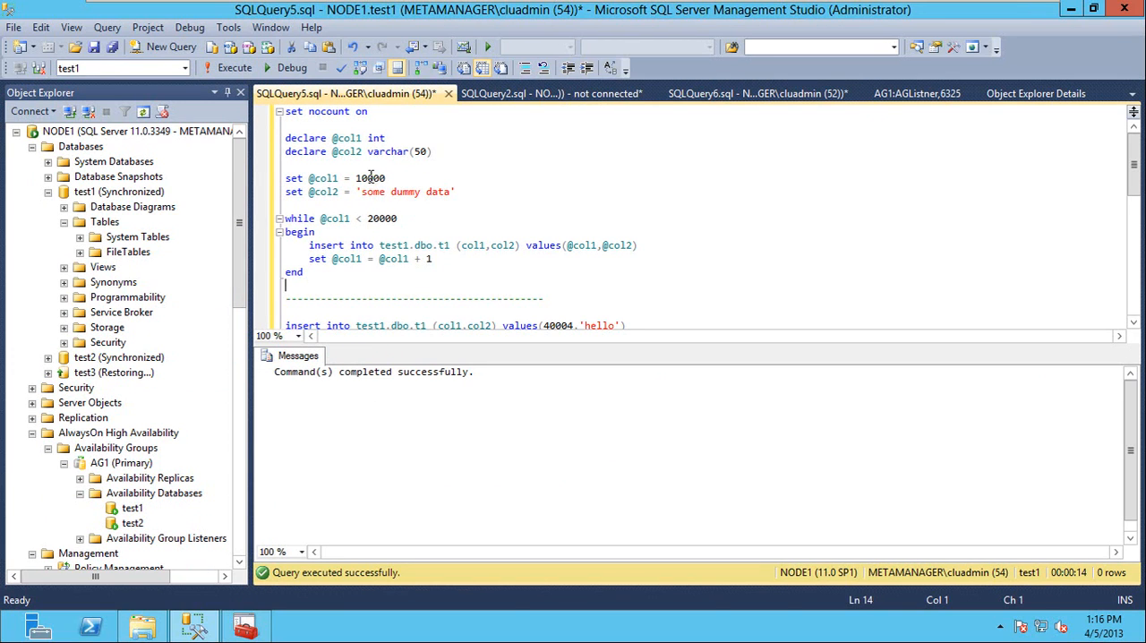
key("Left")
key("shift+Left")
type("2")
key("shift+Right")
key("Right")
key("Left")
key("shift+Right")
type("5")
left_click_drag(294, 286, 238, 107)
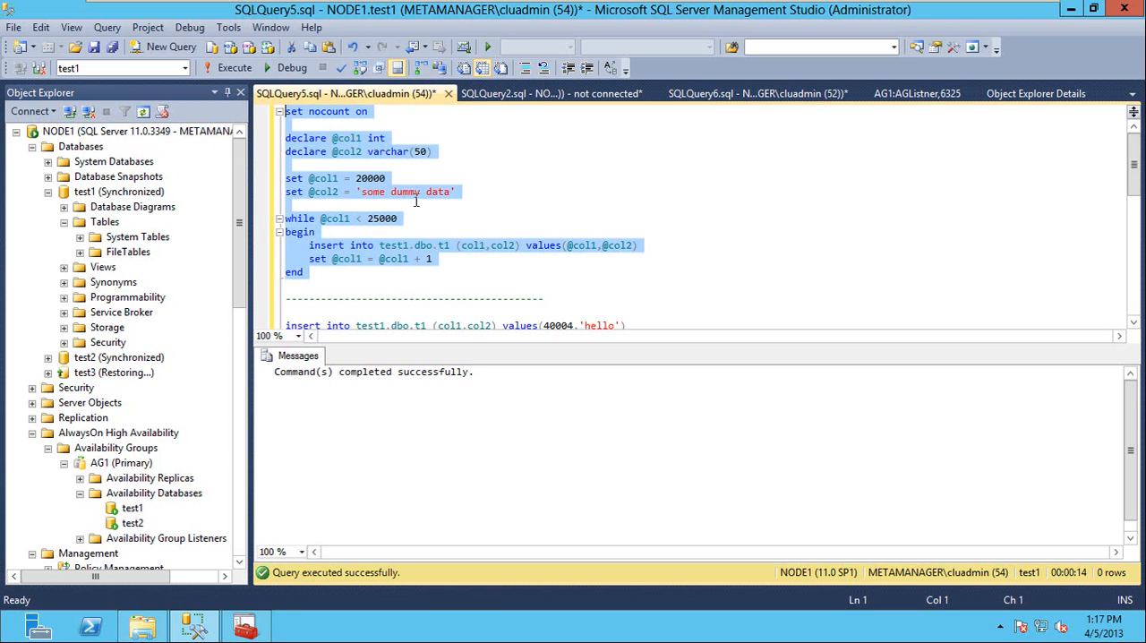
left_click(231, 77)
On the host computer, copy the entire contents of node3_script.txt from C:\Clustering_CBT\scripts, close it, and return to the Node1 virtual machine.
left_click(587, 94)
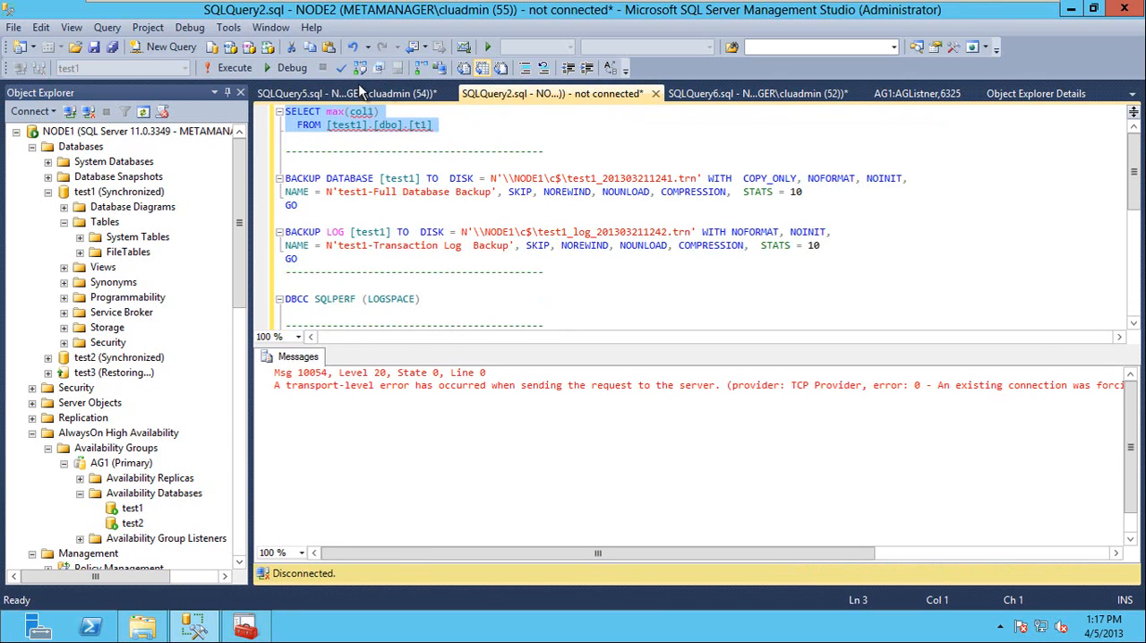
left_click(678, 95)
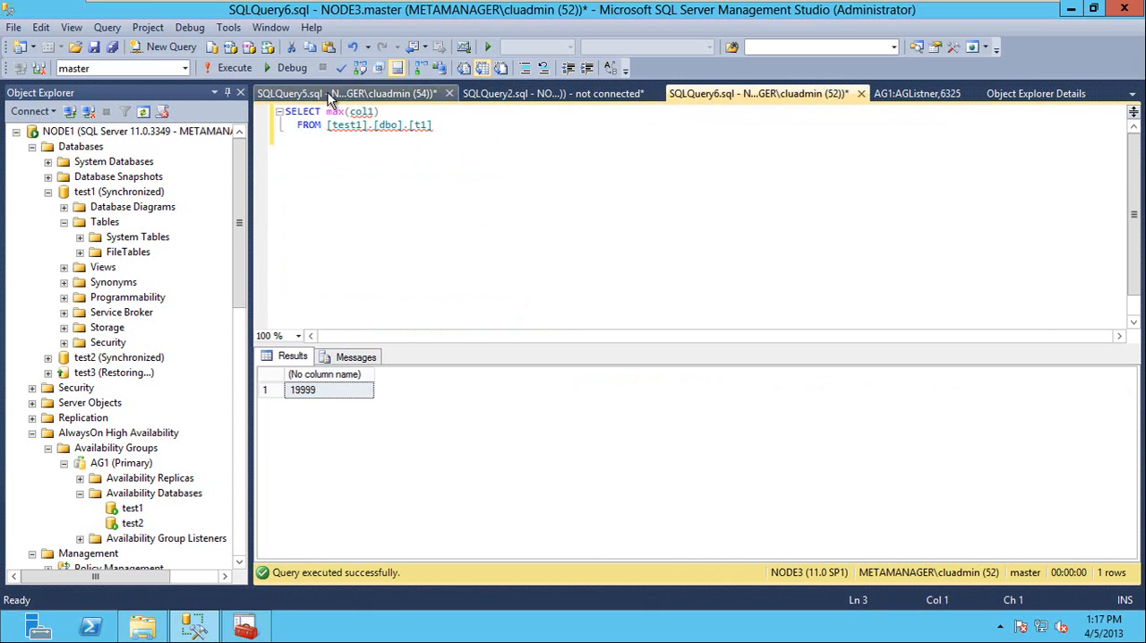
mouse_move(480, 7)
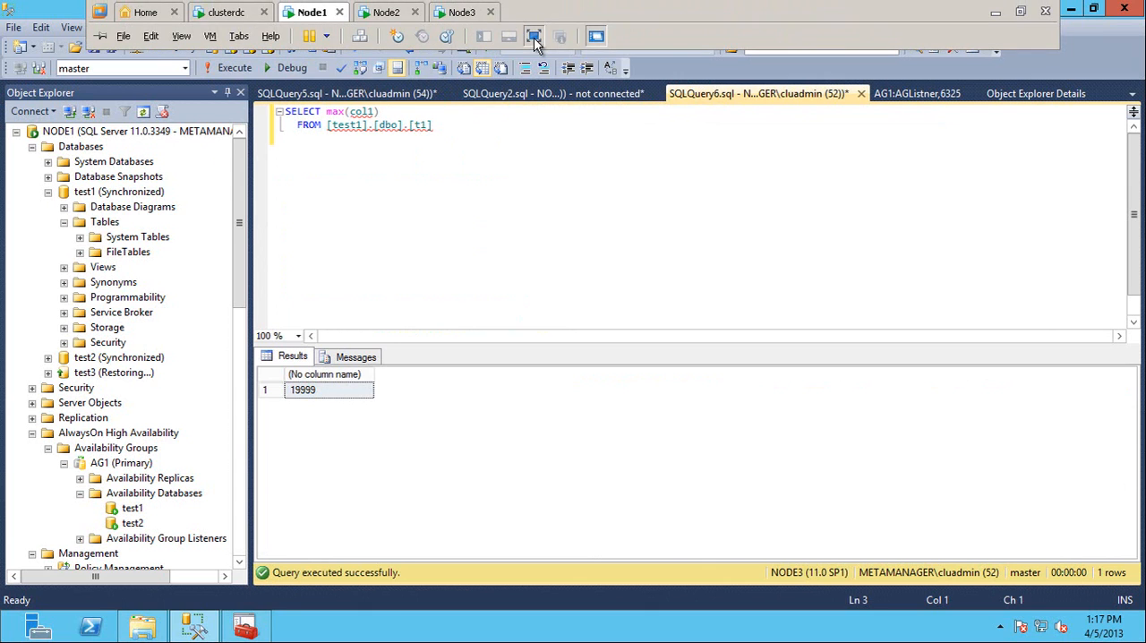
left_click(534, 40)
left_click(156, 624)
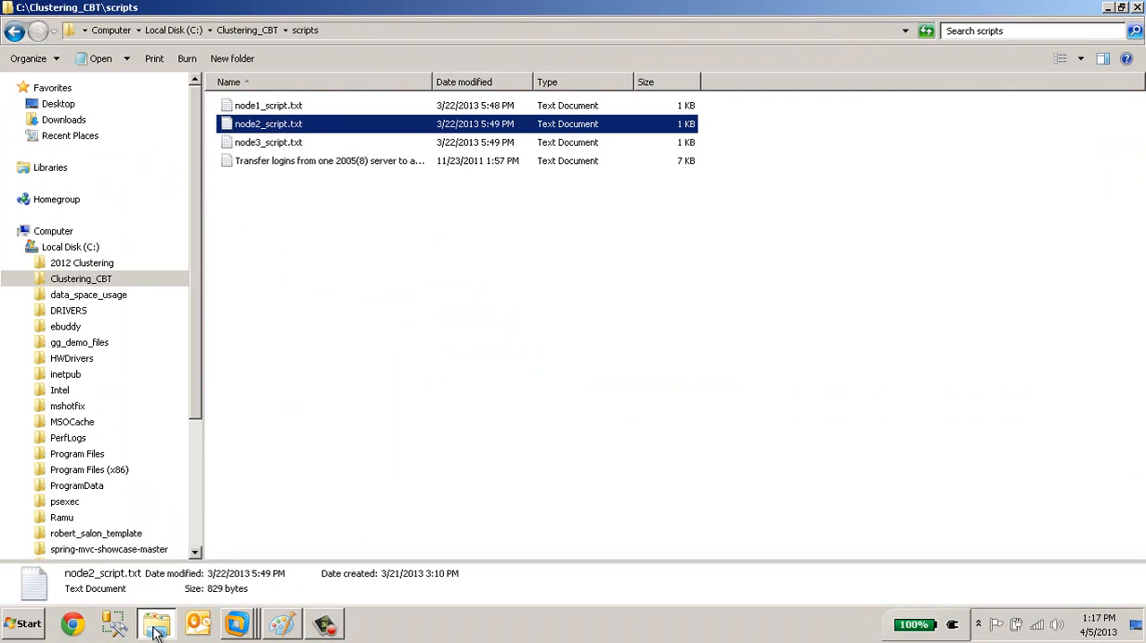
left_click(277, 144)
double_click(279, 146)
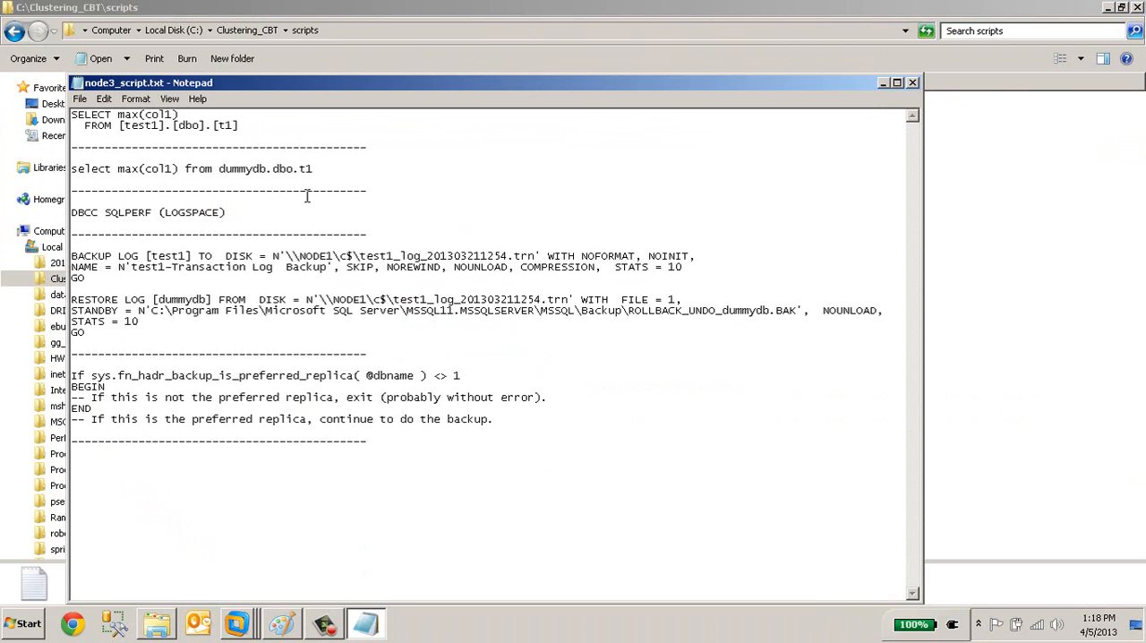
key("ctrl+a")
key("alt+F4")
key("alt+Tab")
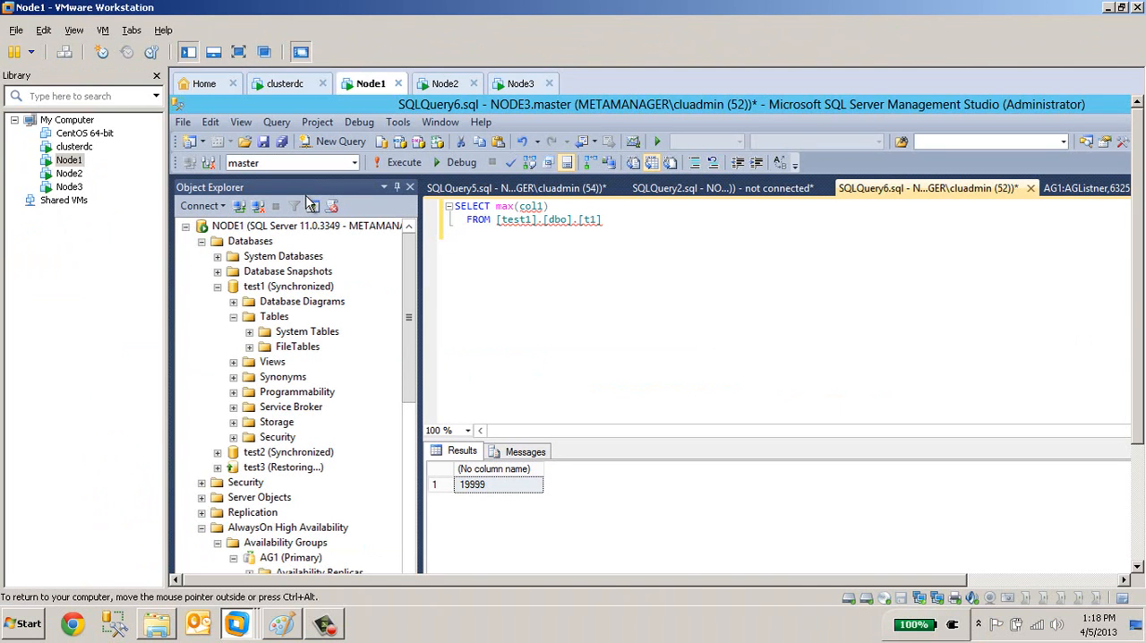
Paste the copied script into the NODE3 query window and run its max(col1) query on [test1].[dbo].[t1].
left_click(238, 52)
key("ctrl+v")
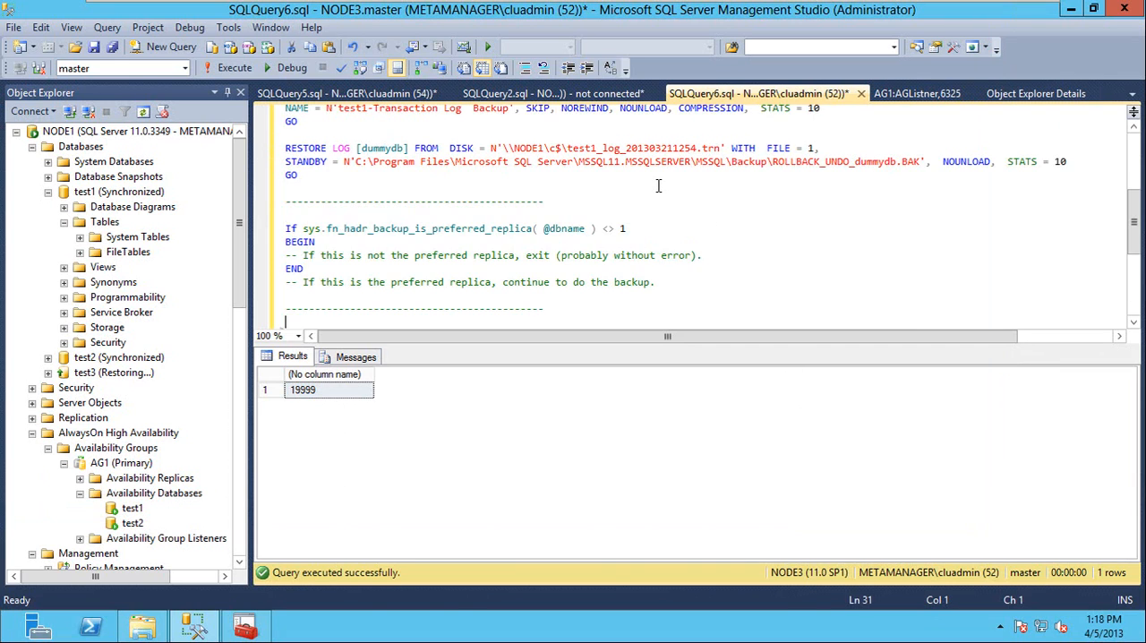
key("ctrl+Home")
key("shift+Down")
key("shift+Down")
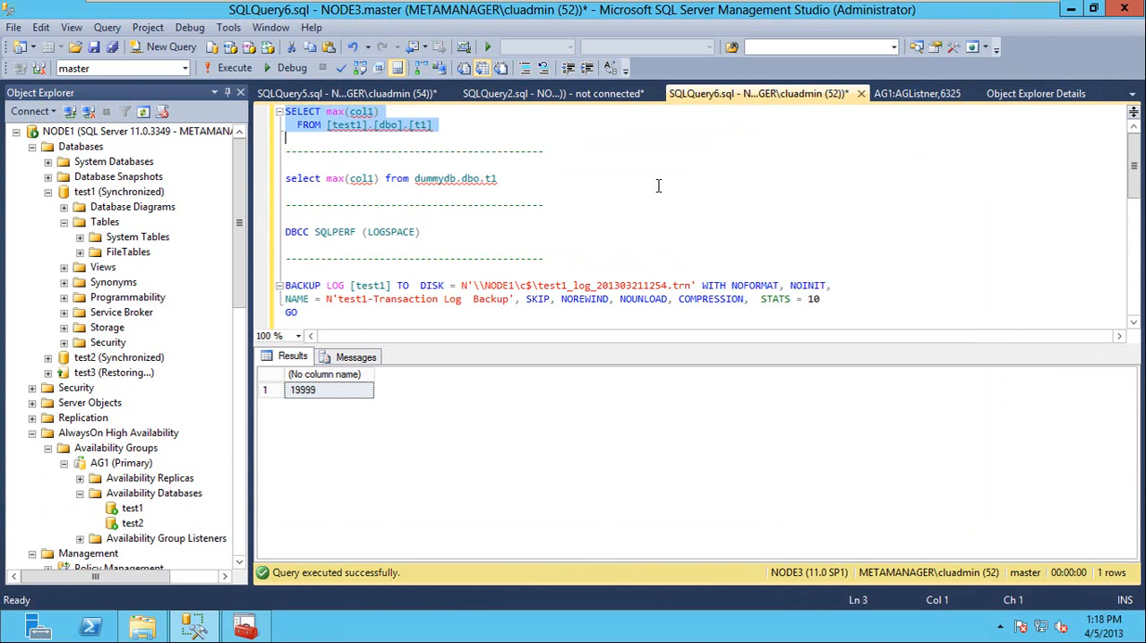
key("F5")
left_click(320, 392)
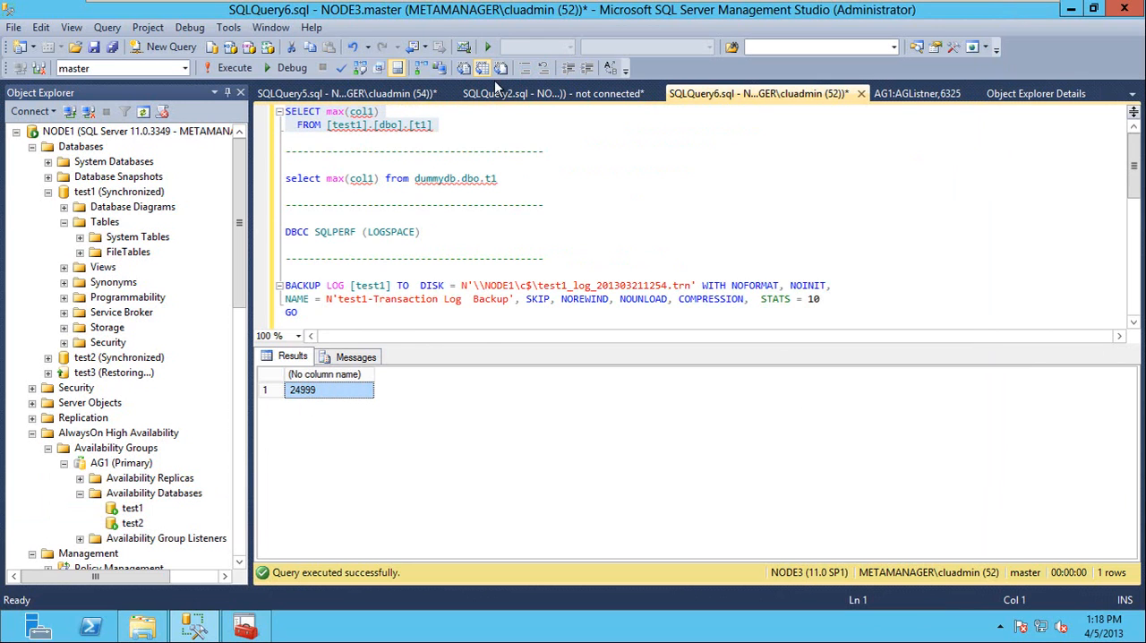
Compare NODE3's result with the NODE1 insert loop, and check the replicas' synchronization states in the AG1 dashboard, sorted by name.
left_click(353, 94)
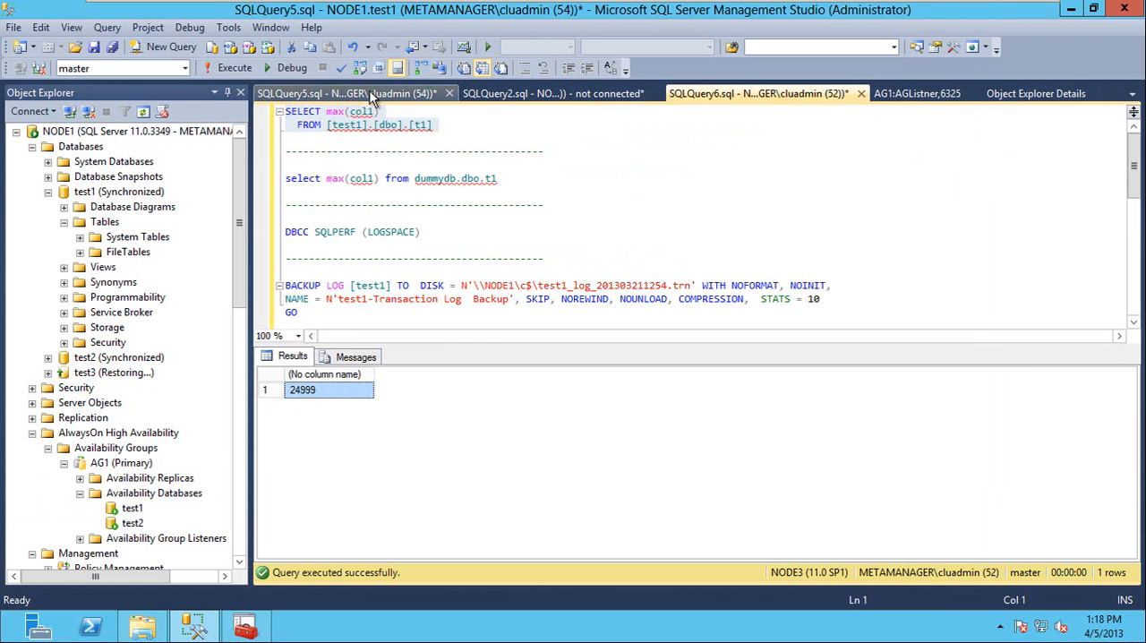
left_click(705, 93)
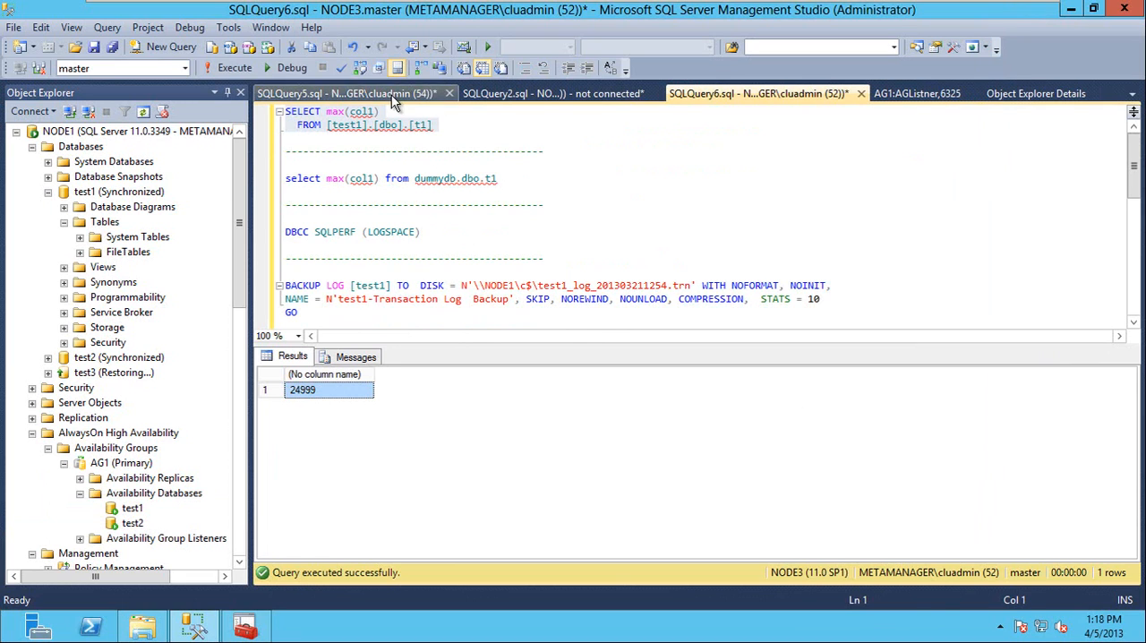
left_click(353, 93)
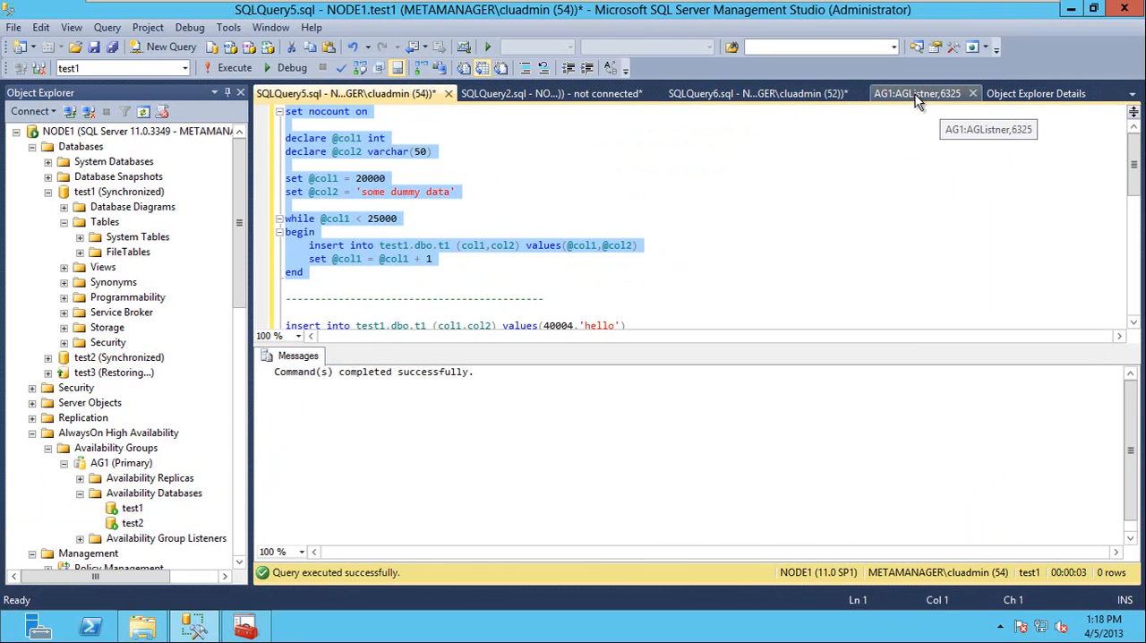
left_click(914, 94)
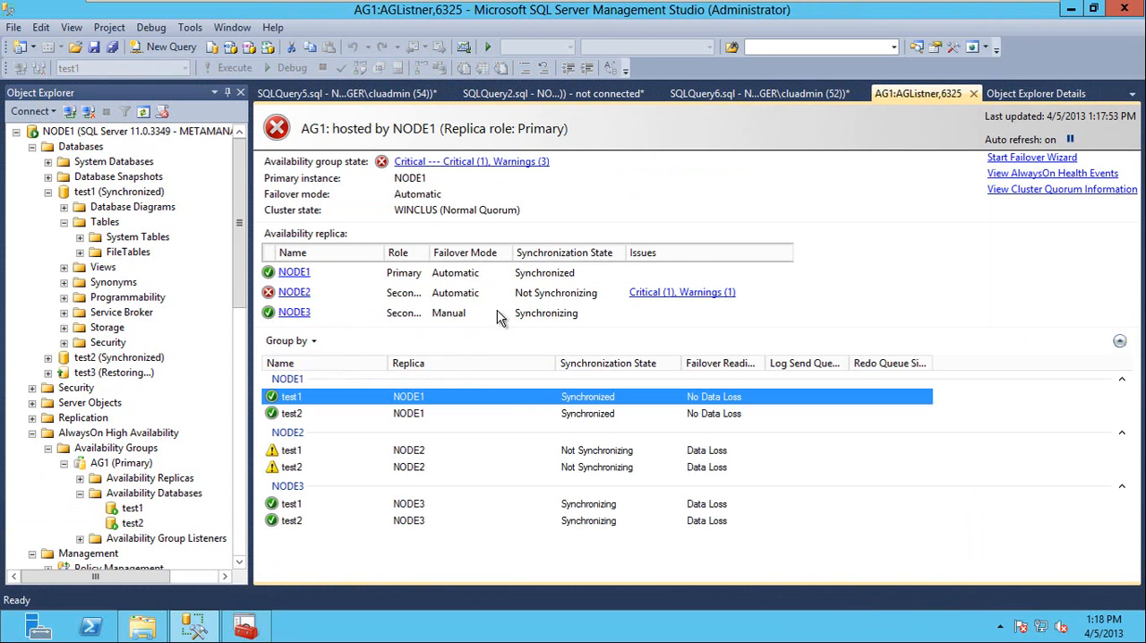
right_click(460, 566)
left_click(397, 558)
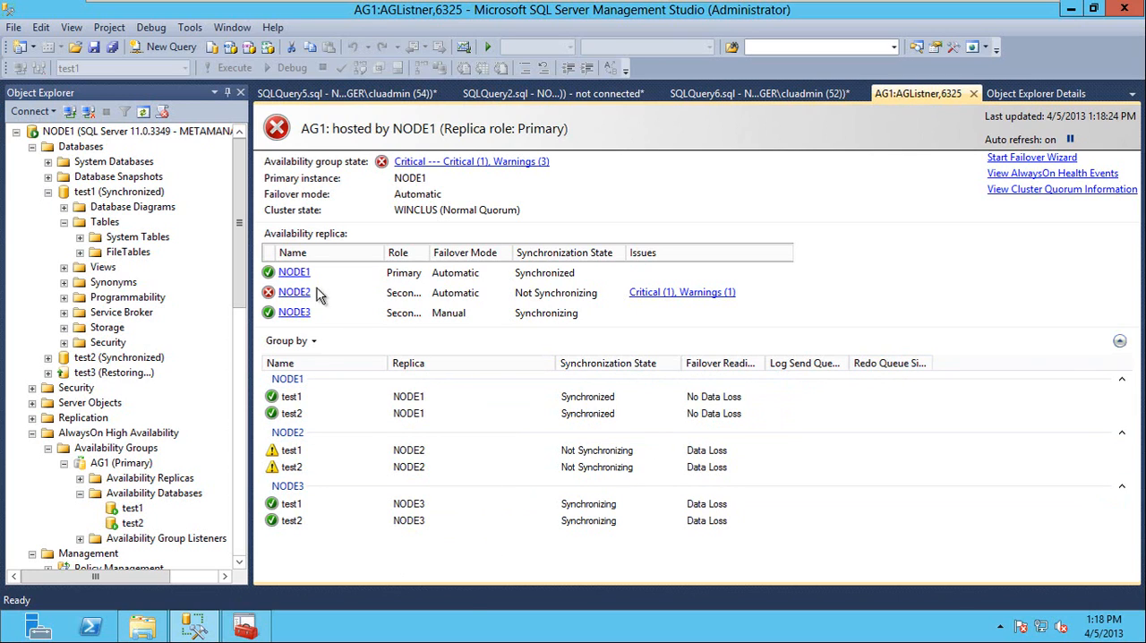
left_click(318, 254)
Stop the MSSQLSERVER service on NODE3 and confirm the stop.
left_click_drag(244, 448, 240, 520)
left_click(57, 360)
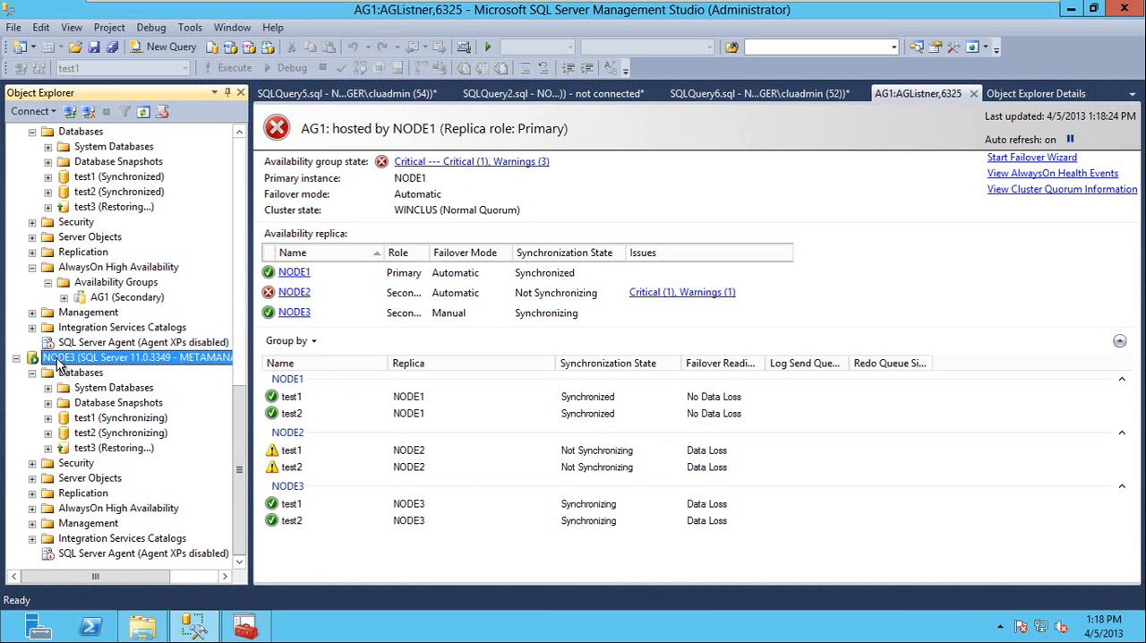
right_click(57, 358)
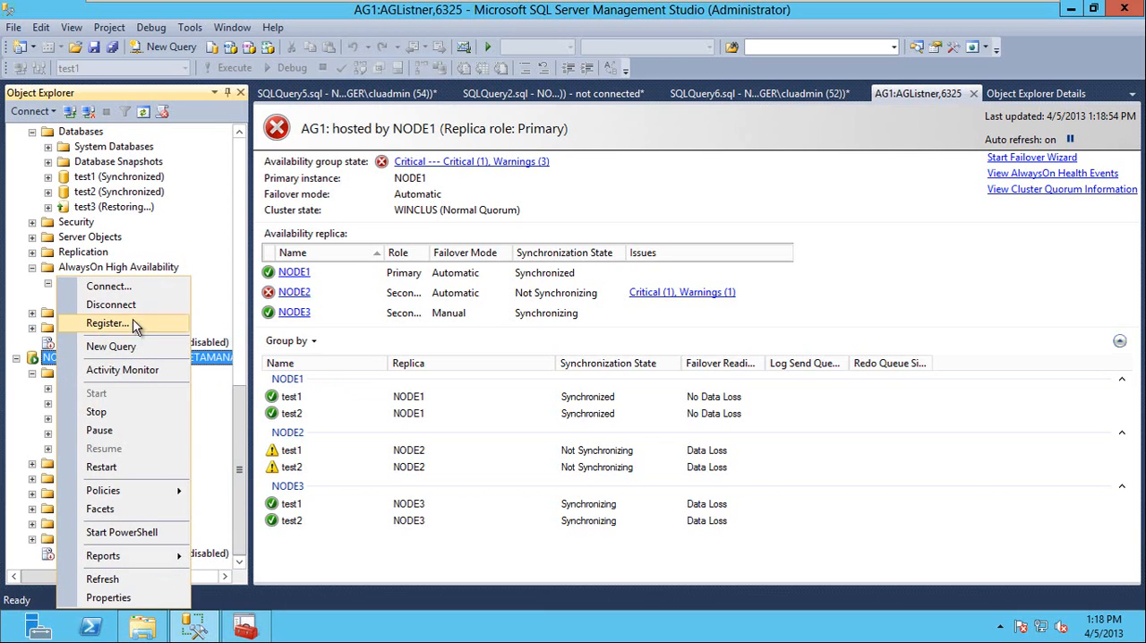
left_click(112, 413)
left_click(726, 338)
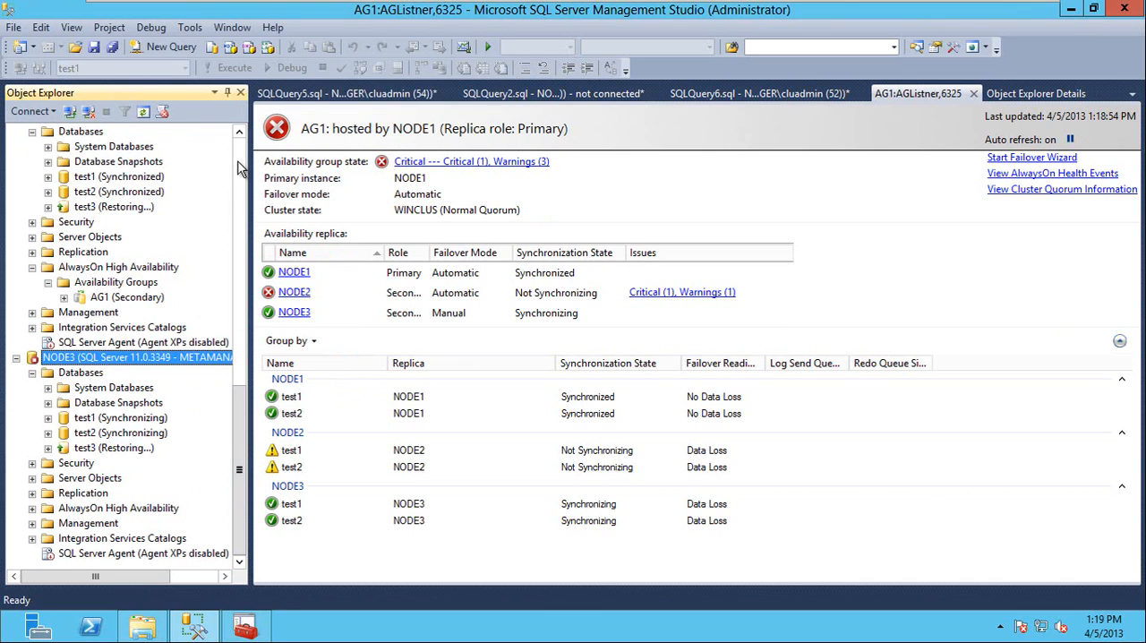
Stop the MSSQLSERVER service on NODE1, agreeing to stop its SQL Server Agent as well.
scroll(236, 156, "up", 10)
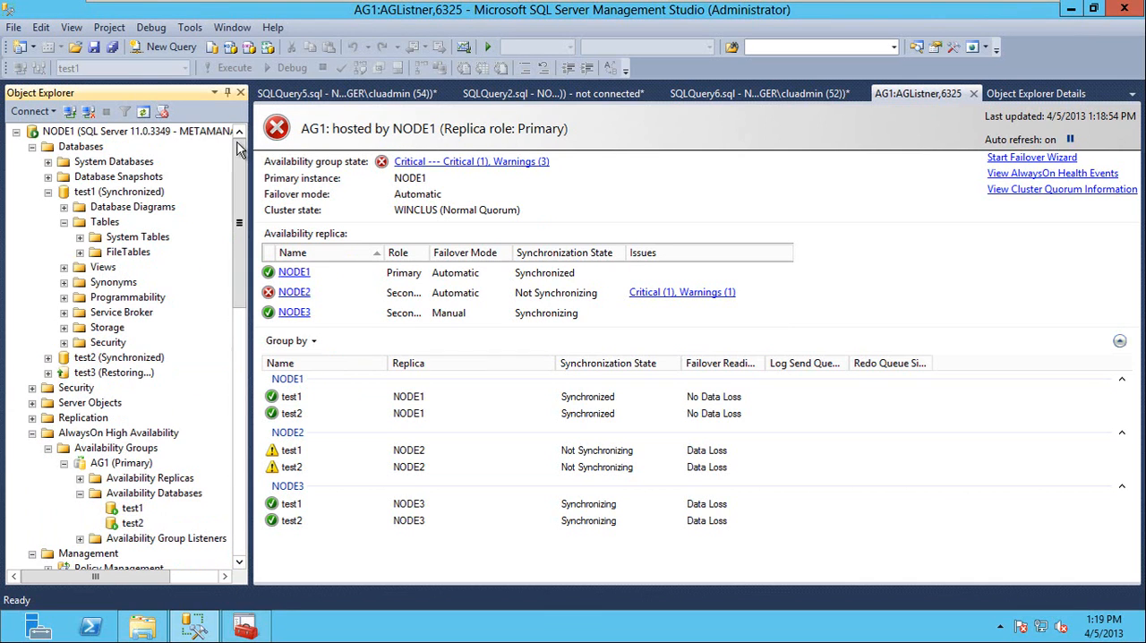
right_click(90, 131)
left_click(131, 267)
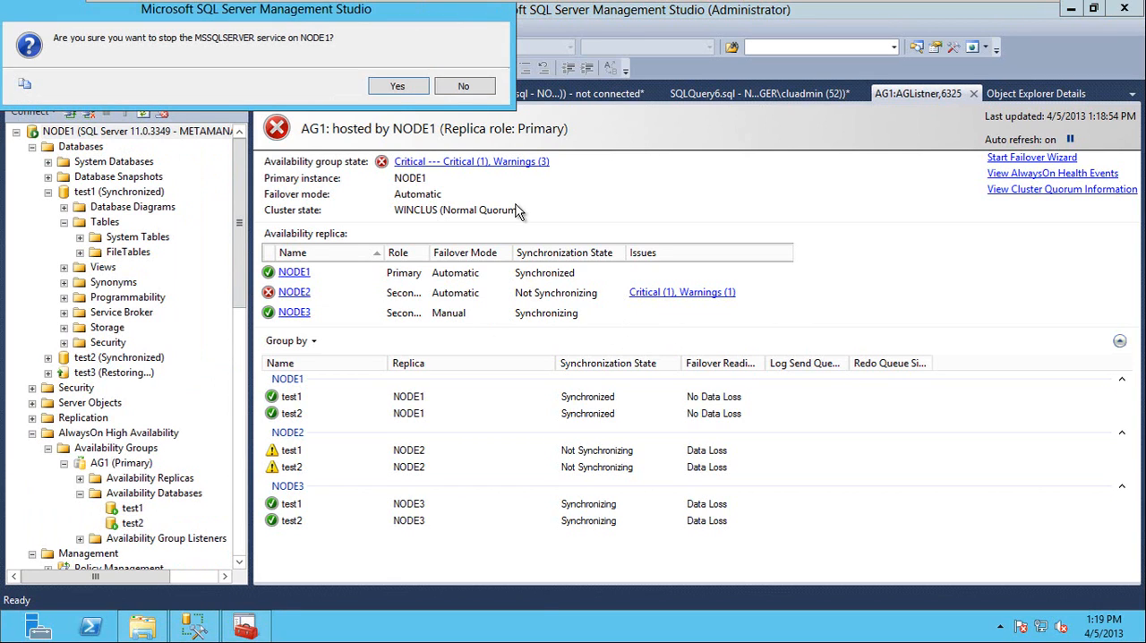
left_click(394, 86)
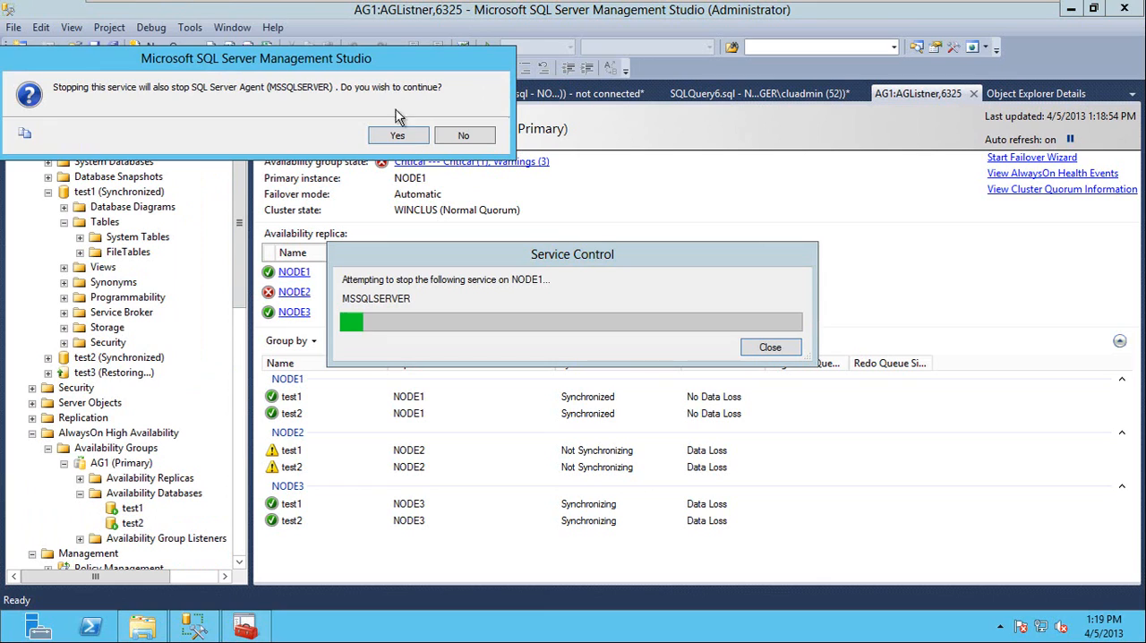
left_click(398, 137)
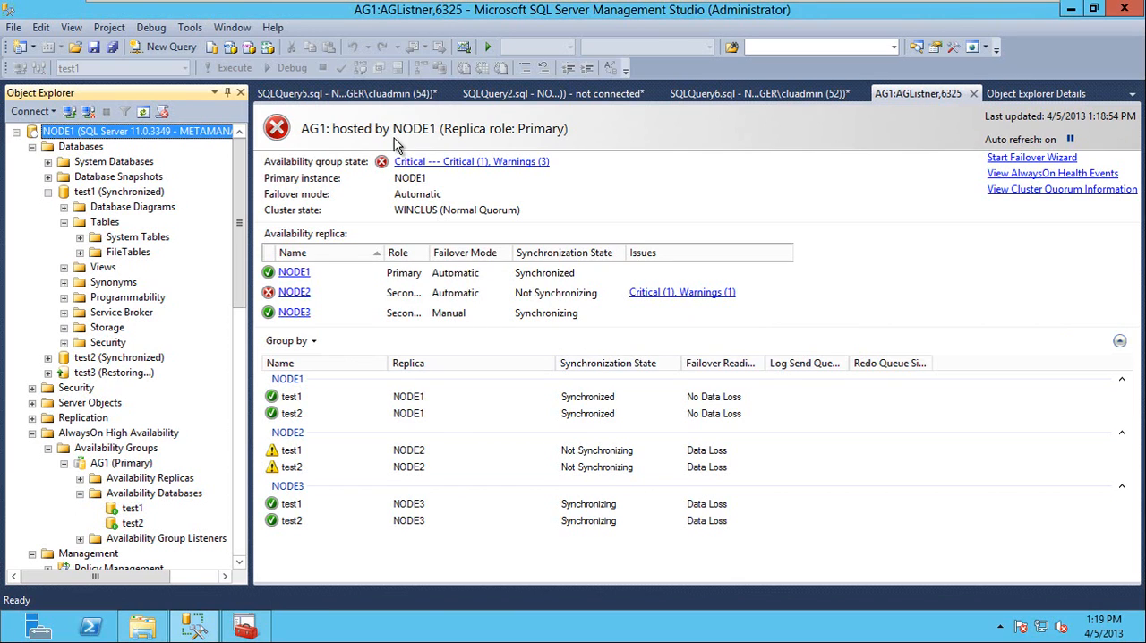
left_click(418, 564)
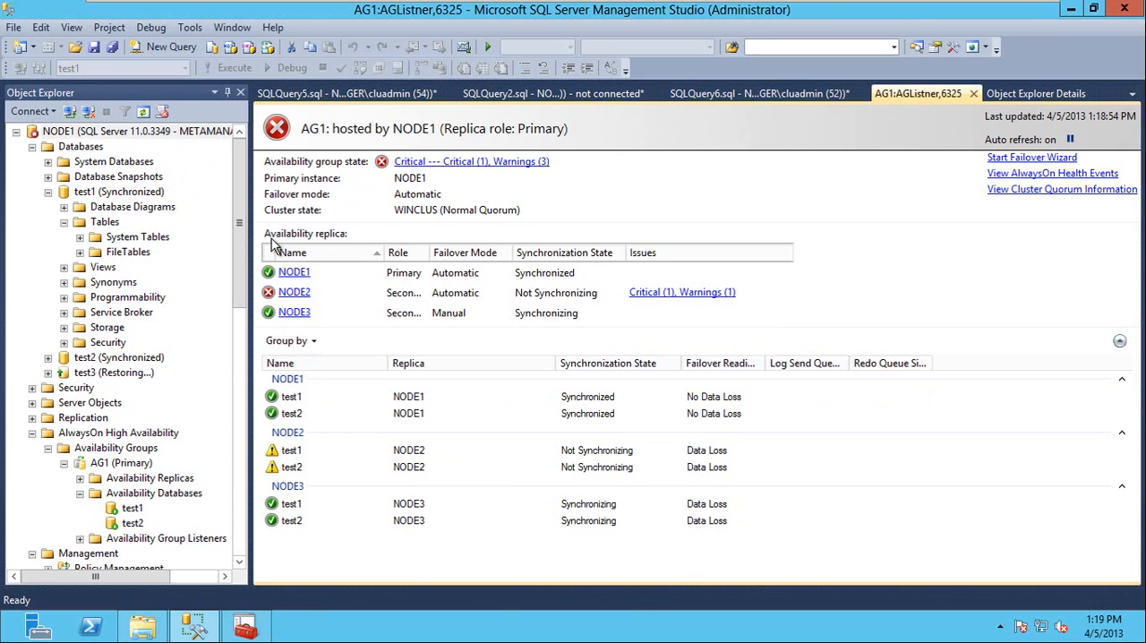
Start the stopped SQL Server service on NODE2 and confirm the start.
left_click_drag(238, 287, 242, 430)
left_click(121, 387)
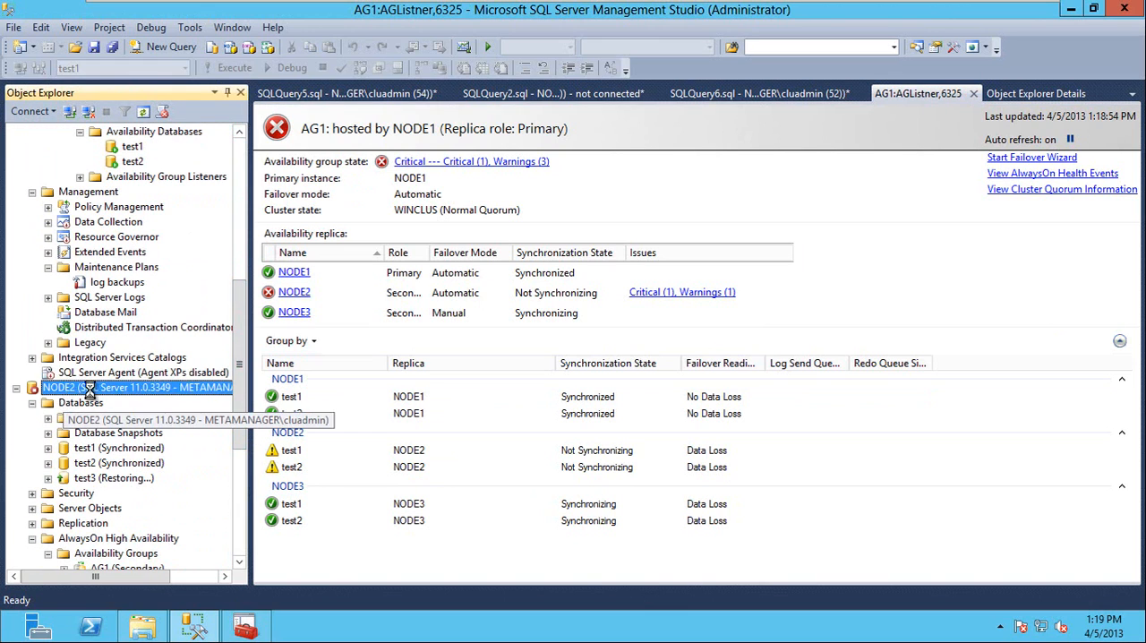
right_click(123, 386)
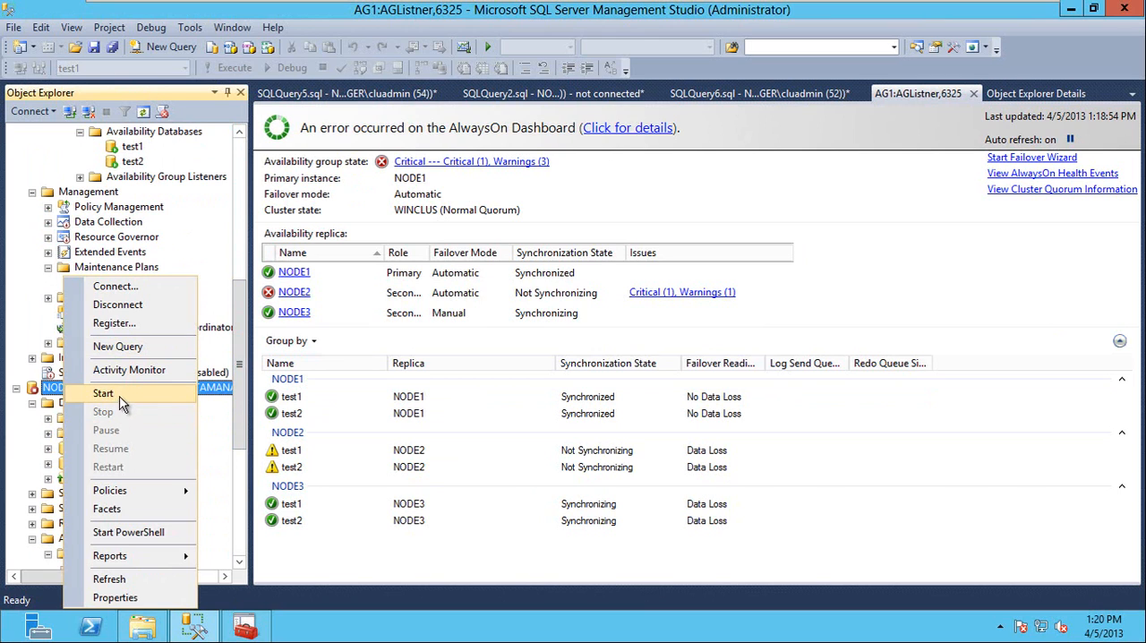
left_click(121, 394)
left_click(719, 340)
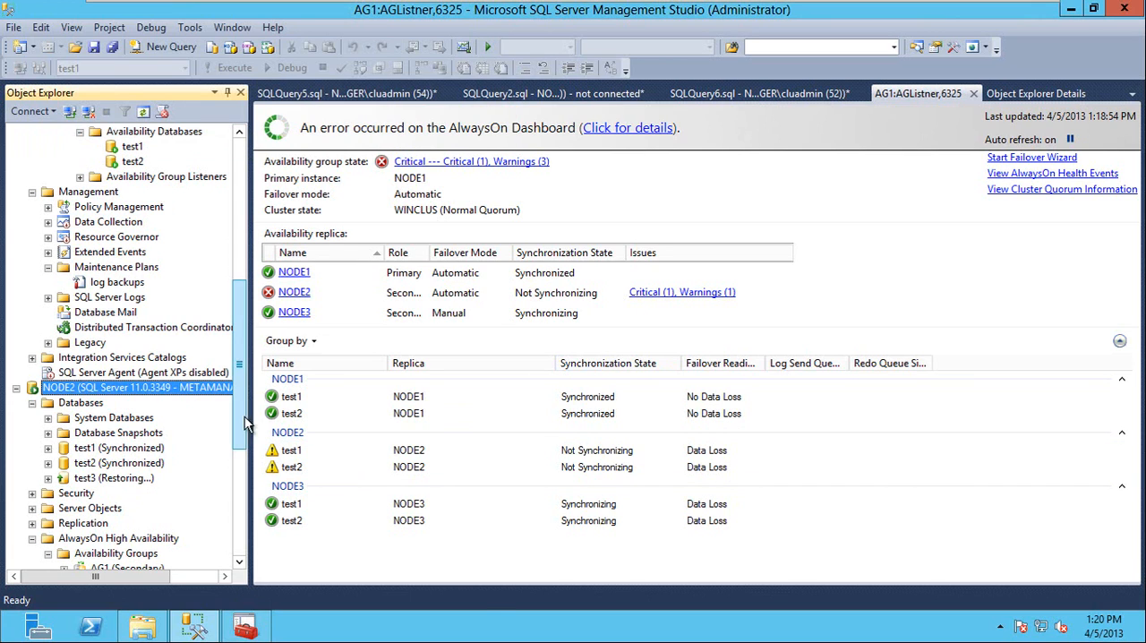
Refresh NODE2's Availability Groups and expand AG1's availability databases to check the group's role and database status.
scroll(242, 365, "down", 4)
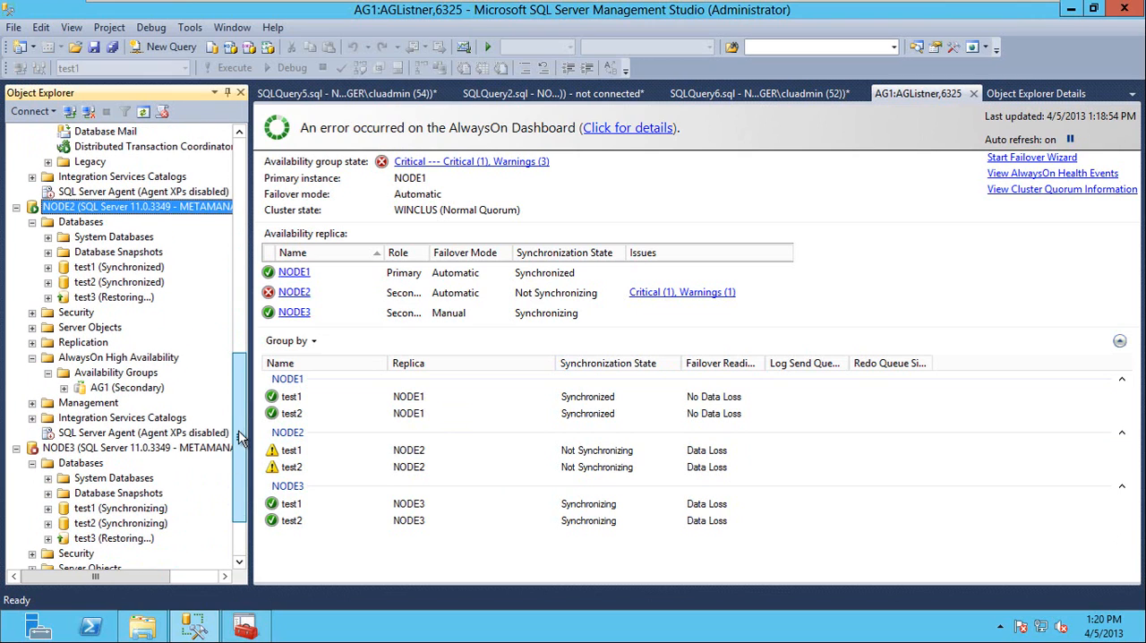
right_click(103, 376)
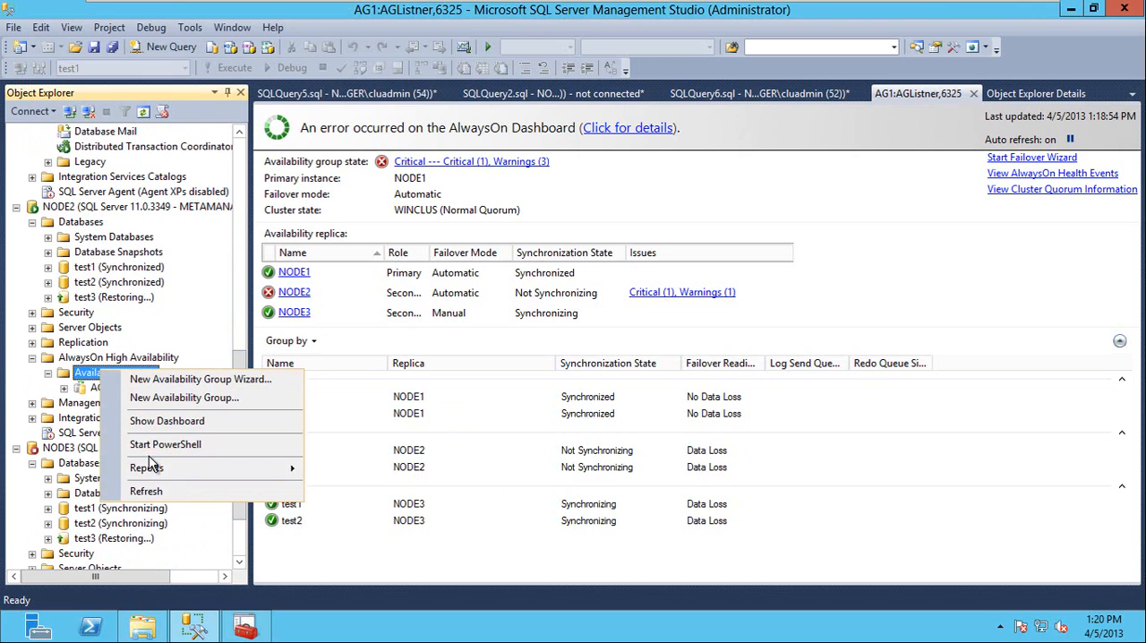
left_click(158, 493)
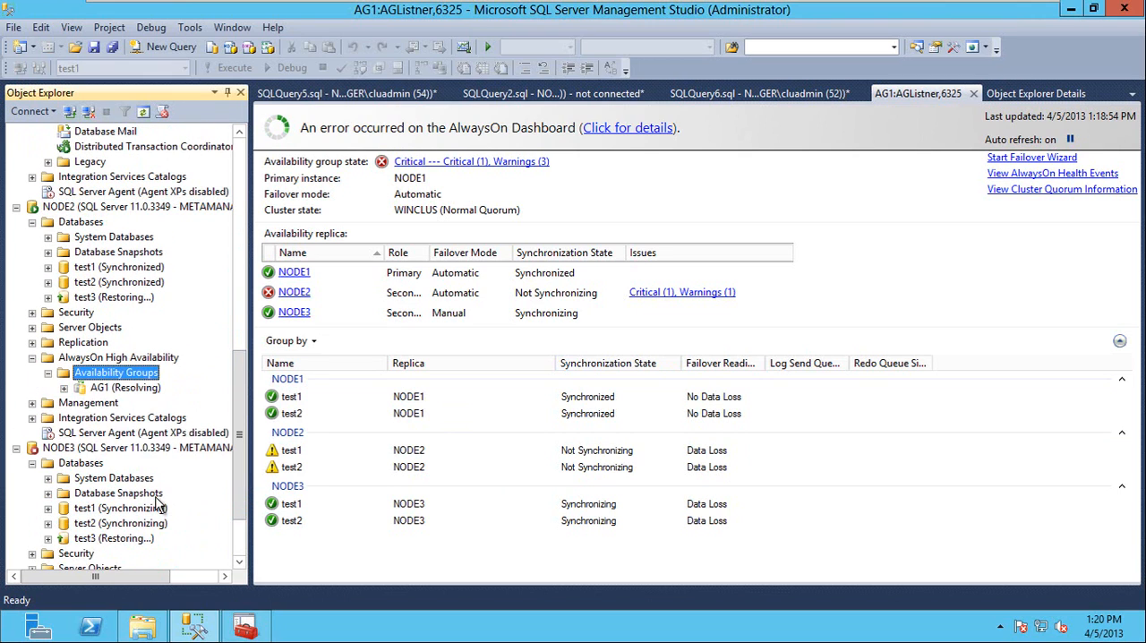
right_click(114, 378)
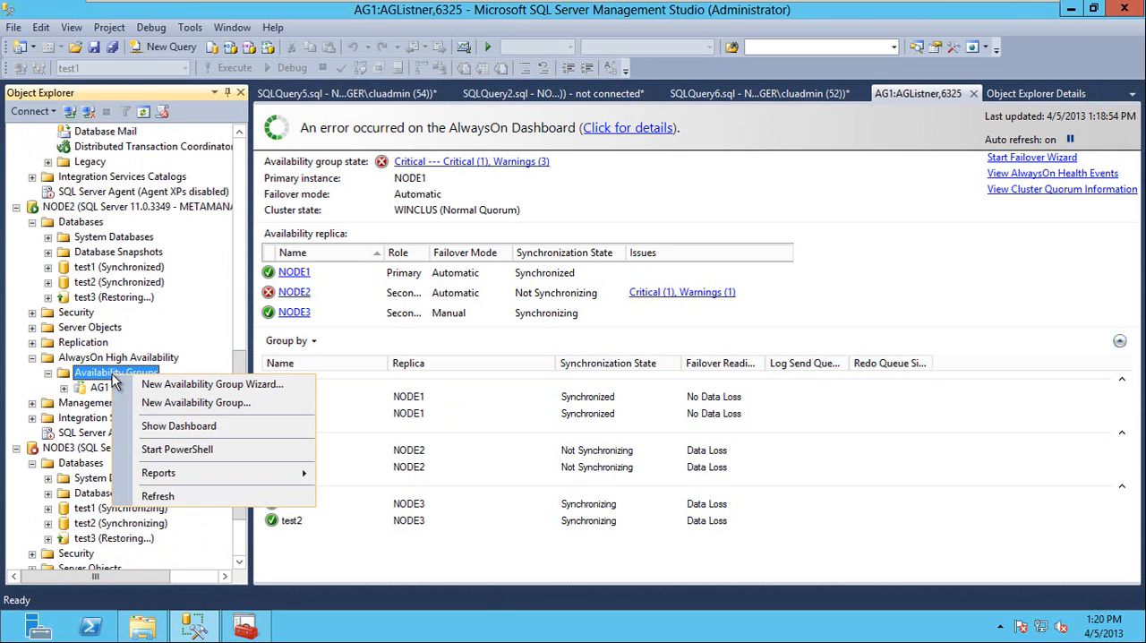
left_click(166, 495)
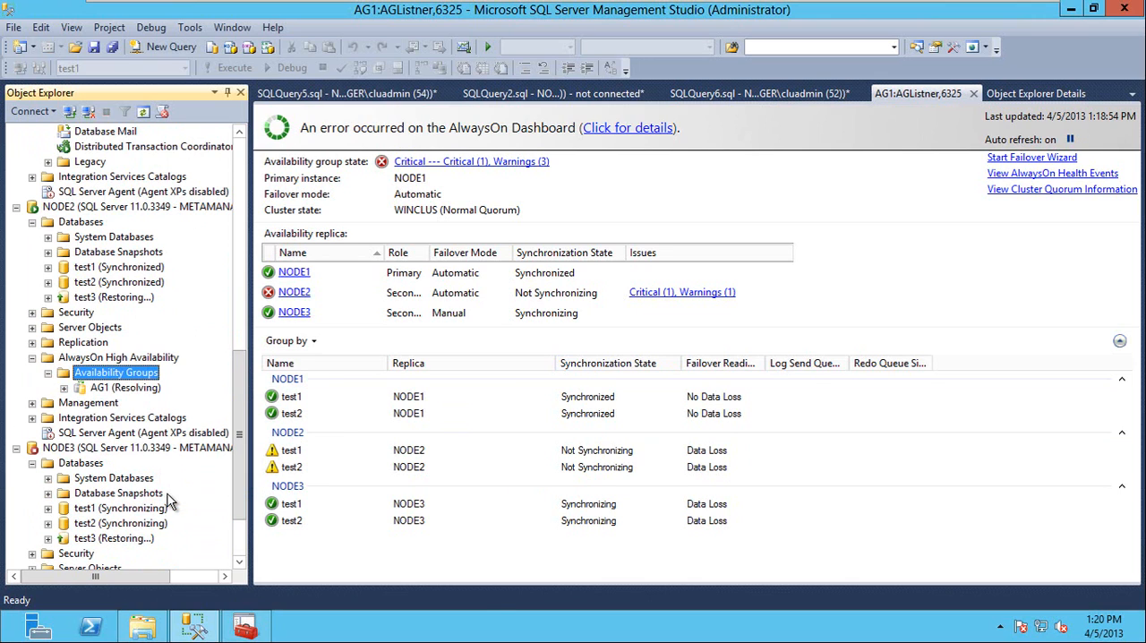
double_click(100, 388)
double_click(130, 419)
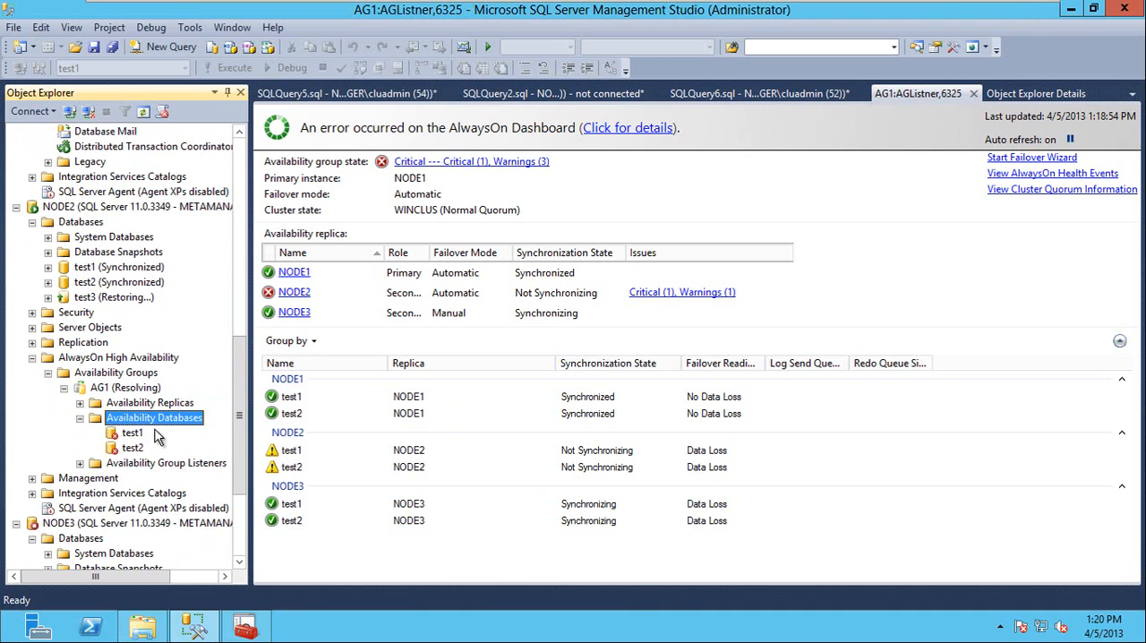
Refresh AG1 and its parent Availability Groups folder on NODE2, and re-examine the test1 and test2 availability databases.
right_click(105, 392)
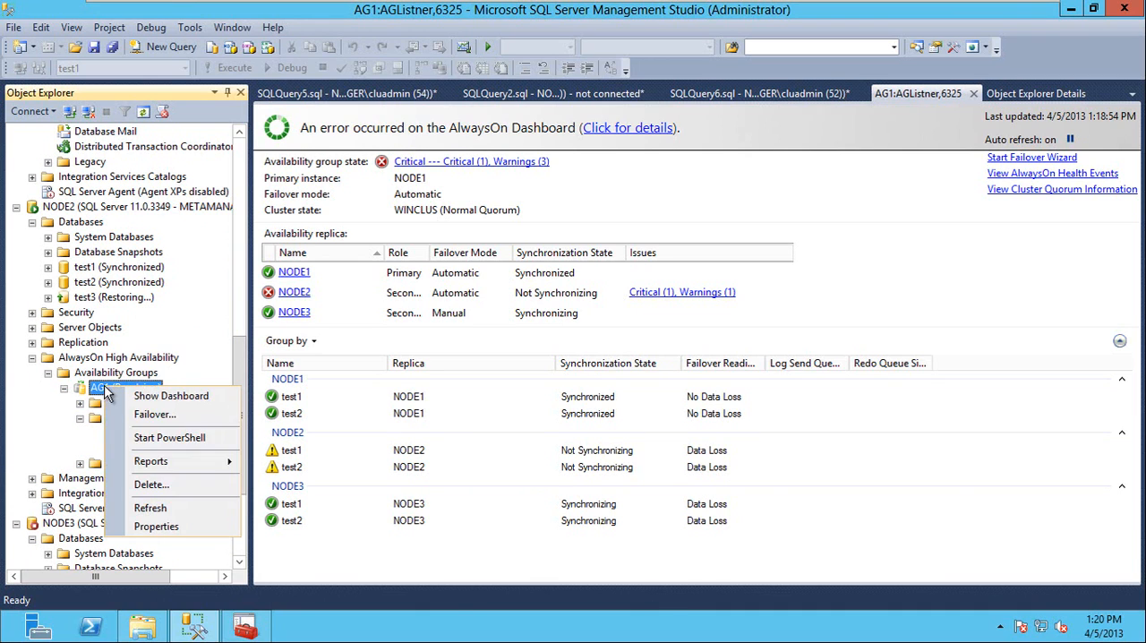
left_click(163, 510)
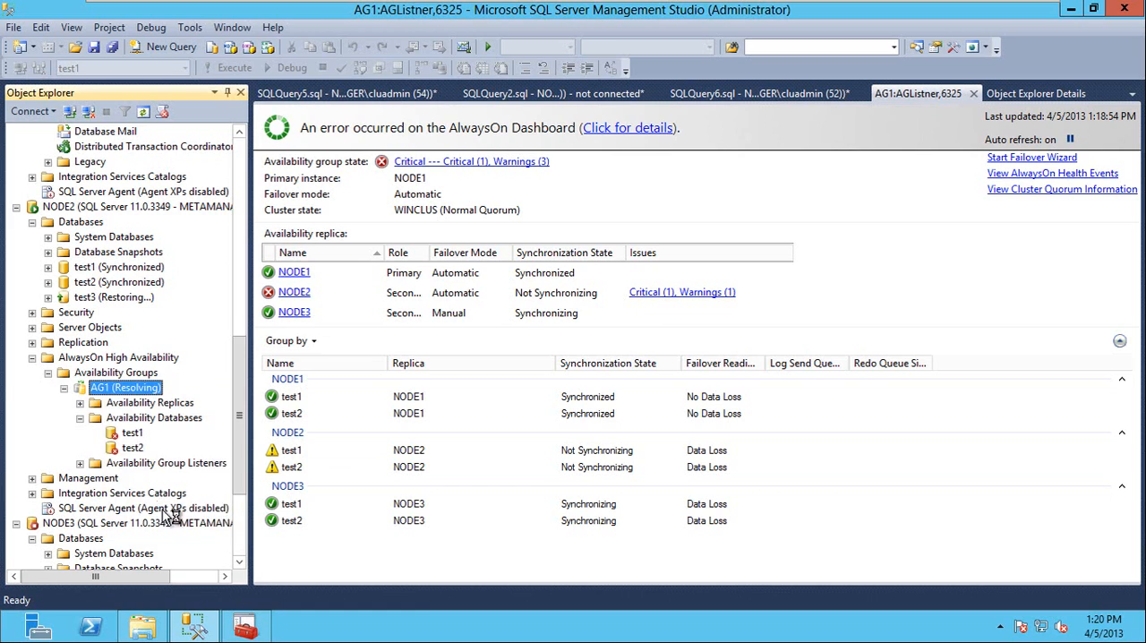
right_click(114, 374)
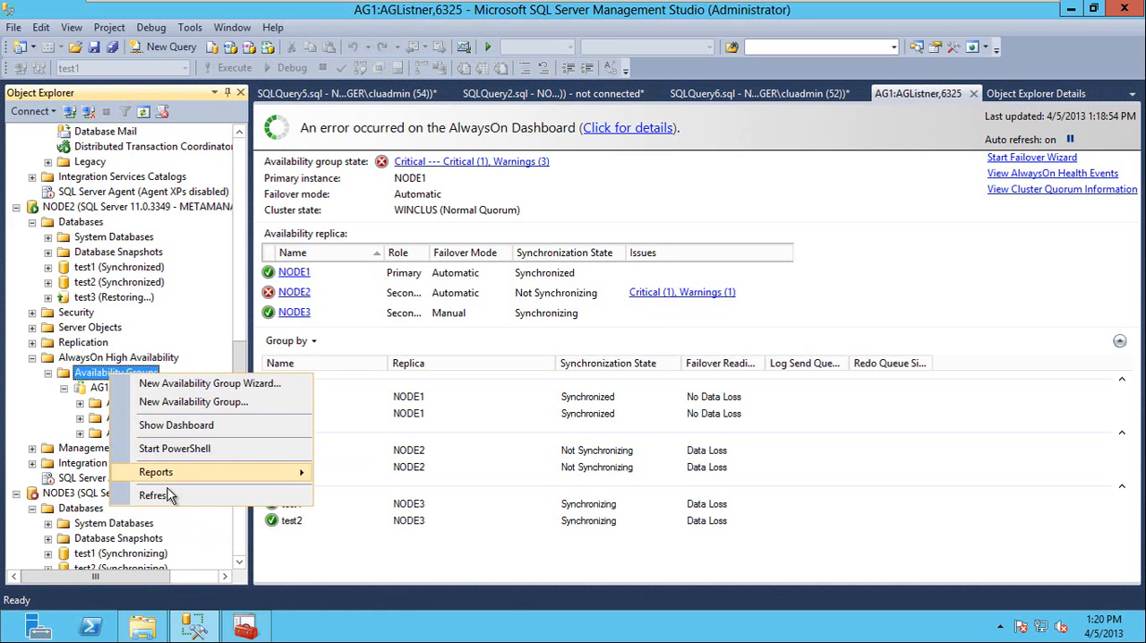
left_click(168, 495)
left_click(111, 390)
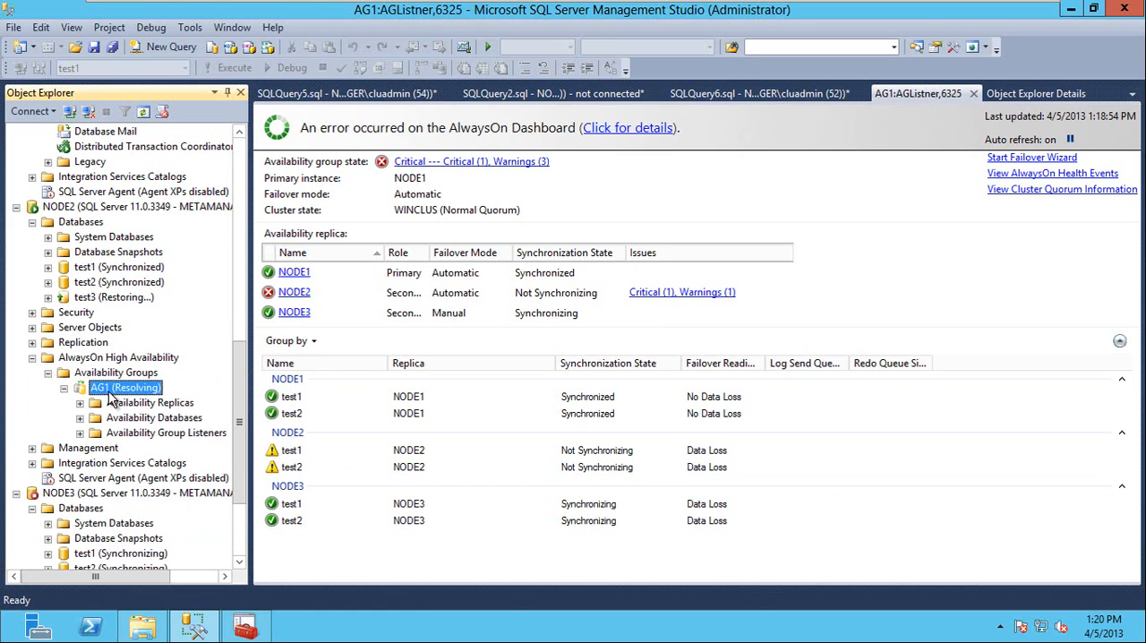
double_click(135, 418)
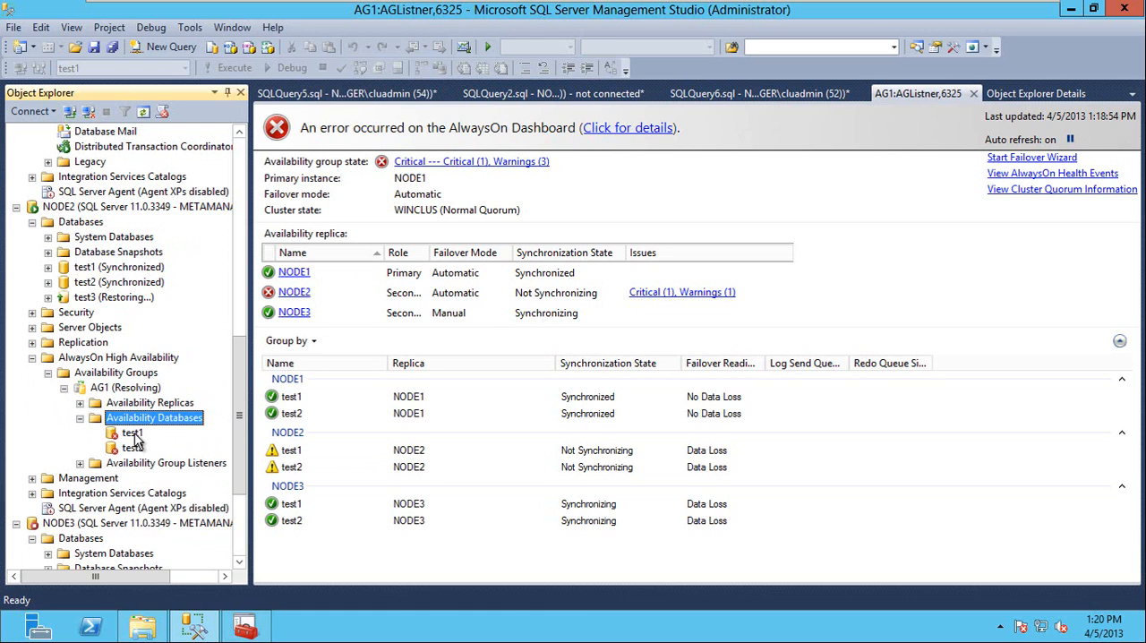
Fail AG1 over to NODE2, accepting potential data loss, and refresh the group on NODE2.
right_click(103, 387)
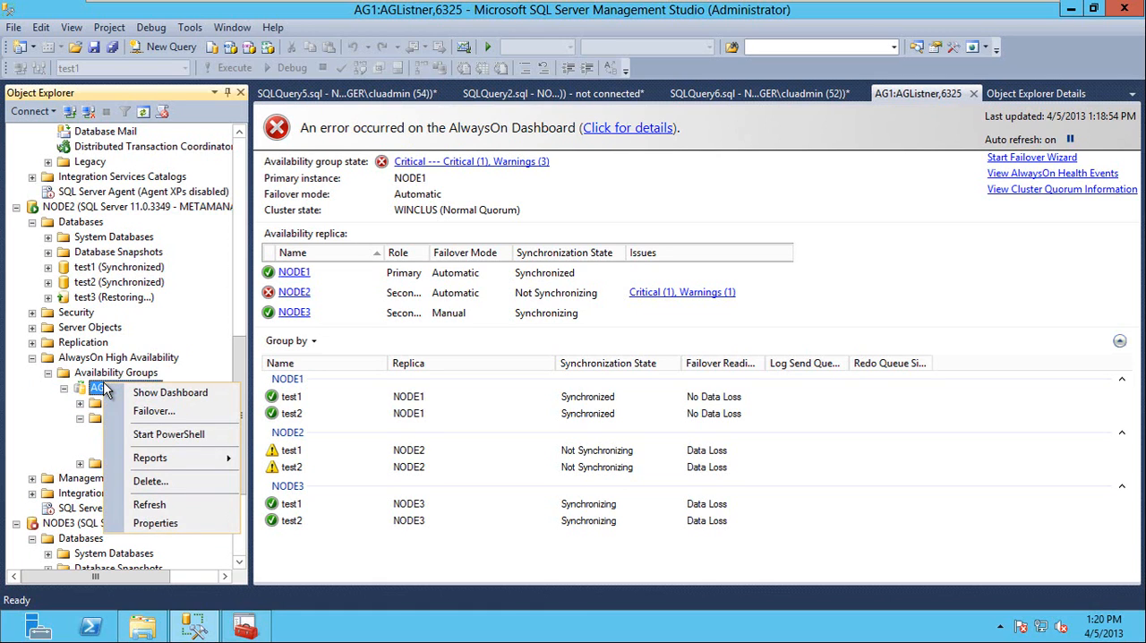
left_click(156, 411)
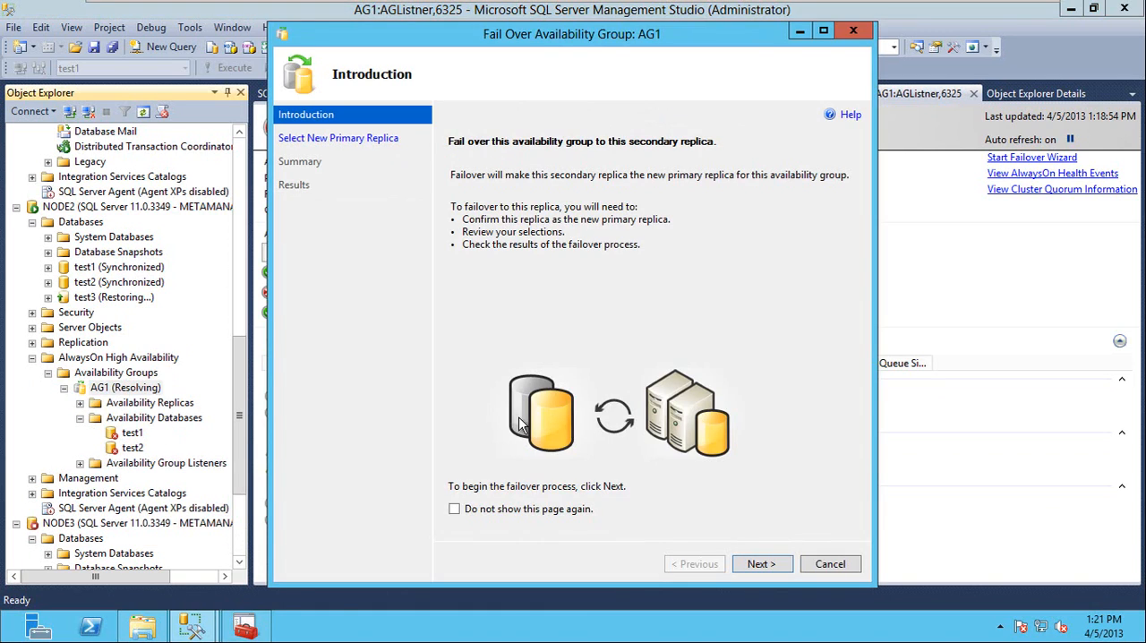
left_click(760, 567)
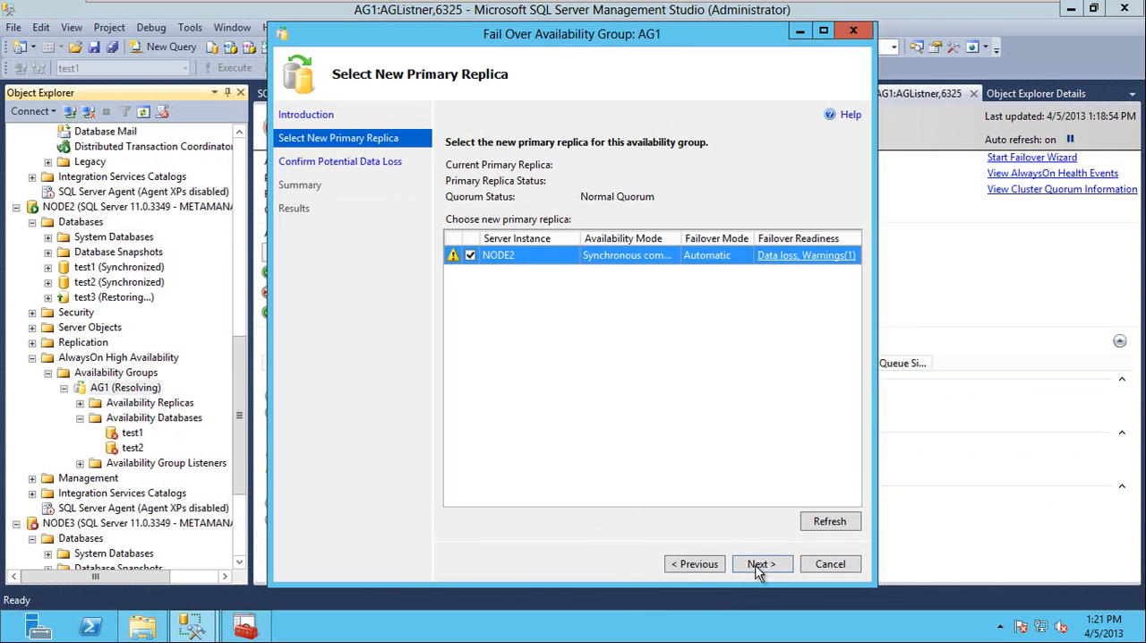
left_click(768, 568)
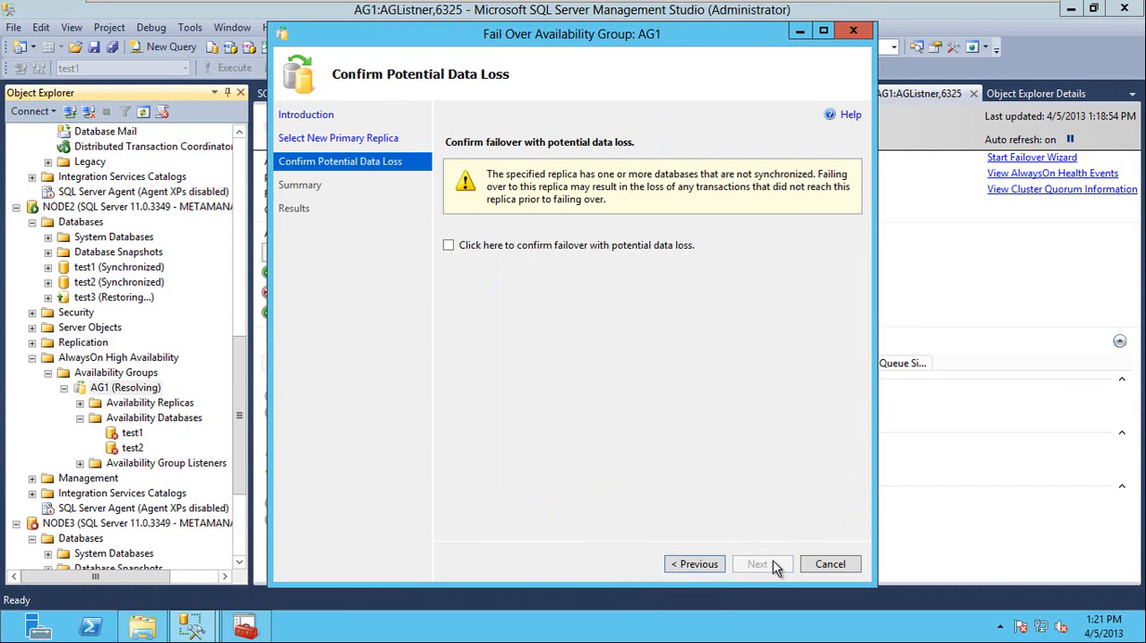
left_click(544, 246)
left_click(761, 564)
left_click(759, 572)
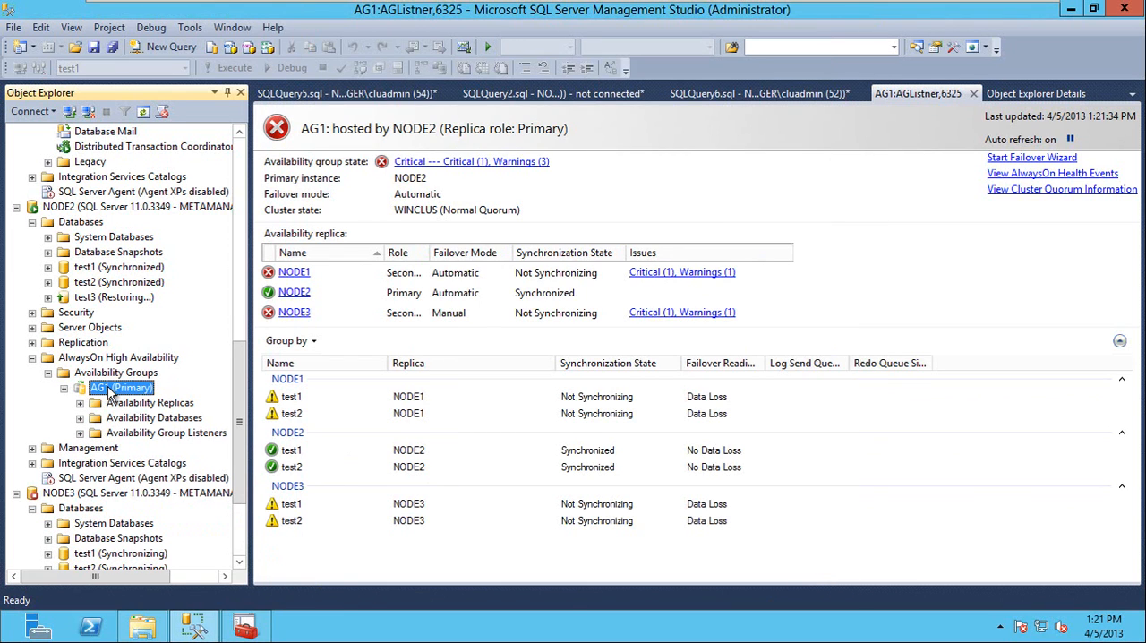
right_click(107, 390)
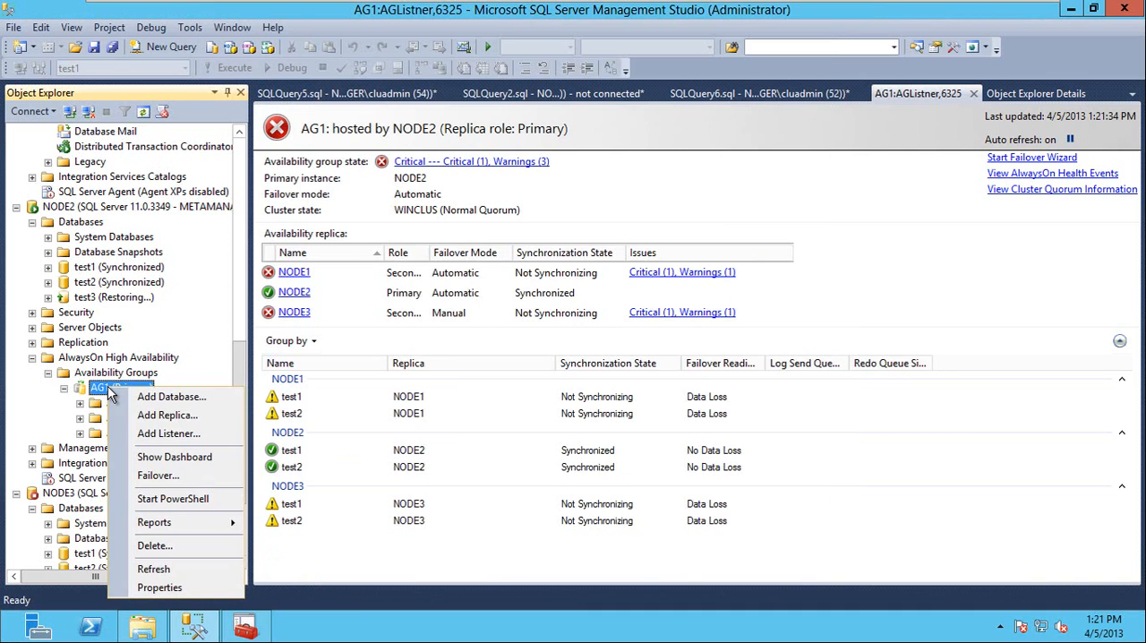
left_click(163, 568)
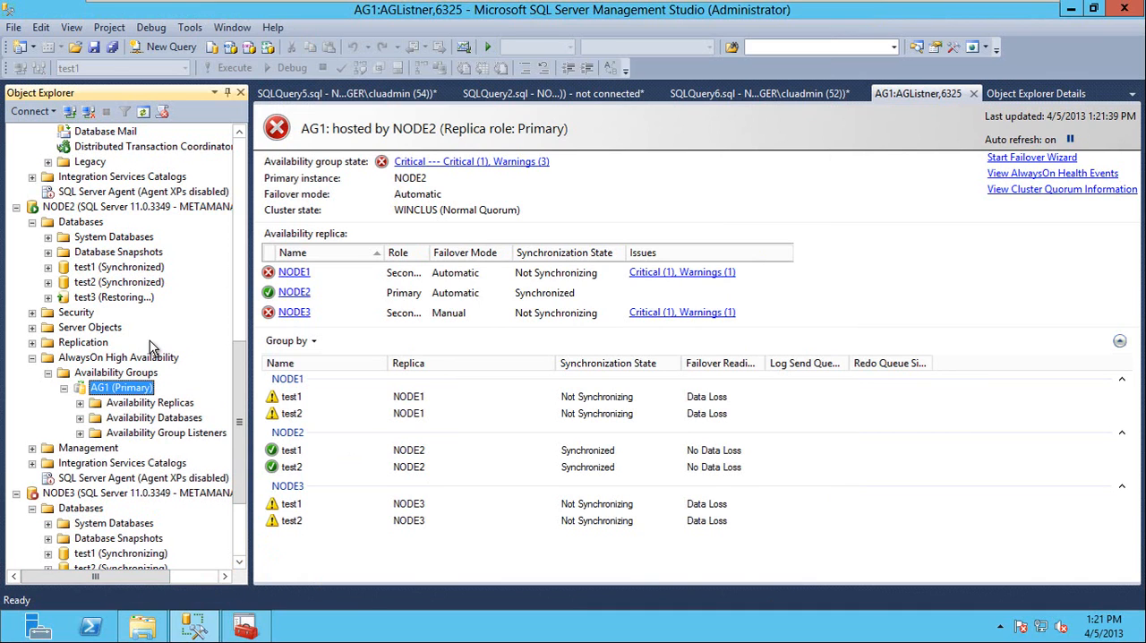
Run the max(col1) query on [test1].[dbo].[t1] in the NODE2 query window.
left_click(712, 95)
left_click(596, 91)
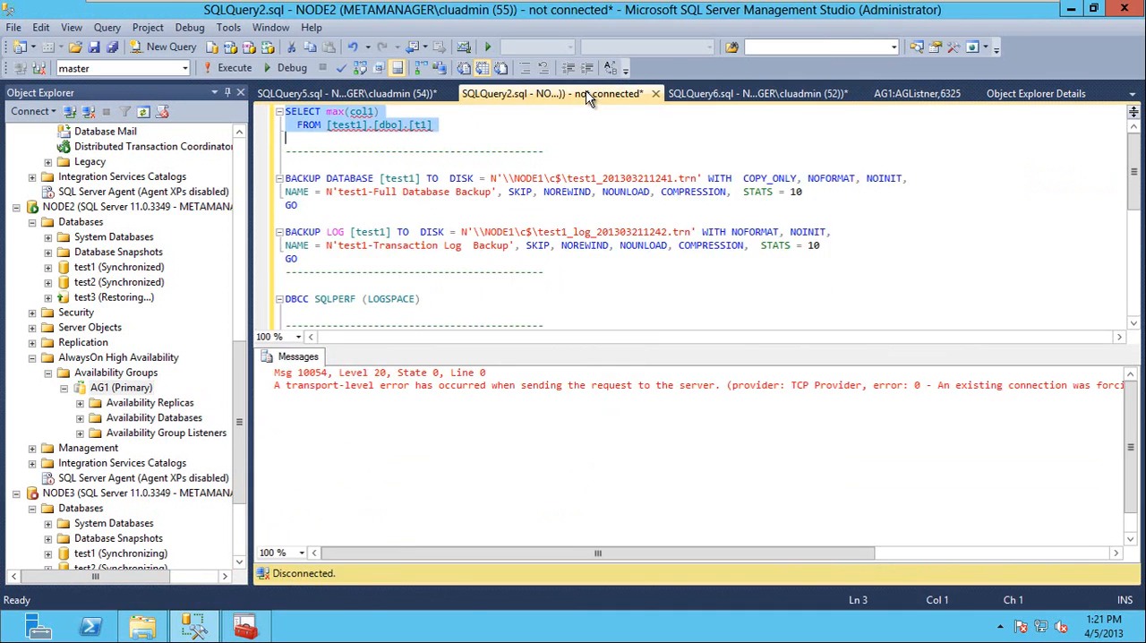
left_click(311, 144)
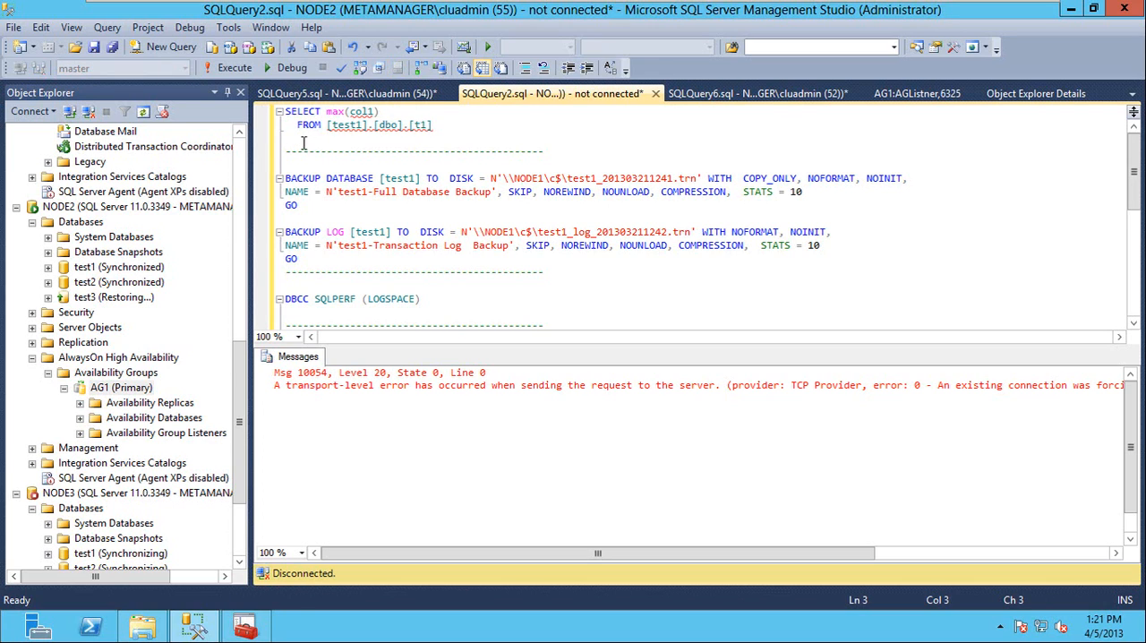
left_click_drag(304, 143, 267, 113)
key("F5")
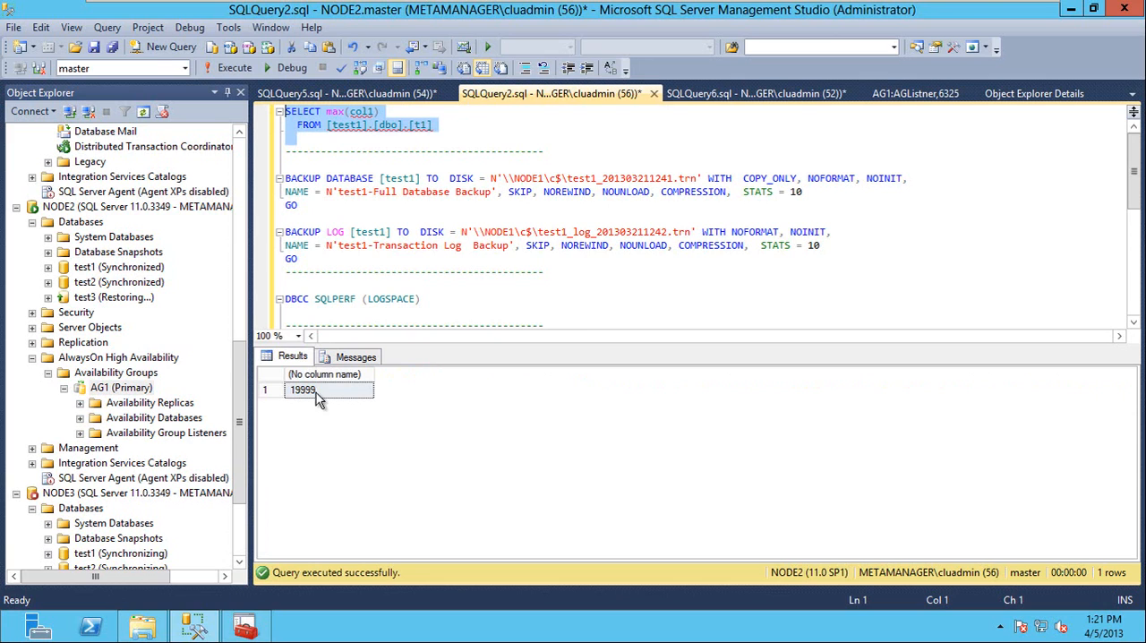
Compare NODE2's max(col1) result with the NODE1 insert loop's range and the earlier NODE3 query result.
left_click(402, 95)
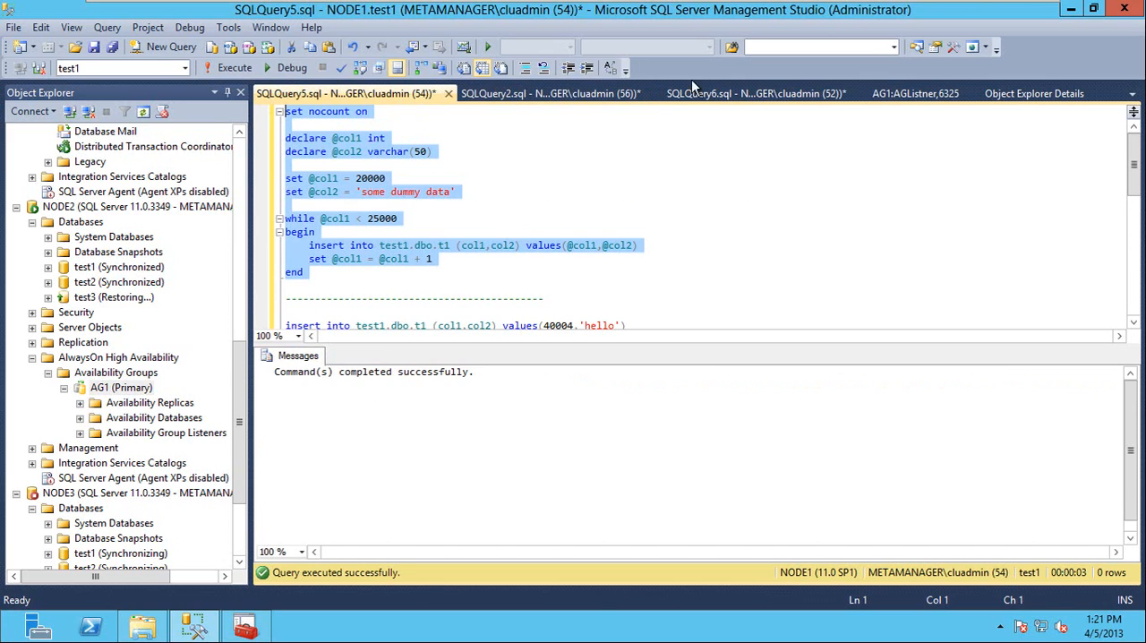
left_click(731, 89)
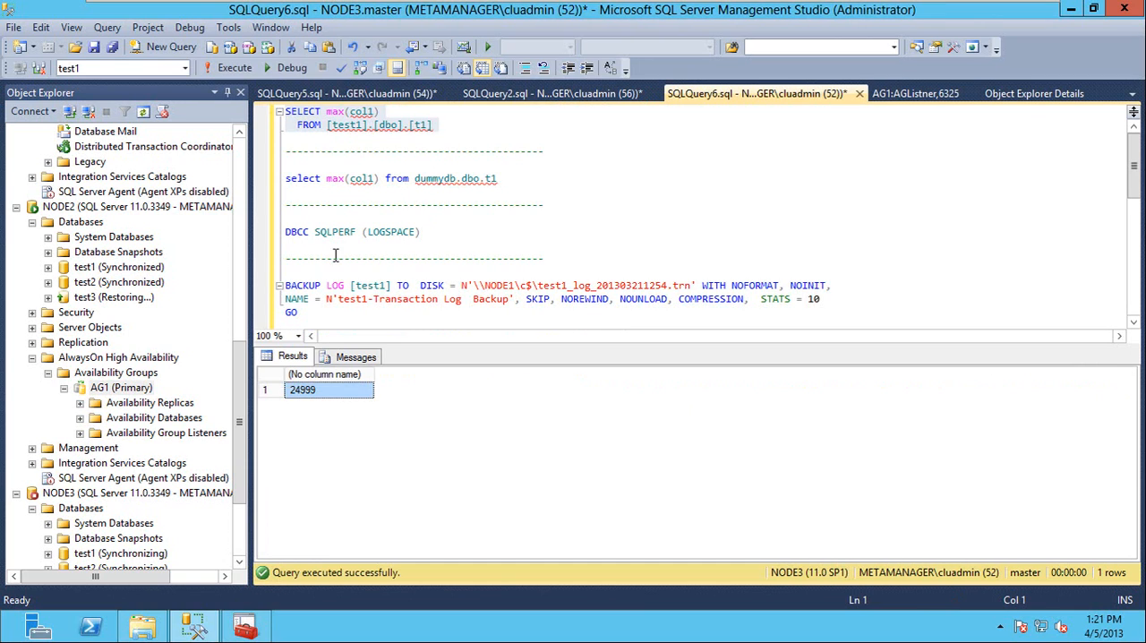
left_click(518, 93)
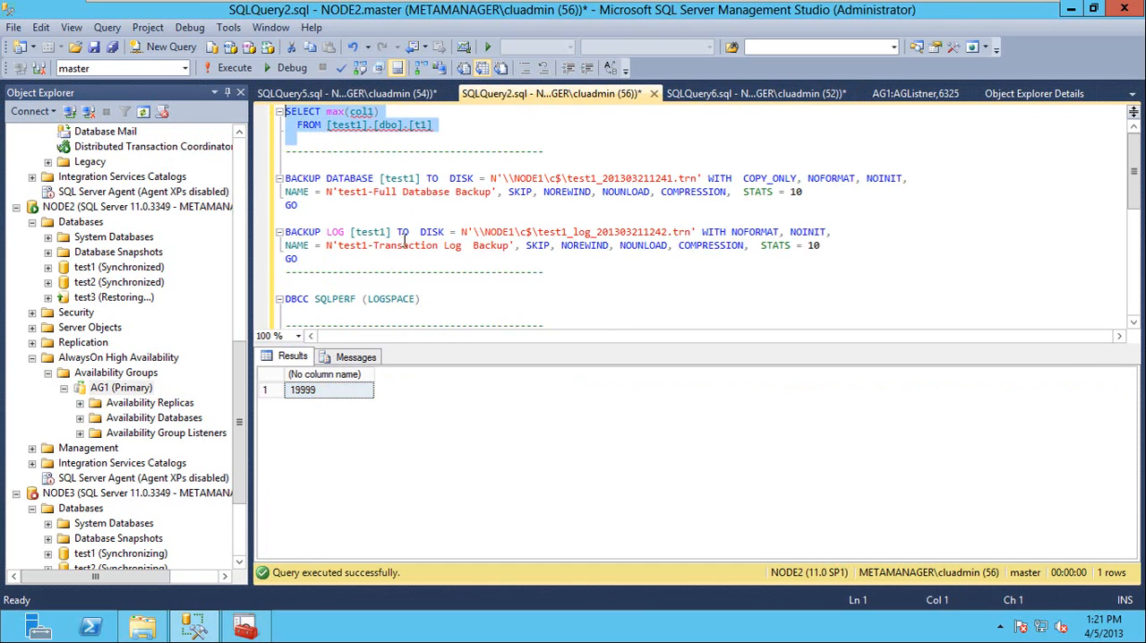
left_click(316, 140)
Copy the insert loop from the NODE1 query script to the end of the NODE2 query script.
left_click(365, 94)
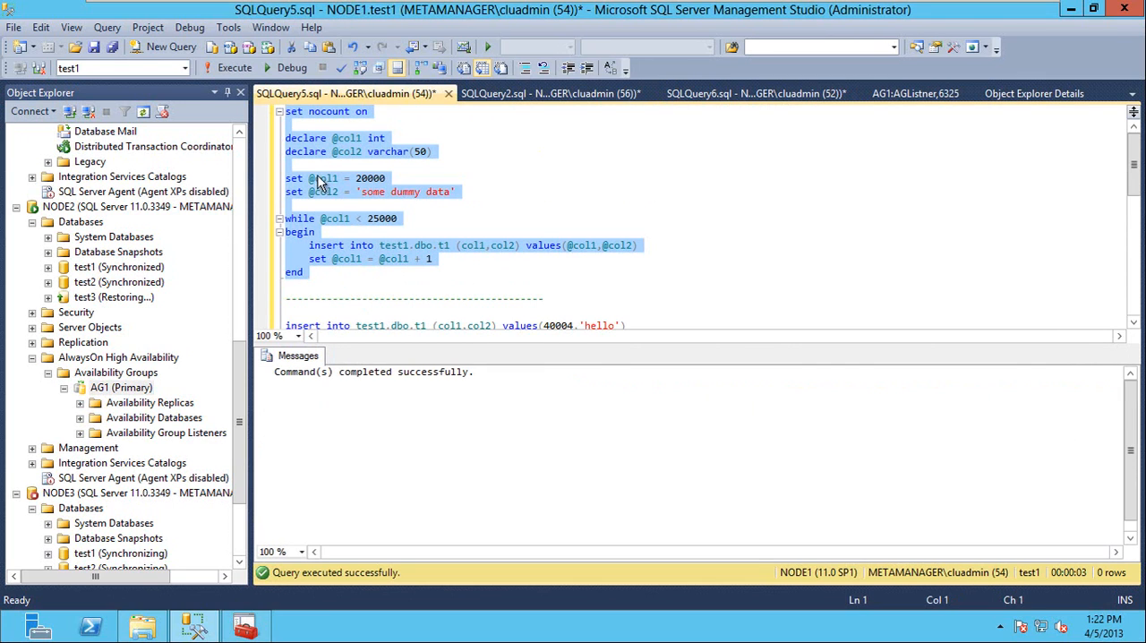
right_click(315, 152)
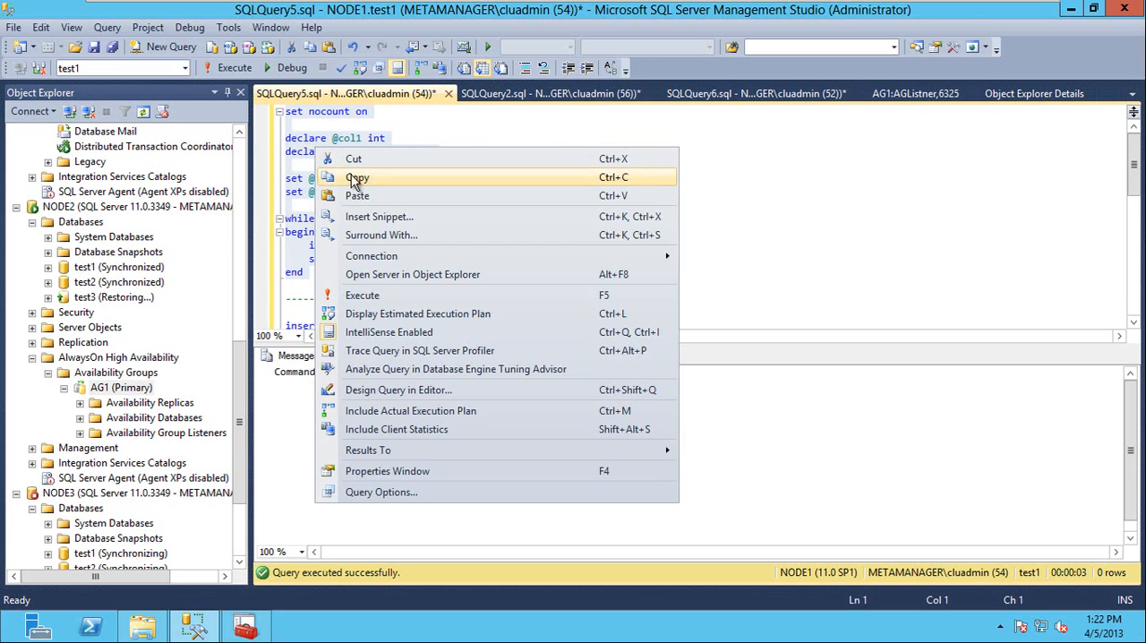
left_click(353, 177)
left_click(499, 95)
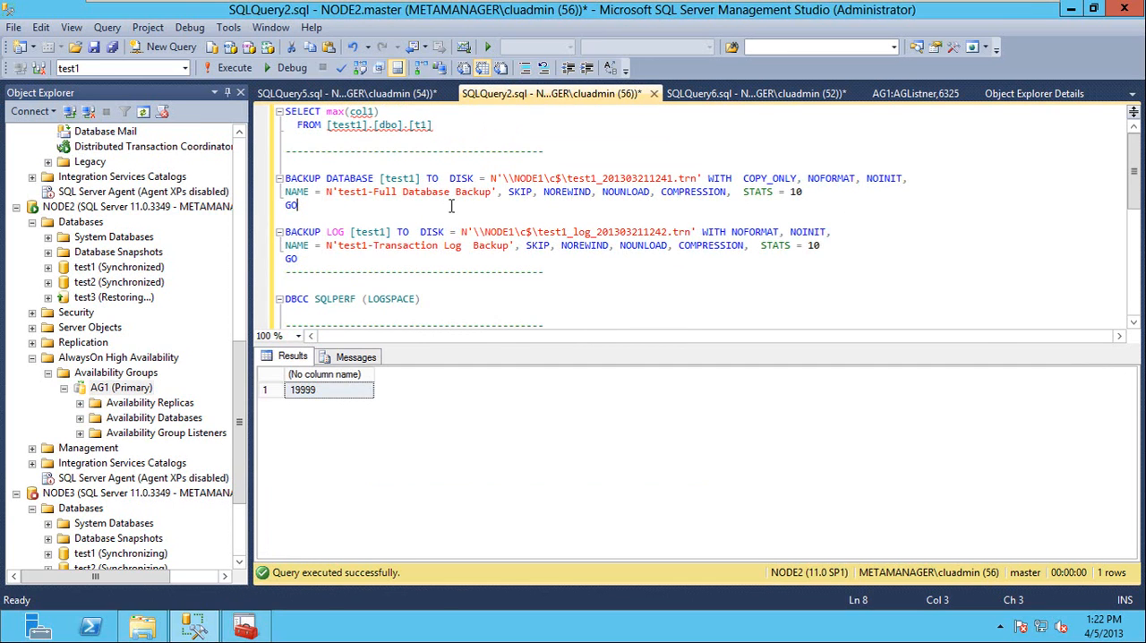
key("ctrl+r")
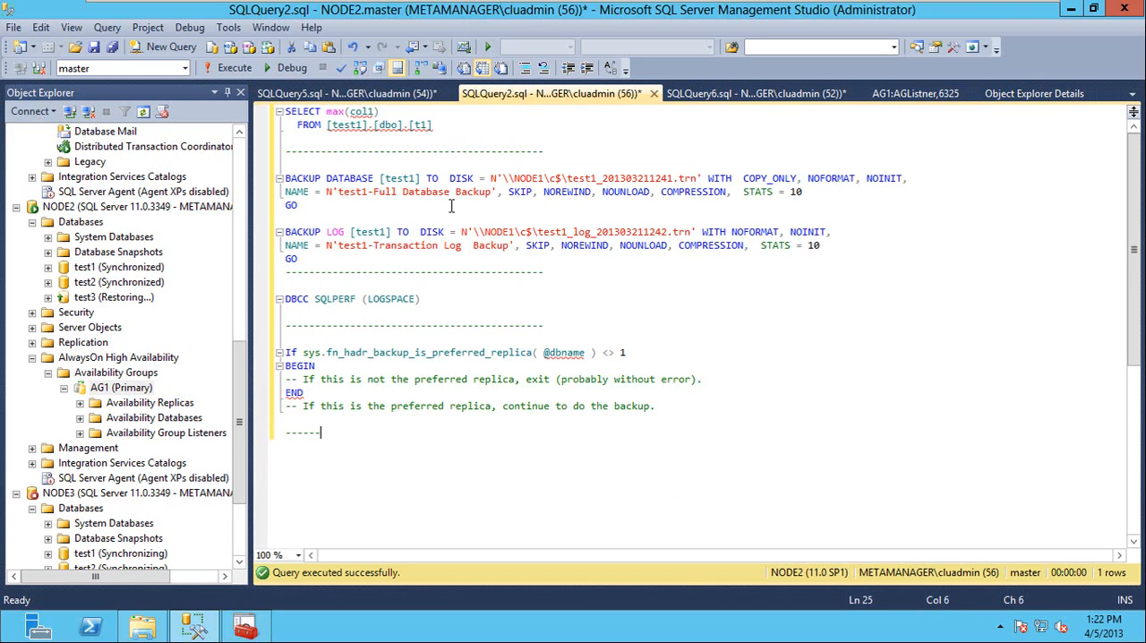
key("ctrl+v")
key("Up")
key("Up")
key("Up")
key("Up")
key("Up")
key("Up")
key("Up")
key("Up")
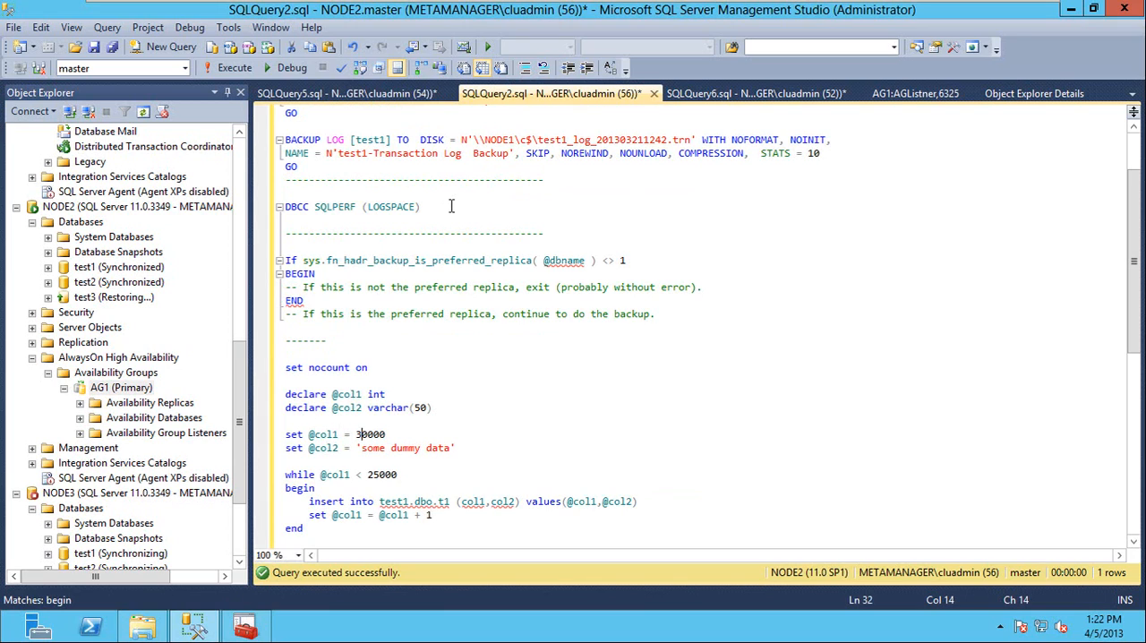
key("Down")
key("Down")
key("Down")
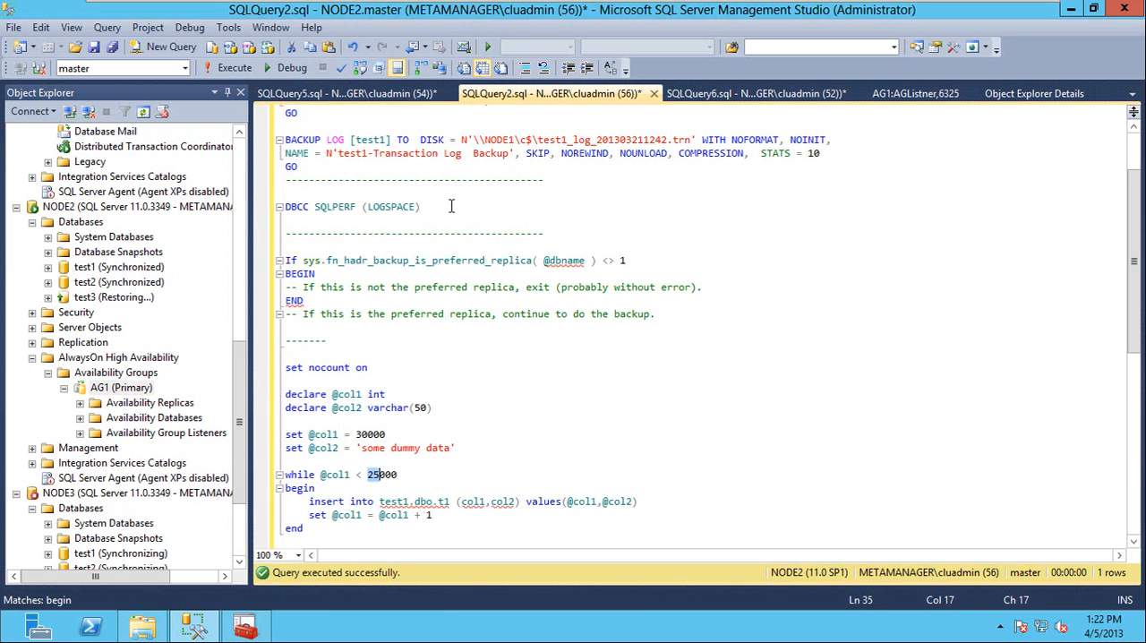
key("Down")
key("Down")
key("Down")
Run only the edited insert loop on NODE2 against the test1 database.
key("shift+Up")
key("shift+Up")
key("shift+Up")
key("shift+Up")
key("shift+Up")
key("shift+Up")
key("shift+Up")
key("shift+Up")
key("shift+Up")
key("shift+Up")
key("shift+Up")
key("shift+Up")
key("shift+Up")
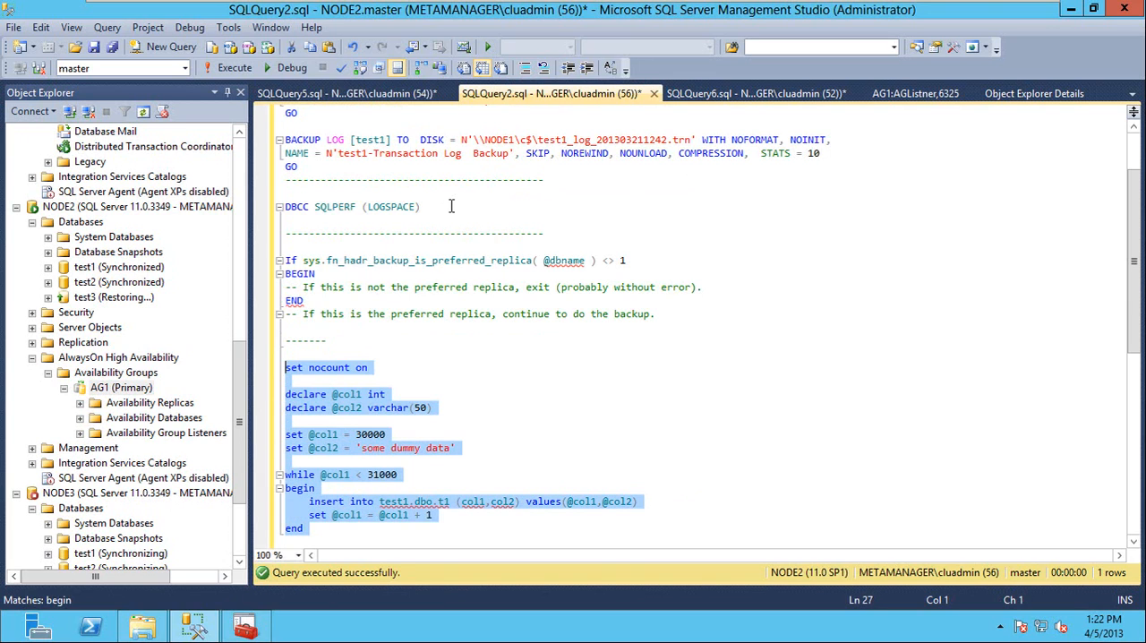
left_click(185, 68)
left_click(117, 147)
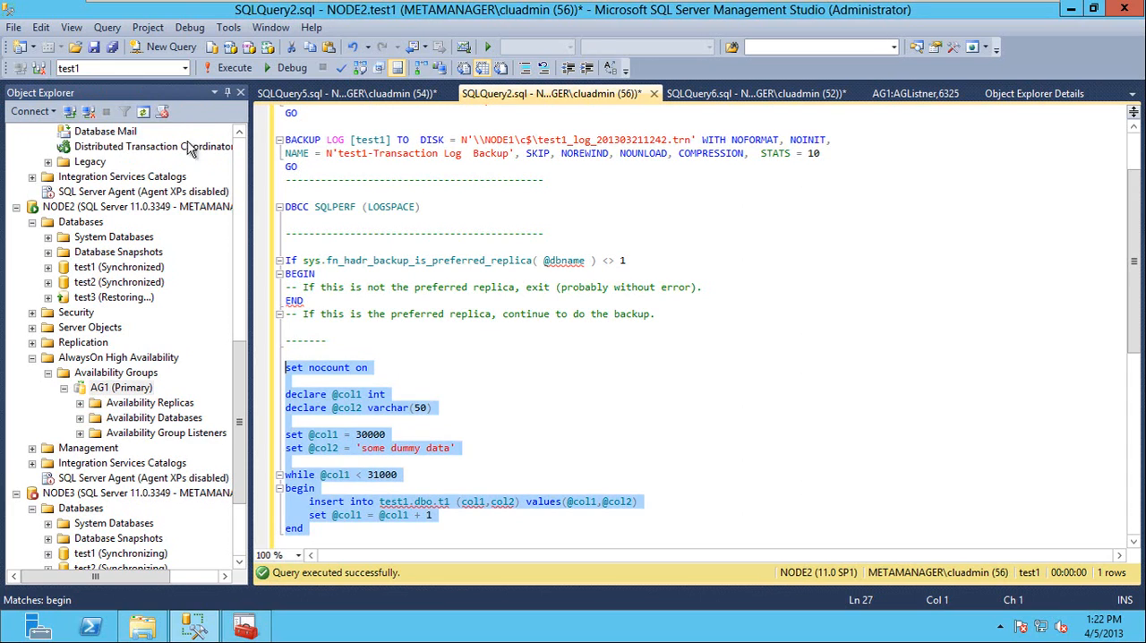
left_click(232, 69)
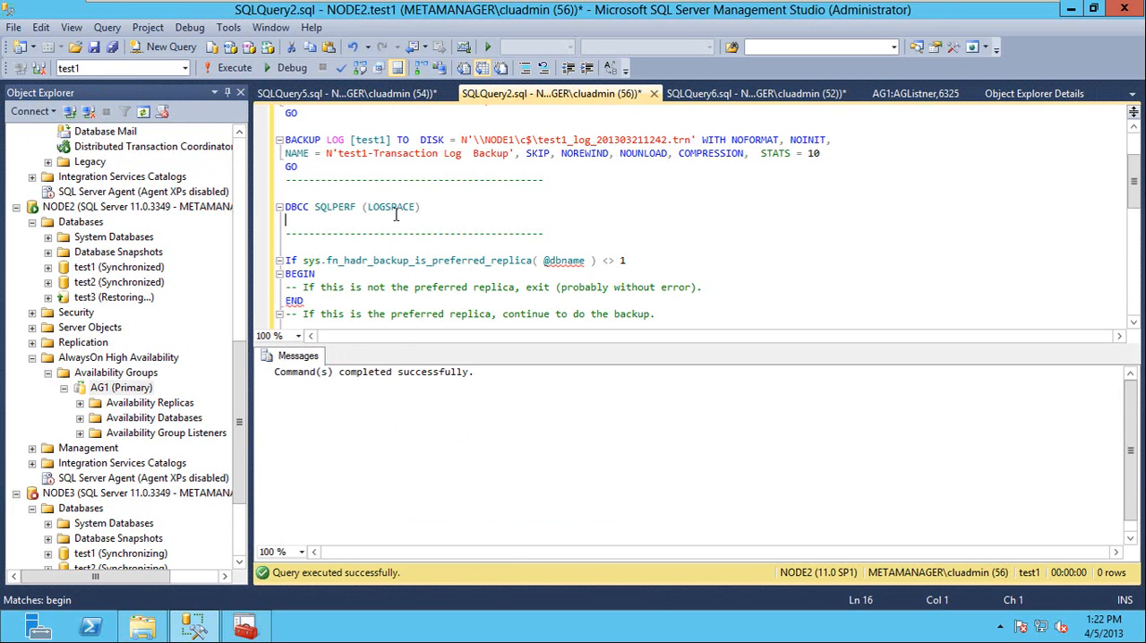
Run the max(col1) query on [test1].[dbo].[t1] again in the NODE2 query script.
key("ctrl+Home")
key("shift+Down")
key("shift+Down")
key("F5")
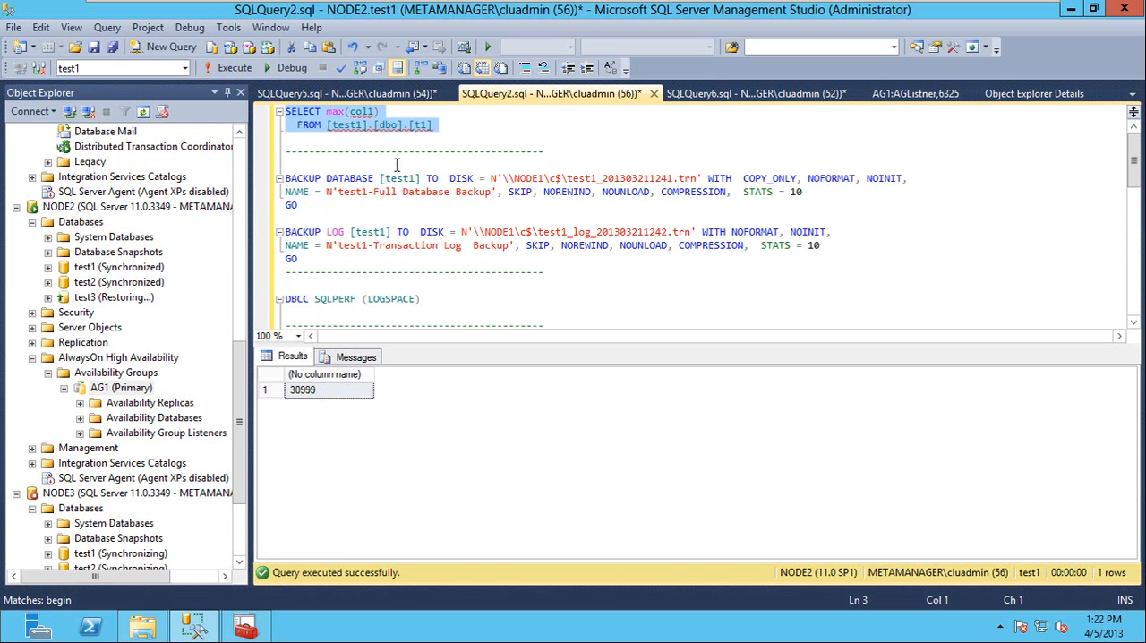
Start the MSSQLSERVER service on NODE1 and refresh the NODE1 server node.
left_click(395, 95)
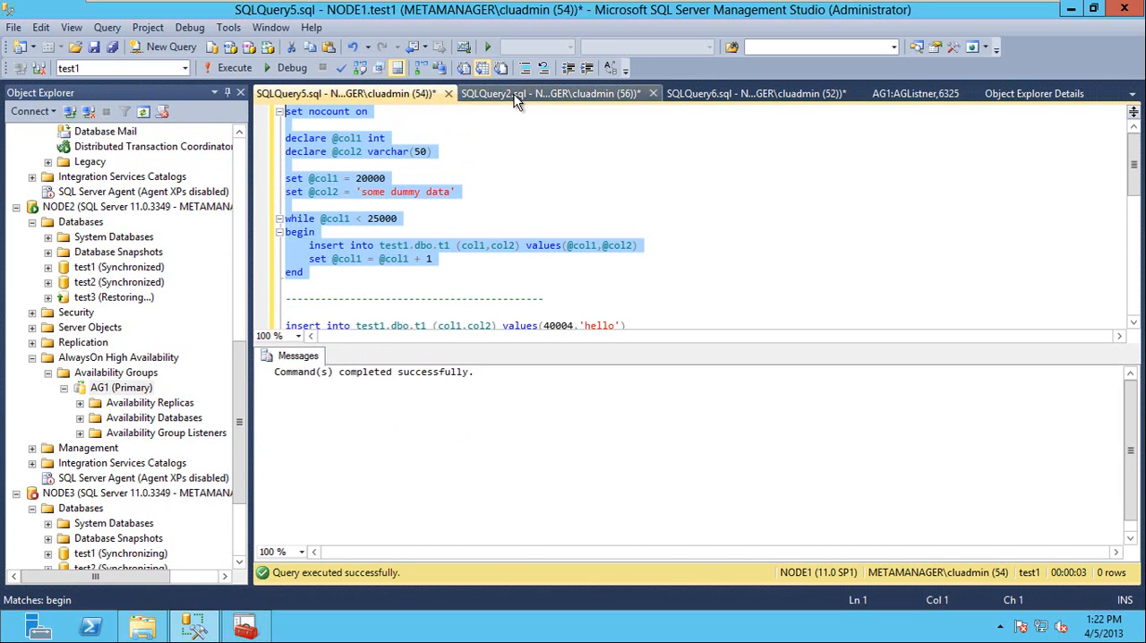
left_click(235, 216)
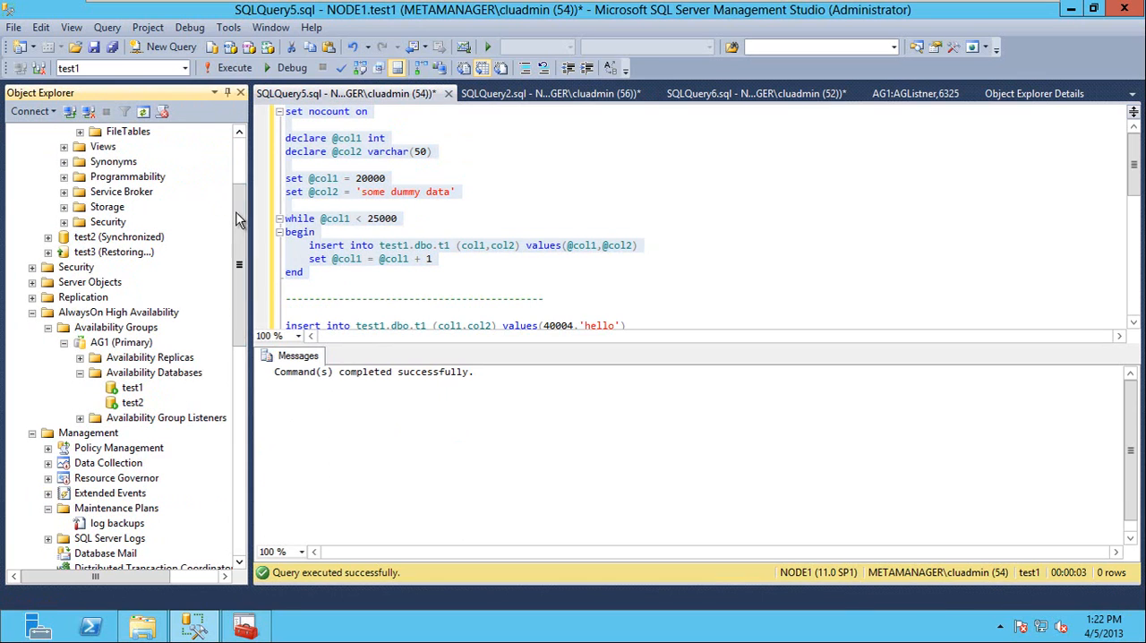
left_click(238, 155)
right_click(69, 133)
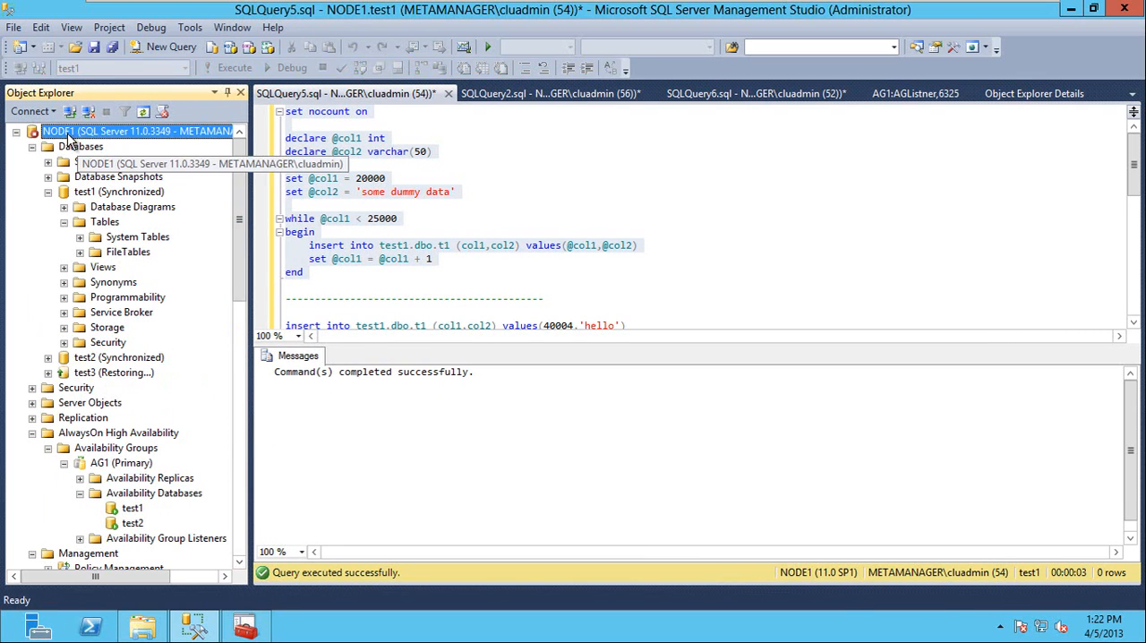
left_click(125, 255)
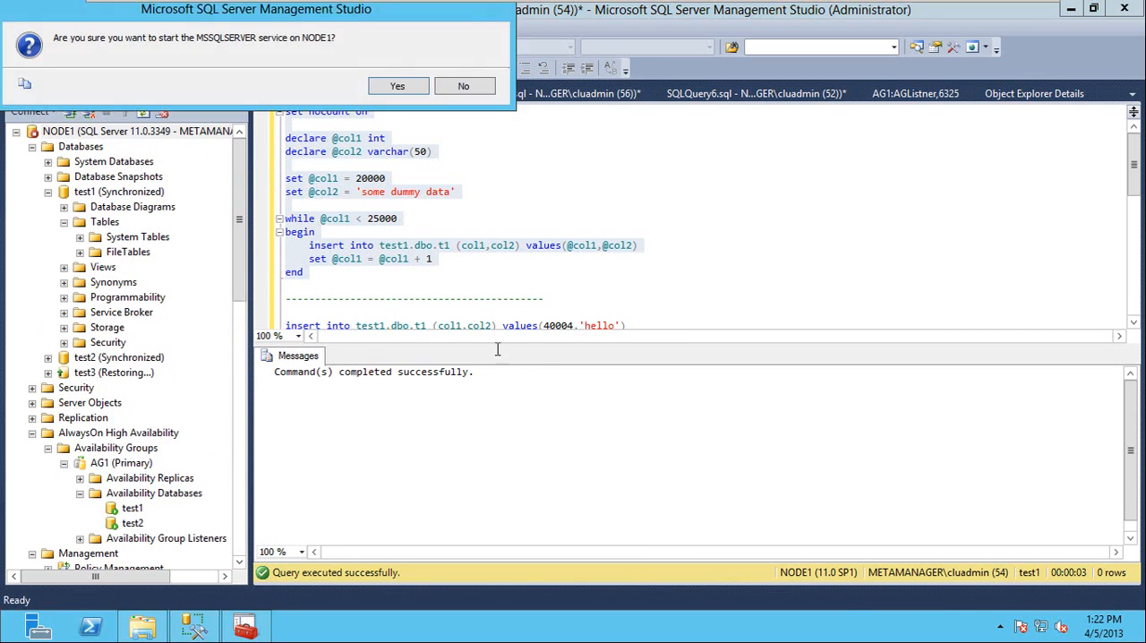
left_click(399, 86)
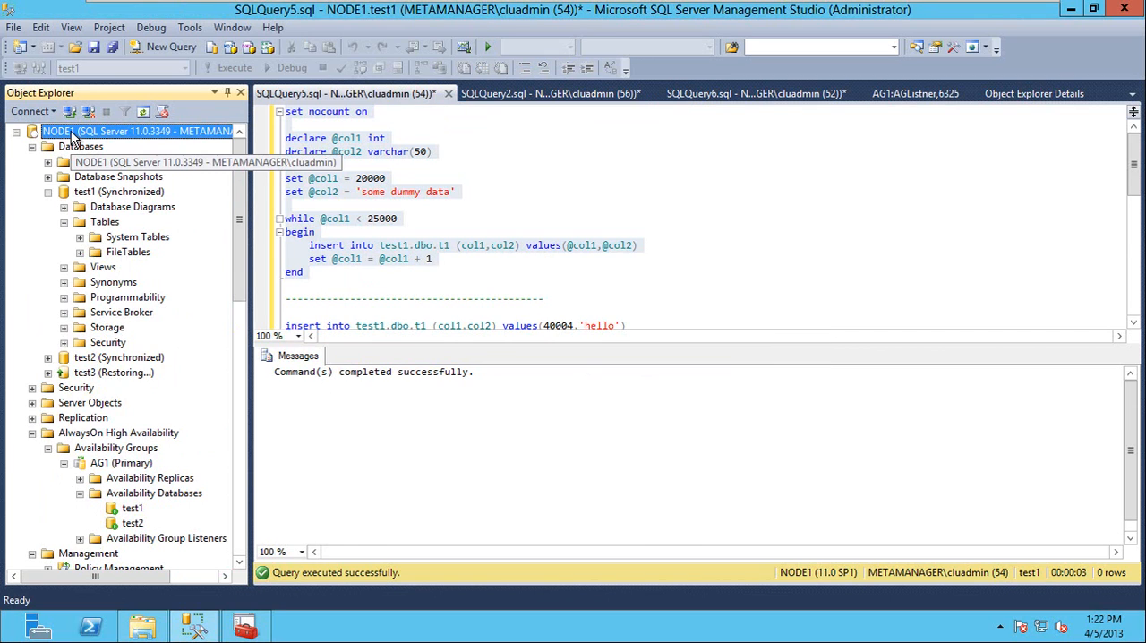
left_click(143, 112)
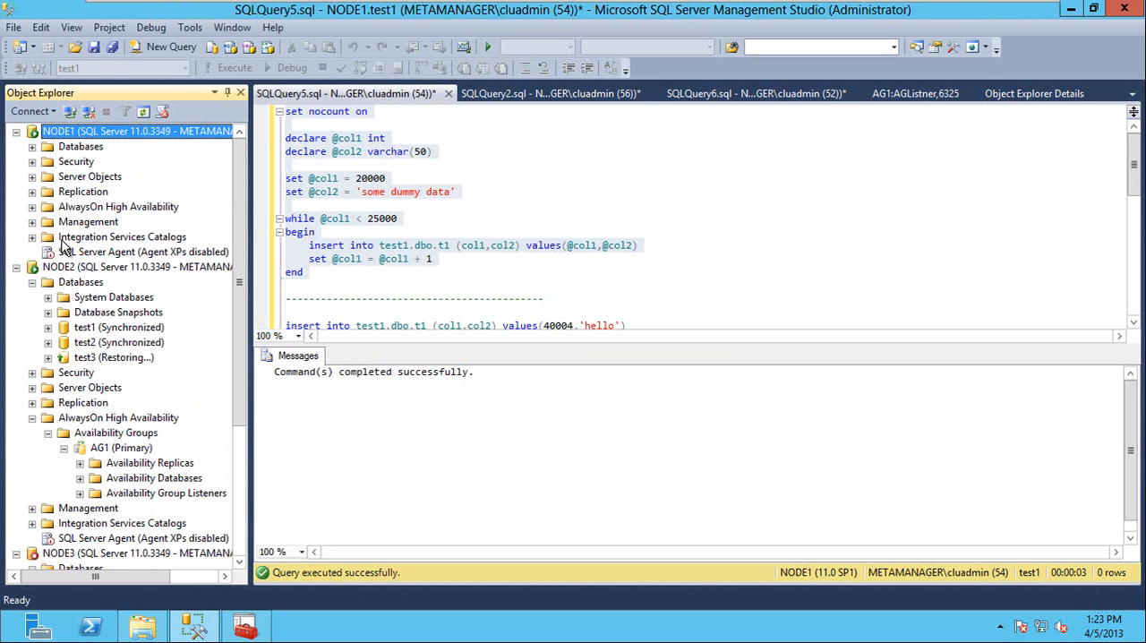
Resume data movement for the test1 availability database of AG1 on NODE1.
double_click(98, 208)
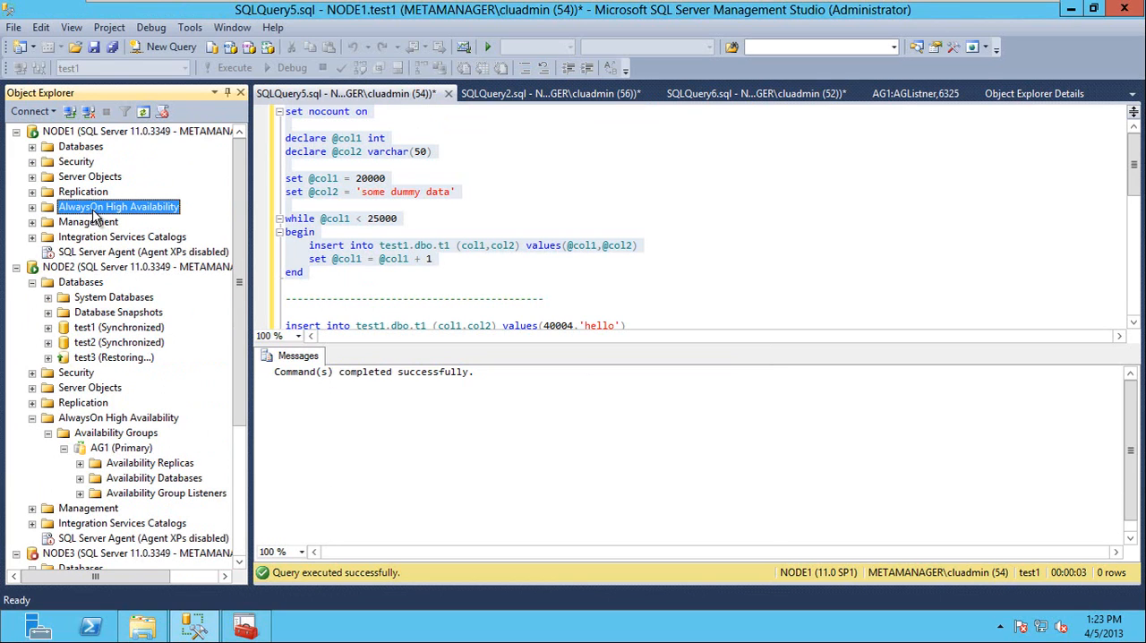
left_click(95, 224)
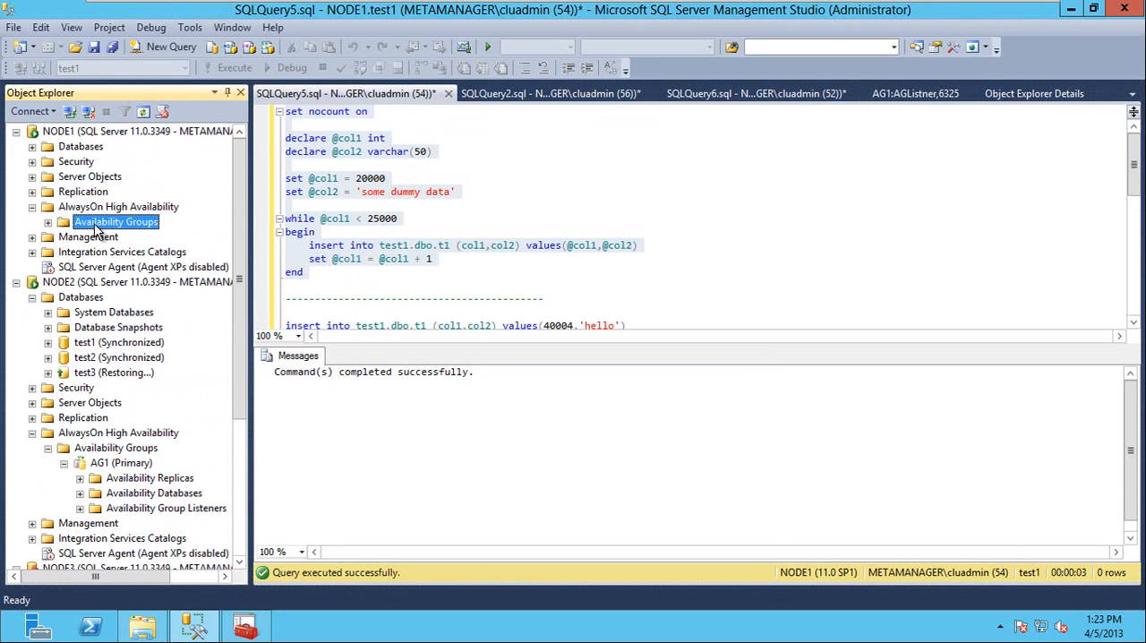
double_click(96, 224)
double_click(113, 237)
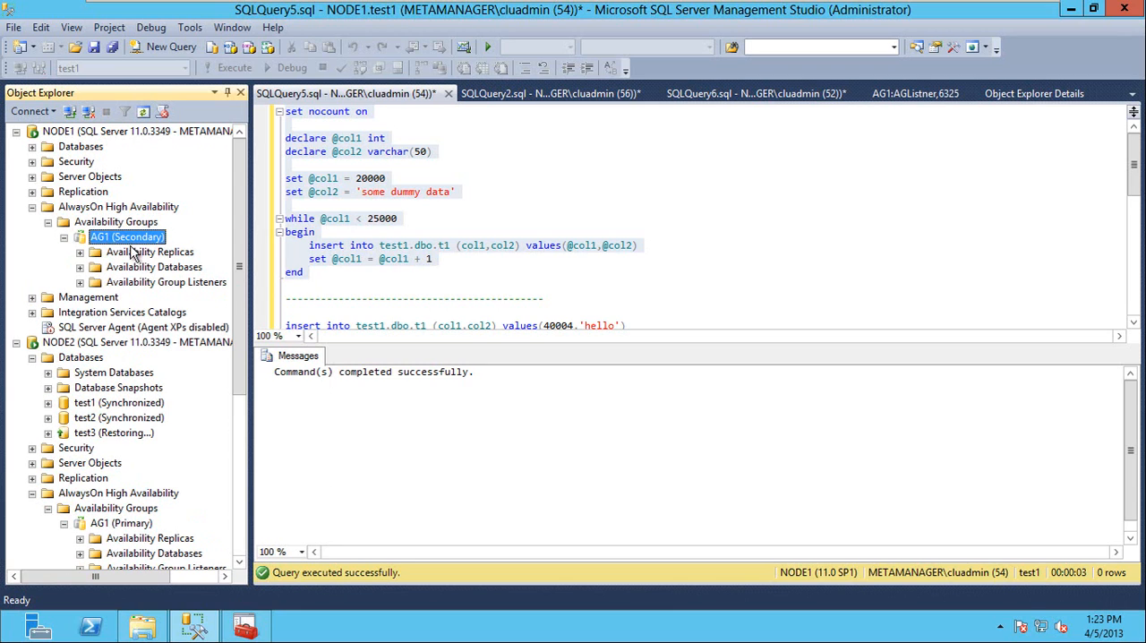
double_click(134, 266)
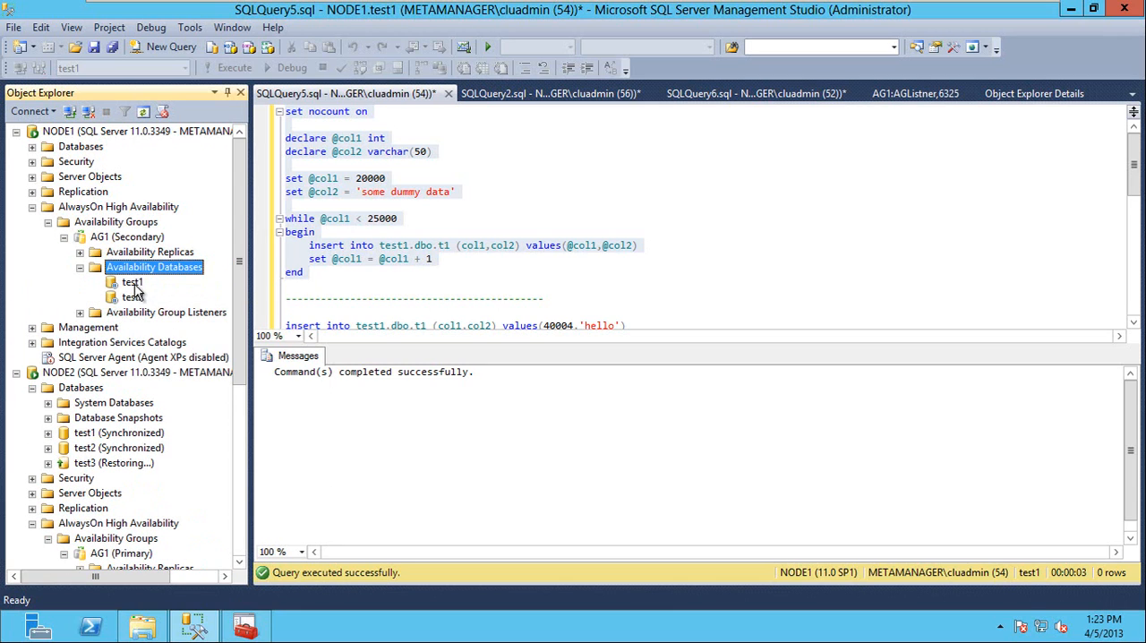
right_click(135, 283)
left_click(192, 295)
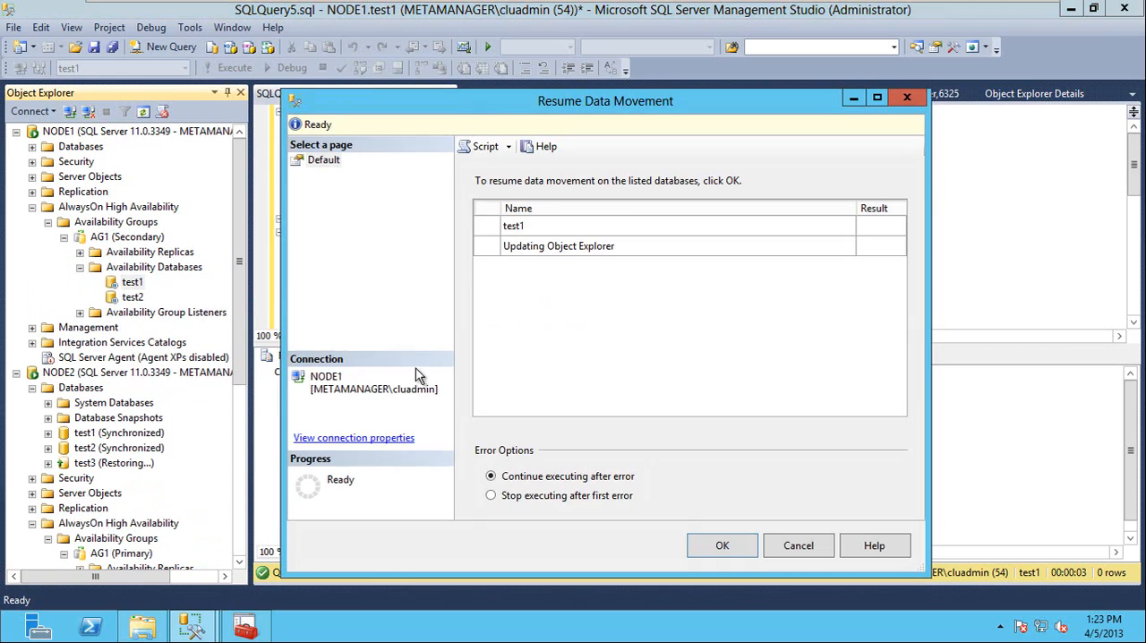
left_click(722, 546)
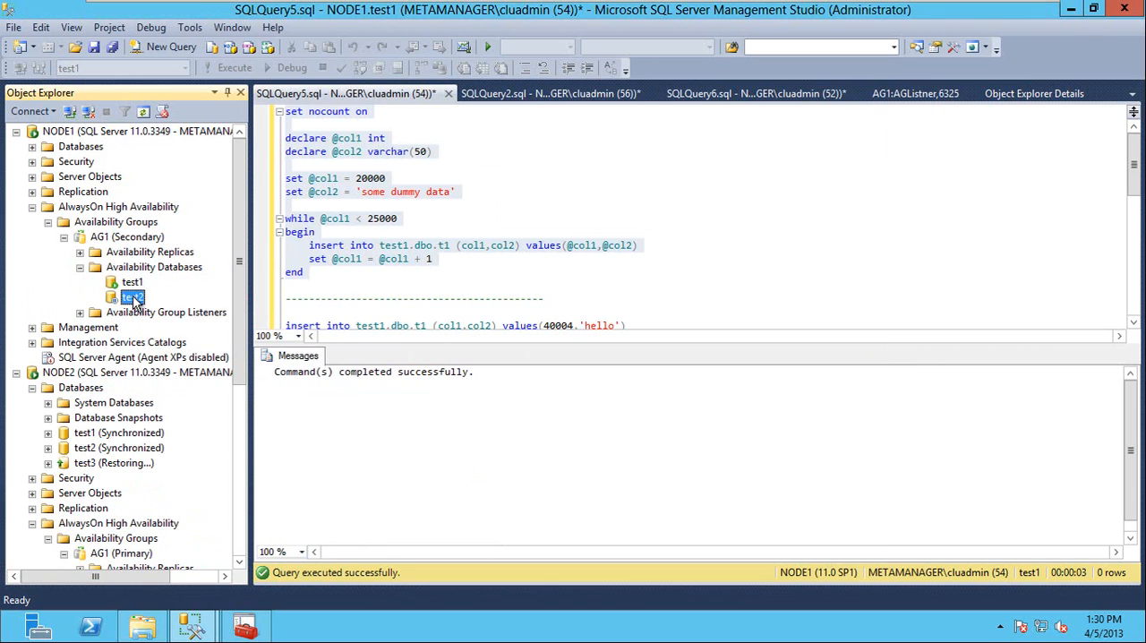
Resume data movement for the test2 availability database on NODE1, with execution stopping after the first error.
right_click(133, 296)
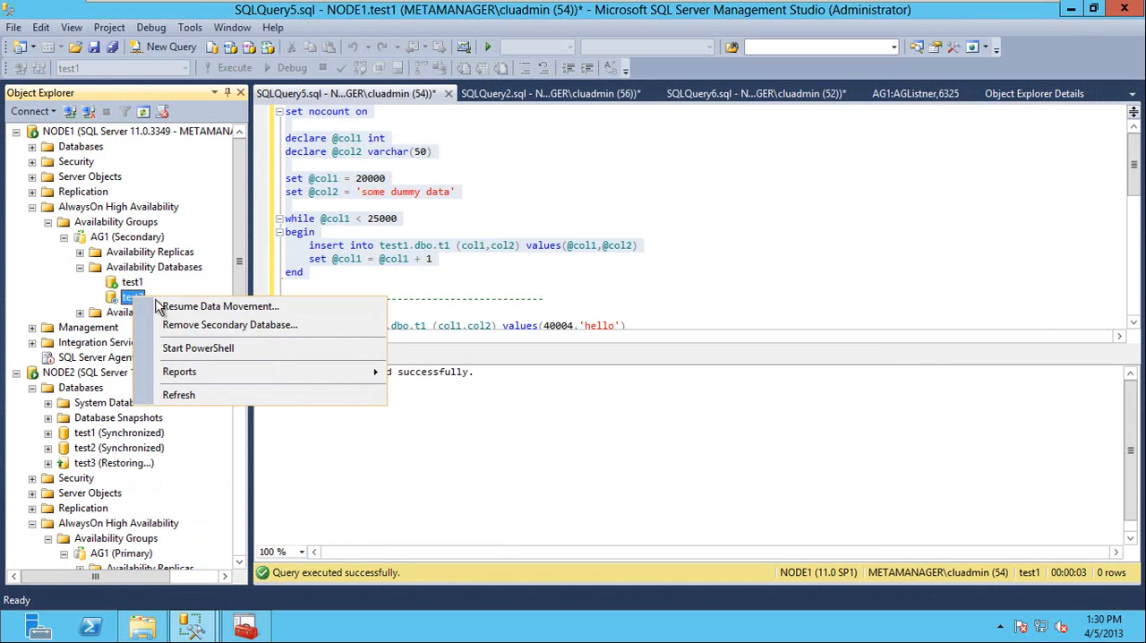
left_click(221, 306)
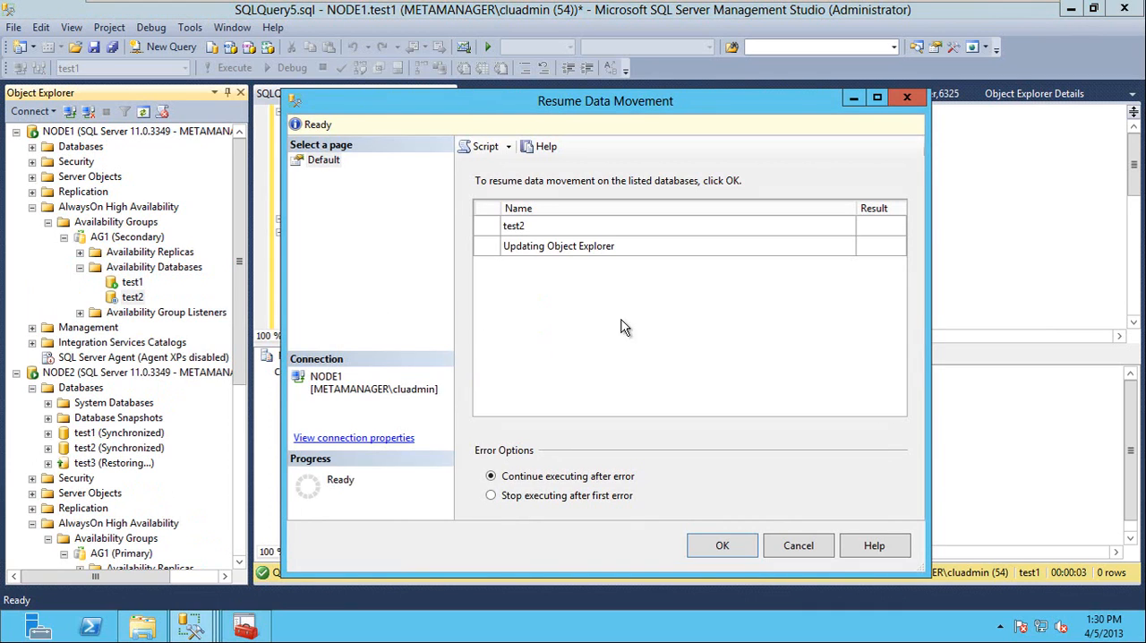
left_click(491, 497)
left_click(725, 546)
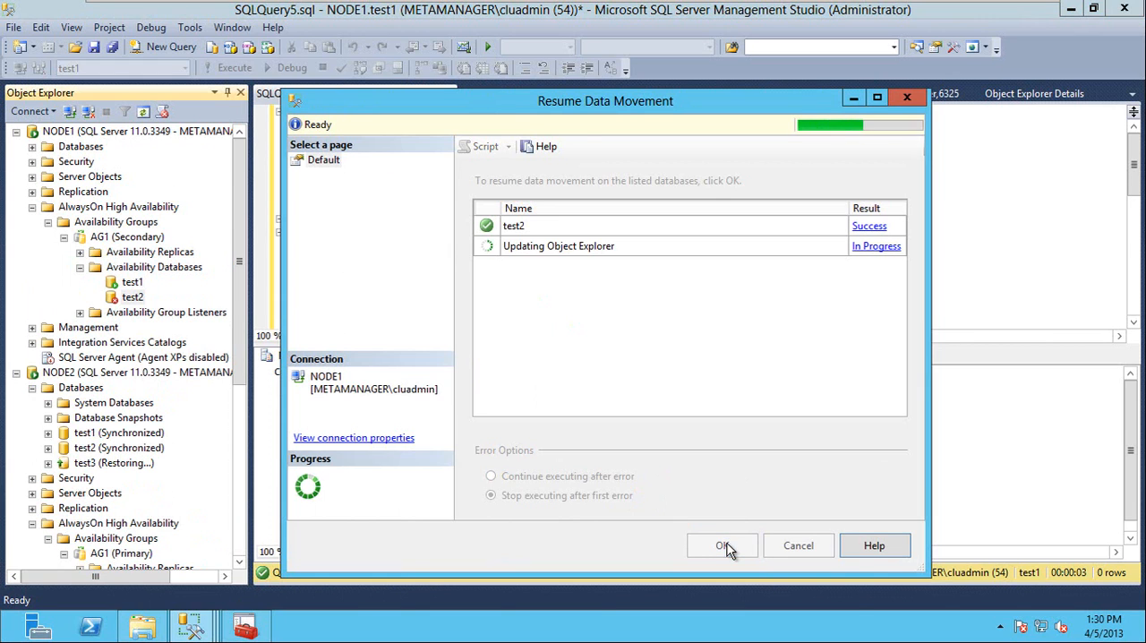
Run the max(col1) query on [test1].[dbo].[t1] in the NODE1 query script.
key("F5")
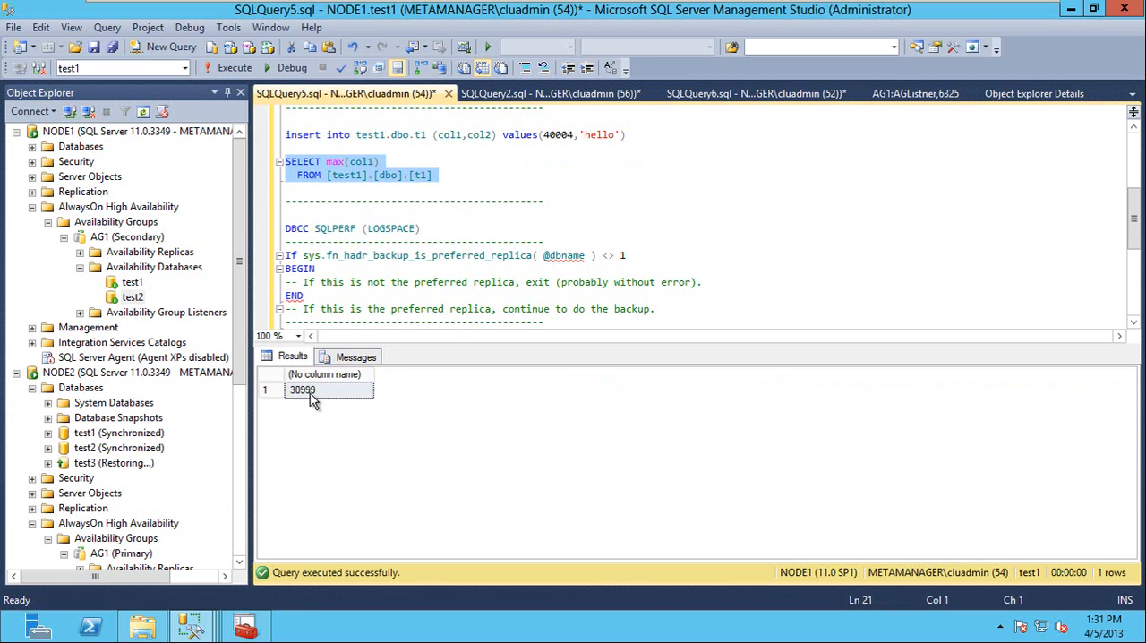
Begin a "select count(*) from" statement below the max(col1) query in the NODE2 script.
left_click(517, 94)
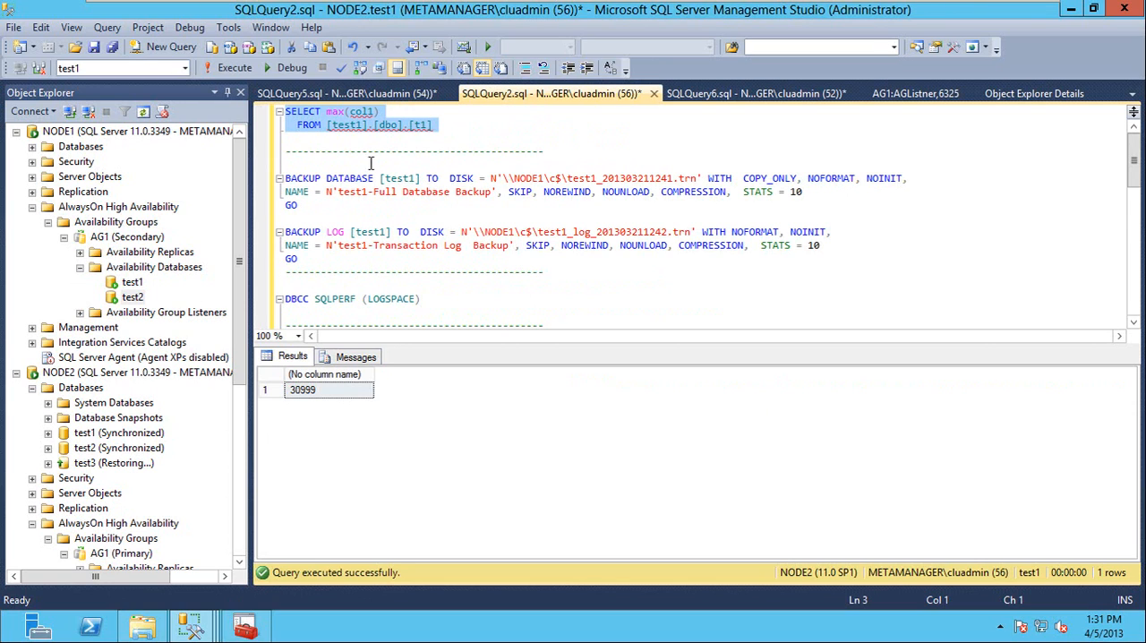
left_click(334, 149)
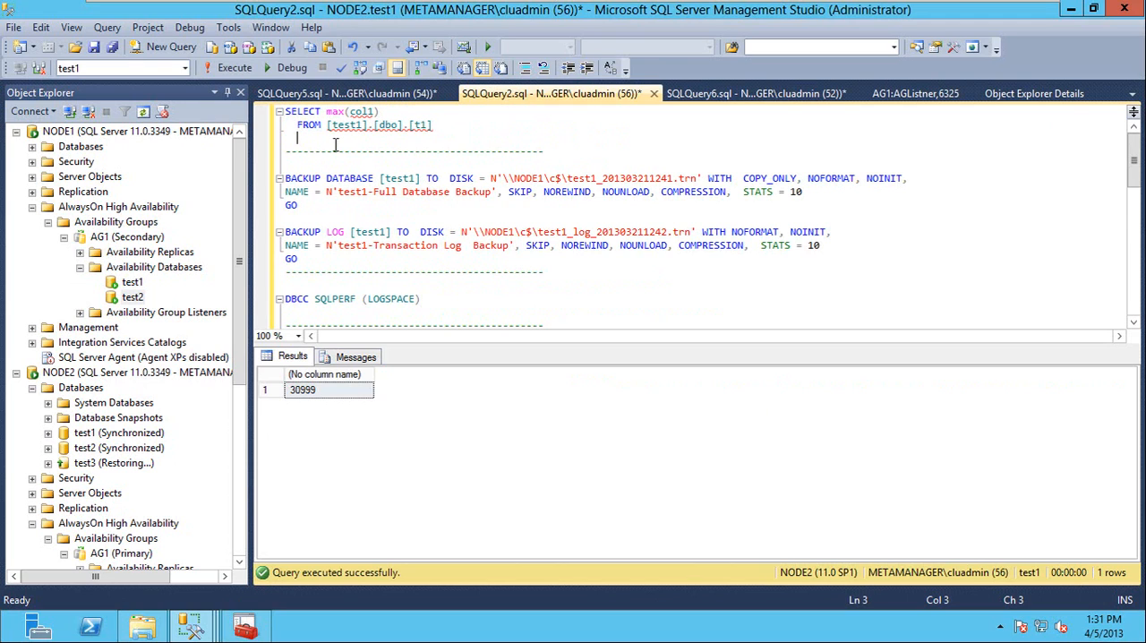
key("Return")
type("sele")
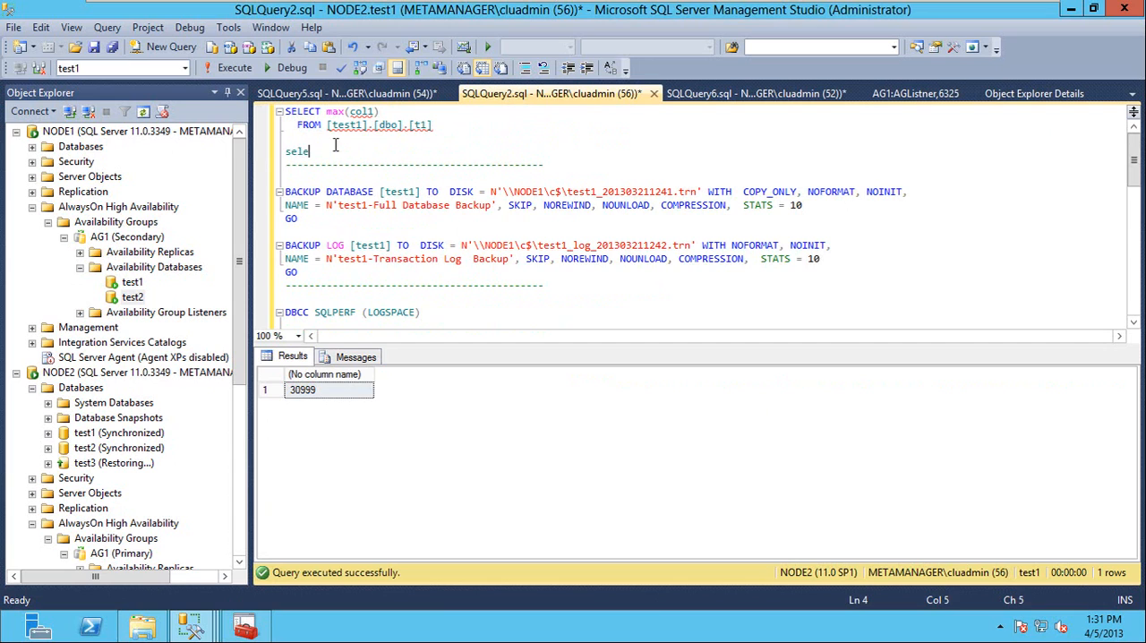
type("ct count(*) rom")
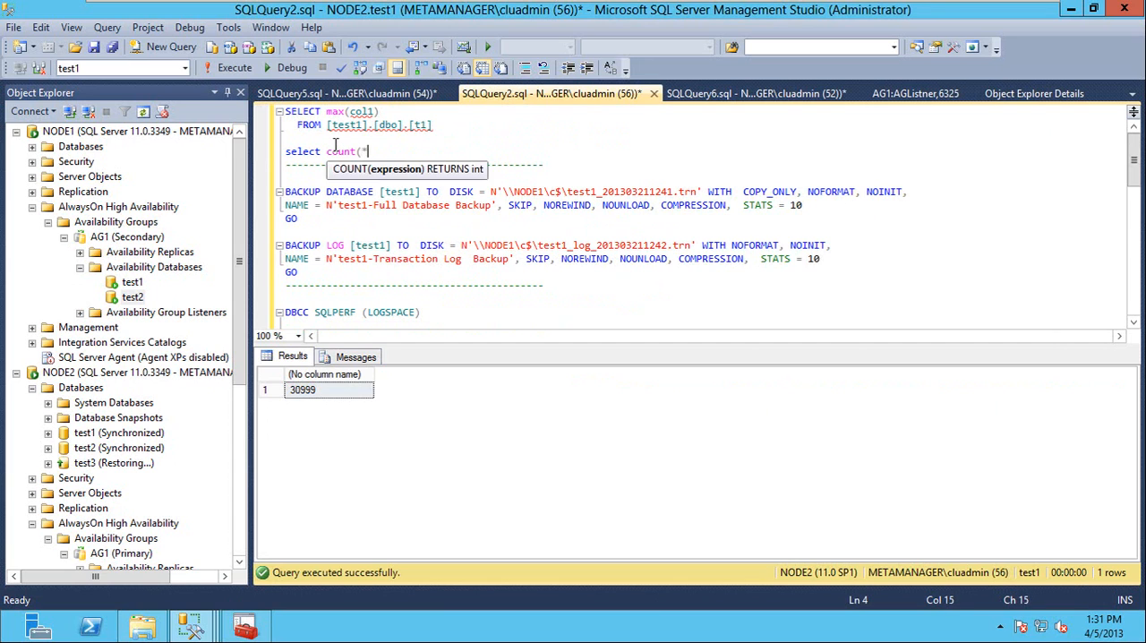
type("f")
Complete the count statement with [test1].[dbo].[t1] as its source table and run it on NODE2.
left_click(336, 140)
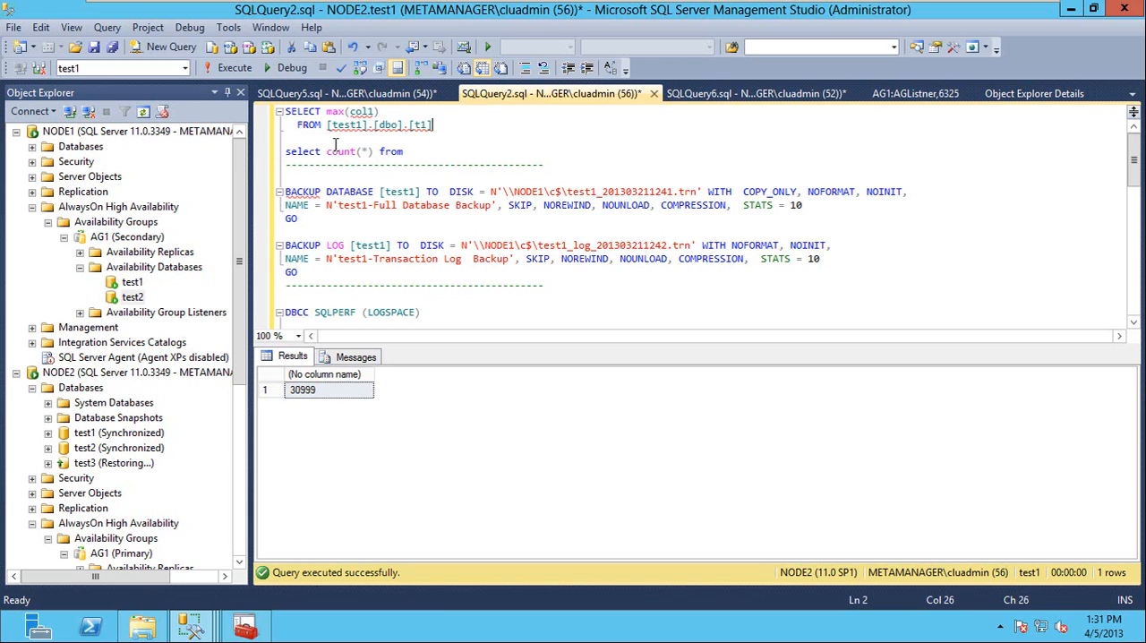
key("shift+Home")
key("ctrl+shift+Right")
key("Down")
key("Down")
key("ctrl+v")
key("Return")
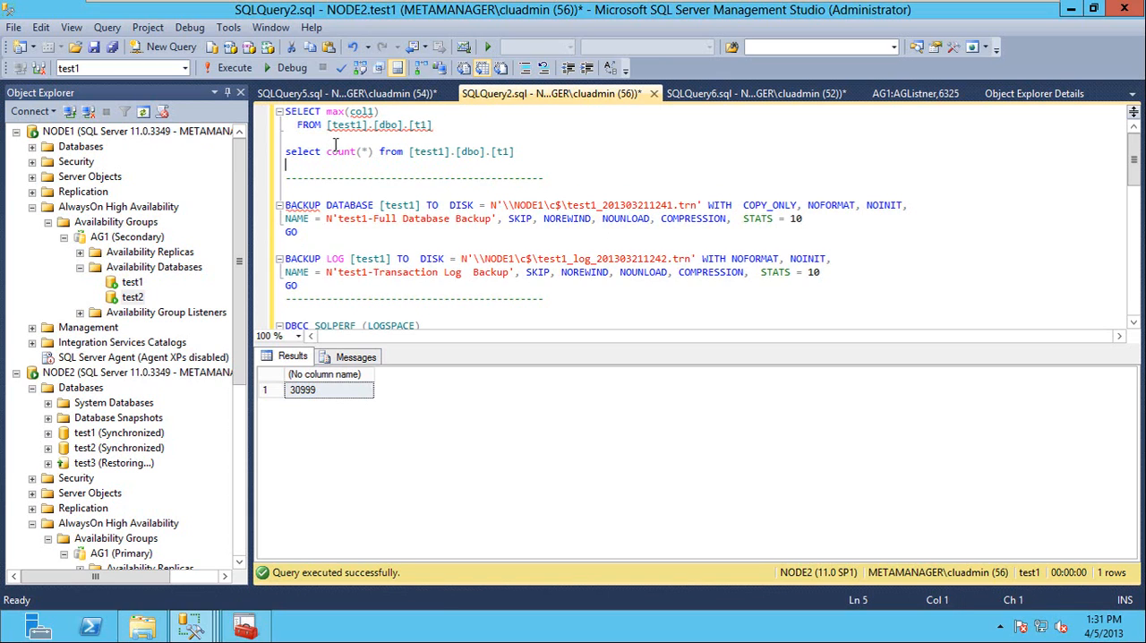
key("shift+Up")
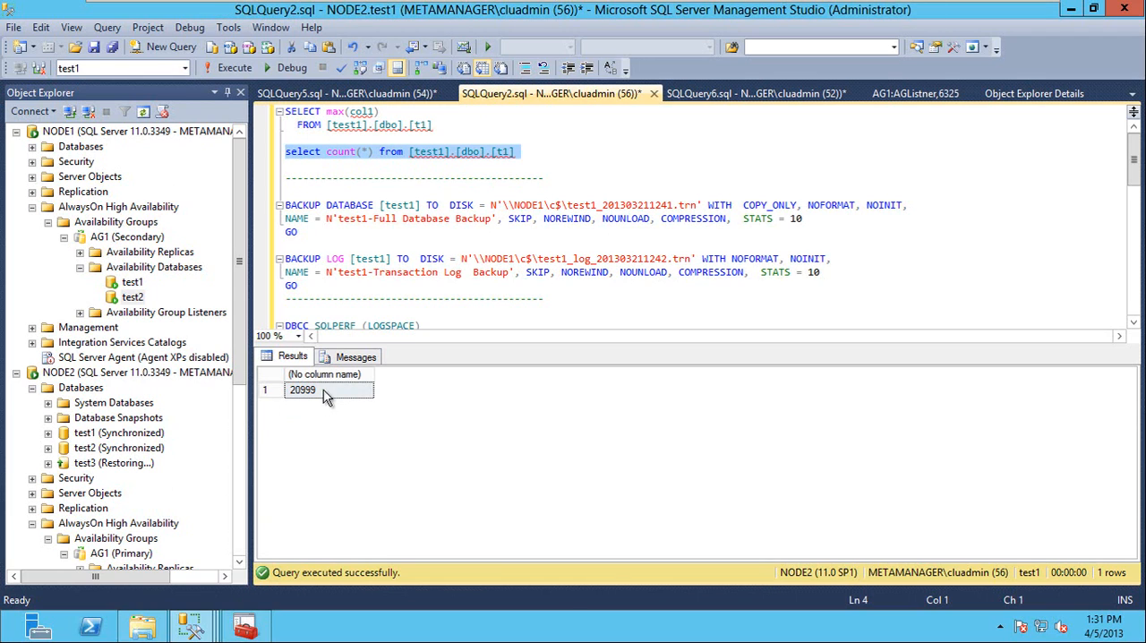
Copy the count query on [test1].[dbo].[t1] from the NODE2 script into the NODE1 script, below the max(col1) query, and run it there.
right_click(405, 159)
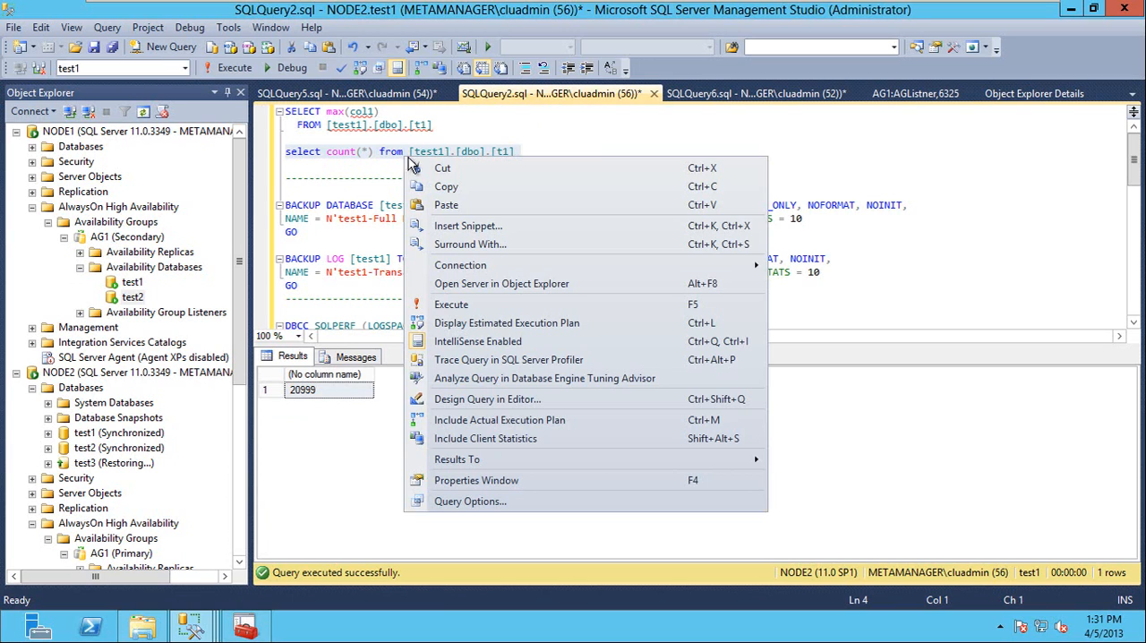
left_click(446, 186)
left_click(403, 94)
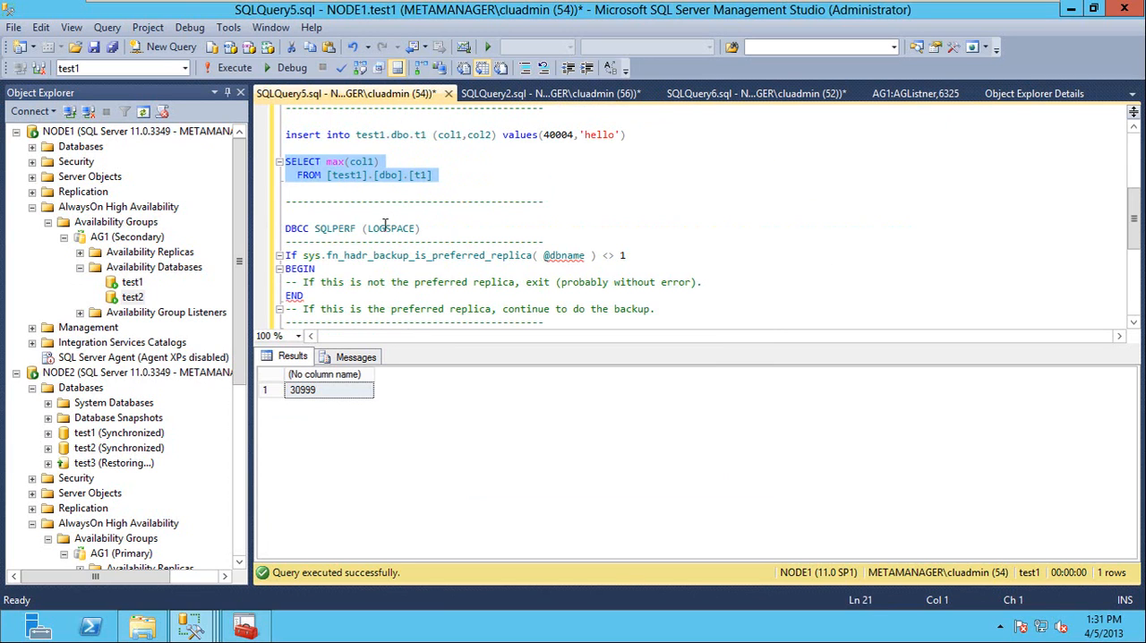
left_click(314, 198)
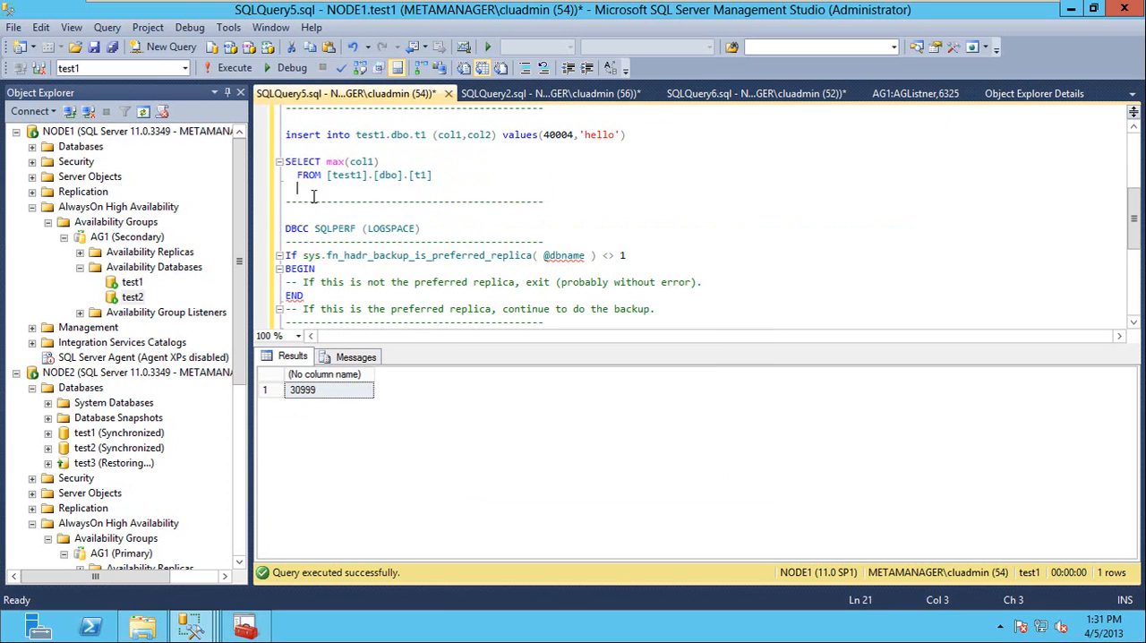
key("Home")
key("Return")
key("ctrl+v")
key("shift+Up")
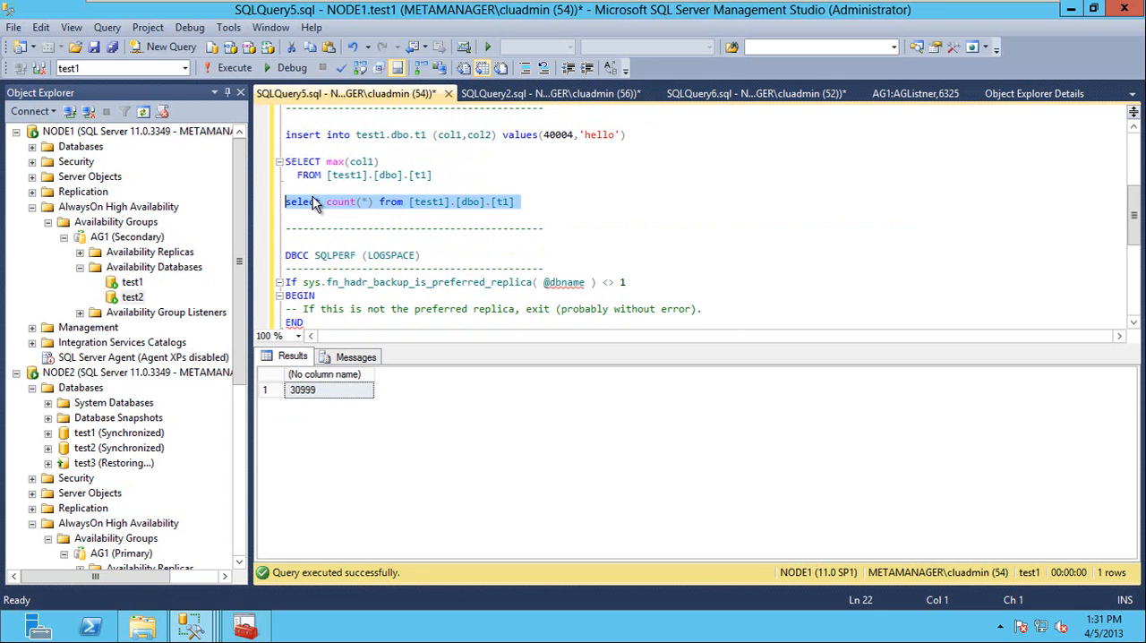
key("F5")
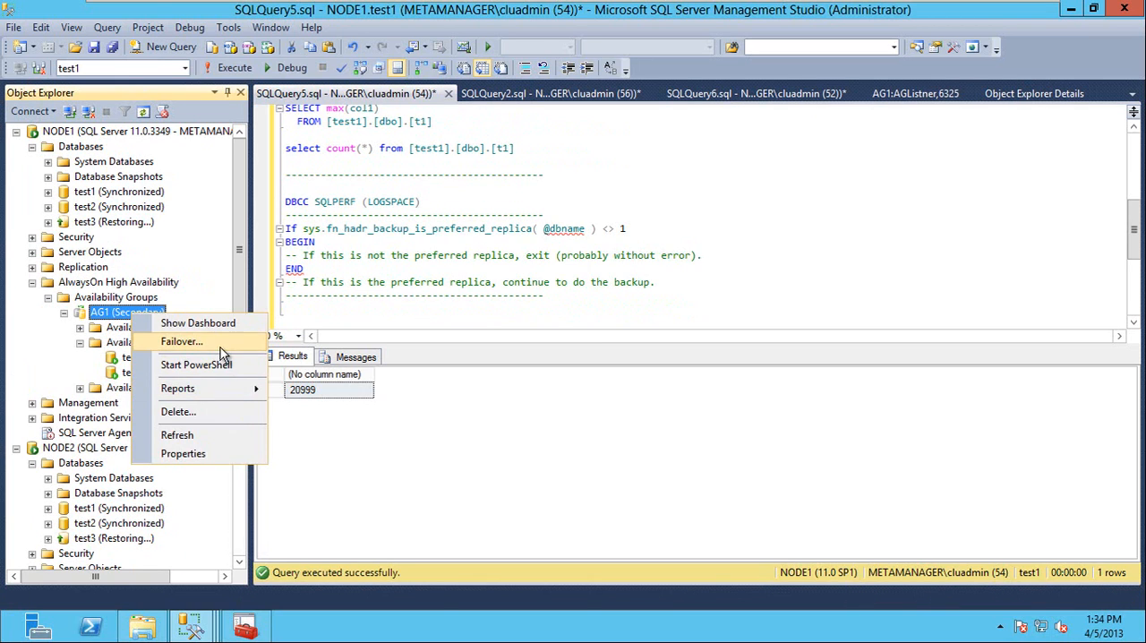
Fail over availability group AG1 with NODE1 as the new primary replica.
left_click(221, 347)
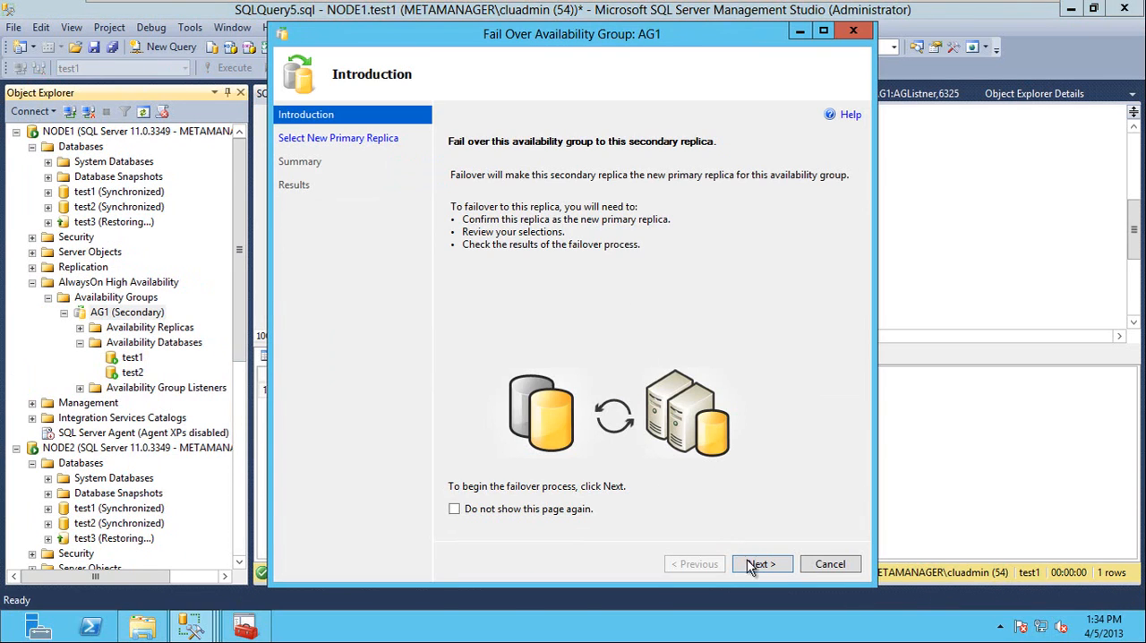
left_click(757, 563)
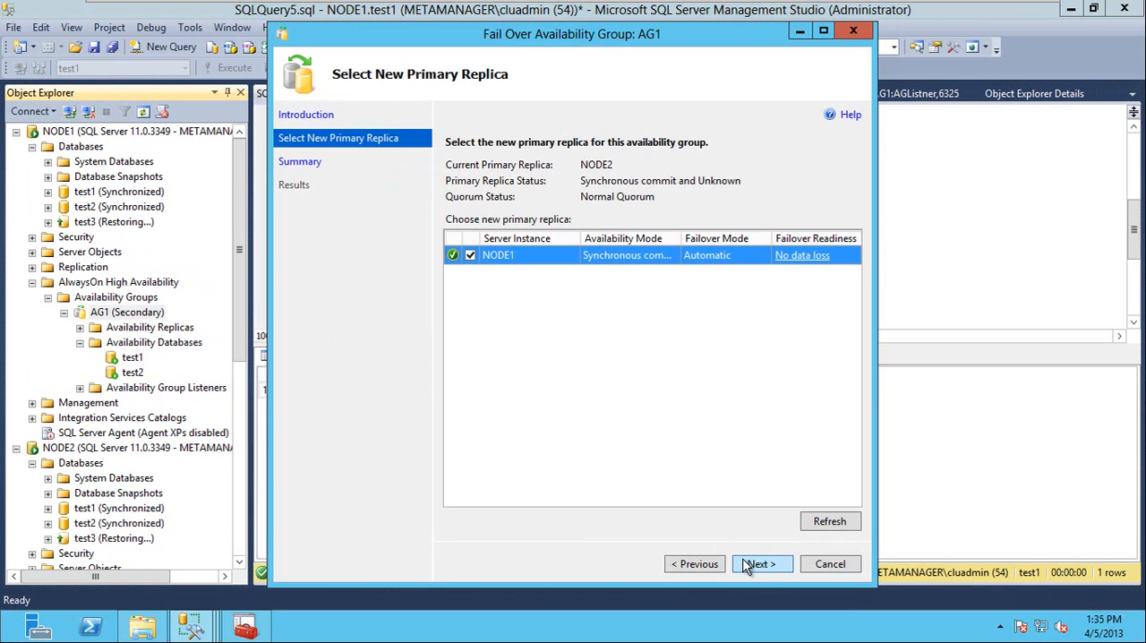
left_click(752, 563)
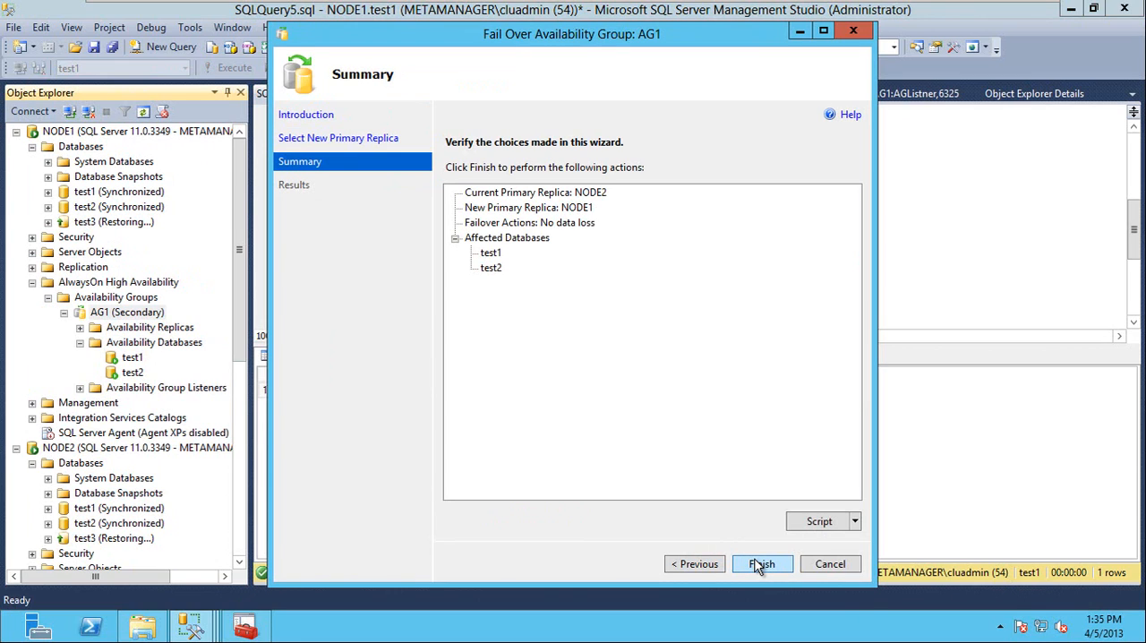
left_click(768, 565)
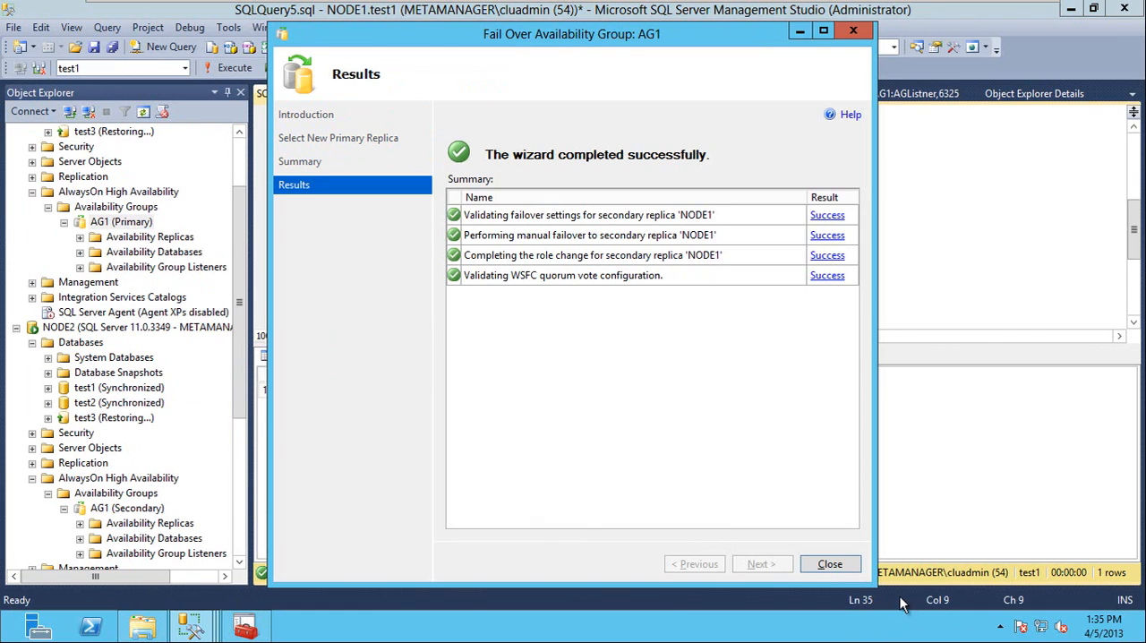
left_click(833, 565)
Run "restore database test3 with recovery" on NODE1, retrying it on a fresh connection, and remove the statement from the script.
type("d")
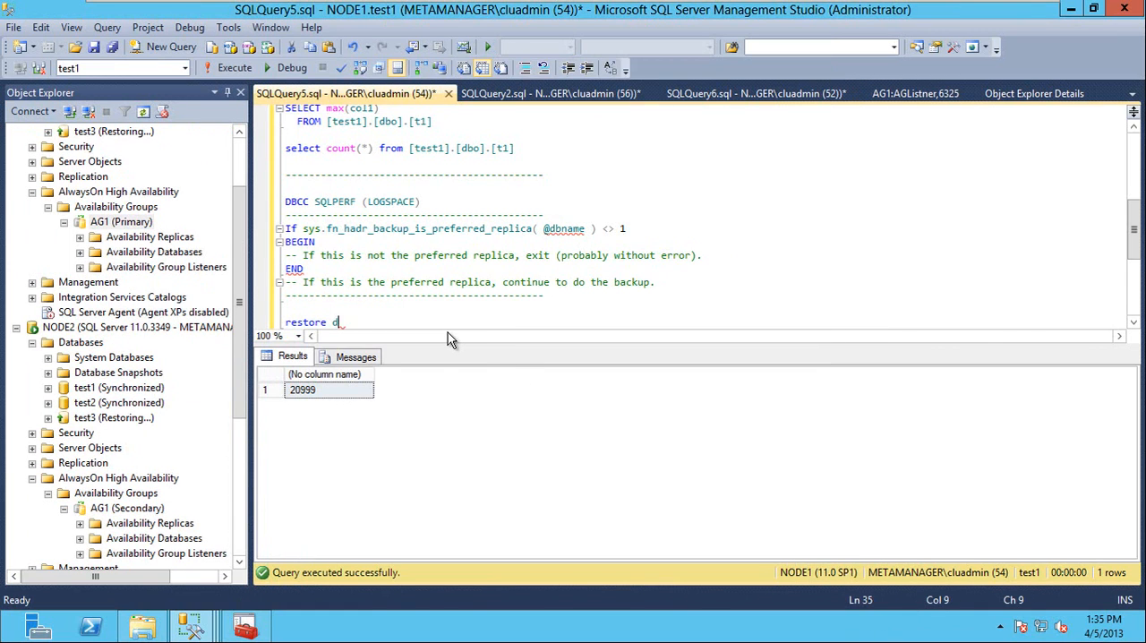
type("atabase test3 with recovery")
key("shift+Home")
key("F5")
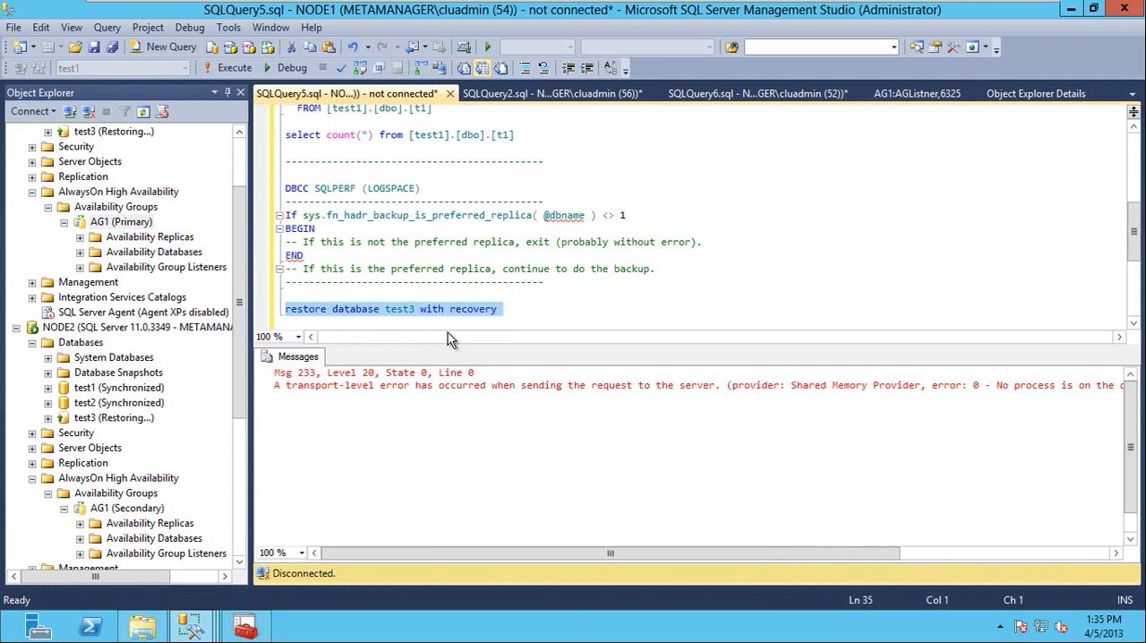
key("F5")
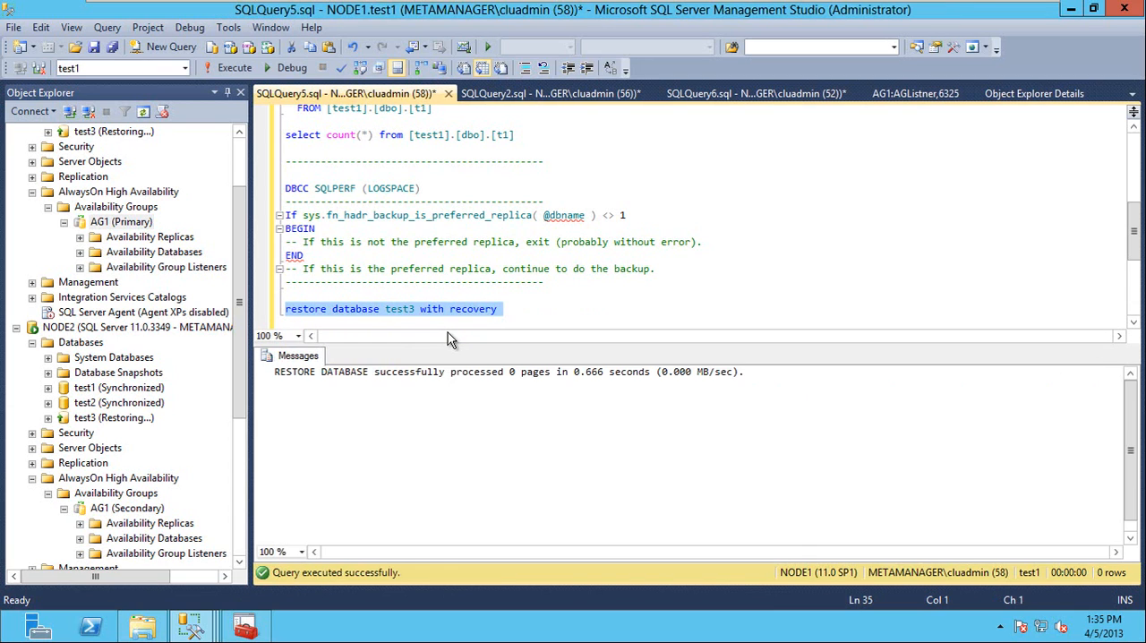
key("Delete")
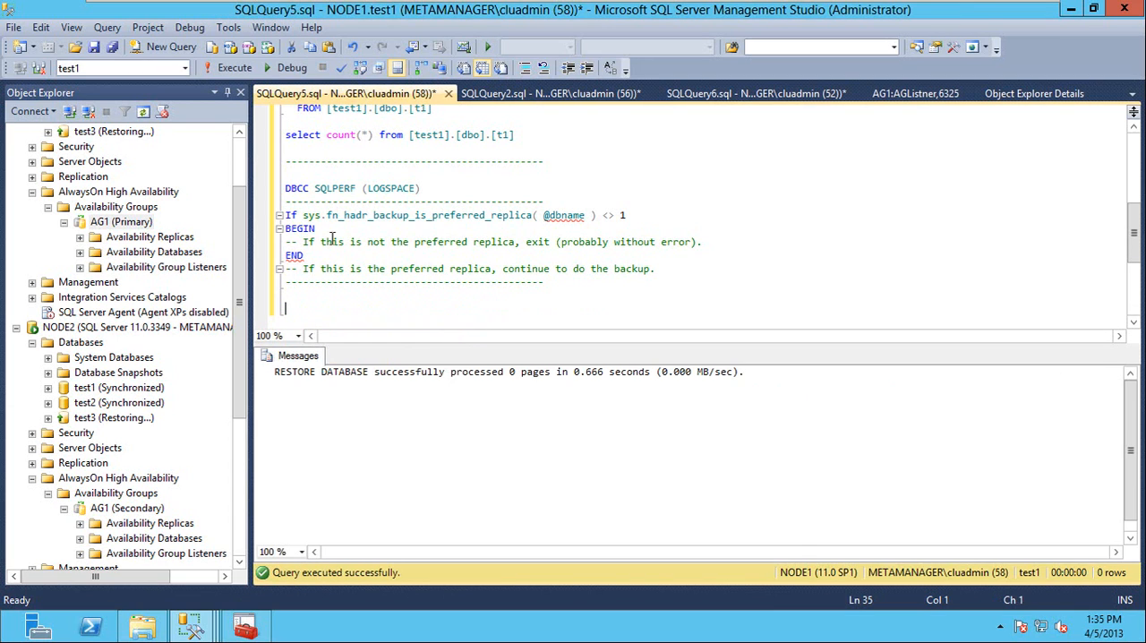
Start adding a database to availability group AG1 on NODE1 and choose test3 as the database.
left_click(240, 167)
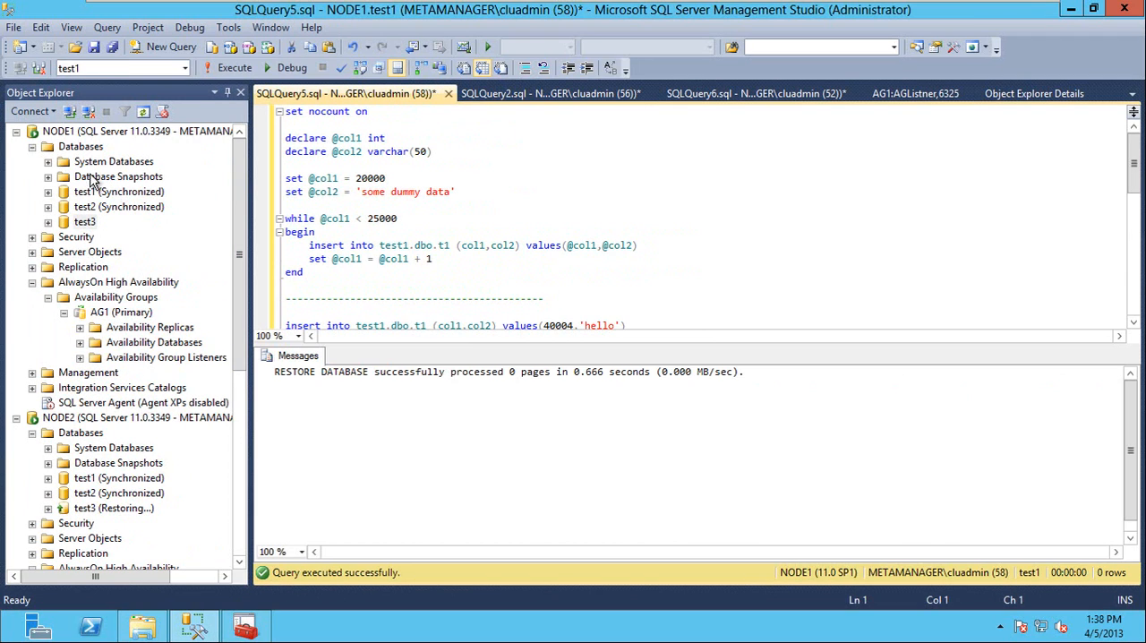
left_click(87, 223)
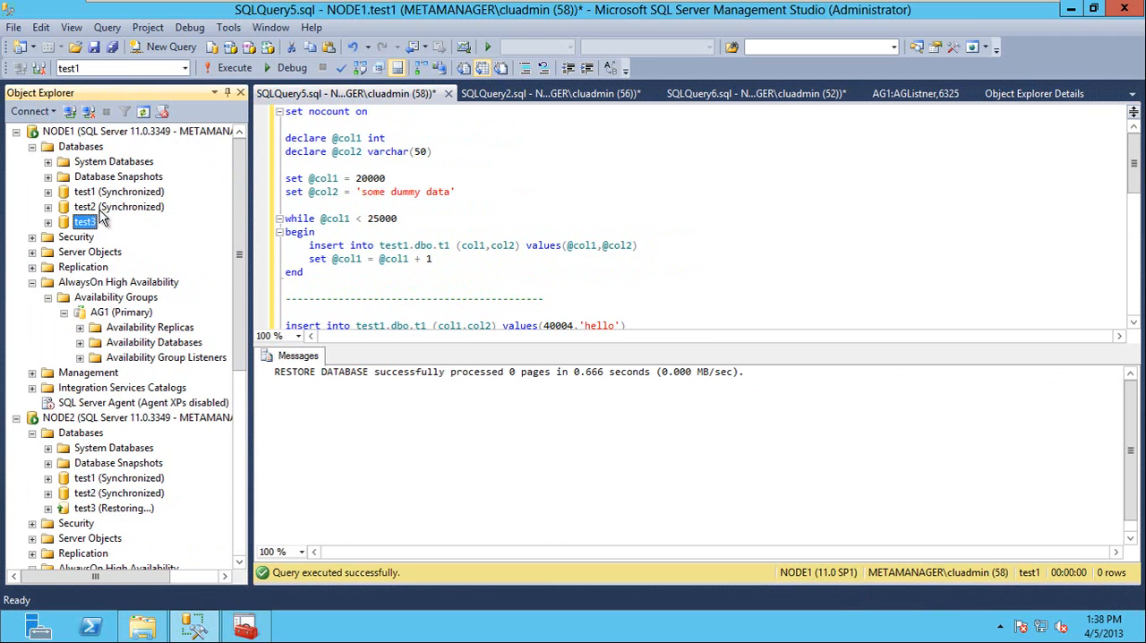
left_click(66, 224)
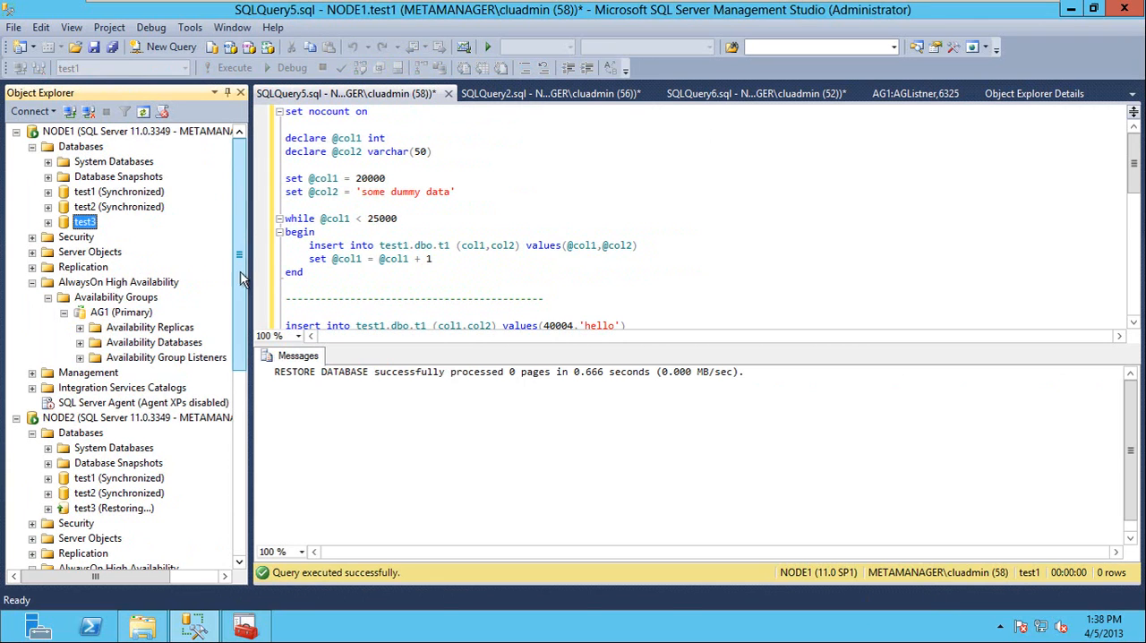
left_click_drag(239, 273, 239, 469)
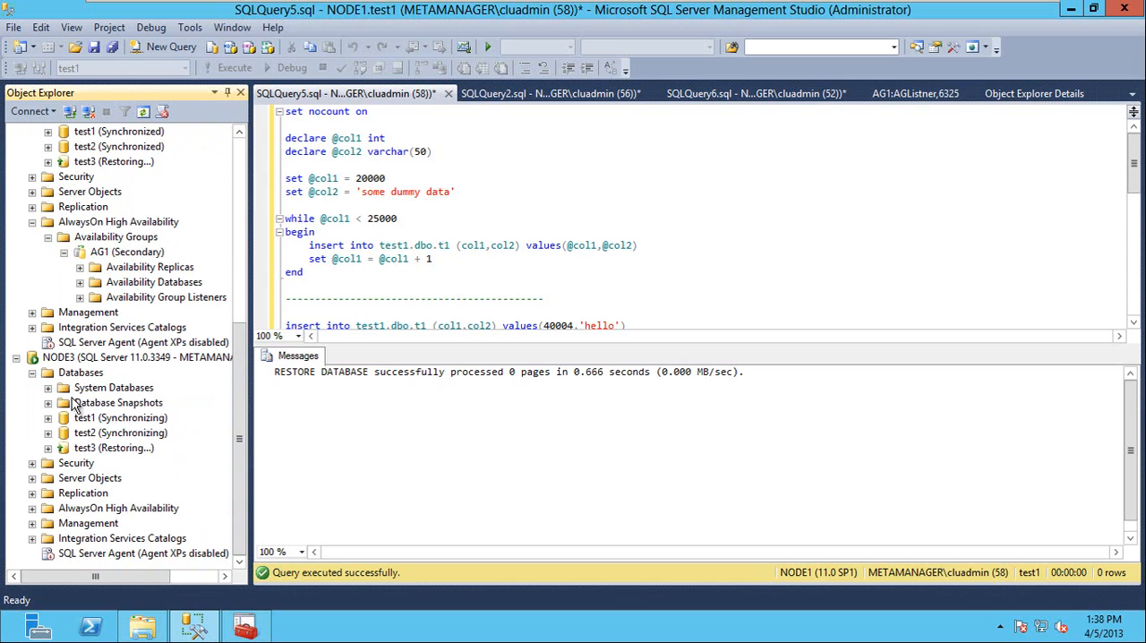
left_click(242, 199)
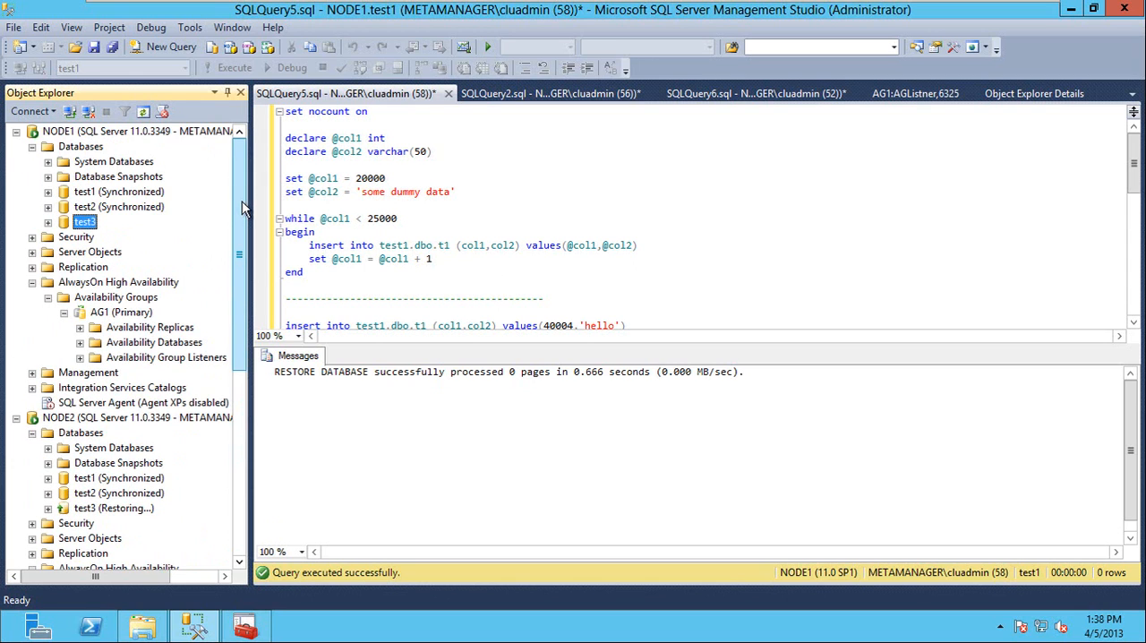
left_click_drag(242, 215, 226, 354)
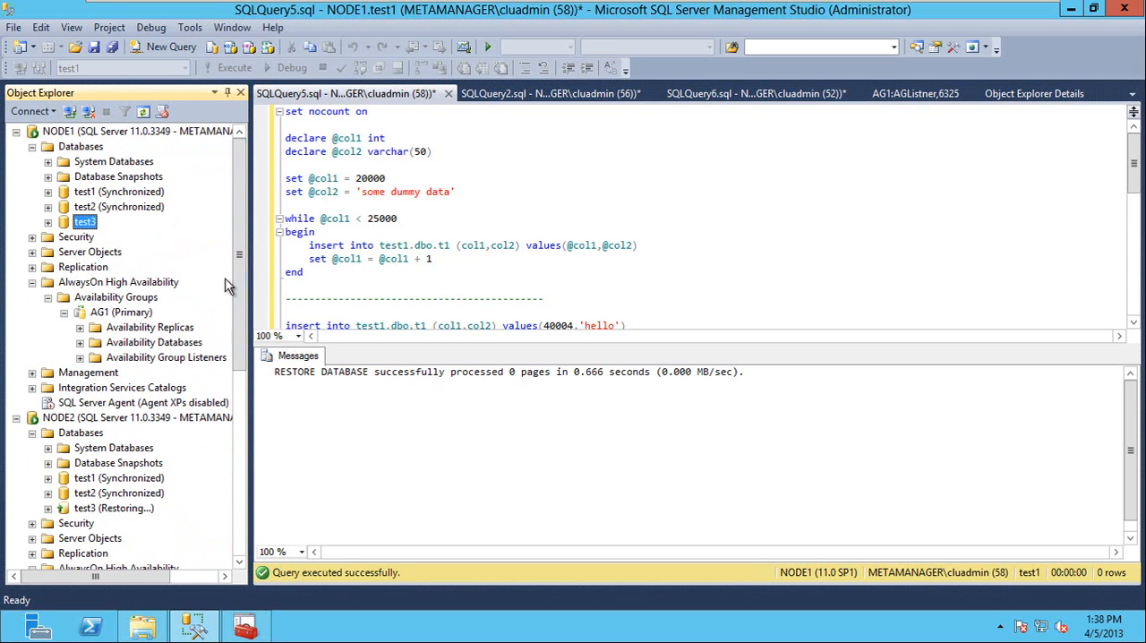
right_click(122, 312)
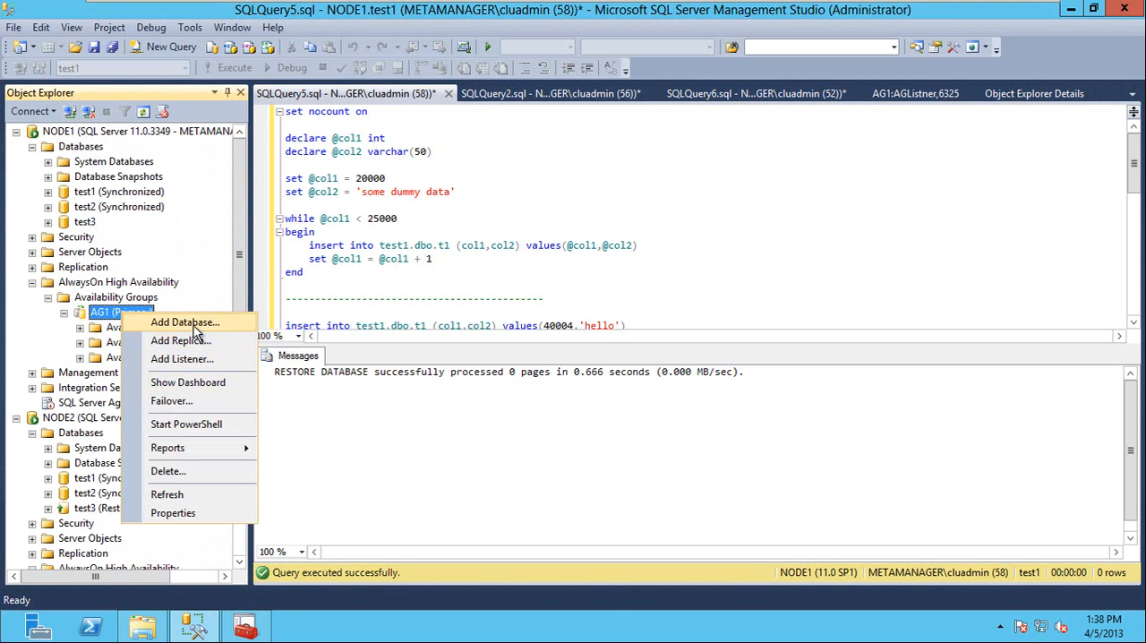
left_click(193, 324)
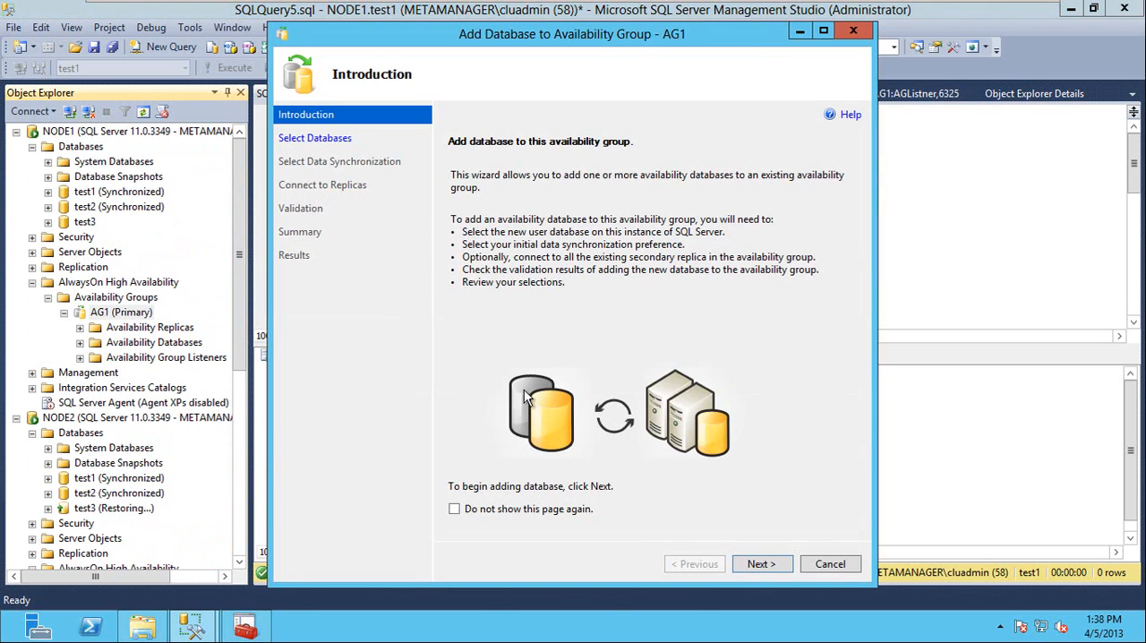
left_click(564, 510)
left_click(760, 564)
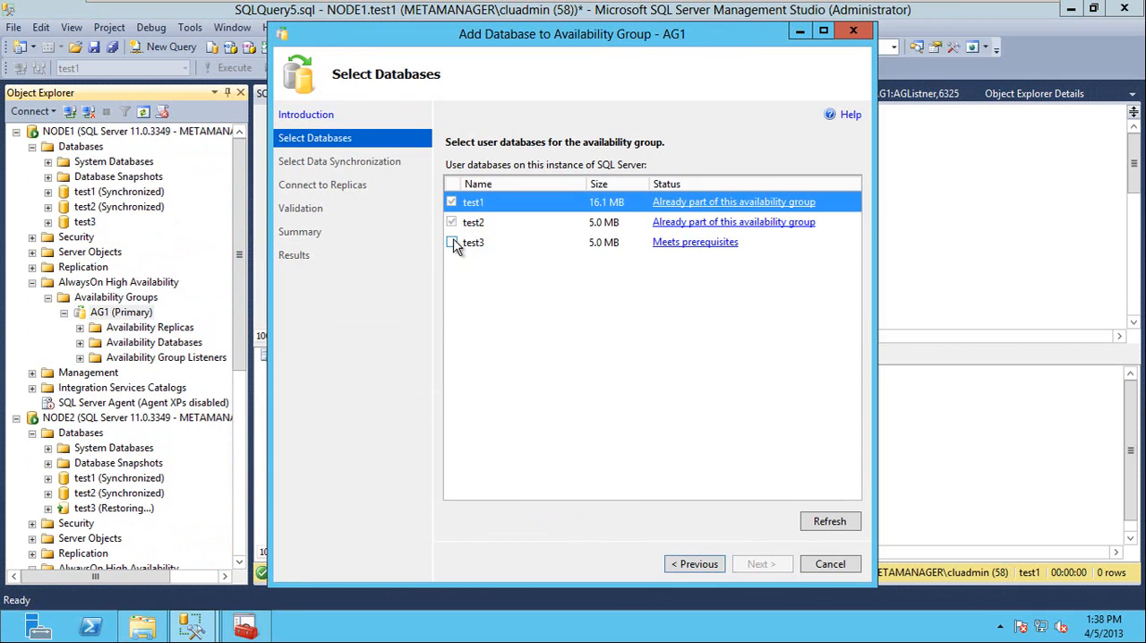
left_click(453, 242)
left_click(759, 564)
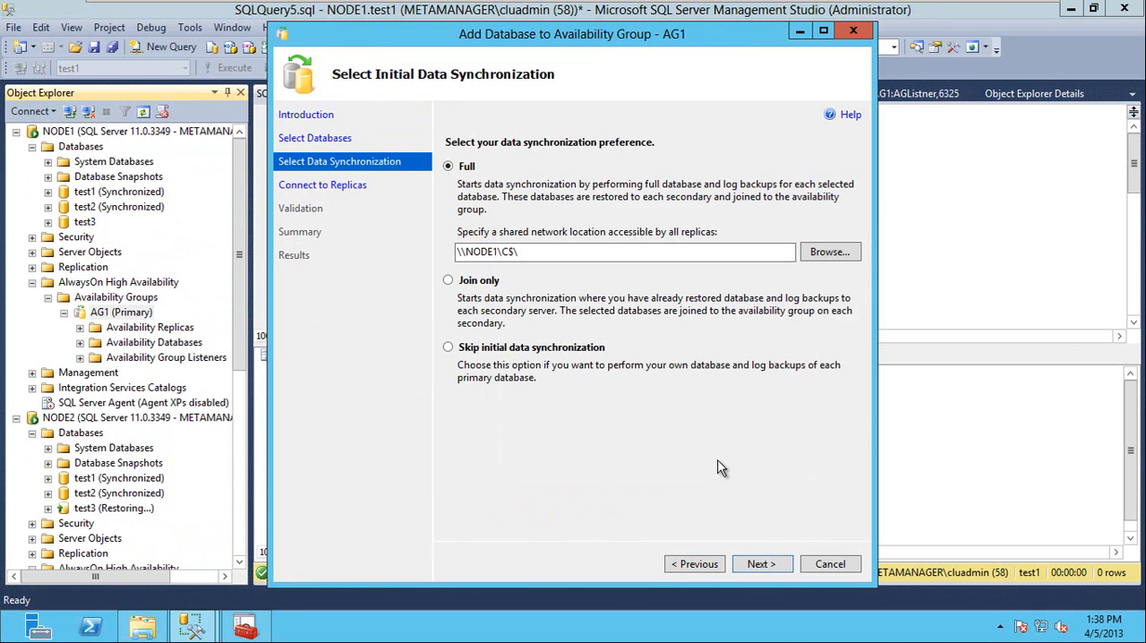
Skip initial data synchronization and finish adding test3 to AG1.
left_click(450, 350)
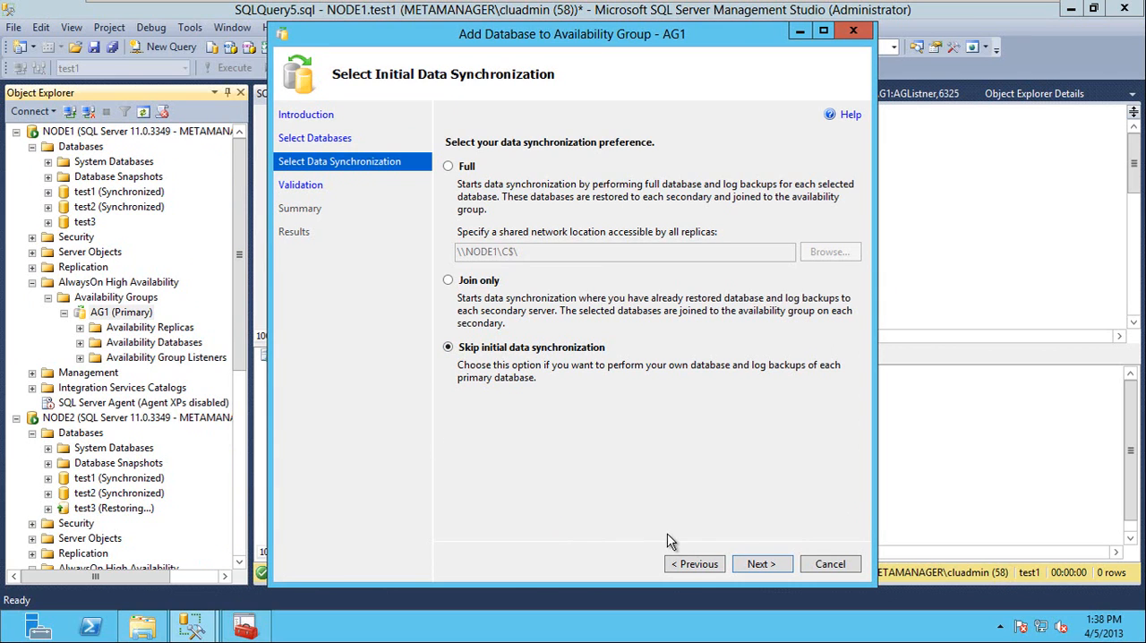
left_click(754, 563)
left_click(760, 564)
left_click(761, 565)
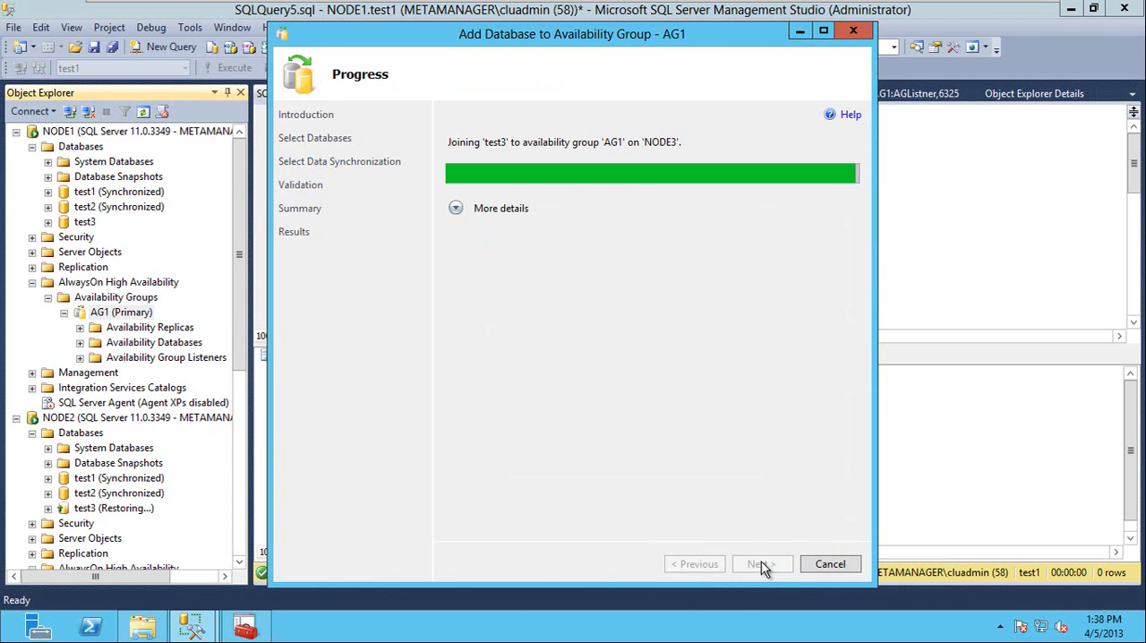
left_click(815, 566)
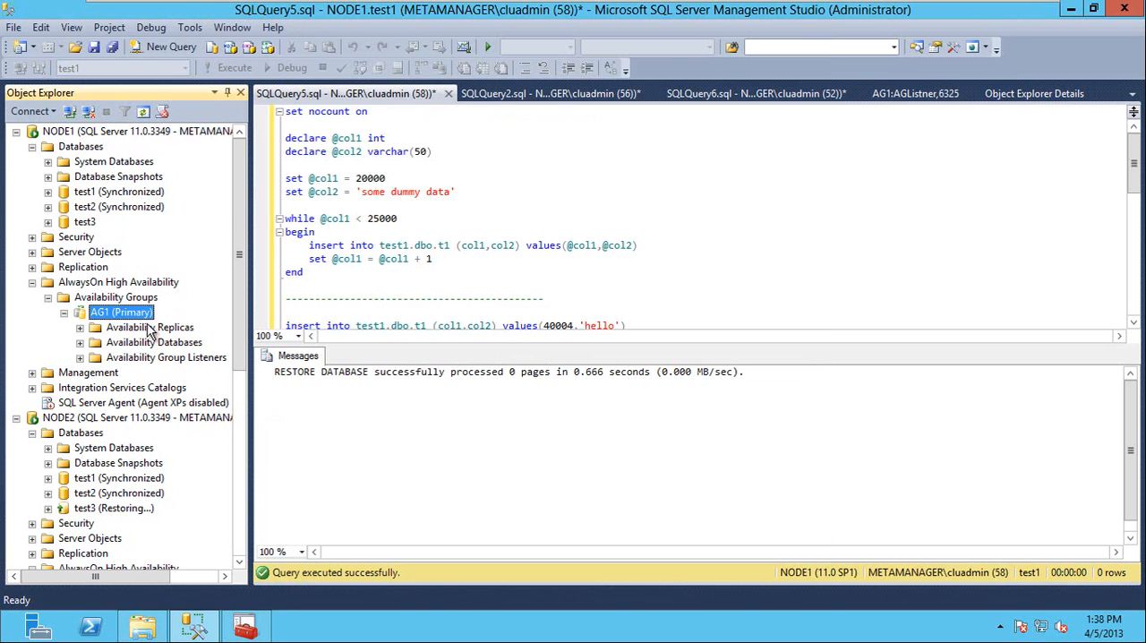
List AG1's availability databases on NODE1 and NODE2, refreshing the NODE2 list, to check for test3.
double_click(138, 344)
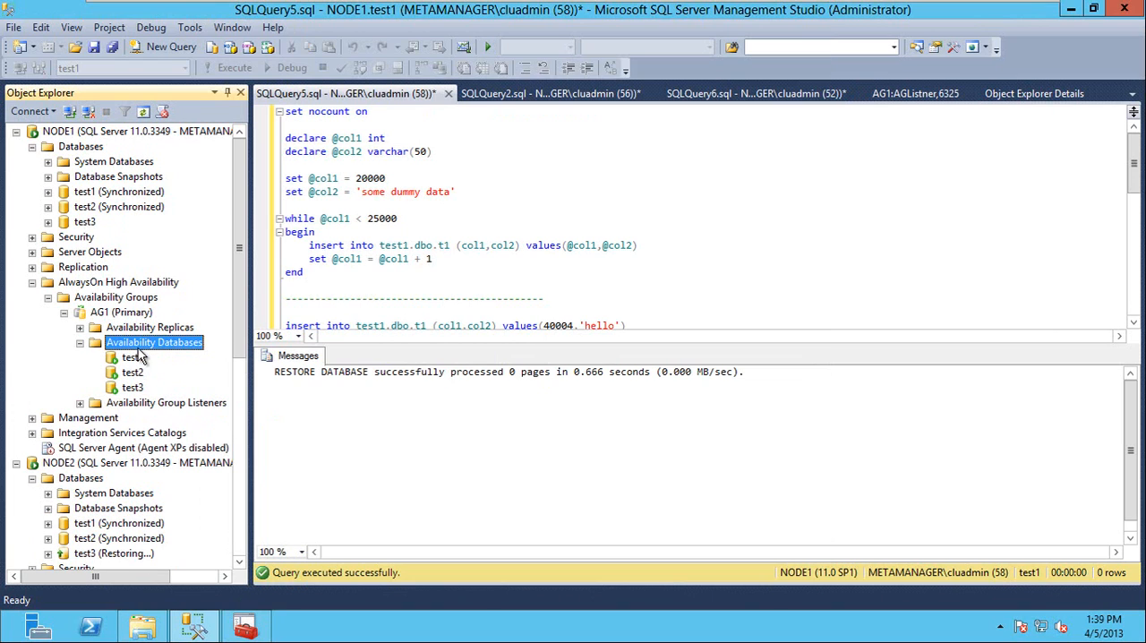
scroll(155, 376, "down", 7)
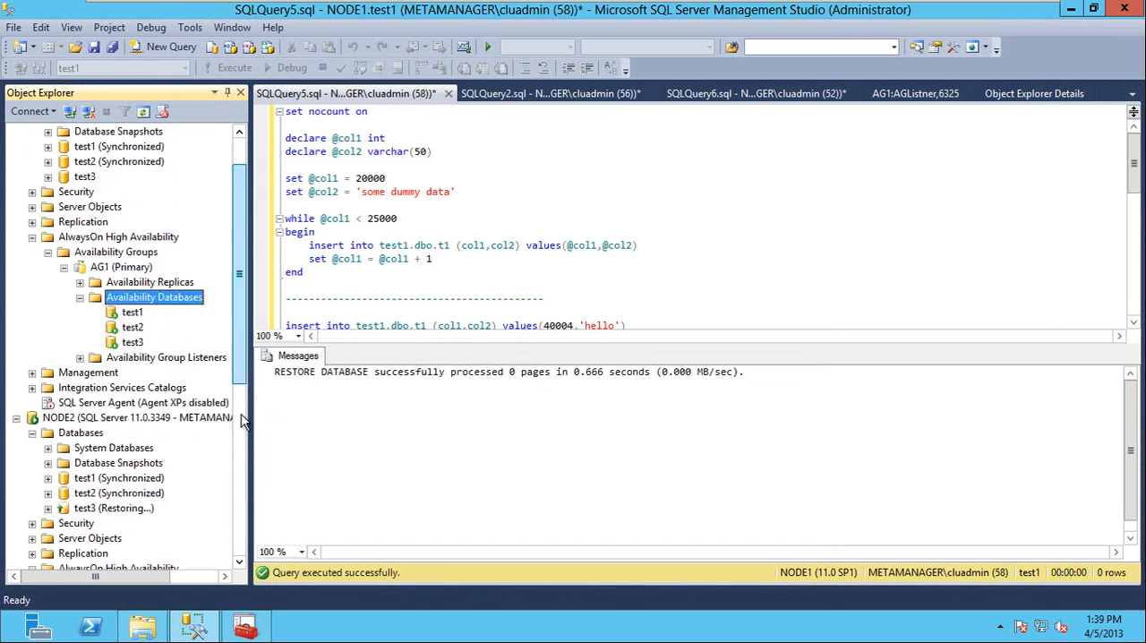
double_click(155, 375)
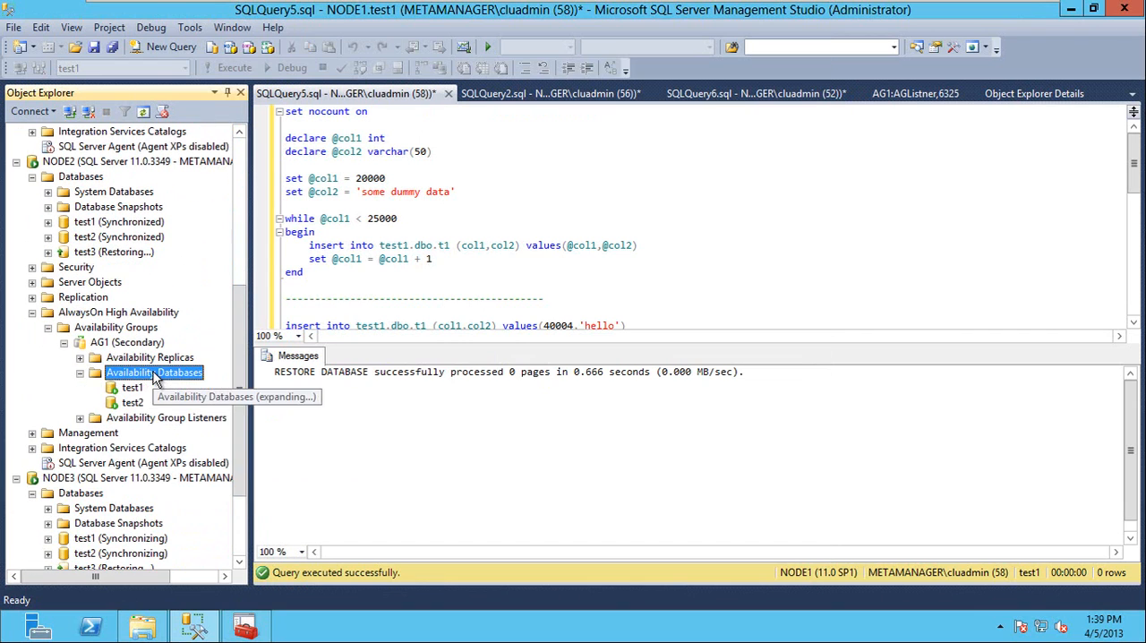
right_click(155, 375)
left_click(204, 429)
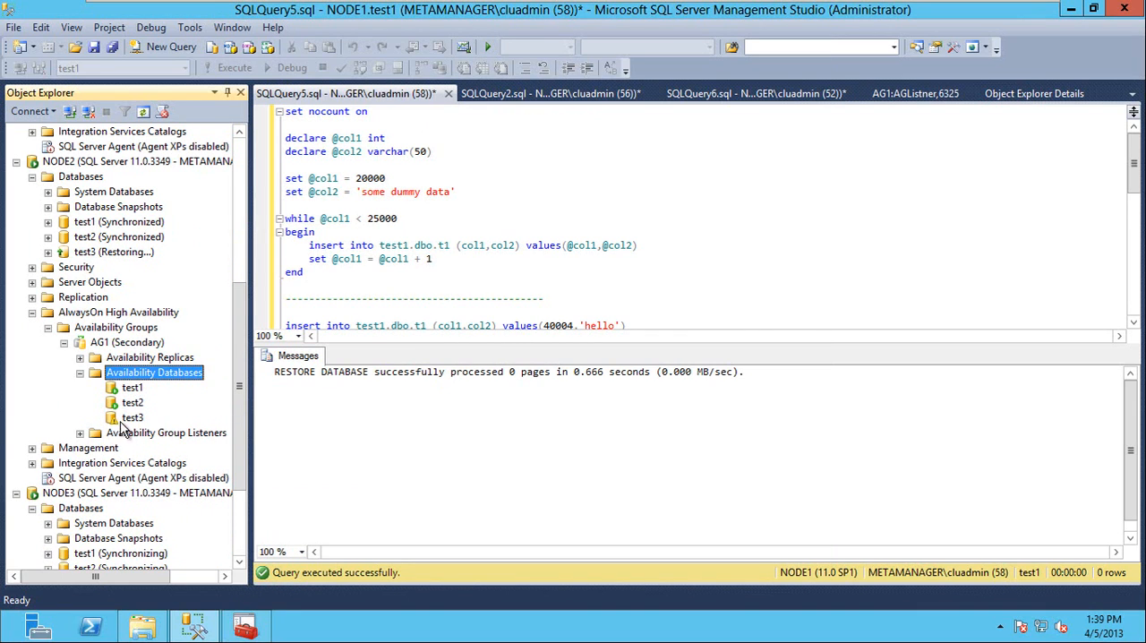
Resume data movement for the test1 availability database in AG1 on NODE3.
left_click_drag(241, 421, 233, 560)
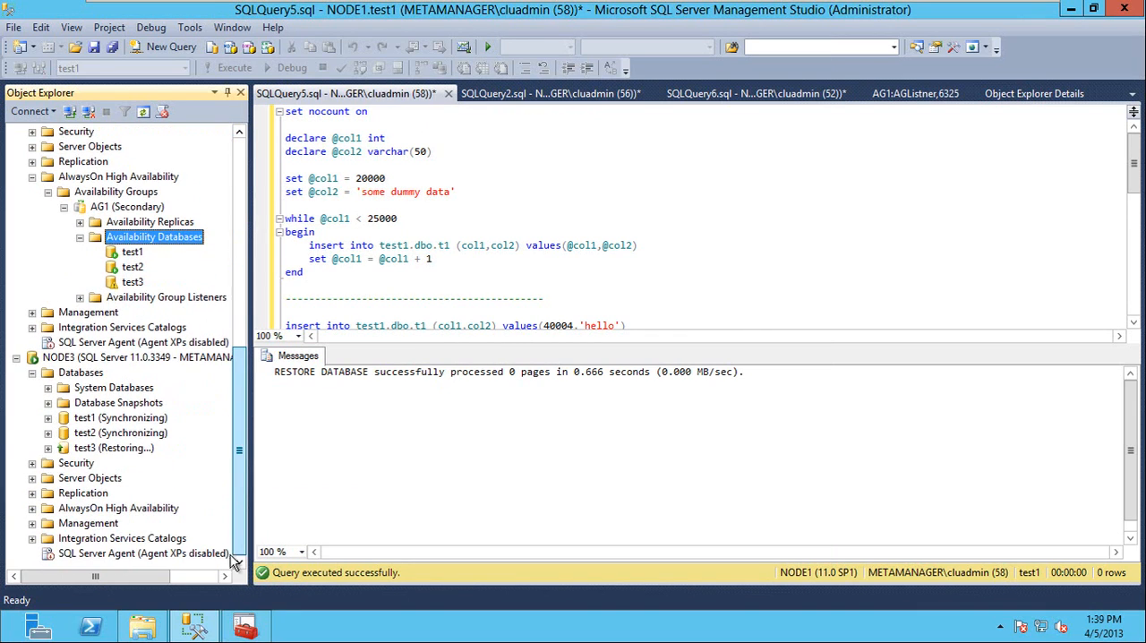
double_click(85, 508)
double_click(103, 523)
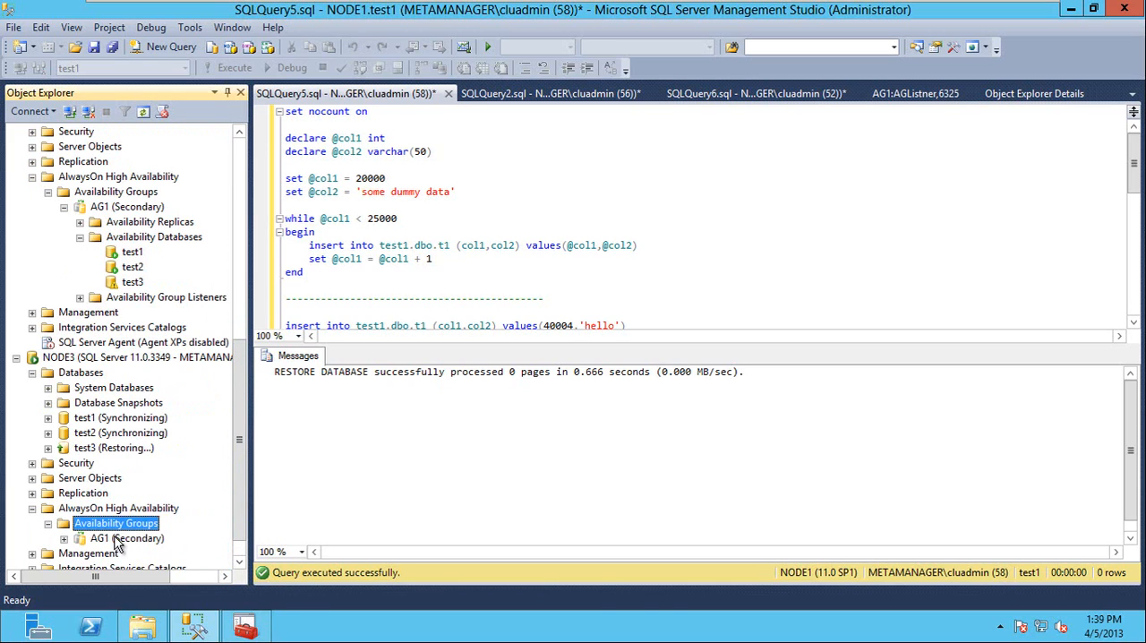
double_click(116, 538)
double_click(119, 540)
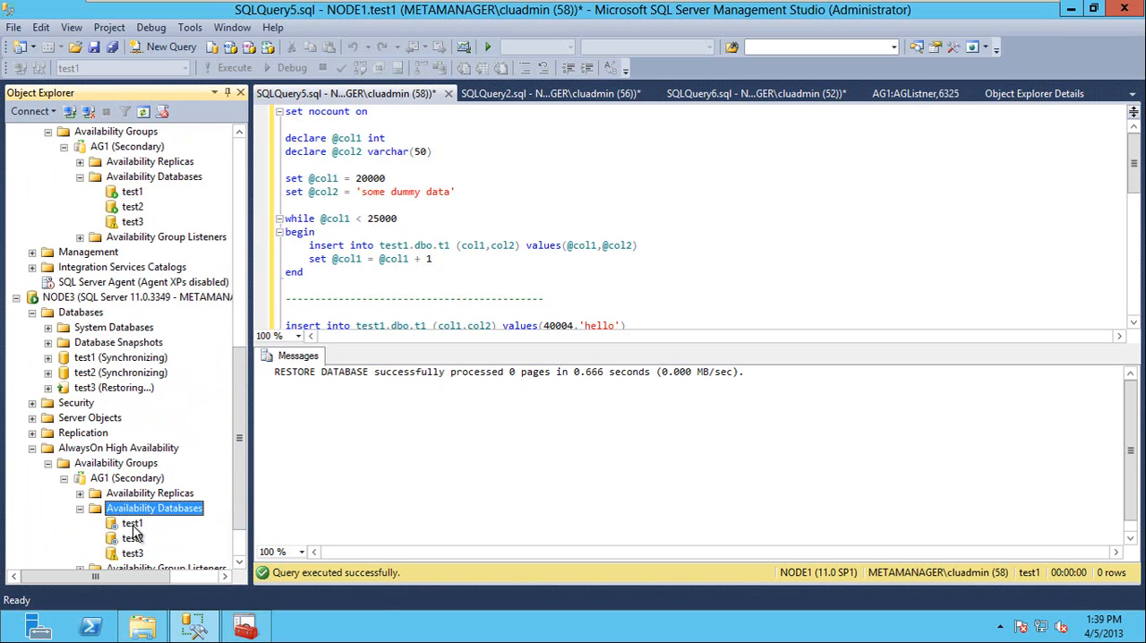
right_click(133, 526)
left_click(224, 512)
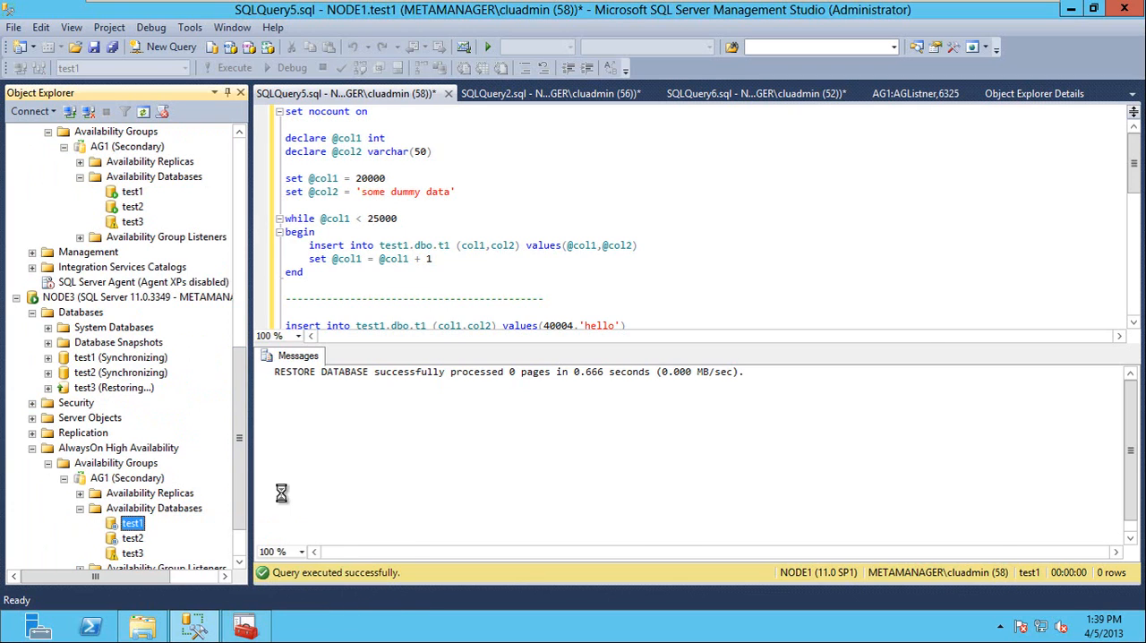
left_click(750, 548)
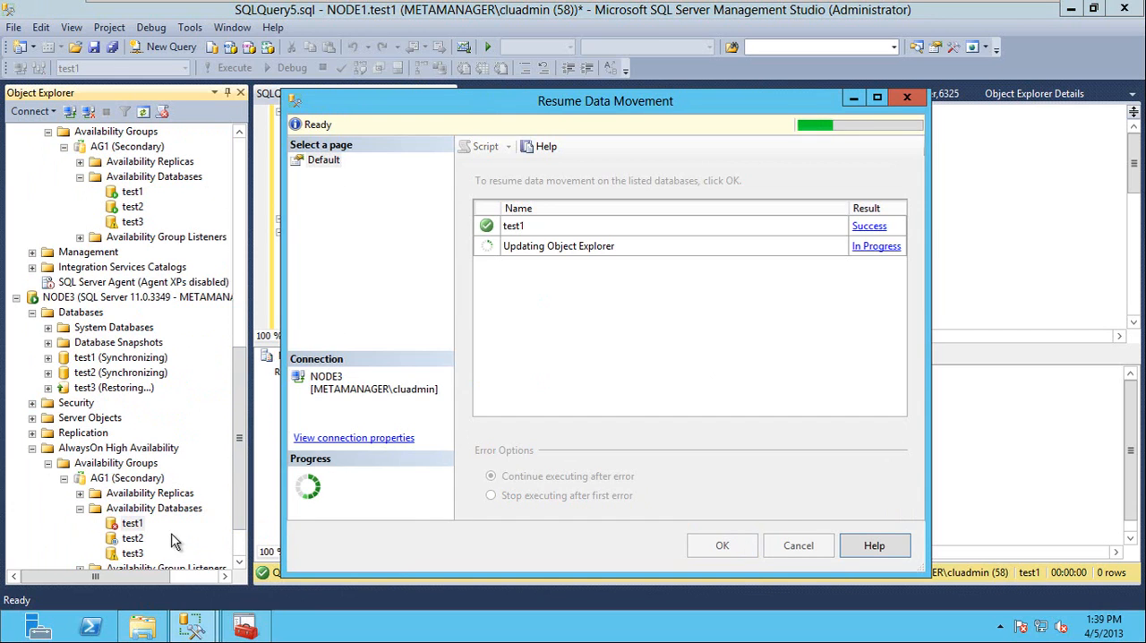
Resume data movement for the test2 availability database in AG1 on NODE3.
right_click(136, 538)
left_click(235, 515)
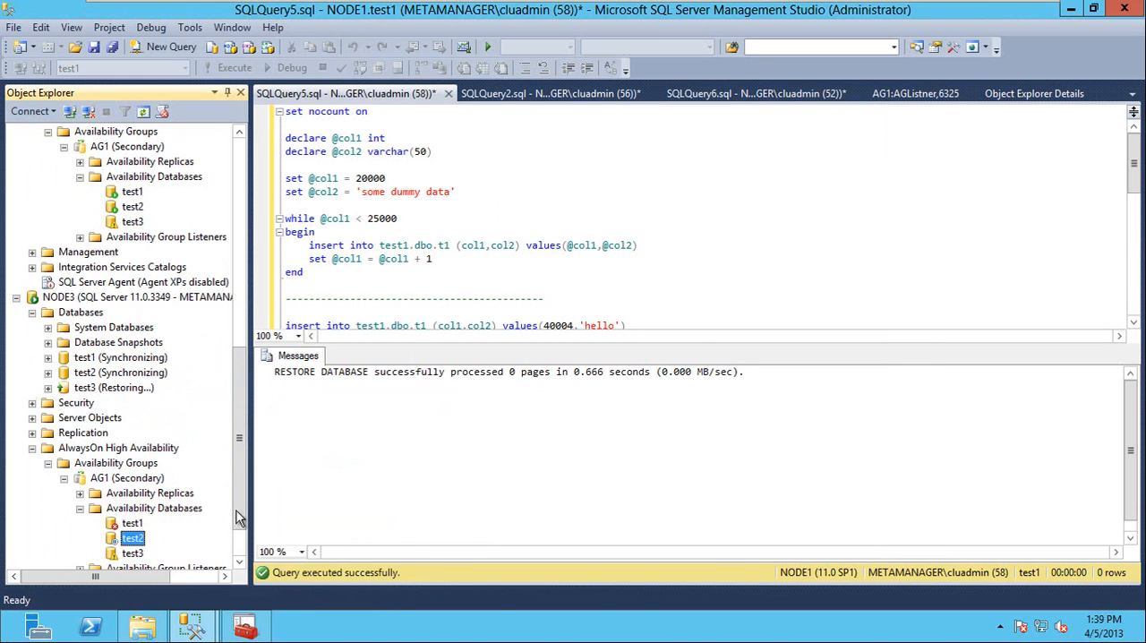
left_click(722, 545)
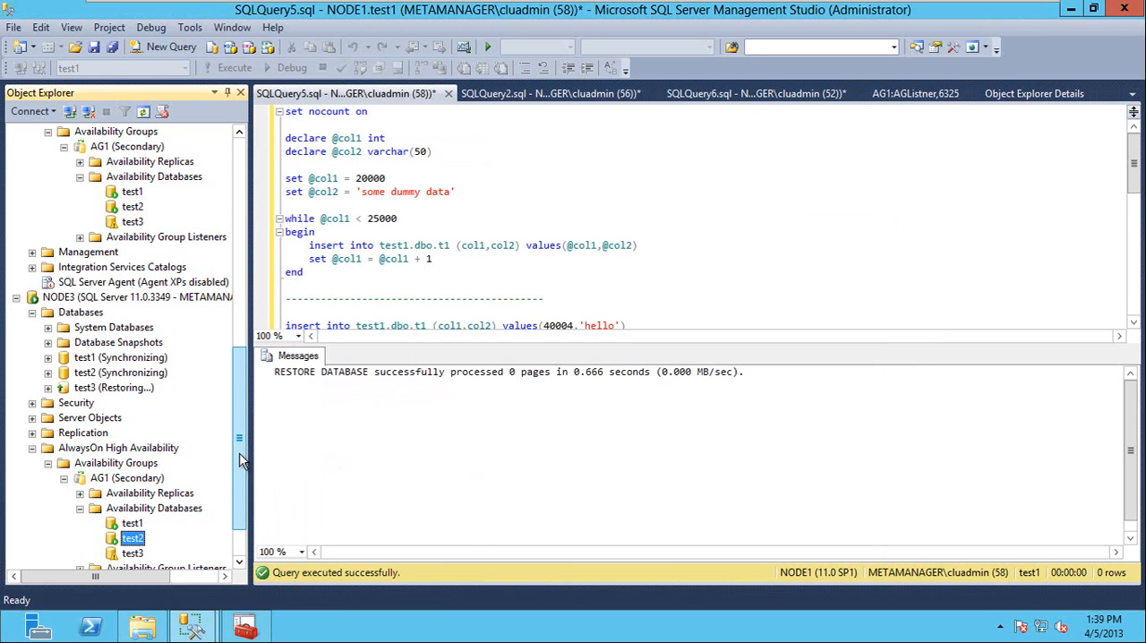
List the tables in the test3 database on NODE1 and collapse the database again.
left_click_drag(240, 460, 242, 161)
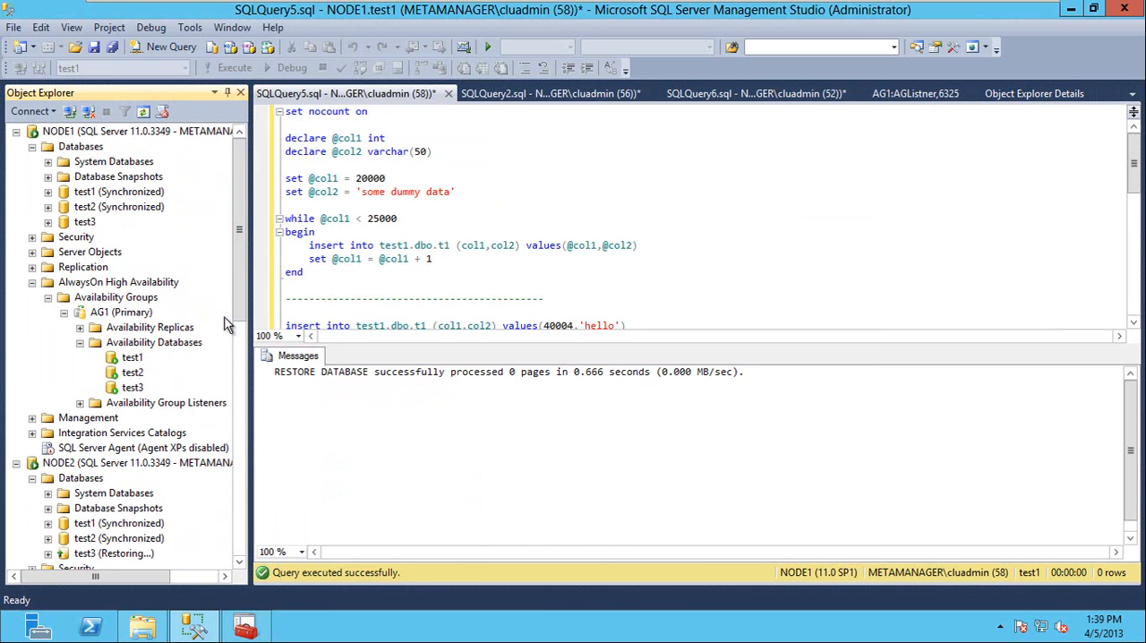
double_click(83, 223)
double_click(80, 251)
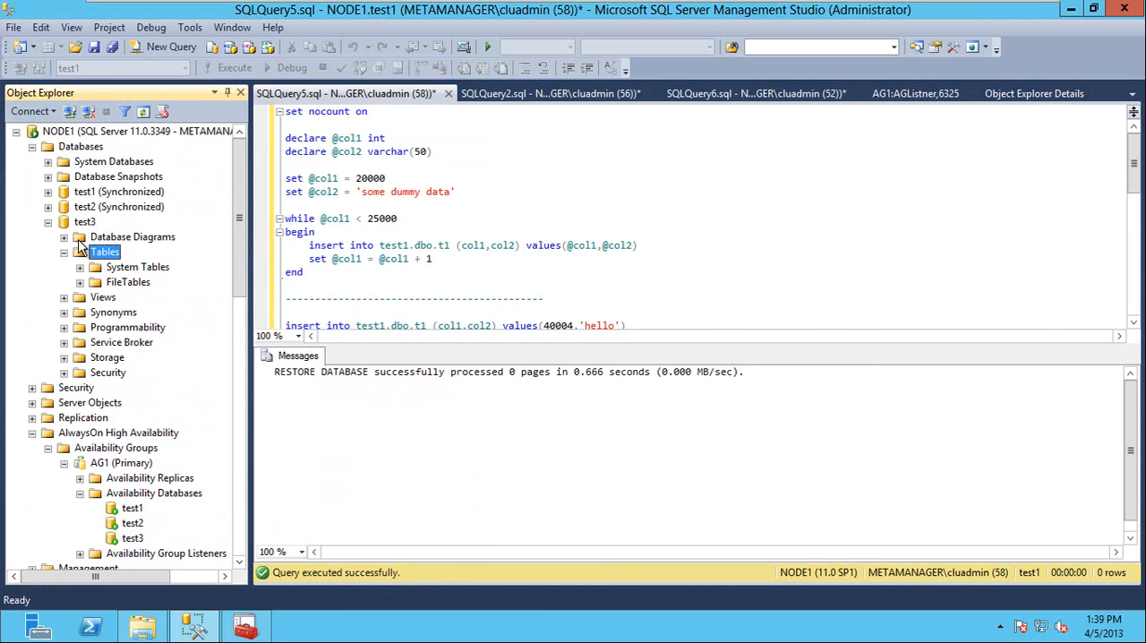
left_click(64, 252)
left_click(47, 223)
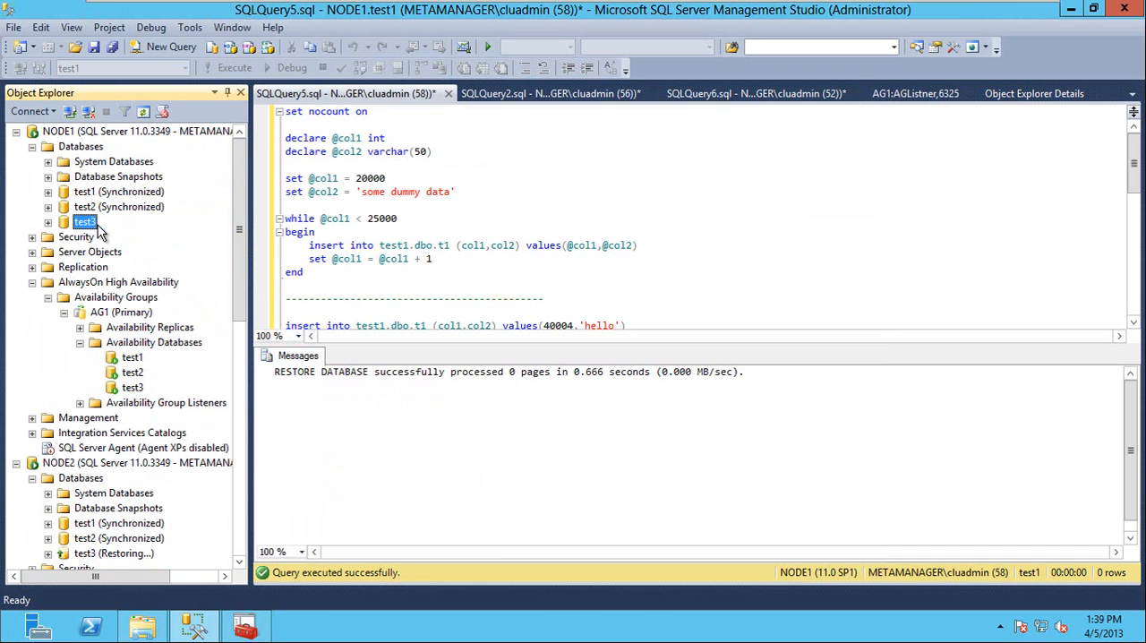
left_click(333, 192)
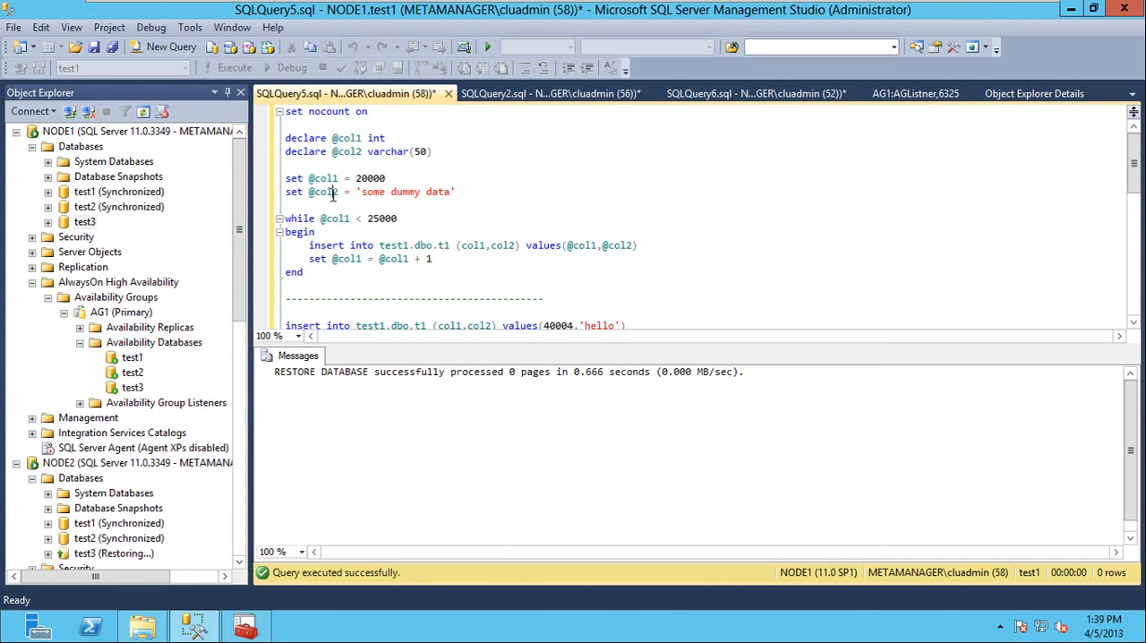
Start a new table in the test3 database on NODE1 with an int column named col1.
double_click(83, 223)
double_click(108, 253)
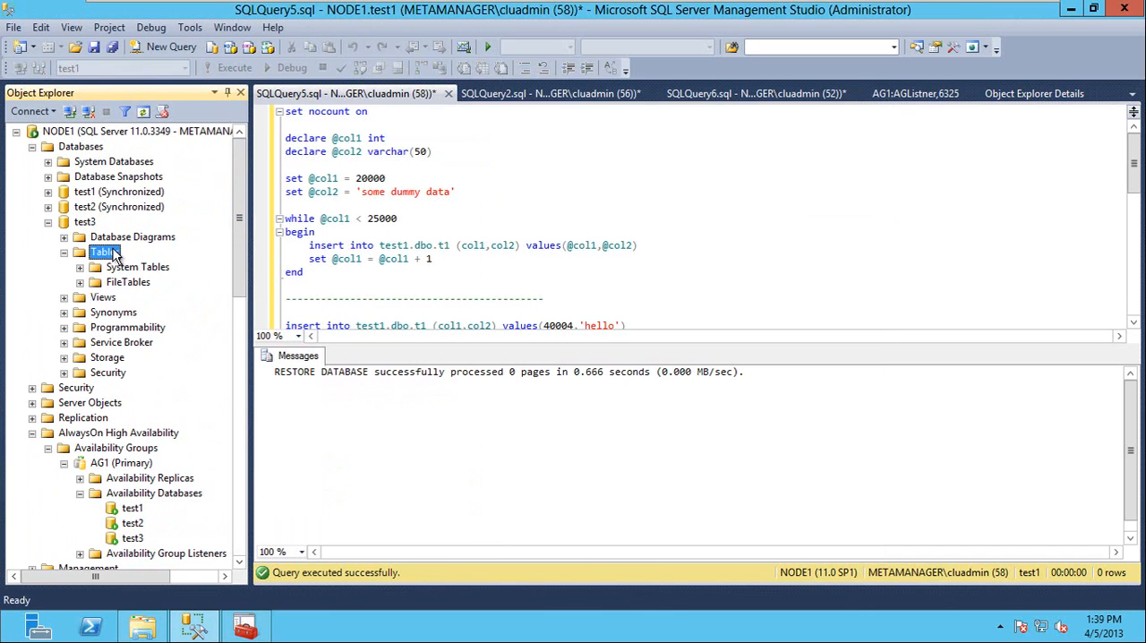
right_click(114, 253)
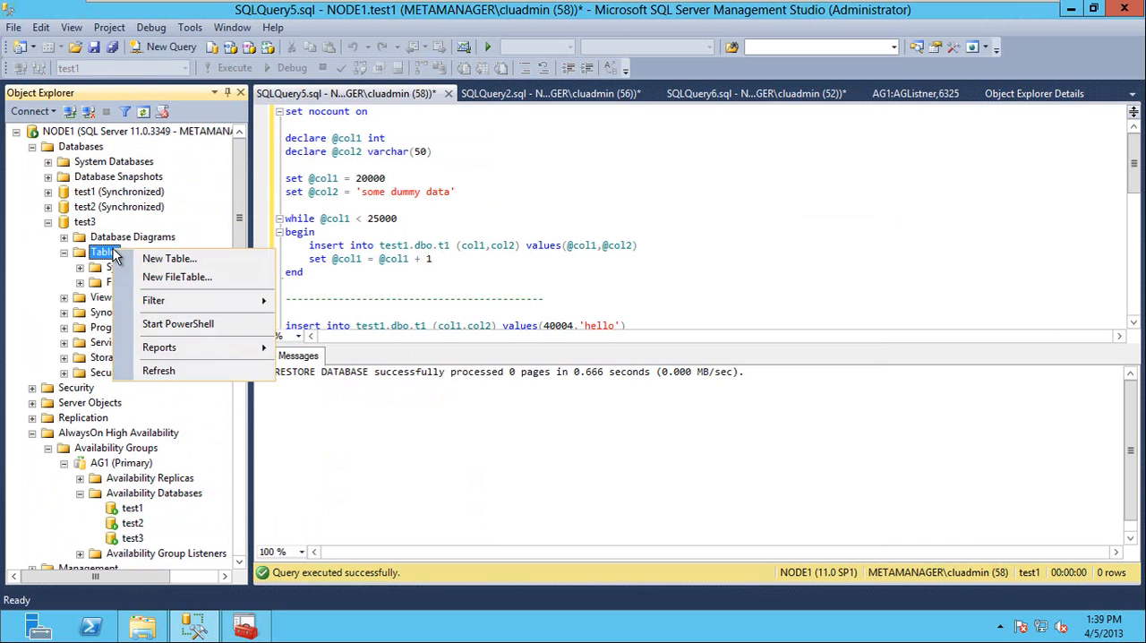
left_click(213, 262)
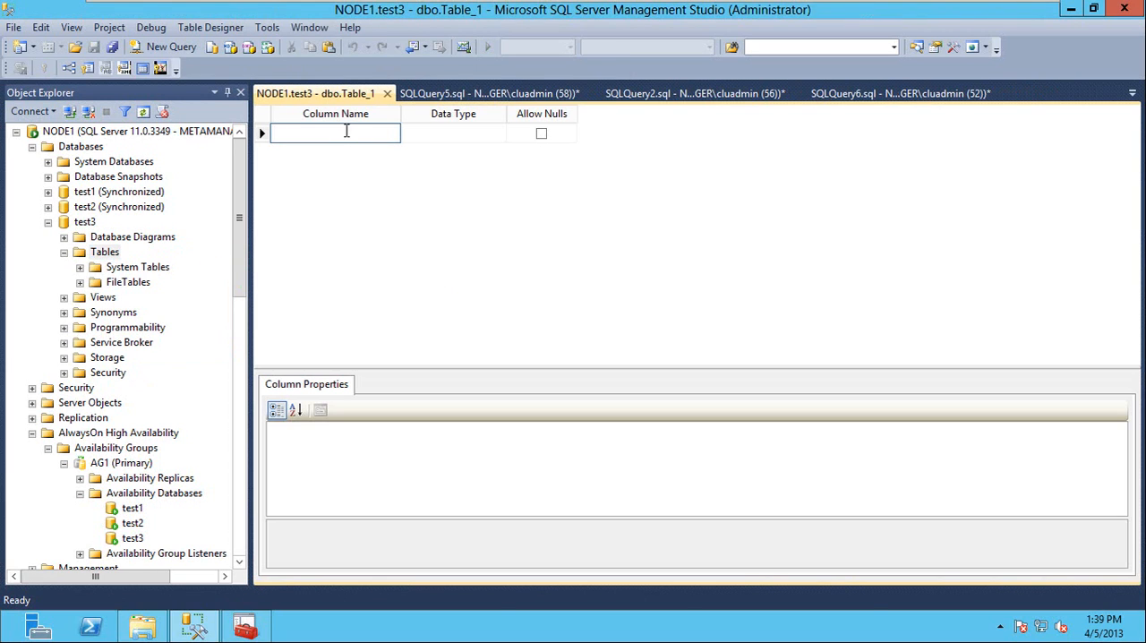
type("col1")
key("Tab")
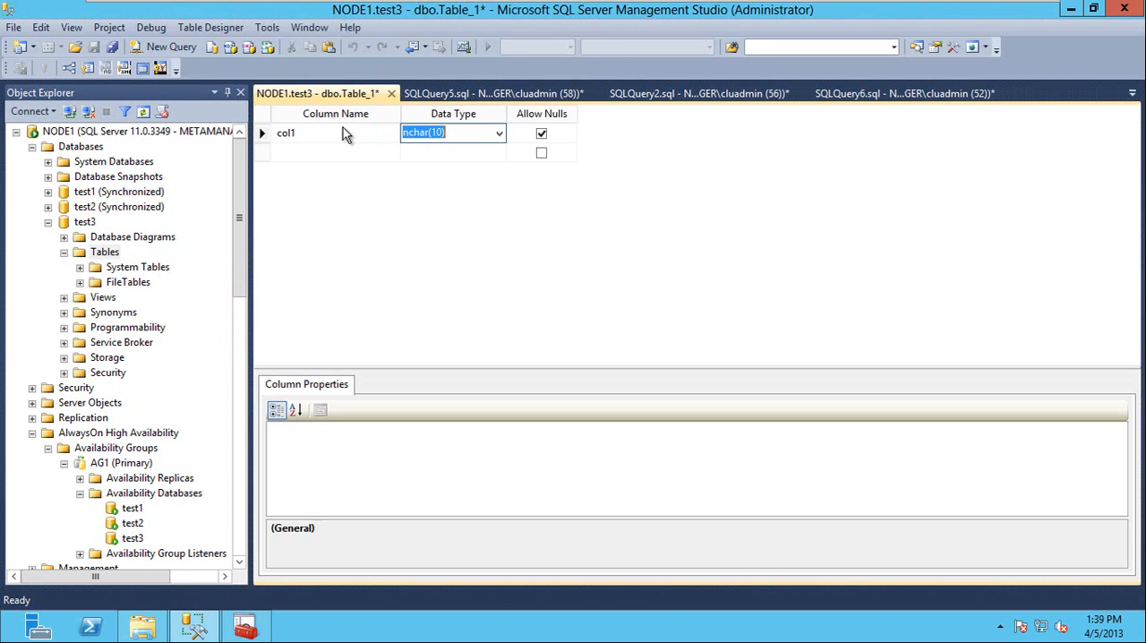
type("int")
key("Tab")
Add a varchar(50) column named col2 to the new table, allowing nulls.
key("Tab")
type("col2")
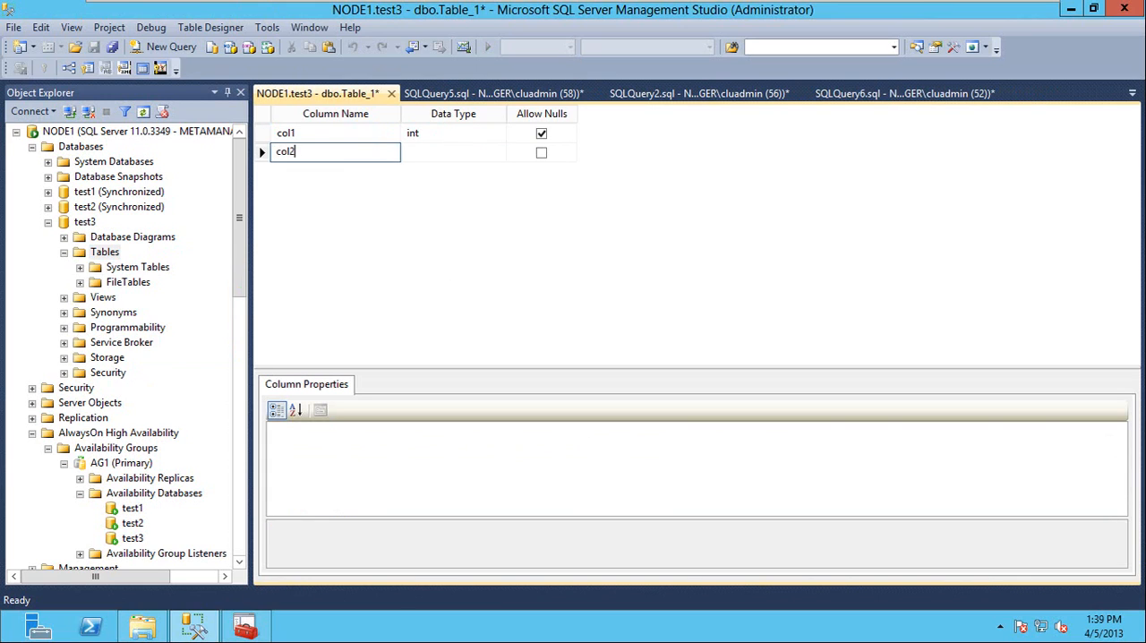
key("Tab")
type("varchar")
key("Tab")
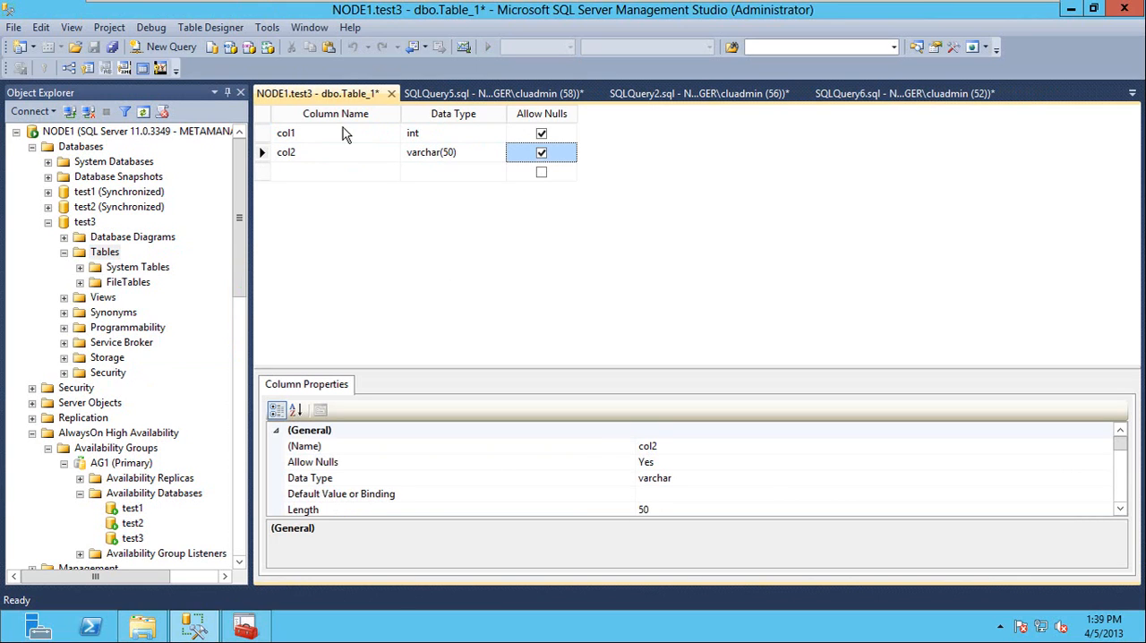
Save the new table under the name t2 and close its design view.
key("ctrl+s")
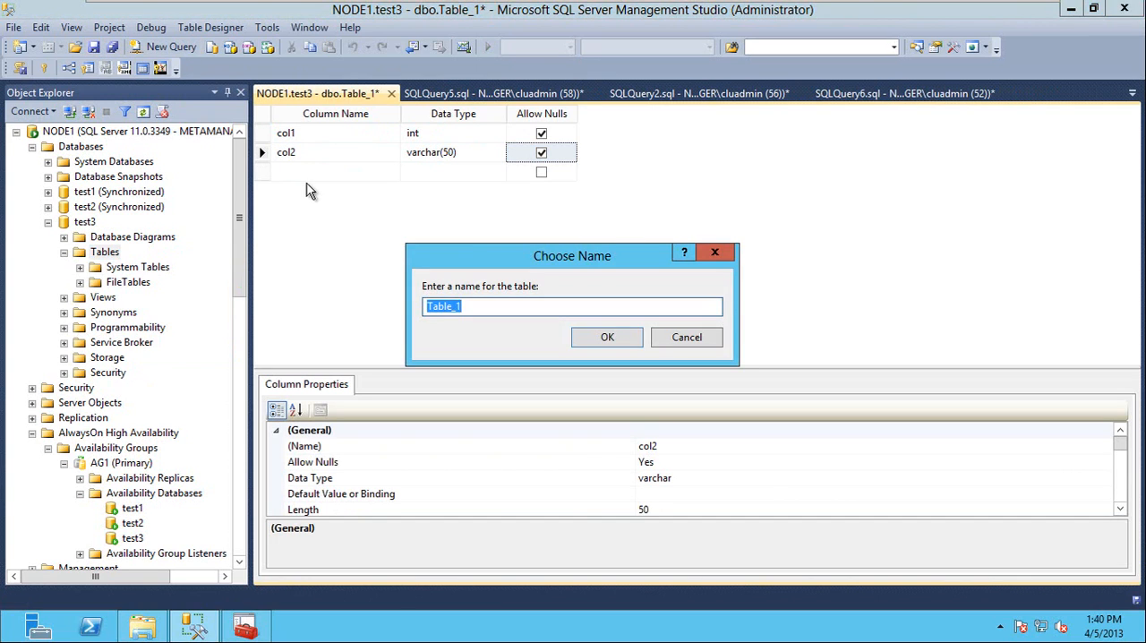
type("t2")
left_click(618, 339)
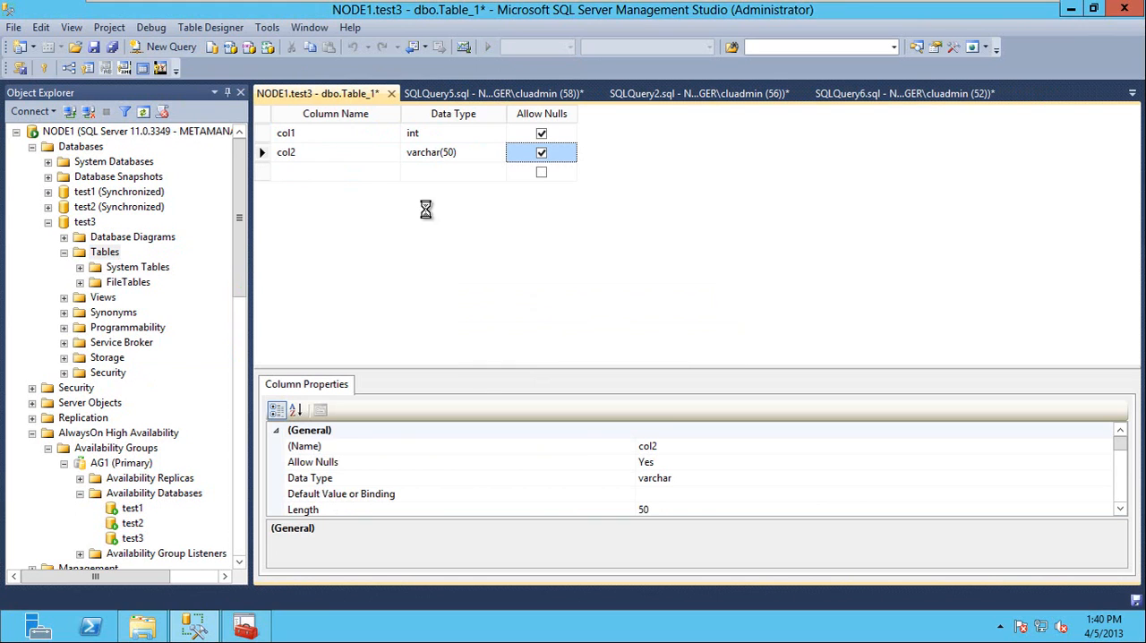
left_click(447, 94)
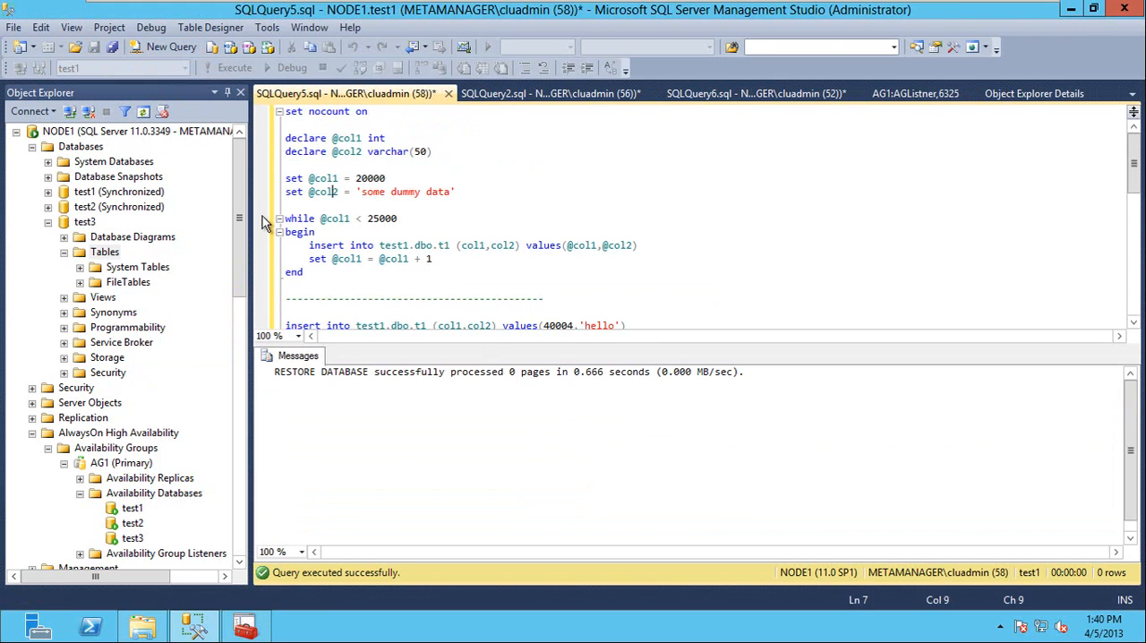
Refresh the table list of test3 on NODE1 and open dbo.t2 for row editing.
right_click(113, 256)
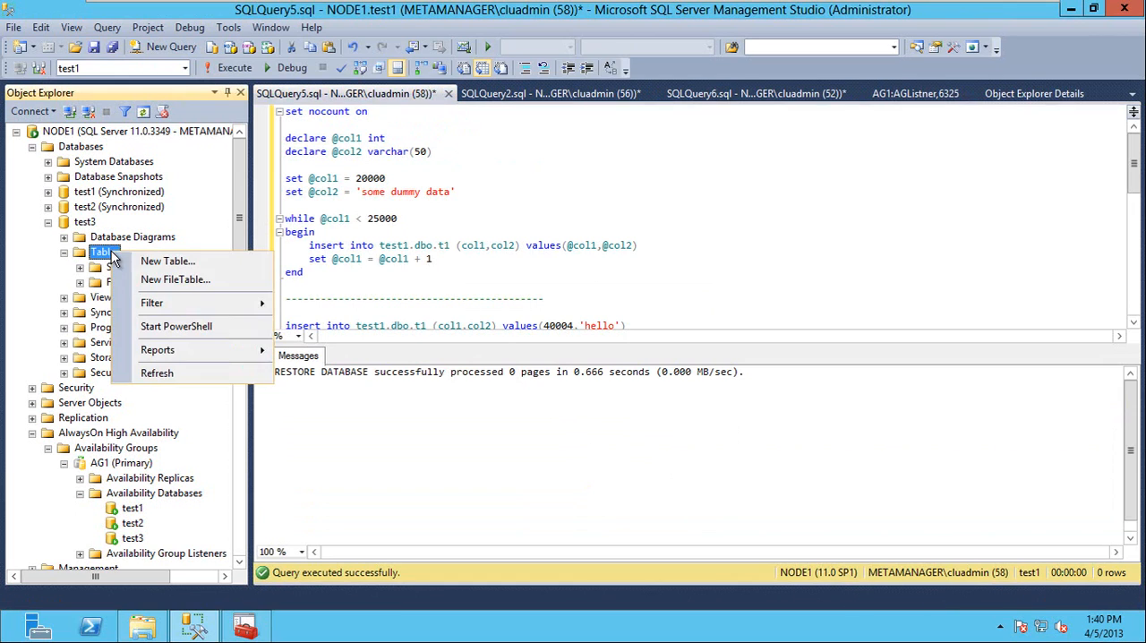
left_click(181, 373)
left_click(119, 297)
right_click(118, 297)
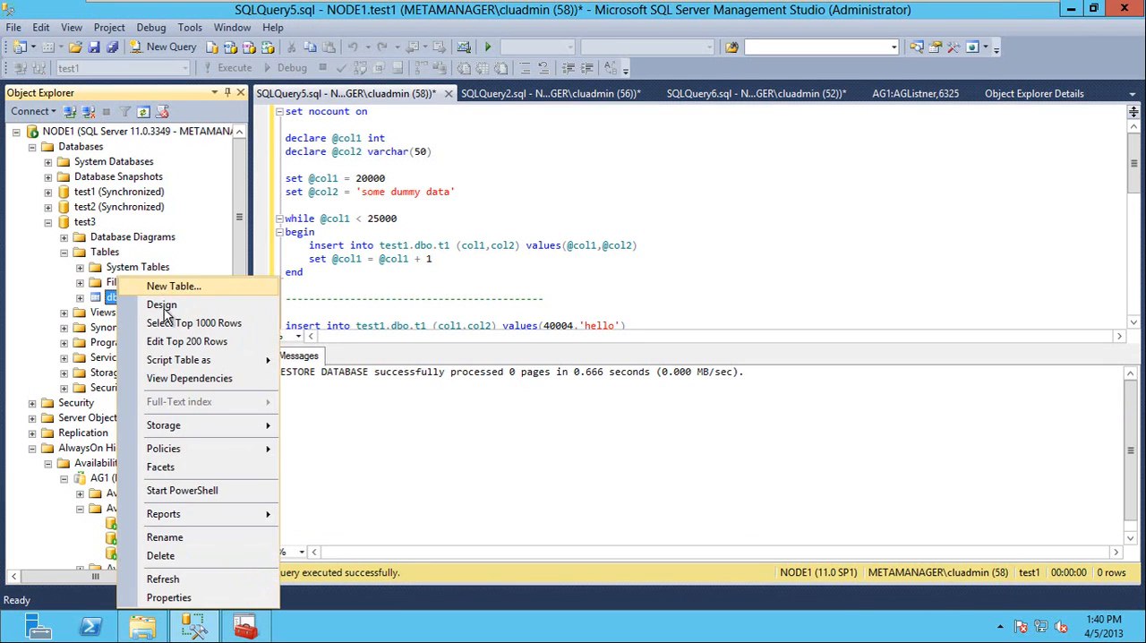
left_click(171, 343)
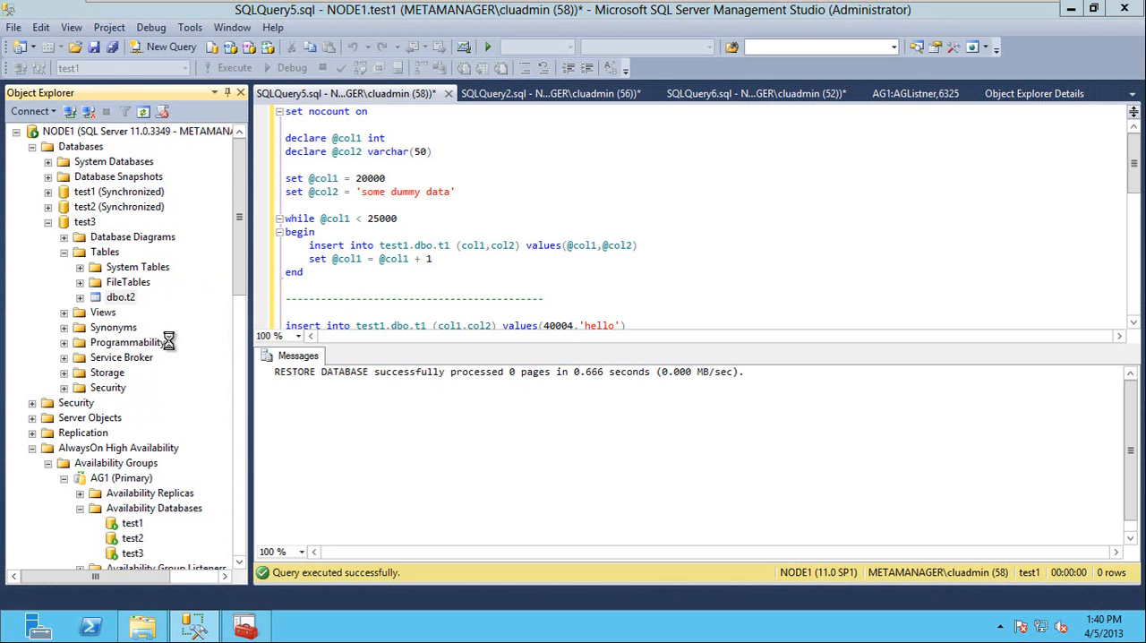
left_click(328, 130)
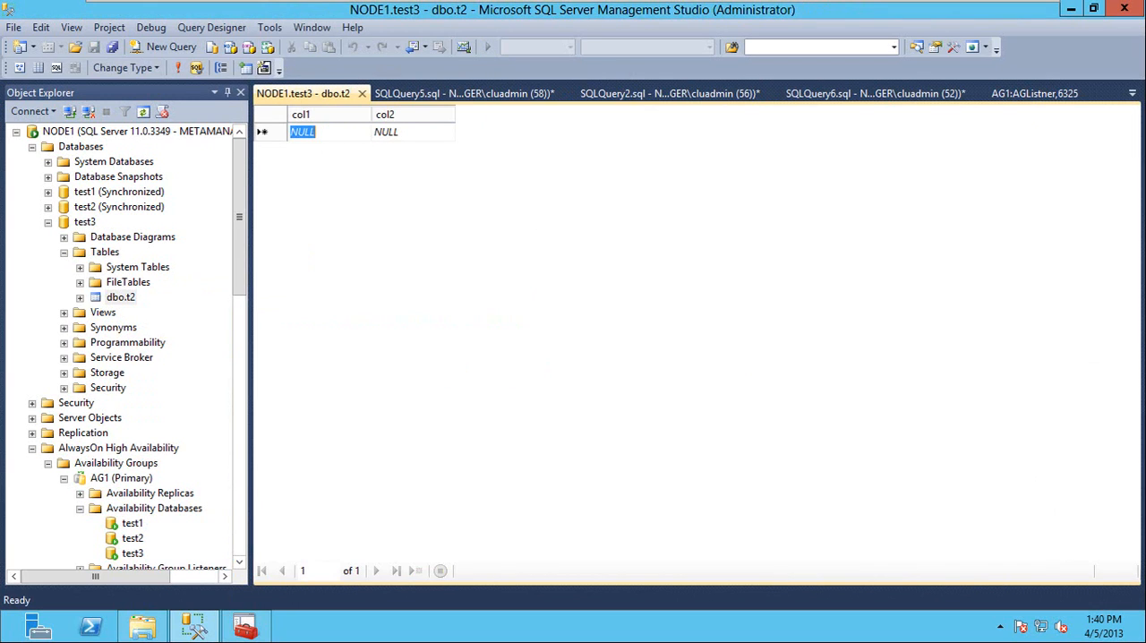
Enter the rows 1, 1 and 2, 2 in dbo.t2 and close the data grid.
type("1")
key("Tab")
type("1")
key("Return")
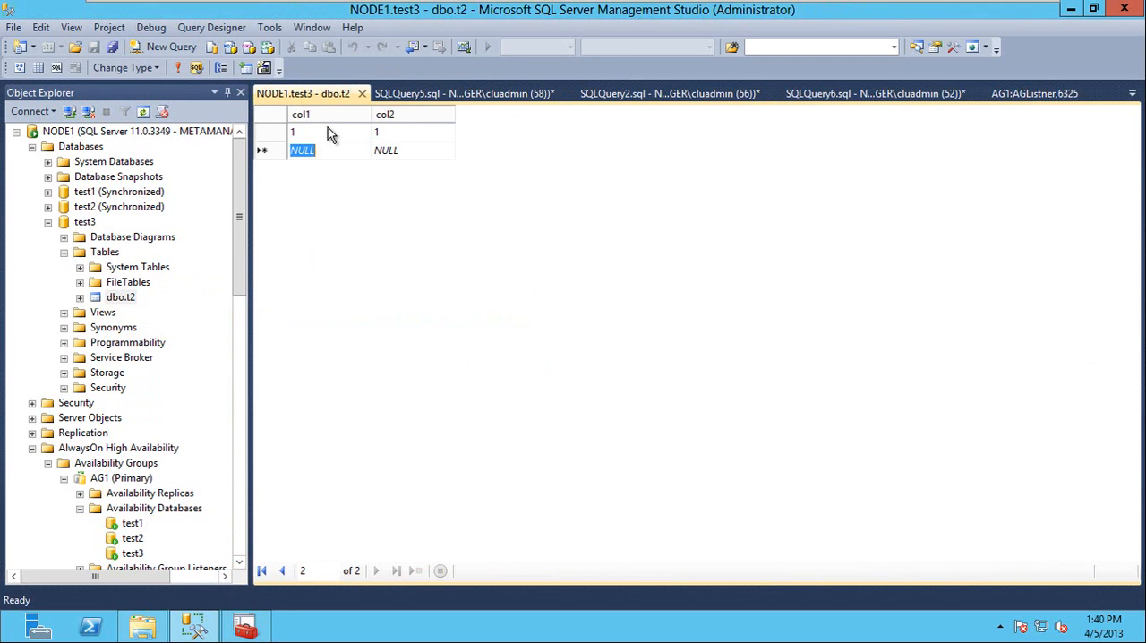
type("1")
key("BackSpace")
type("2")
key("Tab")
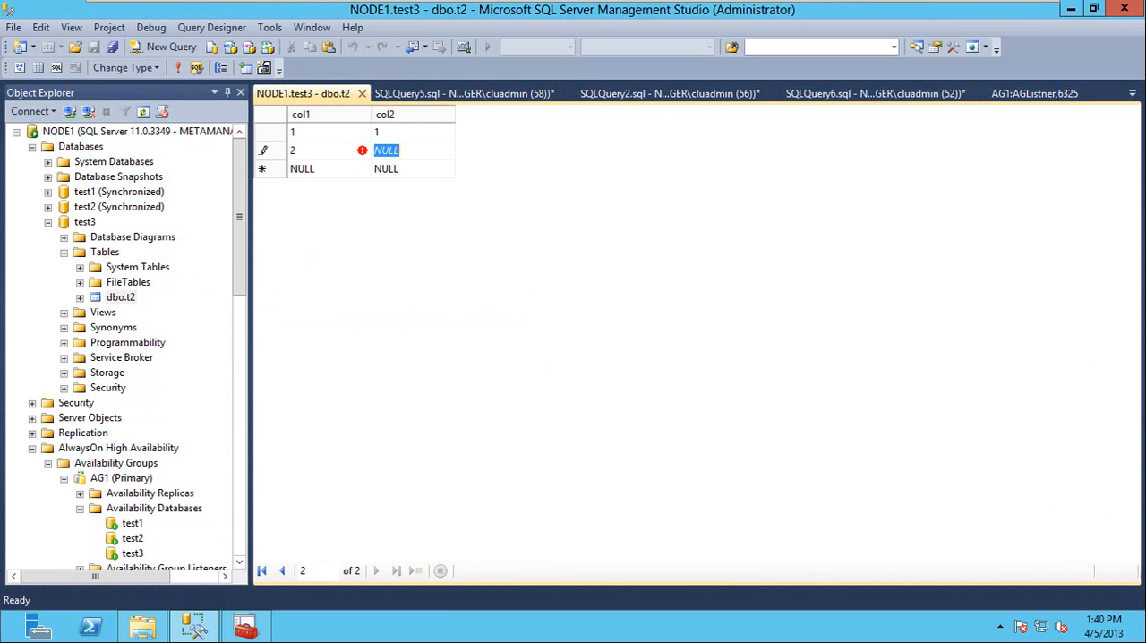
type("2")
left_click(338, 131)
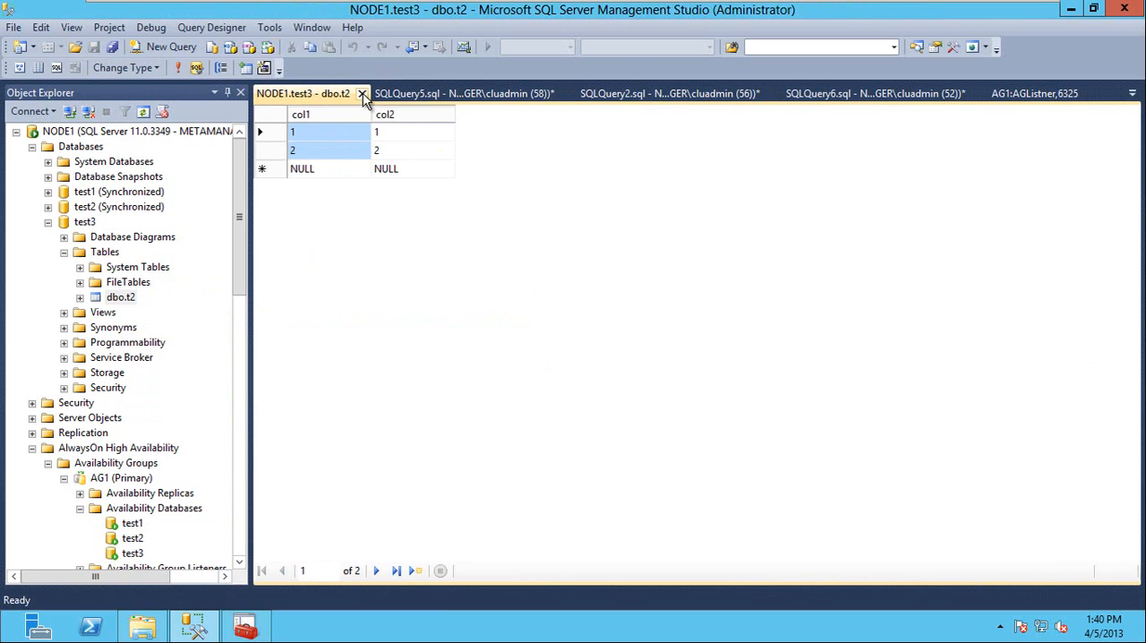
left_click(361, 94)
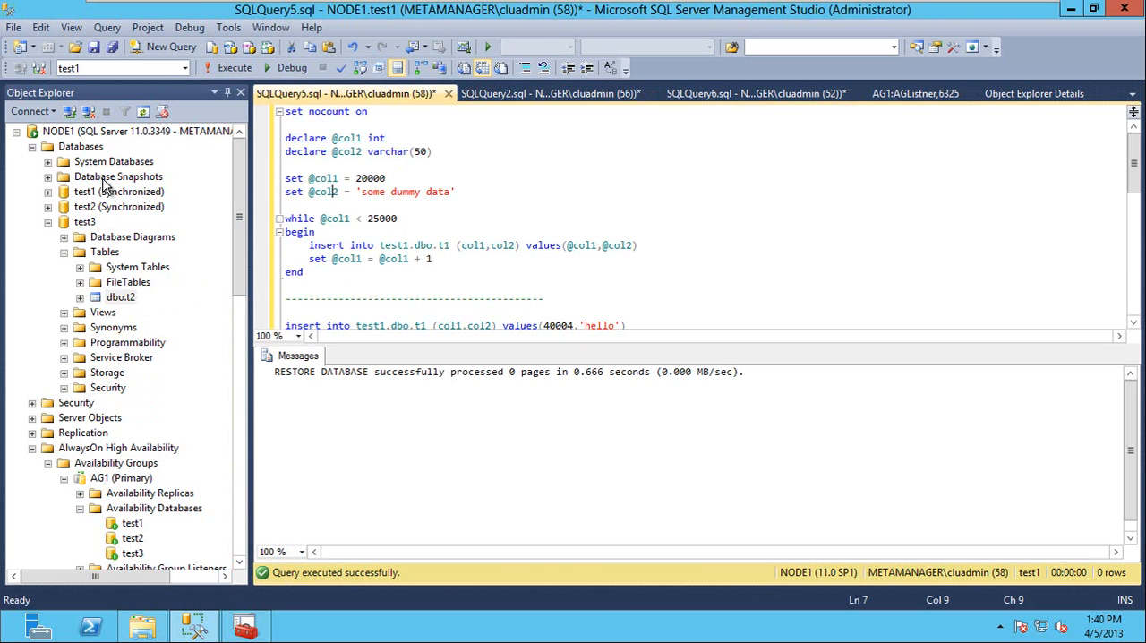
Start a backup of the test3 database on NODE1 with the backup type Transaction Log.
right_click(93, 227)
mouse_move(246, 291)
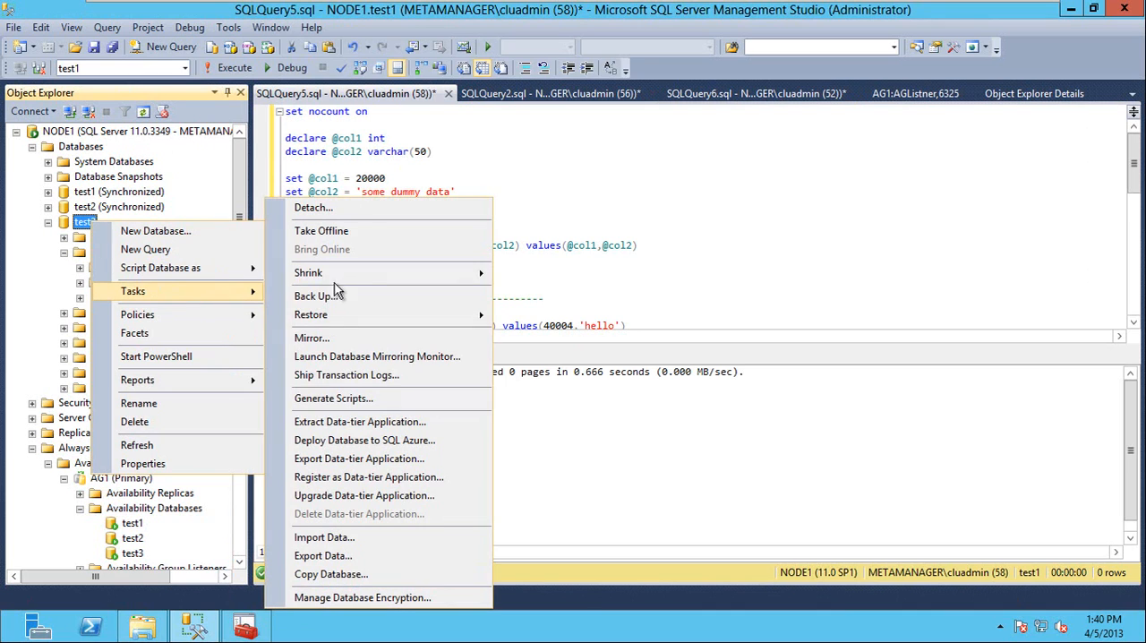
left_click(417, 301)
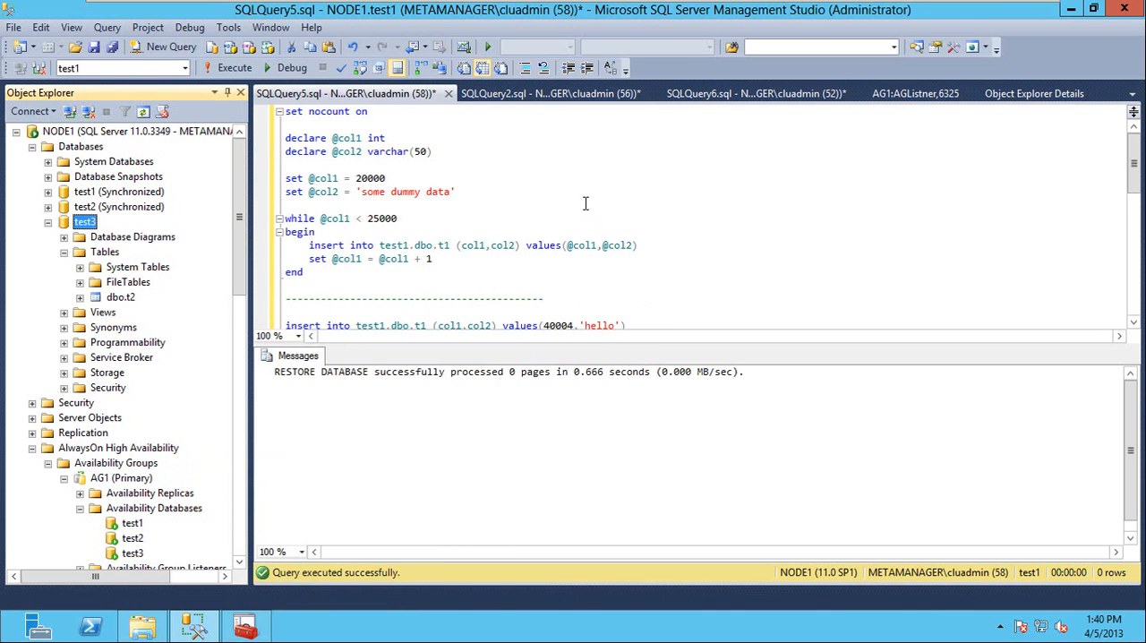
left_click(697, 177)
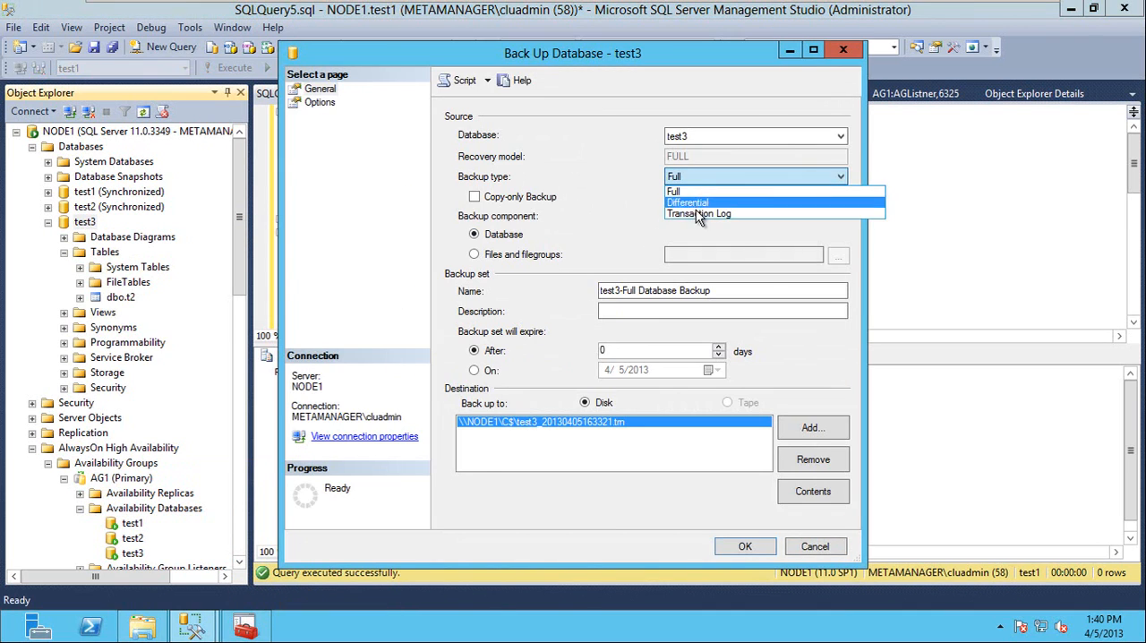
left_click(698, 215)
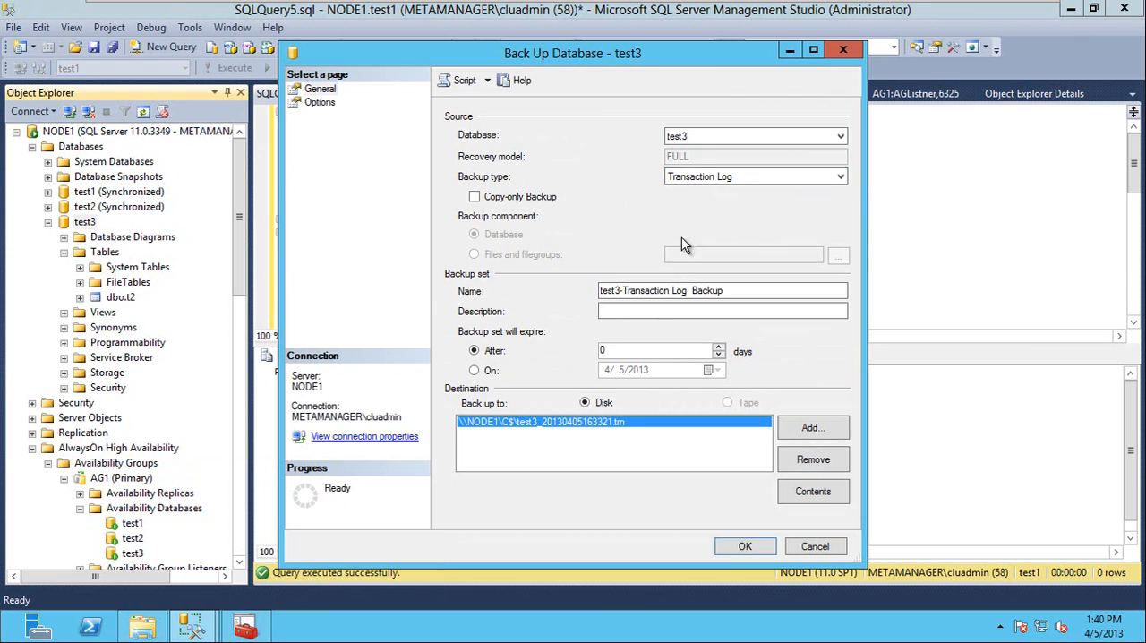
Replace the backup destination with c:\test3.trn and run the log backup with the default options.
left_click(804, 463)
left_click(812, 428)
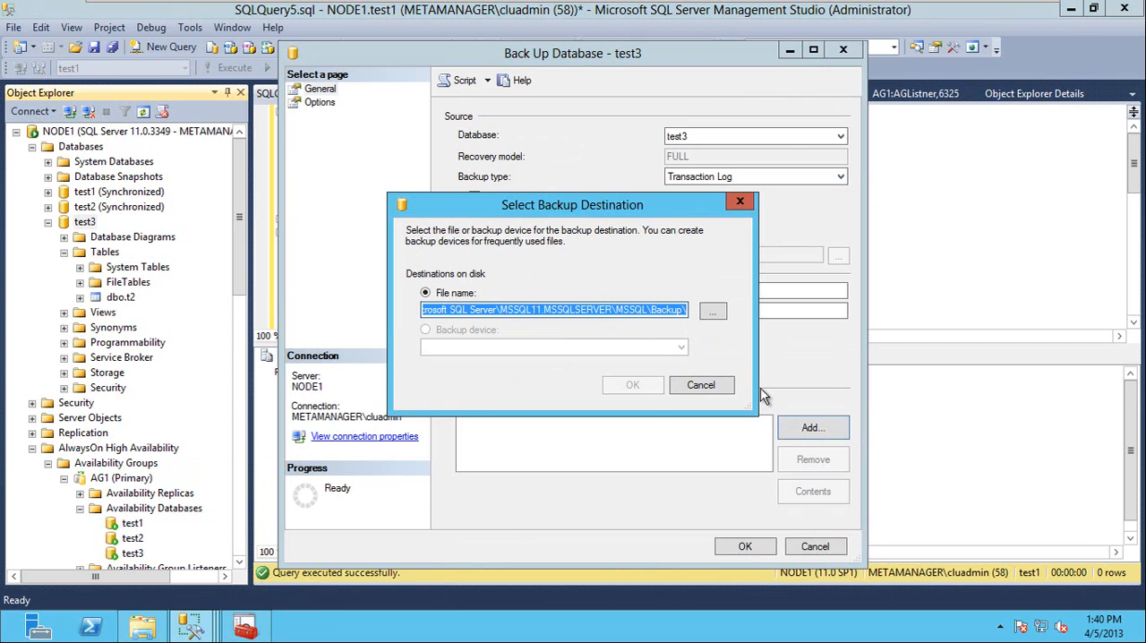
type("c:\\test3.trn")
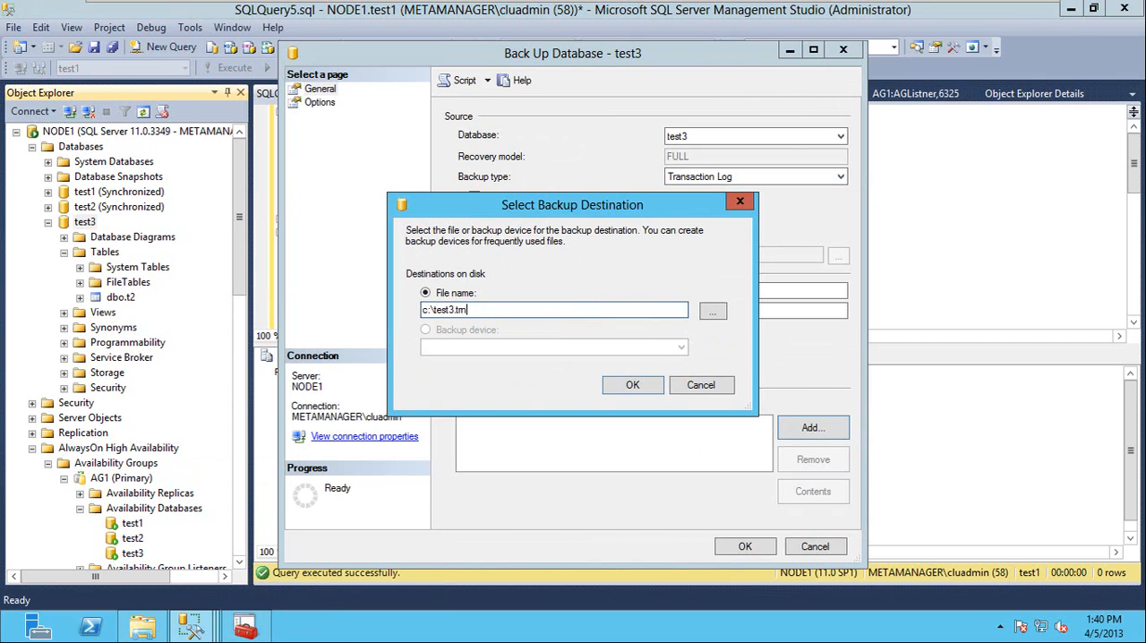
left_click(645, 387)
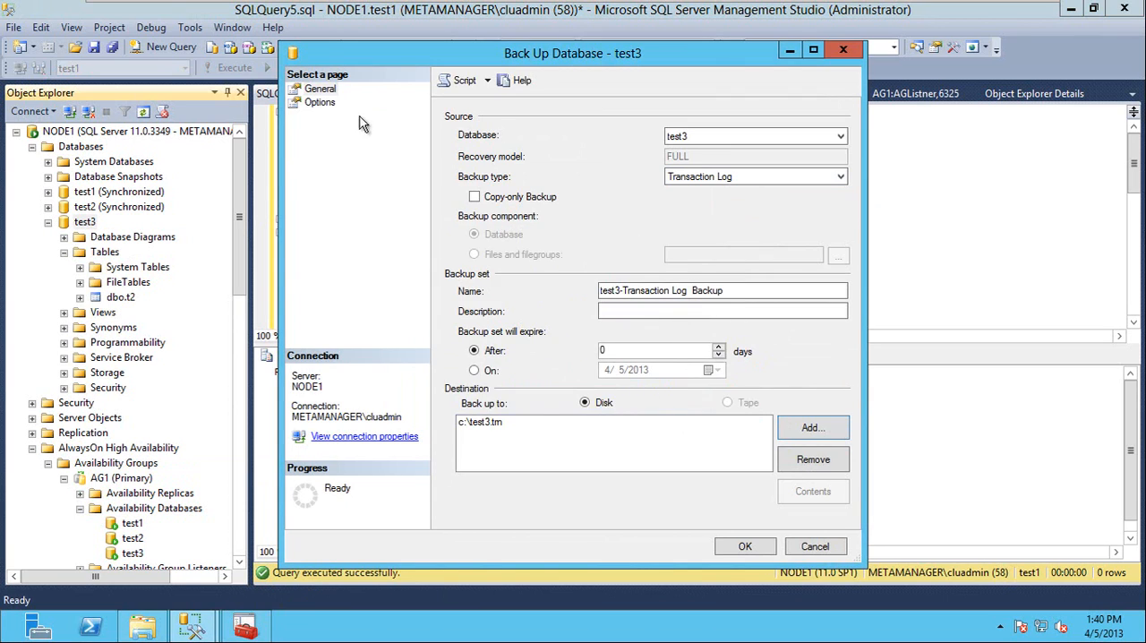
left_click(319, 102)
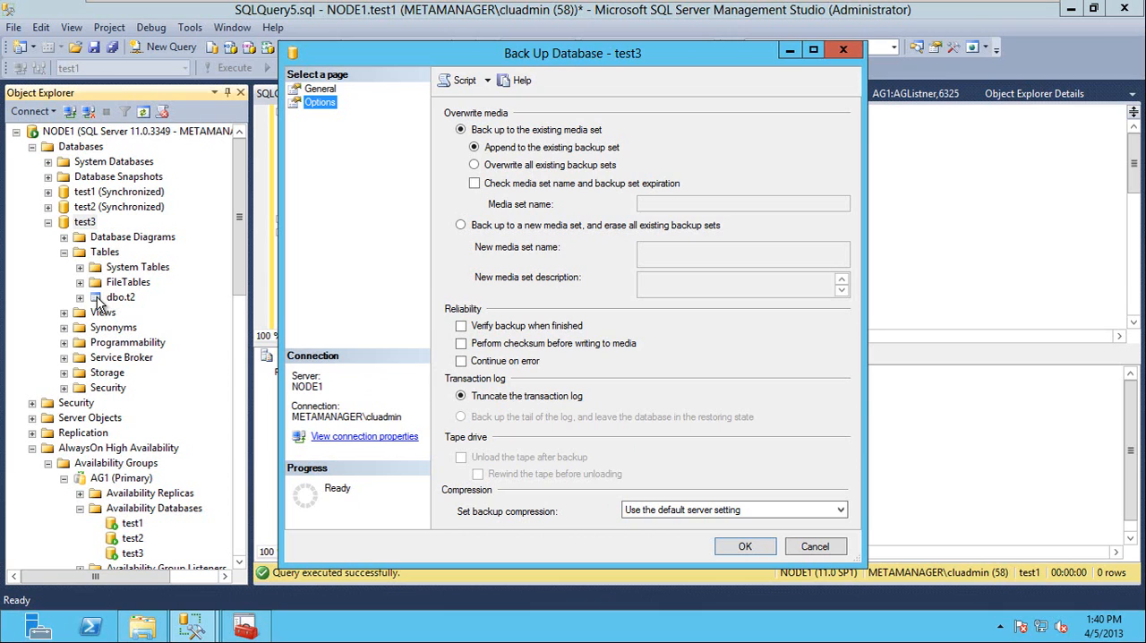
left_click(746, 547)
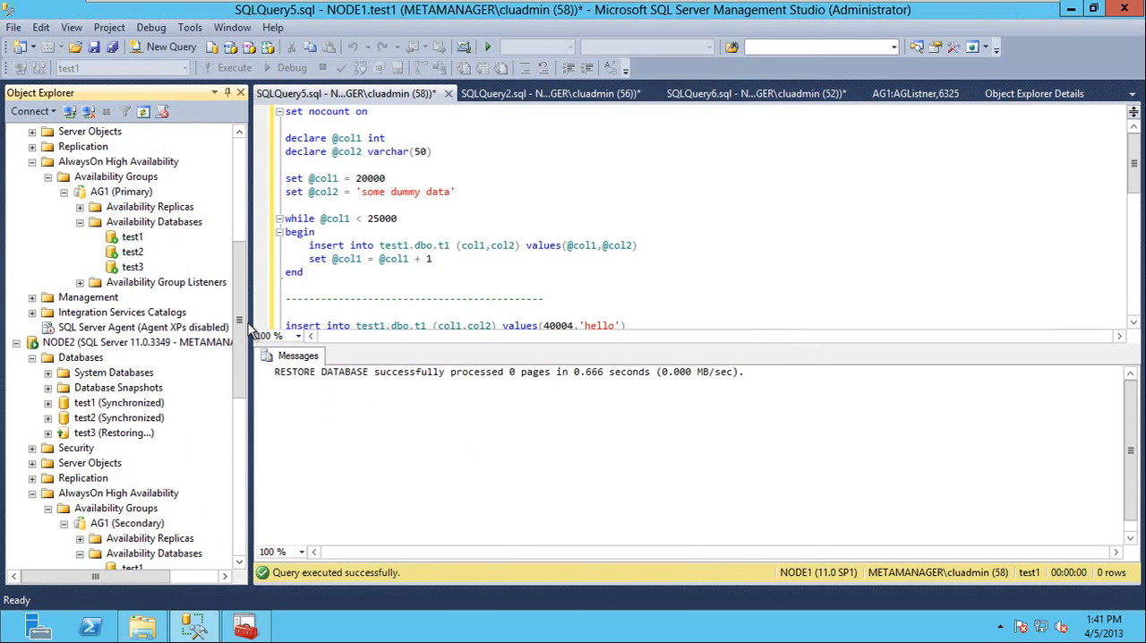
Try to join the test3 availability database to AG1 on NODE2 and open the result details for test3.
left_click_drag(242, 329, 240, 406)
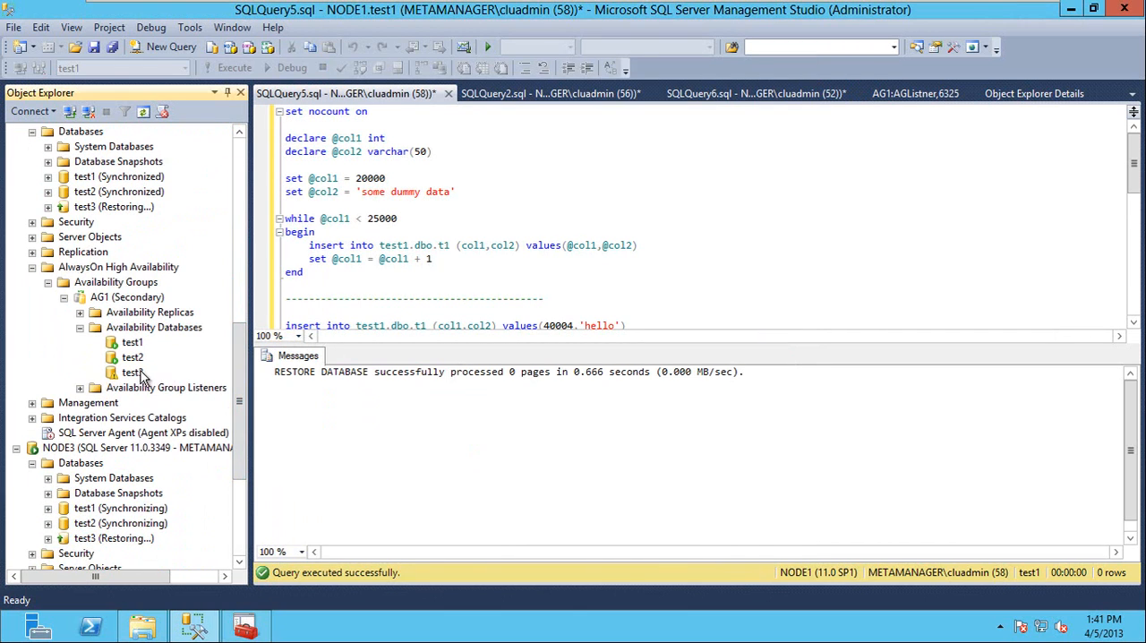
right_click(133, 372)
left_click(209, 382)
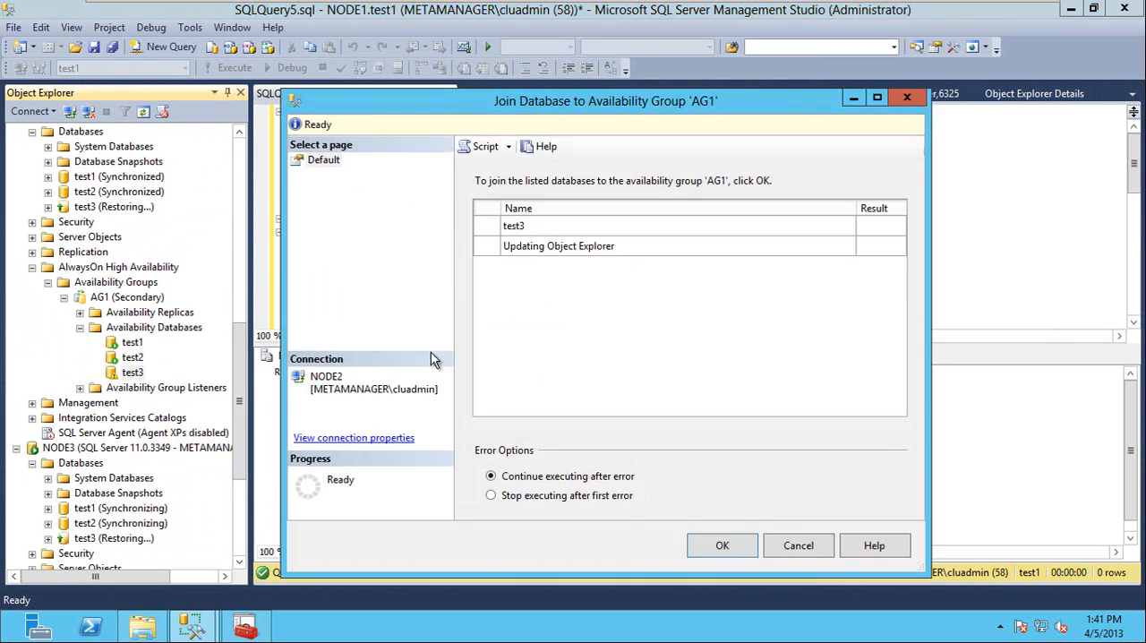
left_click(722, 548)
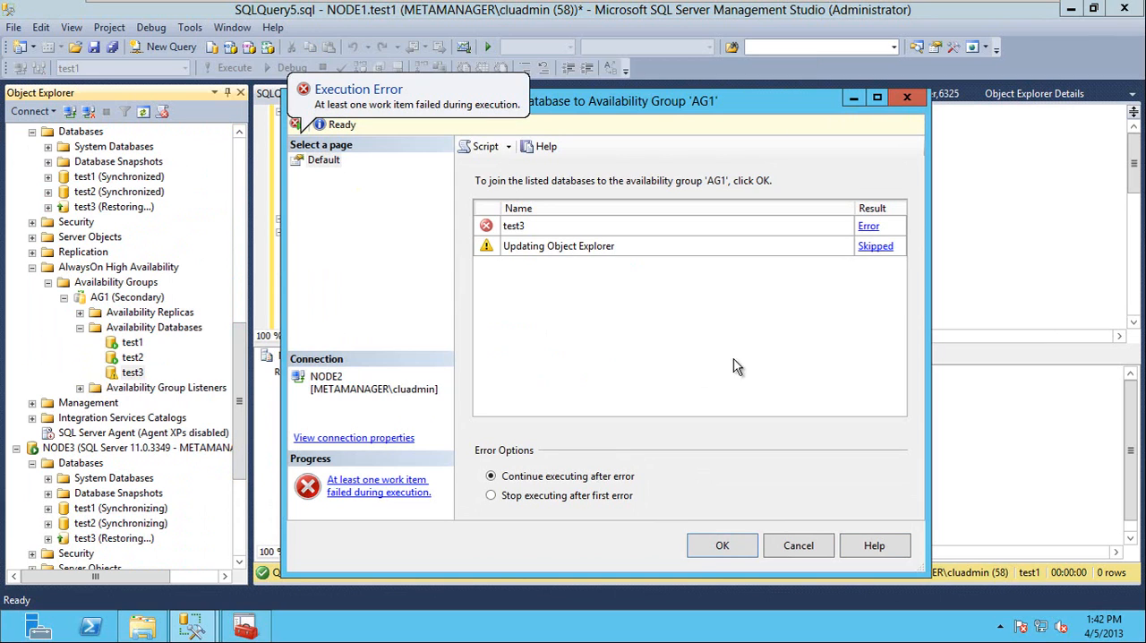
left_click(868, 226)
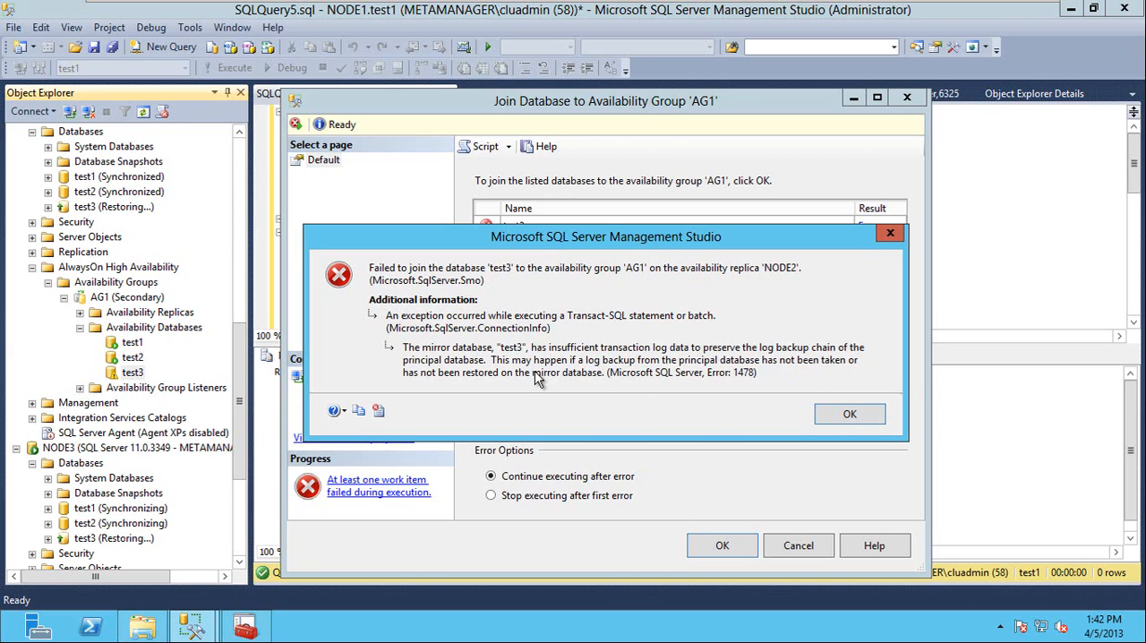
Dismiss the join error and its dialog, and start a transaction log restore of the test3 database on NODE2.
left_click(846, 414)
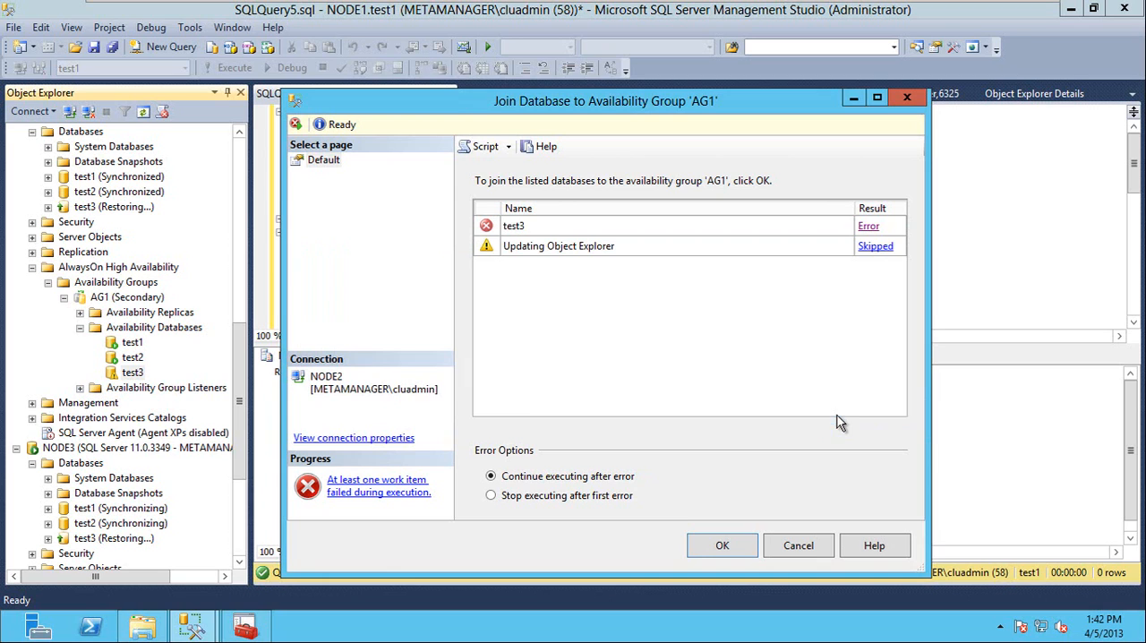
left_click(799, 545)
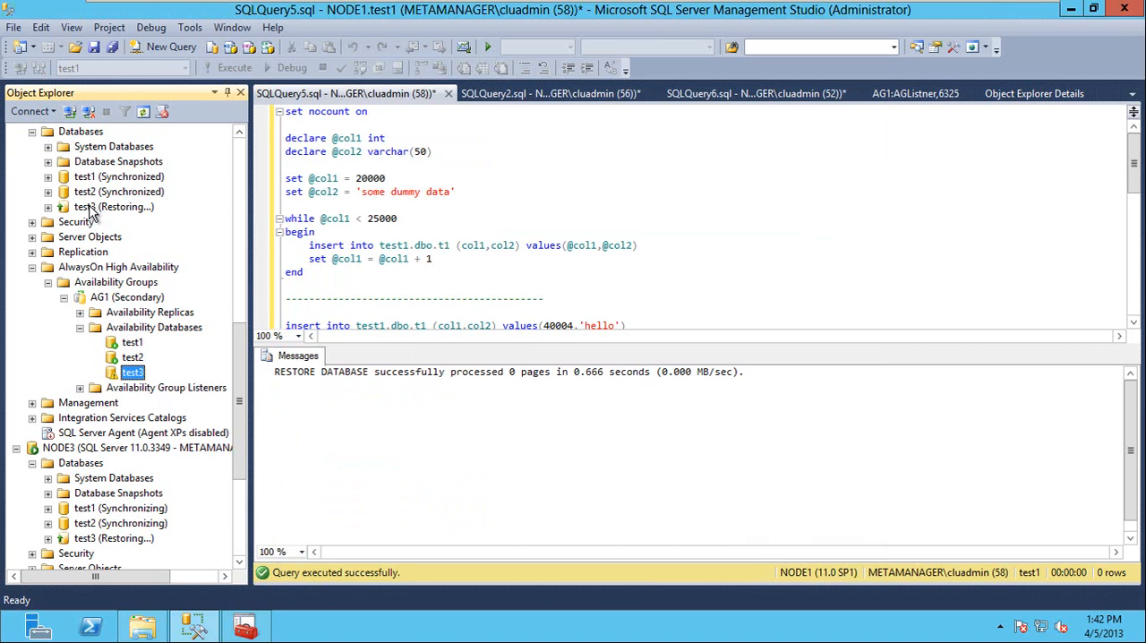
left_click_drag(238, 342, 245, 274)
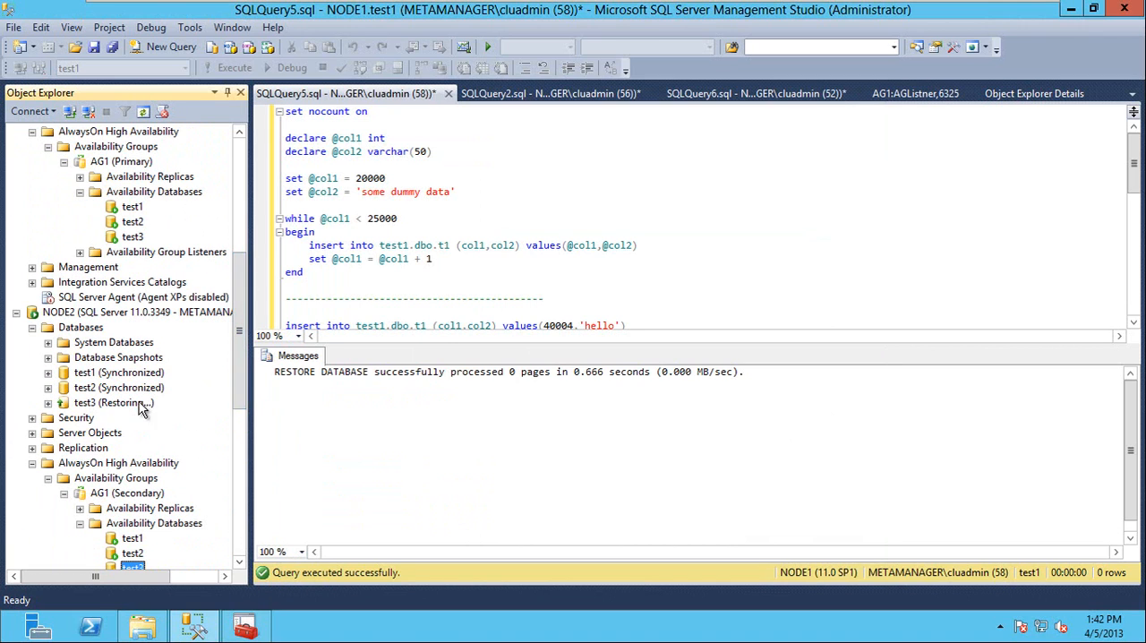
left_click(85, 403)
right_click(85, 403)
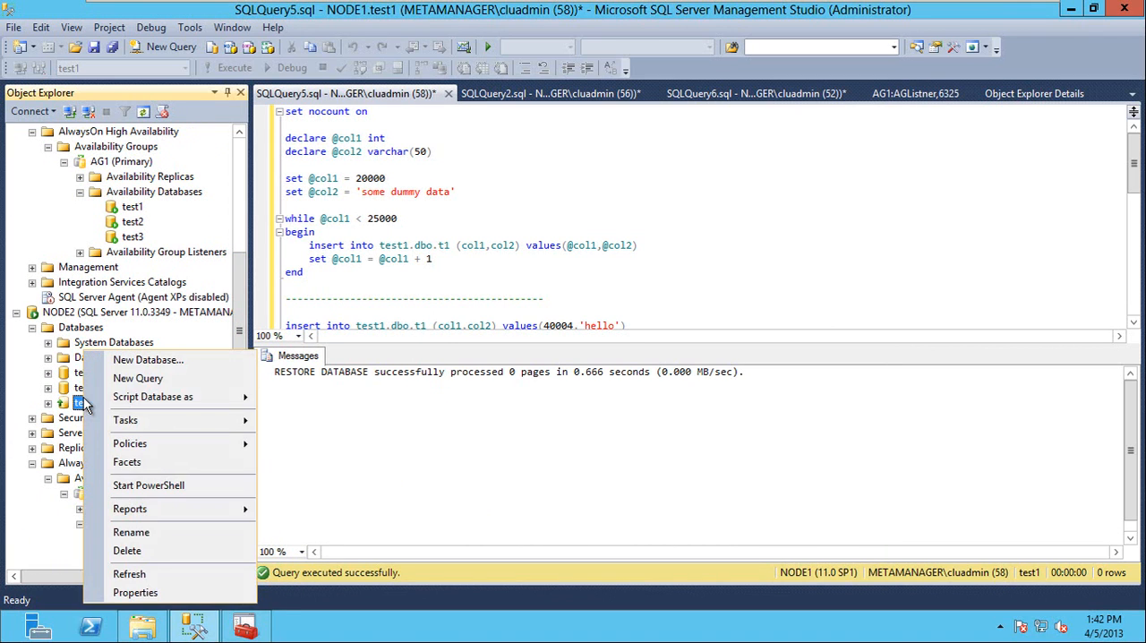
mouse_move(195, 420)
mouse_move(394, 312)
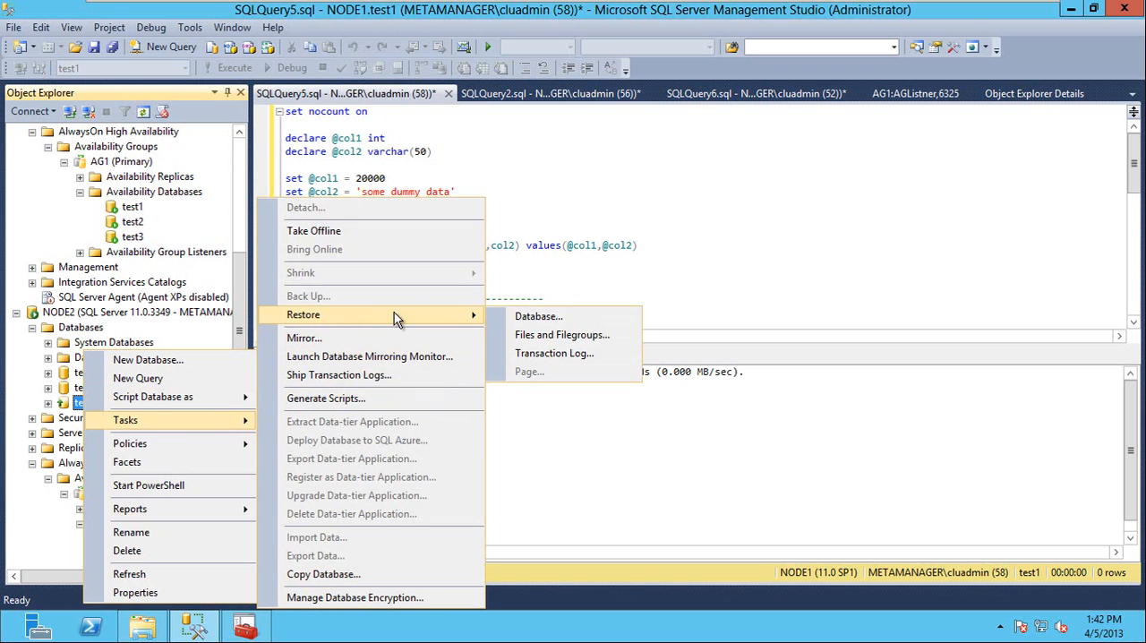
left_click(543, 358)
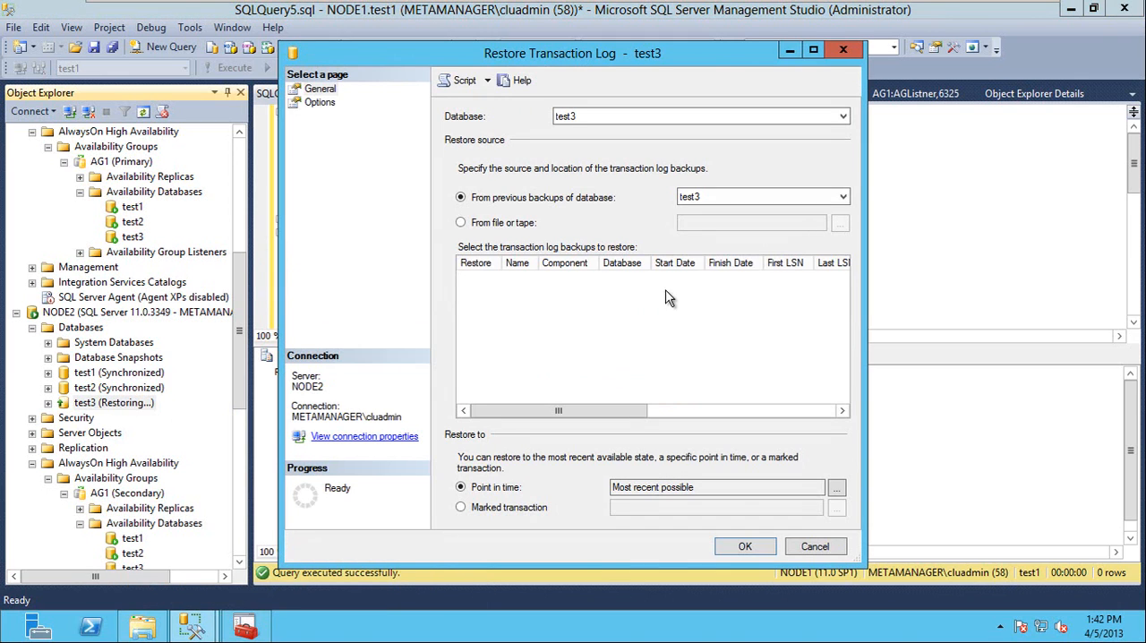
Set the log restore source to the backup file test3.trn in \\node1\c$.
left_click(530, 223)
left_click(841, 226)
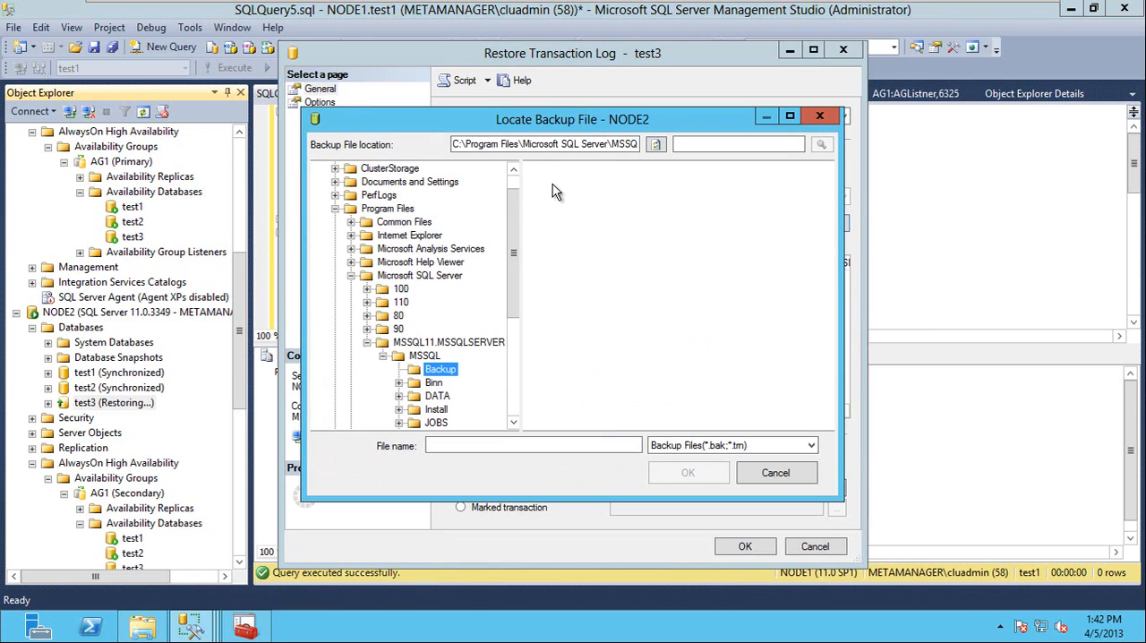
scroll(519, 191, "up", 1)
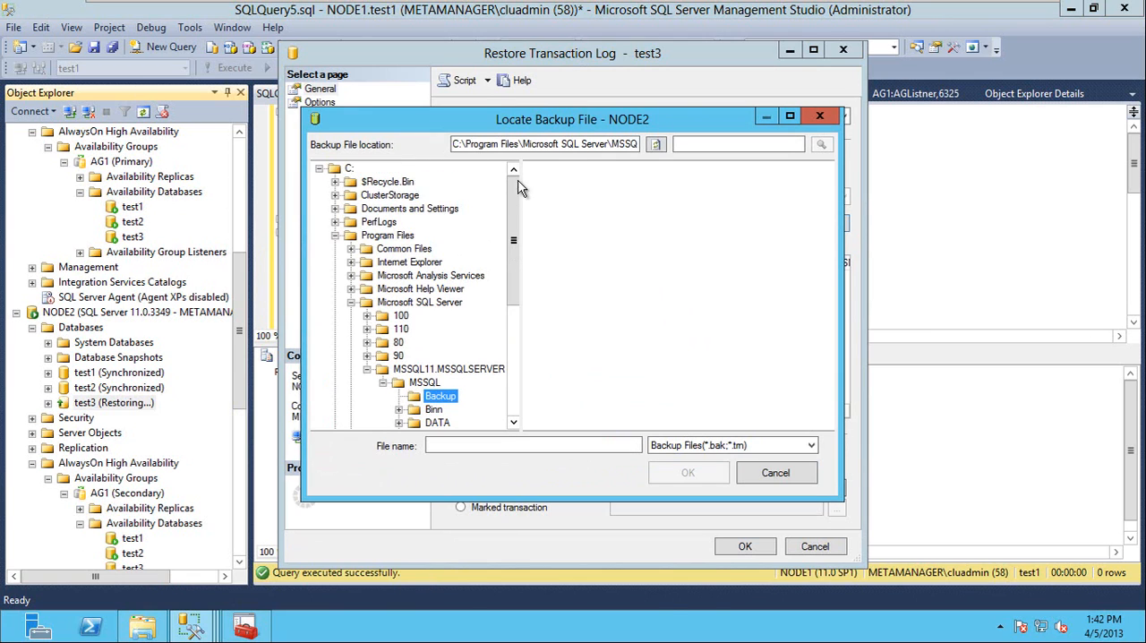
left_click(349, 168)
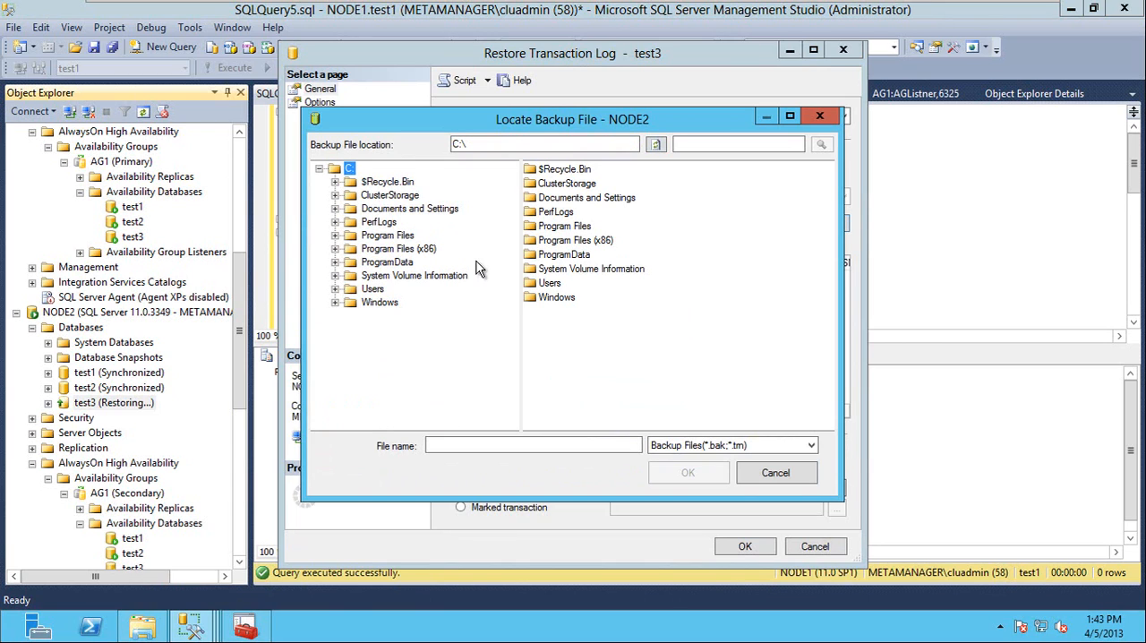
left_click(542, 144)
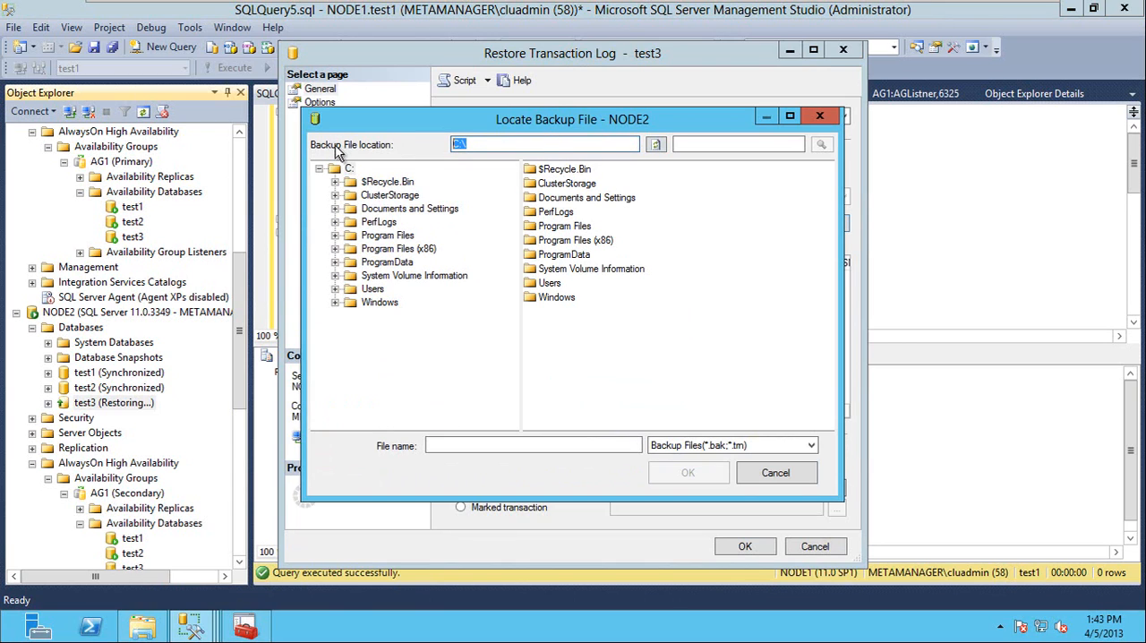
type("node1\\c$")
key("Return")
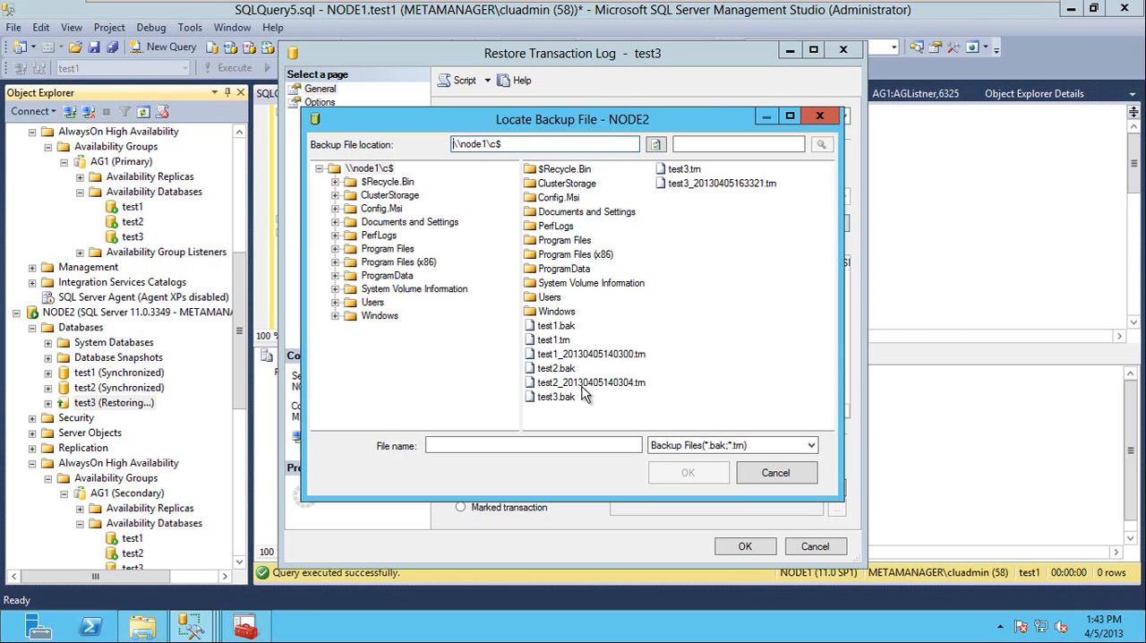
left_click(689, 170)
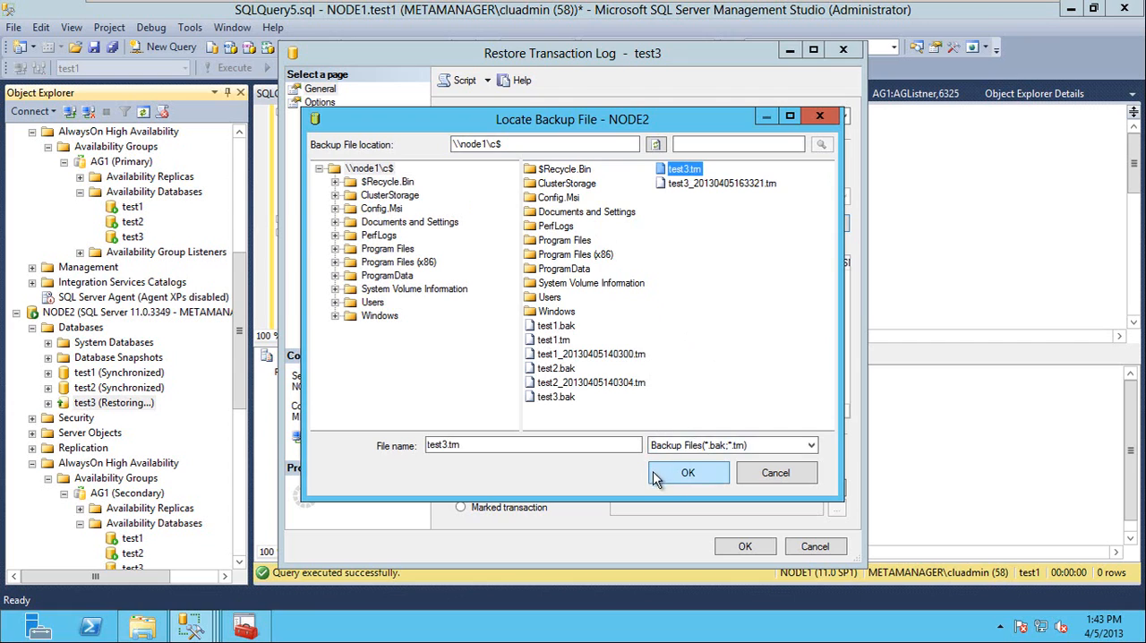
left_click(685, 475)
left_click(611, 434)
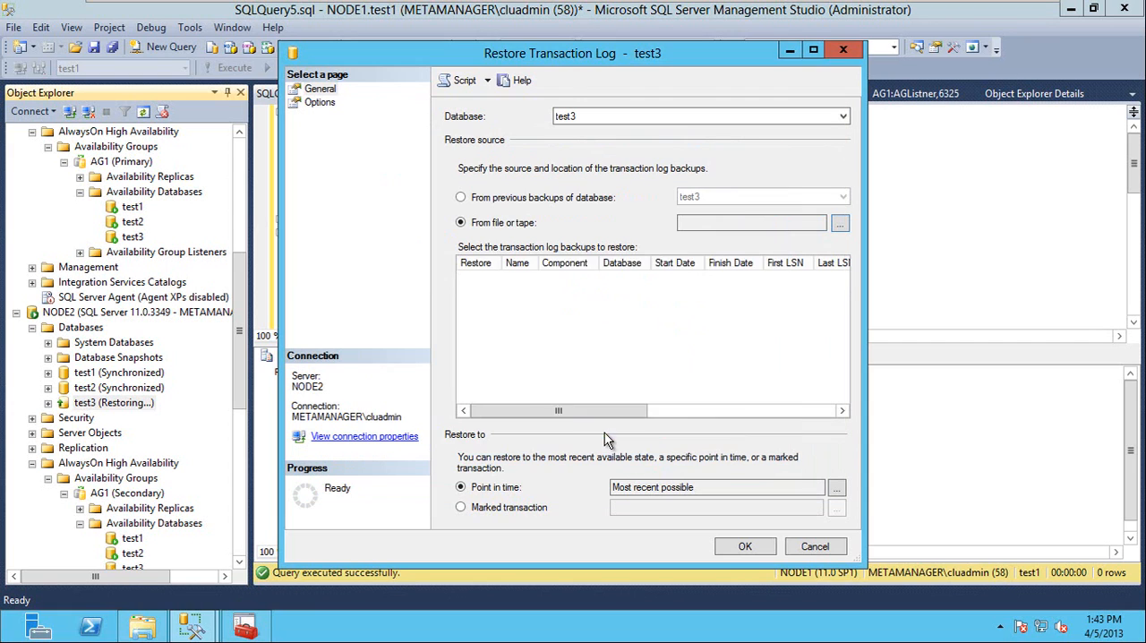
Set the recovery state to RESTORE WITH NORECOVERY, script the restore to a query window, and cancel the dialog without restoring.
left_click(325, 107)
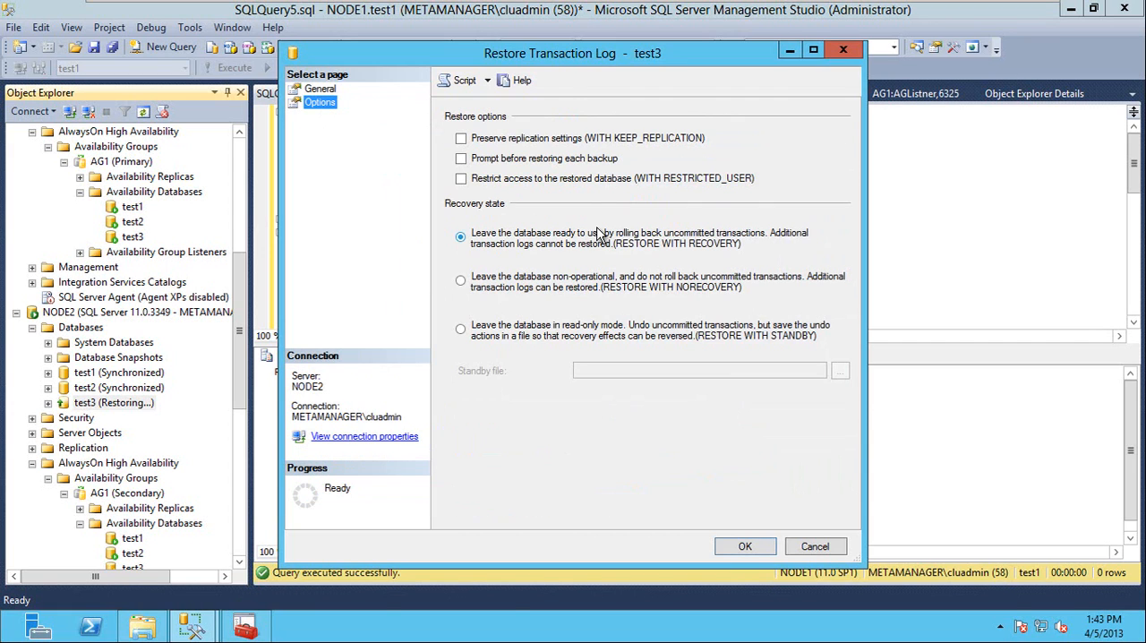
left_click(461, 282)
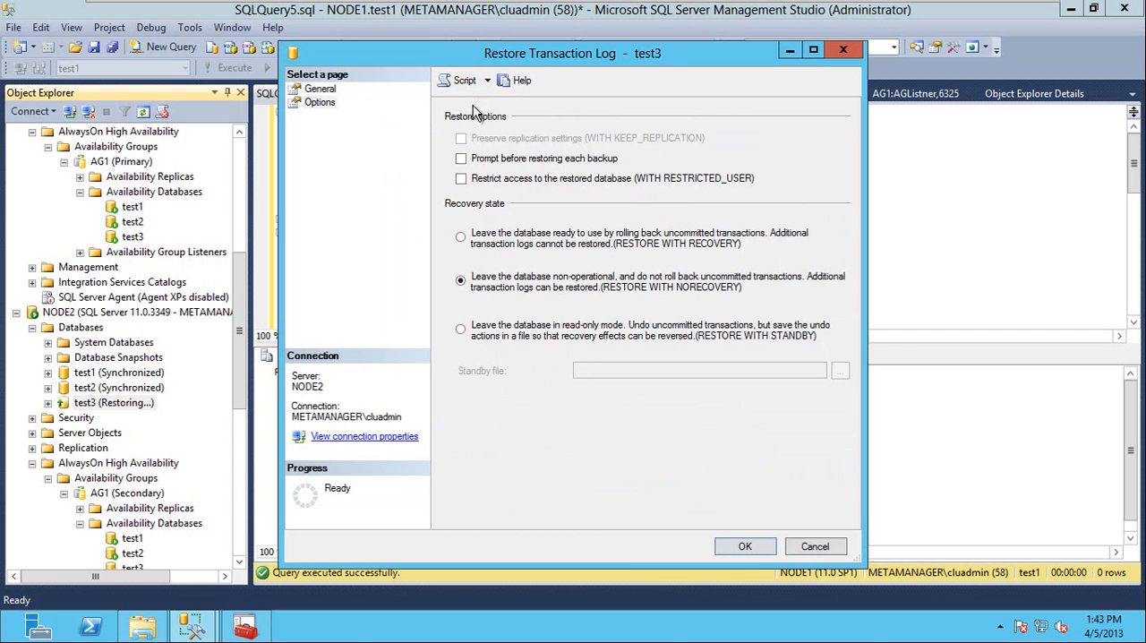
left_click(462, 81)
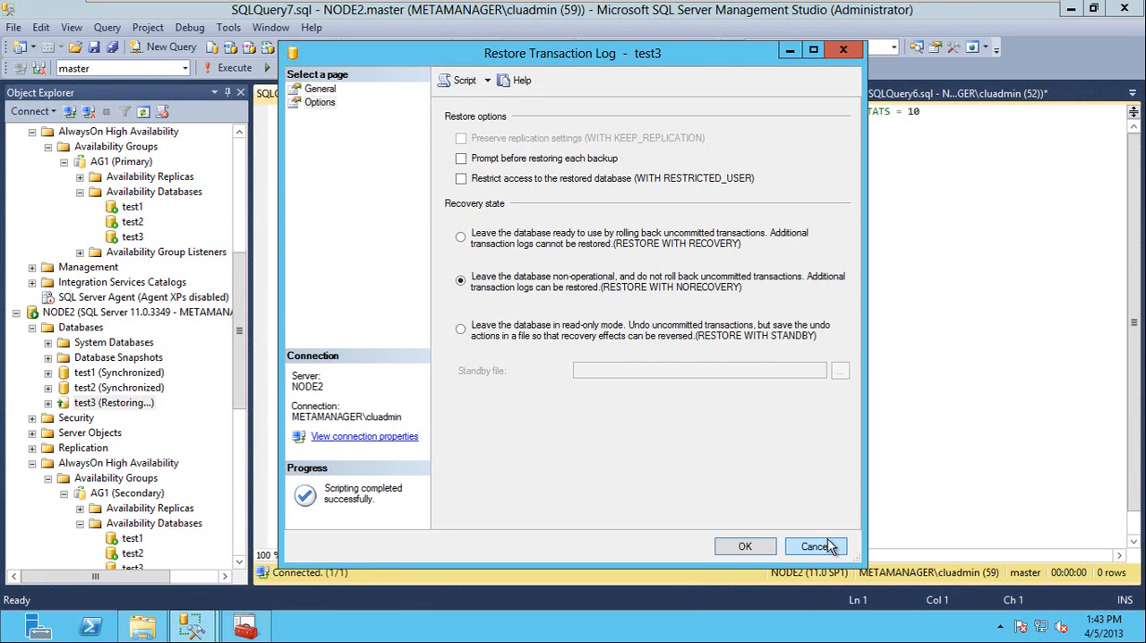
left_click(815, 546)
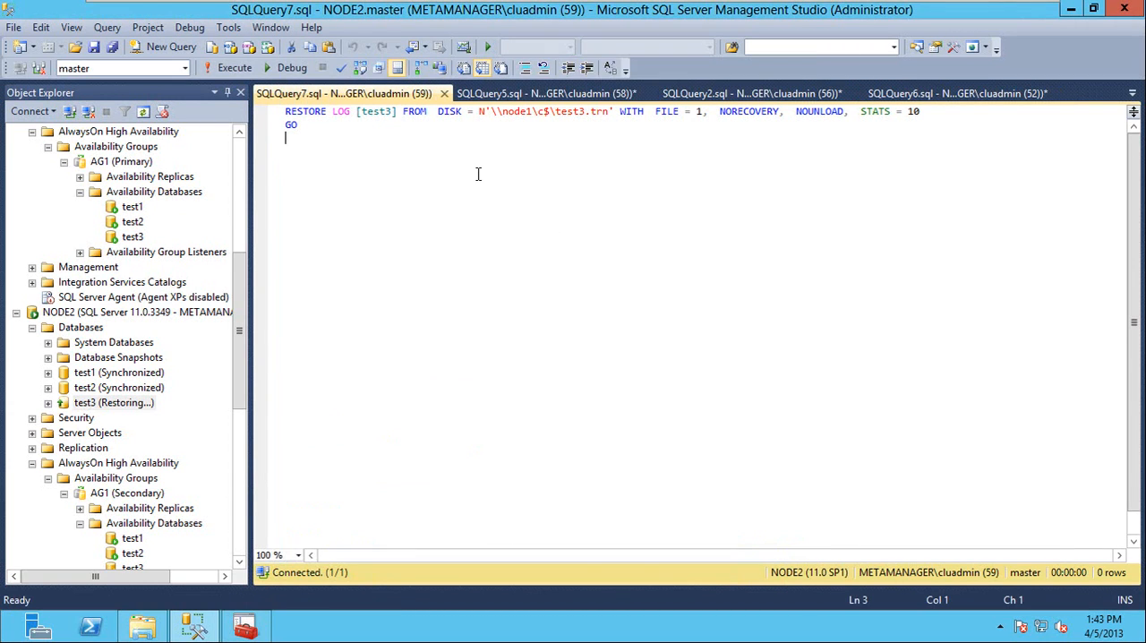
Move the generated RESTORE LOG script below the dashed line at the end of SQLQuery2.sql, closing SQLQuery7.sql without saving.
key("ctrl+a")
key("ctrl+c")
key("Delete")
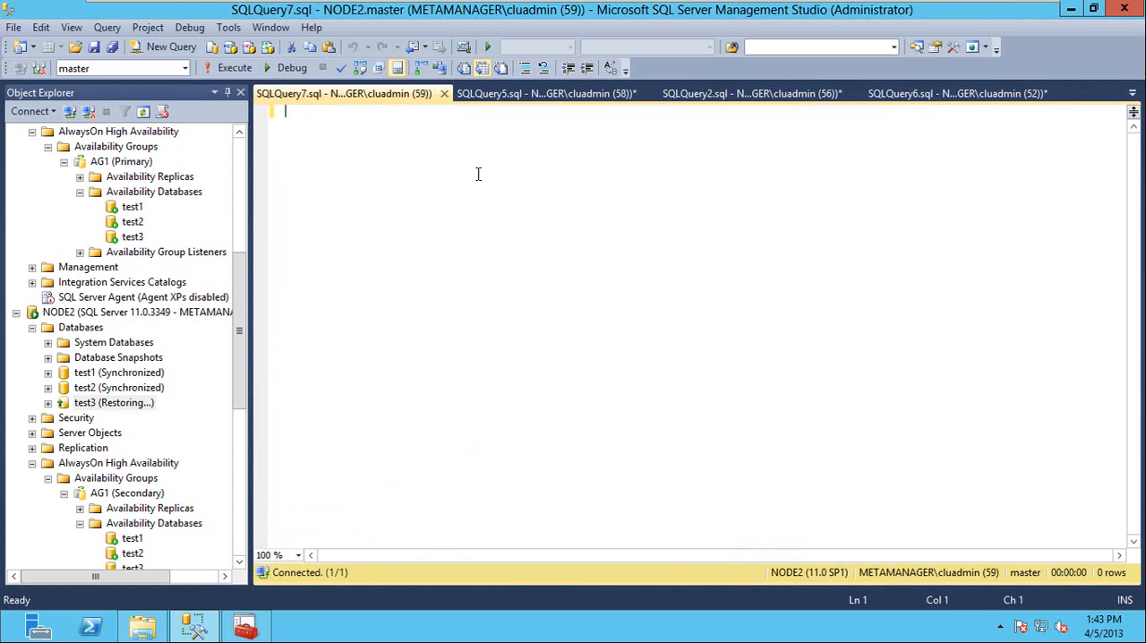
left_click(445, 94)
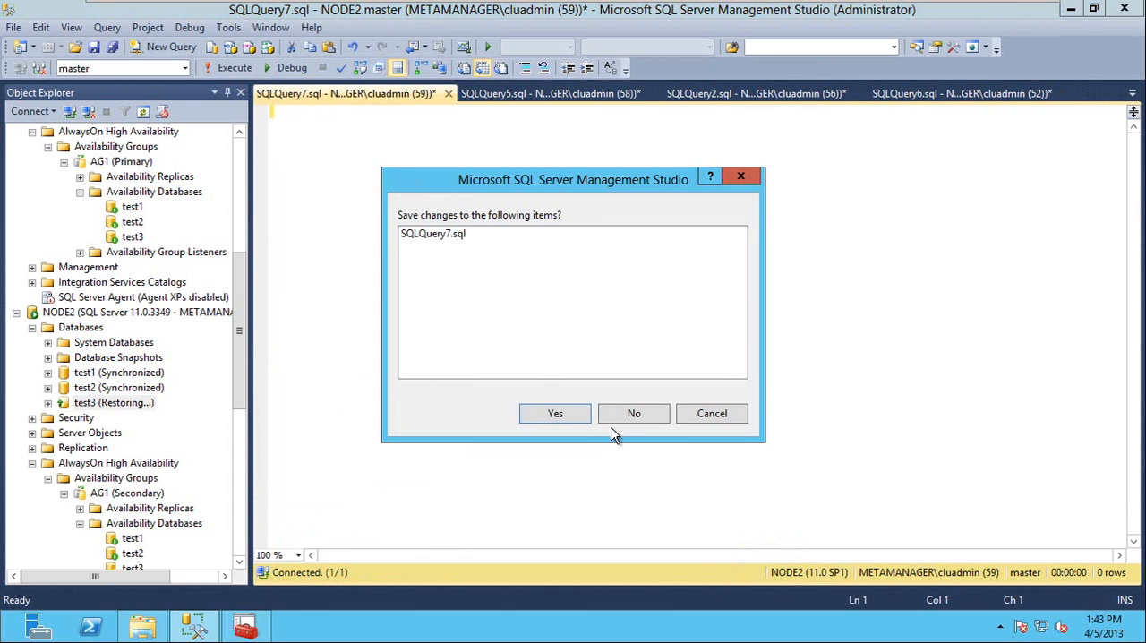
left_click(630, 338)
left_click(534, 94)
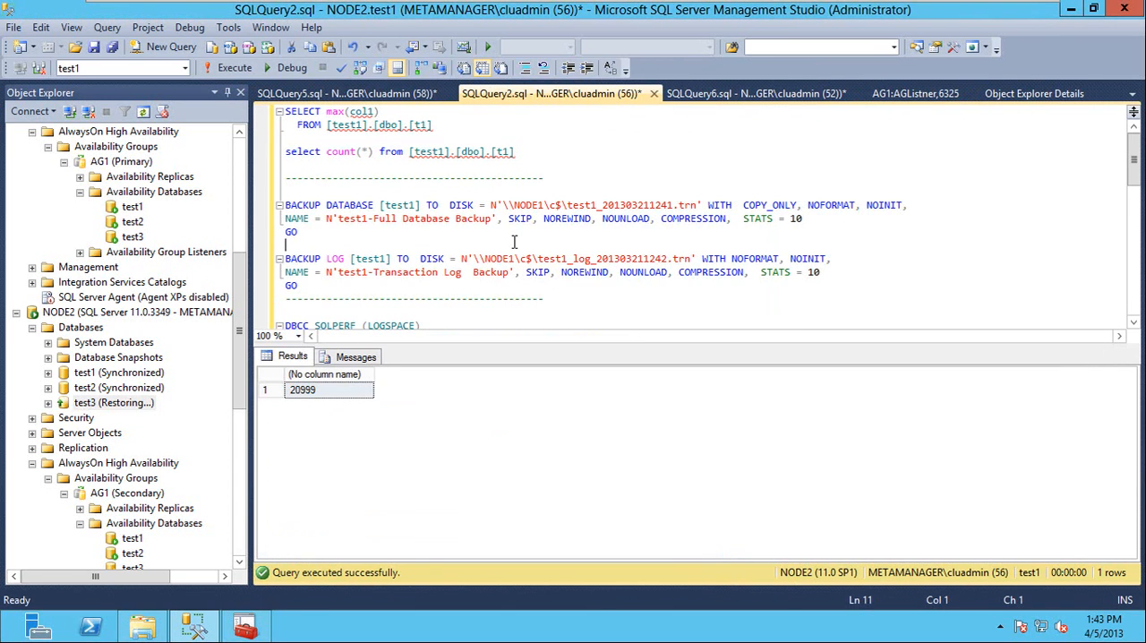
key("ctrl+End")
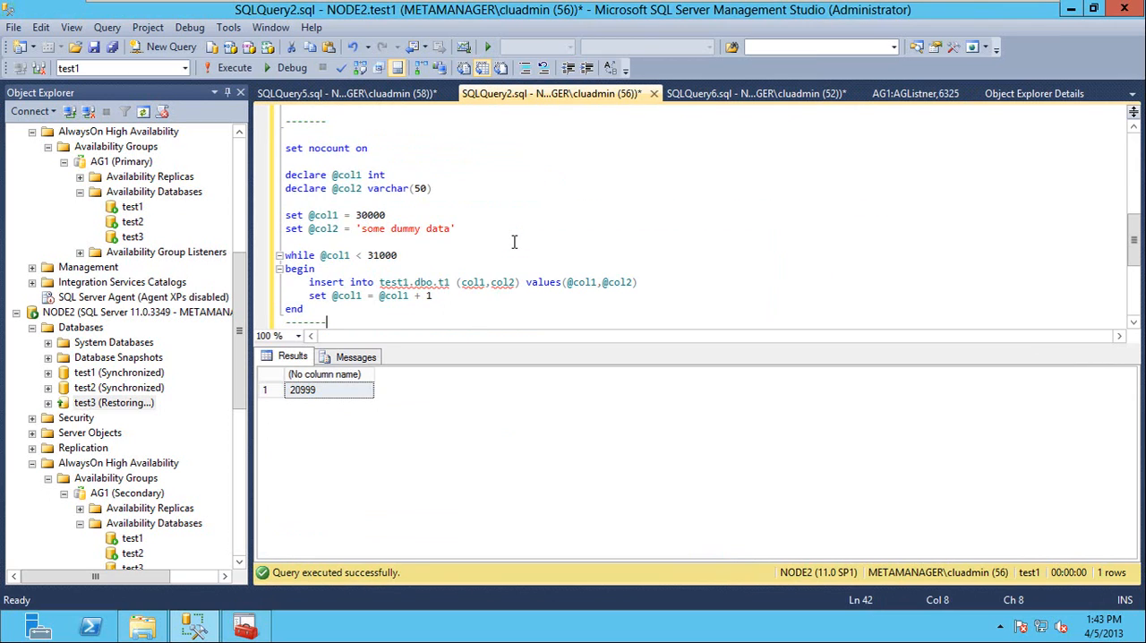
type("-")
key("ctrl+v")
Run only the pasted RESTORE LOG [test3] statement on NODE2, rerunning it if the connection drops.
key("shift+Home")
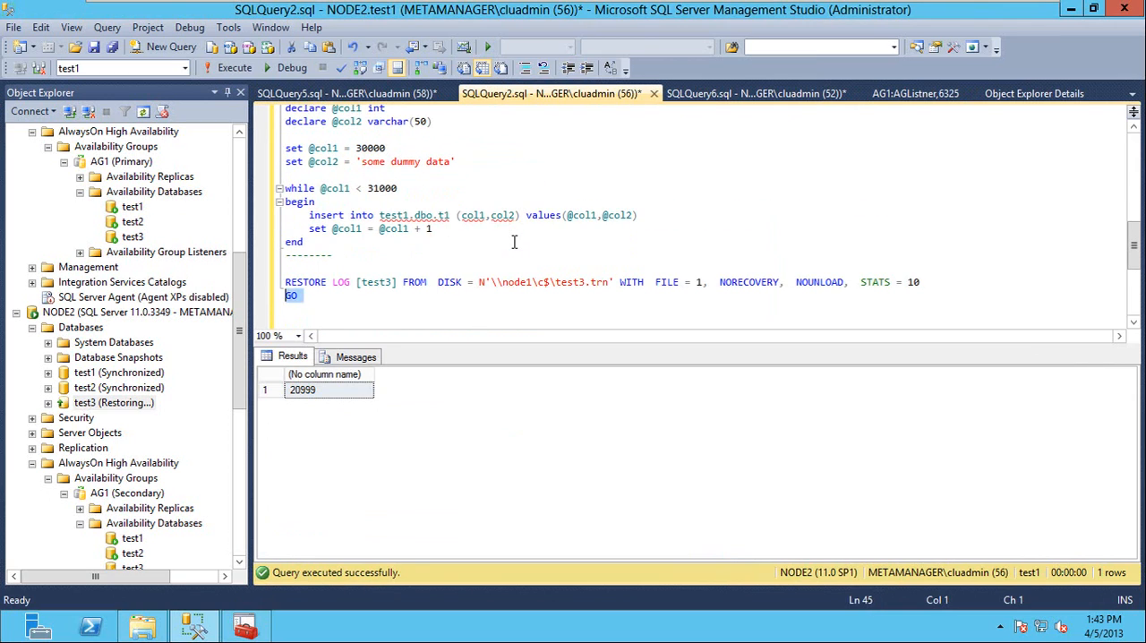
key("shift+Up")
key("F5")
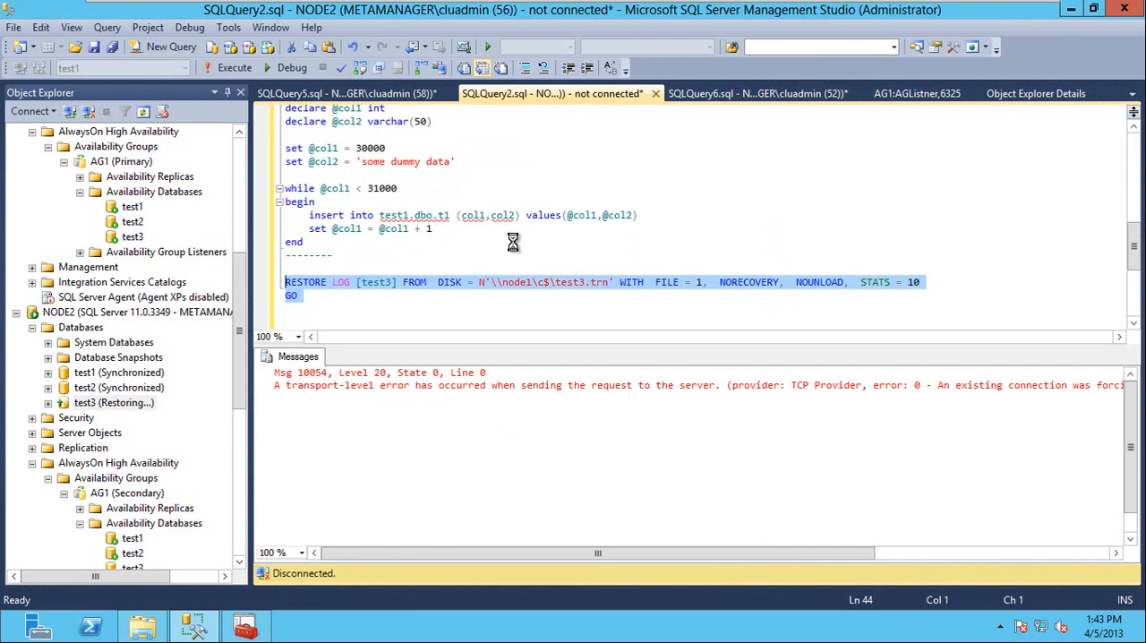
key("F5")
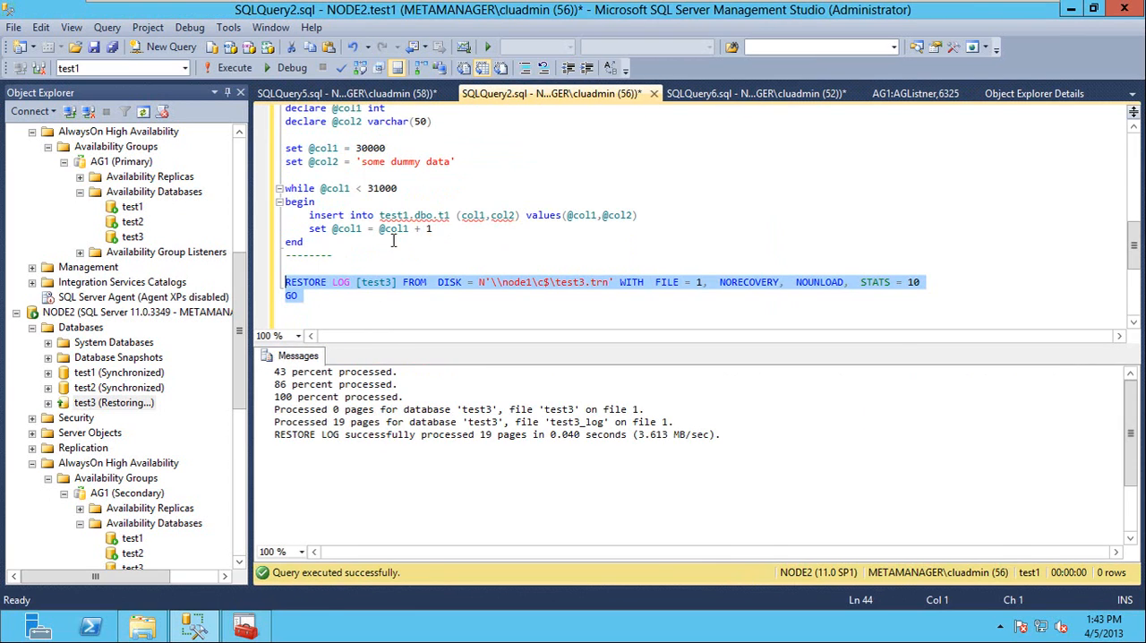
Refresh NODE2's databases and join the test3 availability database to AG1 on NODE2.
right_click(81, 329)
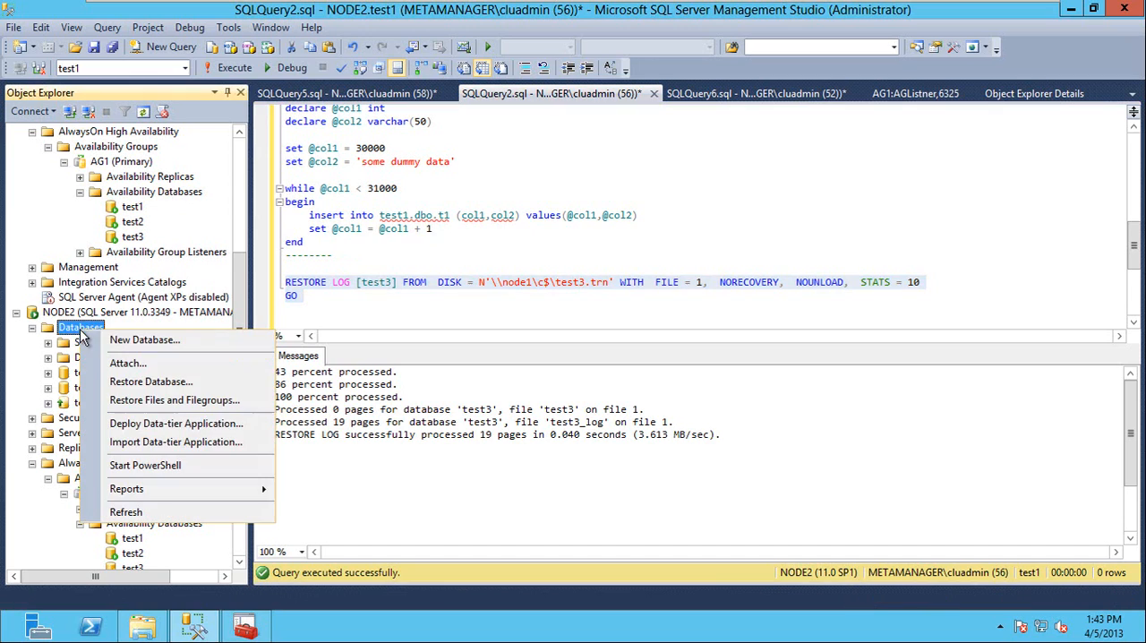
left_click(143, 511)
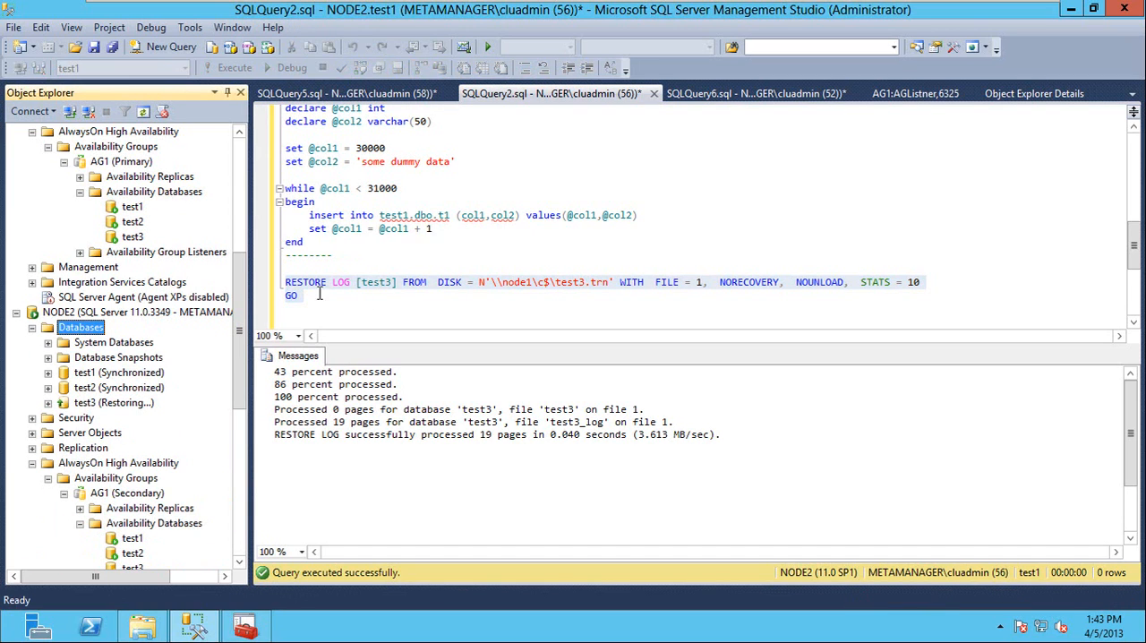
right_click(90, 404)
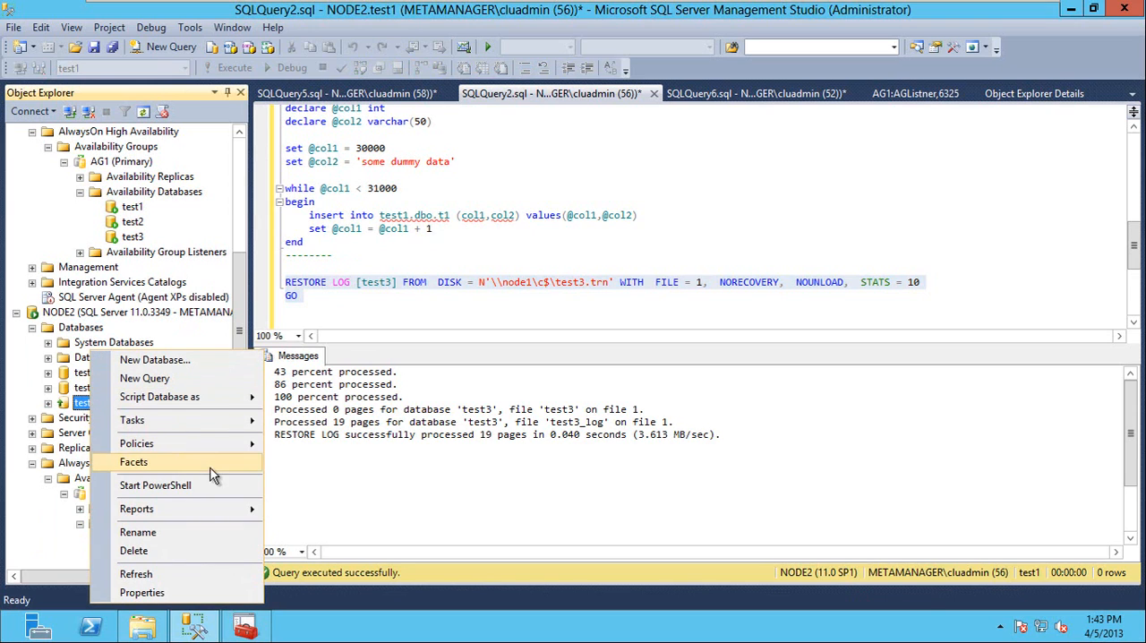
left_click(82, 498)
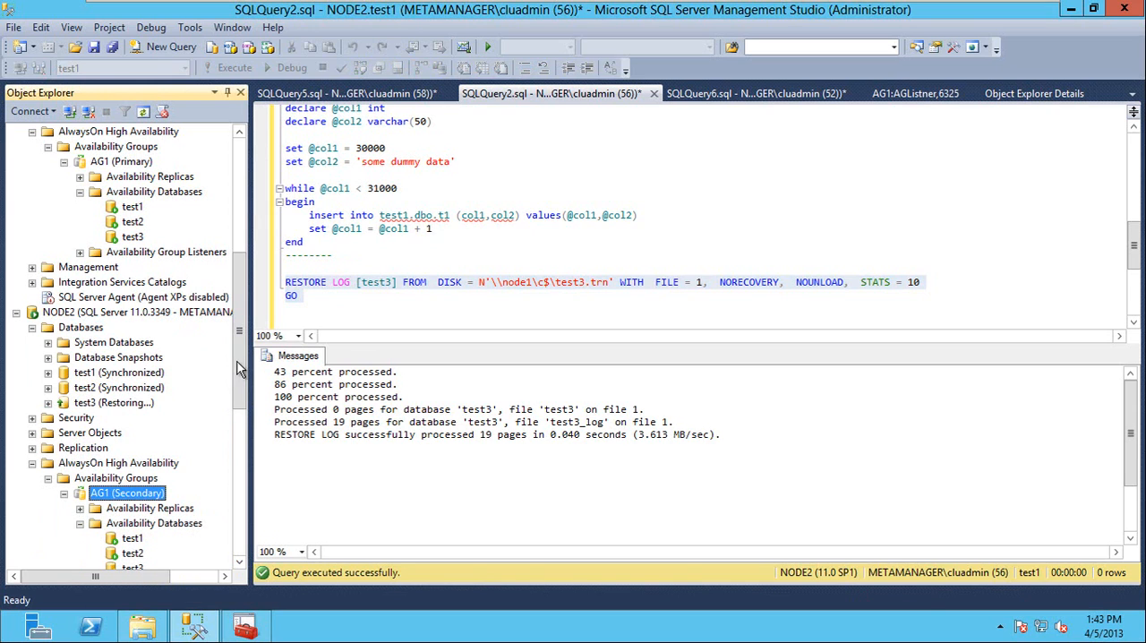
left_click_drag(238, 362, 241, 439)
right_click(136, 342)
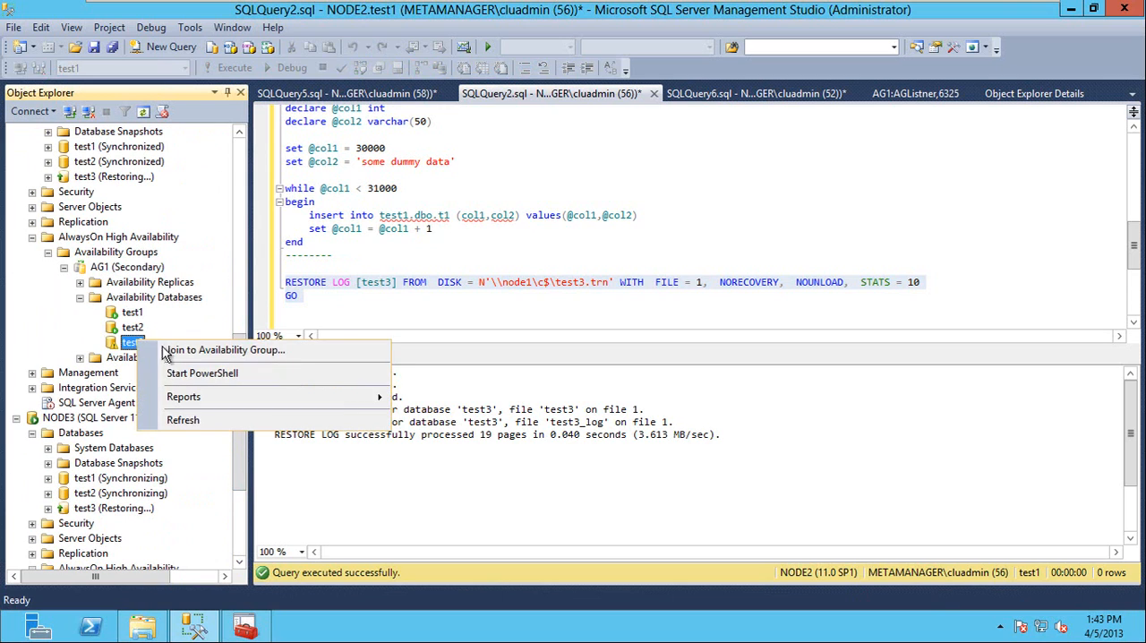
left_click(178, 350)
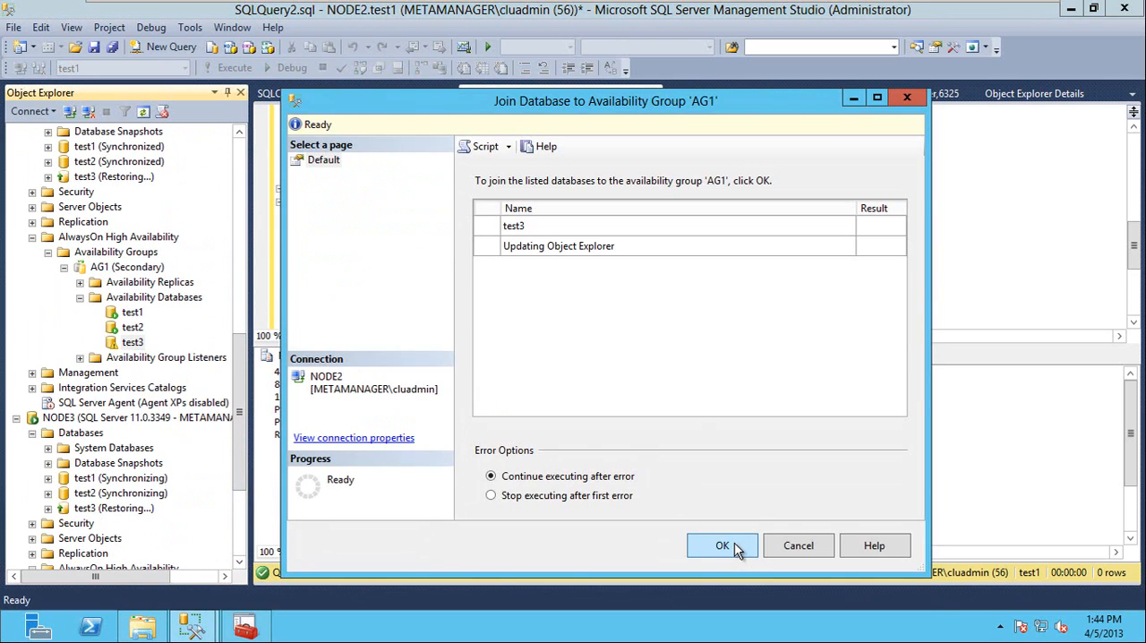
left_click(735, 546)
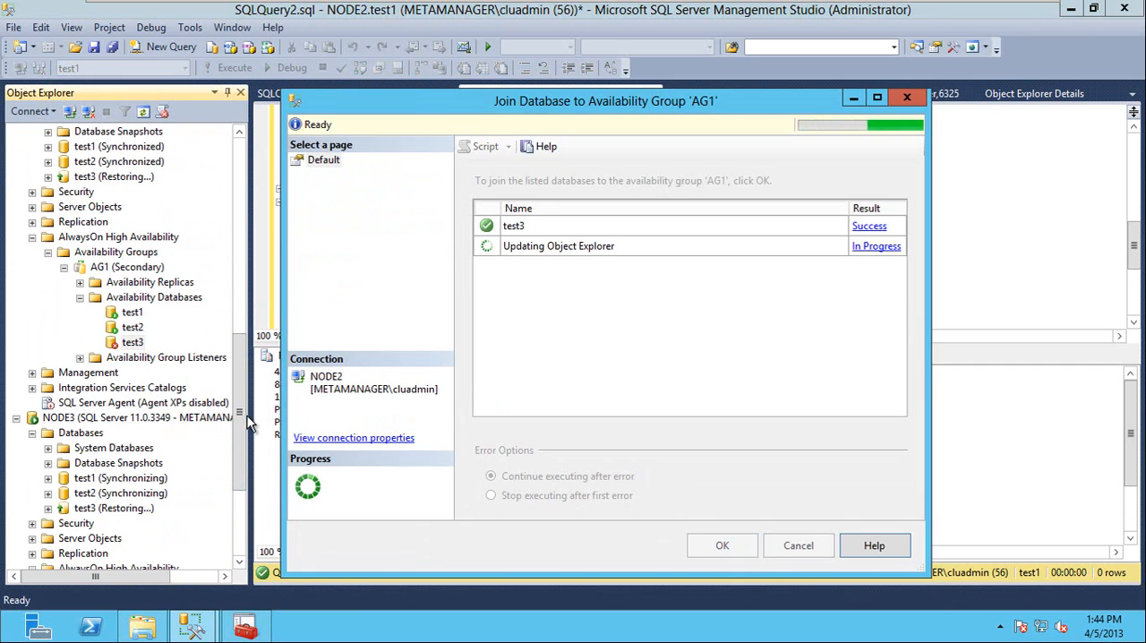
Check the state of test3 in NODE2's database list.
left_click_drag(238, 457, 238, 183)
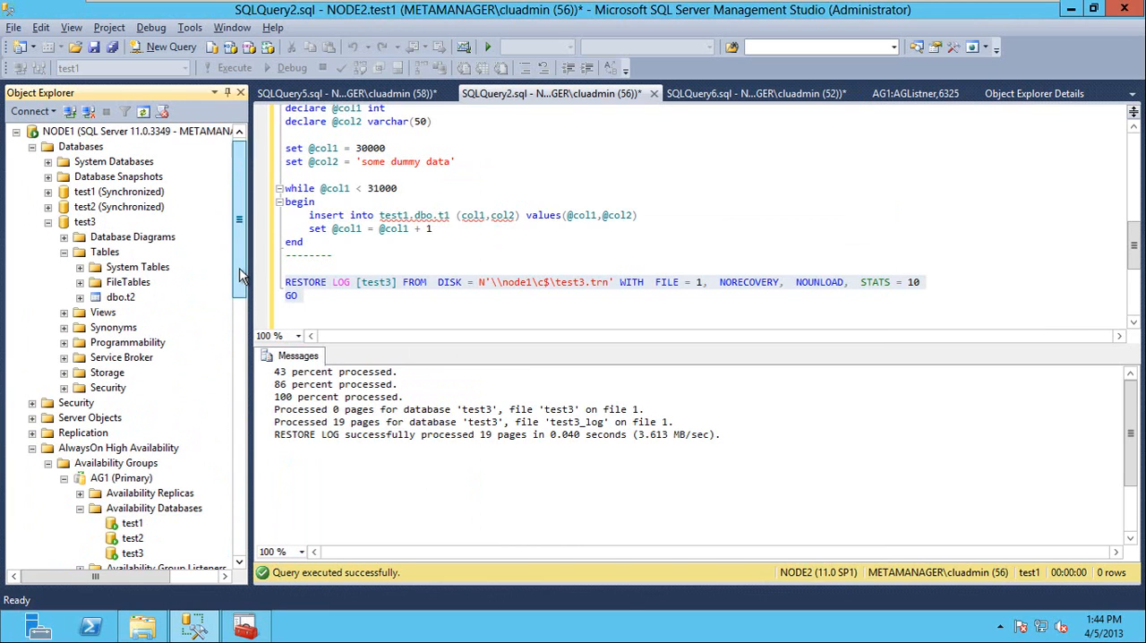
left_click_drag(240, 262, 240, 295)
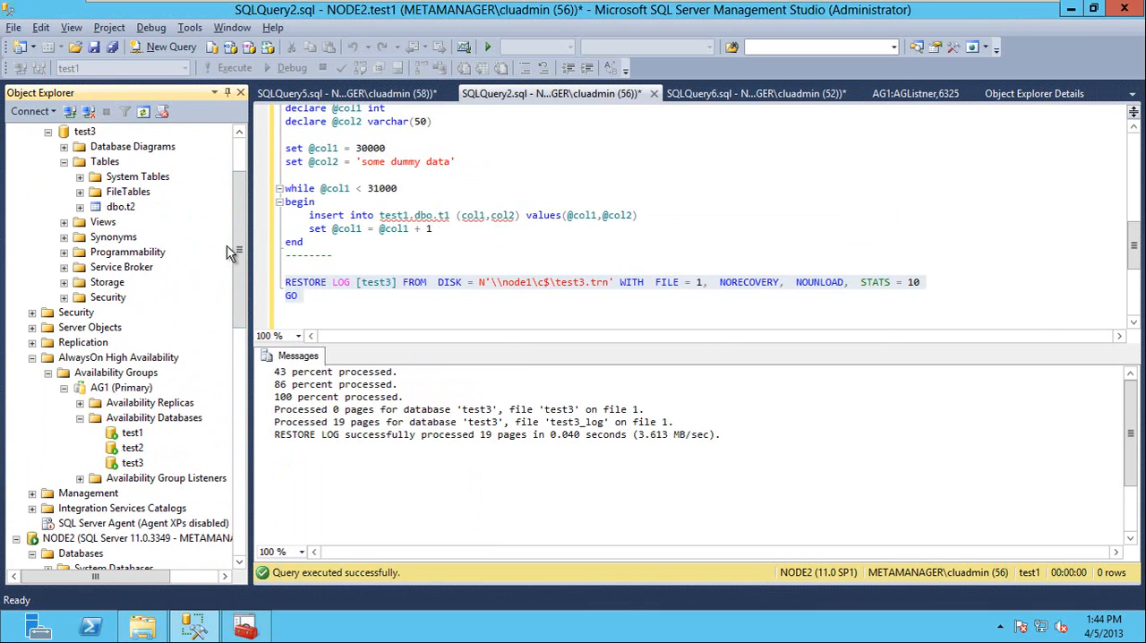
left_click_drag(240, 249, 242, 342)
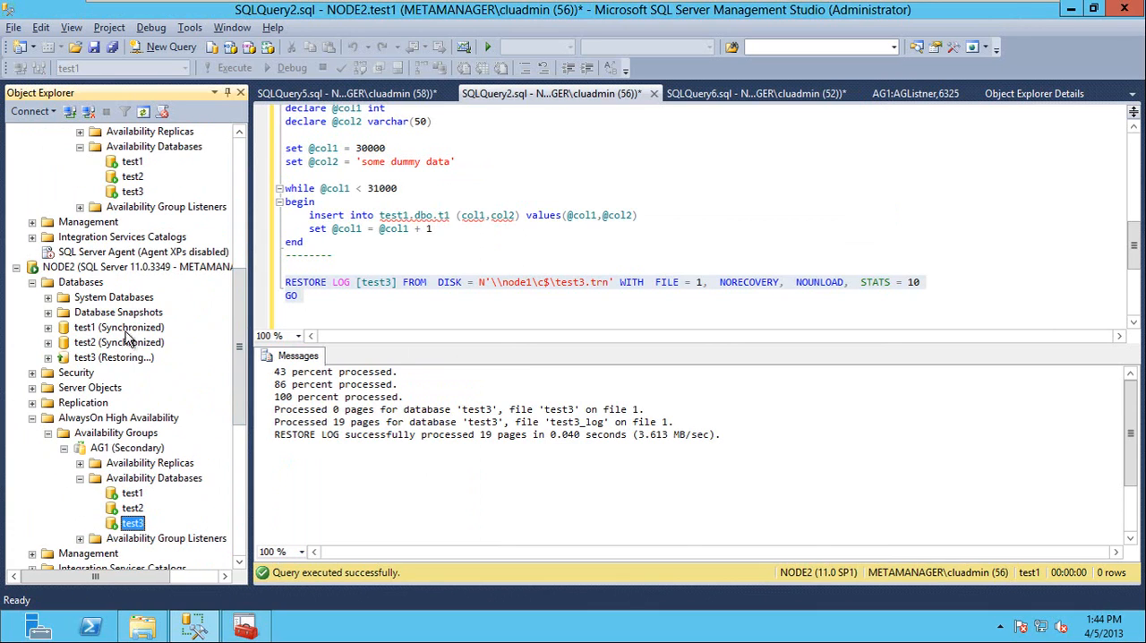